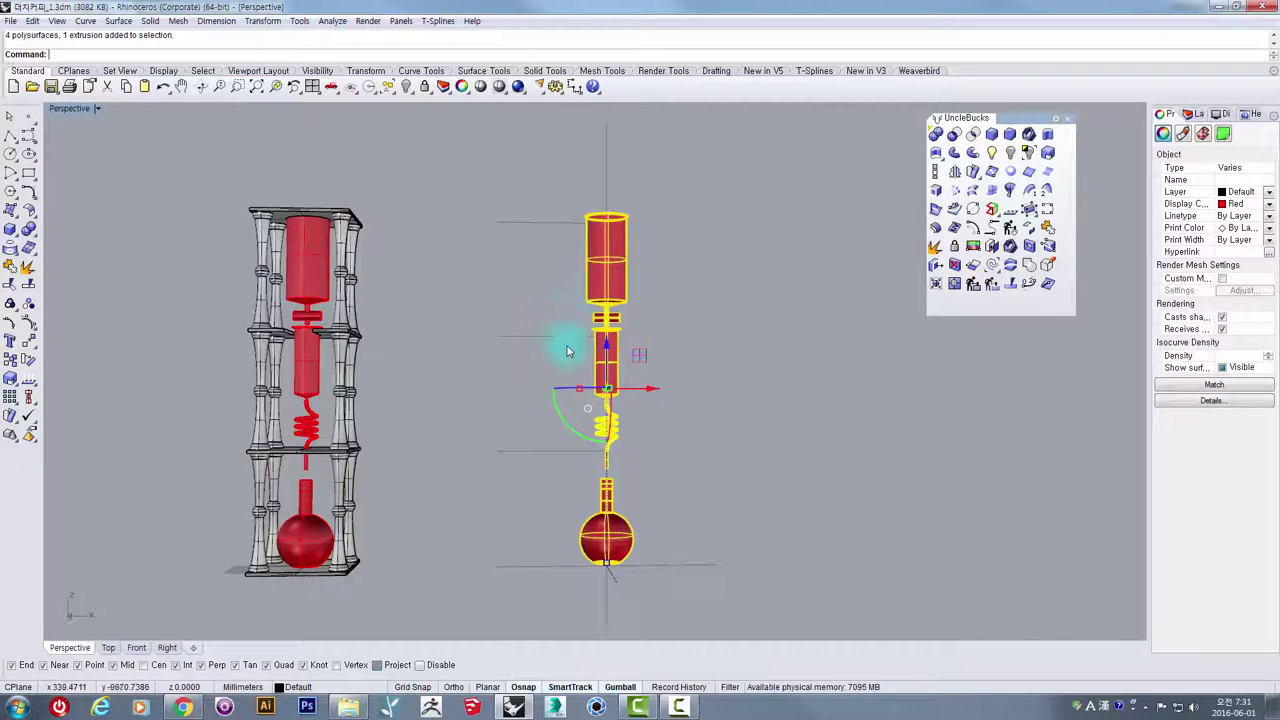
- Examine the red coffee dripper parts and the finished four-tier tower beside them from several angles in the perspective view
right_click_drag(620, 298, 539, 277)
right_click_drag(621, 378, 645, 333)
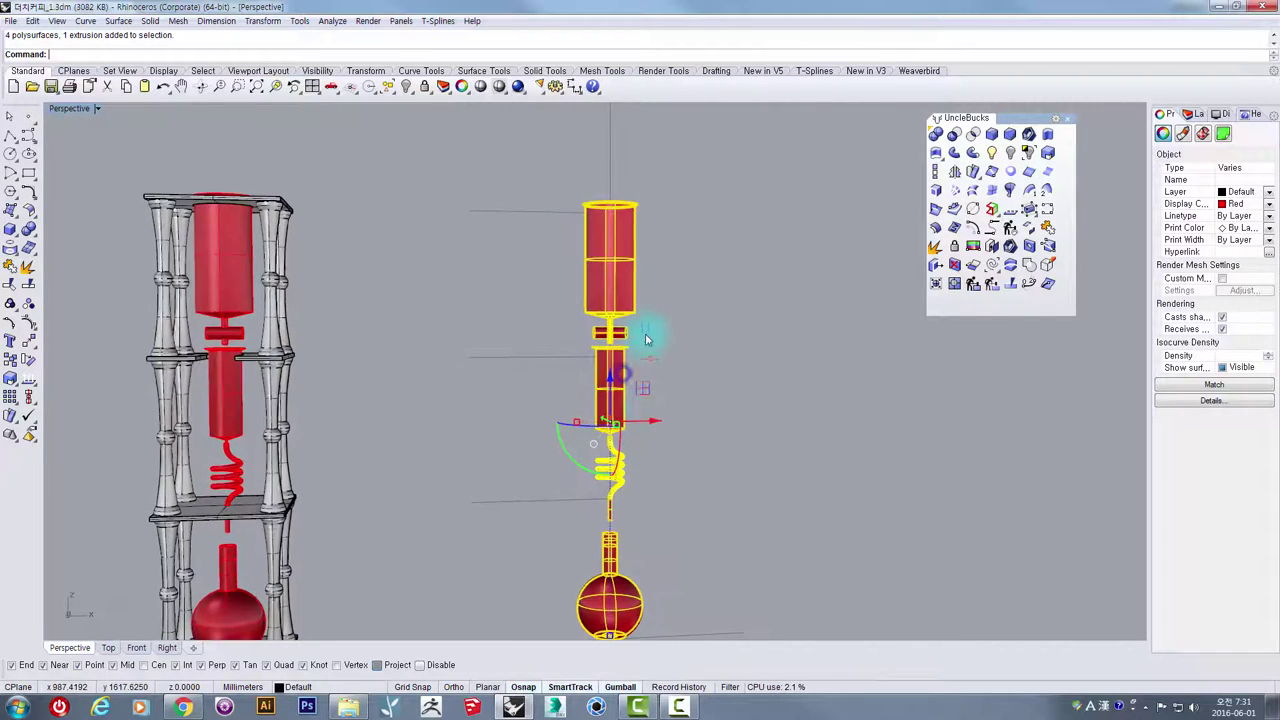
right_click_drag(646, 396, 636, 318)
left_click(746, 336)
right_click_drag(676, 371, 586, 369)
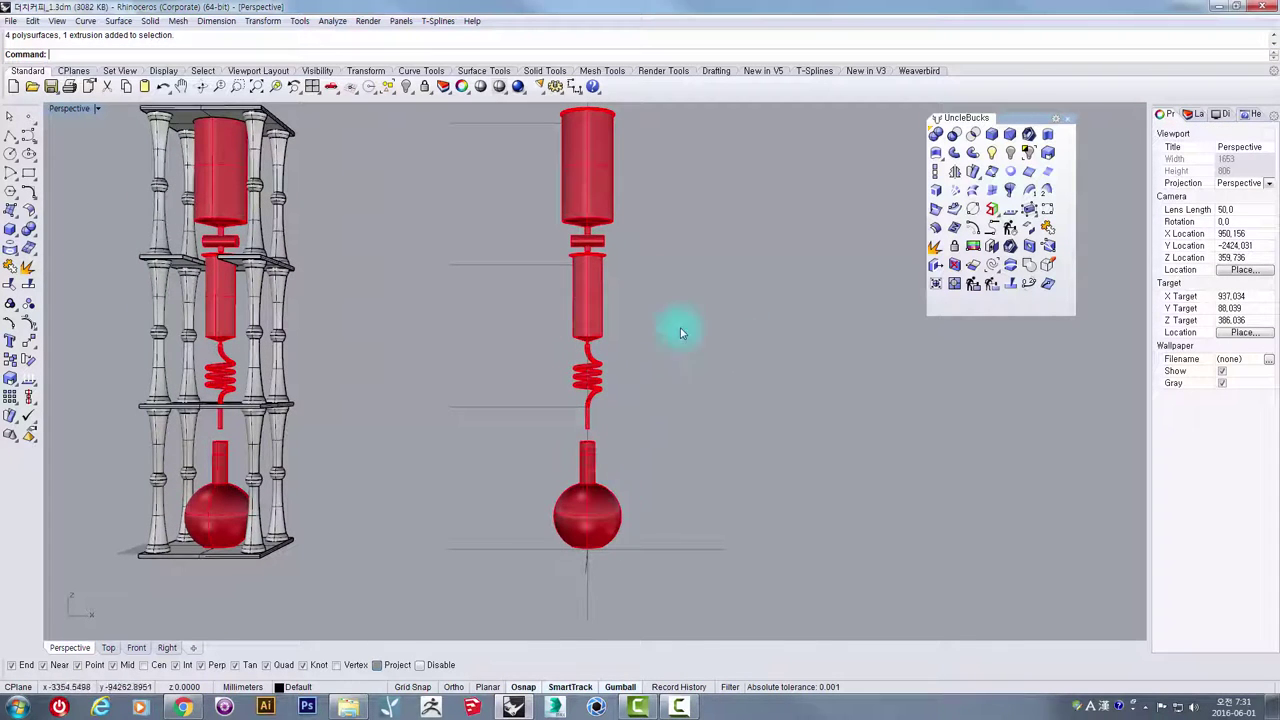
right_click_drag(677, 331, 545, 378)
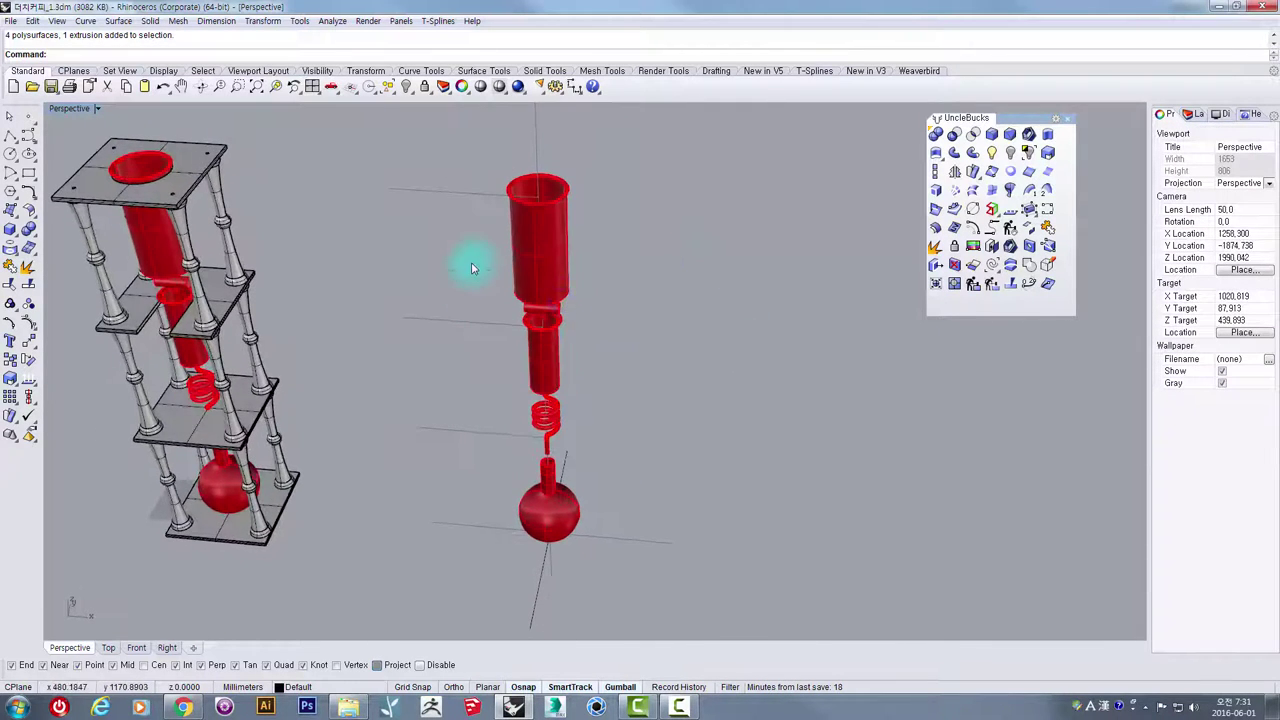
right_click_drag(477, 267, 534, 210)
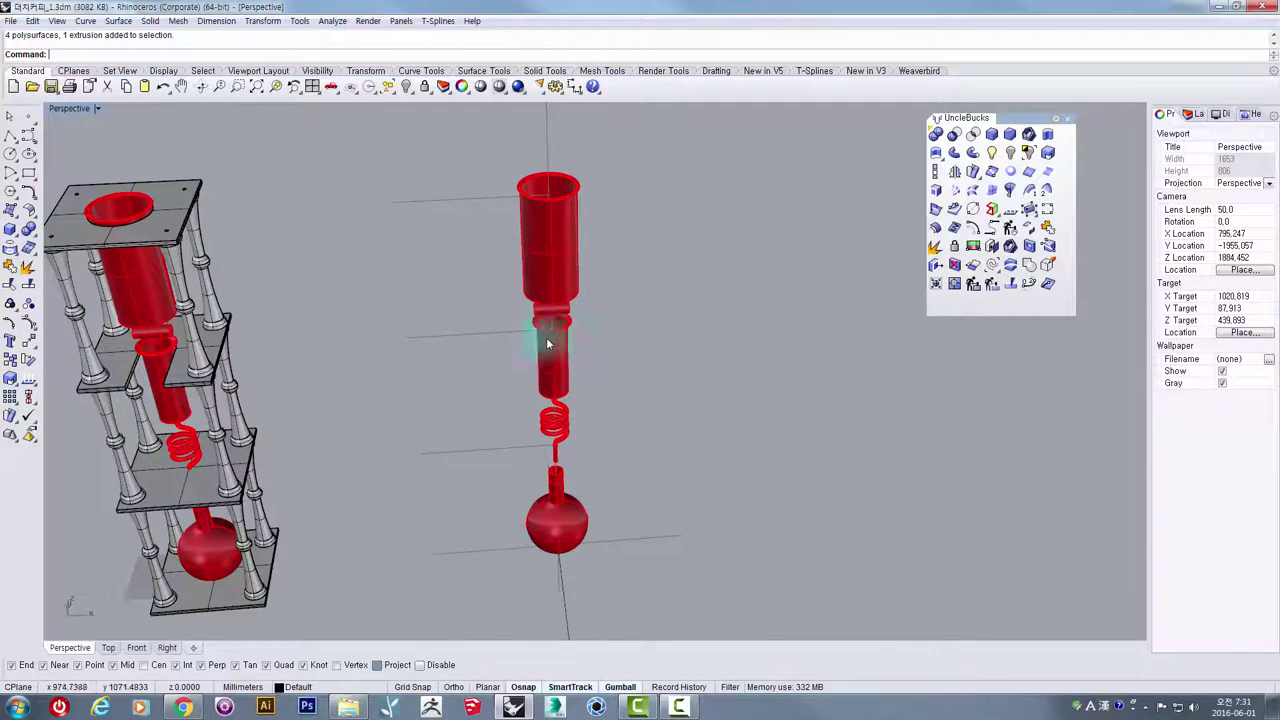
right_click_drag(560, 440, 526, 194)
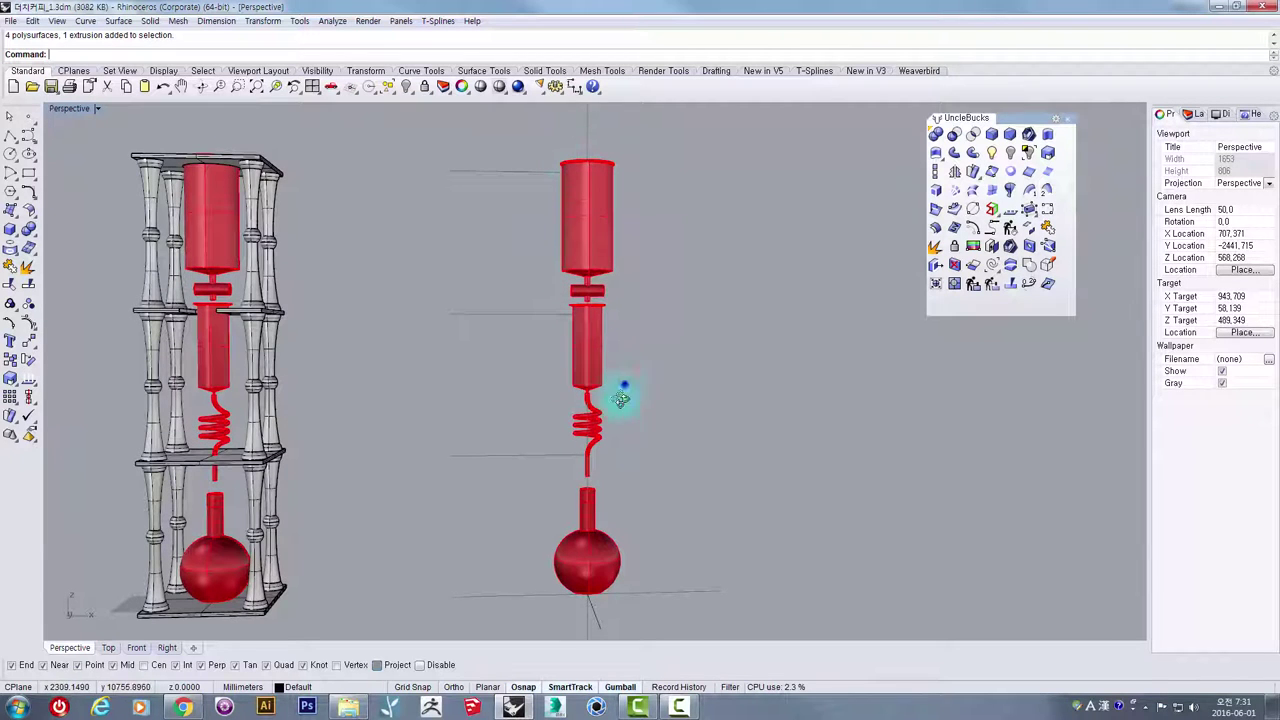
right_click_drag(611, 391, 628, 382)
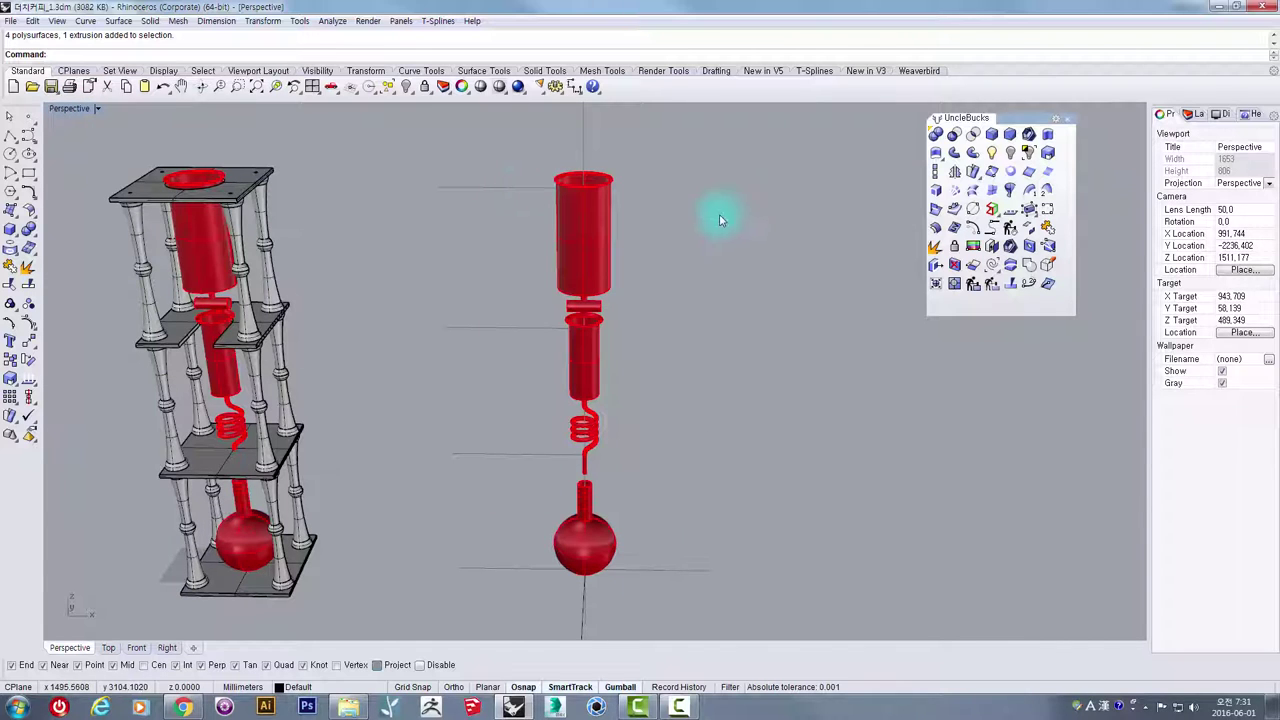
right_click_drag(703, 311, 677, 269)
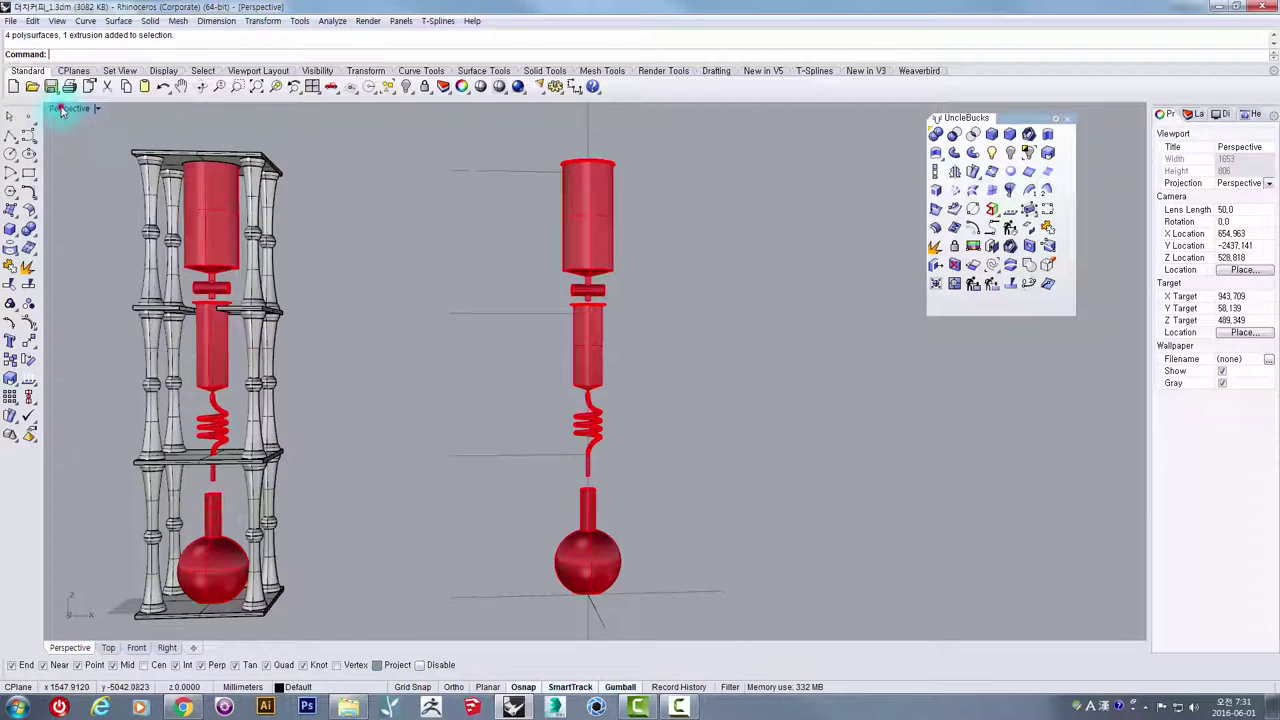
- Delete the vertical centre line that runs through the standalone dripper in the Top view
double_click(62, 109)
right_click_drag(1114, 271, 1065, 295)
double_click(53, 109)
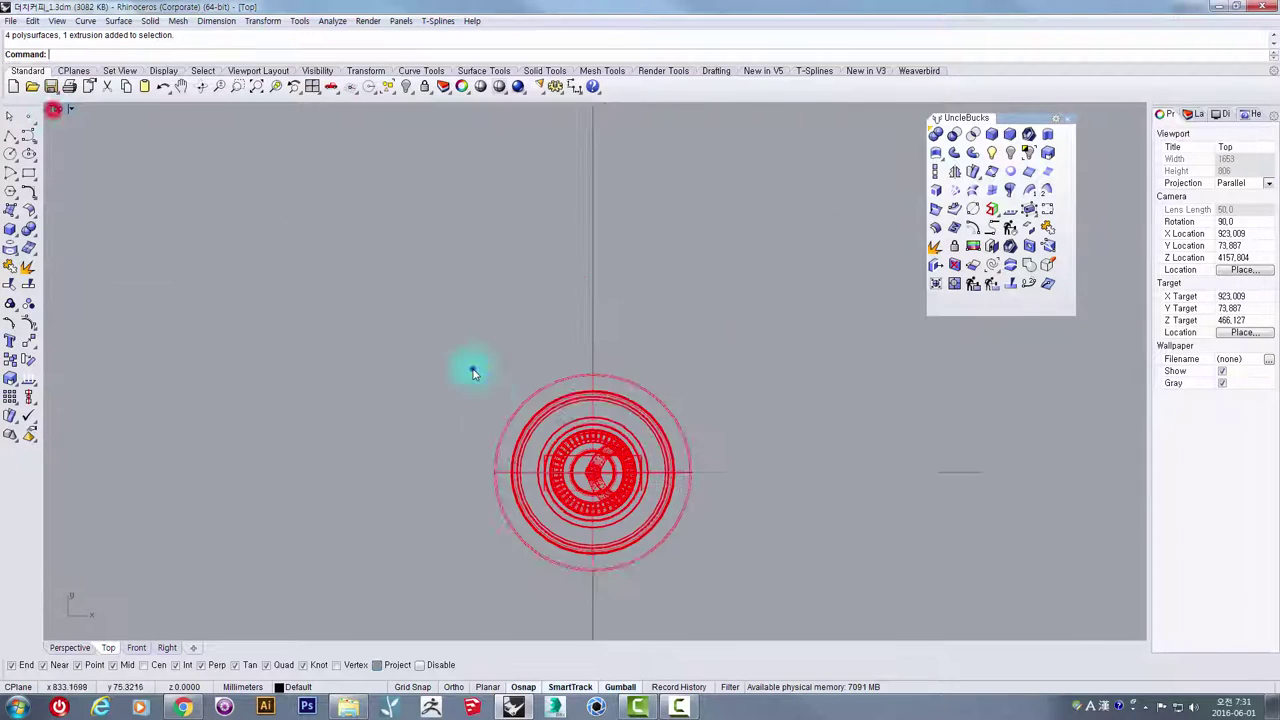
right_click_drag(471, 369, 485, 269)
scroll(557, 300, "down", 2)
right_click_drag(557, 300, 511, 343)
left_click_drag(664, 268, 515, 200)
scroll(515, 205, "down", 4)
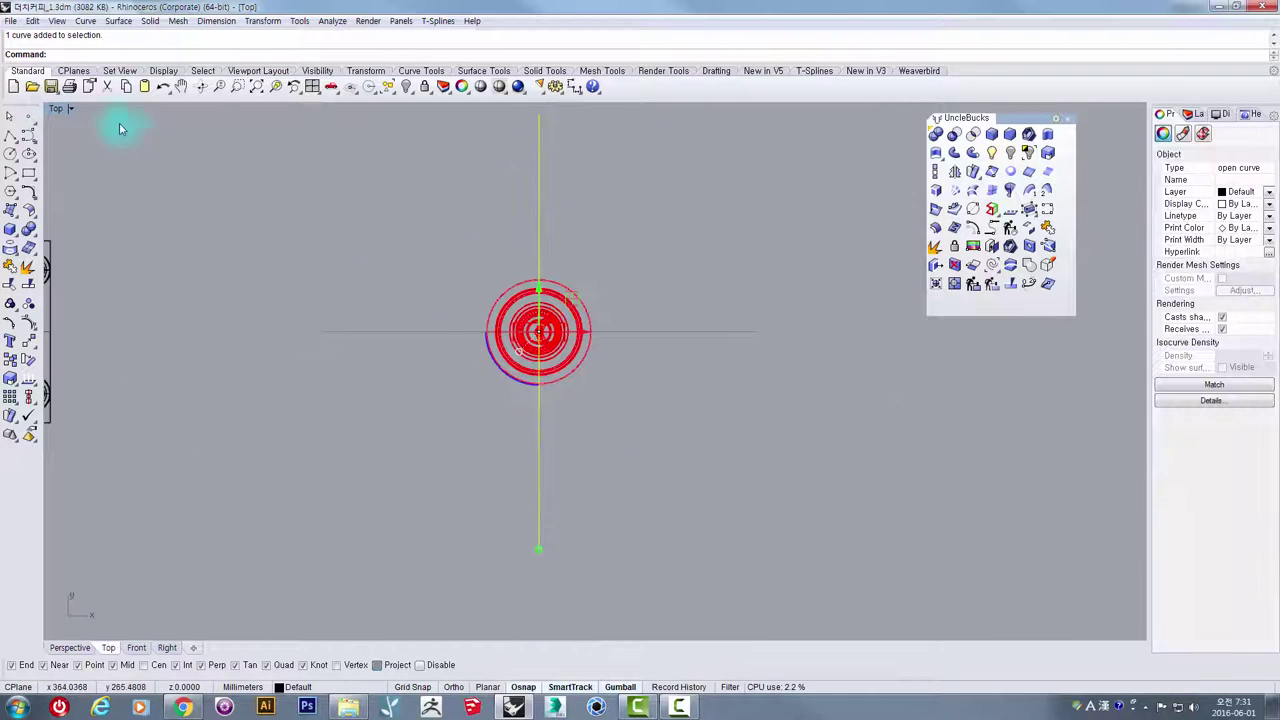
double_click(56, 110)
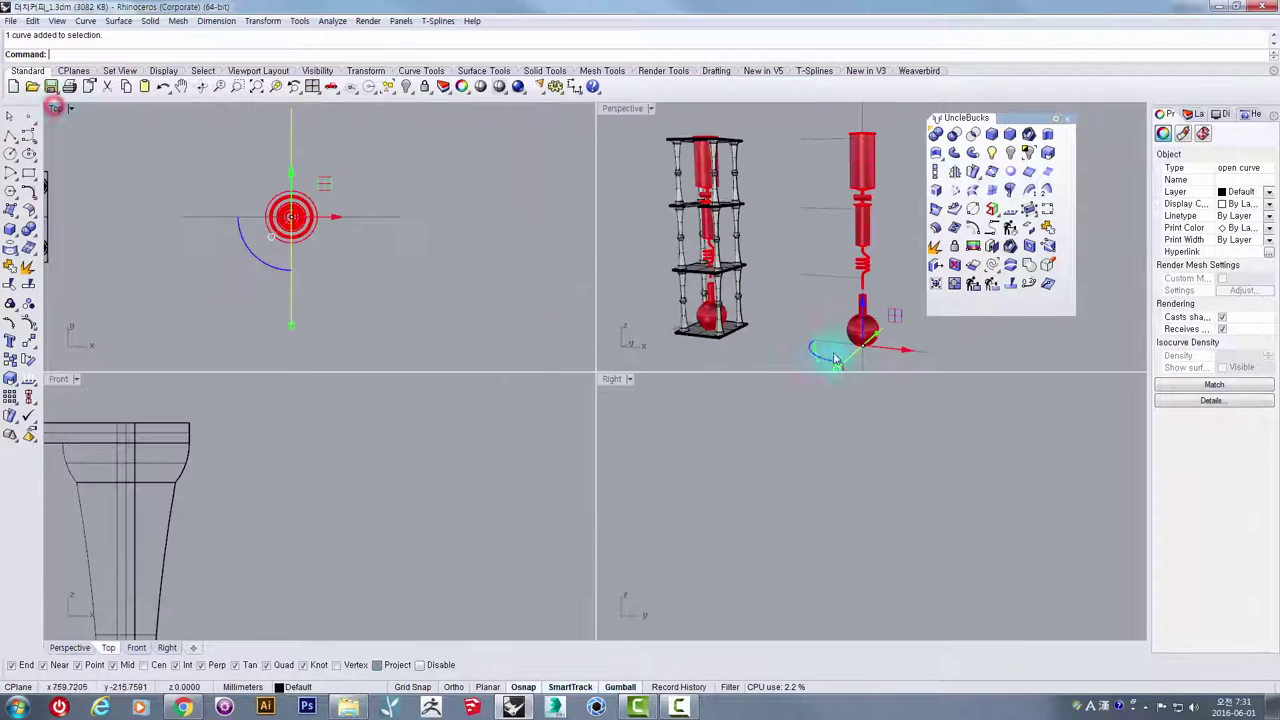
double_click(620, 110)
key("Delete")
right_click_drag(744, 394, 720, 500)
right_click_drag(683, 531, 725, 439, "shift")
left_click_drag(605, 515, 576, 492)
right_click_drag(497, 174, 495, 216)
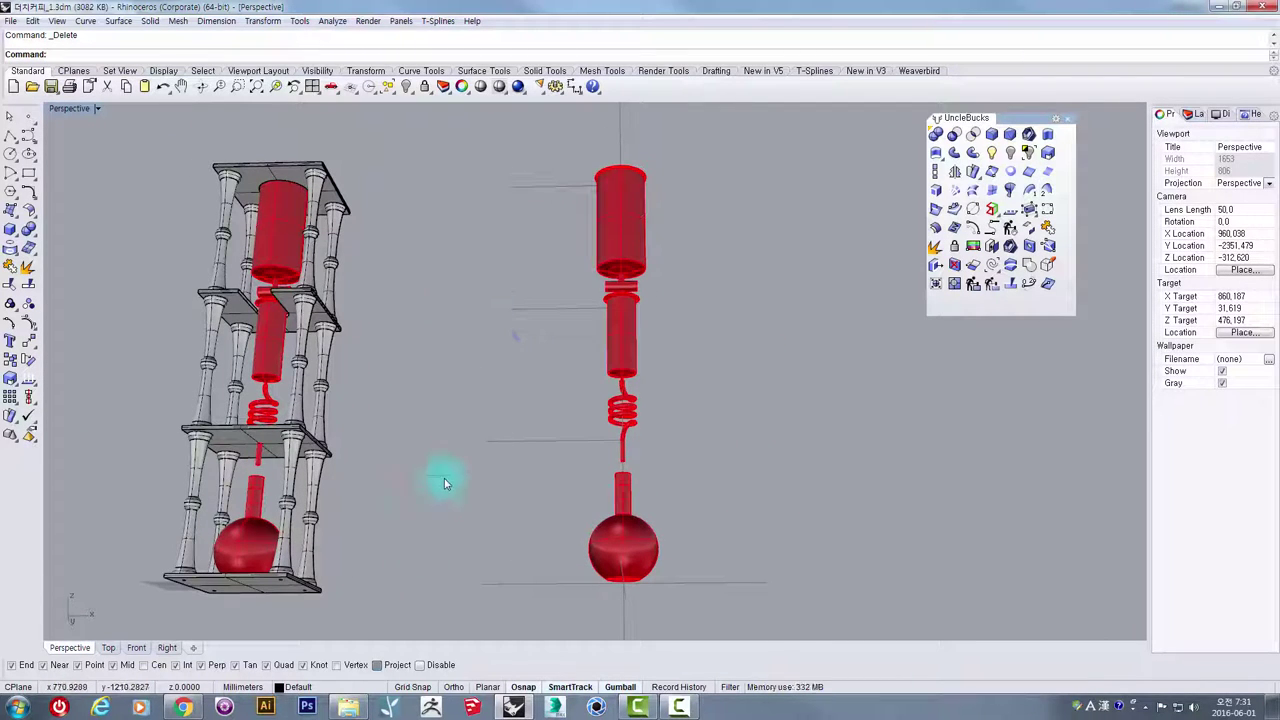
right_click_drag(553, 411, 450, 259)
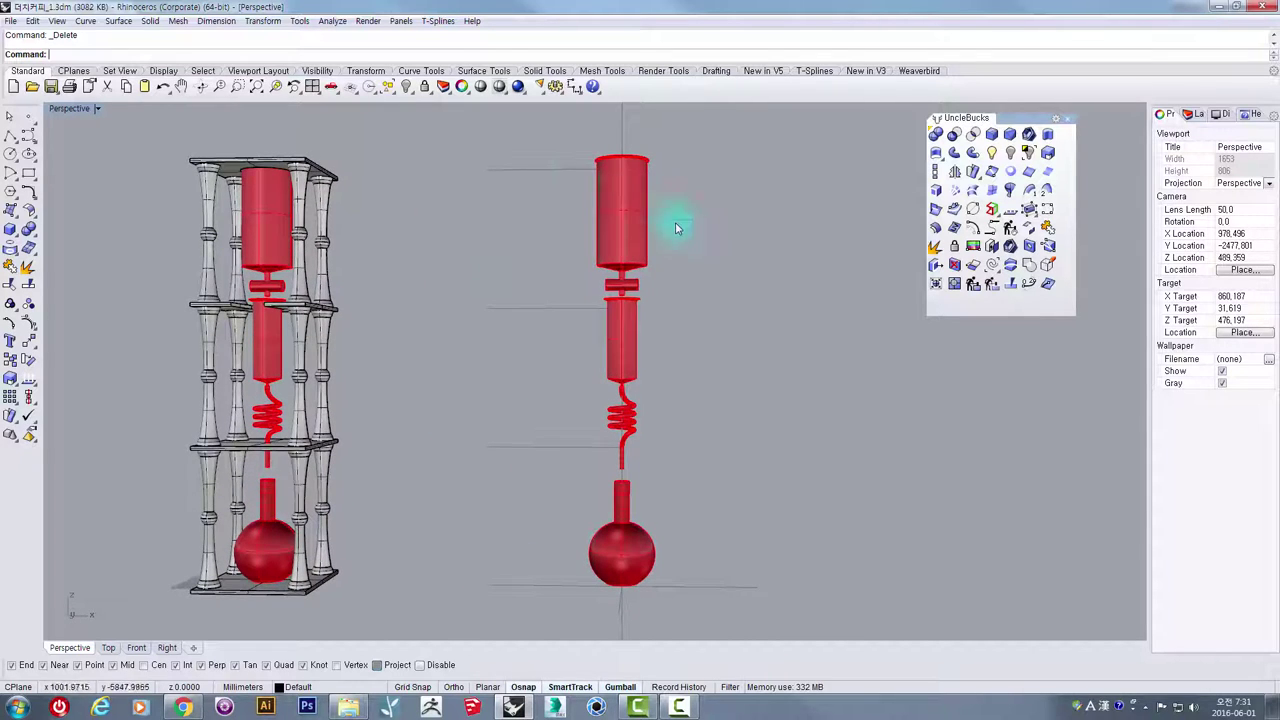
right_click_drag(675, 228, 593, 155)
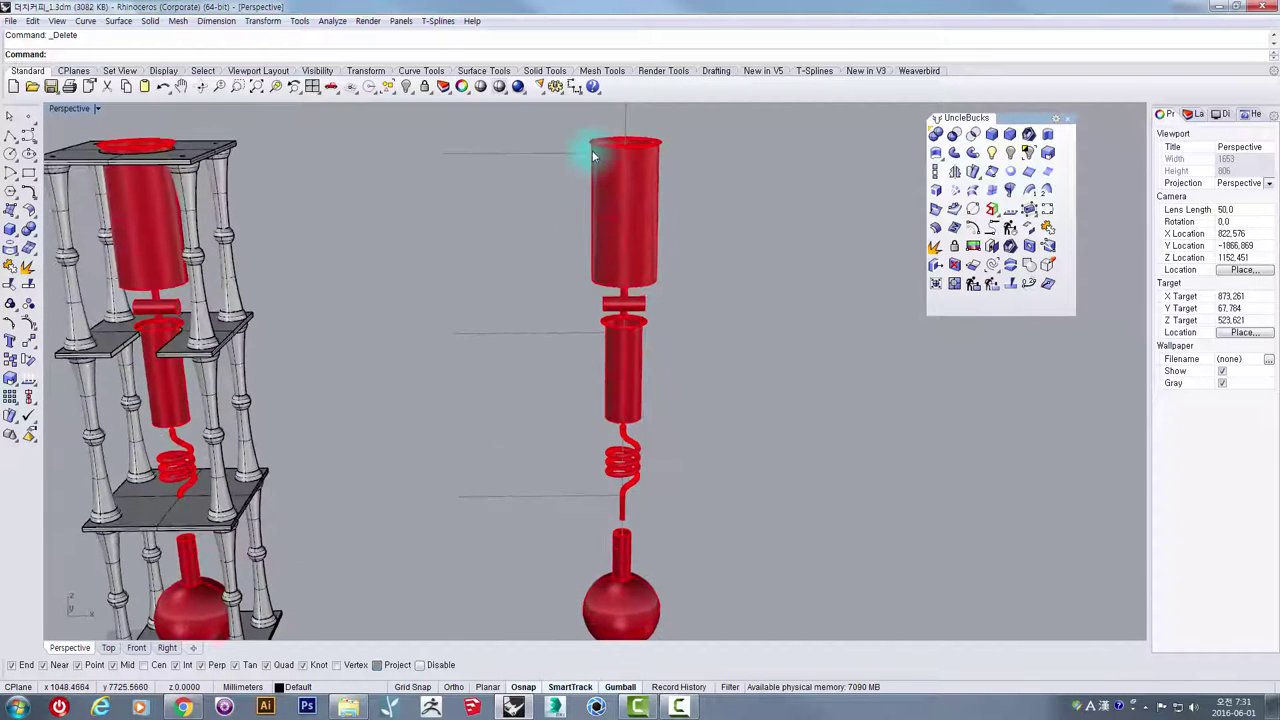
- Draw a vertical polyline in the Top view through the dripper's centre, from end to end of the existing guide line
double_click(65, 110)
left_click(57, 110)
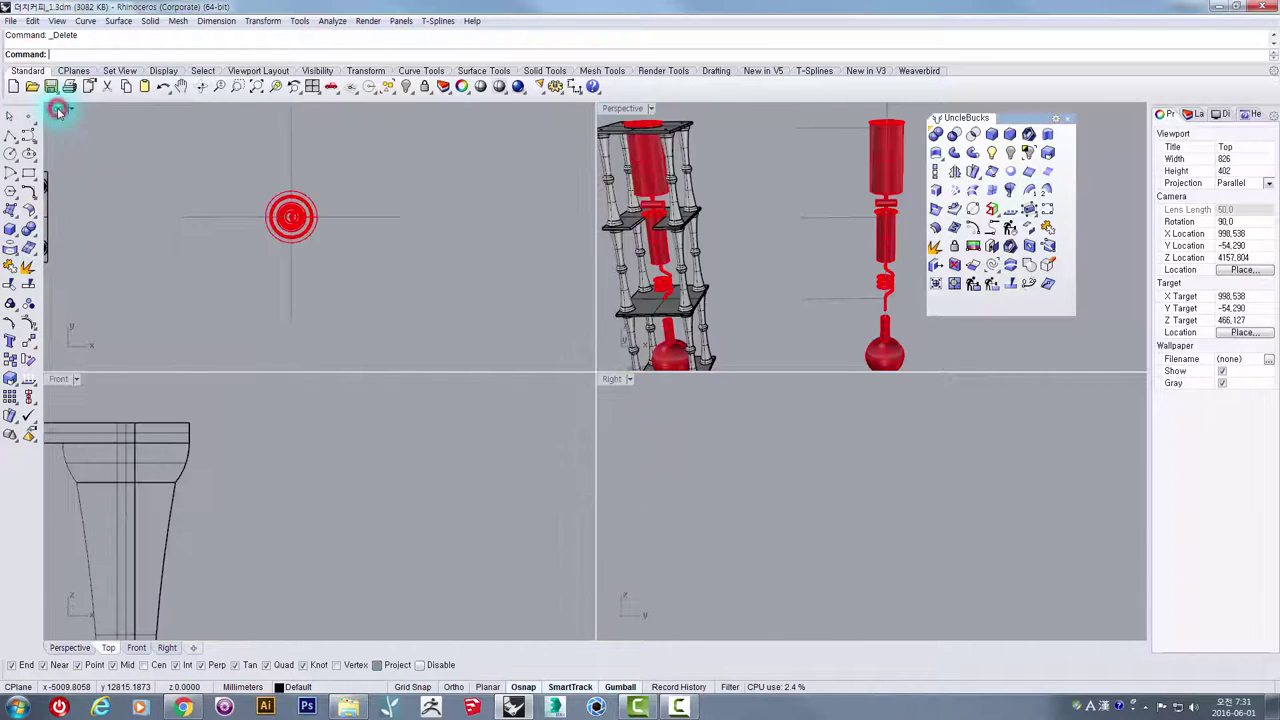
double_click(57, 110)
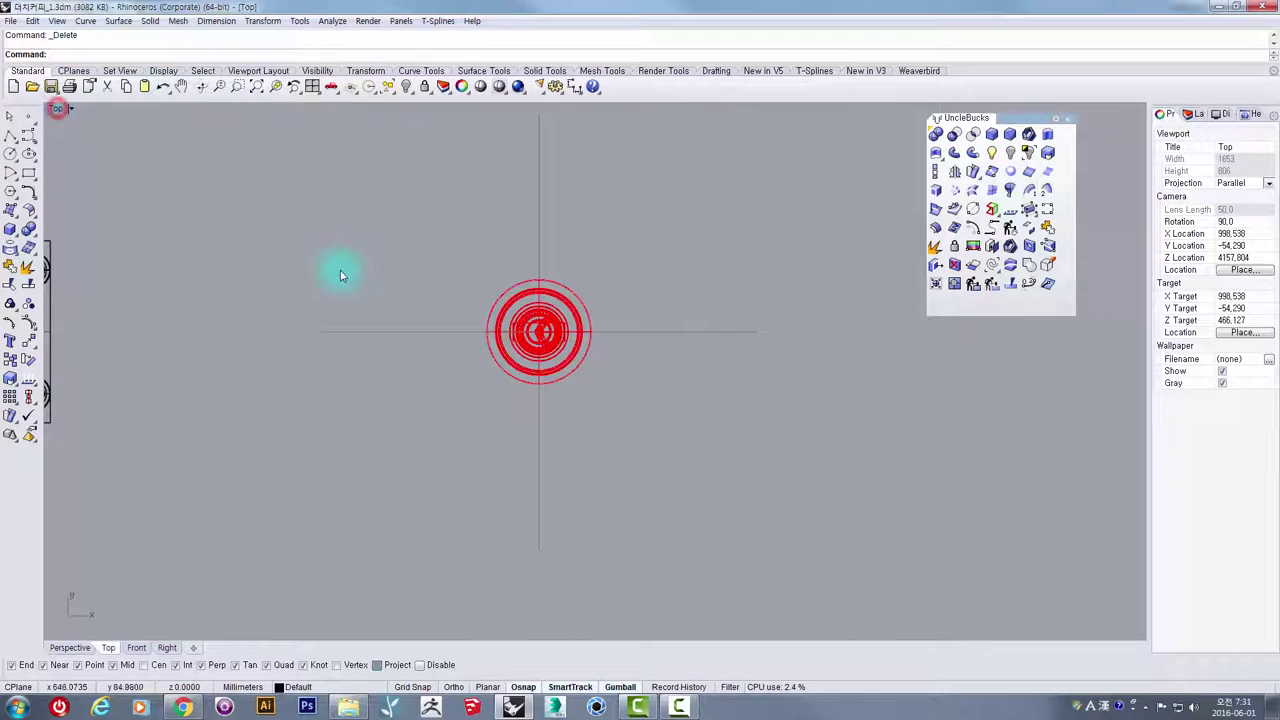
left_click(4, 138)
scroll(469, 288, "down", 2)
right_click_drag(508, 282, 487, 361)
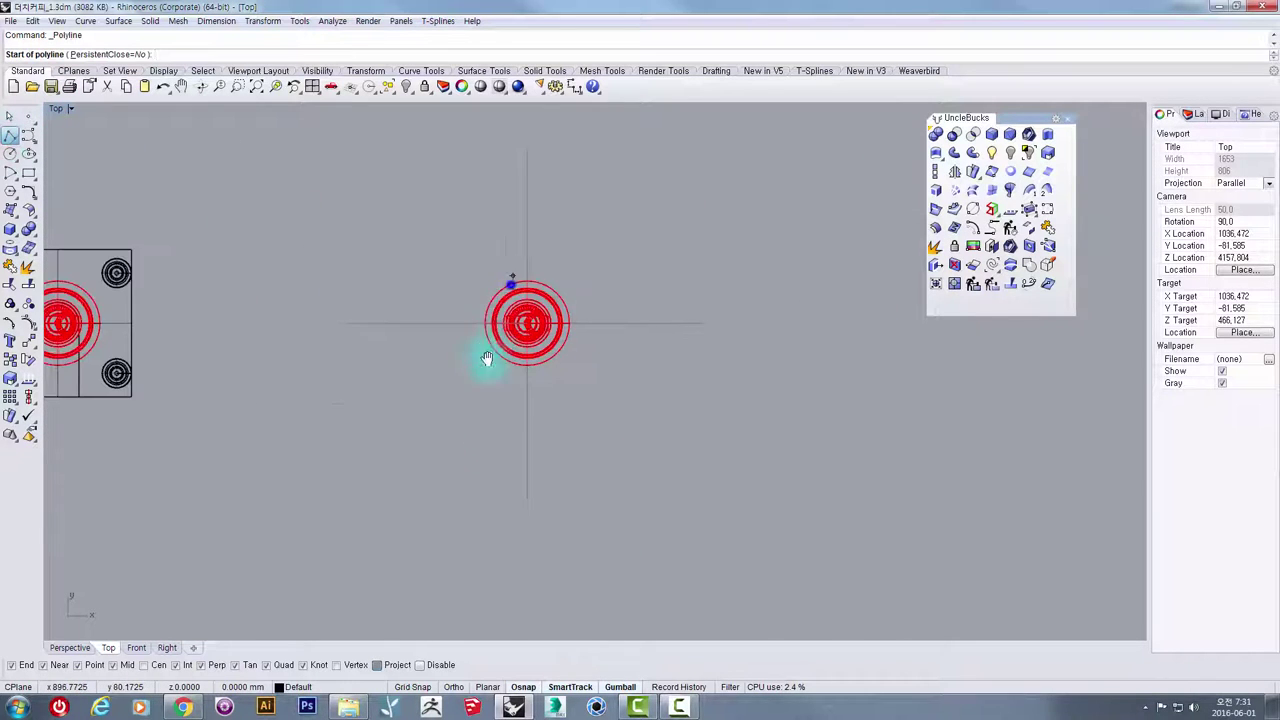
left_click(504, 227)
left_click(504, 580)
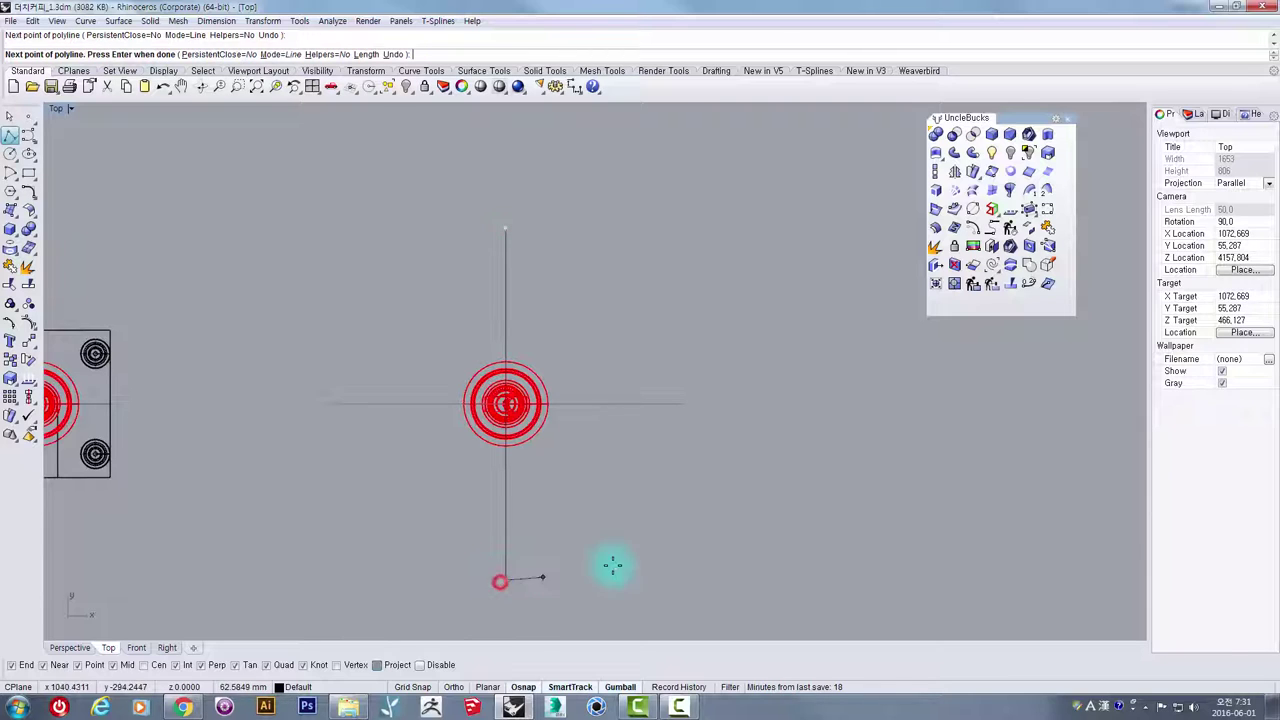
key("Return")
- Offset the vertical centre line by 100 mm to both its left and right sides
left_click_drag(611, 540, 491, 503)
right_click_drag(515, 490, 548, 446)
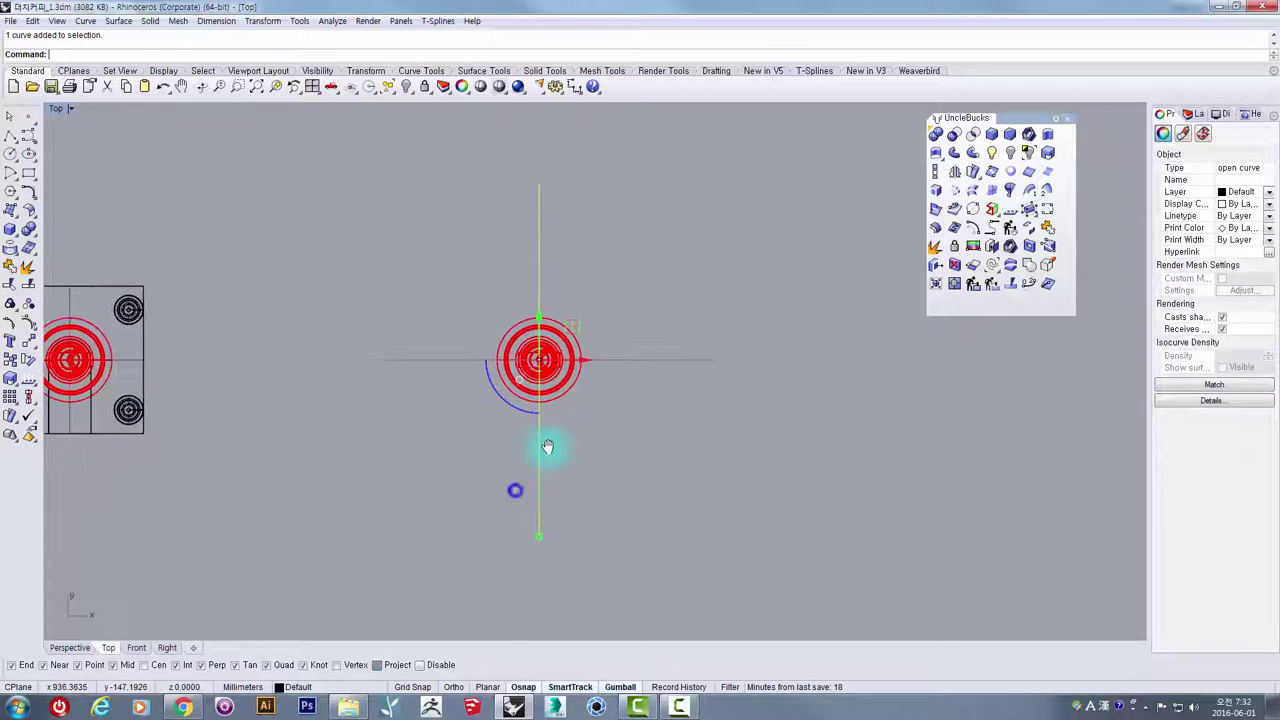
left_click(972, 228)
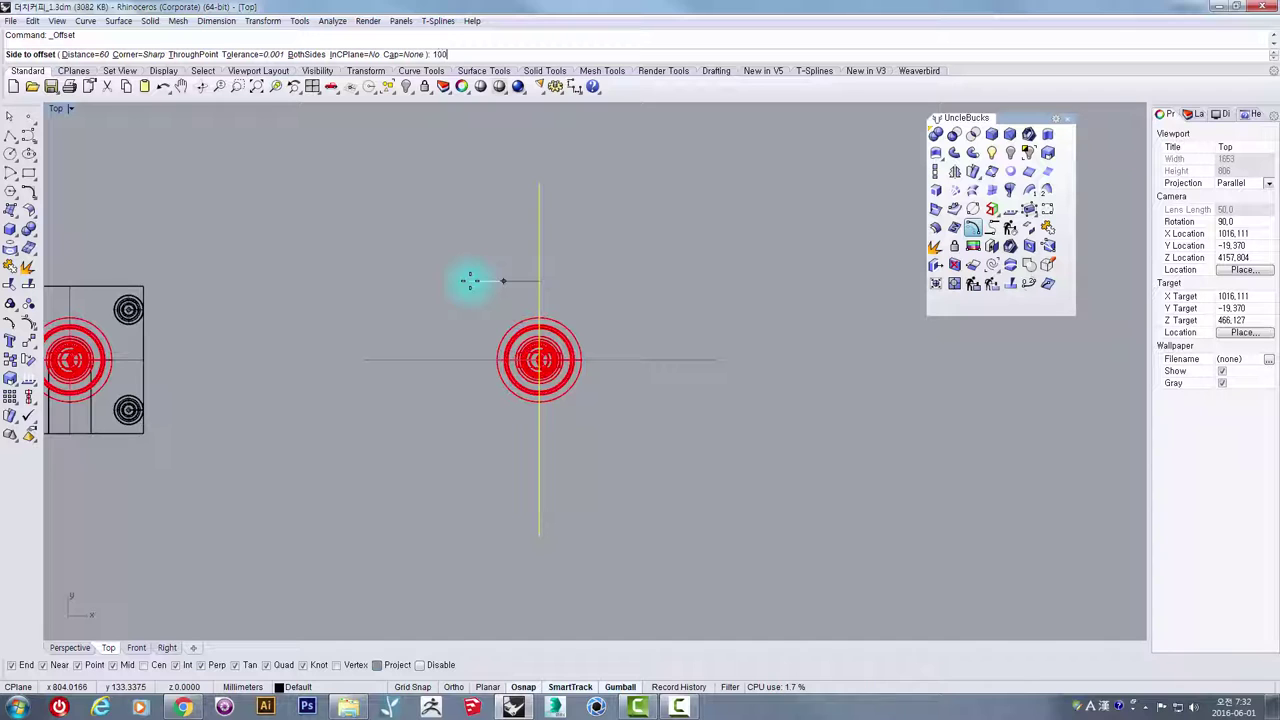
key("Return")
left_click(445, 275)
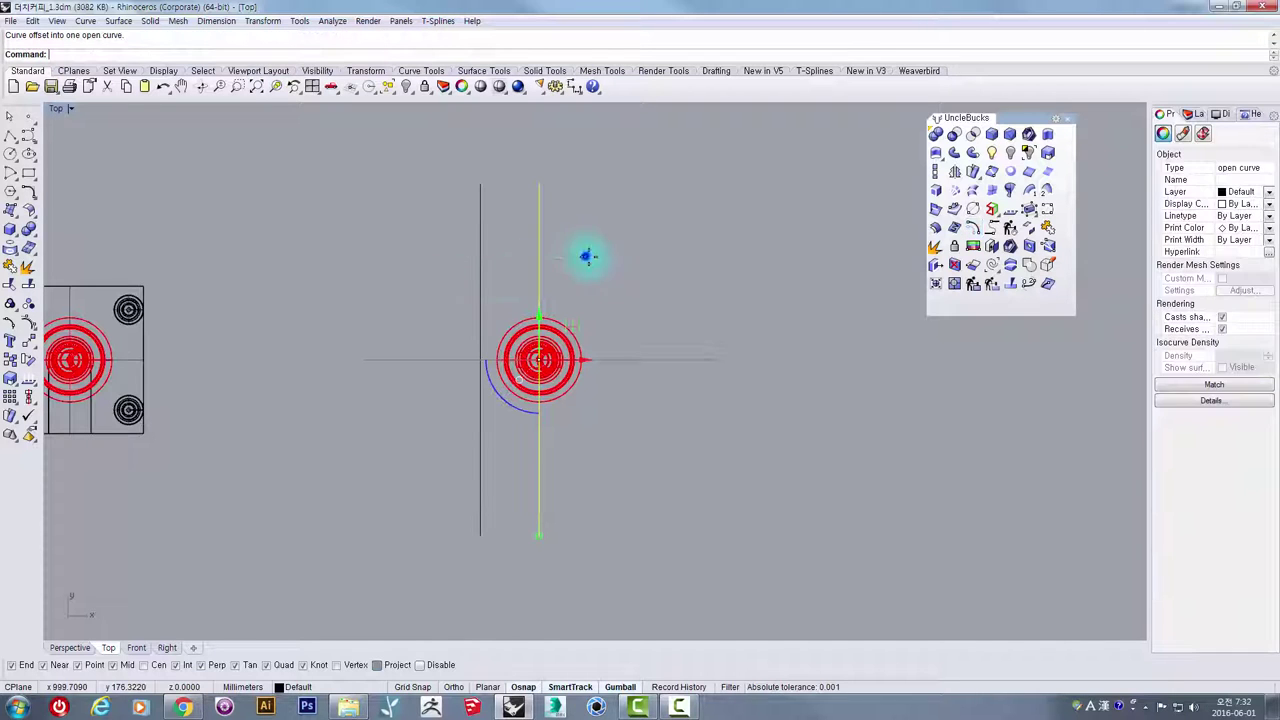
right_click(586, 254)
left_click(652, 261)
- Draw a horizontal polyline through the dripper's centre, from end to end of the existing horizontal guide line
scroll(600, 362, "up", 3)
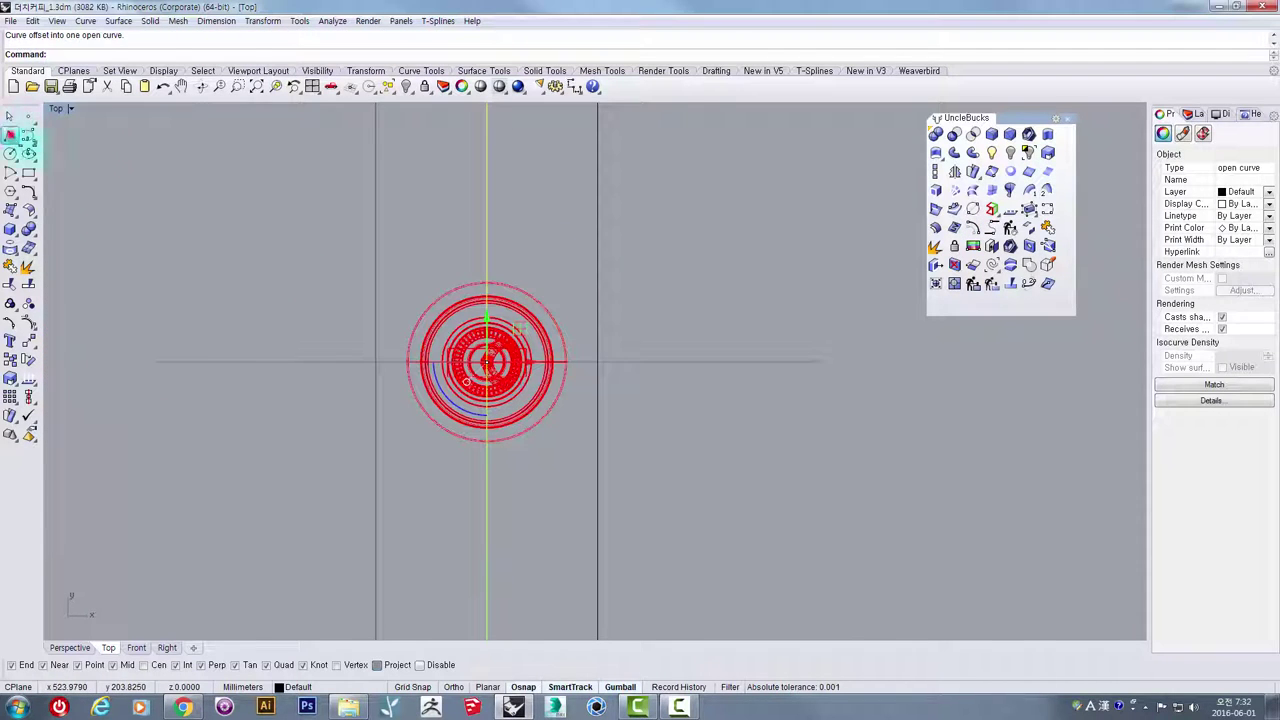
left_click(10, 135)
left_click(155, 363)
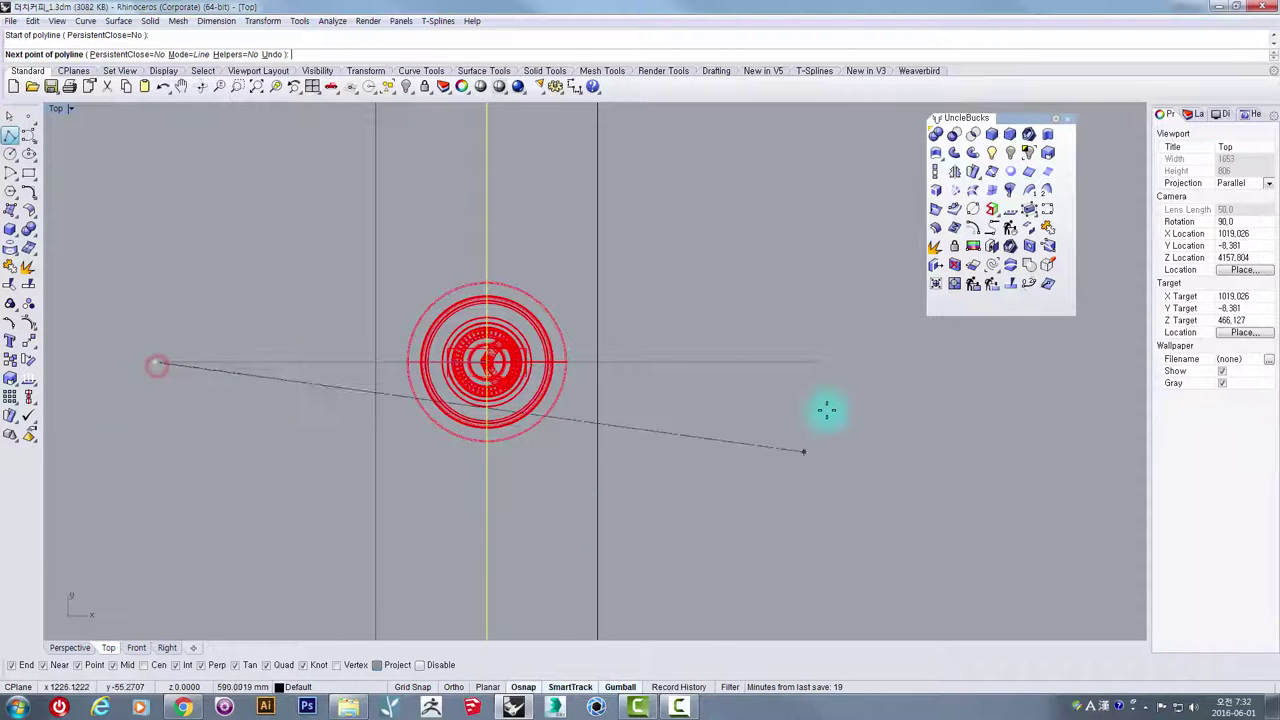
left_click(817, 362)
key("Return")
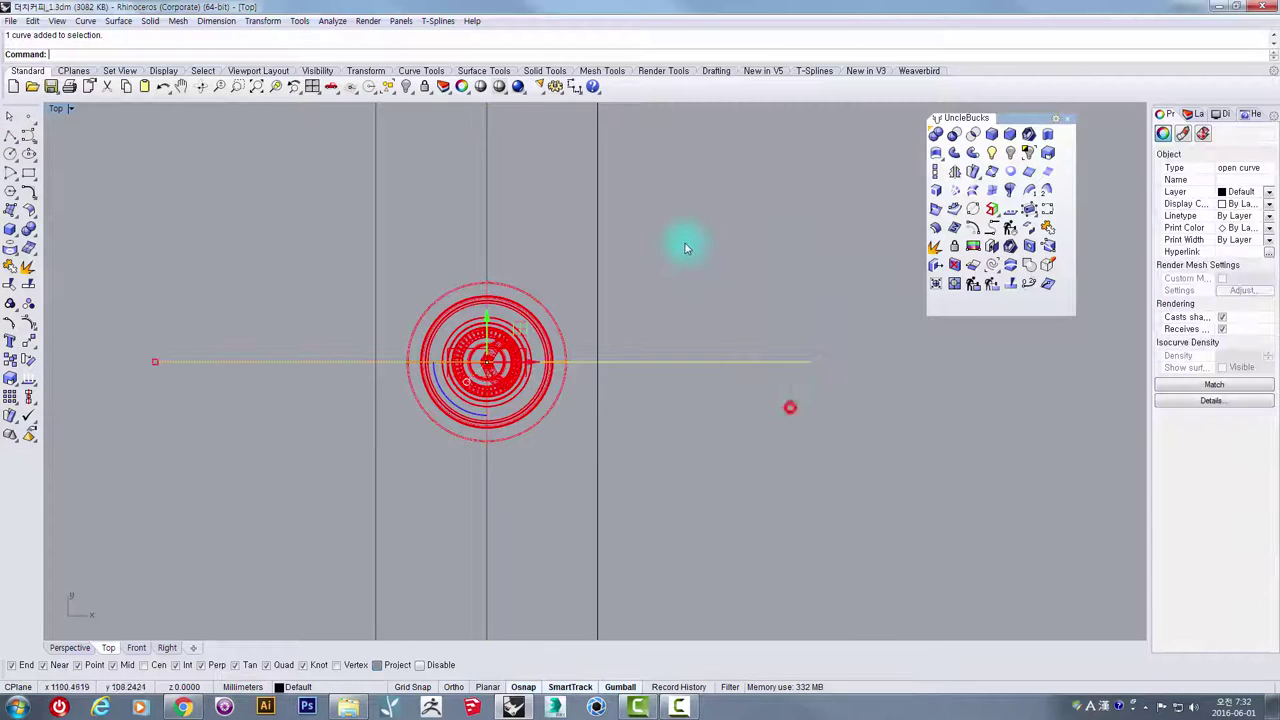
- Offset the horizontal centre line by 100 mm both above and below it
left_click(972, 228)
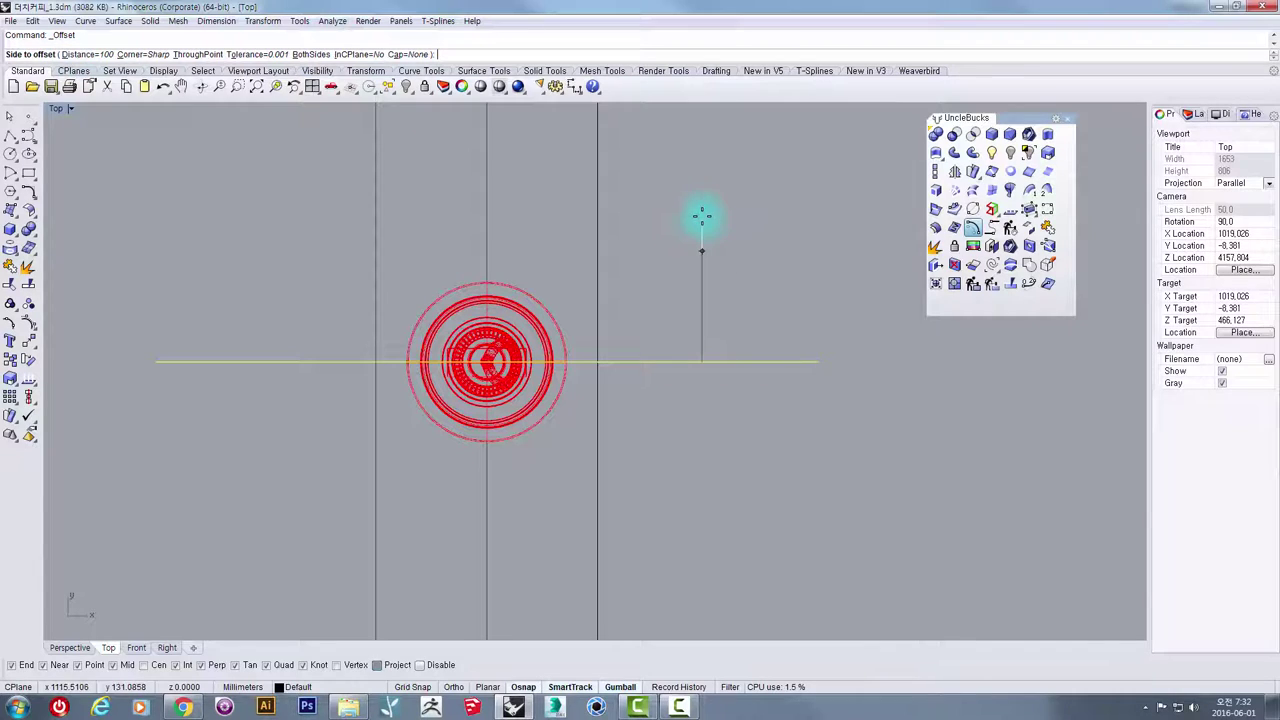
left_click(702, 216)
right_click_drag(706, 410, 687, 348)
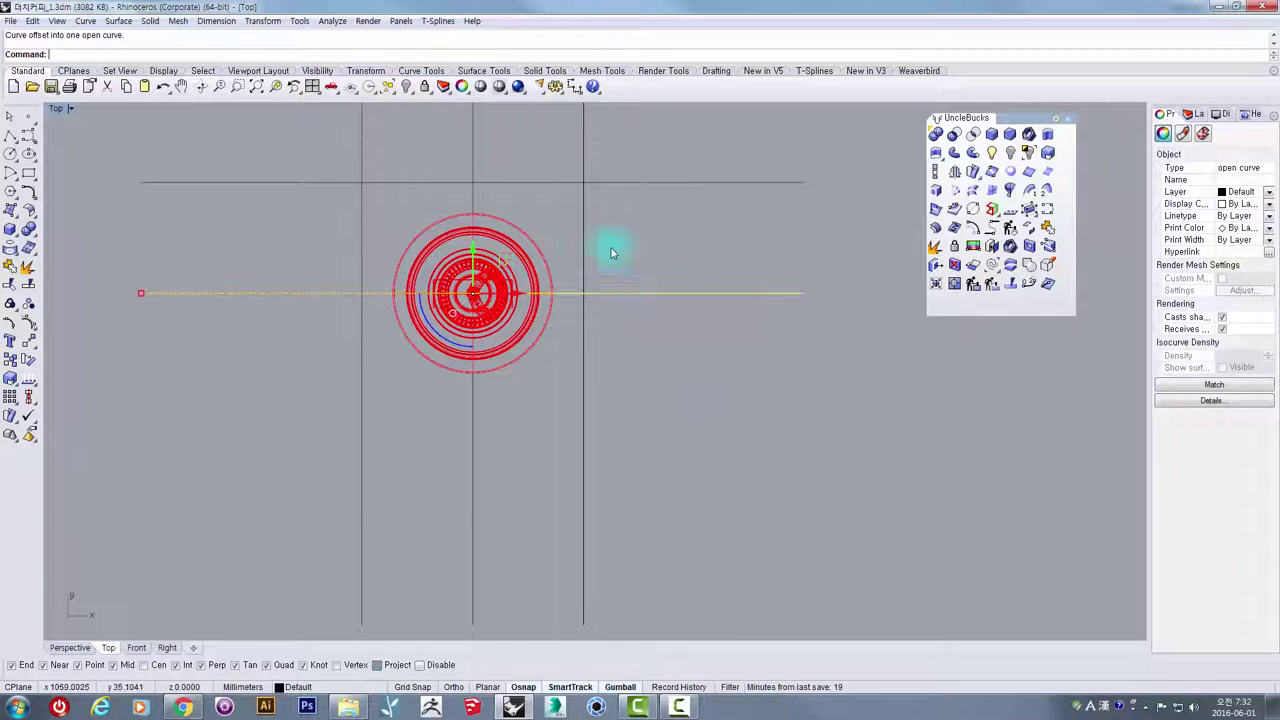
left_click(955, 264)
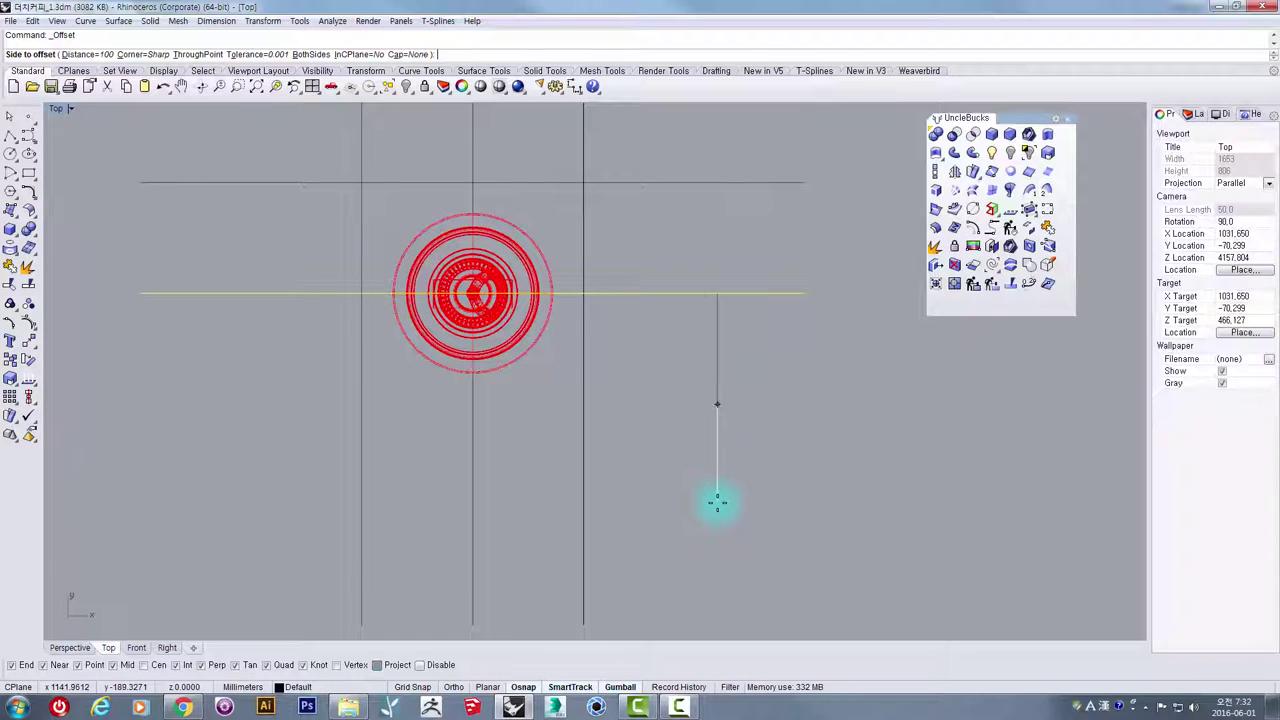
left_click(717, 503)
right_click_drag(709, 361, 695, 442)
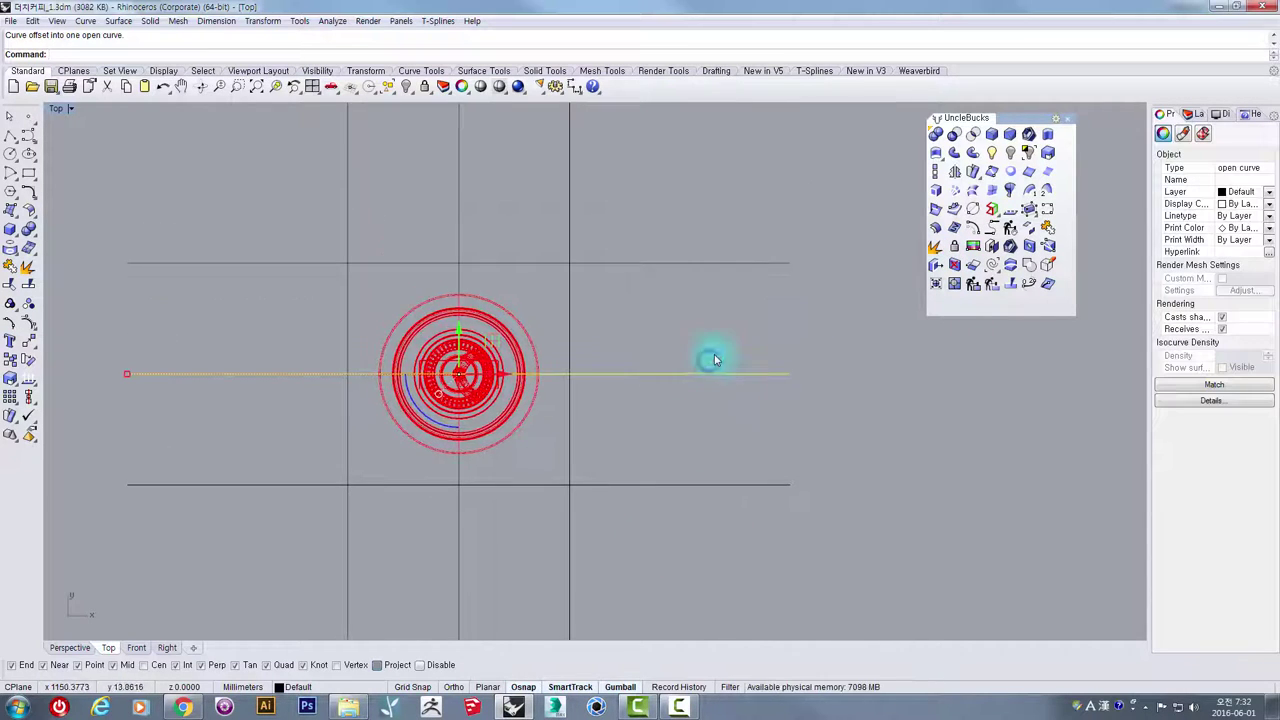
- Deselect the centre line and examine the layout of the offset guide lines around the dripper's plan
scroll(714, 356, "down", 2)
scroll(714, 354, "down", 3)
scroll(676, 242, "up", 2)
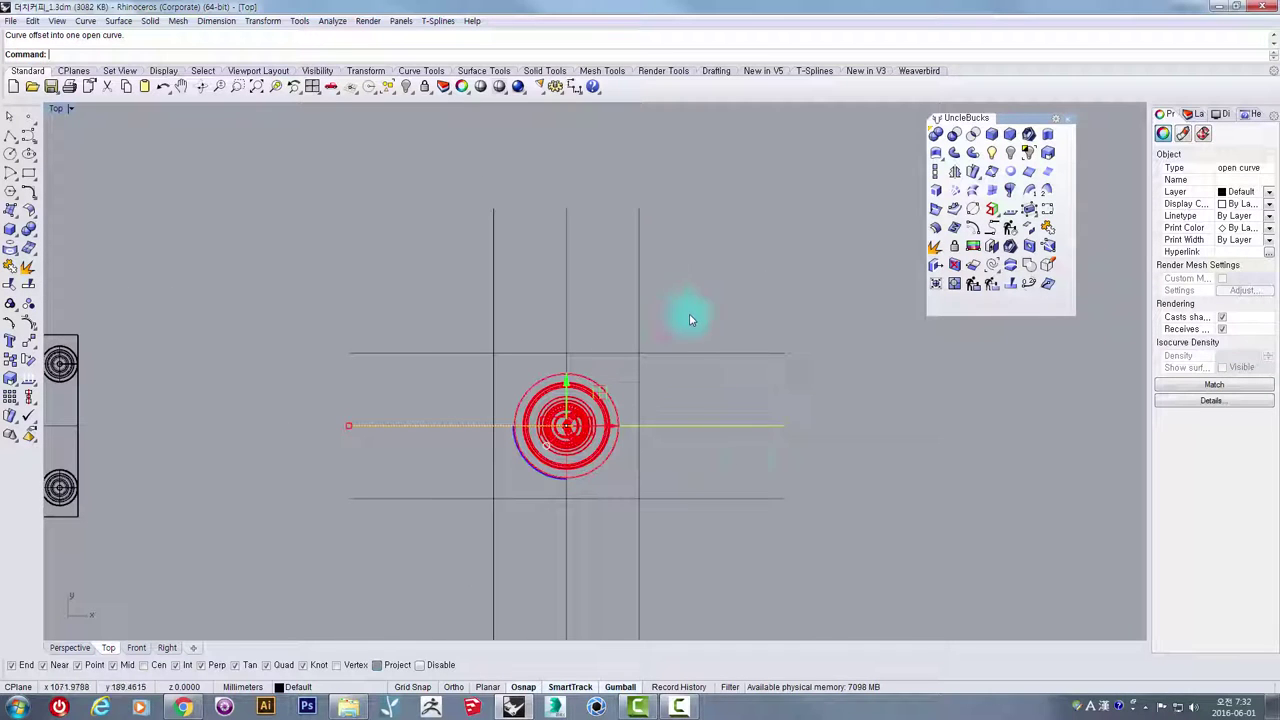
right_click_drag(771, 362, 642, 291)
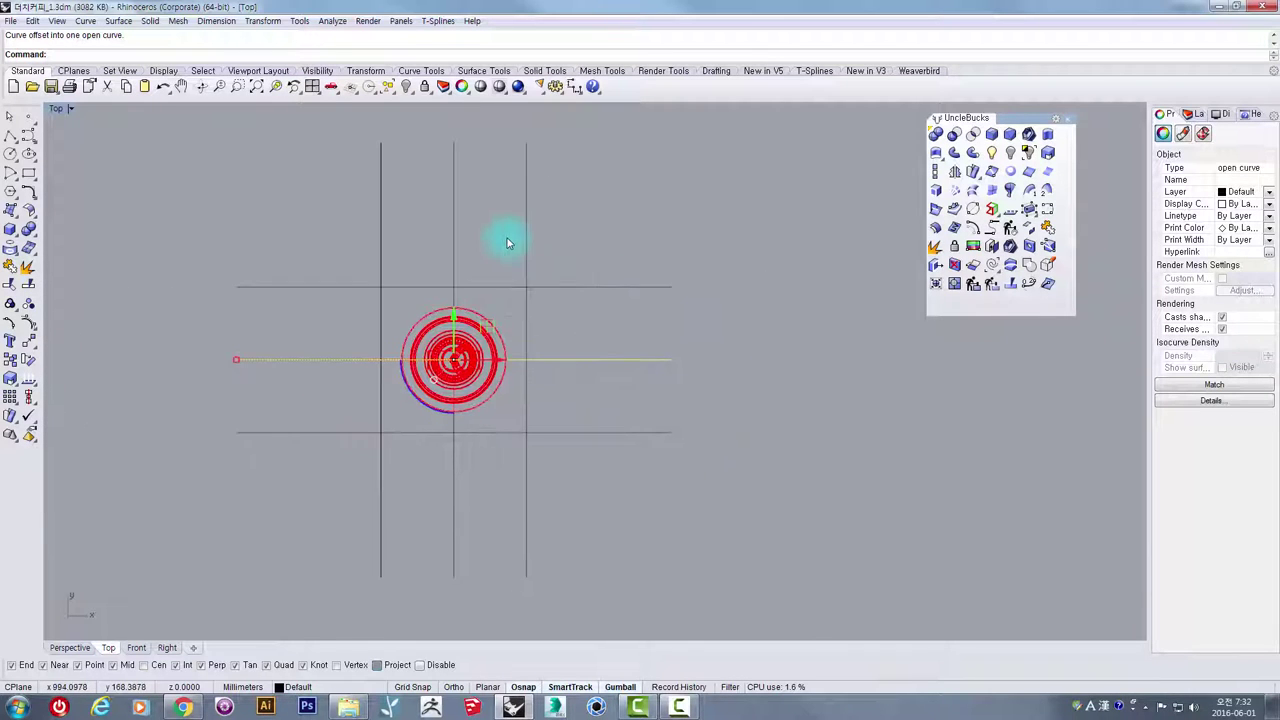
scroll(507, 243, "up", 2)
scroll(507, 243, "down", 4)
mouse_move(576, 234)
right_mouse_down()
mouse_move(562, 299)
mouse_move(586, 354)
mouse_move(514, 257)
mouse_move(556, 234)
right_mouse_up()
left_click(600, 291)
scroll(500, 305, "up", 6)
scroll(538, 294, "down", 4)
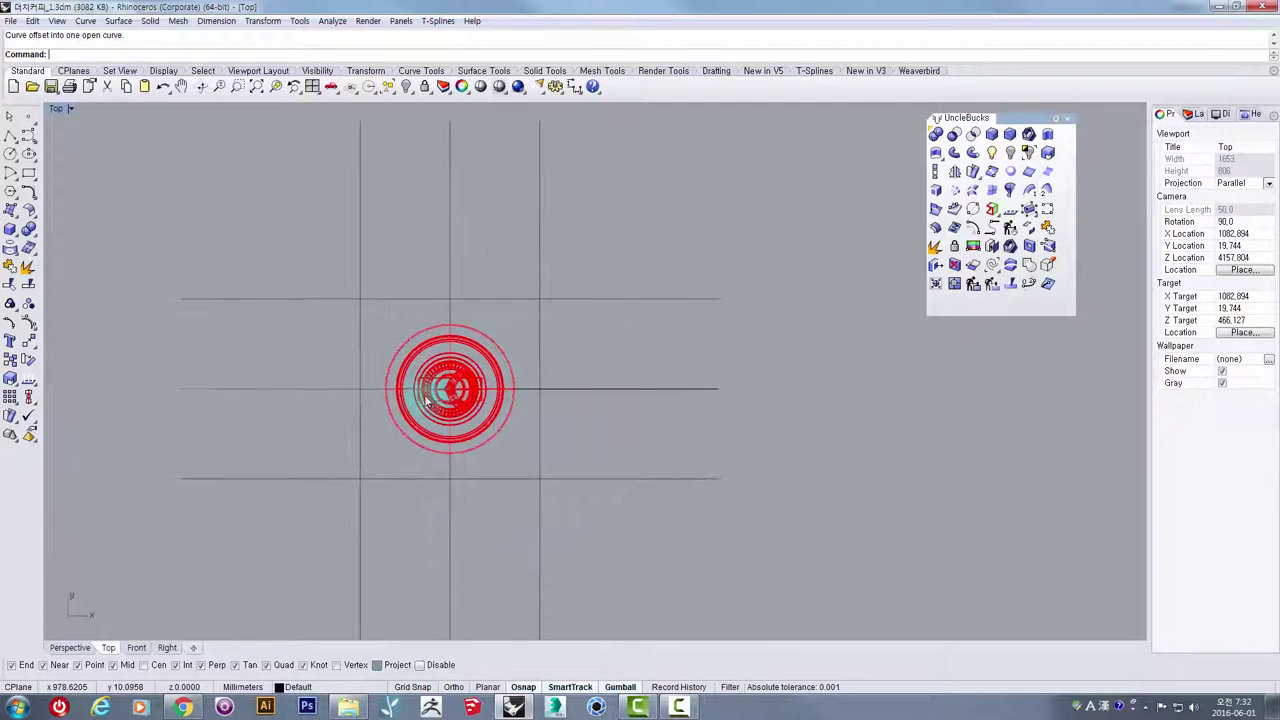
right_click_drag(427, 397, 464, 340)
scroll(371, 277, "up", 3)
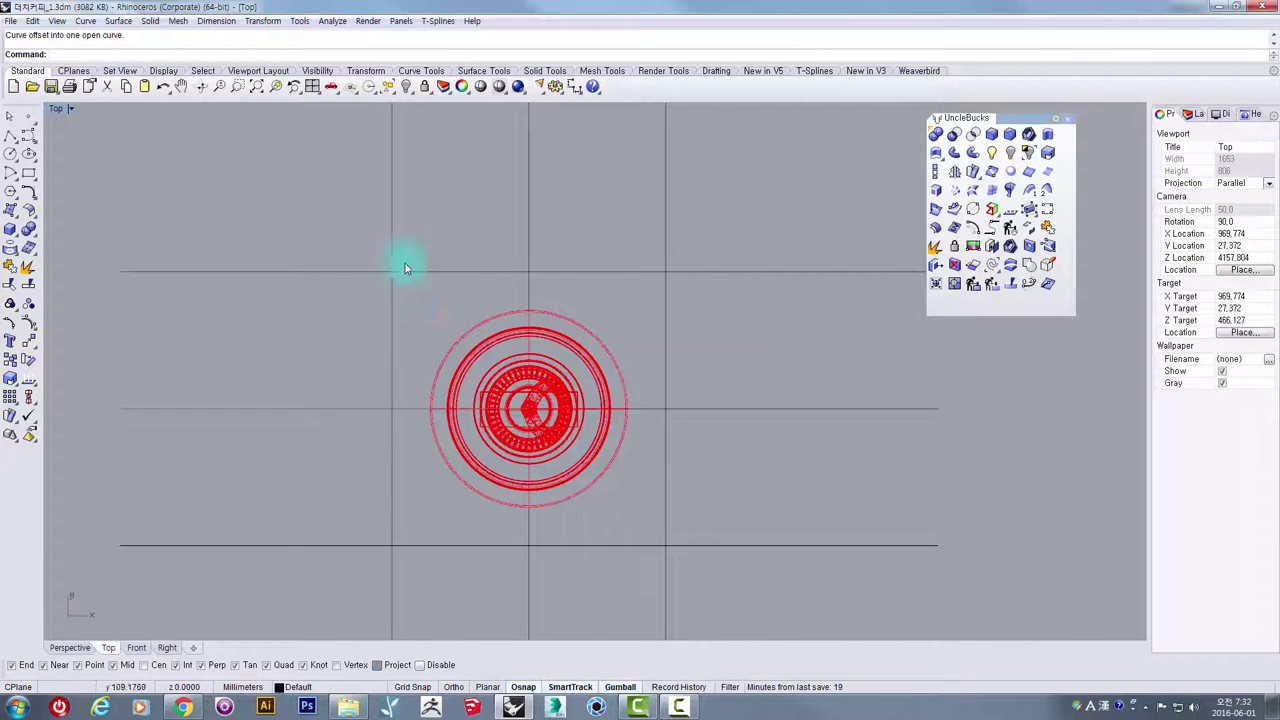
right_click_drag(673, 522, 670, 450)
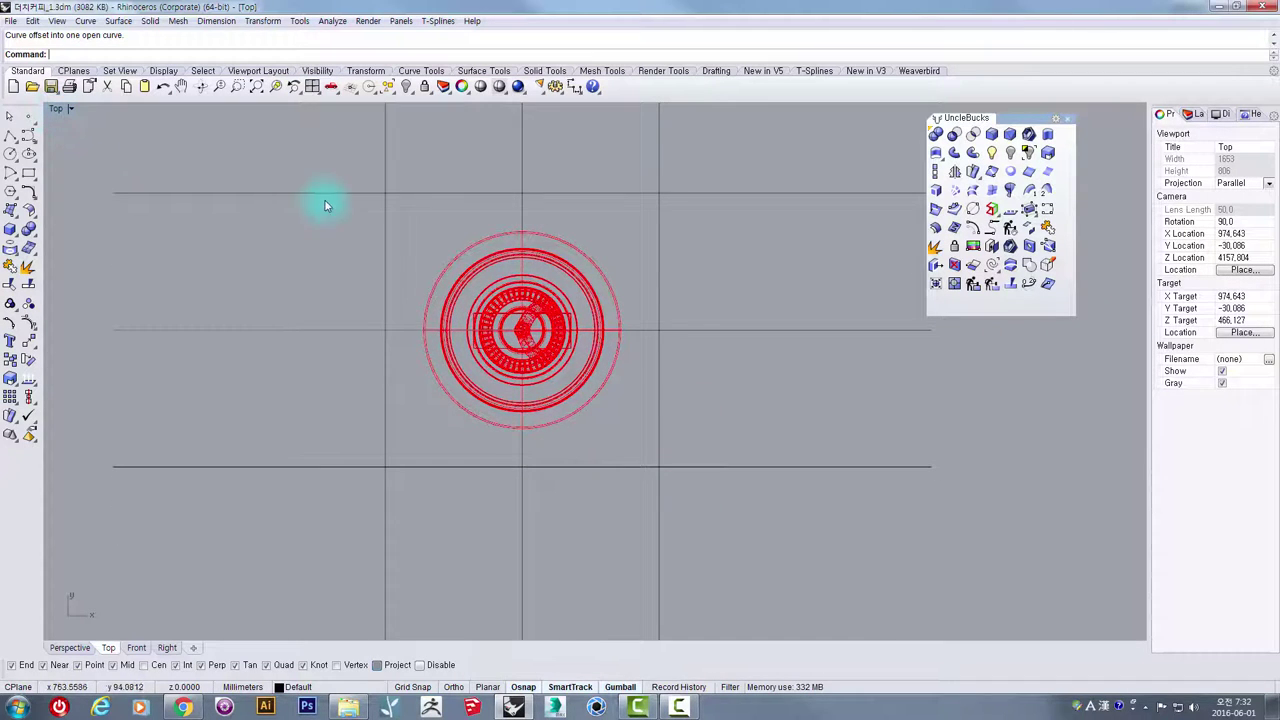
- Draw a circle of radius 11 mm centred on the upper-left intersection of the offset guide lines
scroll(325, 205, "up", 6)
right_click_drag(229, 181, 129, 310)
left_click(10, 153)
scroll(330, 300, "up", 3)
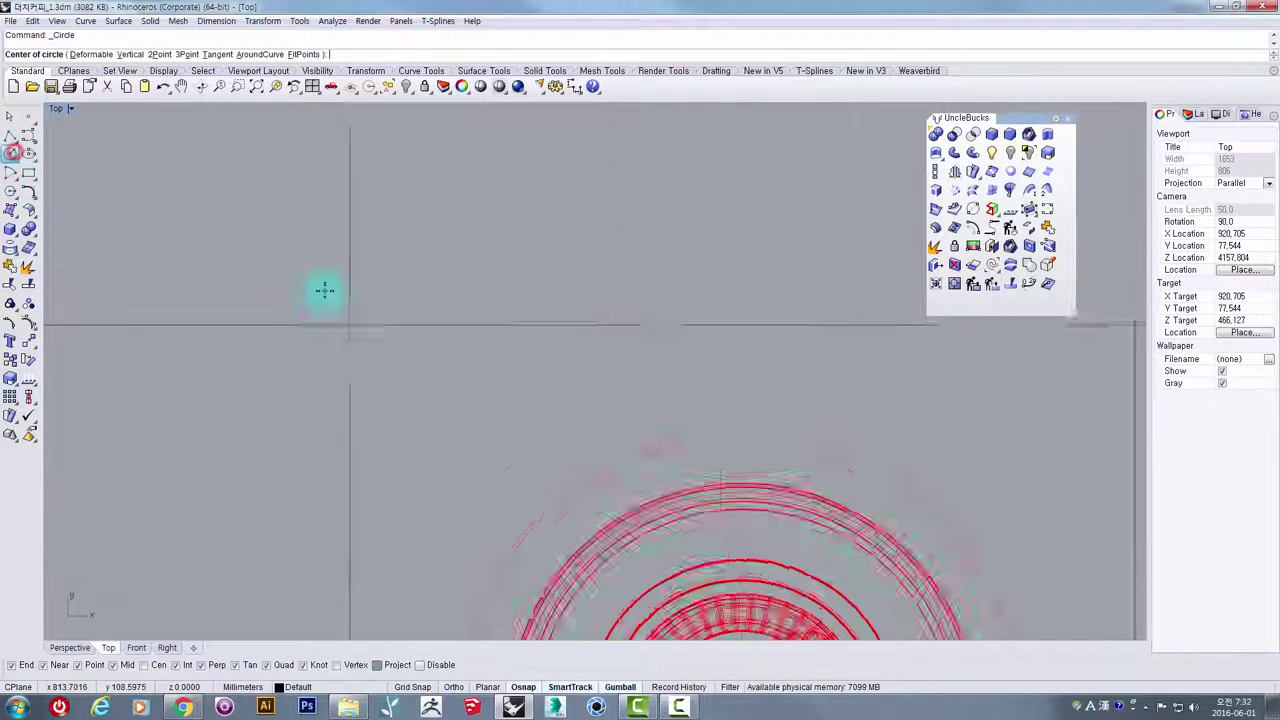
left_click(357, 332)
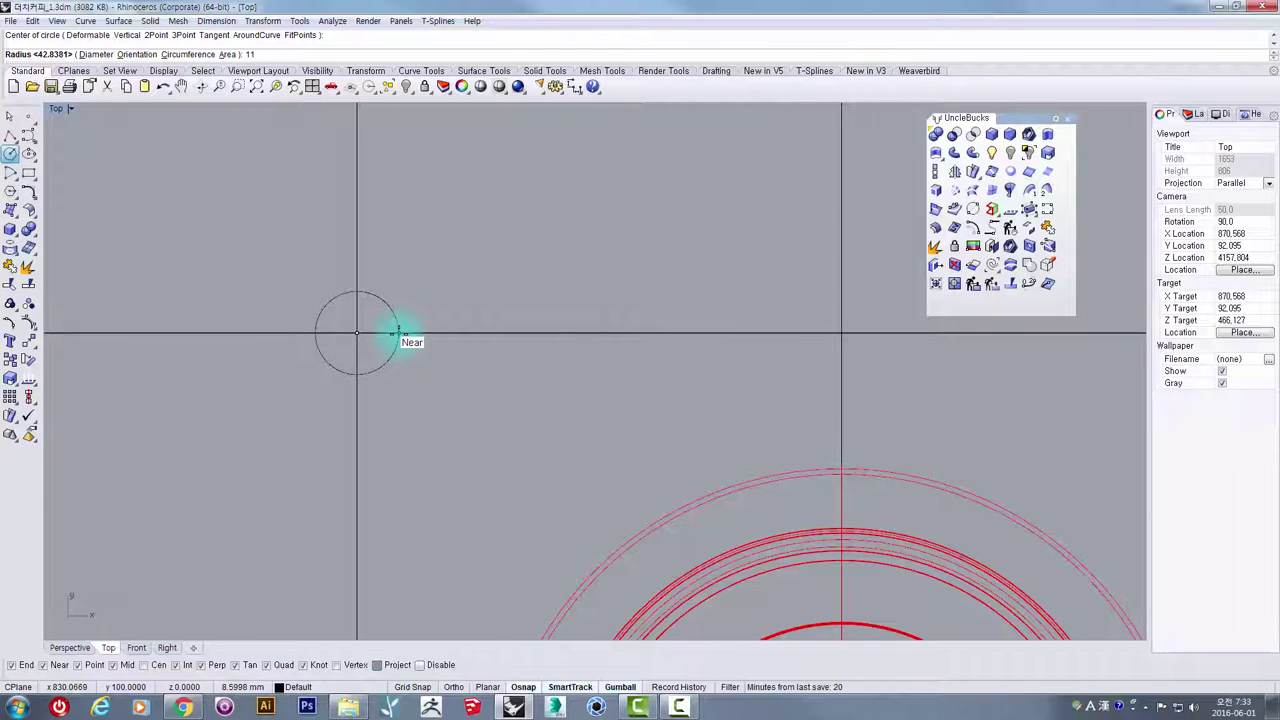
key("Return")
scroll(420, 330, "down", 6)
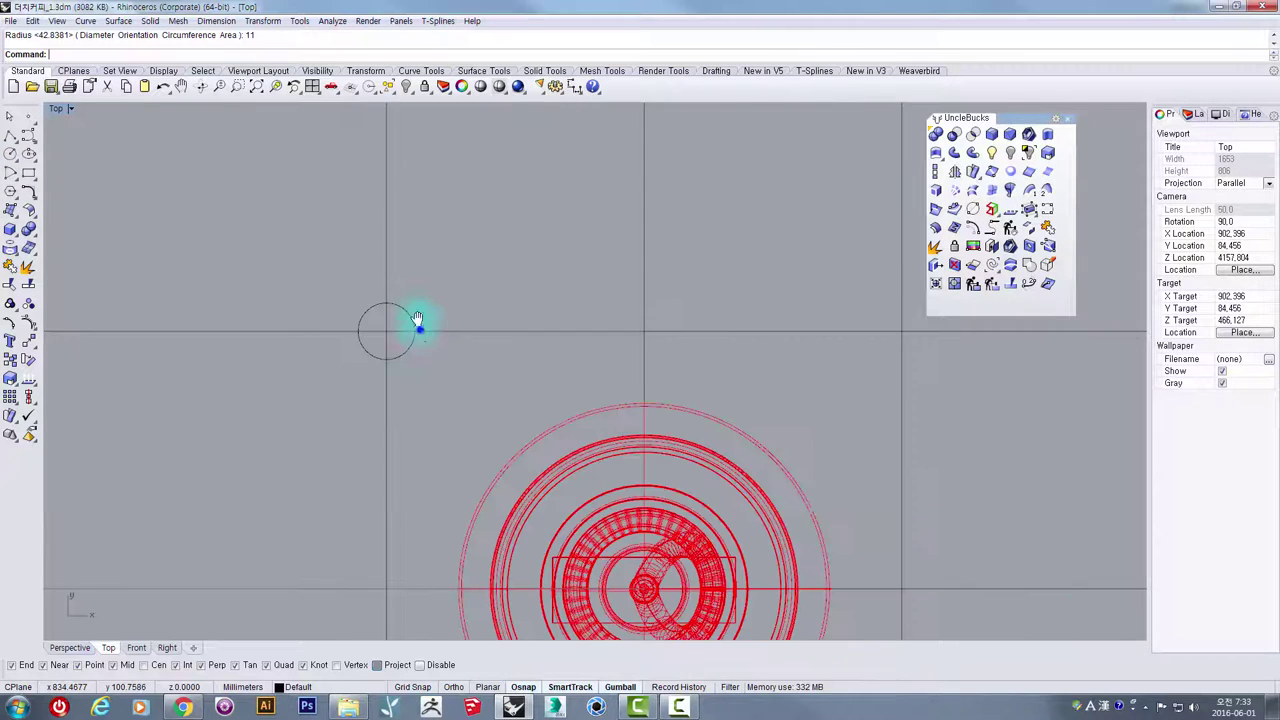
- Draw a circle of radius 11 mm centred on the upper-right intersection of the offset guide lines
right_click_drag(420, 329, 396, 286)
left_click_drag(308, 229, 406, 334)
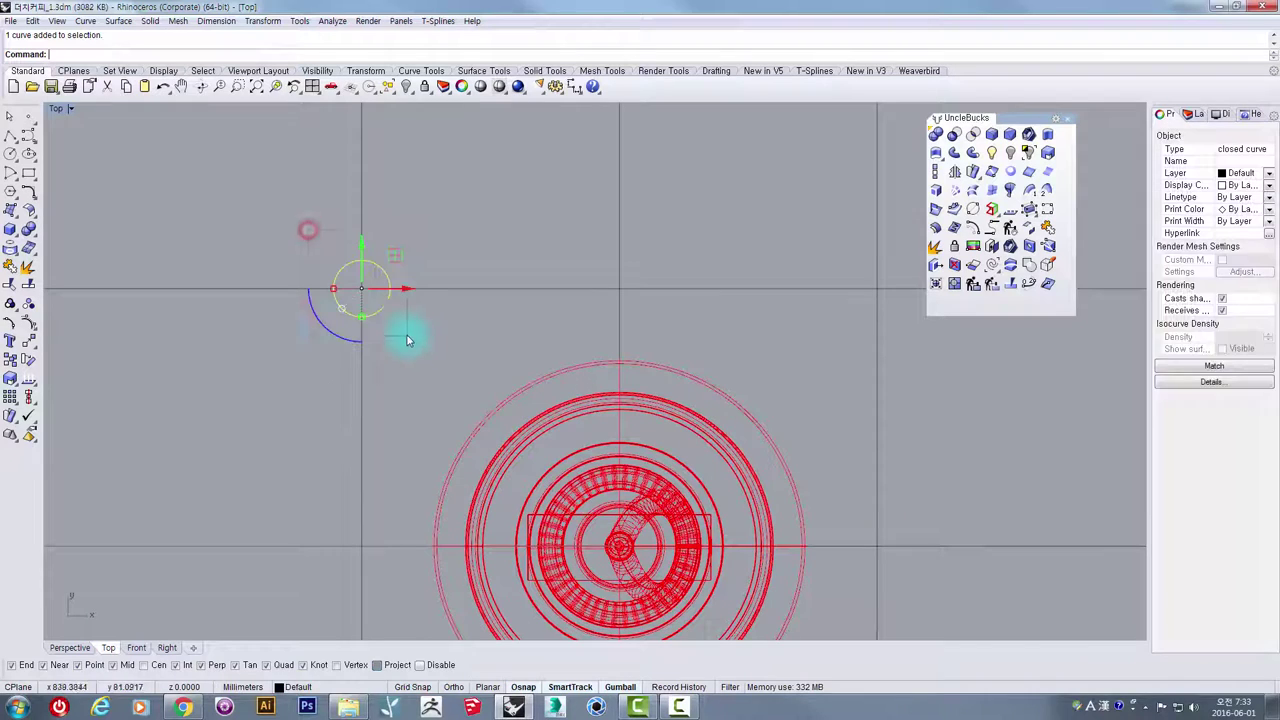
left_click(8, 157)
right_click_drag(729, 234, 640, 294)
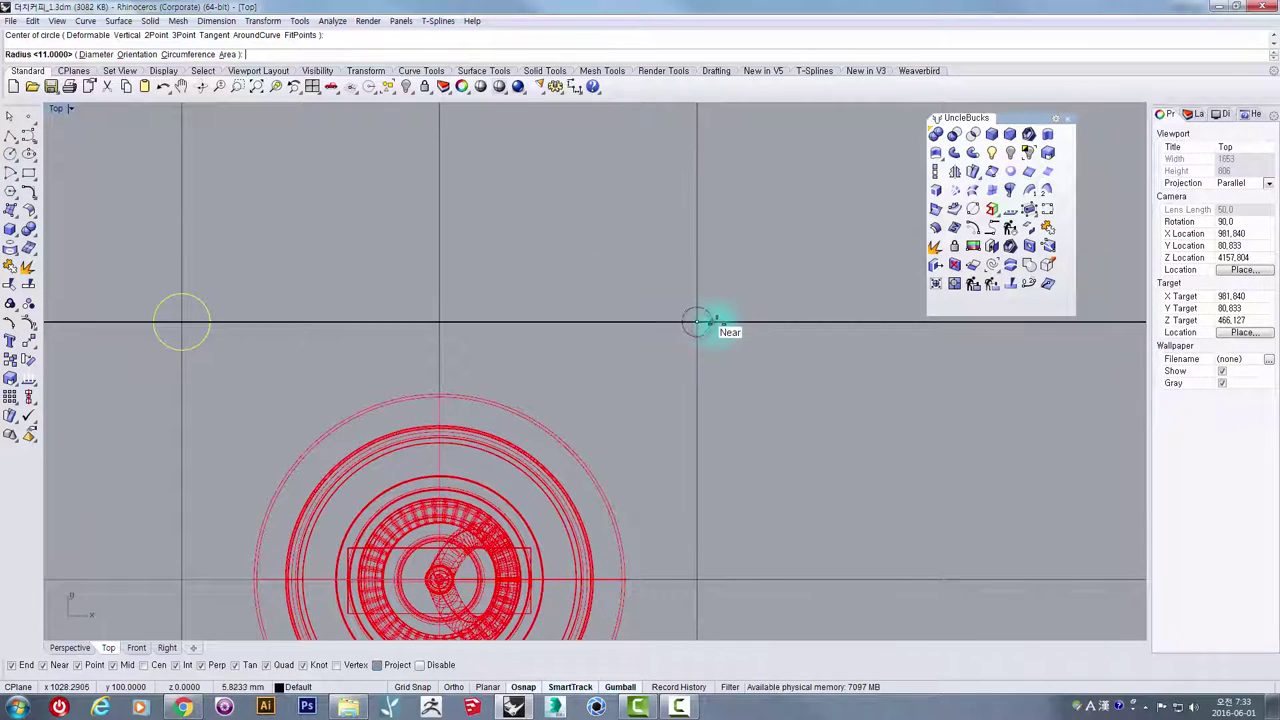
left_click(697, 322)
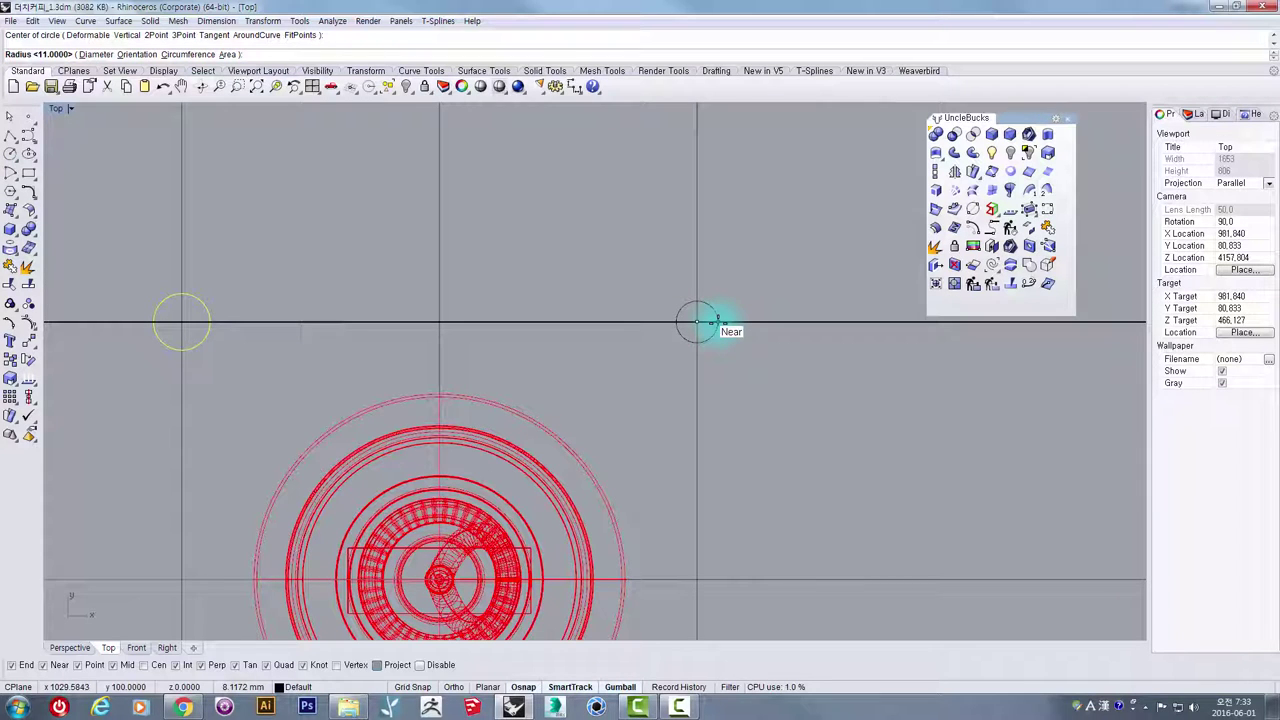
type("11")
key("Return")
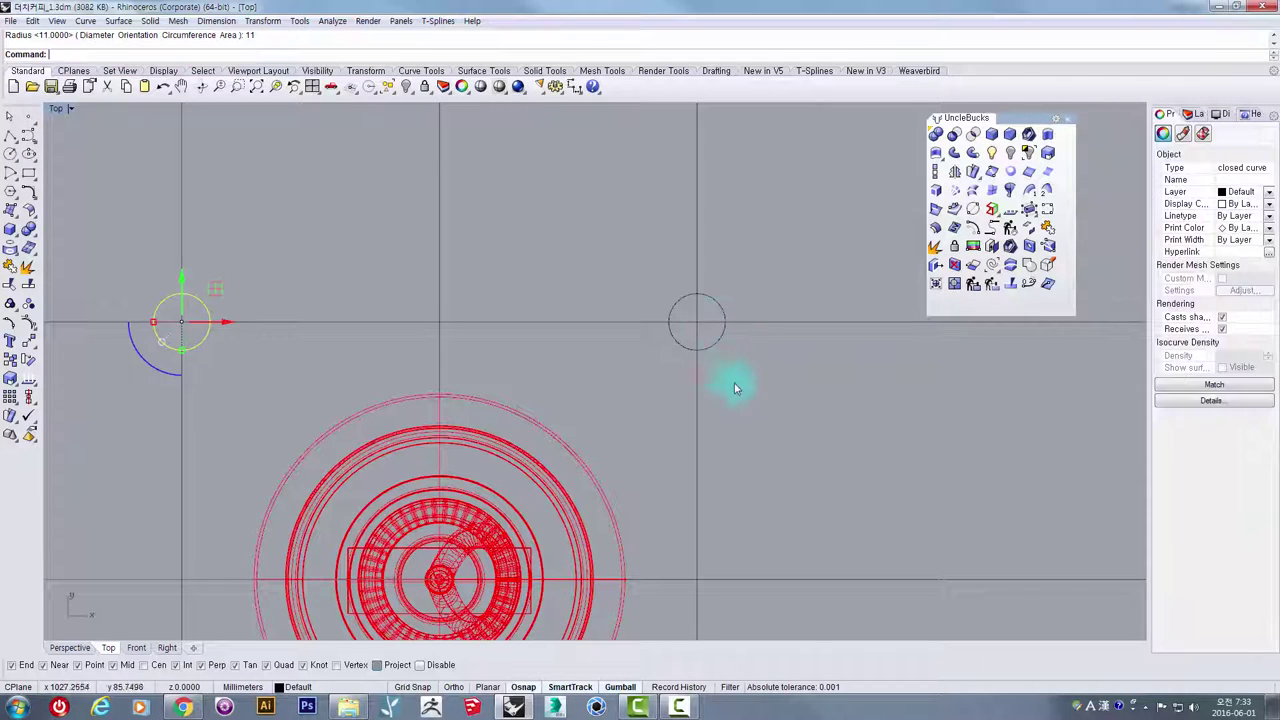
- Dimension the diameter of the upper-right circle, and delete both the dimension and that circle
left_click(574, 90)
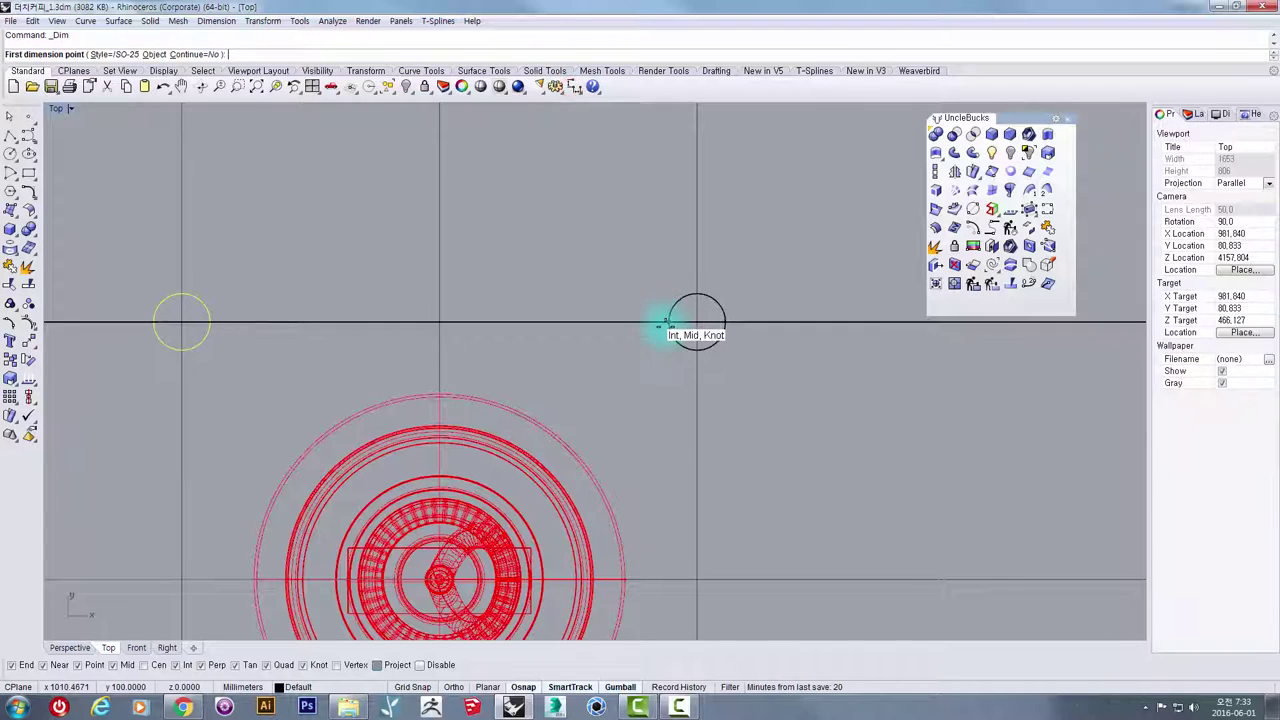
left_click(669, 322)
left_click(725, 322)
left_click(737, 245)
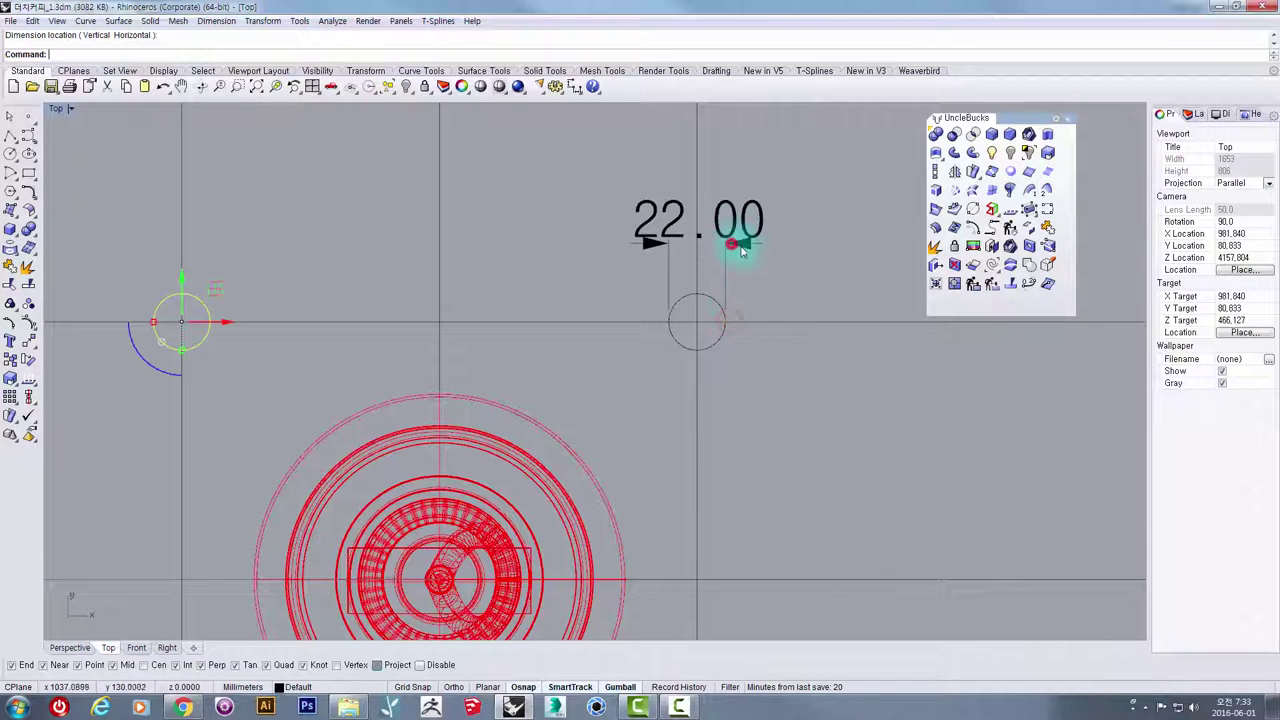
key("Delete")
left_click_drag(637, 263, 780, 376)
key("Delete")
- Draw a circle of radius 6 mm centred on the upper-right intersection of the offset guide lines
left_click(13, 154)
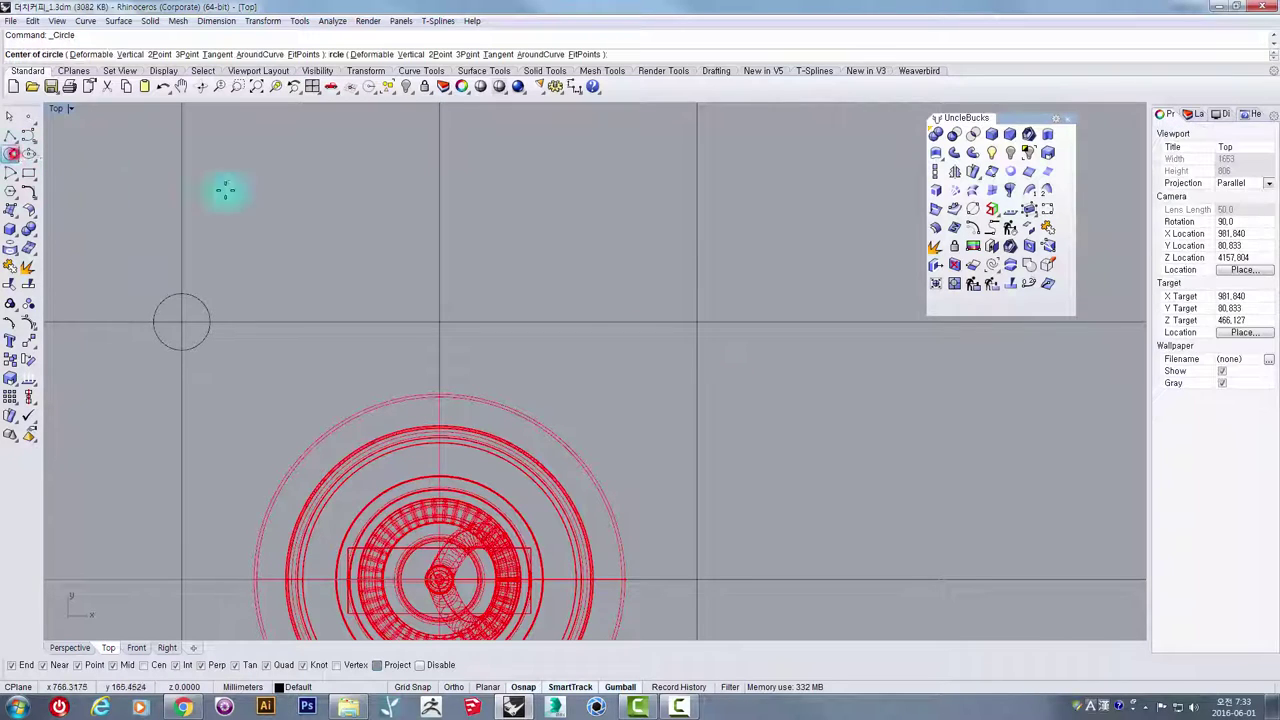
left_click(698, 322)
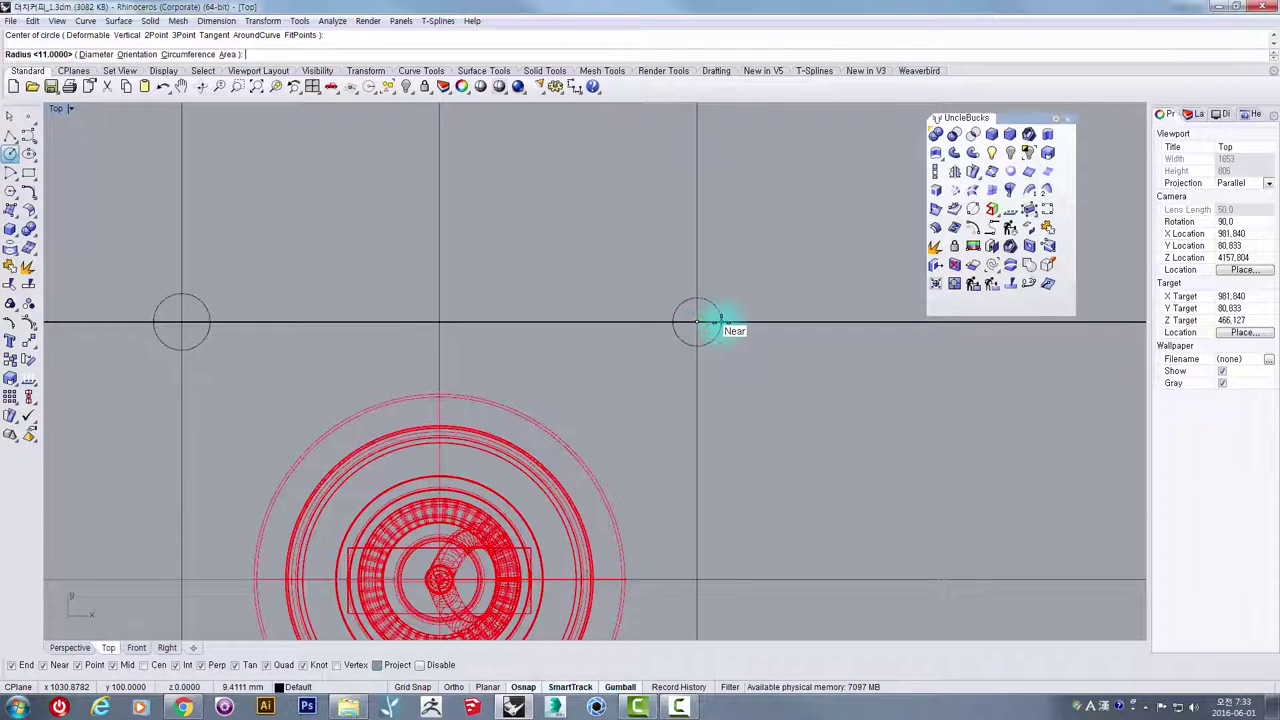
key("Return")
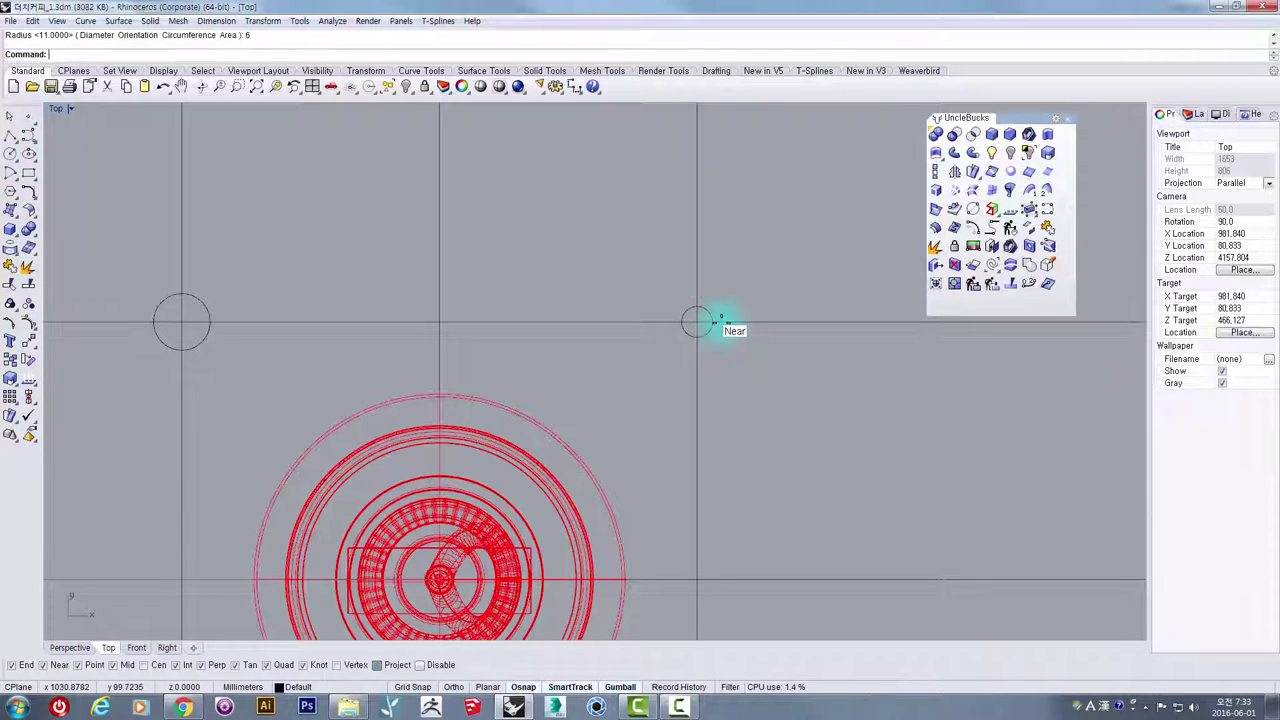
- Check the diameter of the new upper-right circle with a temporary linear dimension and remove the dimension
left_click(571, 88)
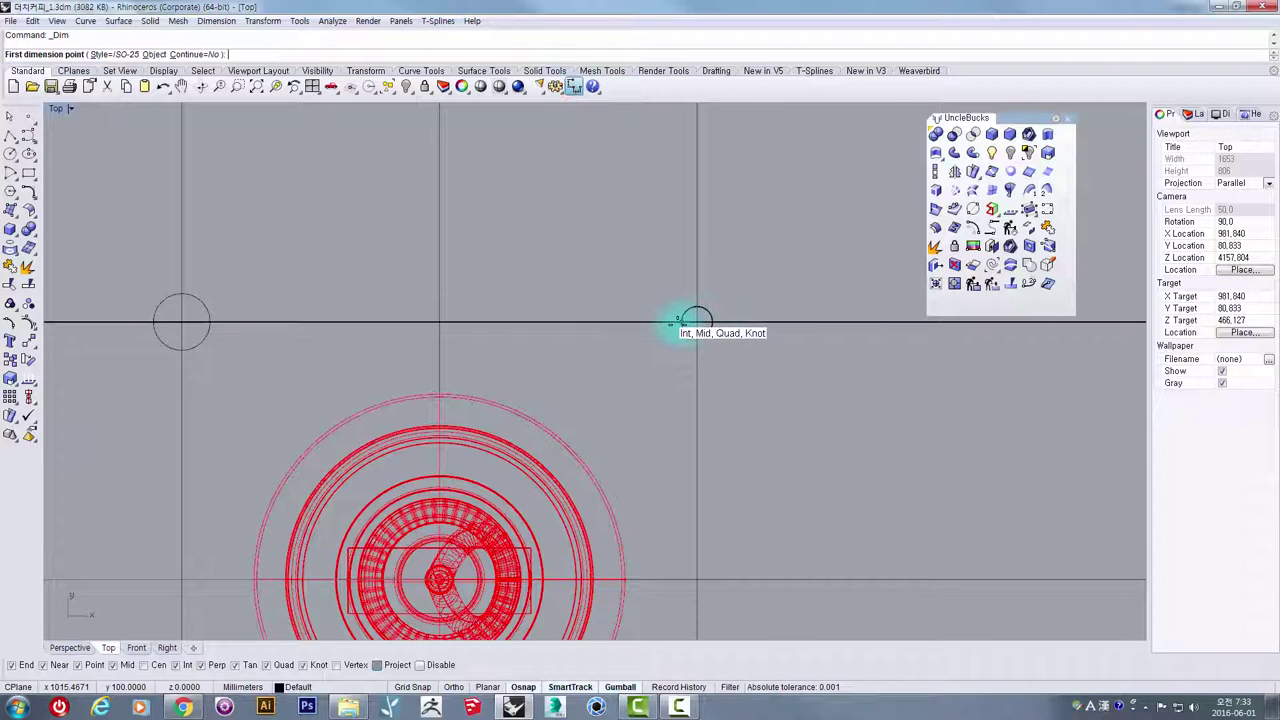
left_click(685, 322)
left_click(709, 322)
left_click(731, 253)
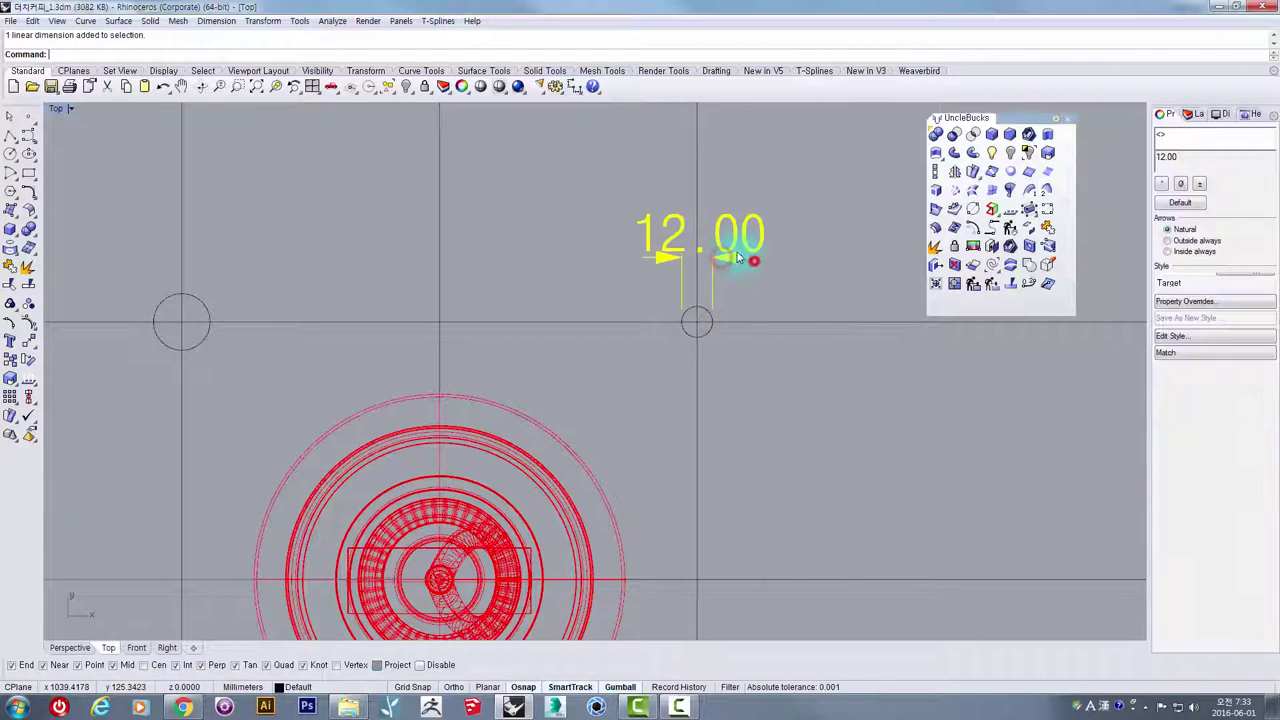
key("Delete")
- Replace the circle at the upper-left guide intersection with a circle of radius 6 mm centred on the same point
left_click_drag(104, 261, 266, 394)
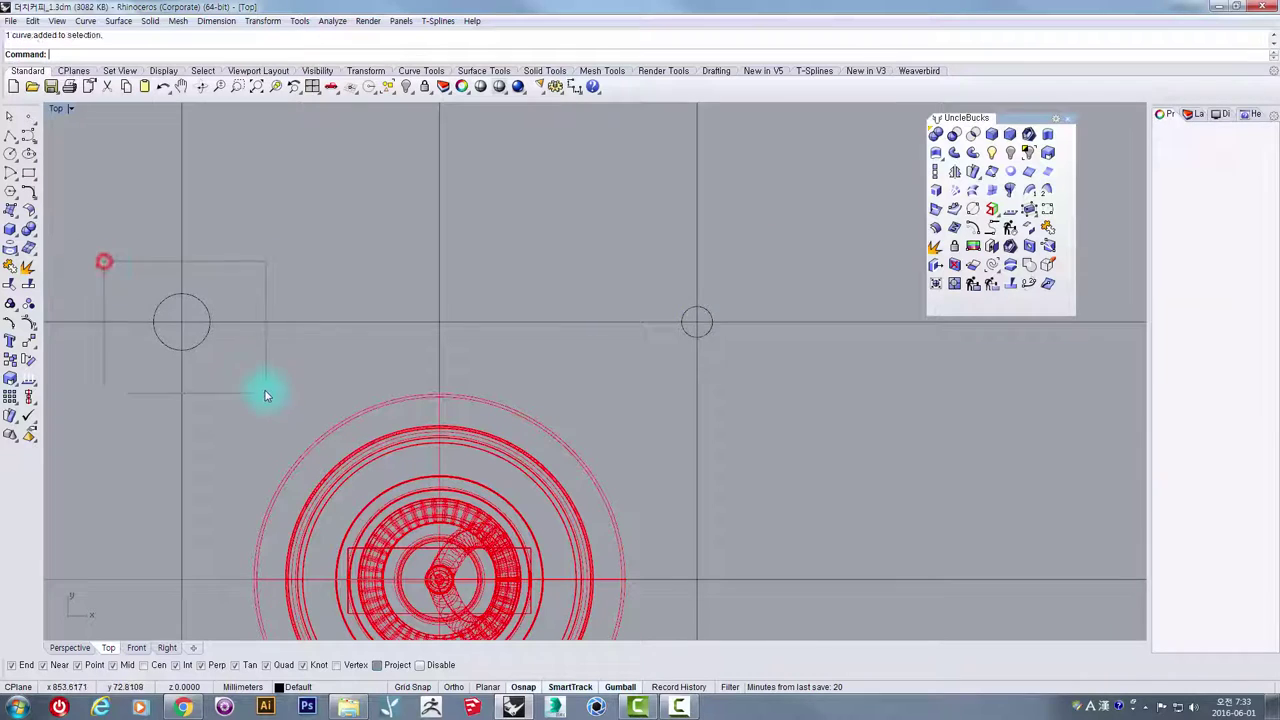
key("Delete")
right_click_drag(275, 329, 360, 265)
left_click_drag(694, 210, 833, 300)
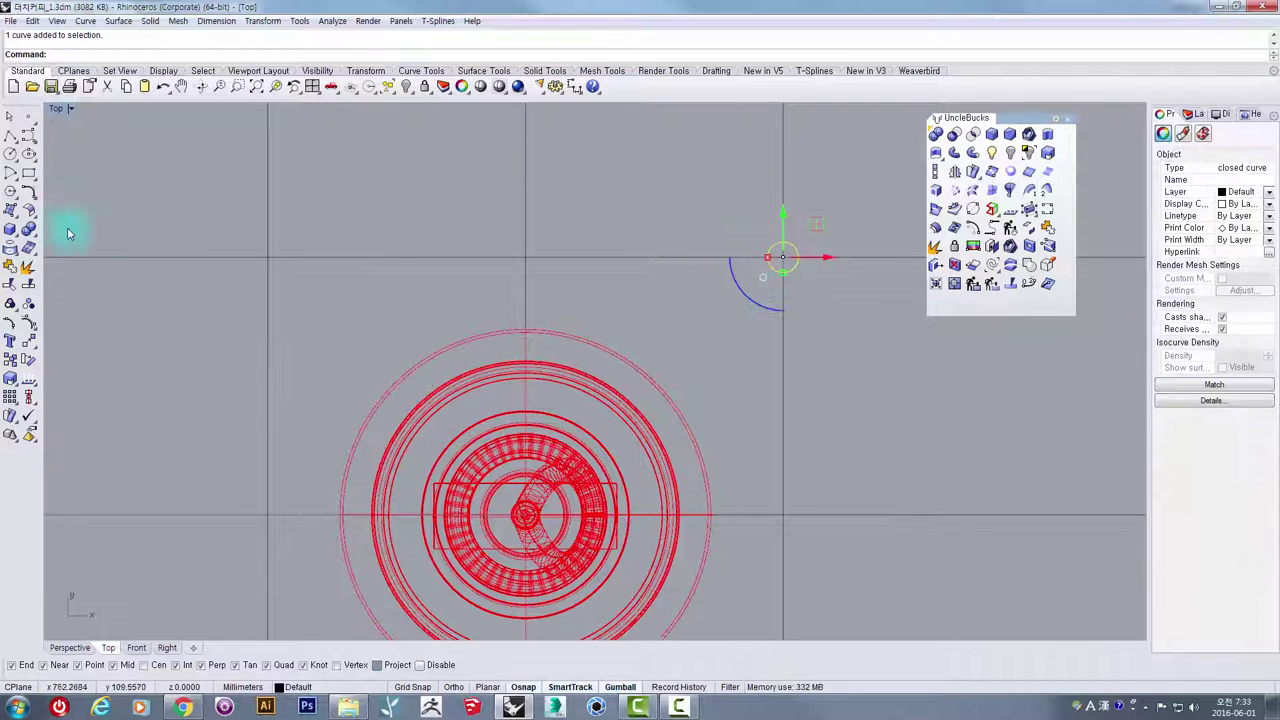
left_click(10, 155)
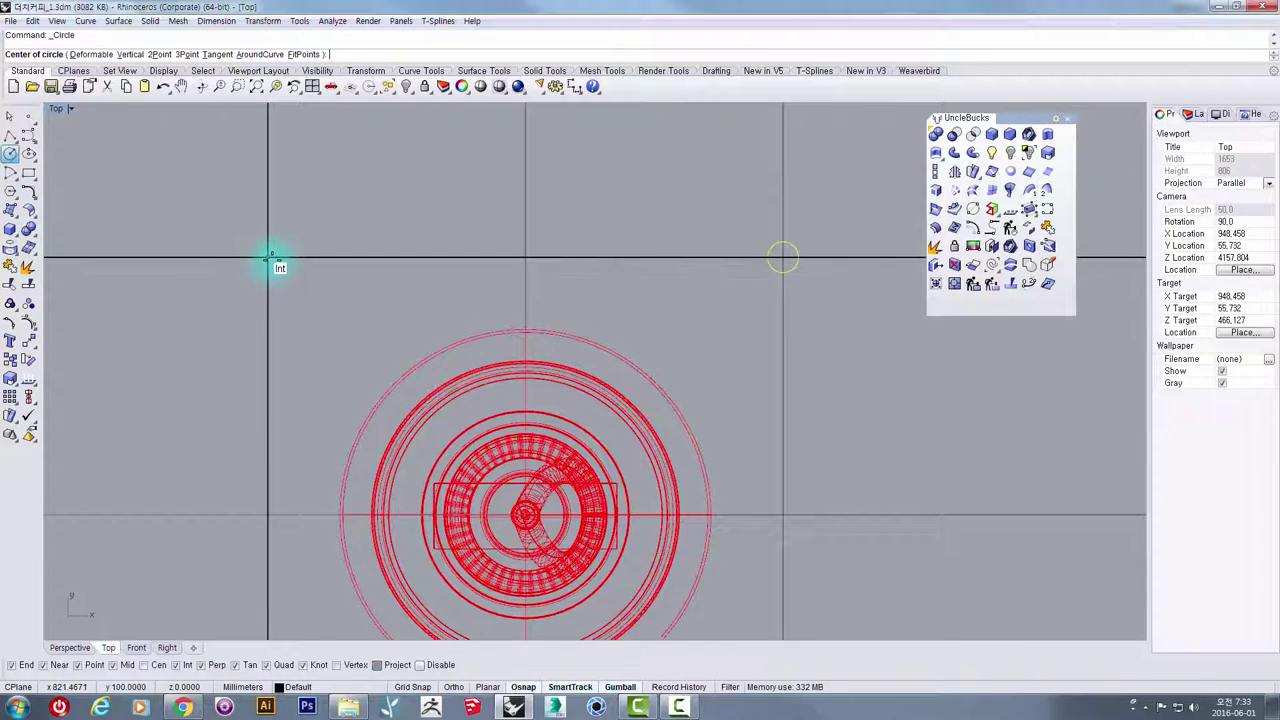
left_click(269, 259)
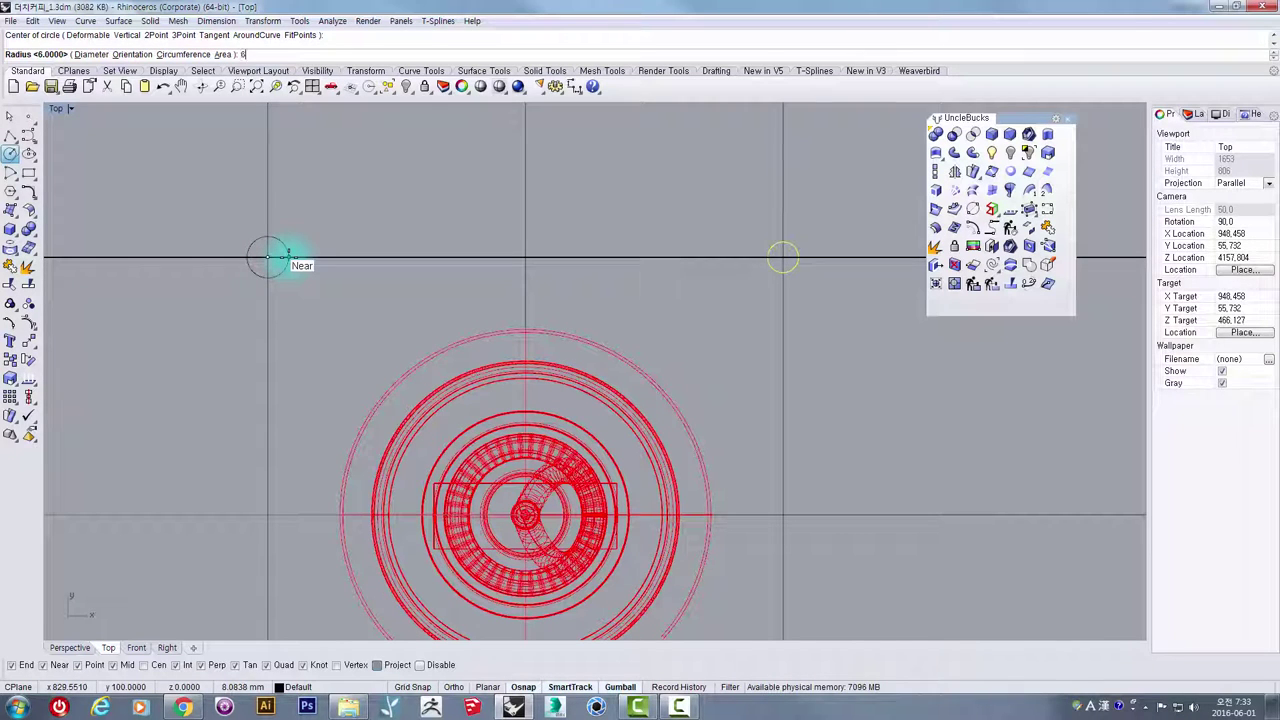
type("6")
key("Return")
- Mirror copies of the two upper corner circles across the horizontal centre line to the lower guide intersections
scroll(271, 260, "down", 3)
left_click(202, 210)
left_click_drag(220, 210, 586, 278)
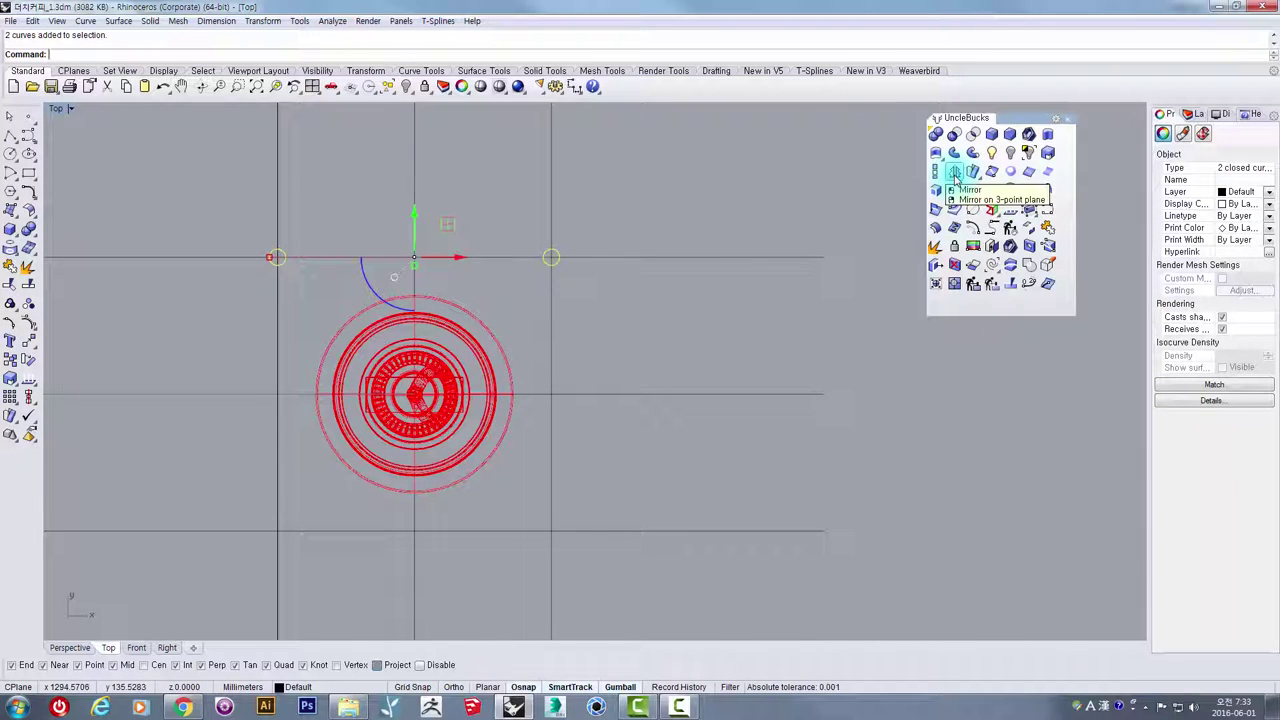
left_click(955, 174)
left_click(683, 395)
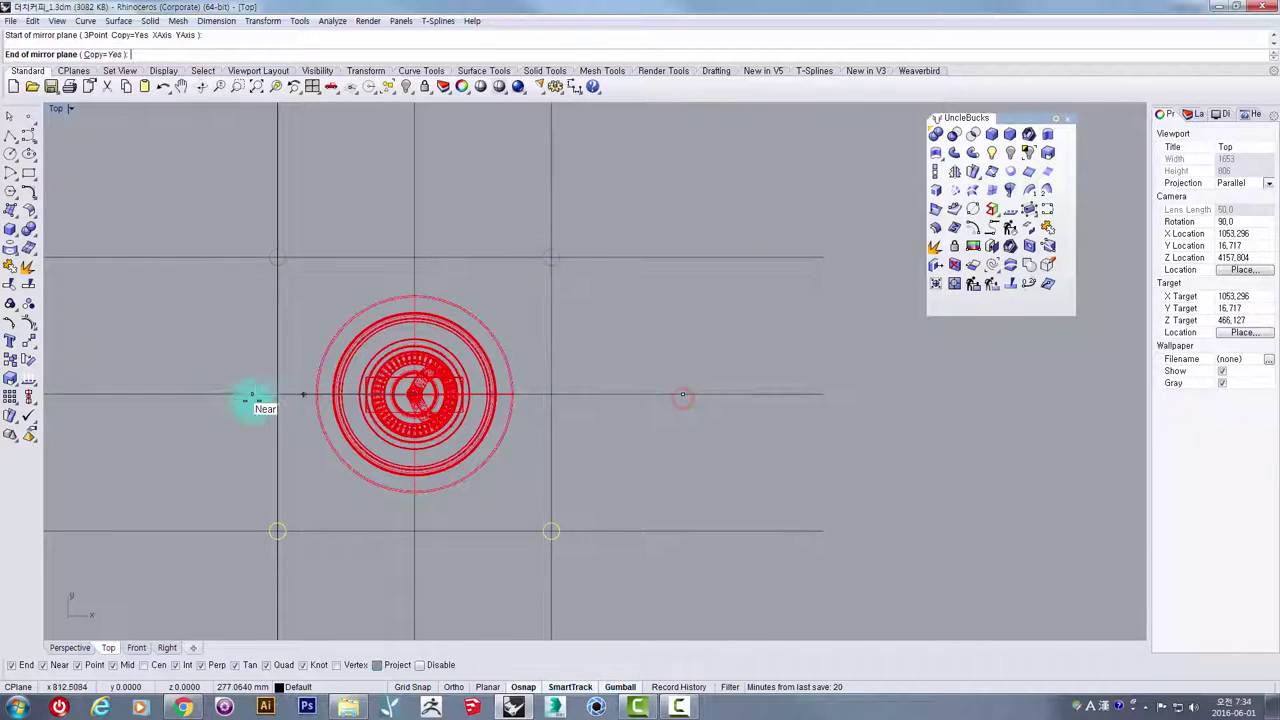
left_click(214, 394)
- Examine the four corner circles and their layout around the dripper's plan
right_click_drag(249, 320, 344, 303)
left_click(271, 191)
left_click_drag(287, 183, 486, 302)
left_click_drag(606, 197, 739, 343)
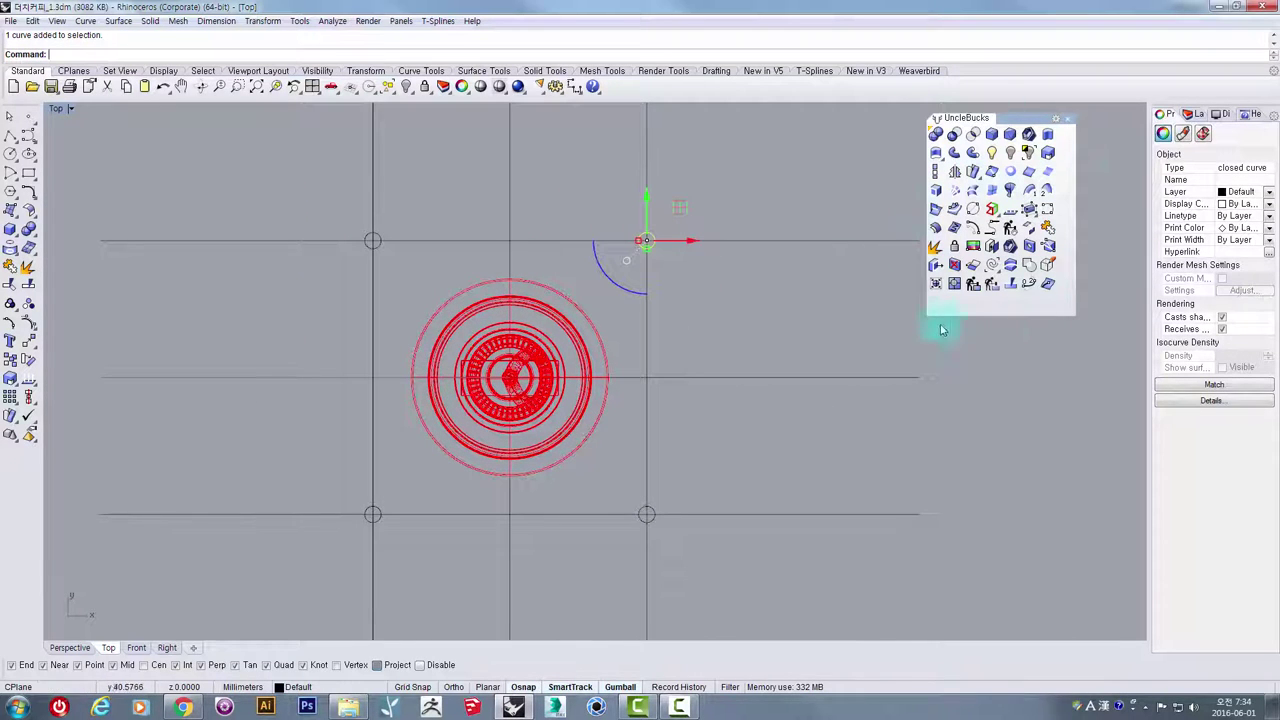
mouse_move(1019, 115)
left_mouse_down()
mouse_move(966, 124)
mouse_move(1016, 128)
left_mouse_up()
right_click_drag(774, 225, 761, 199)
scroll(670, 398, "up", 4)
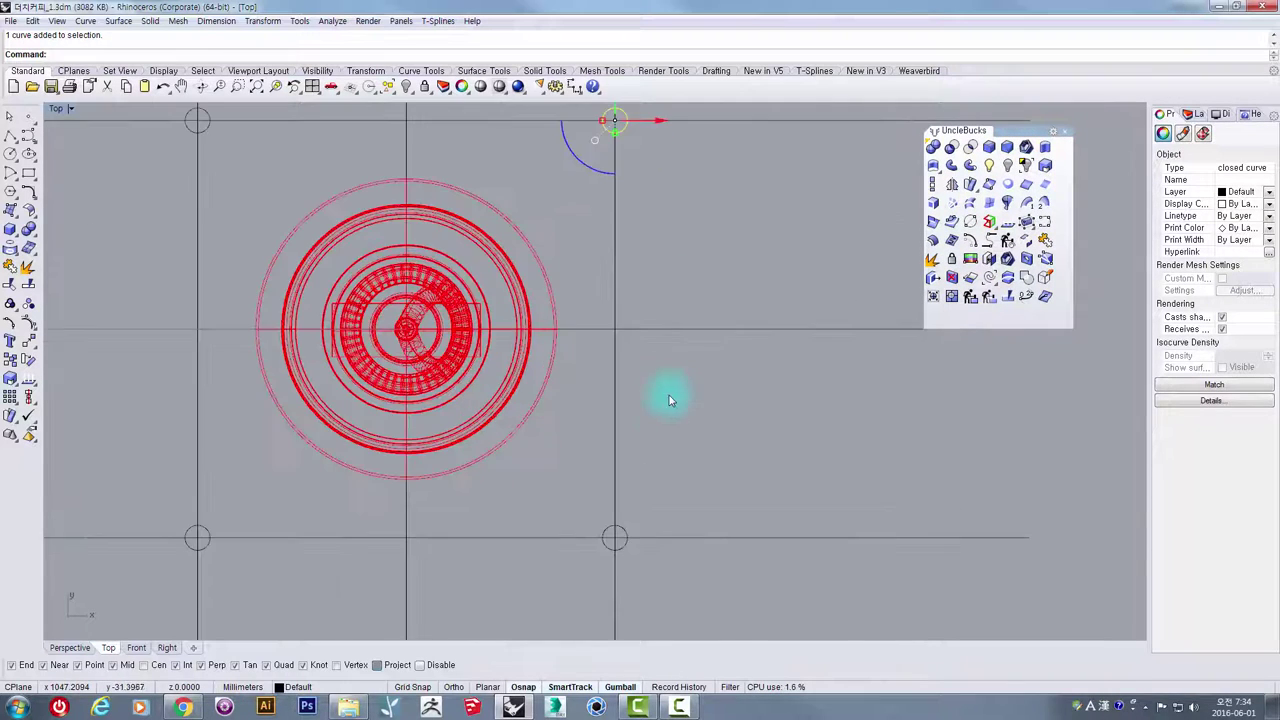
scroll(657, 406, "down", 4)
right_click_drag(657, 378, 639, 426)
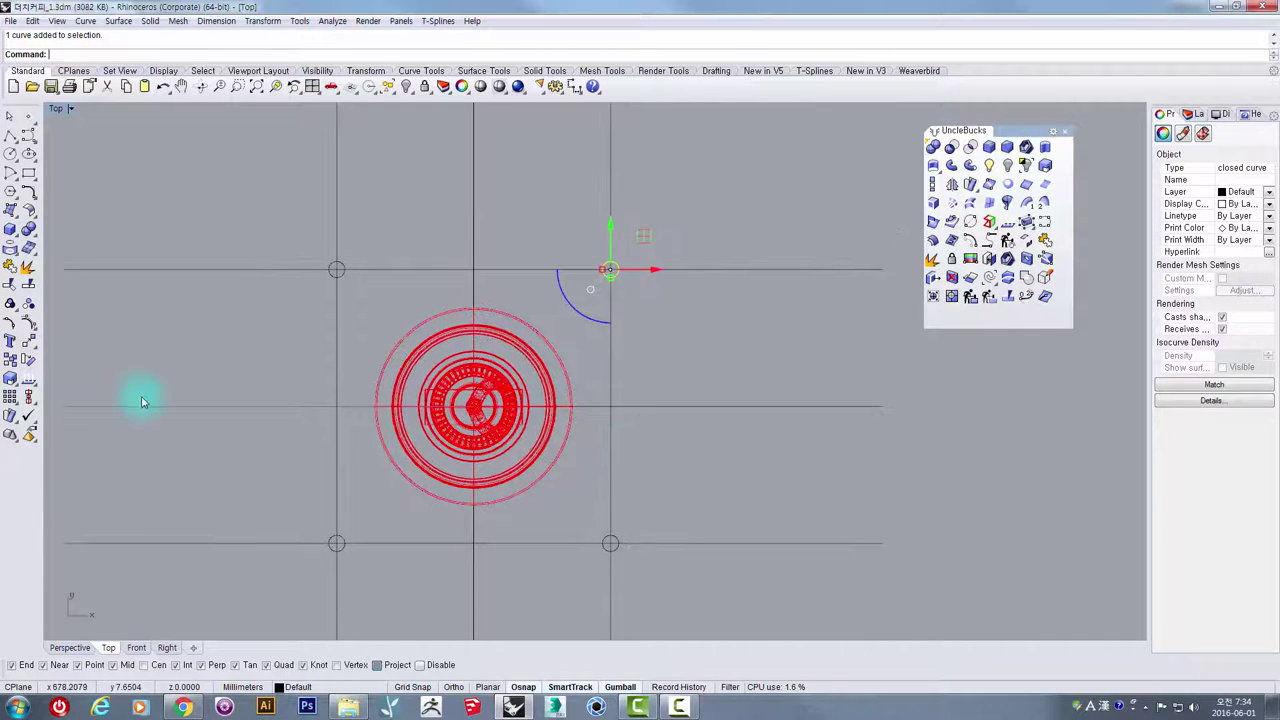
right_click_drag(185, 400, 240, 336)
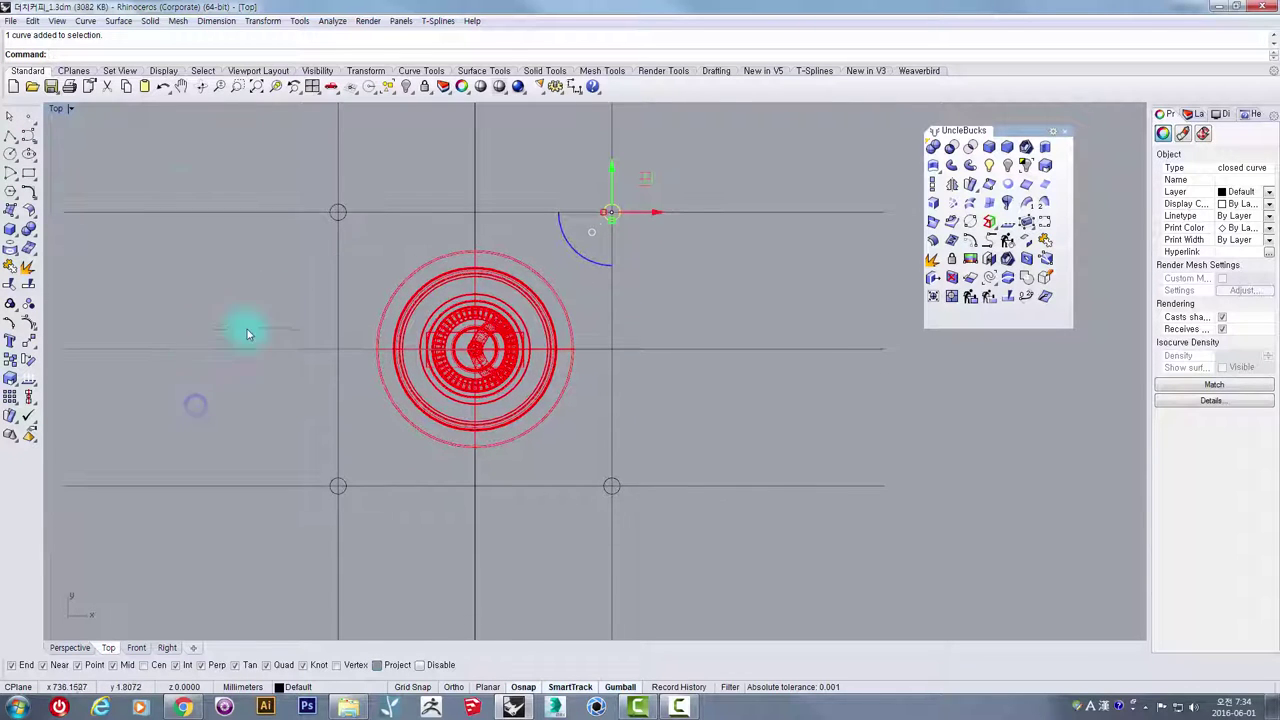
right_click_drag(268, 240, 237, 286)
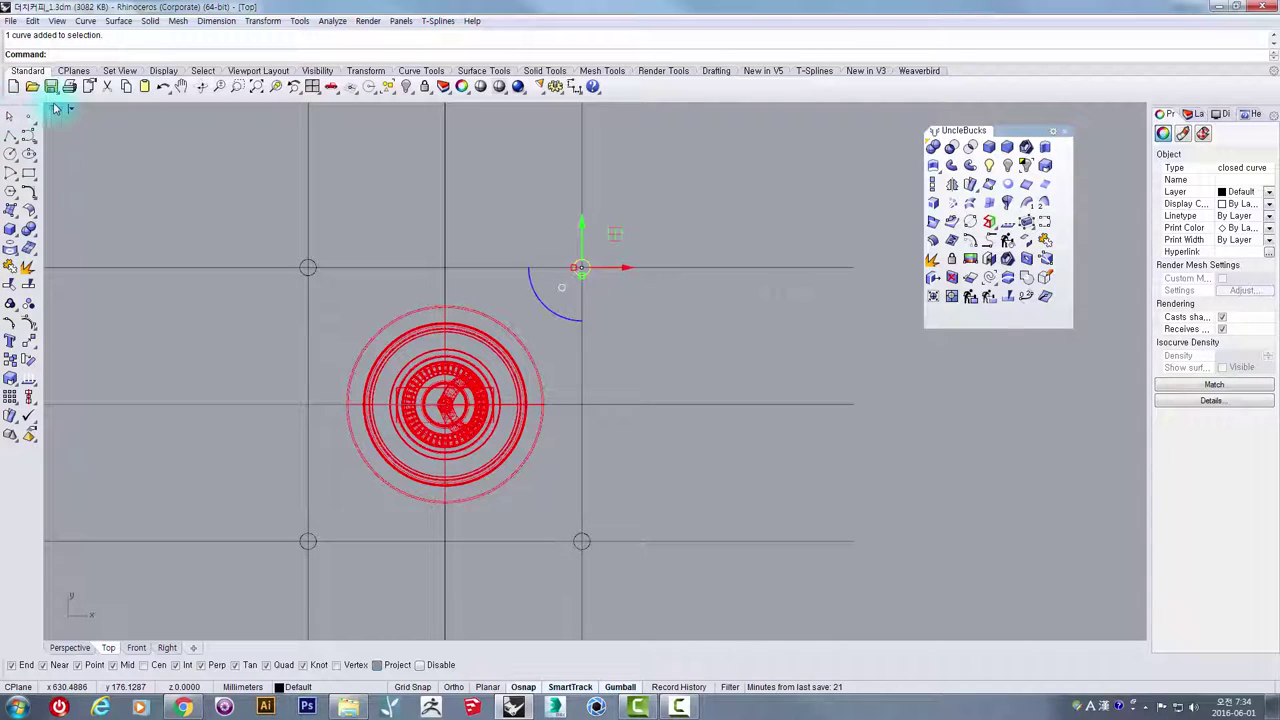
right_click_drag(417, 334, 352, 357)
left_click(207, 272)
right_click_drag(260, 354, 308, 310)
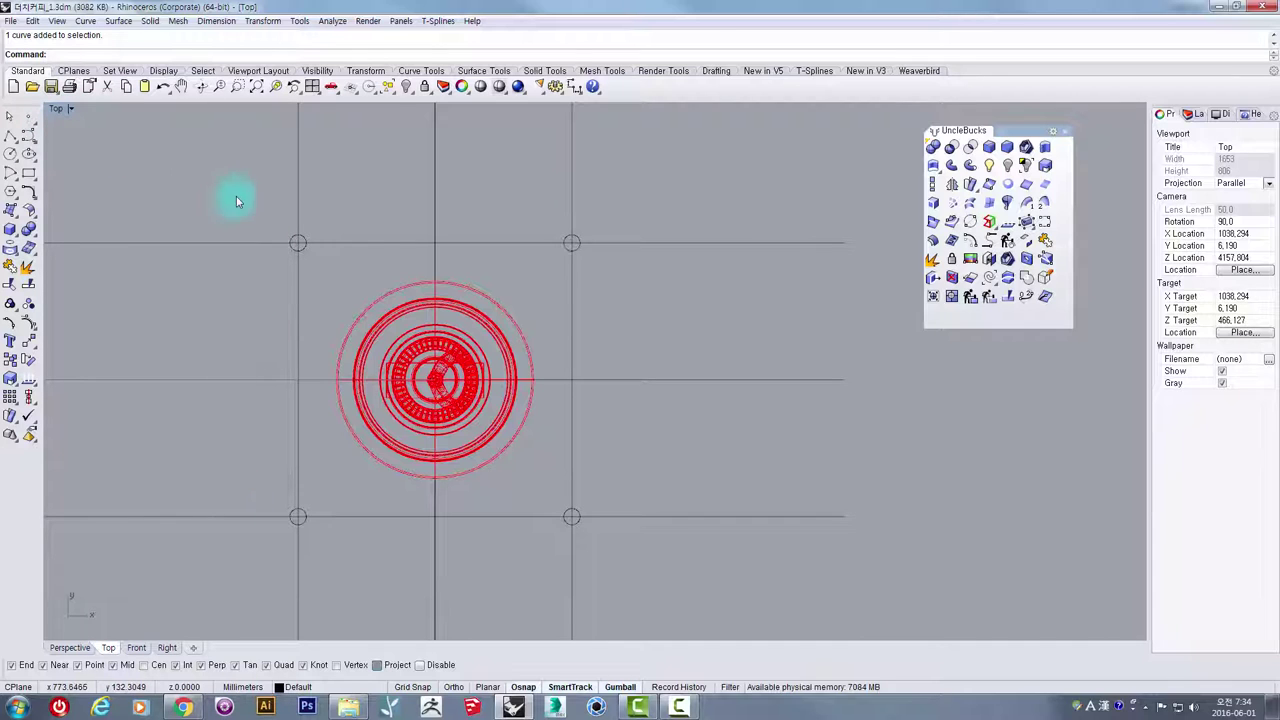
- Draw a rectangle from the centre of the upper-left corner circle to the centre of the lower-right corner circle
left_click(29, 173)
scroll(300, 245, "up", 3)
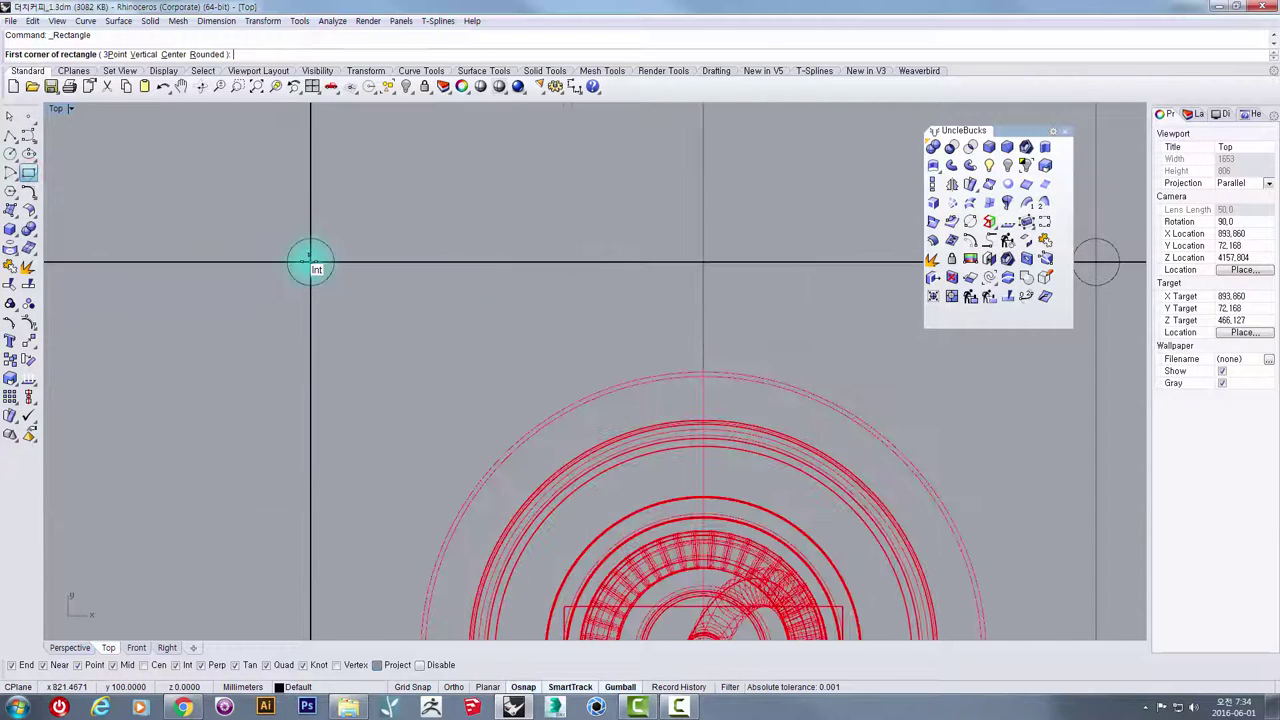
left_click(310, 262)
scroll(466, 299, "down", 7)
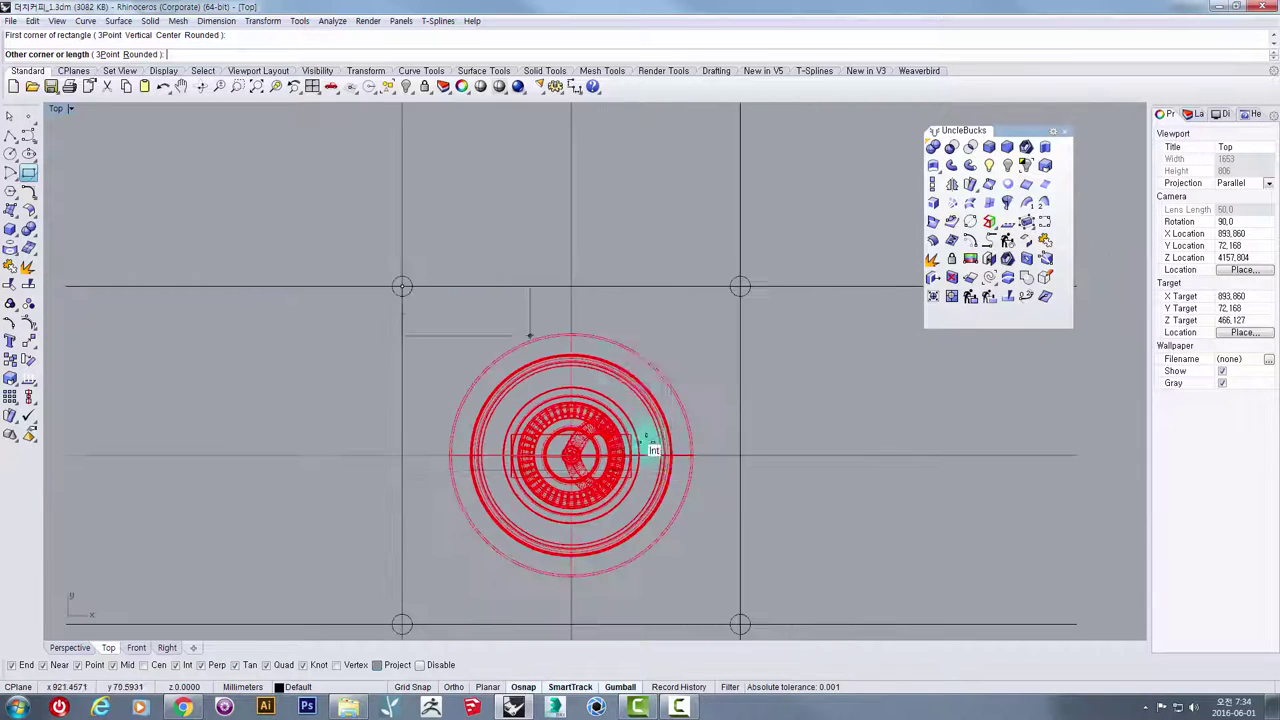
right_click_drag(672, 466, 634, 321)
scroll(700, 476, "up", 6)
scroll(700, 478, "up", 2)
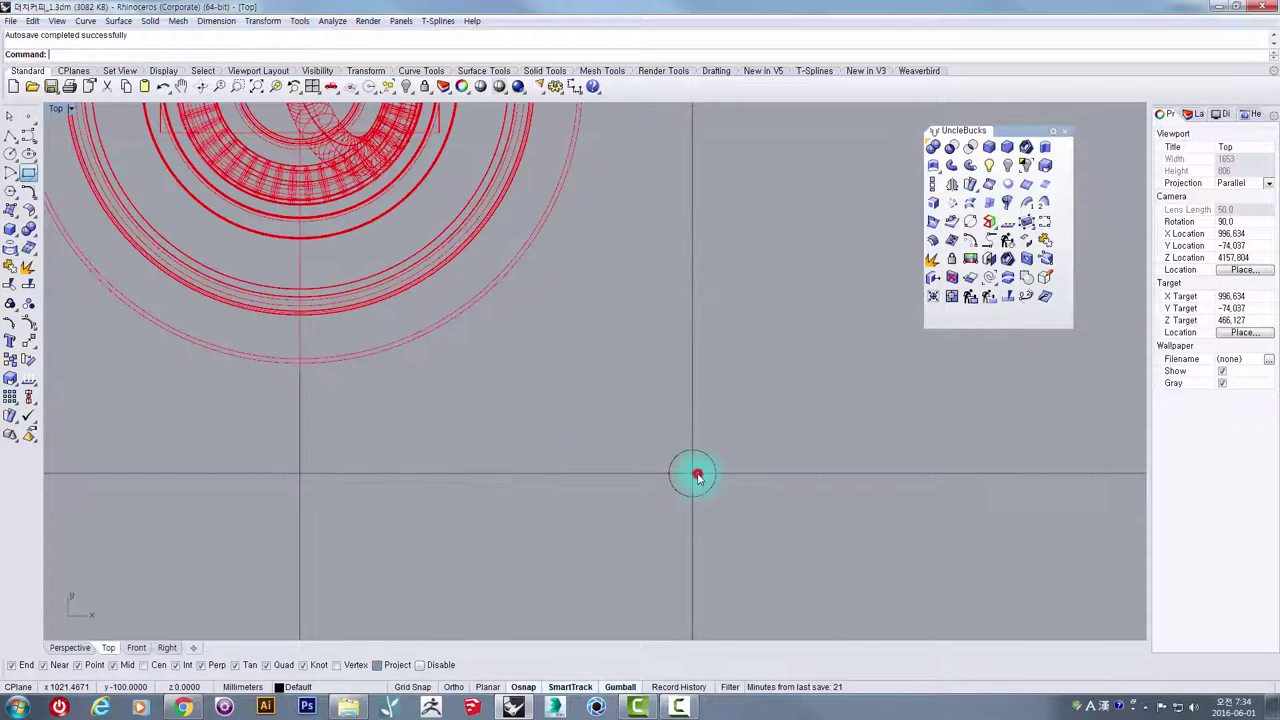
key("Escape")
- Offset the rectangle through the circle centres outward by 20 mm with sharp corners
left_click(693, 432)
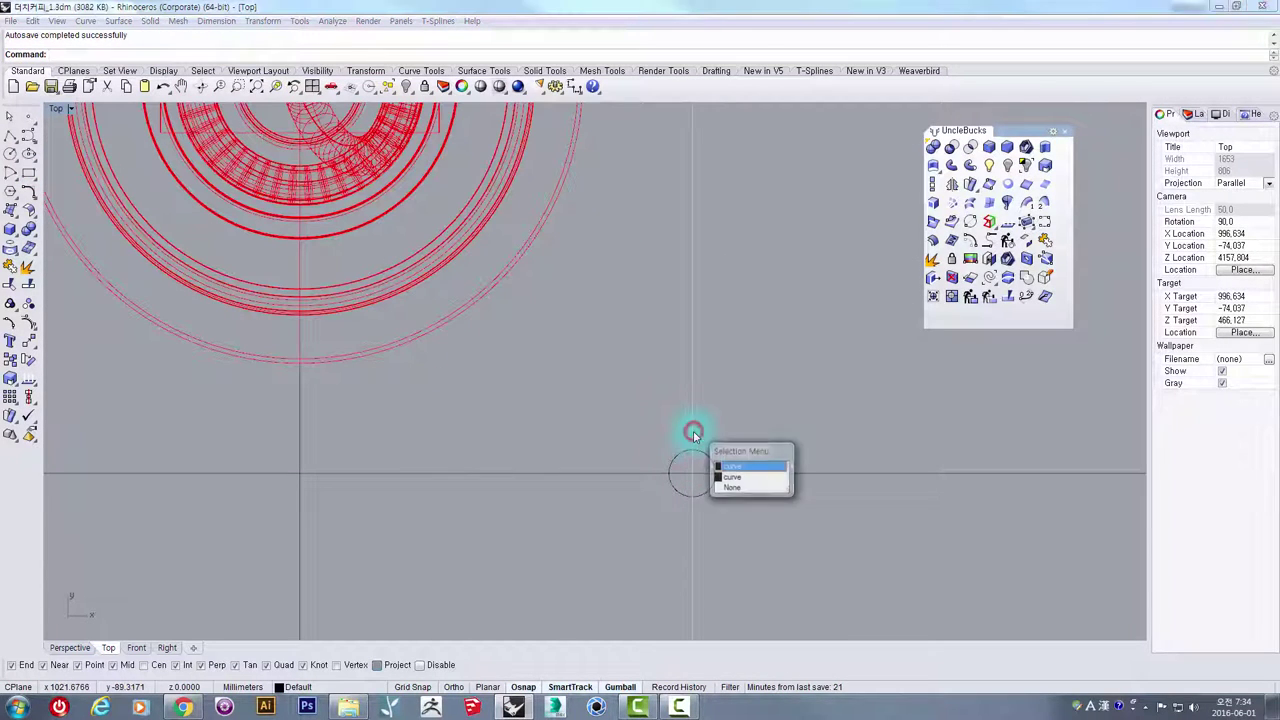
left_click(733, 477)
scroll(731, 478, "down", 2)
scroll(731, 477, "down", 8)
right_click_drag(720, 418, 602, 450)
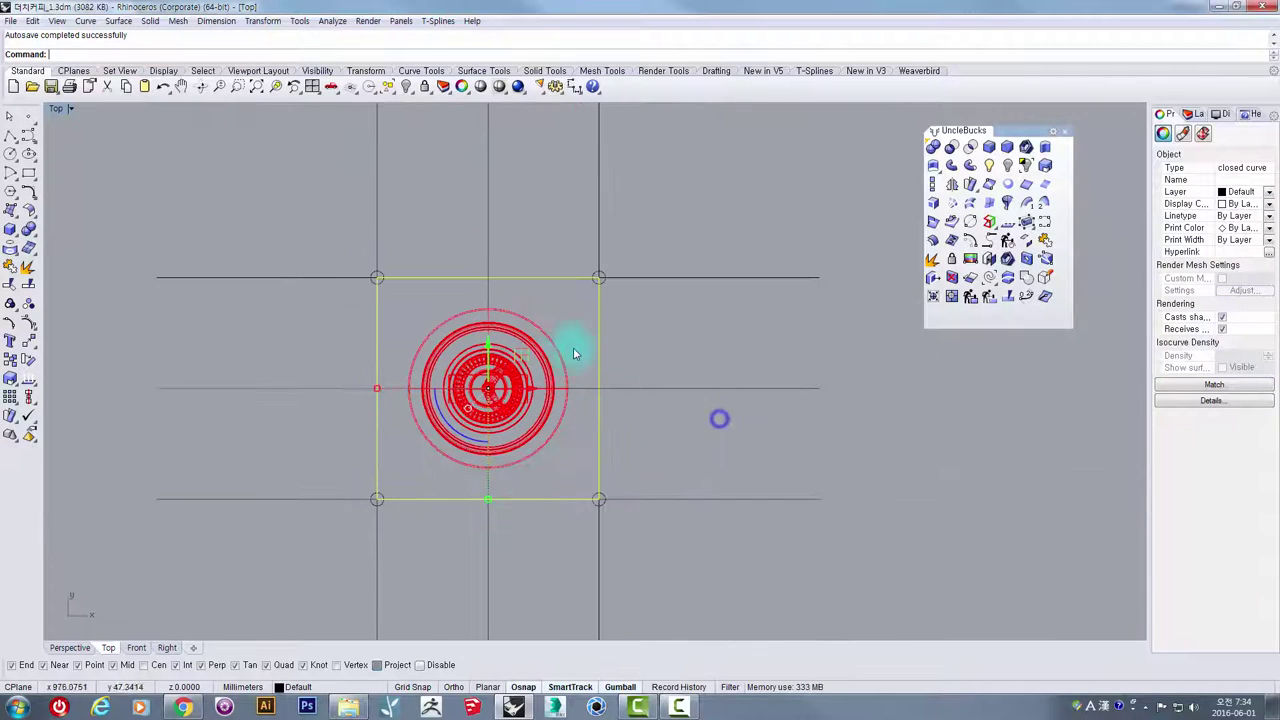
left_click(978, 246)
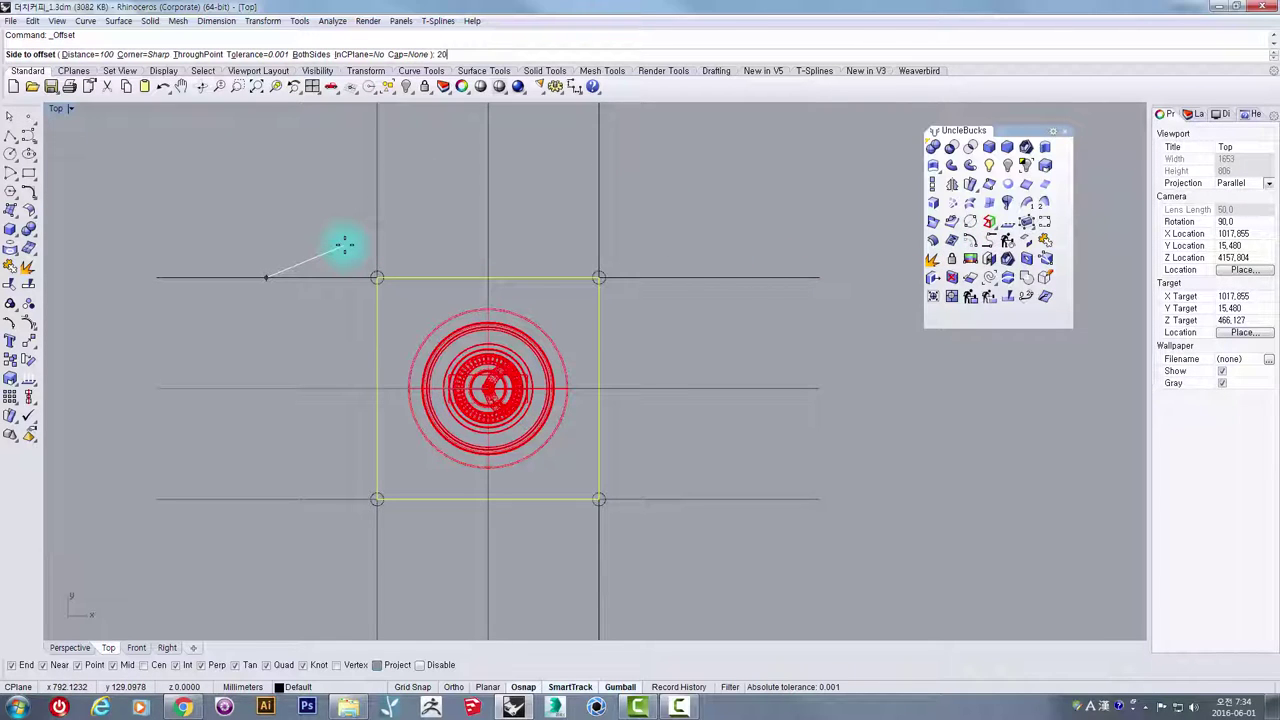
key("Return")
left_click(338, 242)
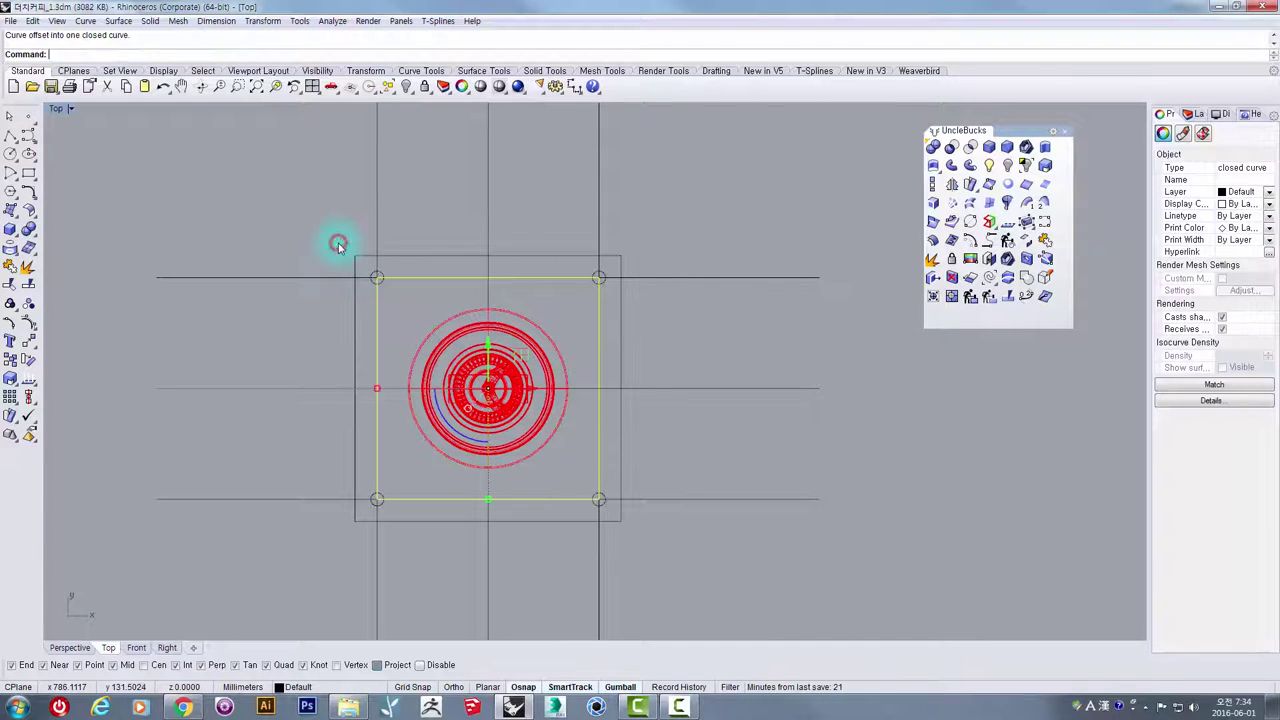
- Extrude the outer square outline and the four corner circles together into a solid base plate 8 mm thick
scroll(430, 276, "up", 3)
left_click(386, 245)
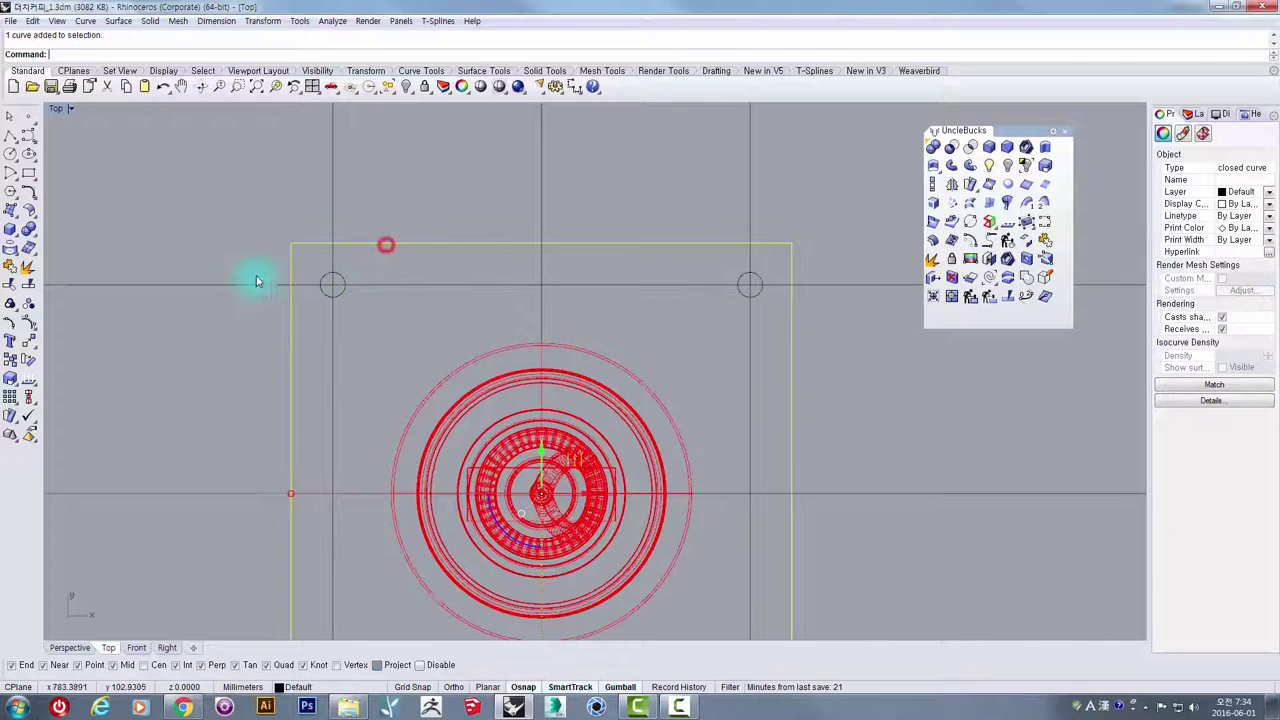
right_click_drag(311, 300, 217, 237)
scroll(286, 253, "down", 6)
scroll(275, 249, "up", 4)
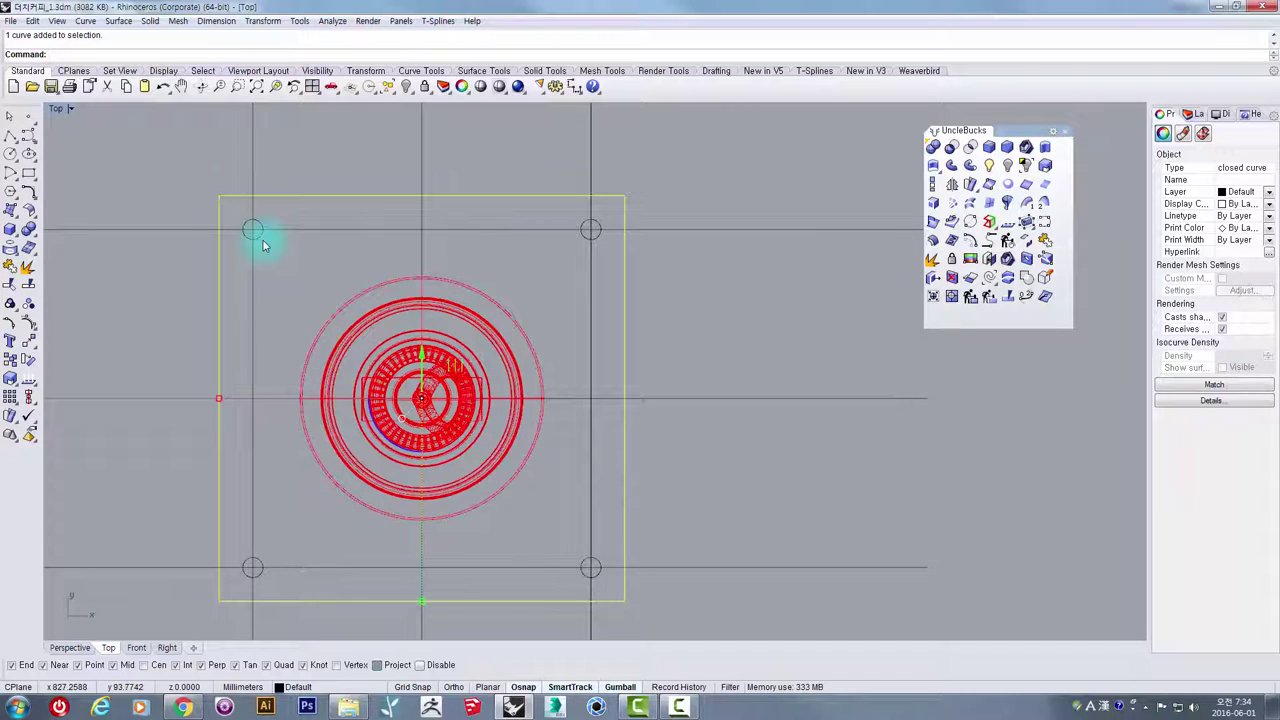
left_click_drag(376, 230, 643, 266, "shift")
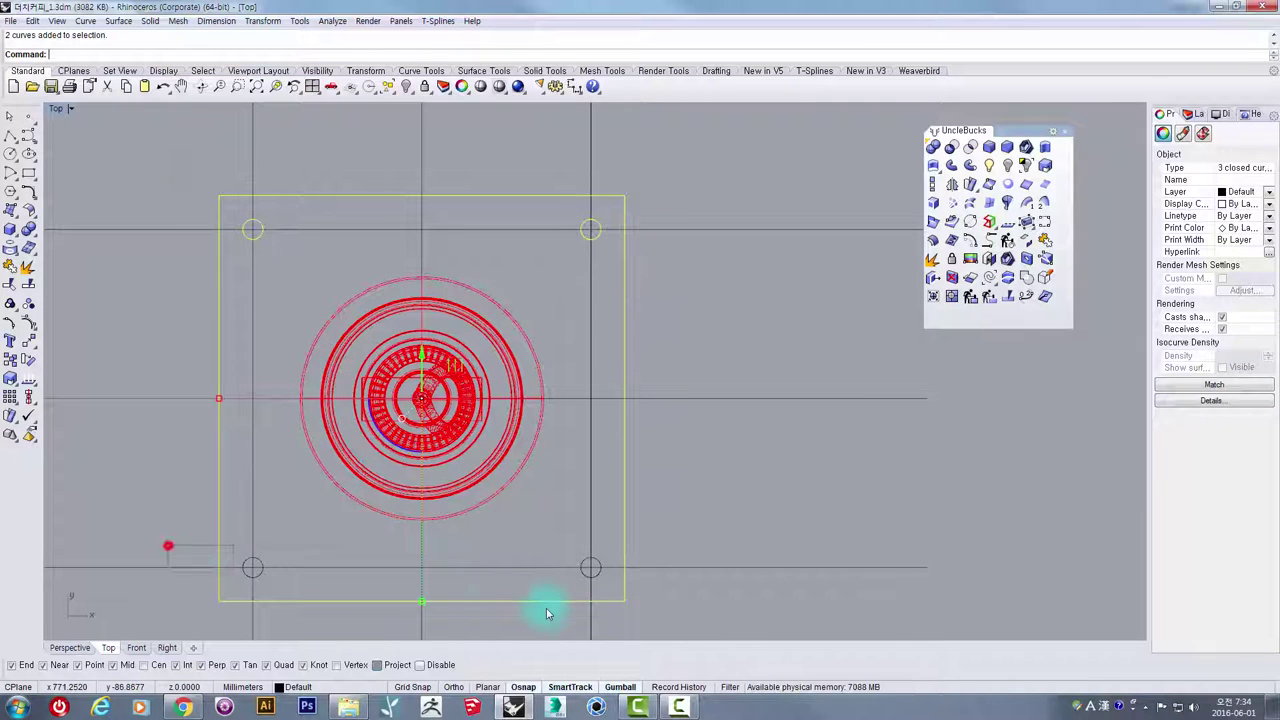
left_click_drag(546, 613, 636, 595, "shift")
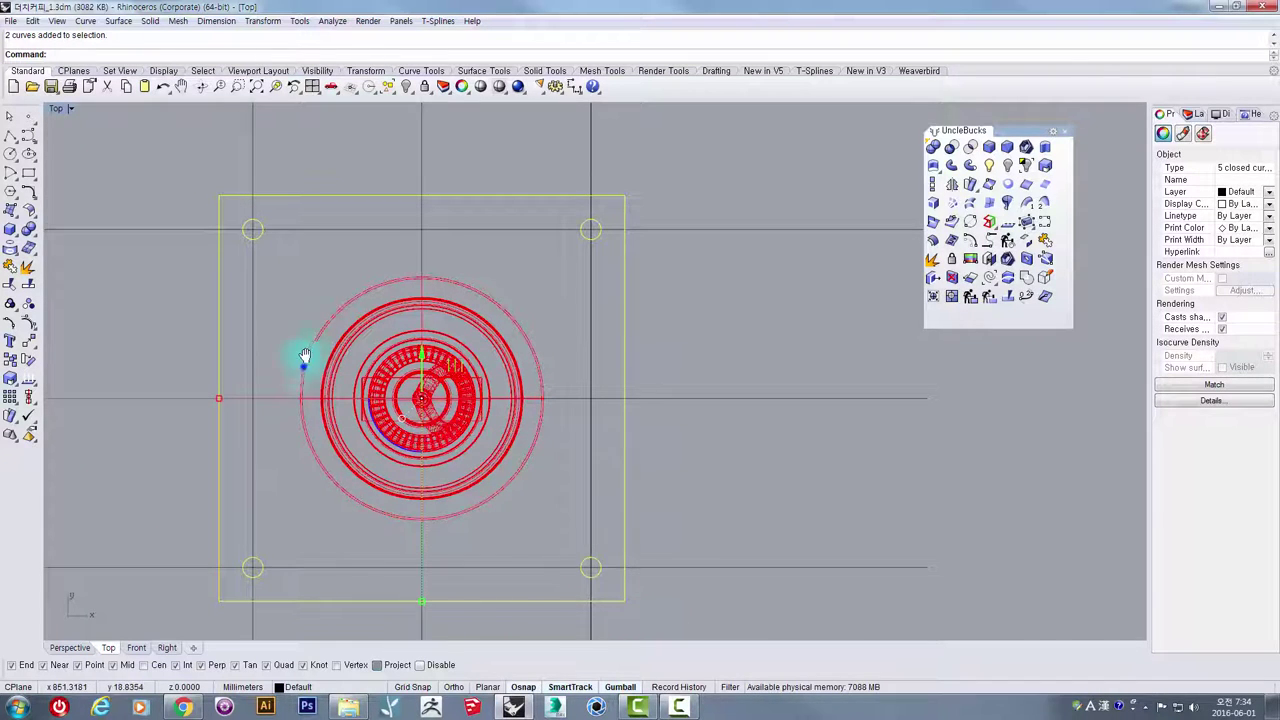
right_click_drag(304, 367, 354, 304)
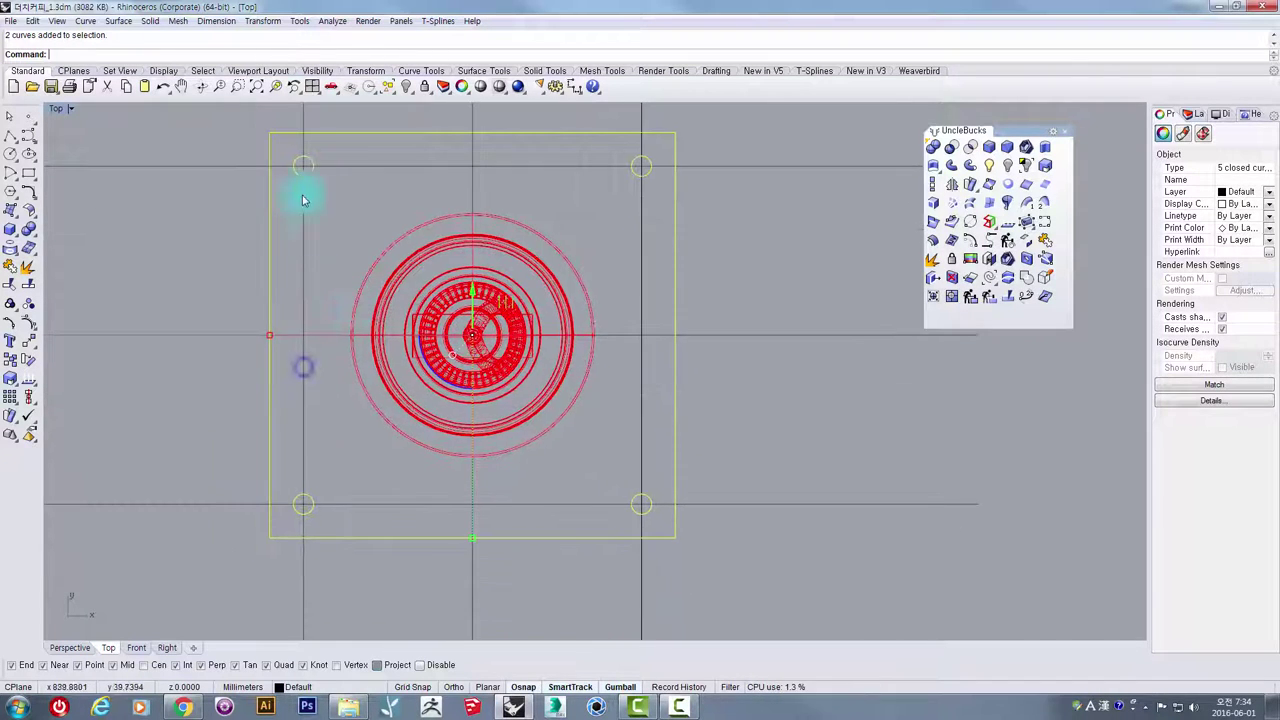
double_click(54, 110)
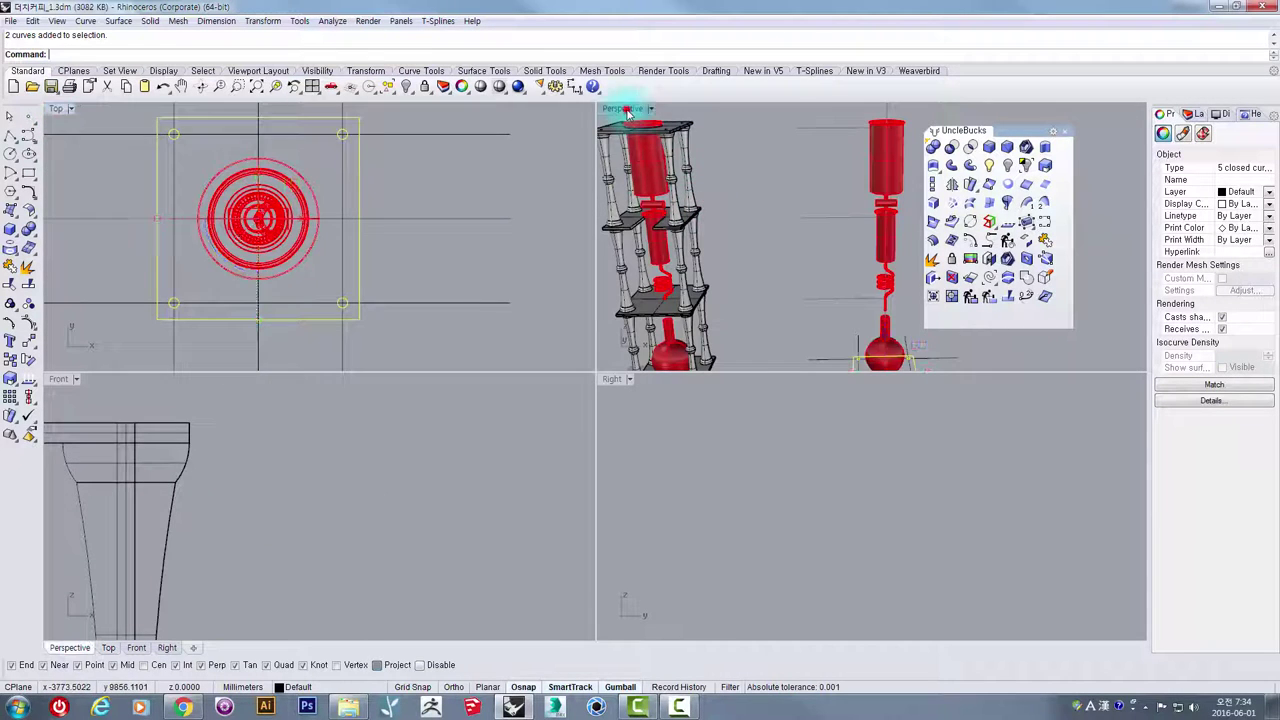
double_click(627, 110)
right_click_drag(769, 435, 808, 517)
right_click_drag(808, 517, 672, 312, "shift")
scroll(529, 456, "up", 8)
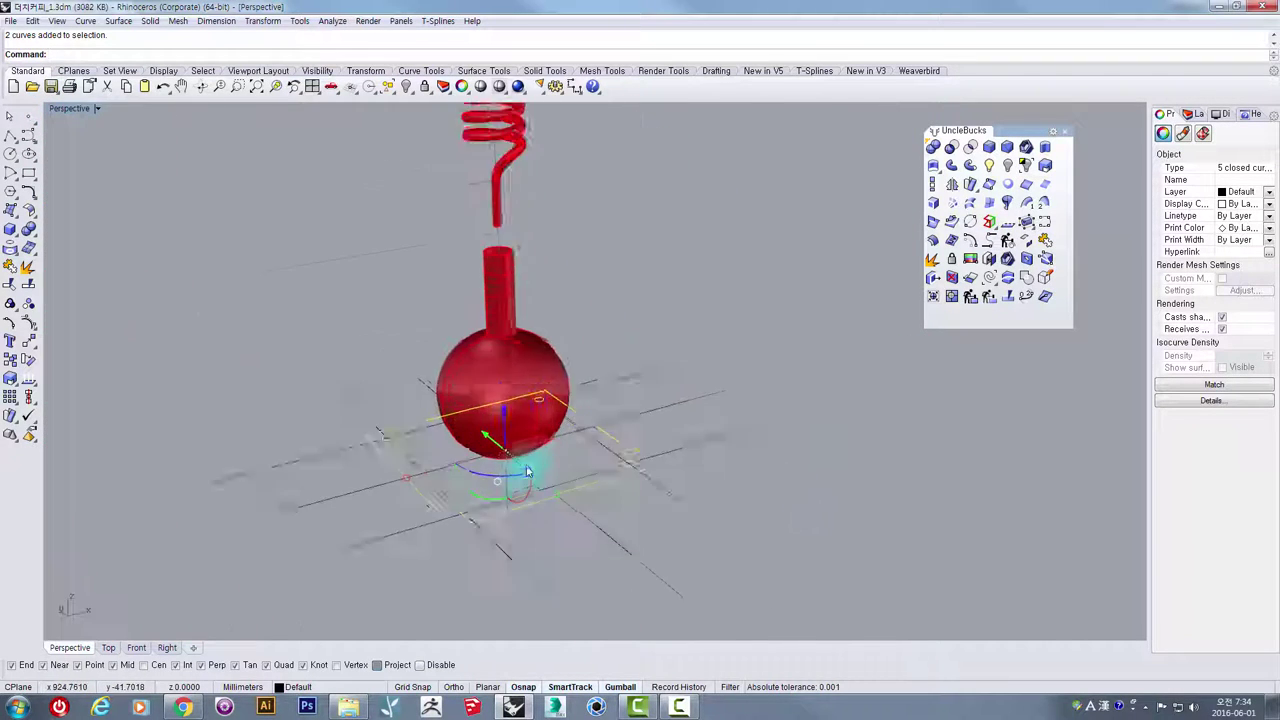
right_click_drag(526, 467, 543, 514)
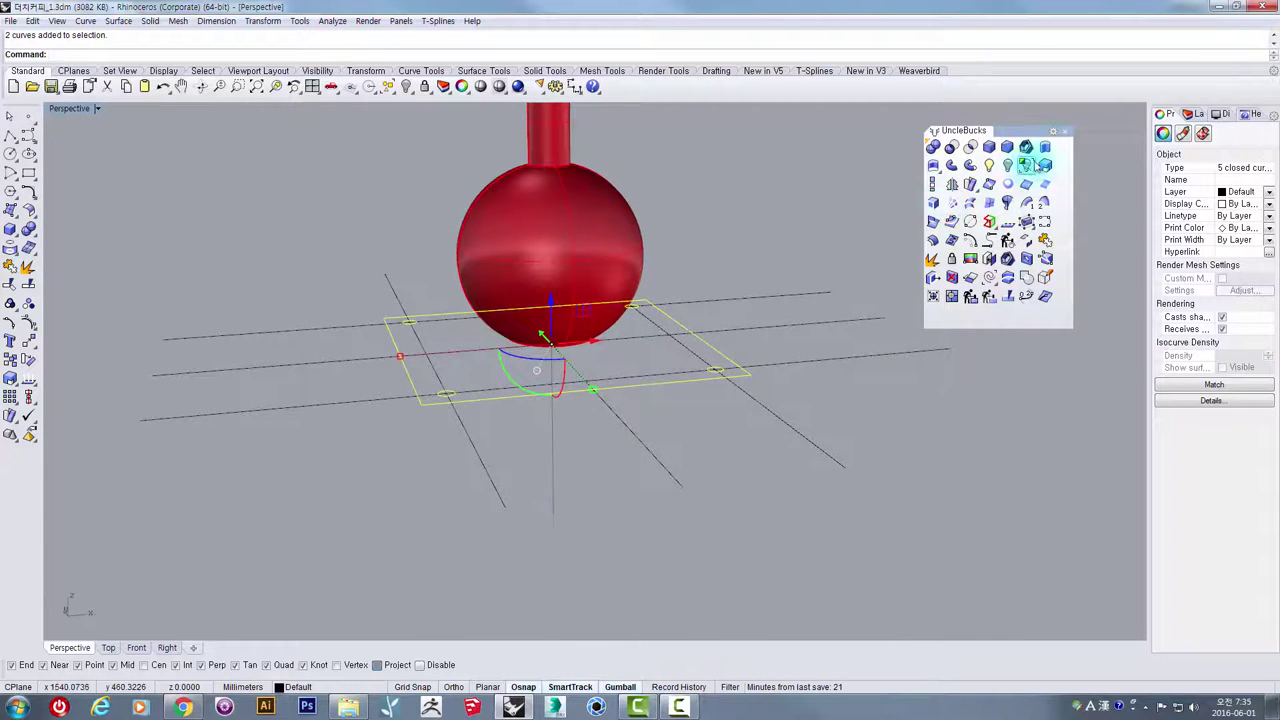
left_click(1045, 147)
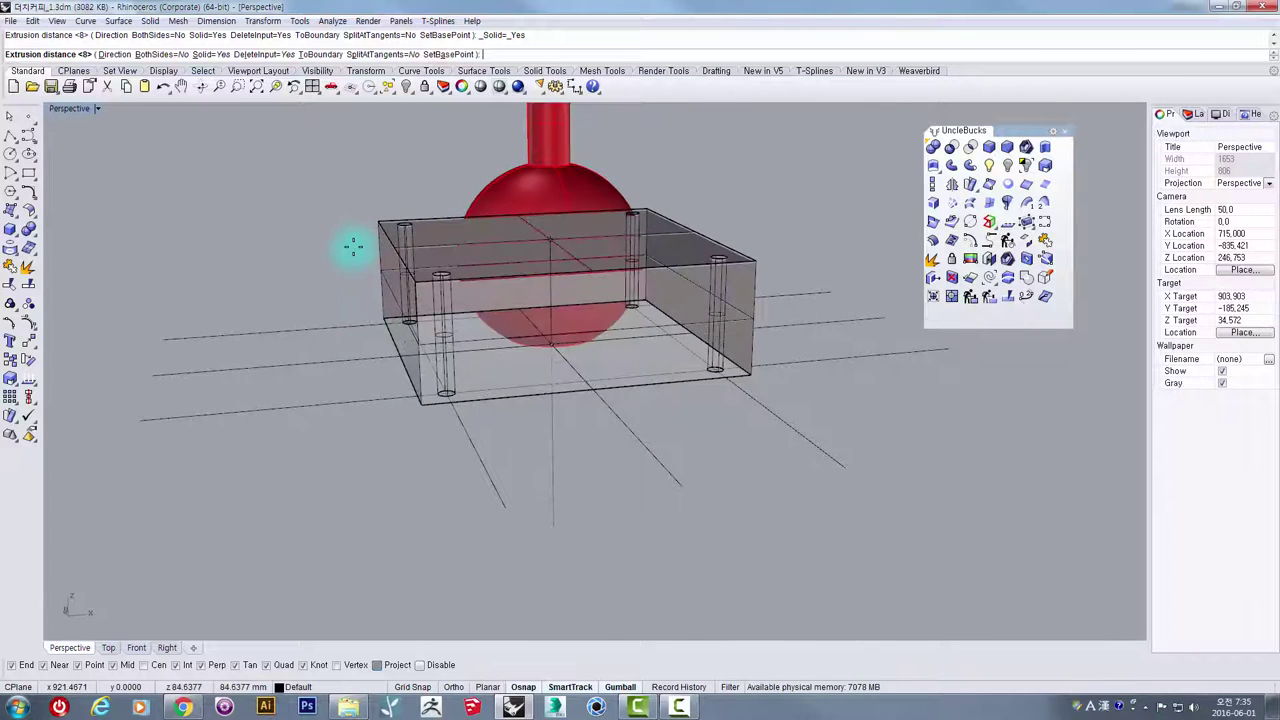
key("Return")
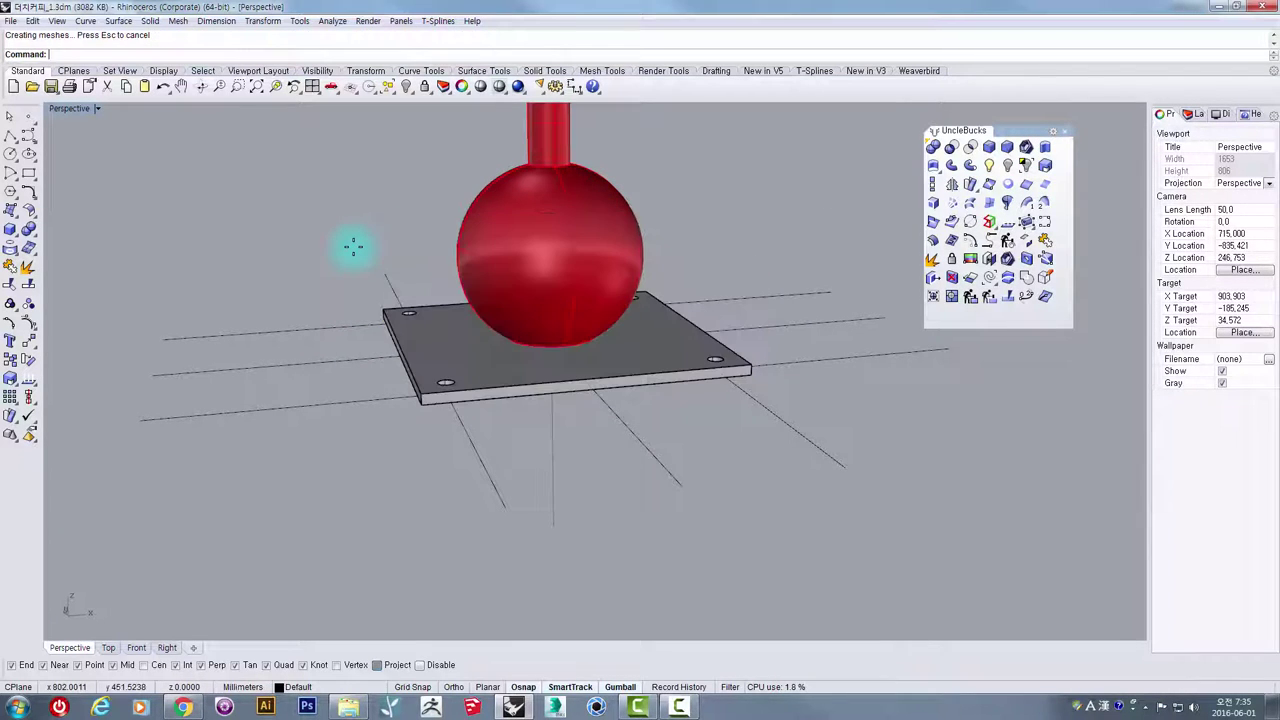
- Duplicate the base plate straight up by about 266 mm, to just above the neck of the round flask
scroll(394, 310, "up", 3)
right_click_drag(454, 354, 463, 518)
scroll(451, 436, "down", 5)
left_click(431, 385)
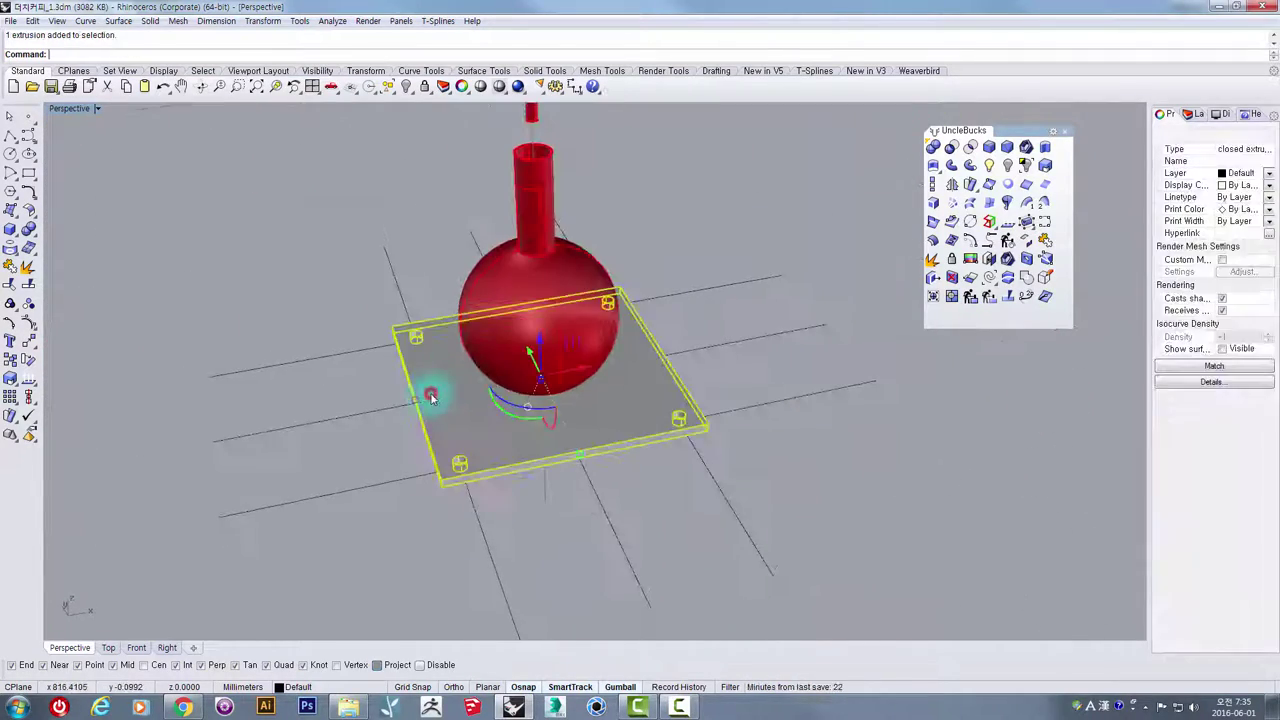
right_click_drag(431, 385, 636, 690)
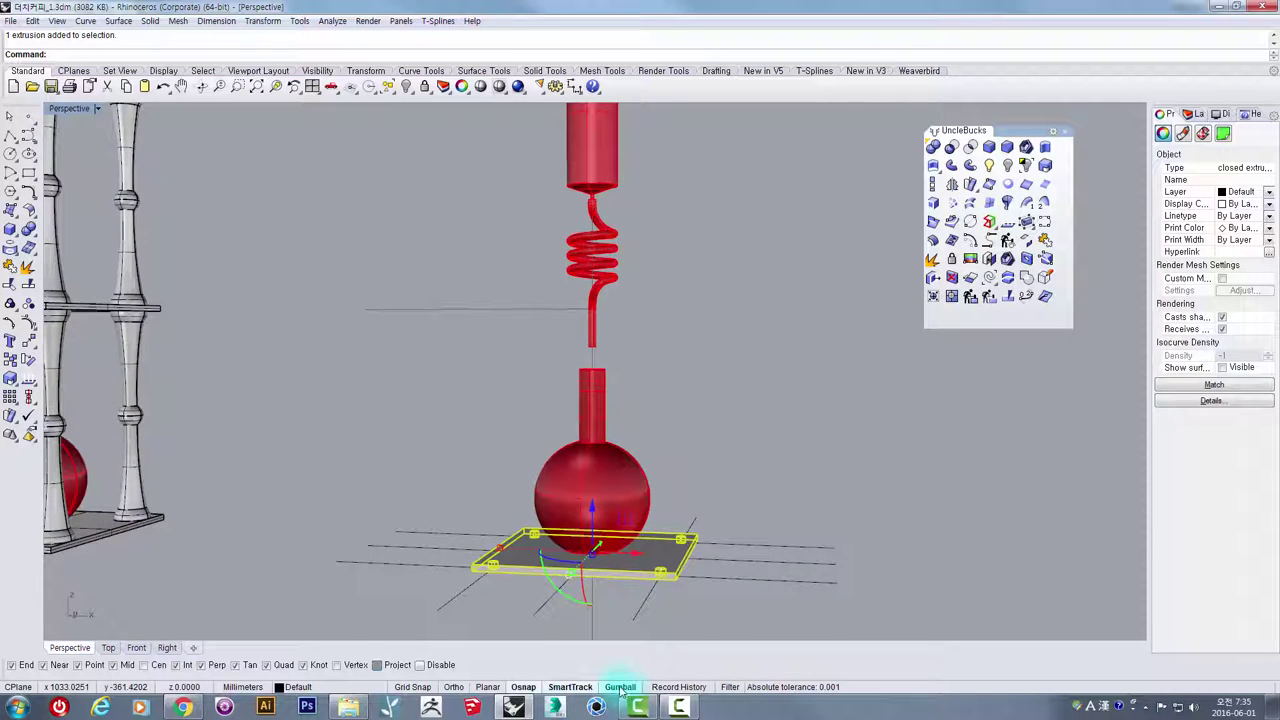
right_click_drag(585, 508, 570, 509)
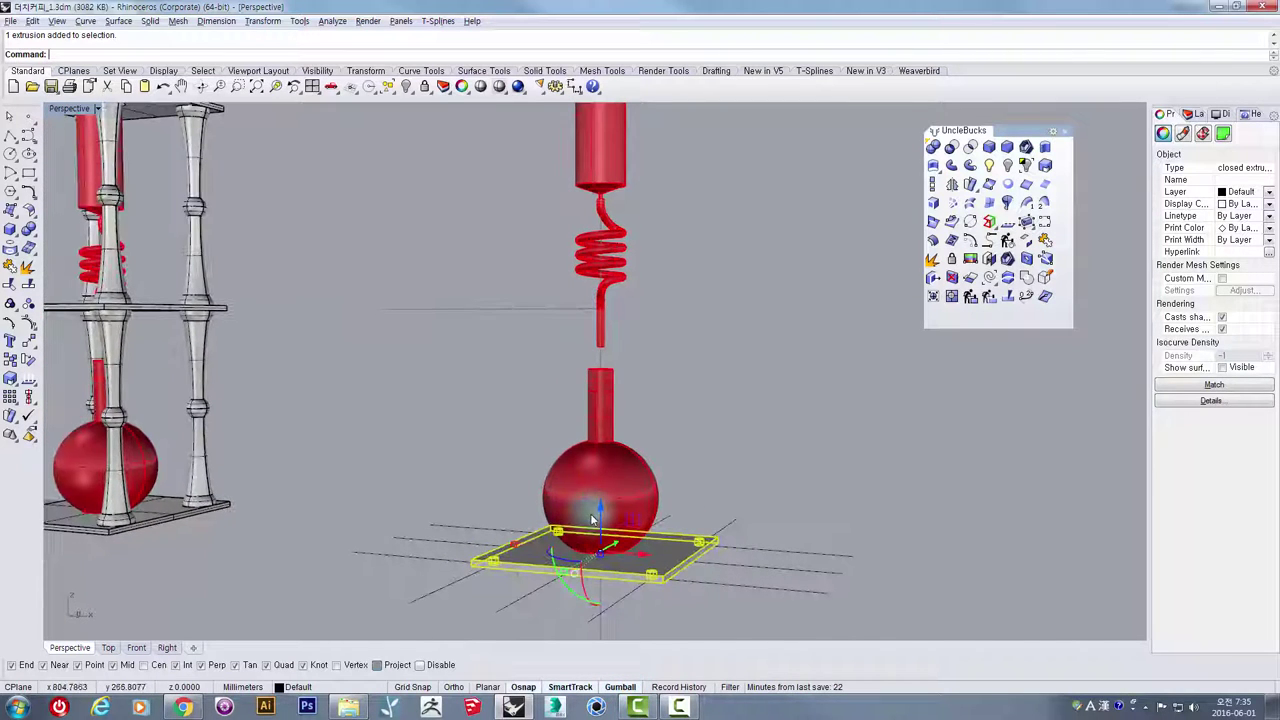
mouse_move(601, 528)
left_mouse_down()
mouse_move(632, 462)
mouse_move(651, 316)
left_mouse_up()
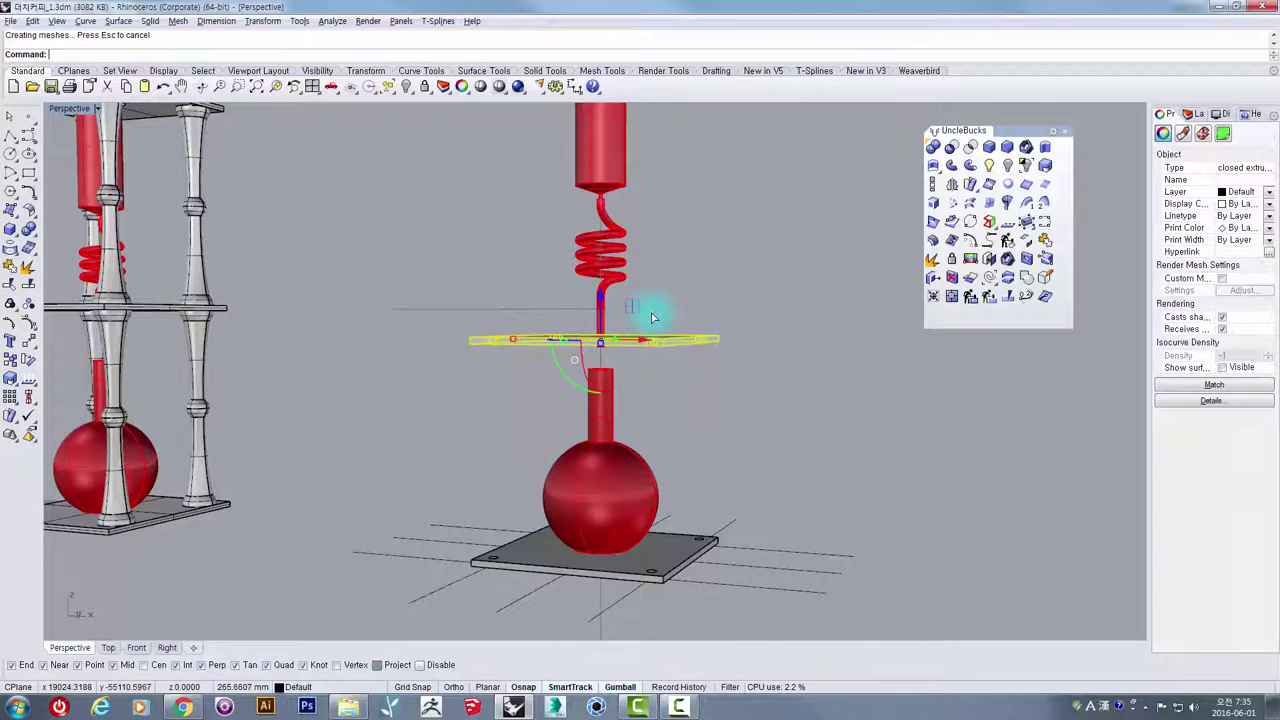
- Move the copied plate vertically in the front view so its underside lies on the guide line below the coil
double_click(70, 109)
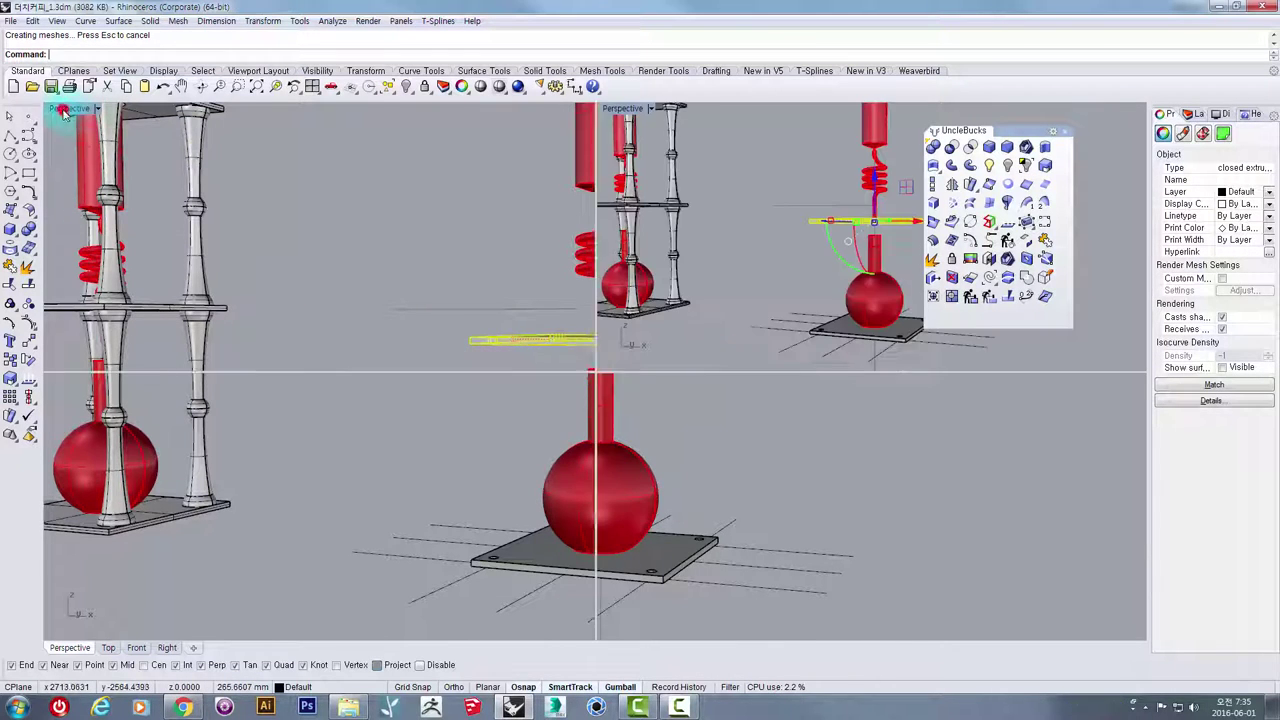
scroll(250, 435, "down", 3)
scroll(276, 438, "down", 5)
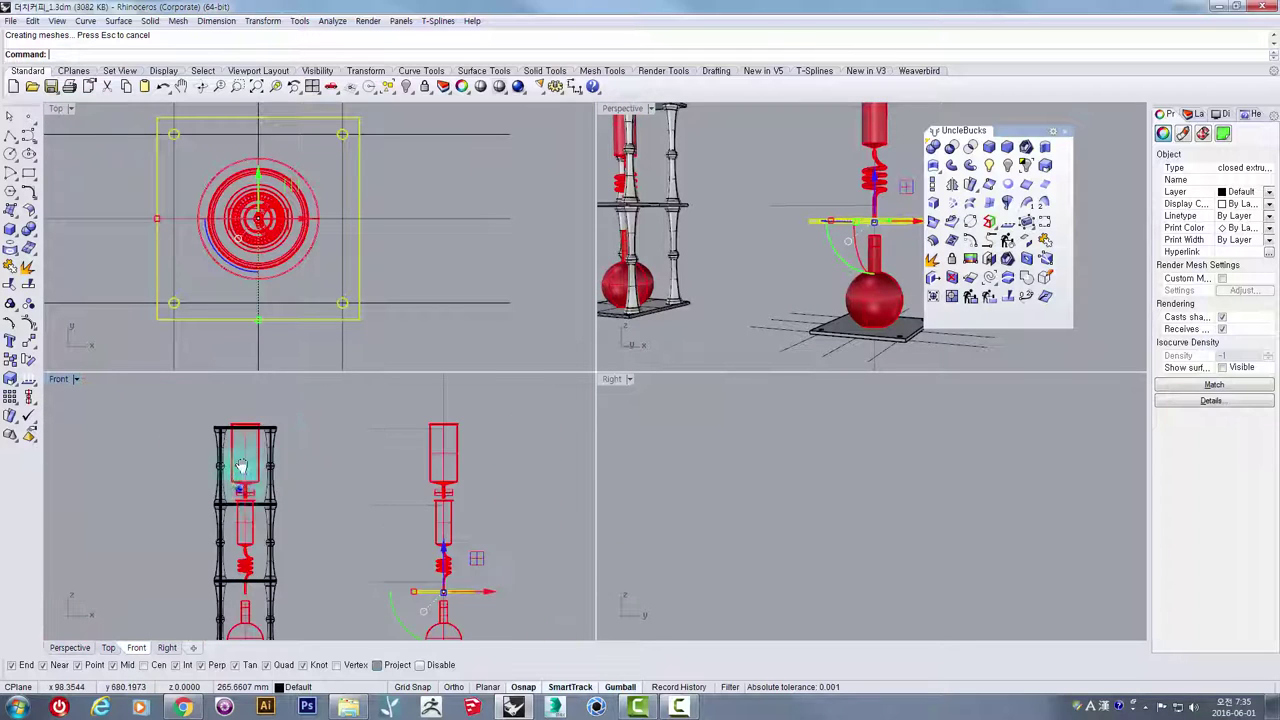
right_click_drag(240, 491, 254, 433)
scroll(440, 530, "up", 10)
right_click_drag(481, 525, 257, 494)
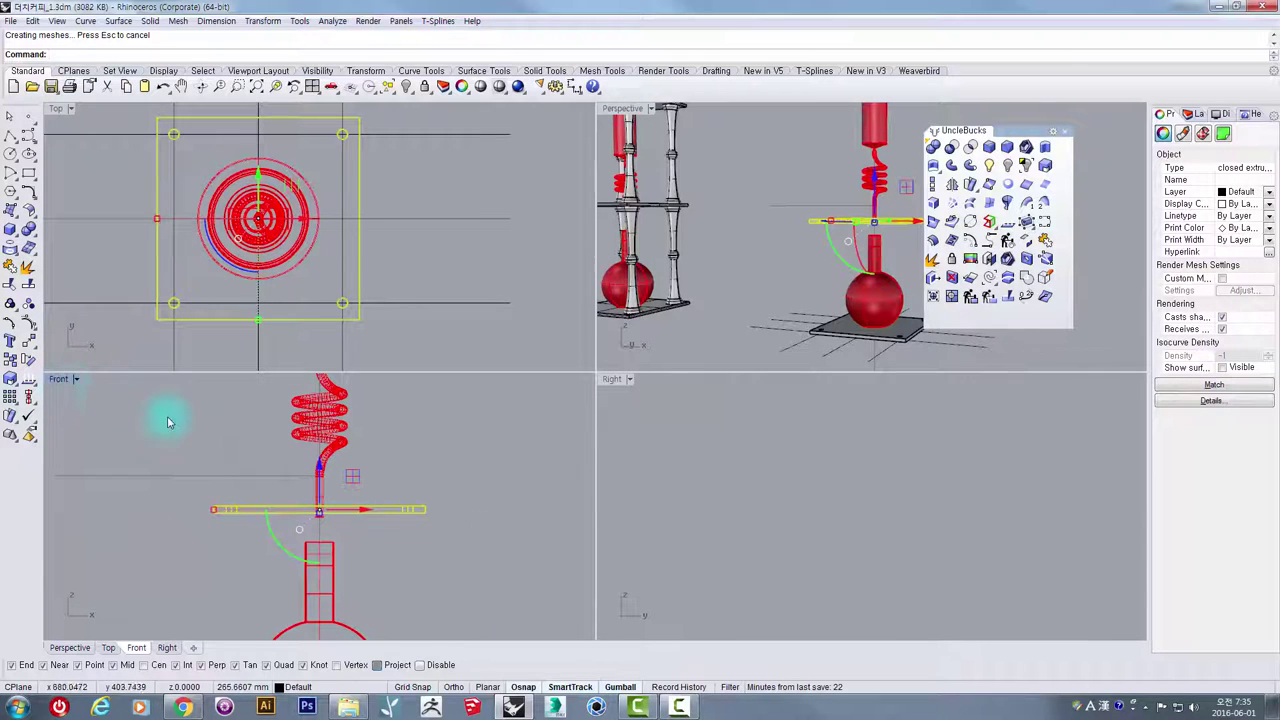
scroll(176, 422, "up", 6)
scroll(286, 559, "up", 2)
right_click_drag(287, 561, 297, 511)
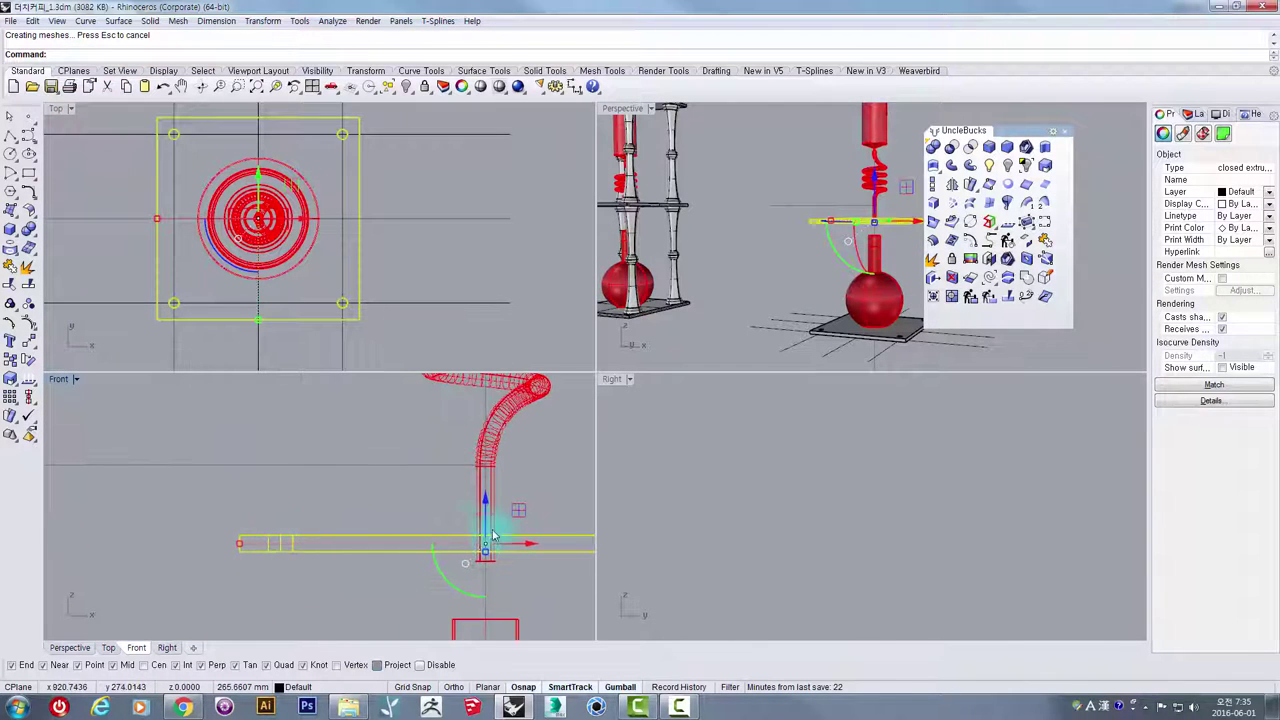
left_click(27, 342)
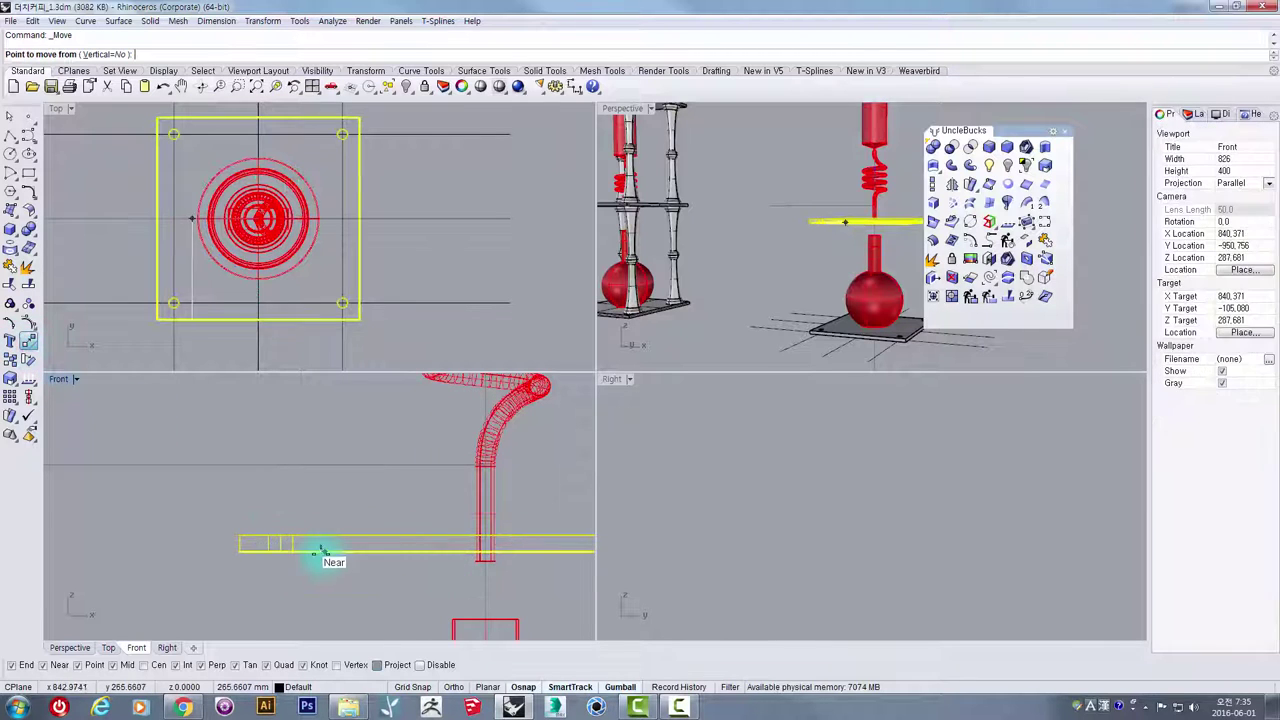
left_click(321, 549)
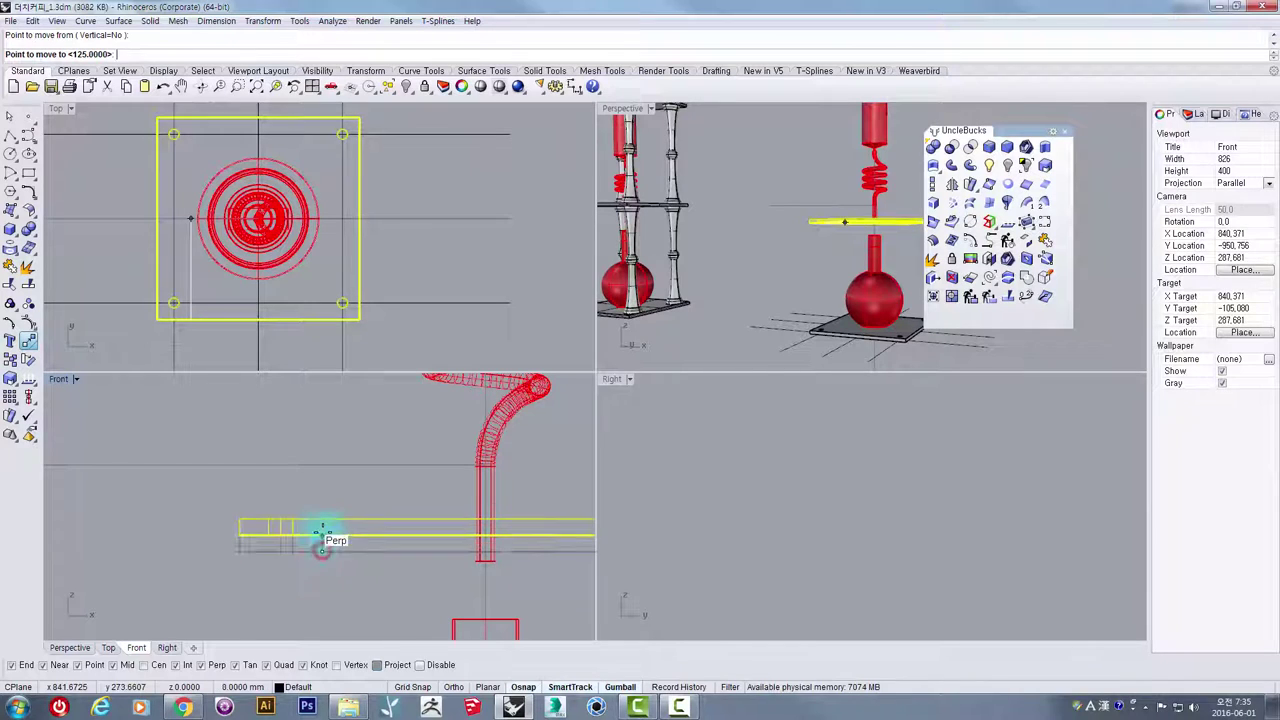
scroll(319, 486, "up", 1)
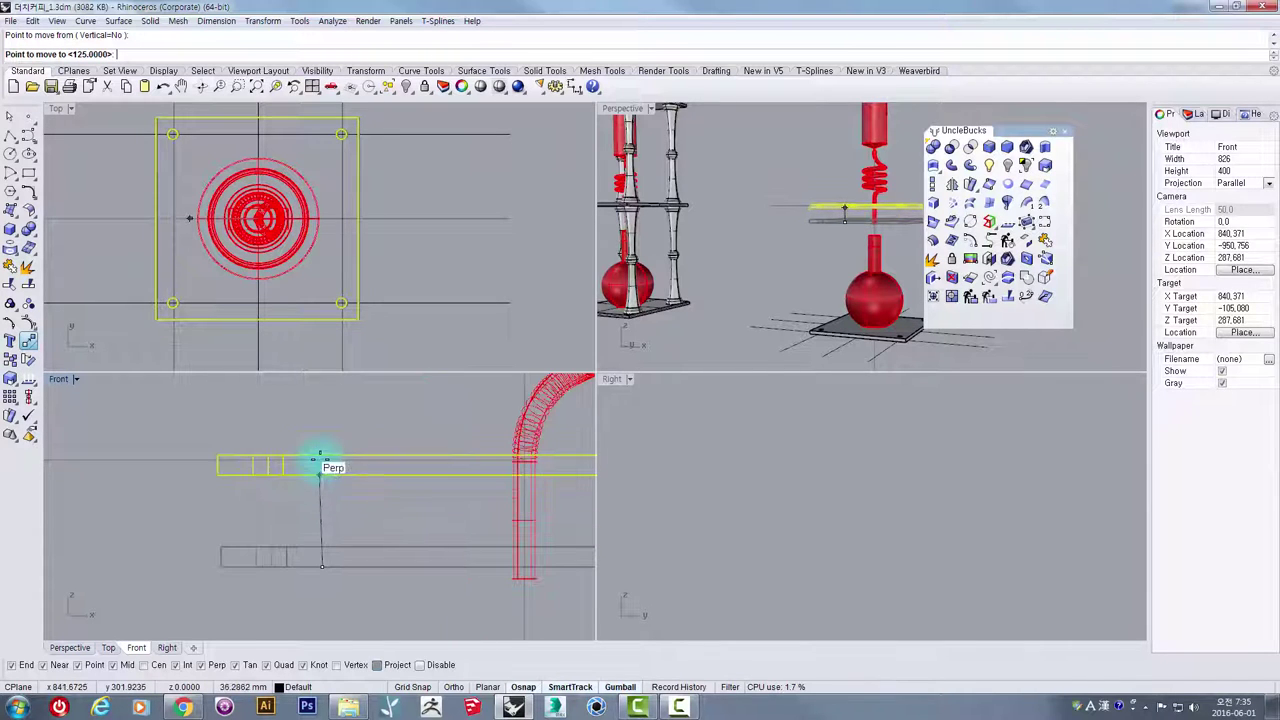
scroll(322, 430, "up", 2)
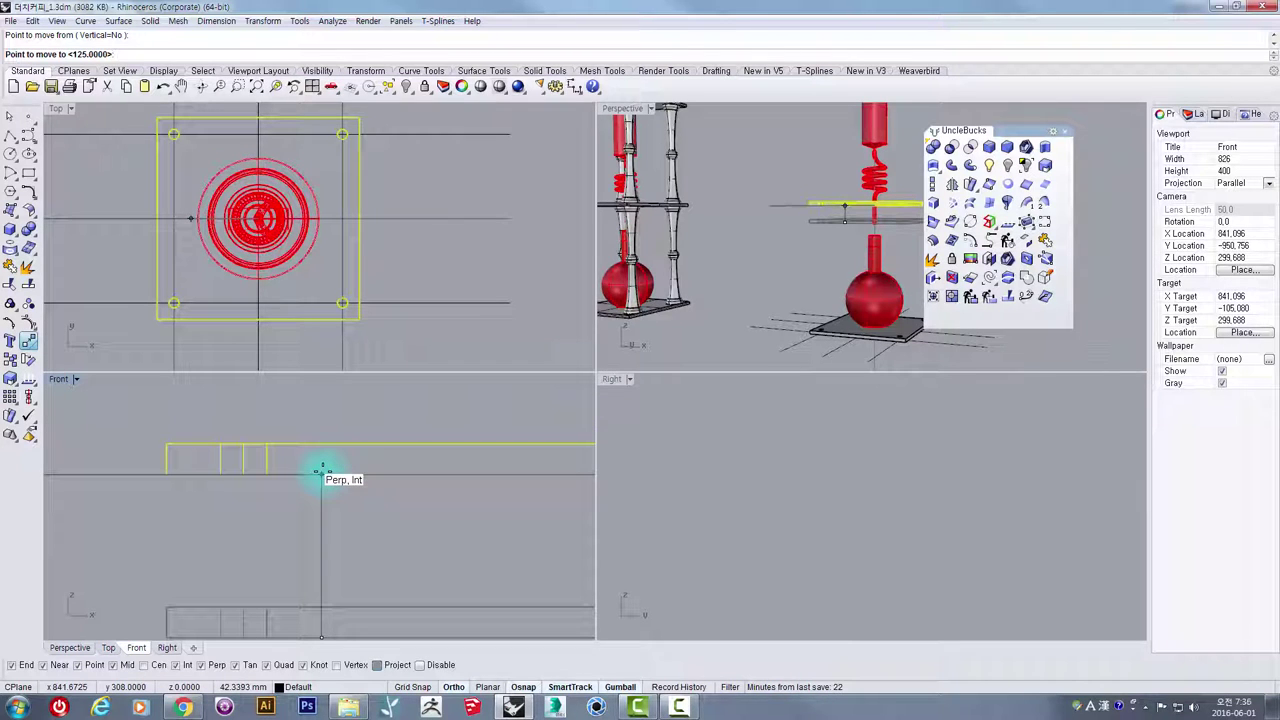
left_click(322, 472)
- Duplicate the second plate straight up by about 313 mm, near the upper rim of the middle cylinder
scroll(322, 472, "down", 3)
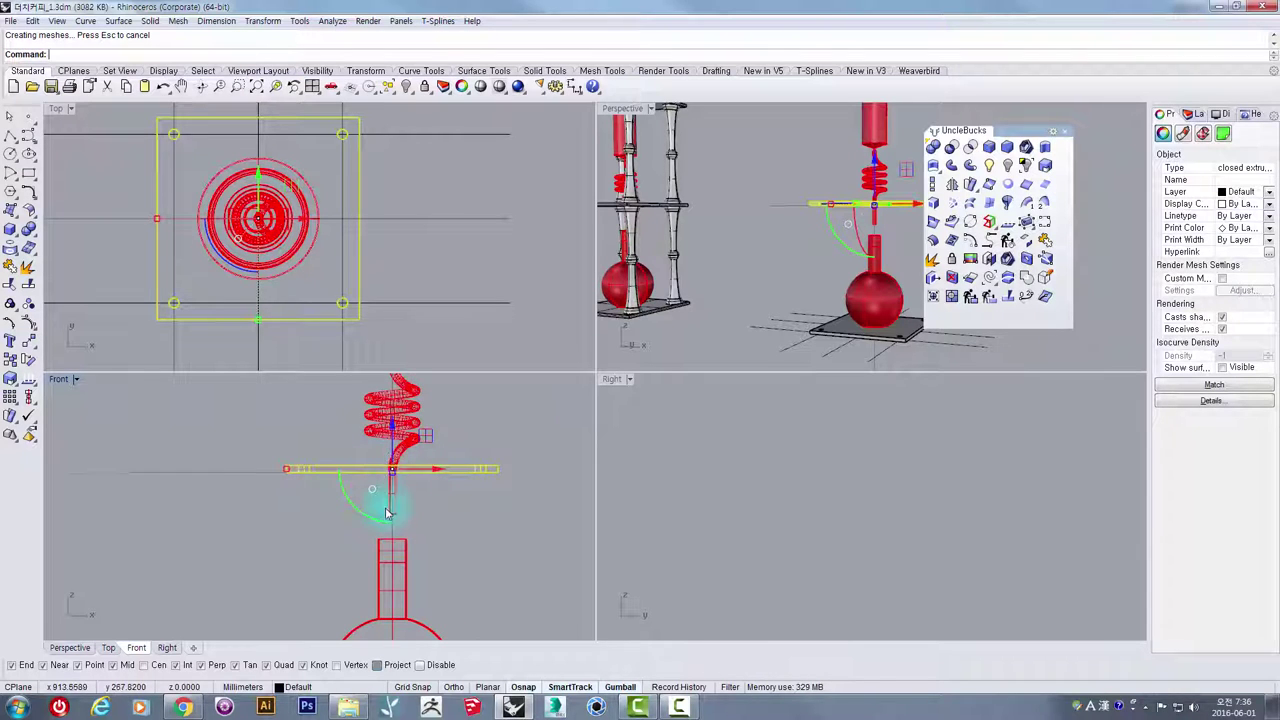
right_click_drag(383, 508, 321, 510)
scroll(259, 477, "down", 3)
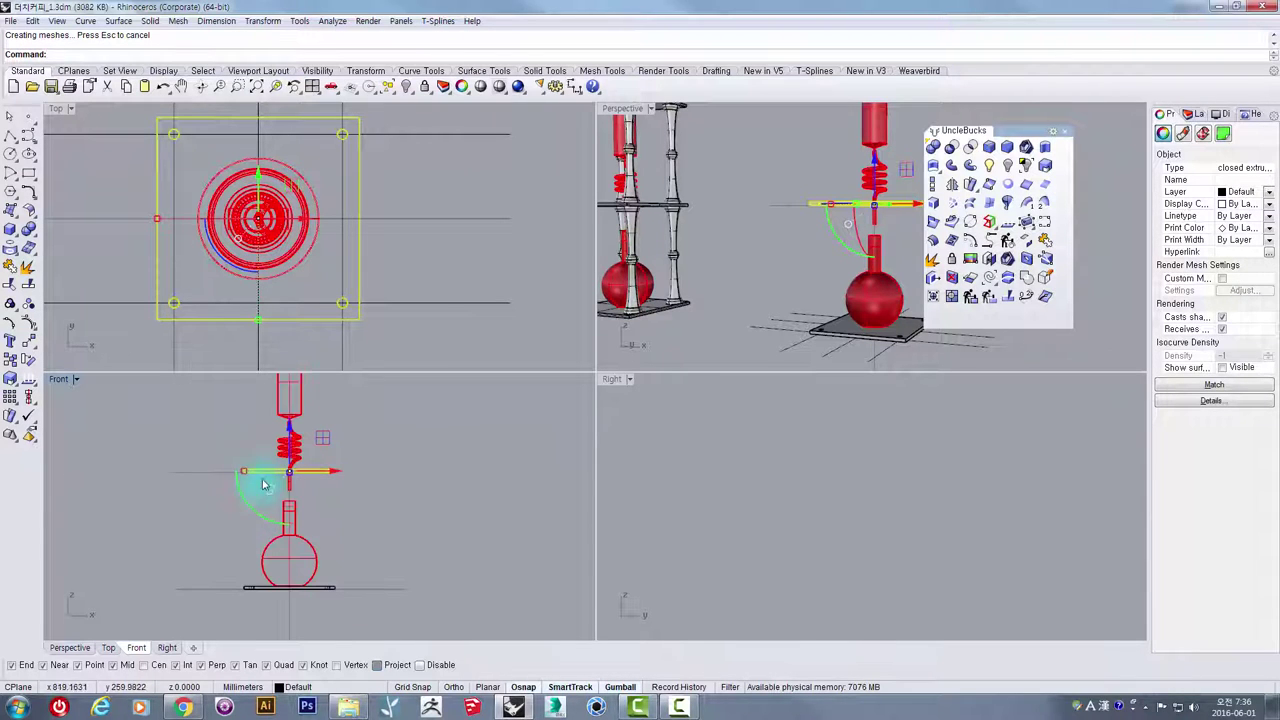
scroll(229, 494, "up", 2)
right_click_drag(277, 565, 293, 492)
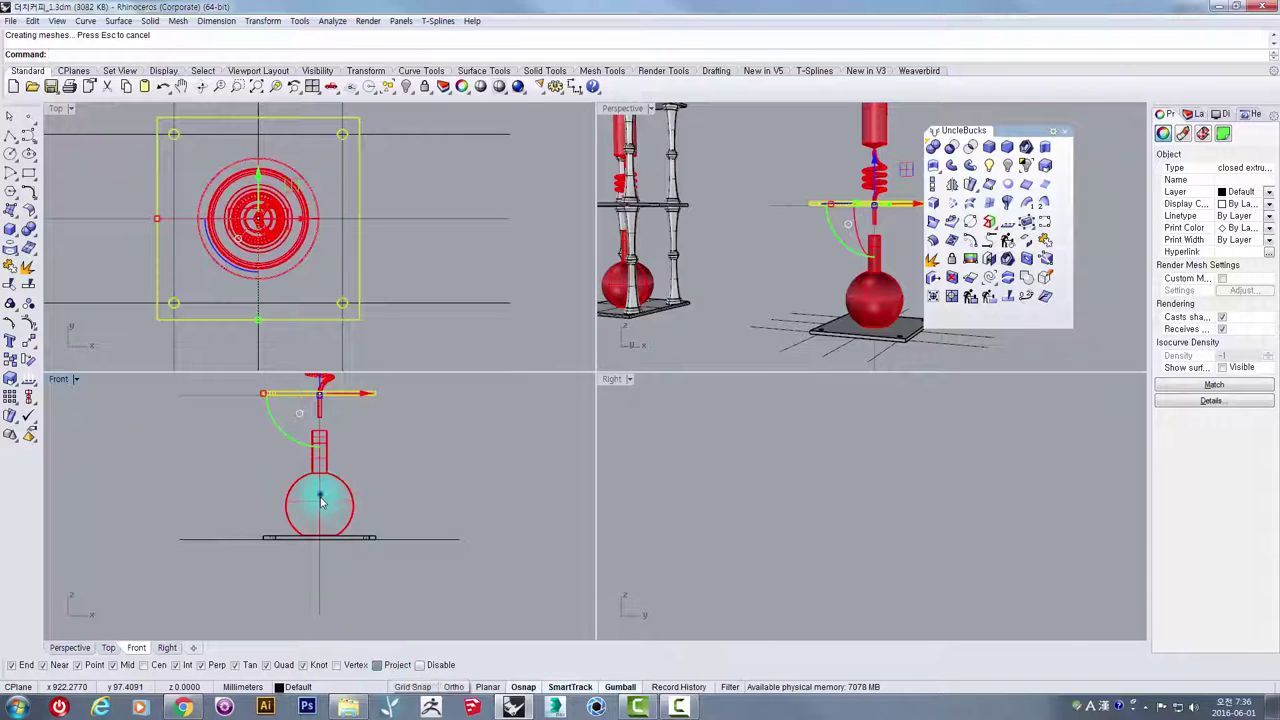
right_click_drag(320, 491, 320, 549)
scroll(291, 445, "up", 6)
right_click_drag(291, 445, 231, 526)
scroll(231, 514, "down", 8)
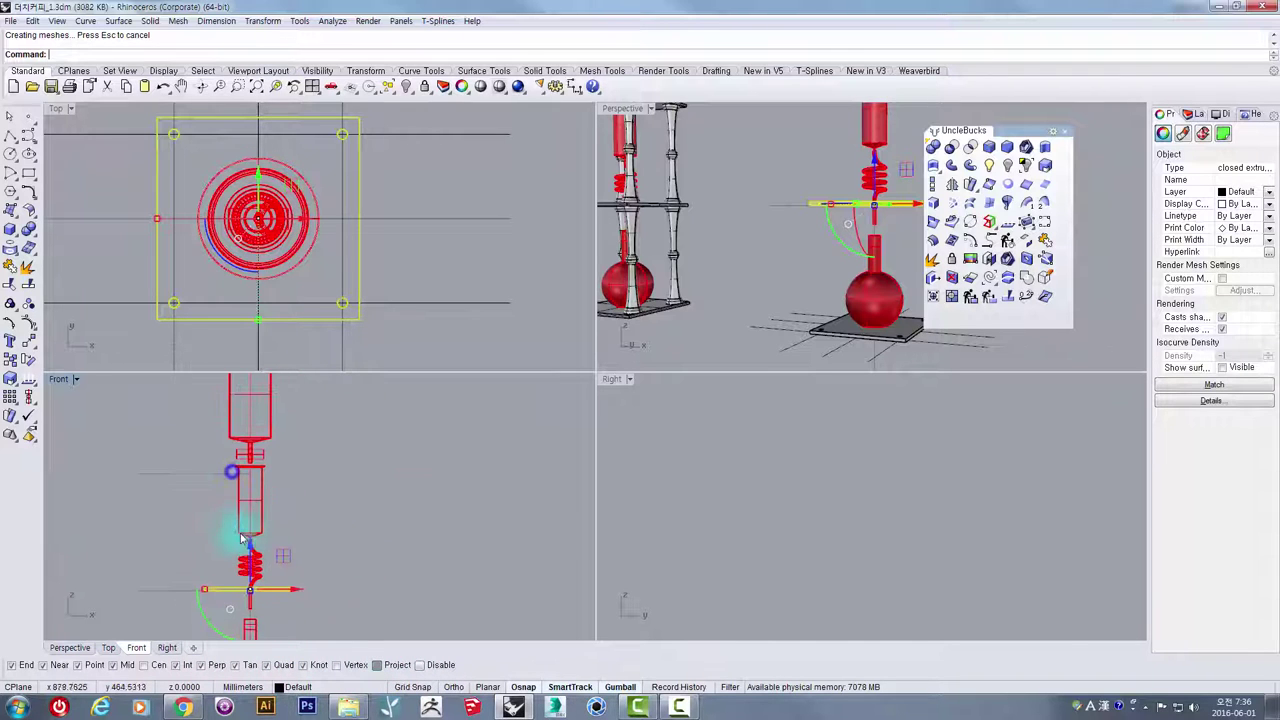
scroll(231, 526, "up", 2)
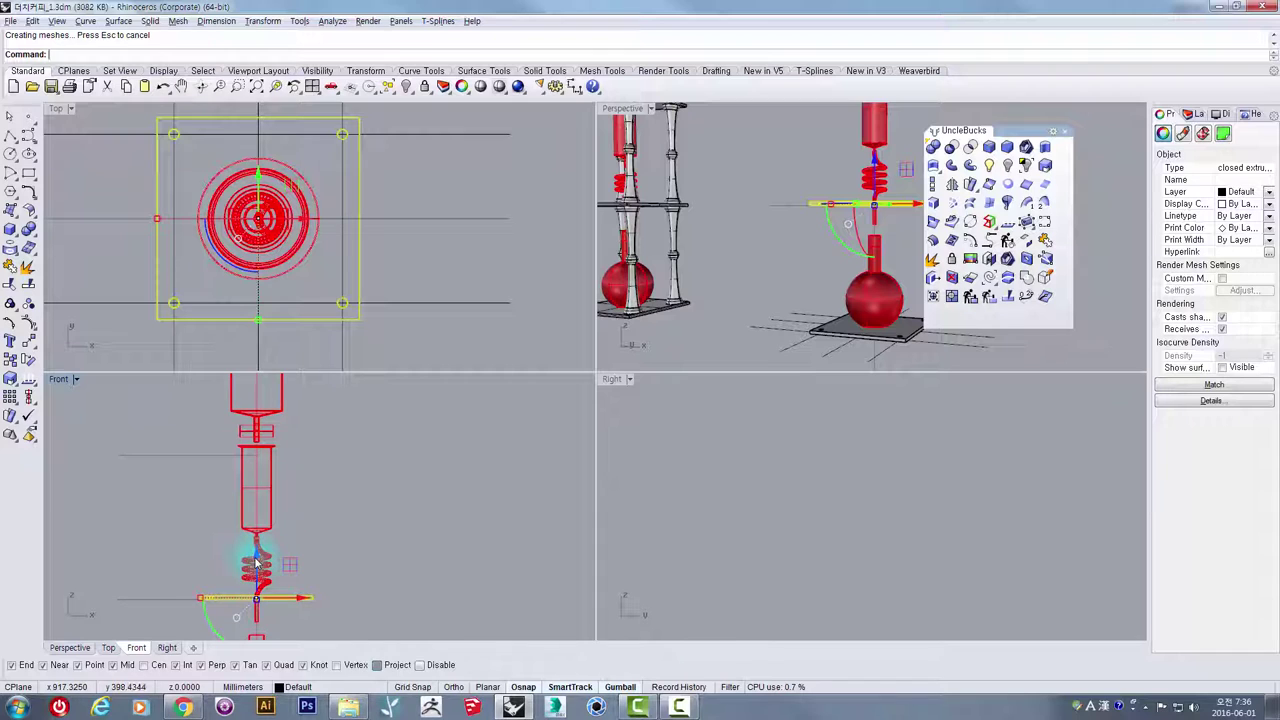
left_click_drag(256, 565, 252, 423)
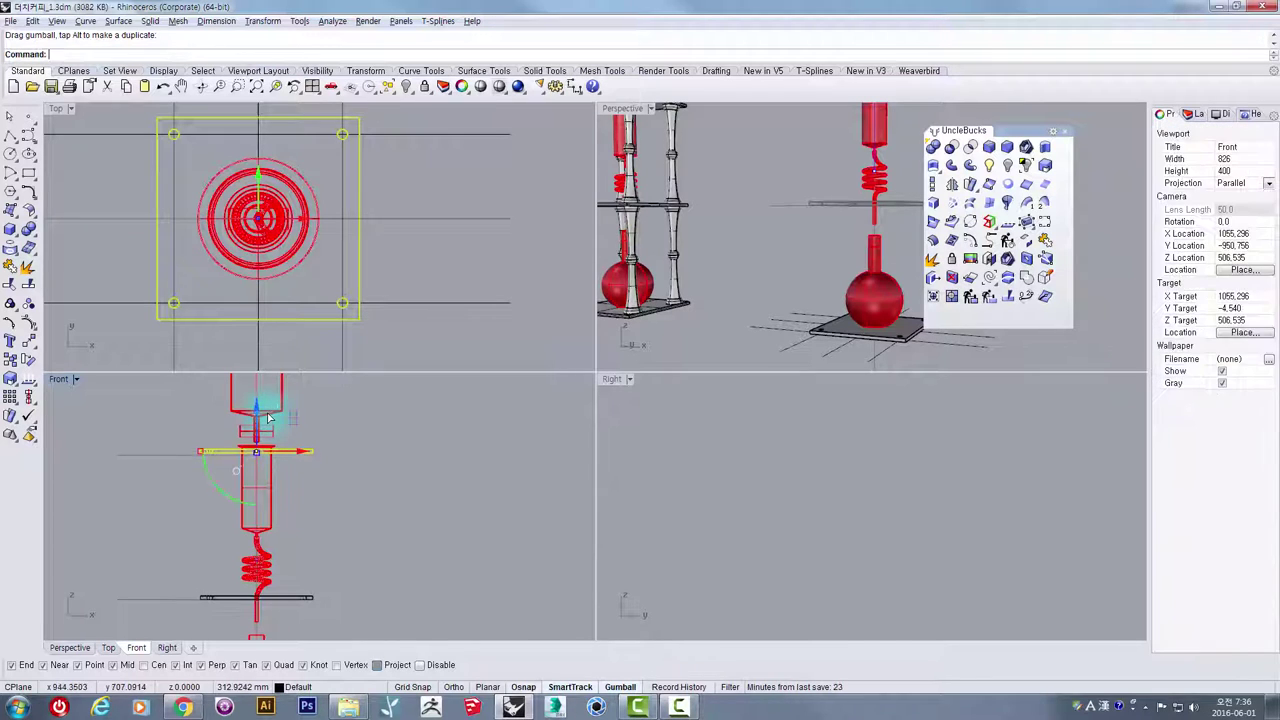
- Move the third plate vertically so its underside lies on the guide line just below the middle cylinder's rim
scroll(216, 455, "up", 6)
right_click_drag(220, 454, 270, 511)
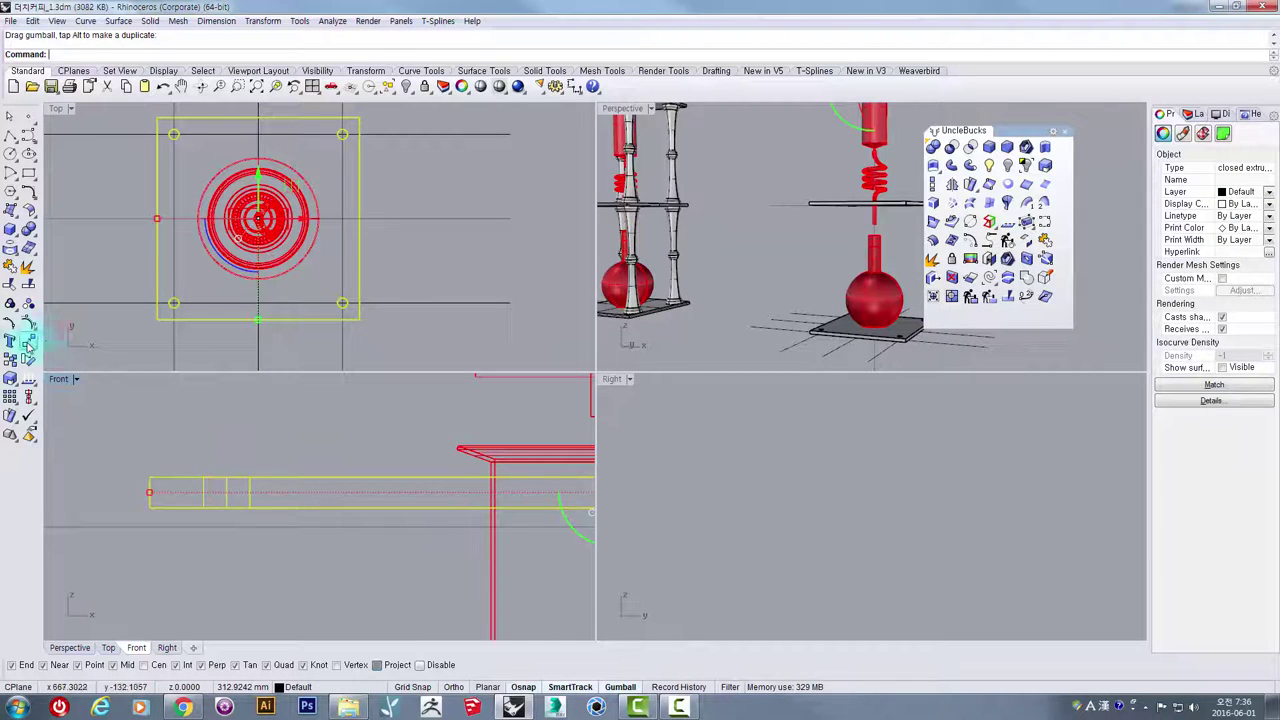
right_click_drag(216, 469, 243, 493)
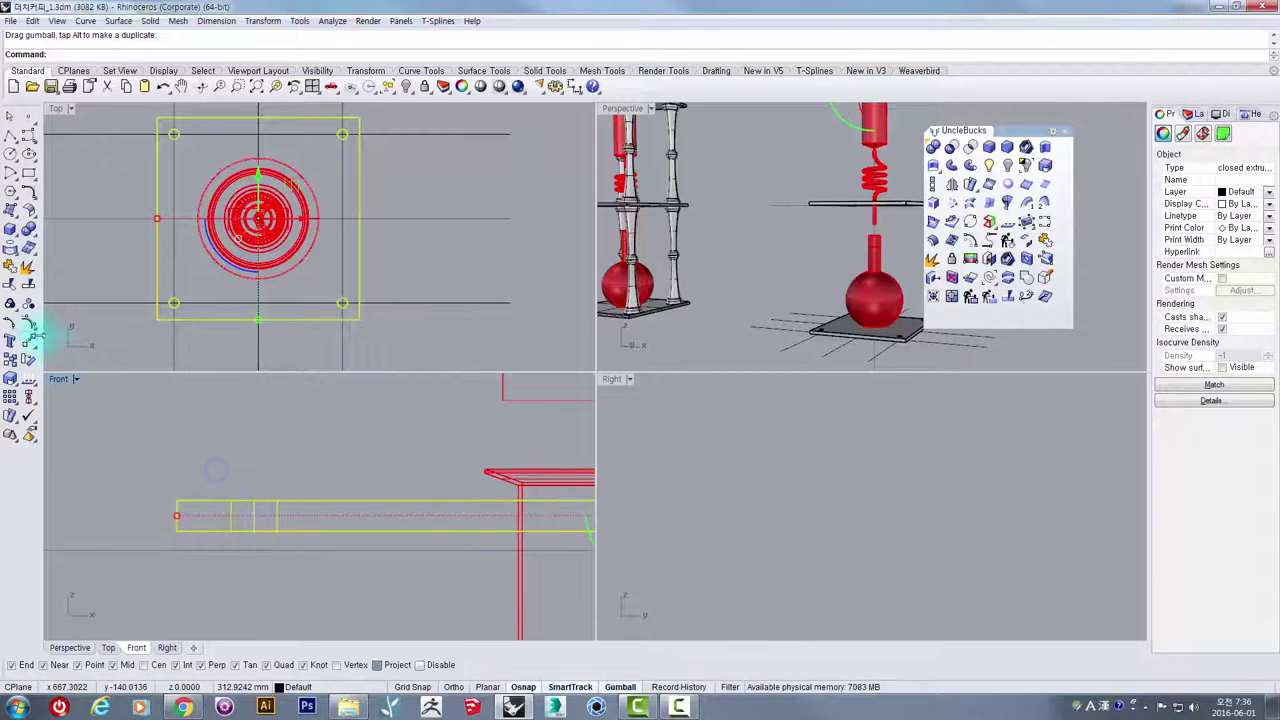
left_click(28, 340)
scroll(300, 534, "up", 3)
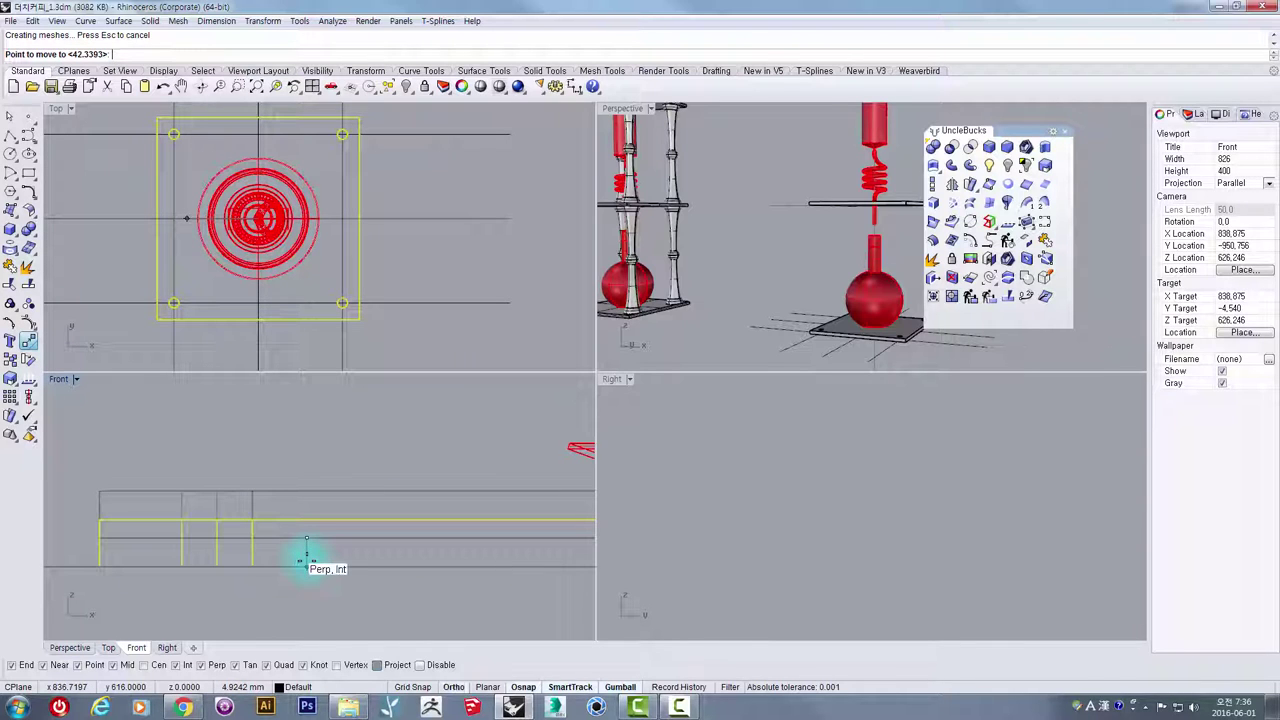
left_click(307, 555)
- Duplicate the third plate straight up by about 314 mm, near the upper rim of the top cylinder
scroll(306, 557, "down", 3)
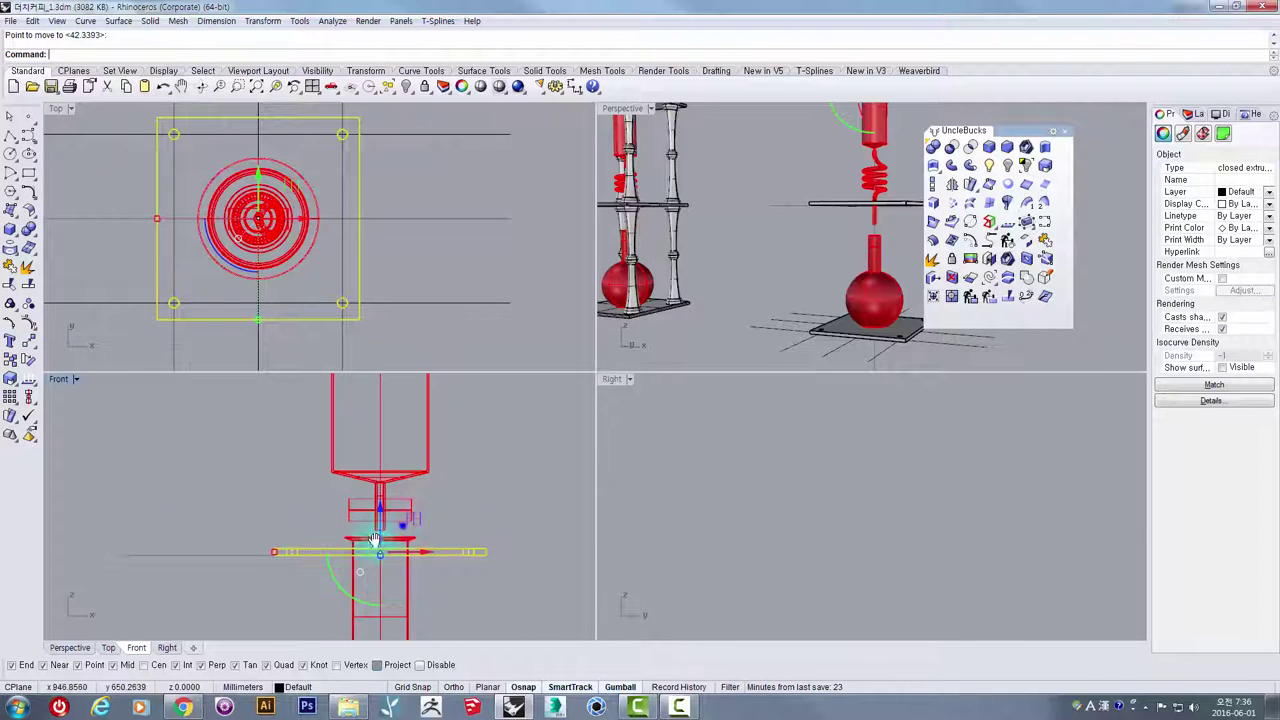
scroll(373, 540, "down", 2)
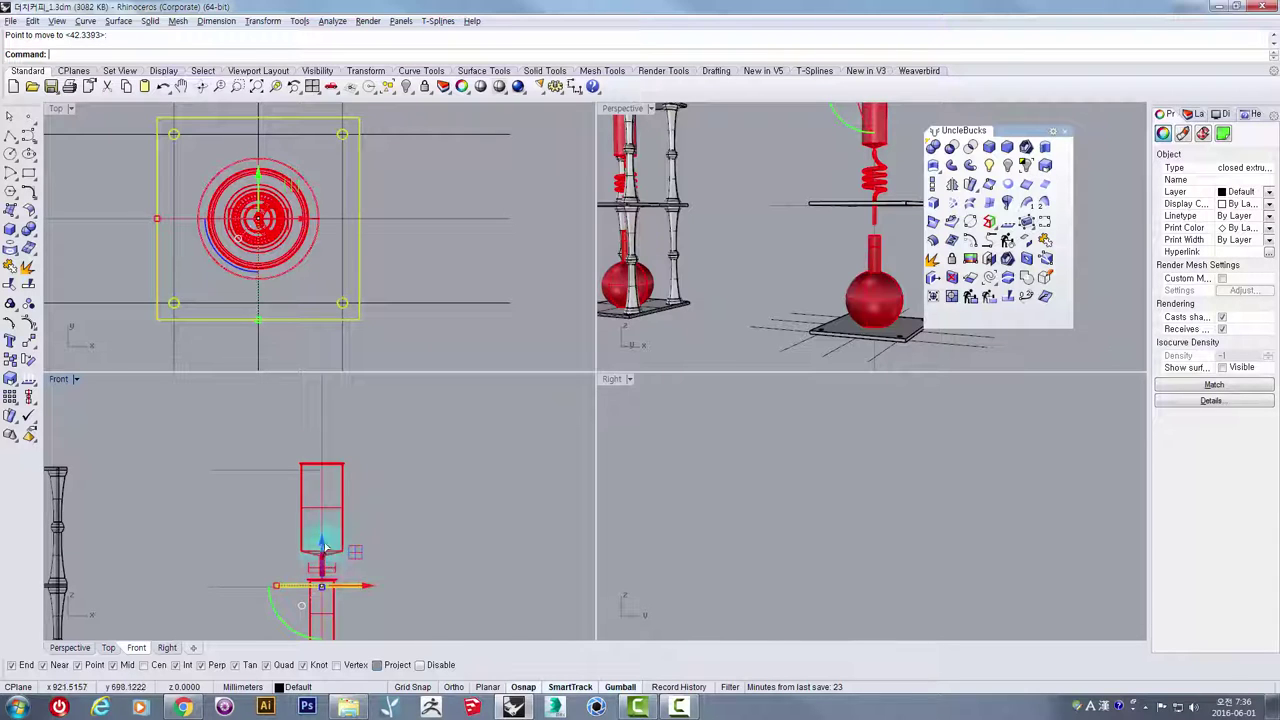
left_click_drag(323, 545, 335, 436)
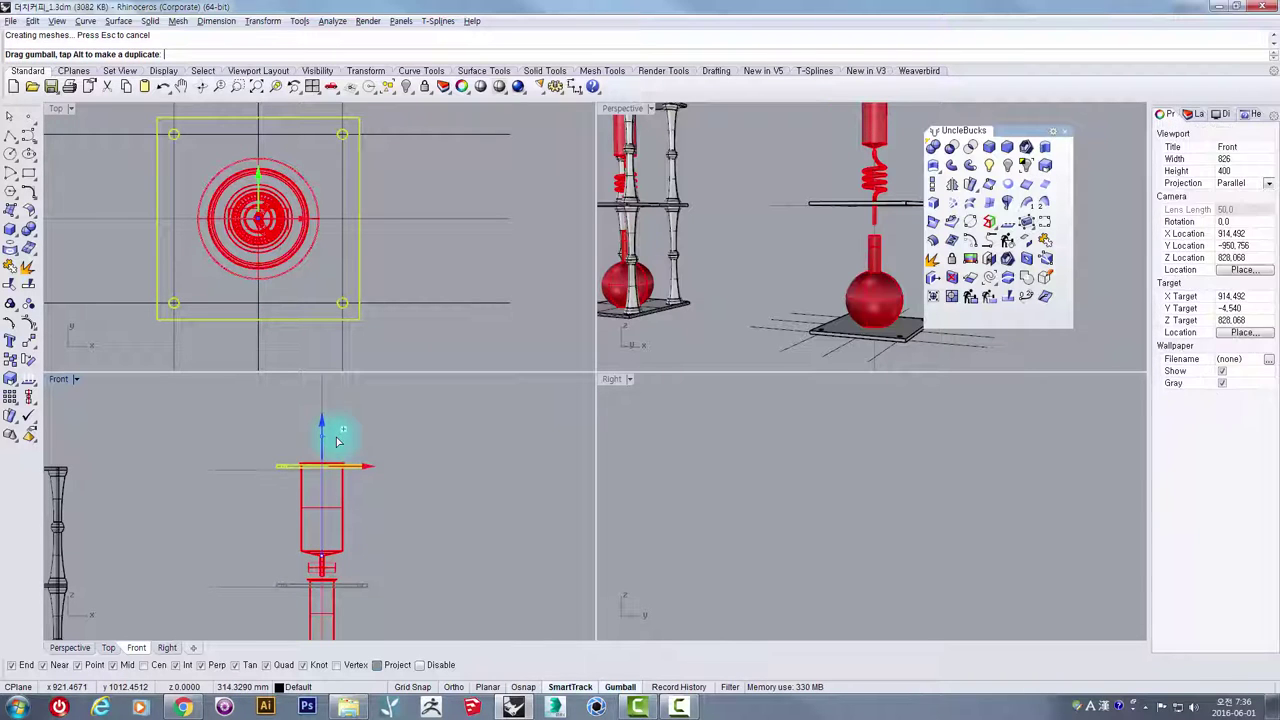
- Move the topmost plate vertically in the front view so its underside lies on the guide line below the top cylinder's rim
scroll(285, 470, "up", 5)
right_click_drag(282, 478, 280, 503)
scroll(280, 503, "up", 2)
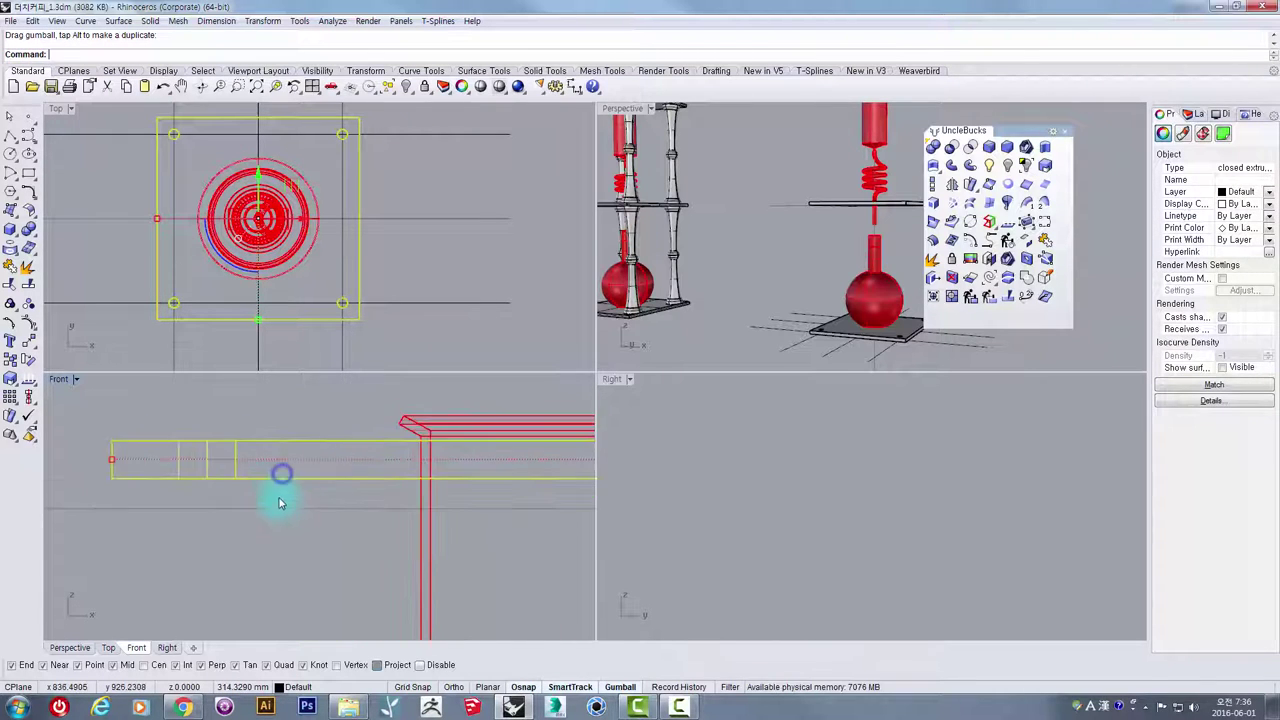
key("Escape")
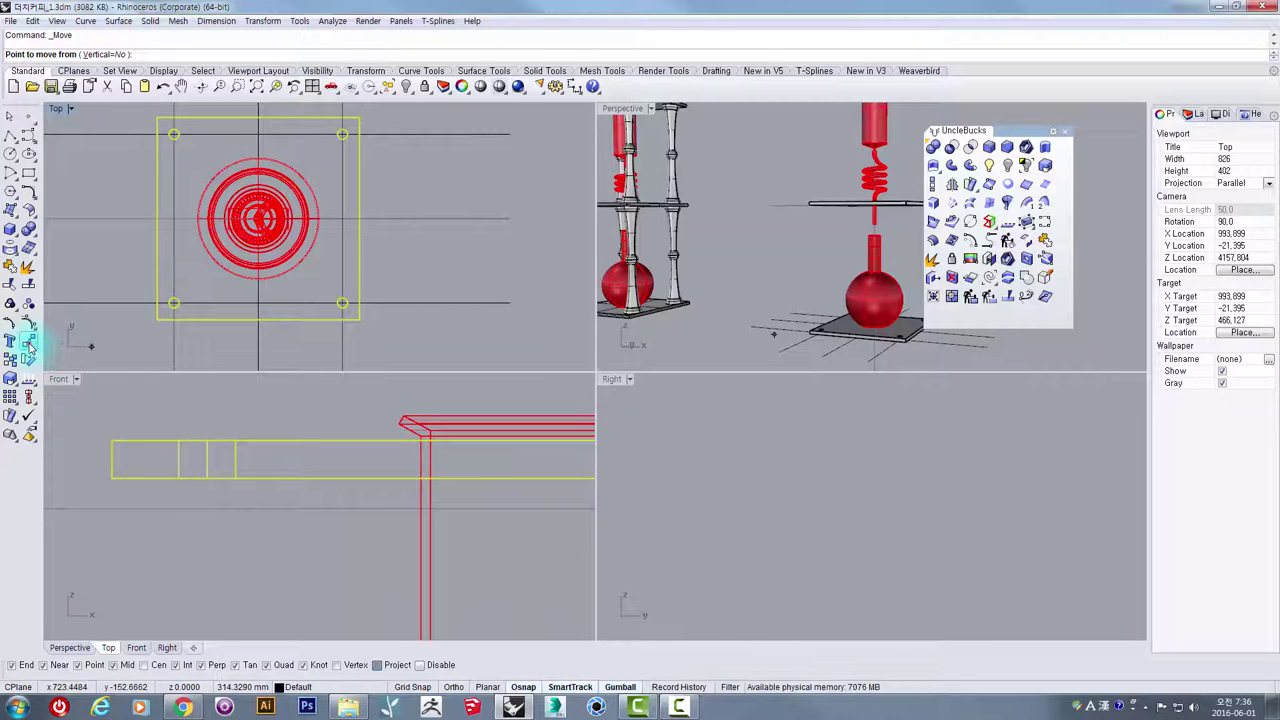
left_click(28, 341)
left_click(266, 477)
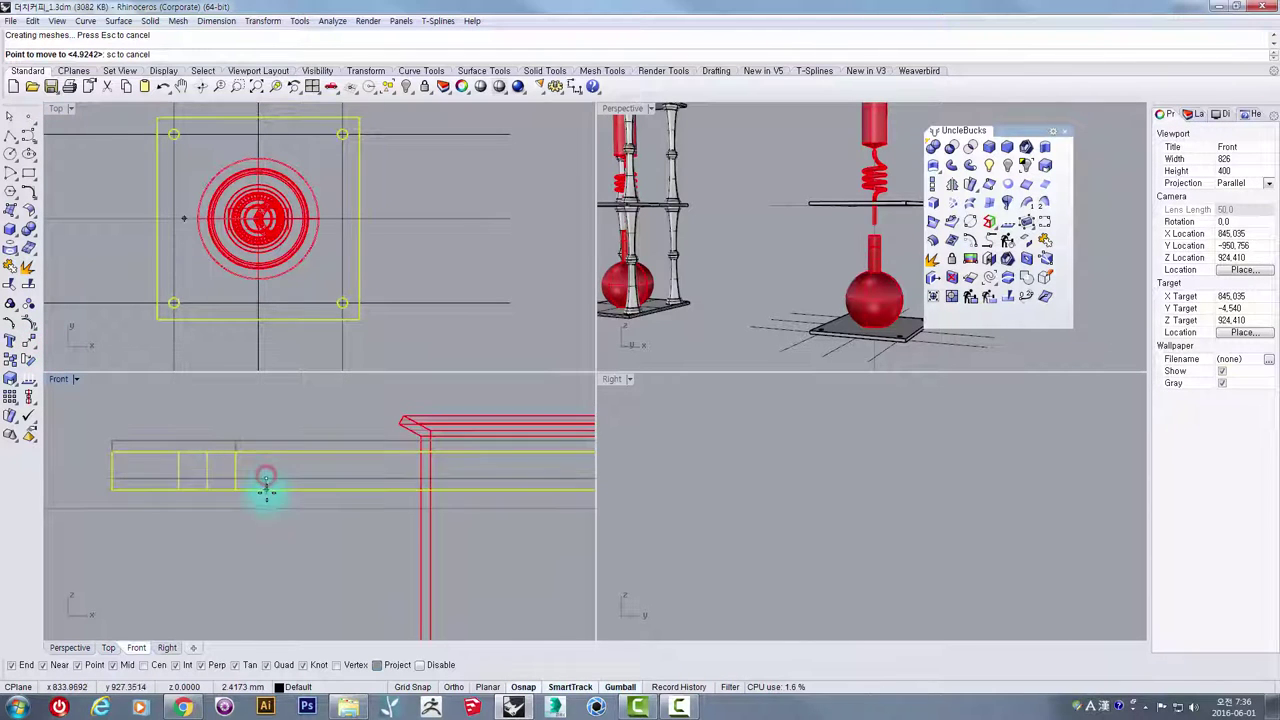
left_click(266, 506)
scroll(276, 507, "down", 10)
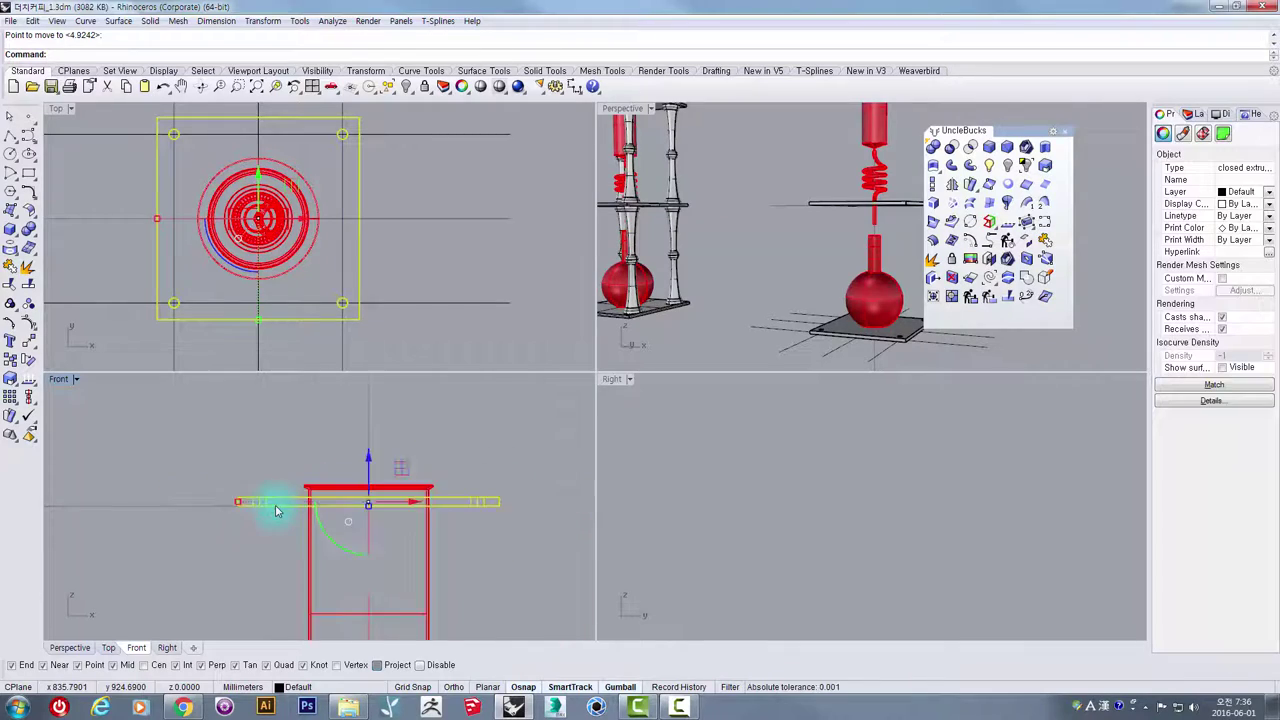
- Inspect the four stacked plates against the dripper parts in perspective, from the base up to the top cylinder
double_click(615, 108)
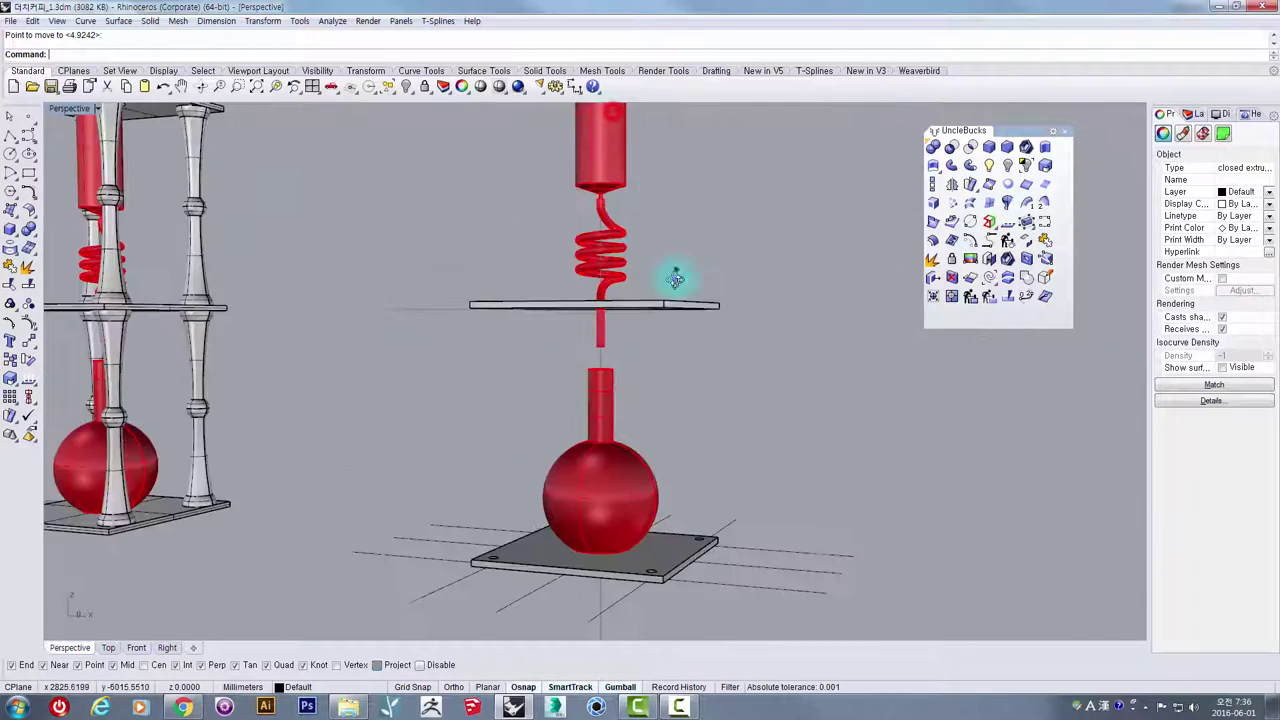
right_click_drag(674, 277, 640, 366)
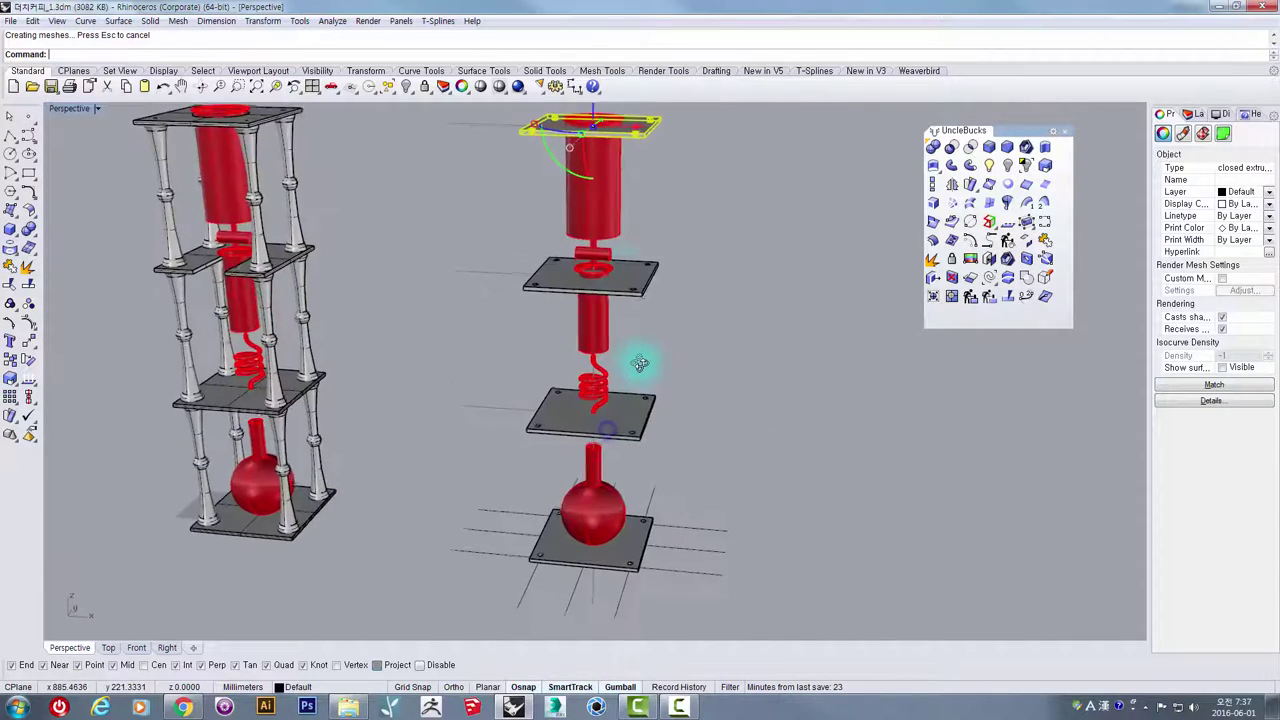
scroll(616, 214, "up", 6)
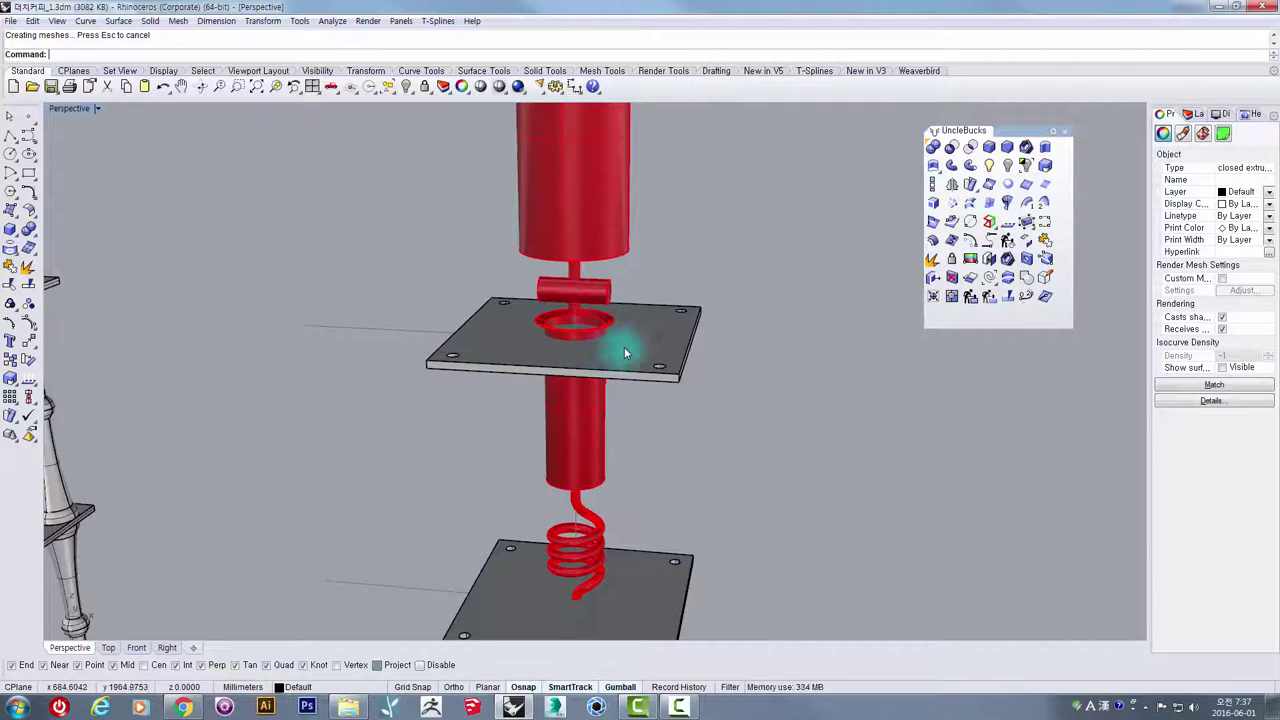
left_click(622, 348)
left_click(612, 225)
scroll(612, 225, "down", 3)
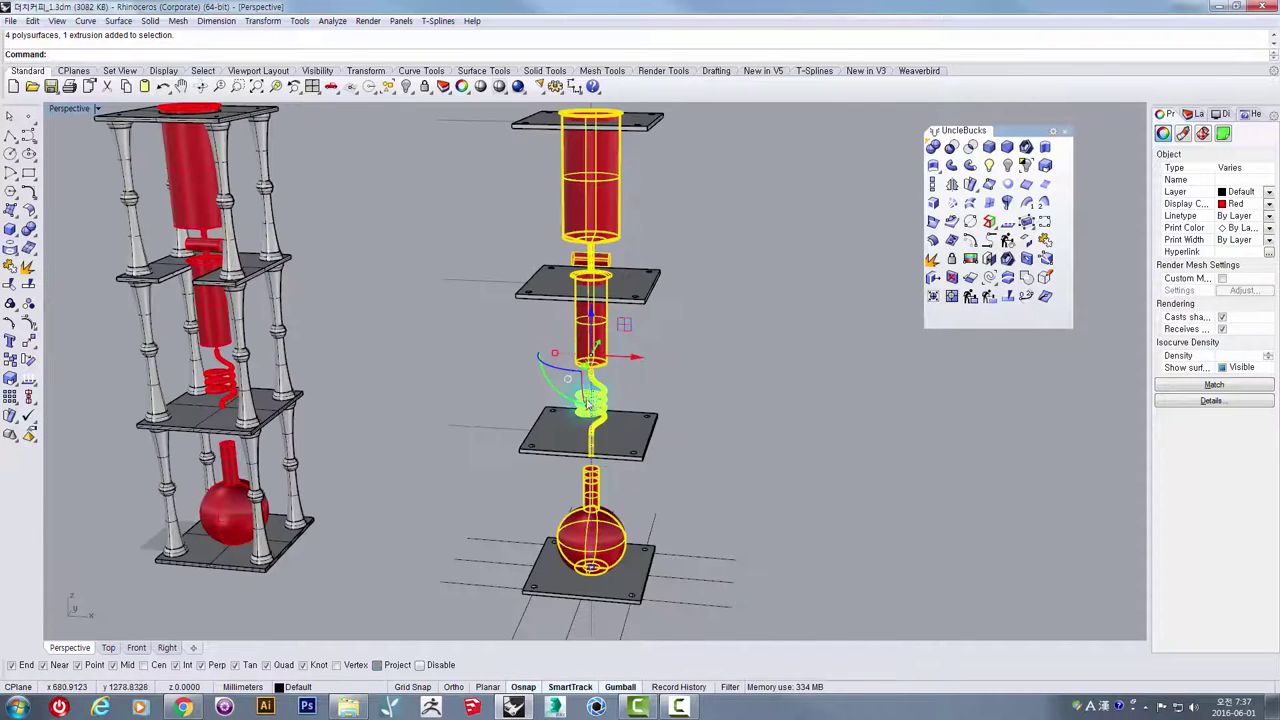
left_click(690, 428)
scroll(665, 430, "up", 2)
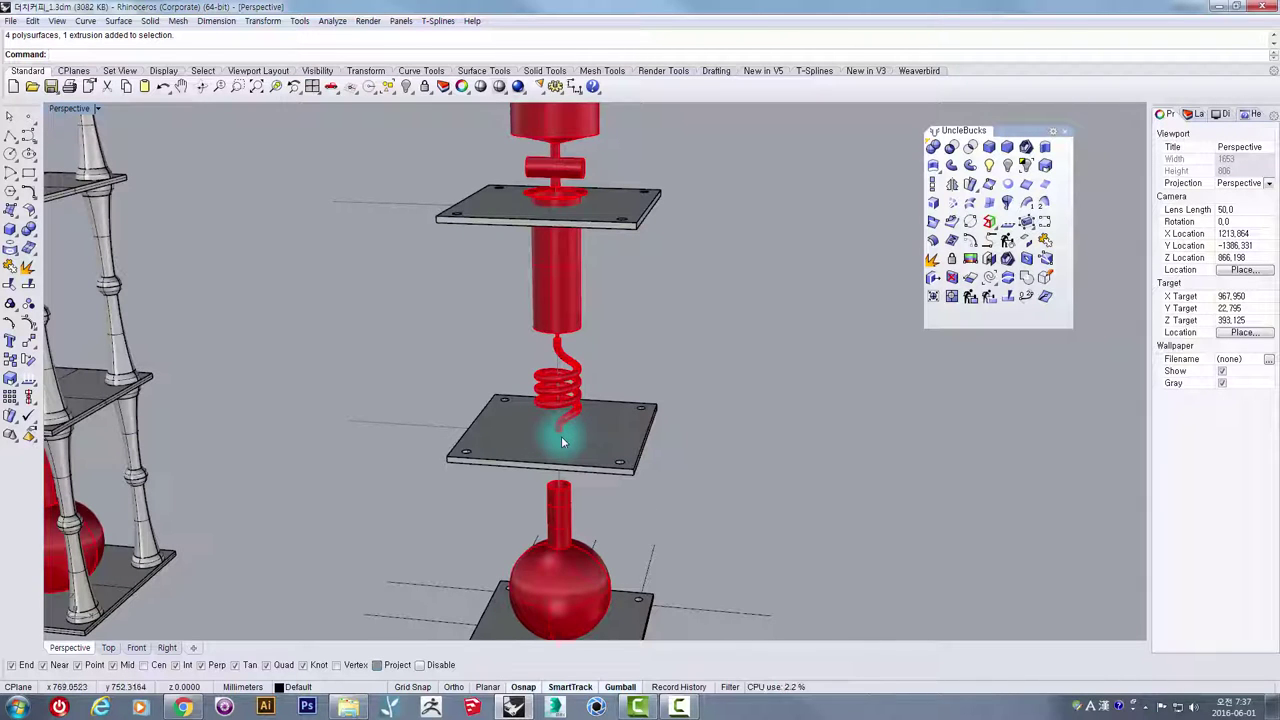
scroll(552, 234, "up", 4)
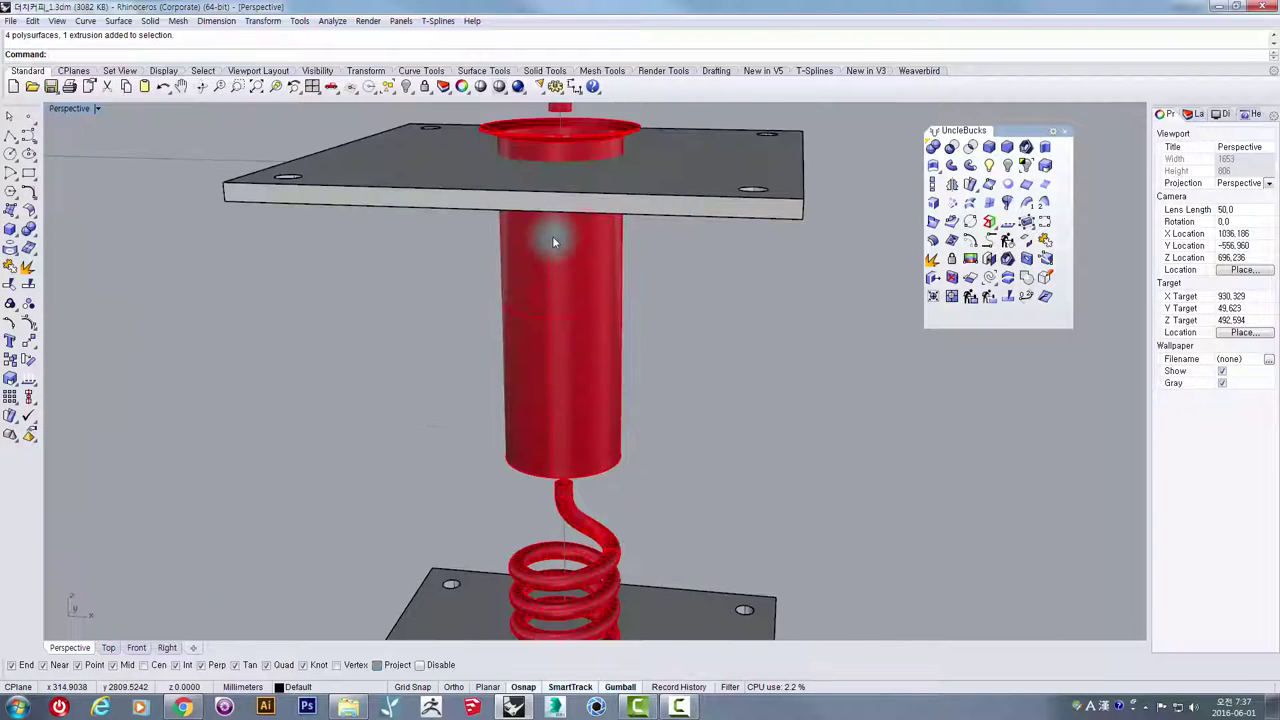
scroll(573, 258, "down", 5)
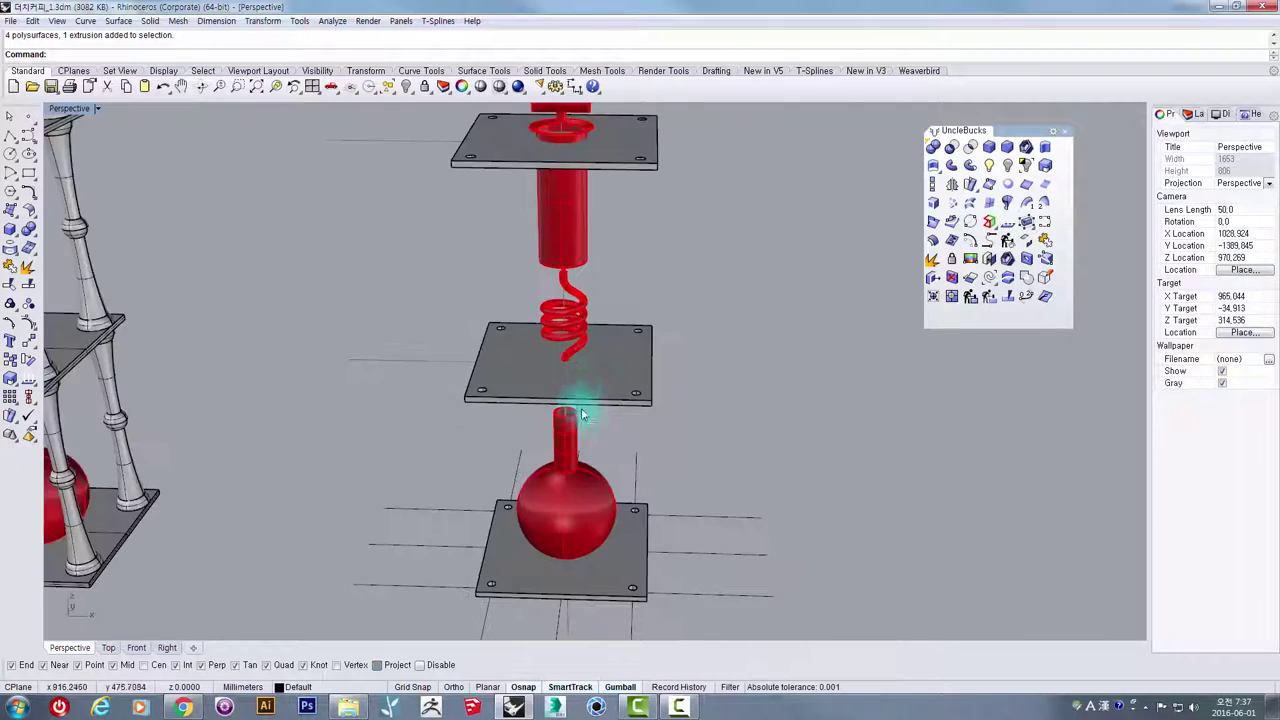
scroll(548, 395, "down", 6)
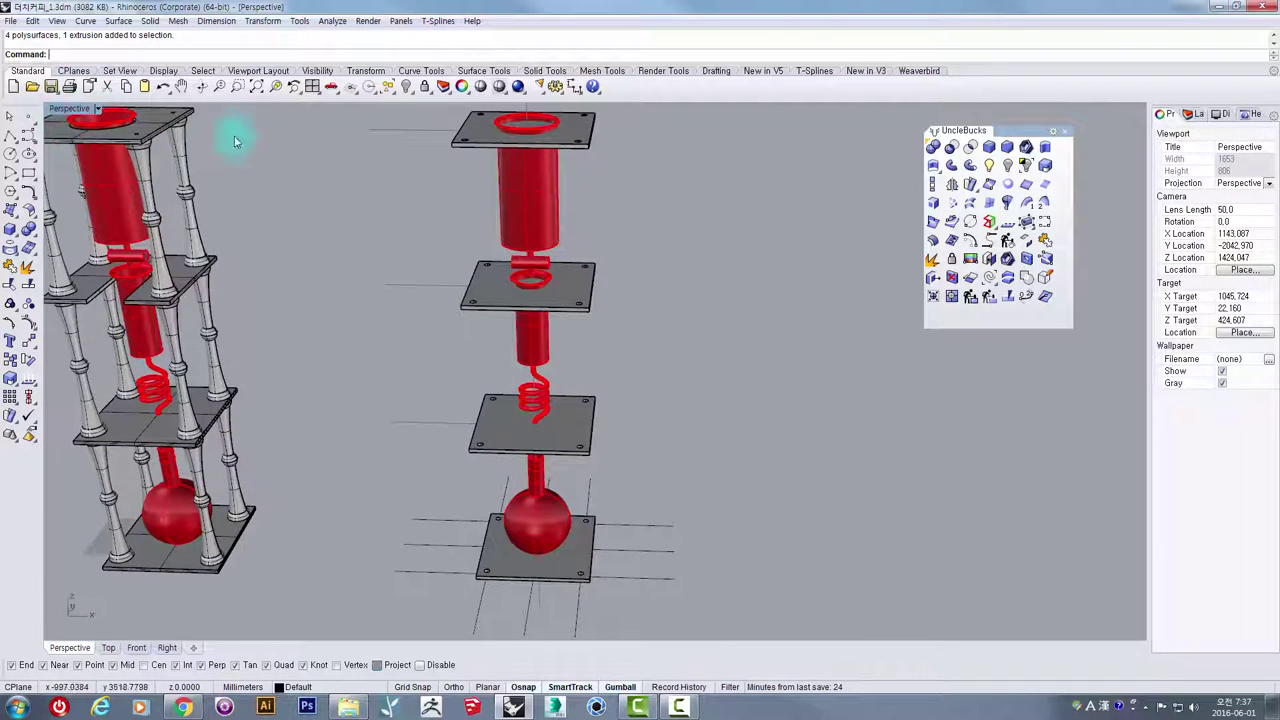
scroll(541, 200, "up", 8)
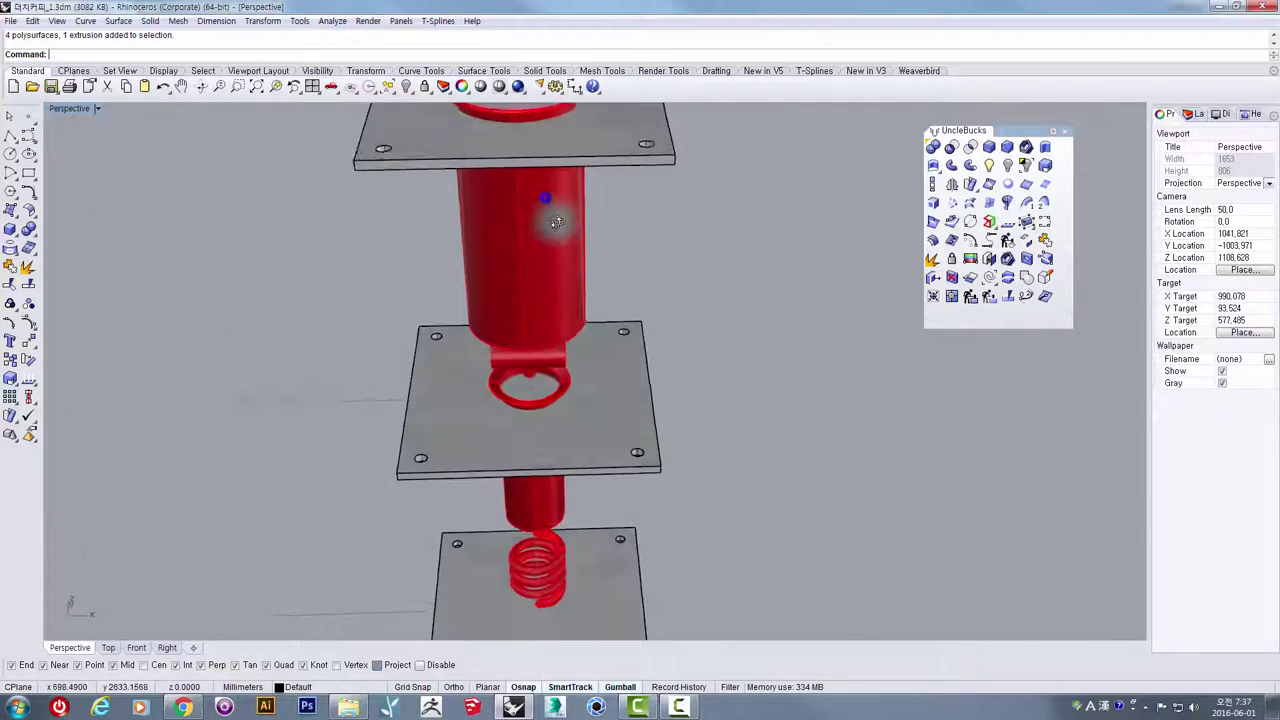
scroll(551, 260, "down", 3)
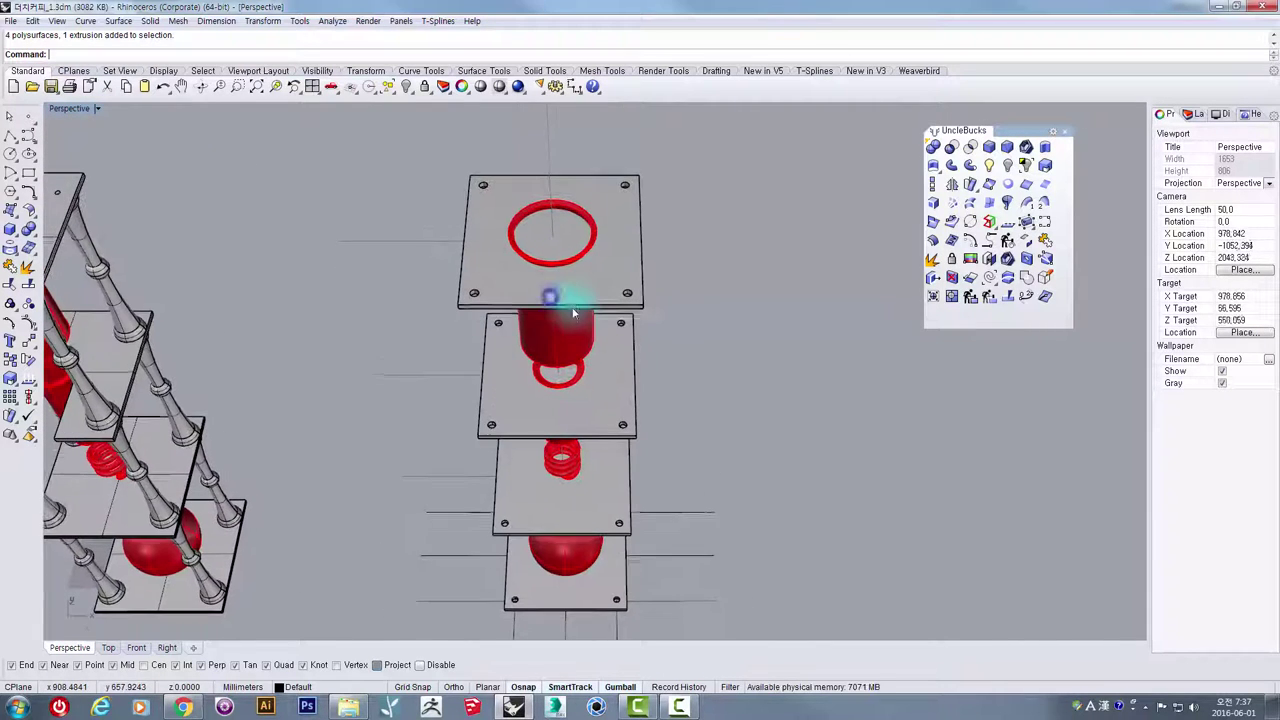
- Compare in the top, perspective and front views where the cylinders pass through the plates, especially at the top cylinder's rim
double_click(60, 110)
double_click(58, 108)
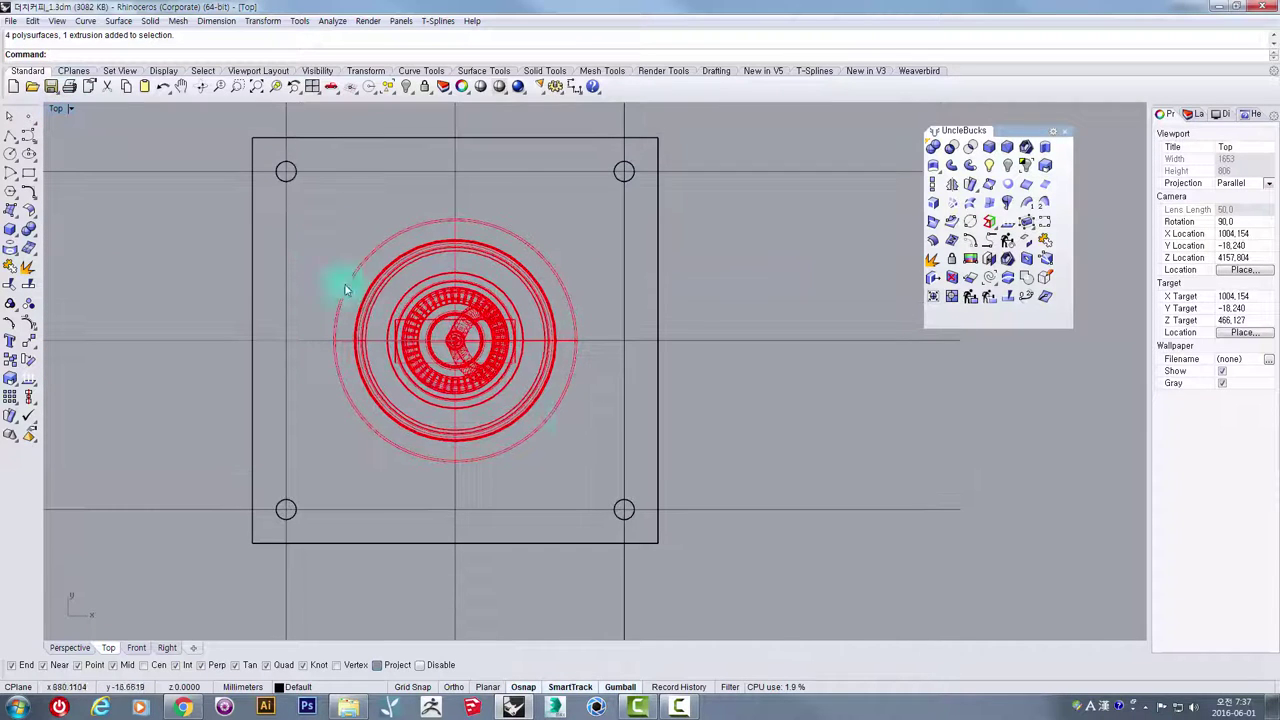
double_click(53, 111)
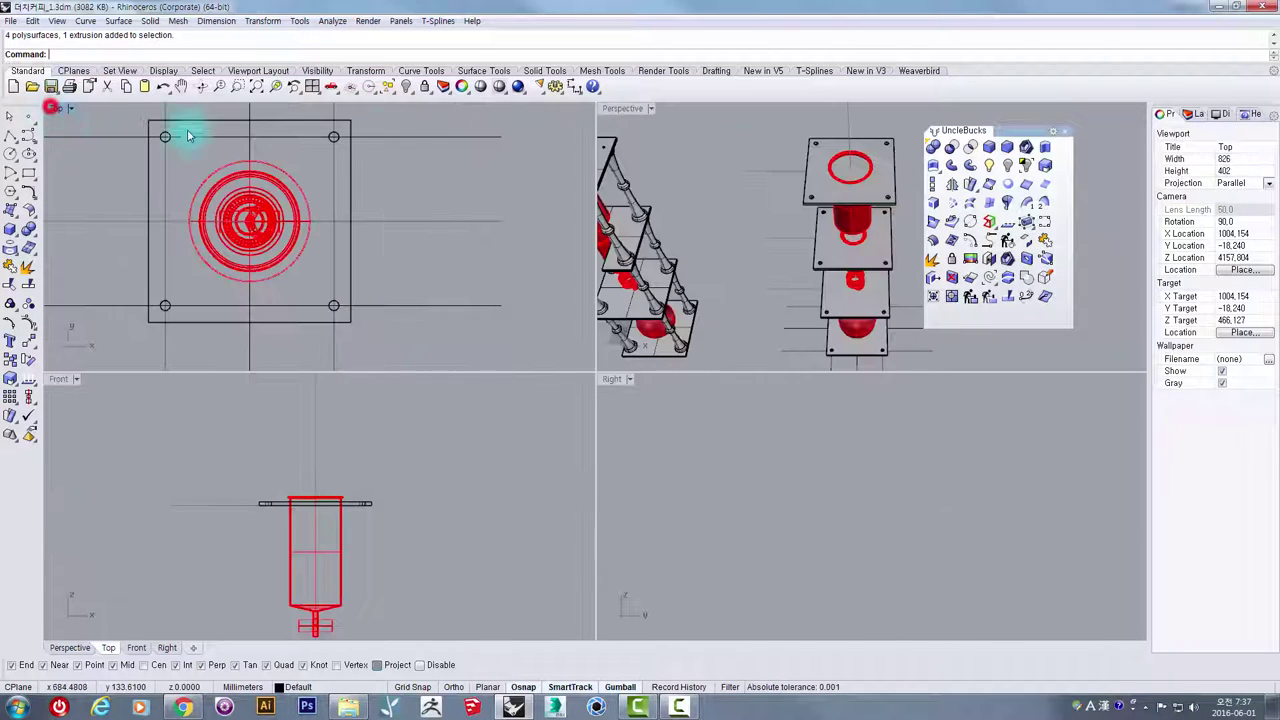
double_click(629, 110)
right_click_drag(629, 110, 574, 200)
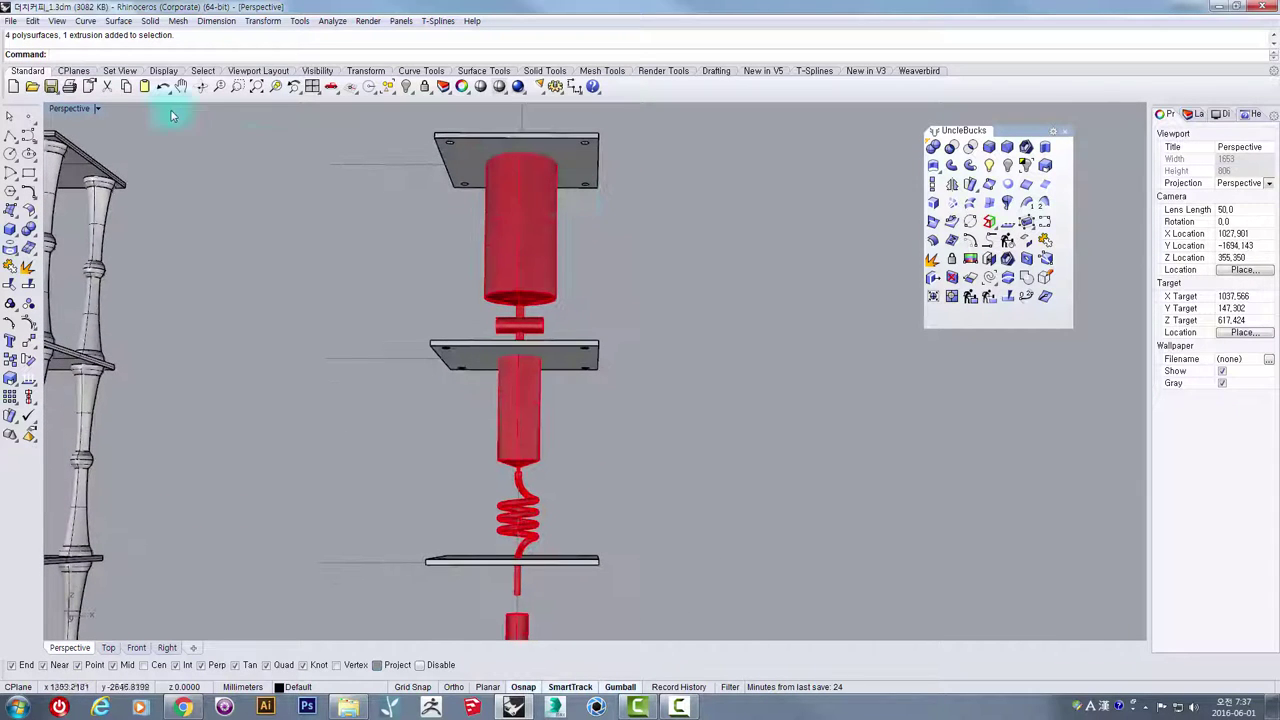
double_click(58, 110)
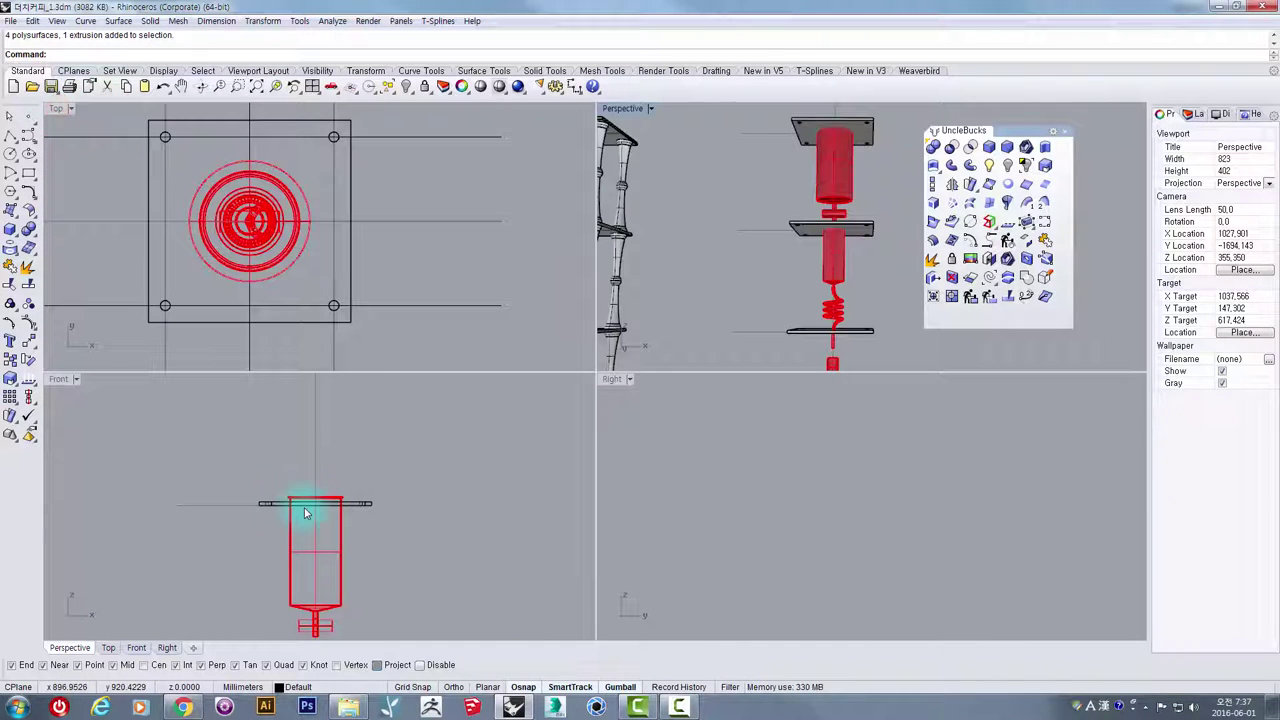
scroll(295, 505, "up", 3)
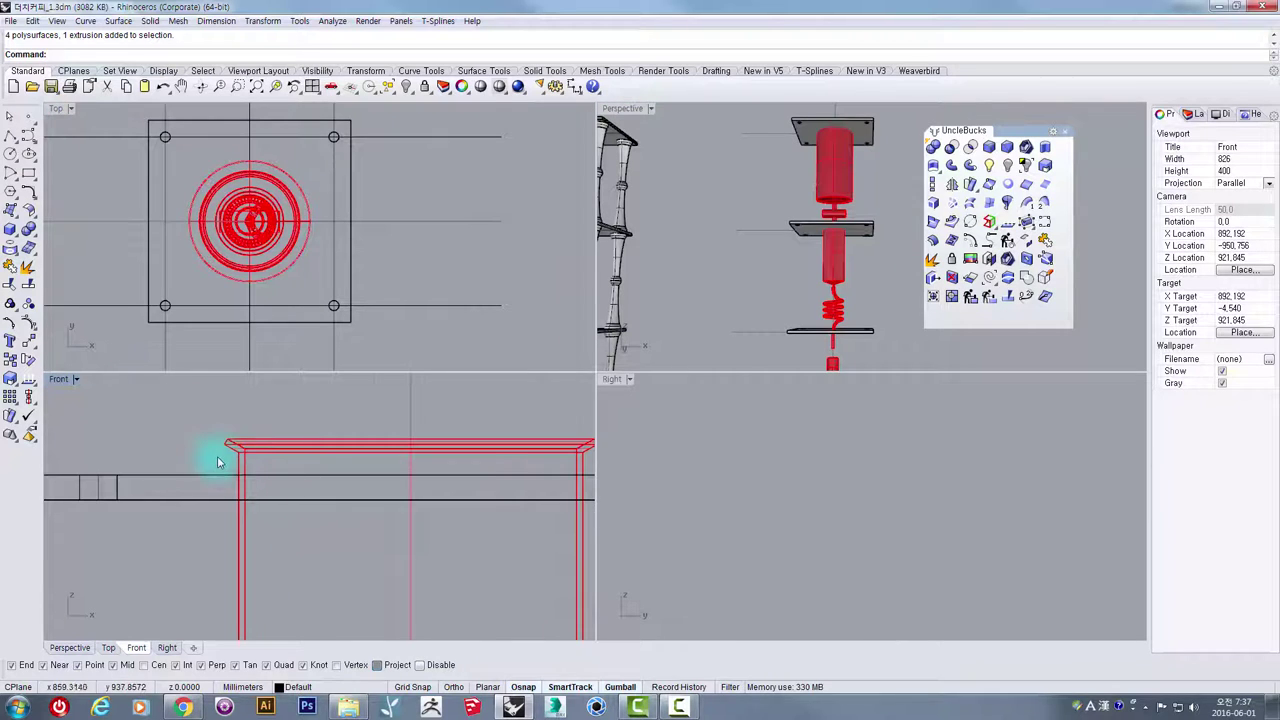
scroll(214, 451, "down", 1)
scroll(245, 208, "up", 3)
left_click(197, 136)
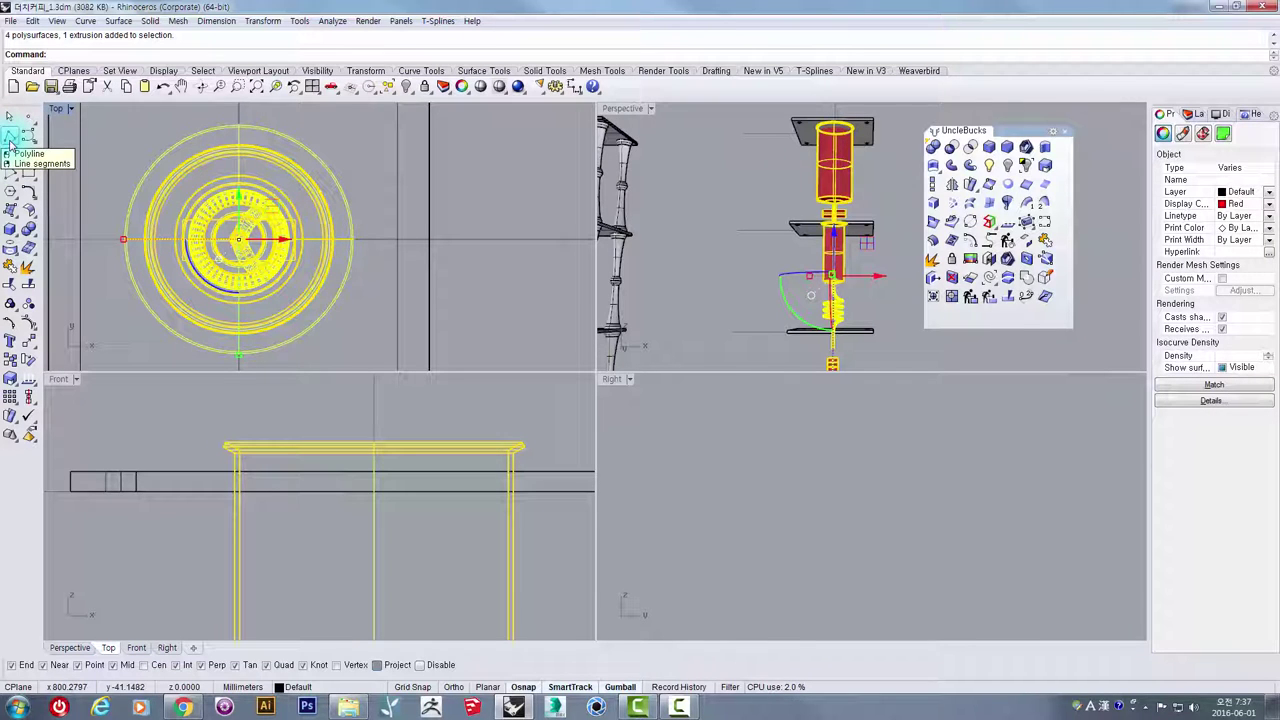
double_click(57, 382)
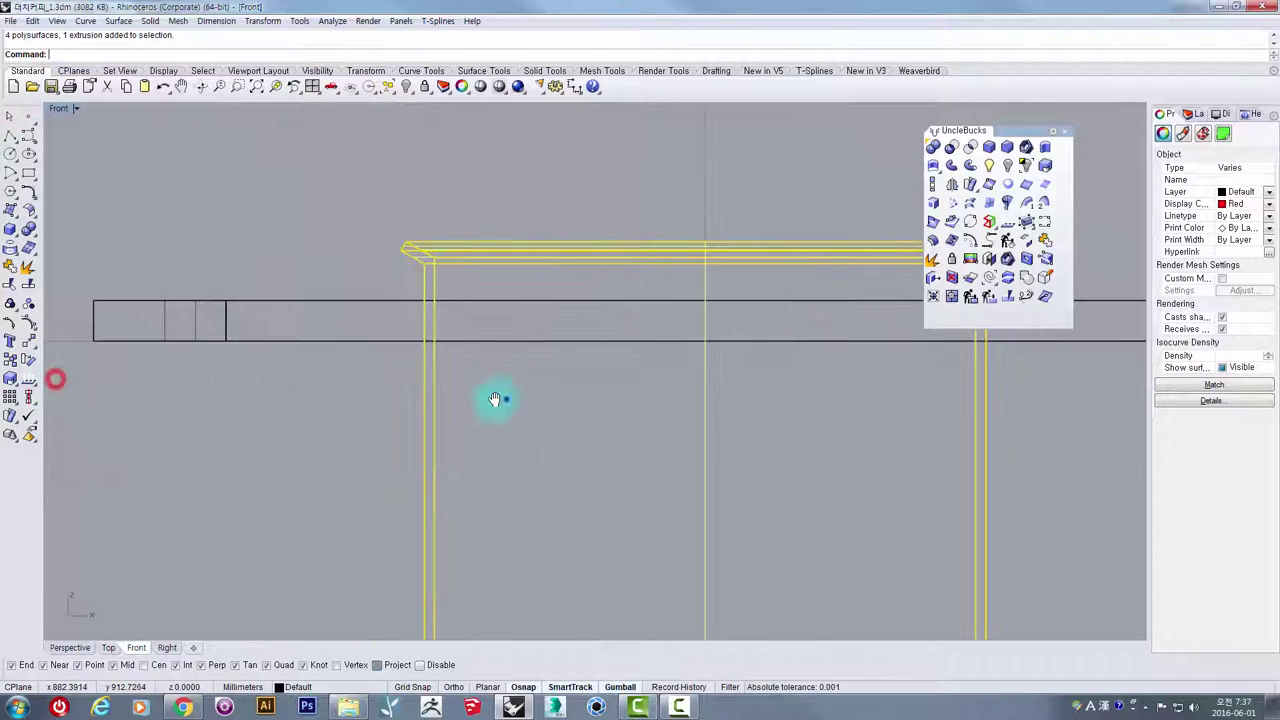
right_click_drag(494, 400, 266, 406)
scroll(266, 406, "down", 4)
scroll(277, 390, "up", 2)
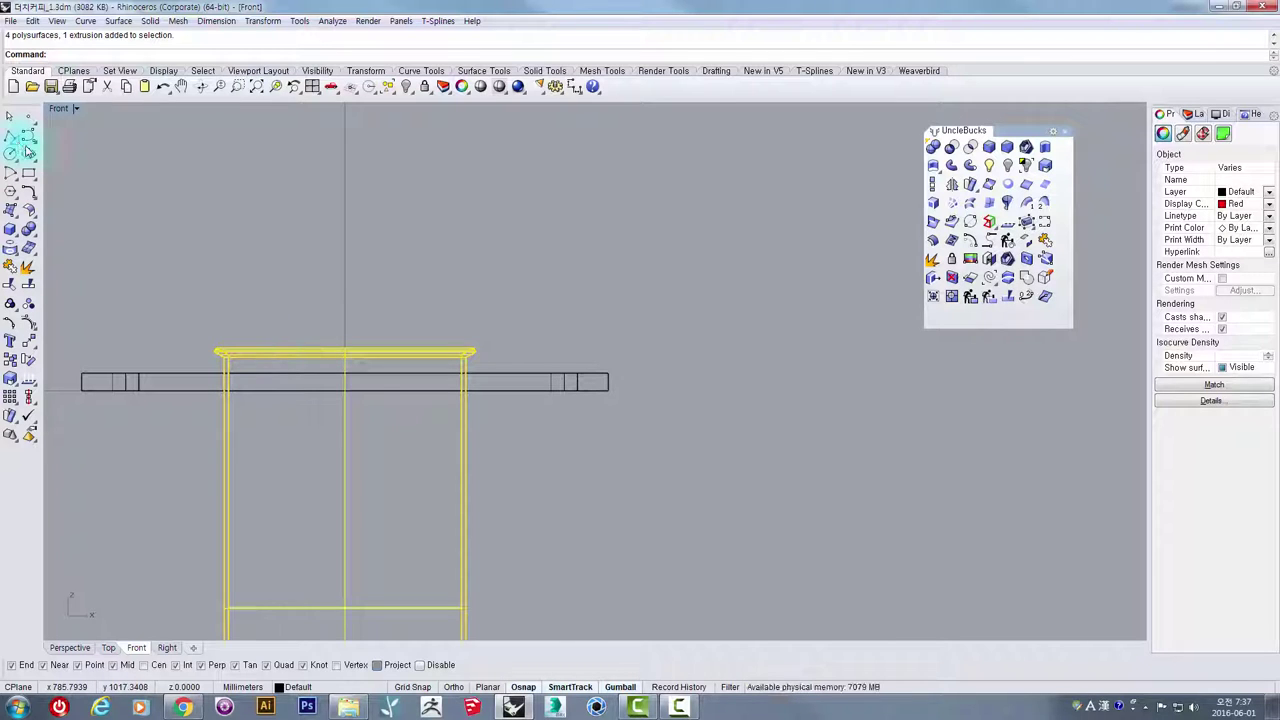
- Create the intersection curves between the topmost plate and the red dripper body
double_click(58, 111)
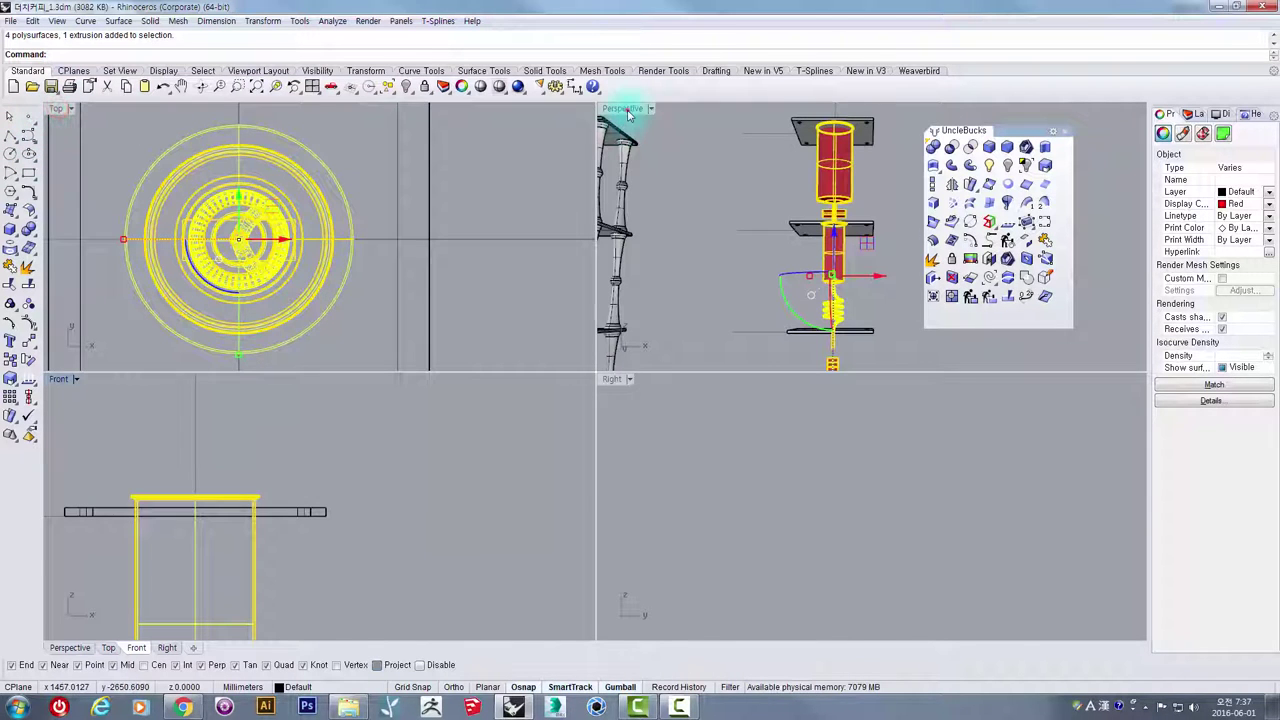
double_click(620, 110)
right_click_drag(622, 114, 700, 251)
left_click(700, 251)
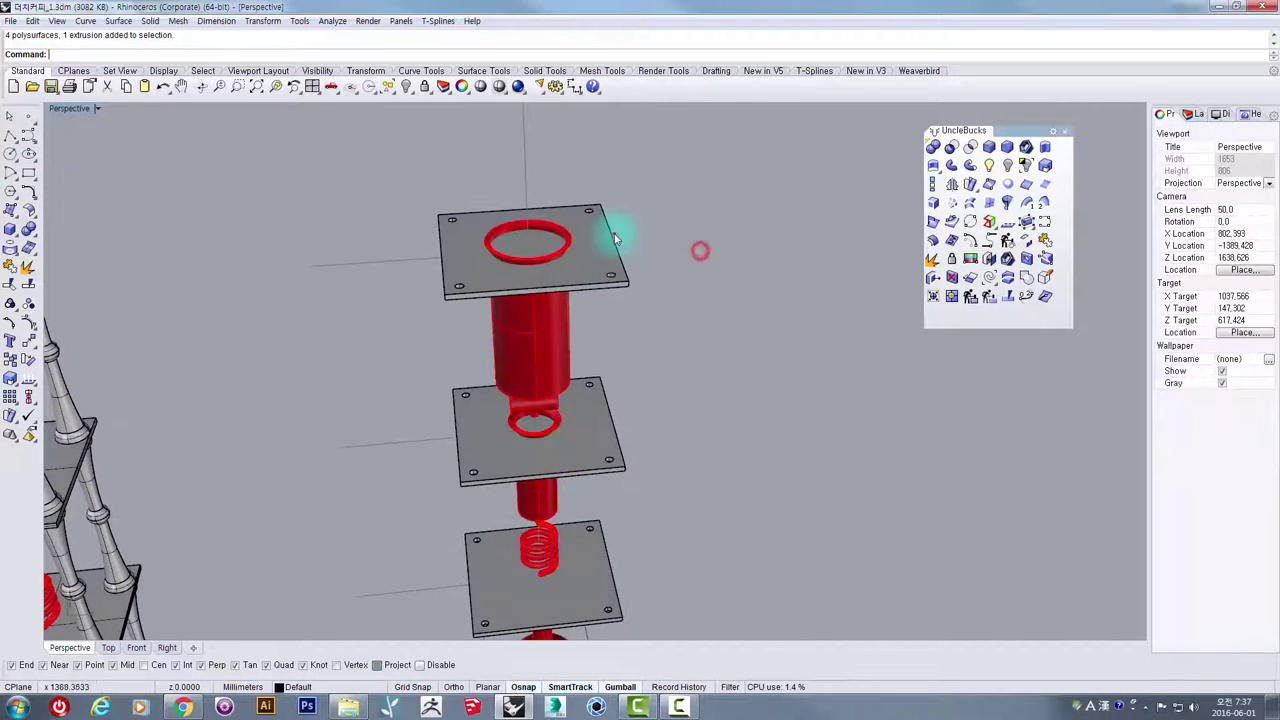
left_click(614, 234)
scroll(543, 240, "up", 7)
left_click(562, 218)
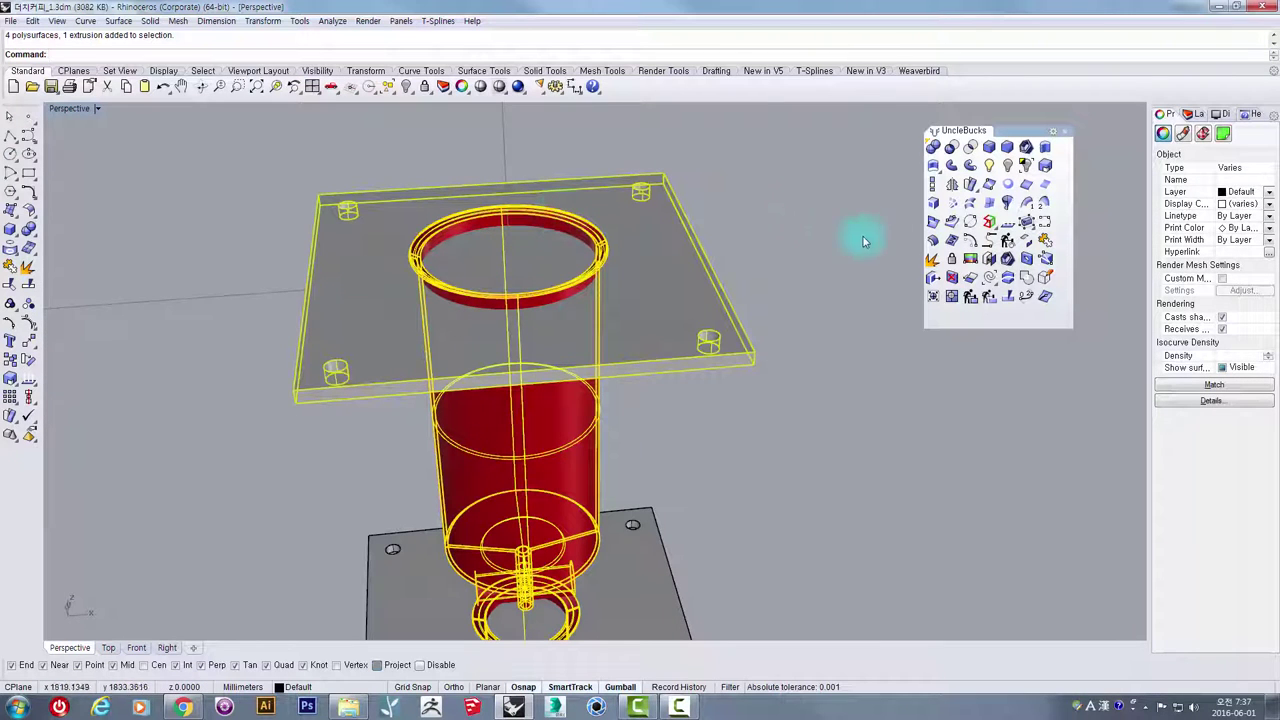
left_click(933, 224)
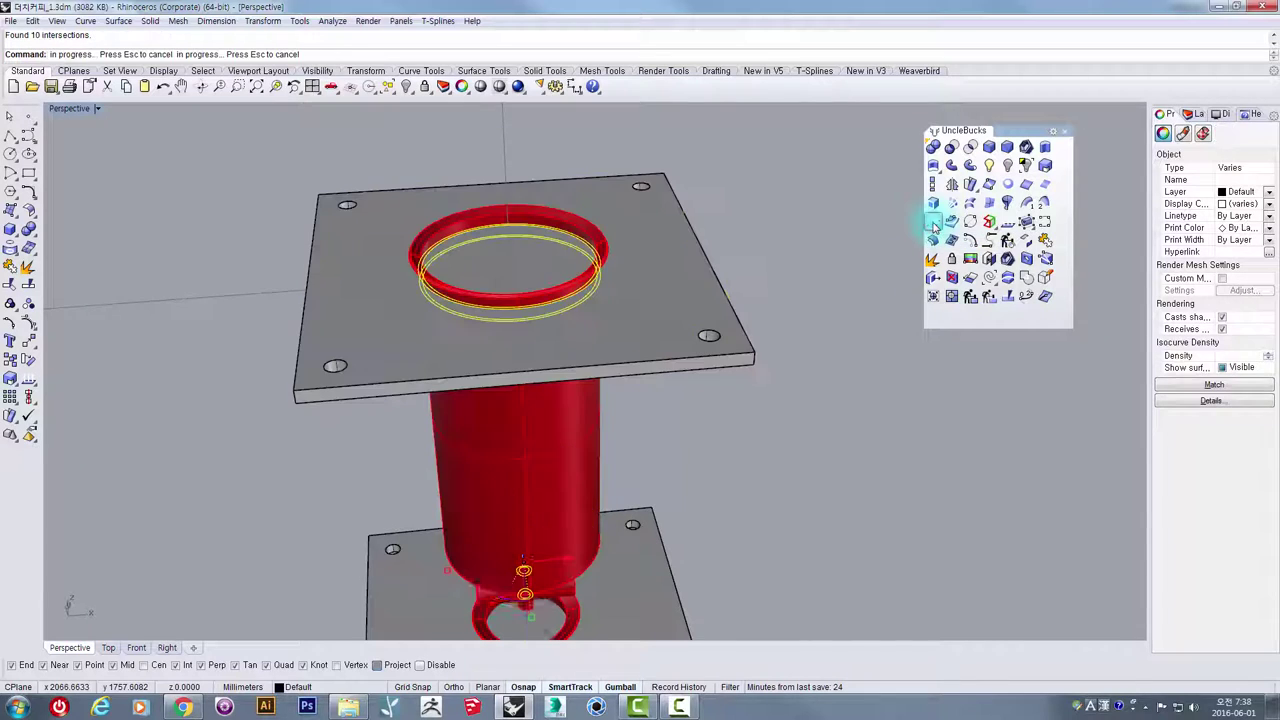
- Try to offset the cylinder's outer intersection curve on the topmost plate's upper face outward by 2 mm
left_click(830, 254)
scroll(620, 268, "up", 4)
scroll(595, 290, "up", 3)
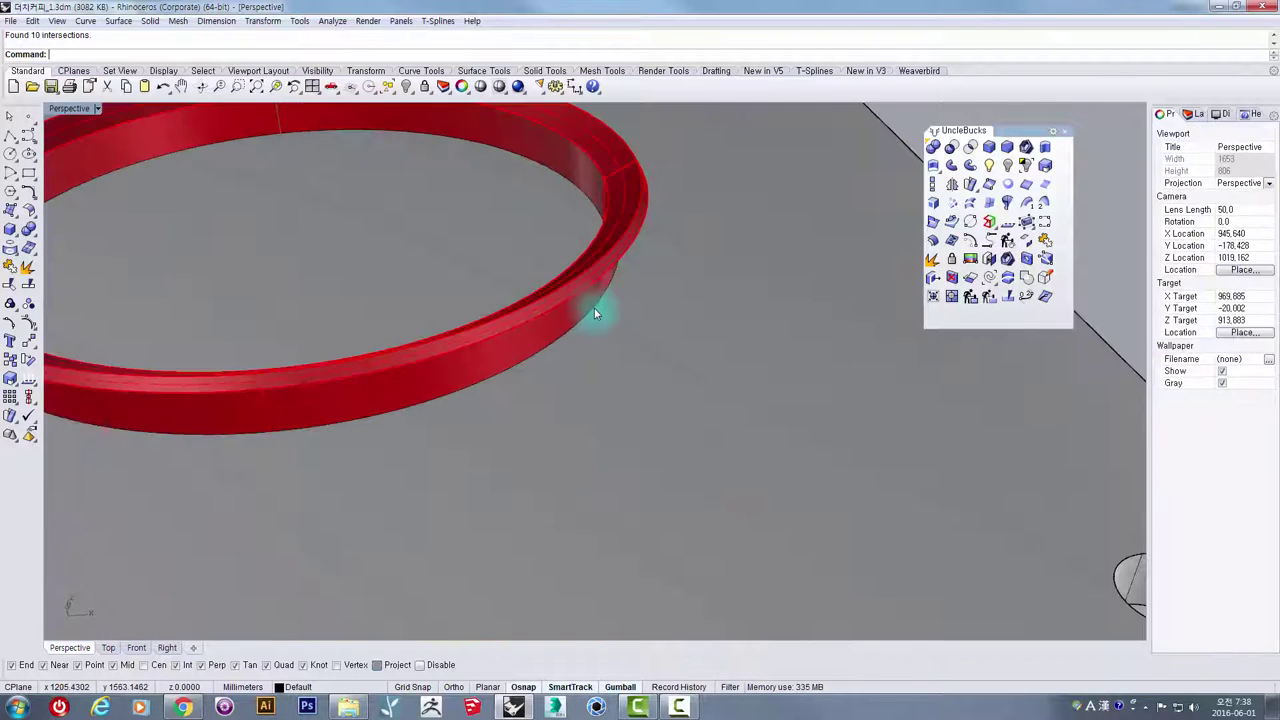
left_click(600, 307)
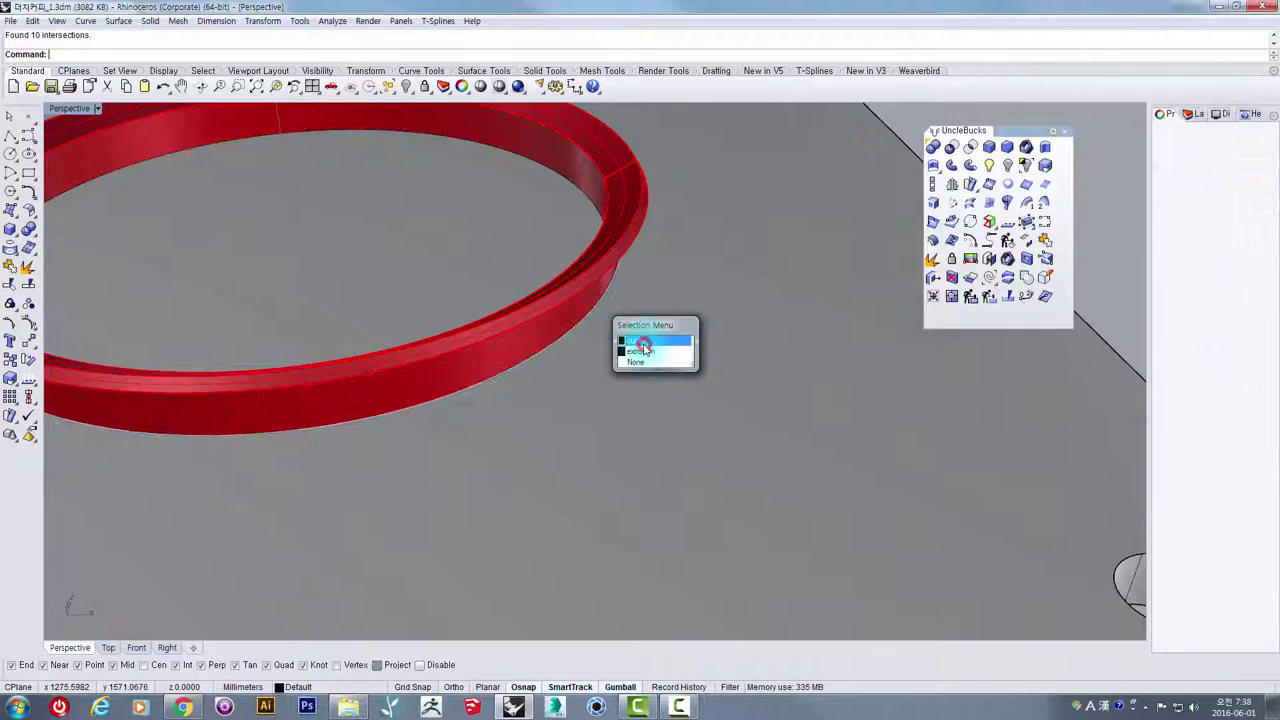
left_click(641, 341)
scroll(643, 343, "down", 15)
scroll(488, 326, "up", 1)
right_click_drag(488, 326, 492, 350)
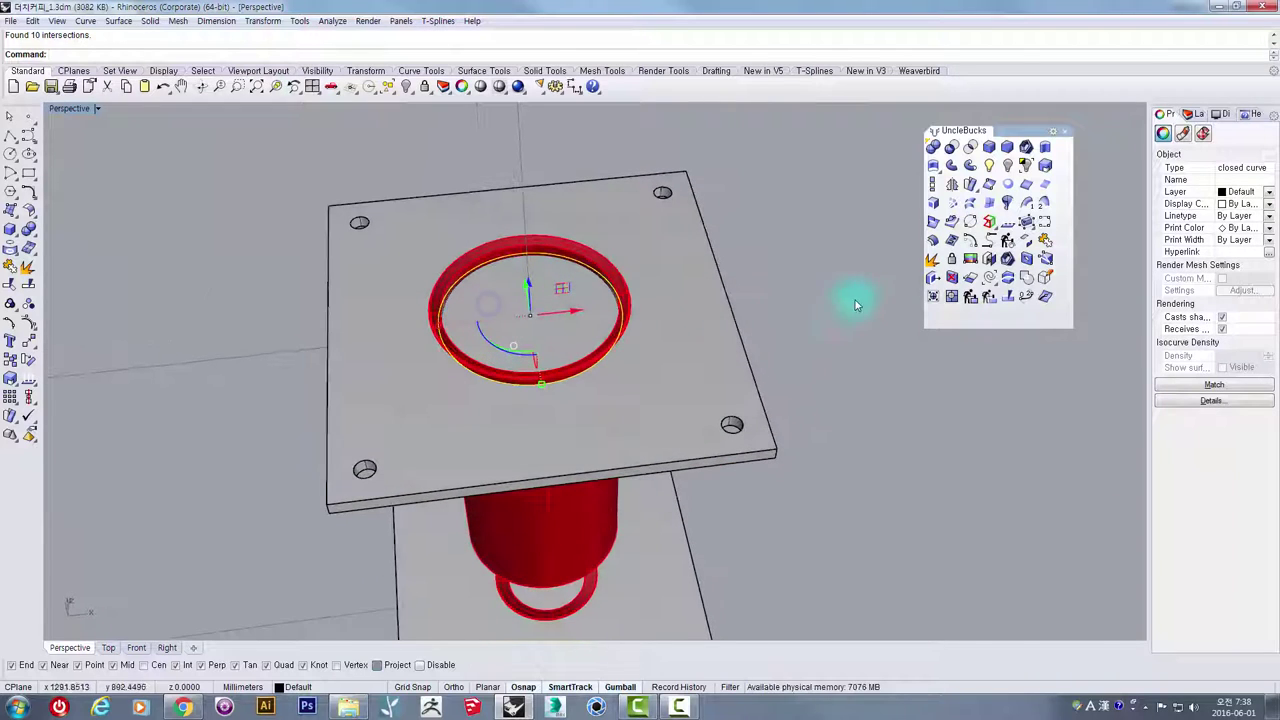
left_click(971, 241)
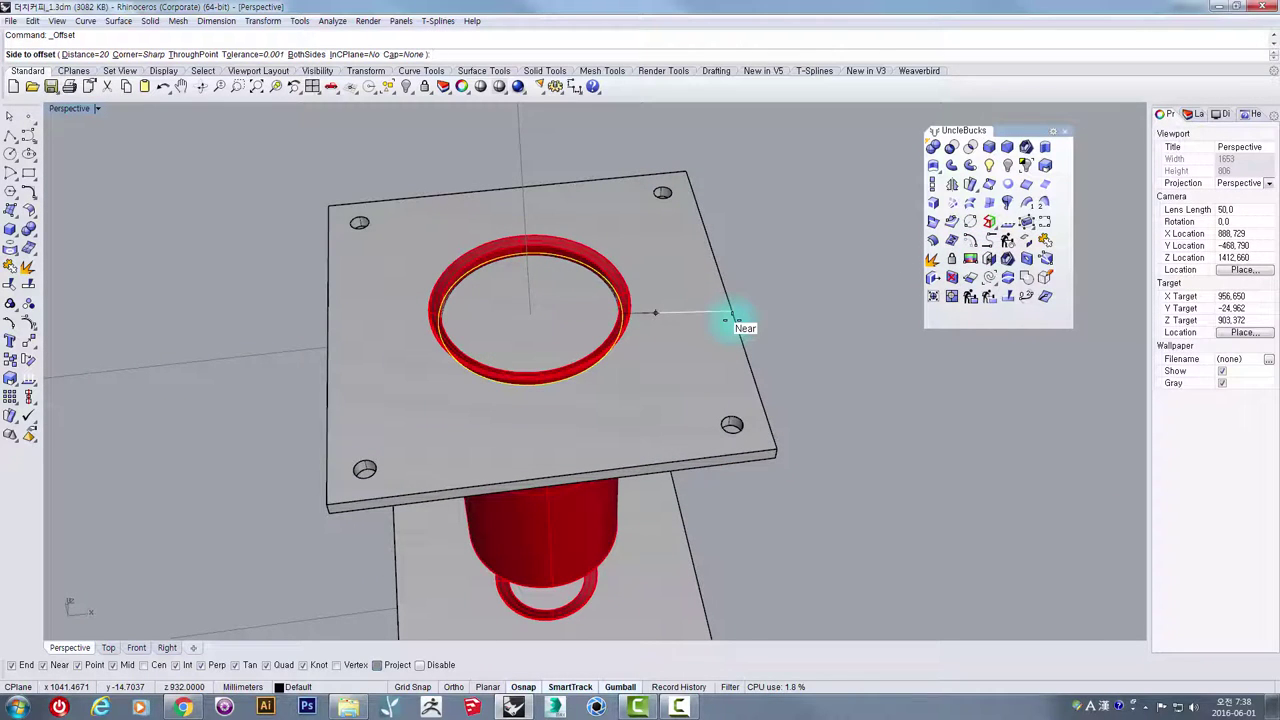
scroll(640, 335, "up", 6)
right_click_drag(636, 341, 636, 304)
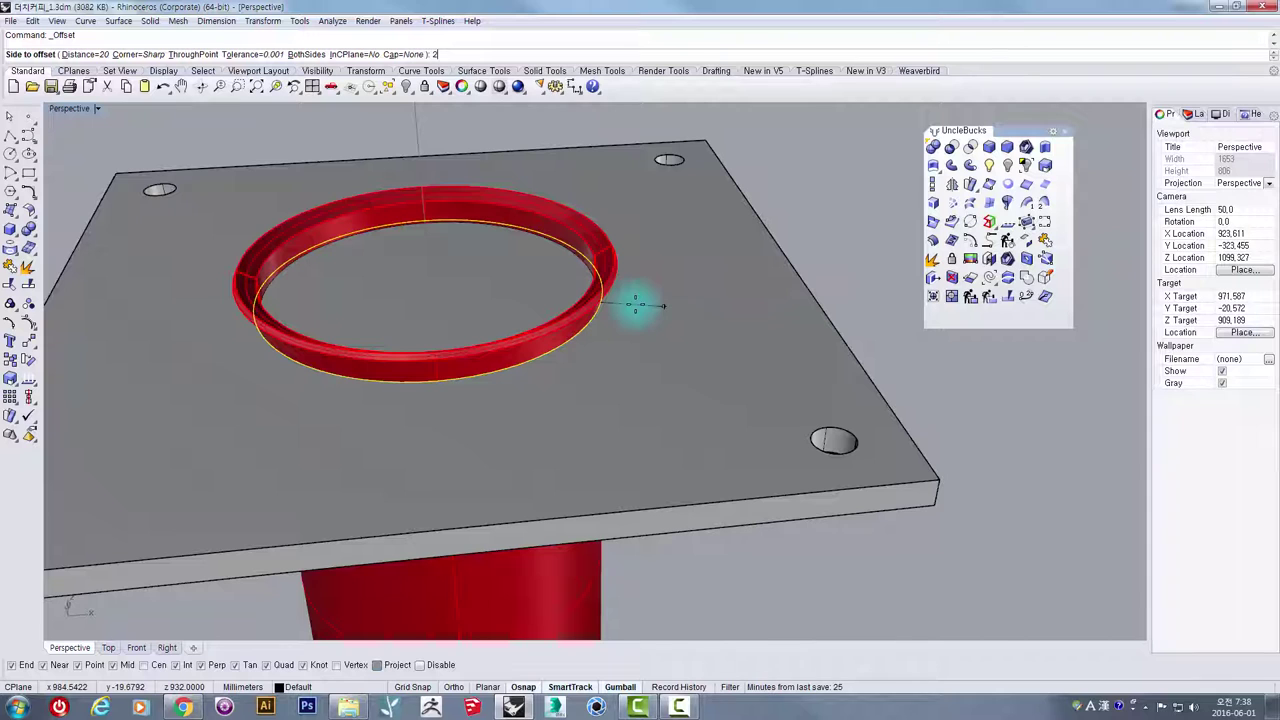
type("2")
key("Return")
left_click(634, 331)
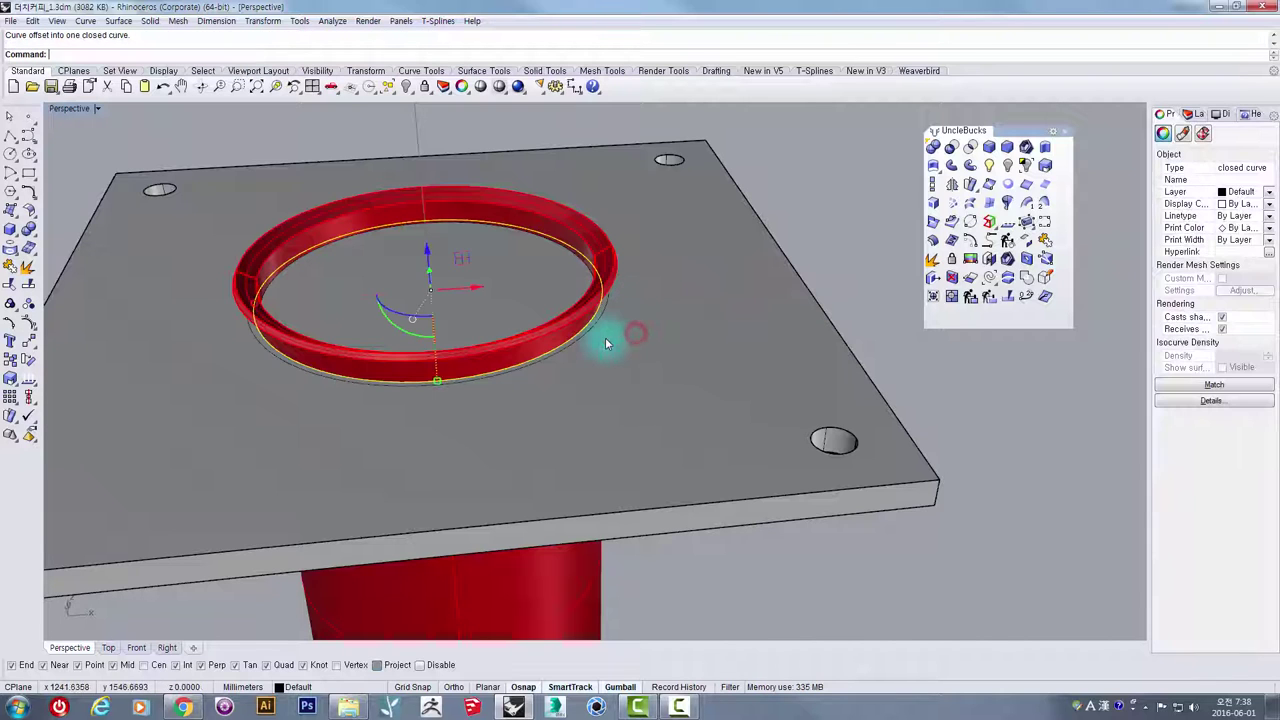
- Check the gap between the offset curve and the top cylinder's wall, and undo the offset
scroll(605, 334, "up", 5)
left_click(600, 302)
left_click(641, 341)
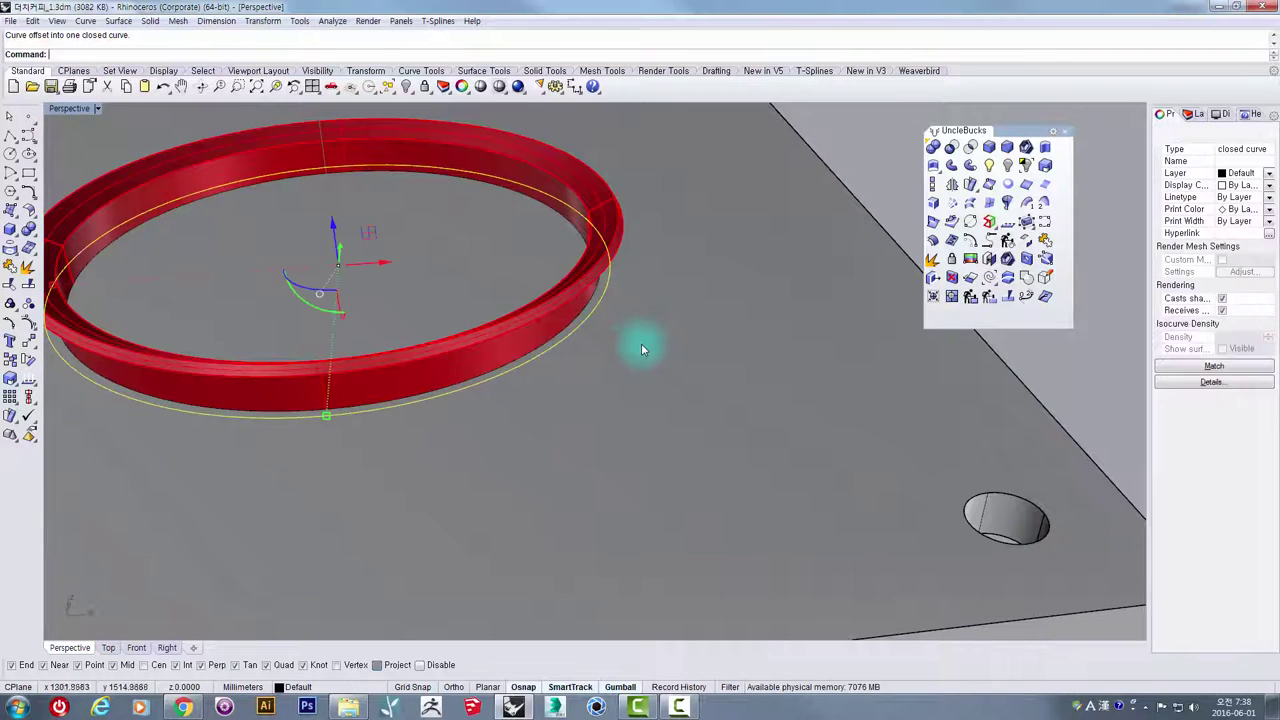
right_click_drag(641, 343, 598, 275)
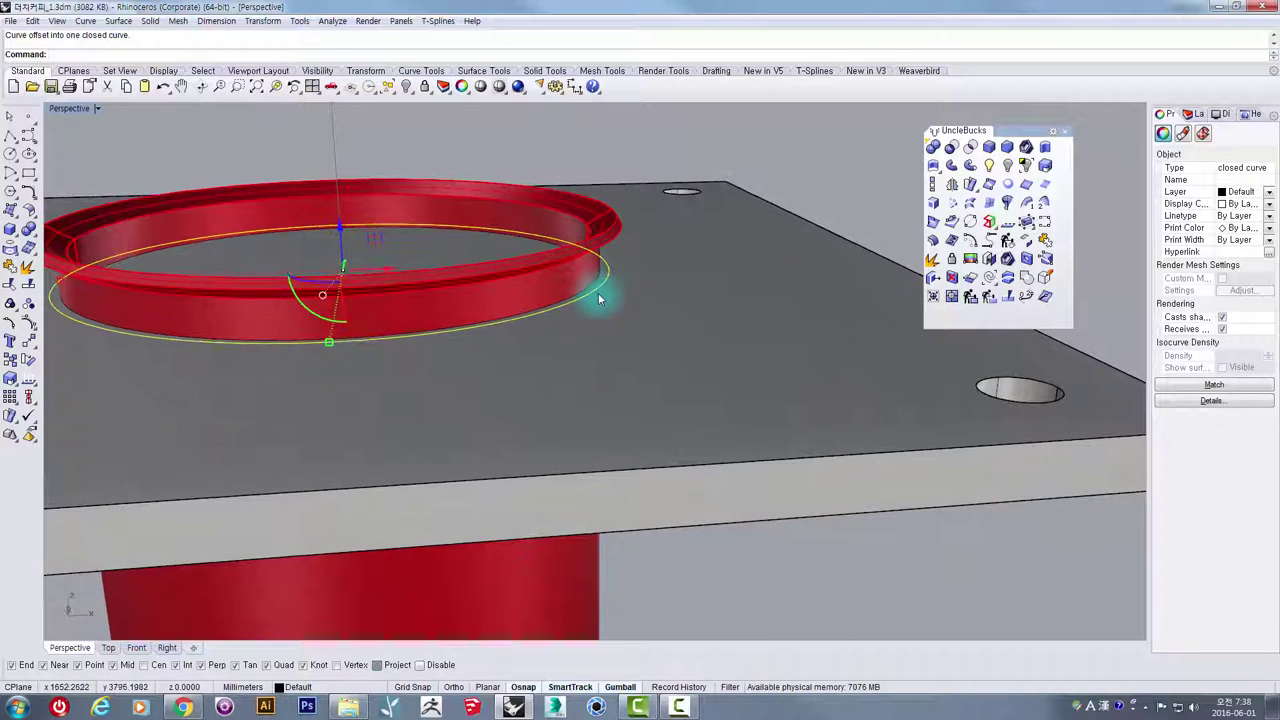
key("ctrl+z")
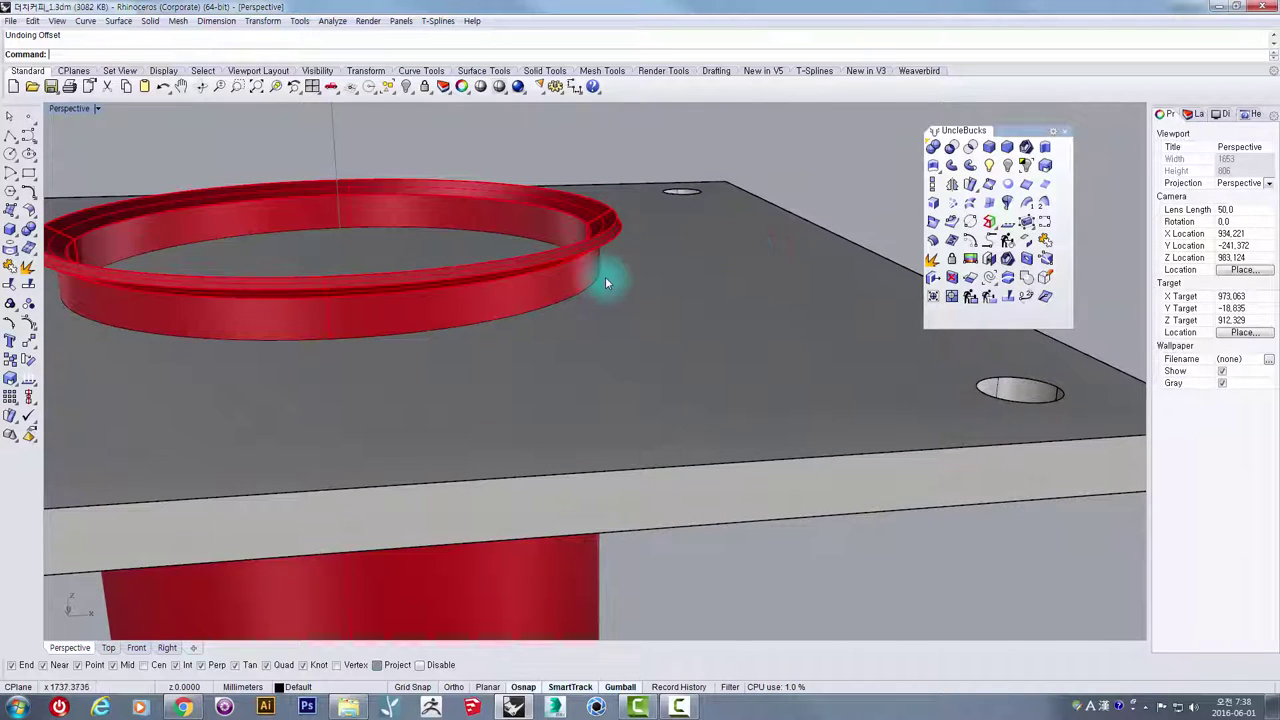
- Offset the cylinder's outer intersection curve on the topmost plate's upper face outward by 5 mm
left_click(598, 276)
left_click(649, 310)
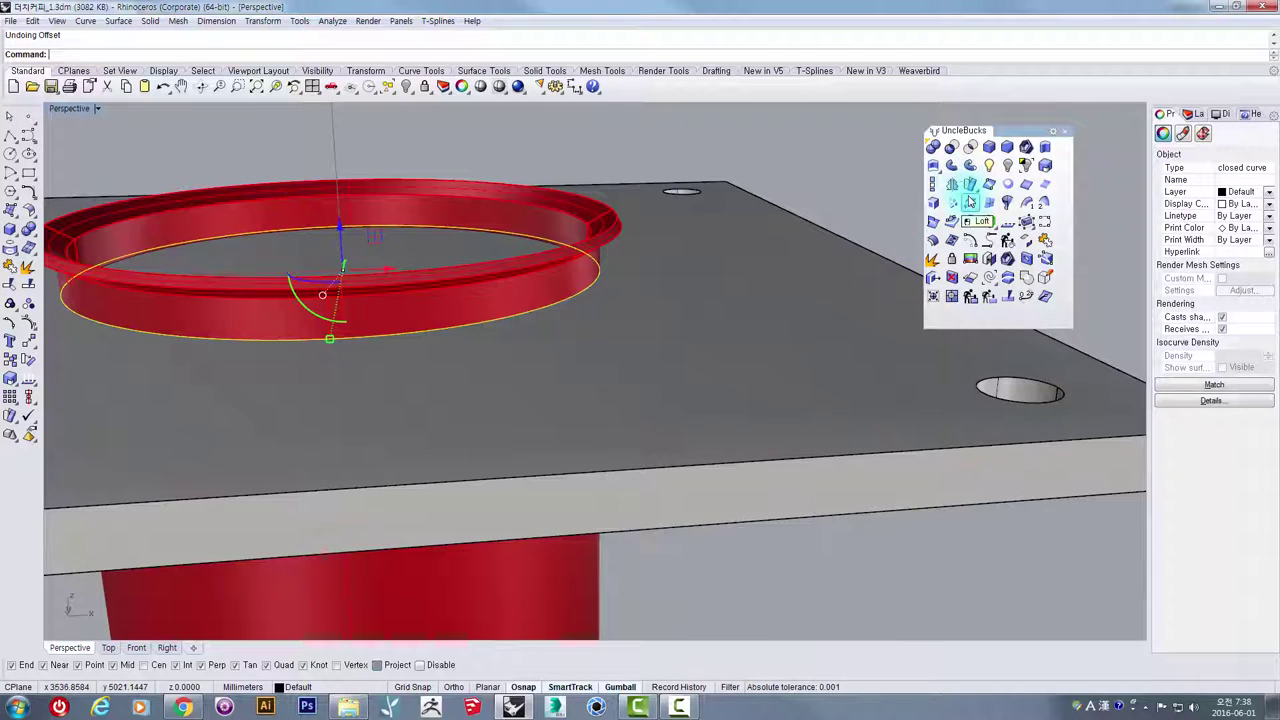
left_click(970, 240)
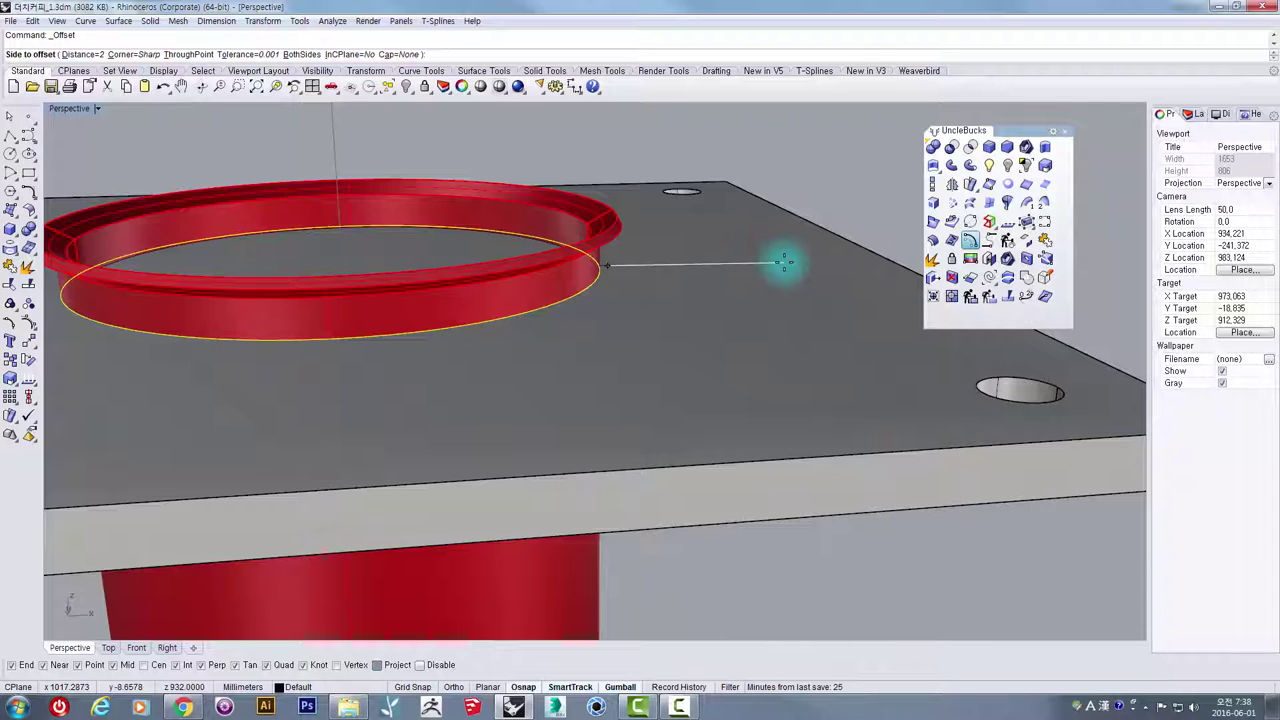
key("Return")
left_click(784, 262)
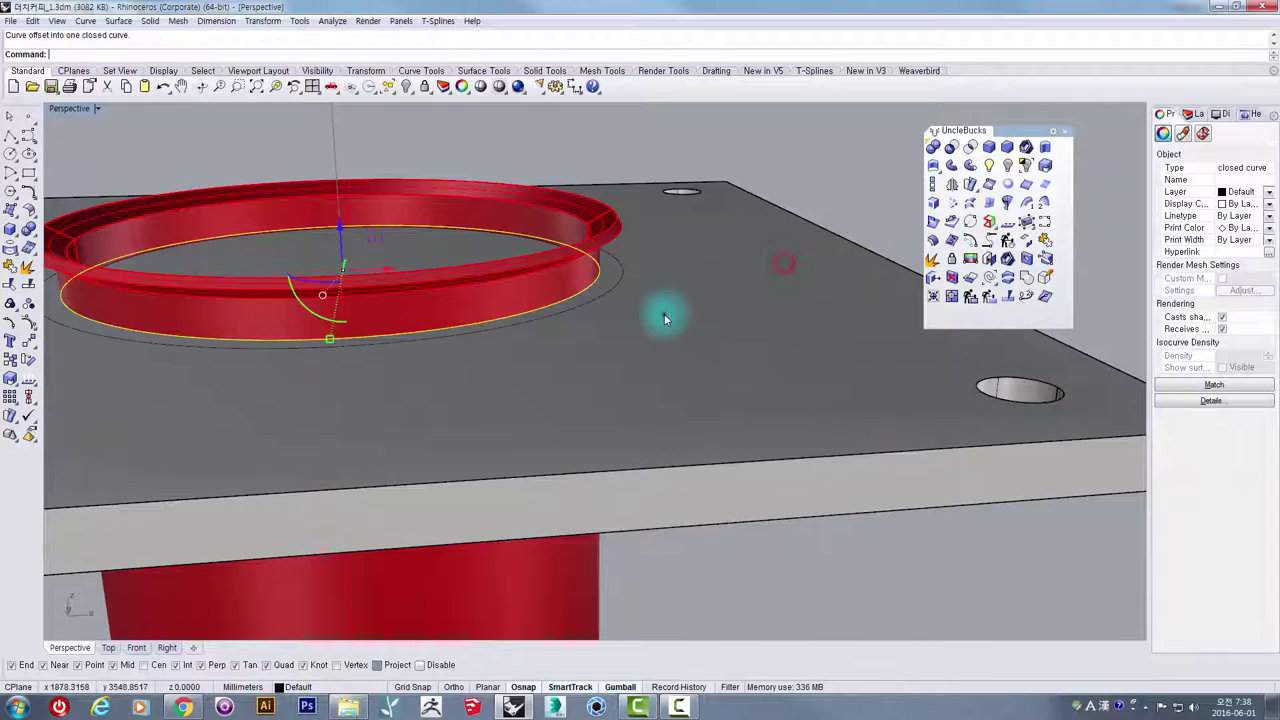
- Undo the 5 mm offset and offset the same intersection curve outward by a smaller distance
right_click_drag(664, 314, 623, 348)
scroll(621, 366, "down", 5)
scroll(620, 332, "up", 6)
right_click(652, 321)
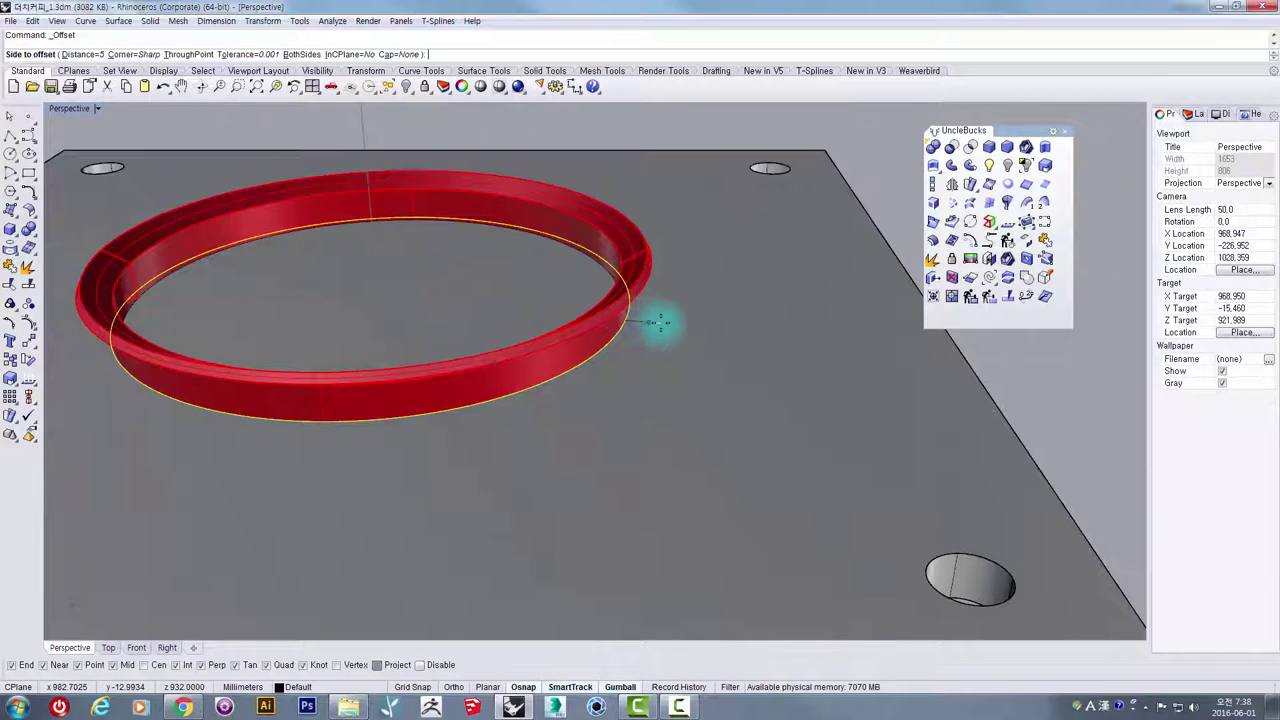
left_click(660, 321)
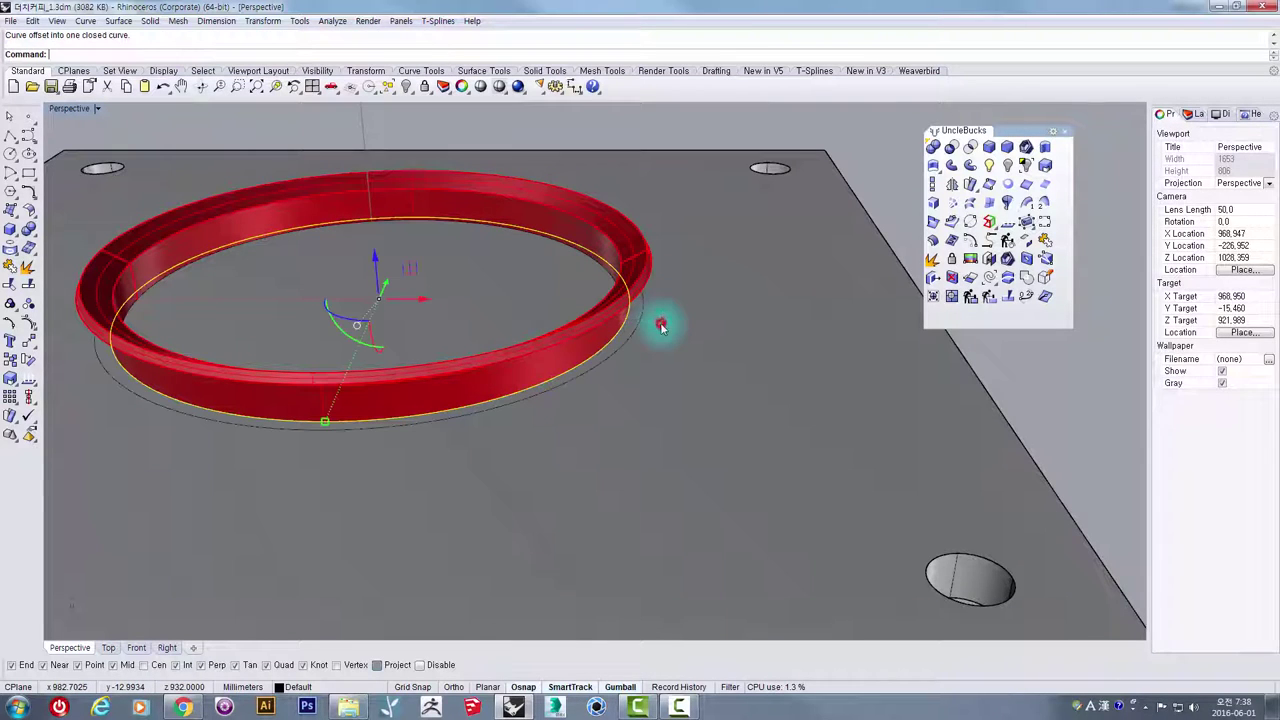
- Raise the offset curve above the cylinder's rim and extrude it downward as a solid through the topmost plate
left_click(631, 338)
scroll(630, 335, "down", 6)
right_click_drag(609, 369, 612, 326)
scroll(612, 326, "down", 5)
left_click_drag(527, 297, 550, 201)
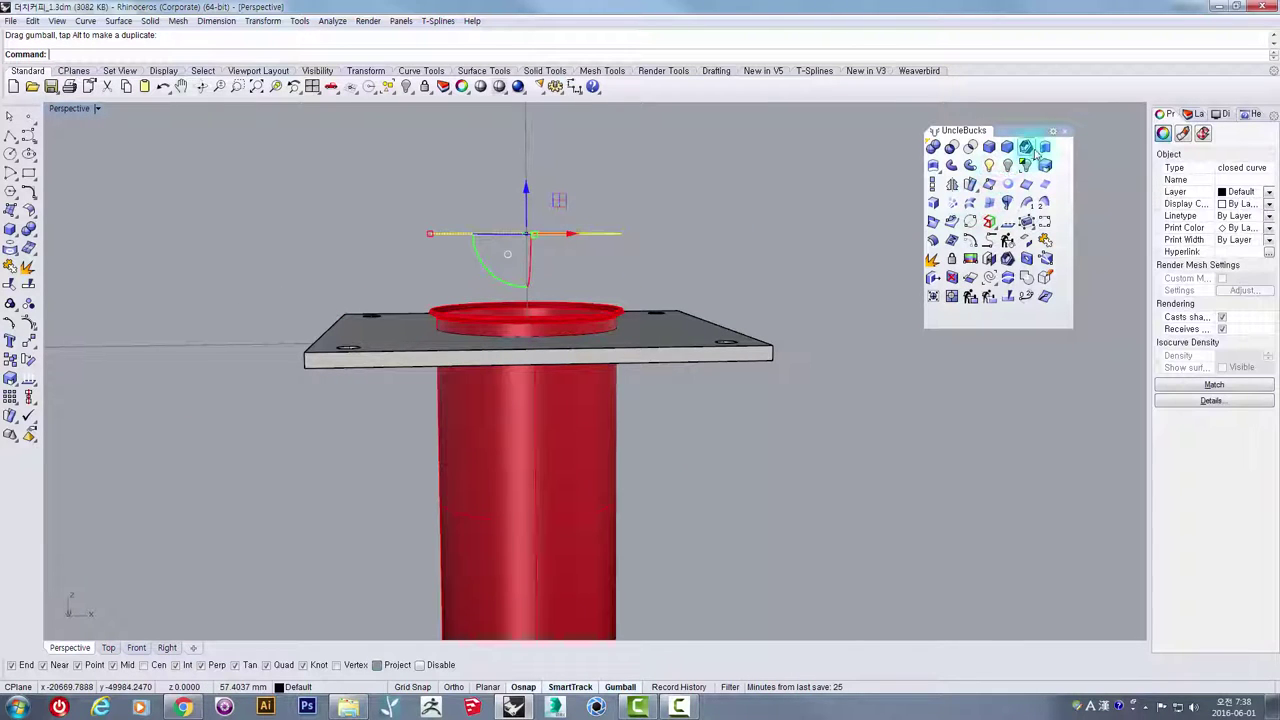
left_click(1043, 148)
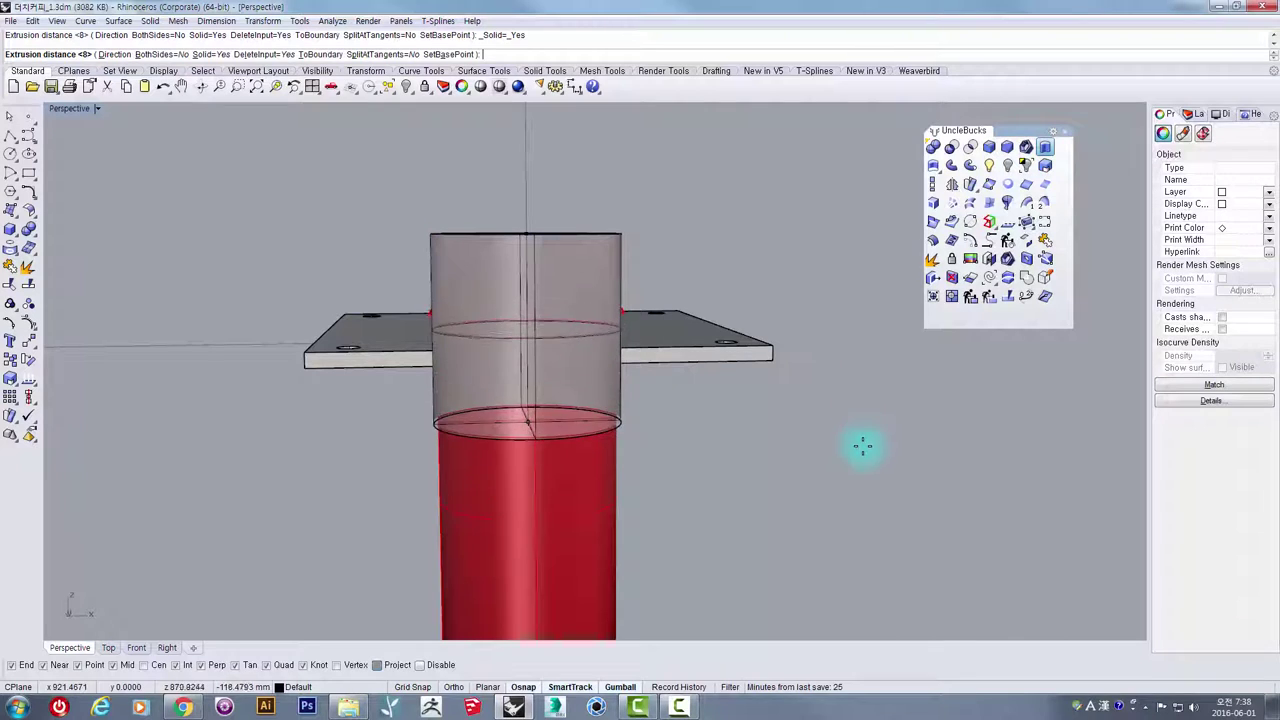
left_click(863, 514)
- Subtract the extruded cylinder from the topmost plate with a Boolean difference and inspect the gap around the red cylinder
right_click_drag(863, 514, 714, 417)
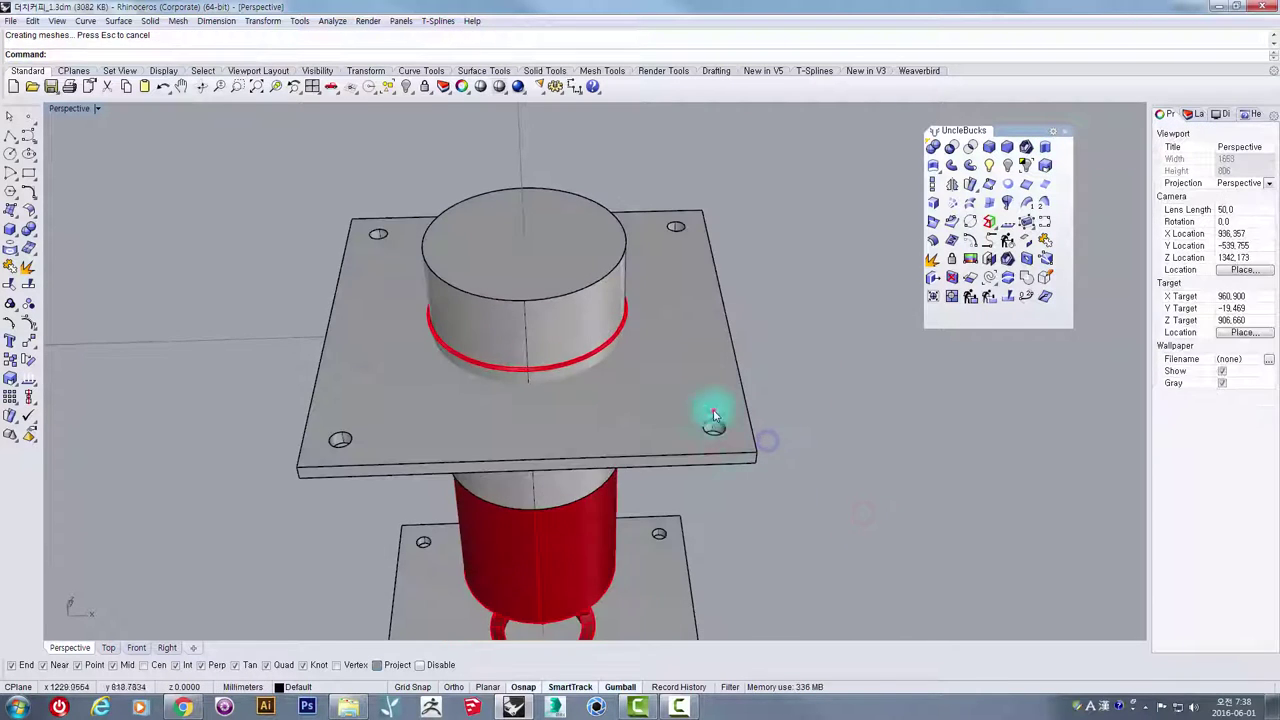
left_click(698, 372)
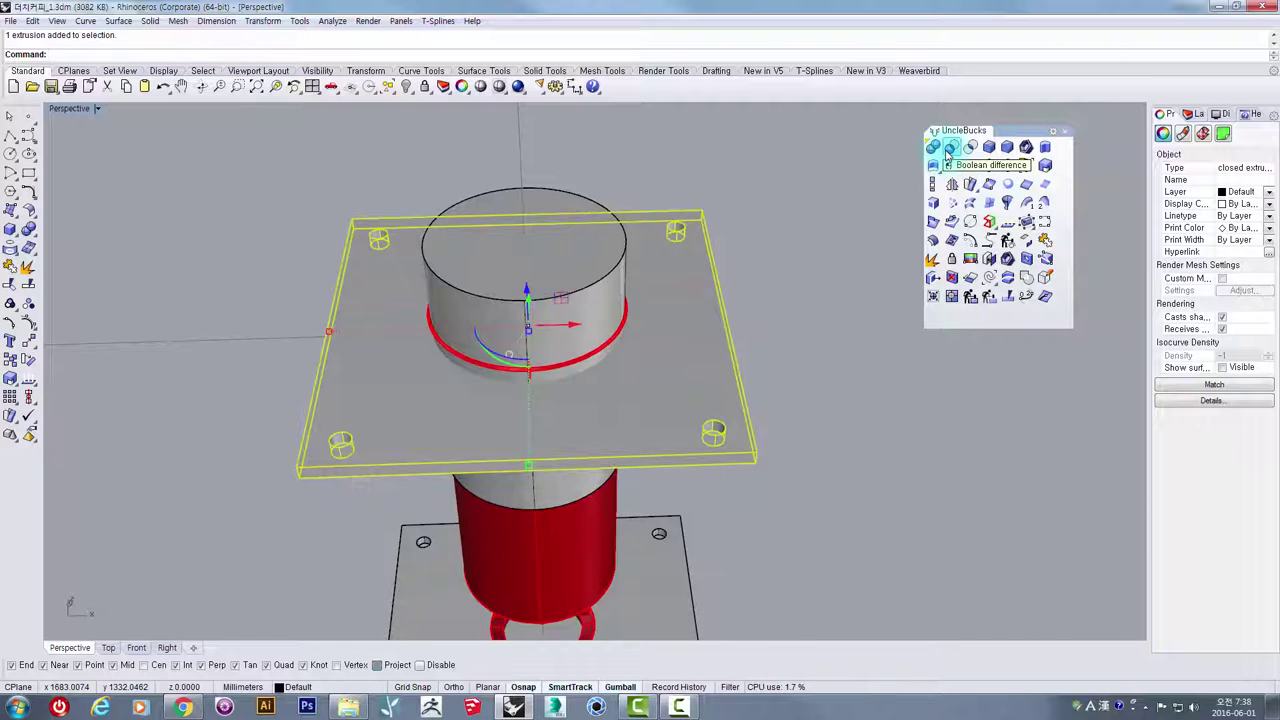
left_click(948, 150)
left_click(551, 194)
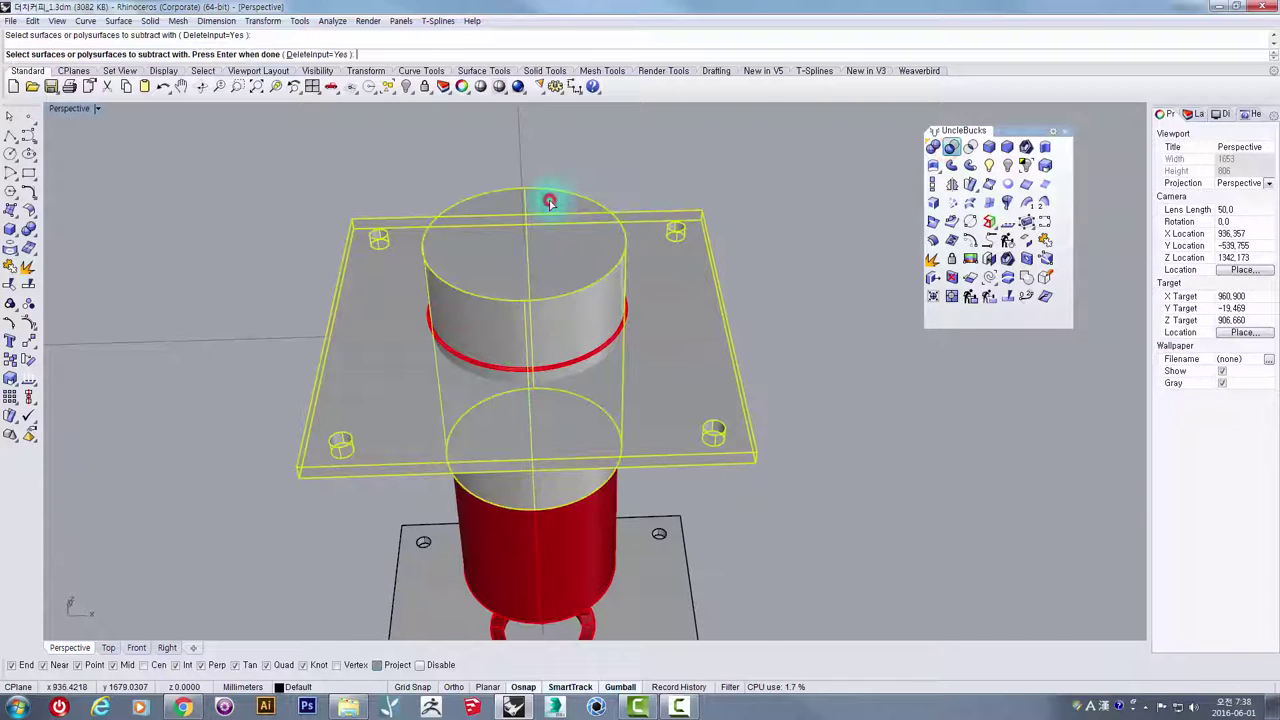
key("Return")
right_click_drag(531, 351, 546, 304)
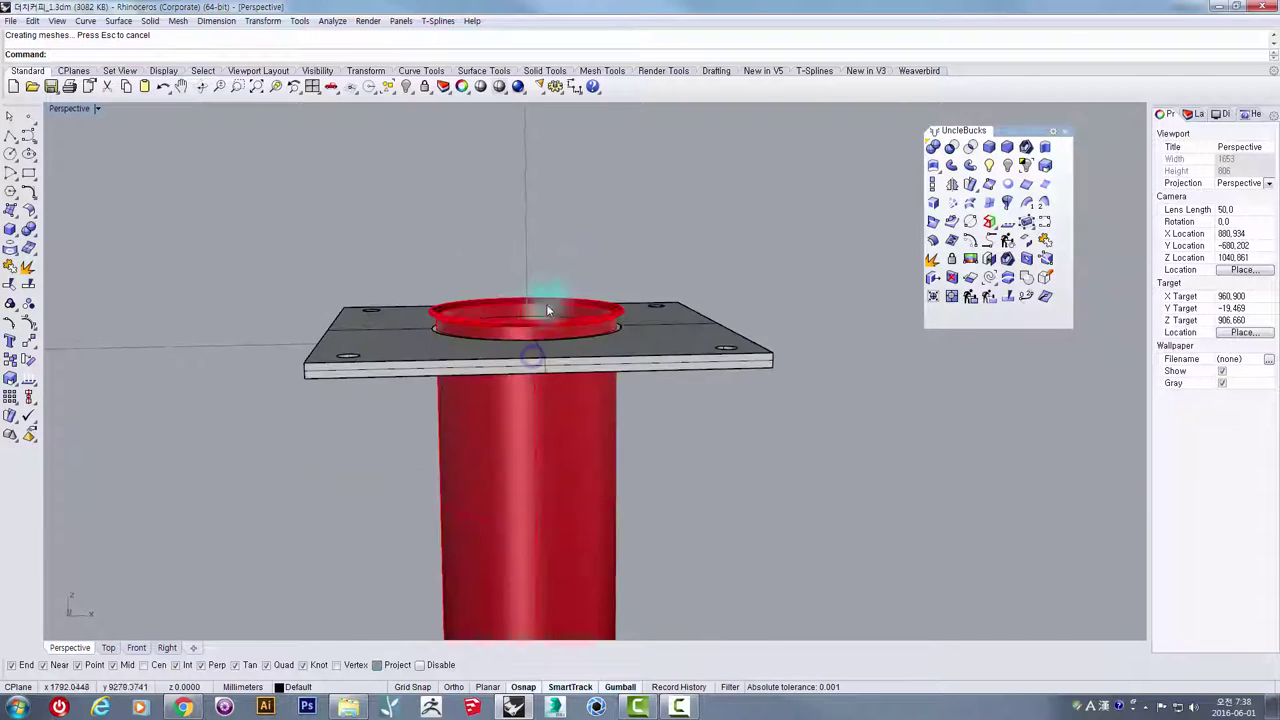
scroll(550, 314, "up", 7)
right_click_drag(666, 329, 649, 355)
scroll(617, 420, "down", 6)
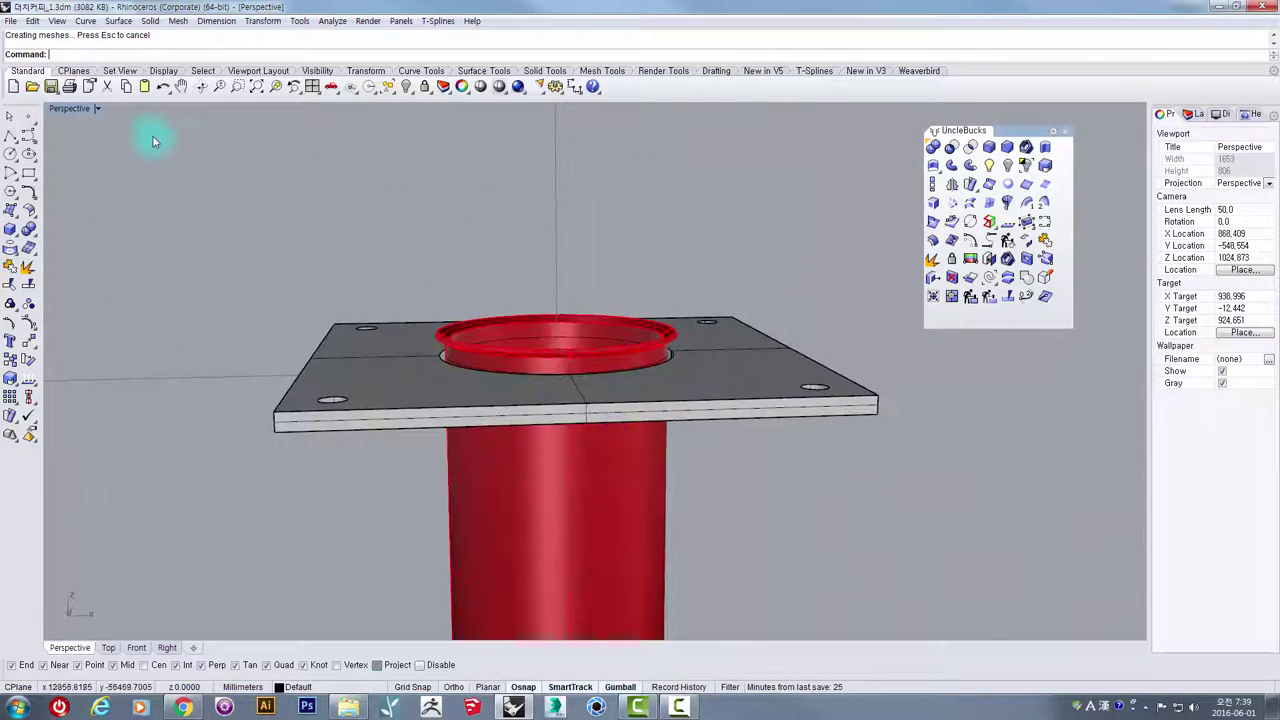
- Delete the four leftover curves around the topmost plate's hole
left_click(531, 448)
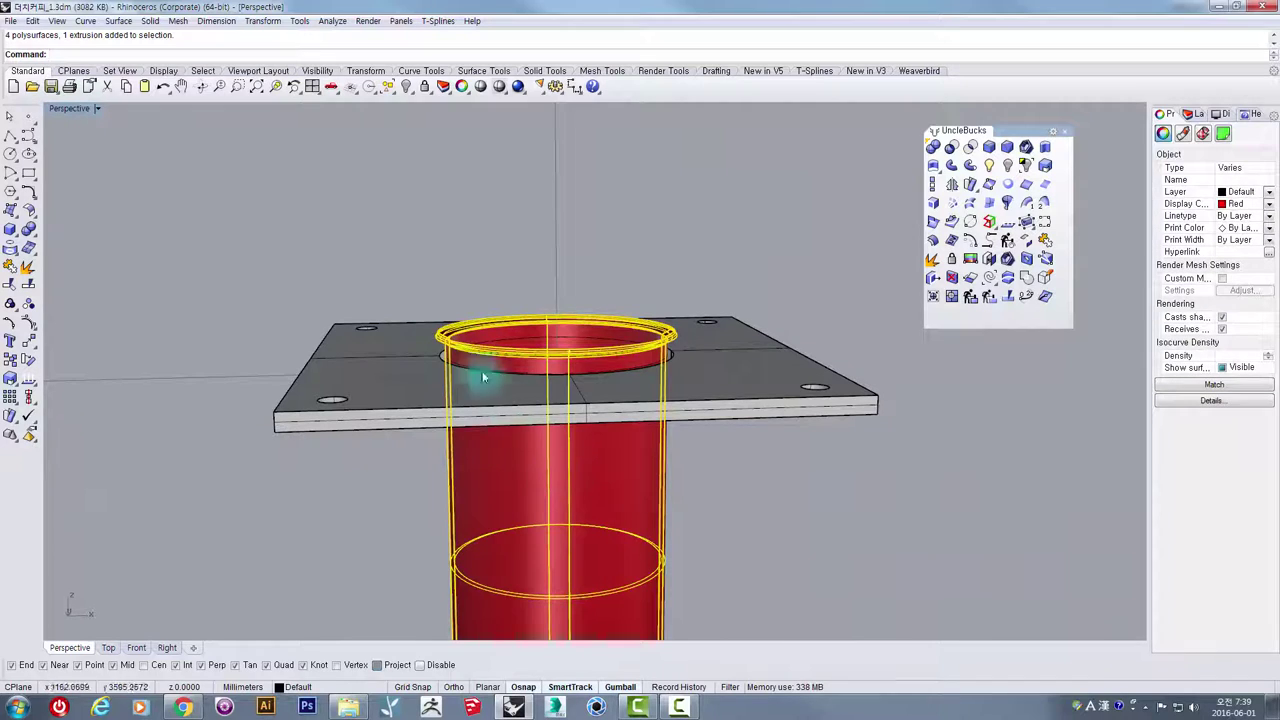
left_click_drag(391, 249, 763, 498)
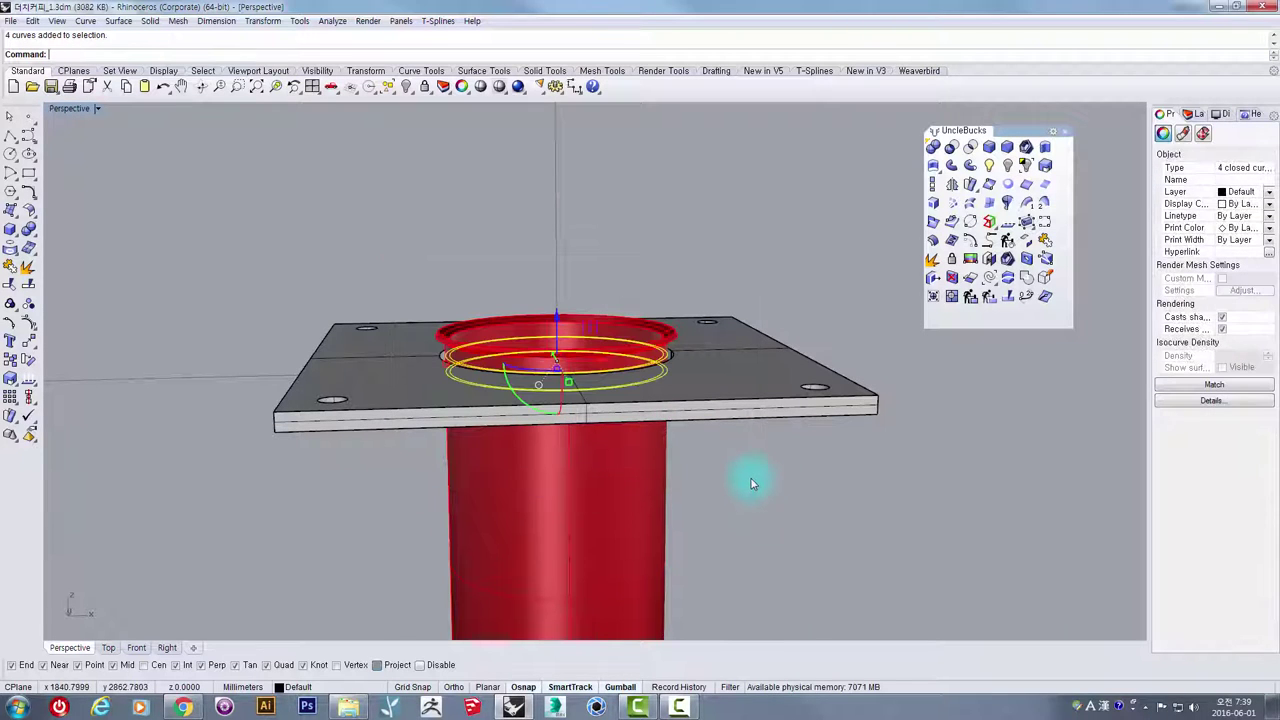
key("Delete")
right_click_drag(718, 476, 707, 519)
left_click(697, 440)
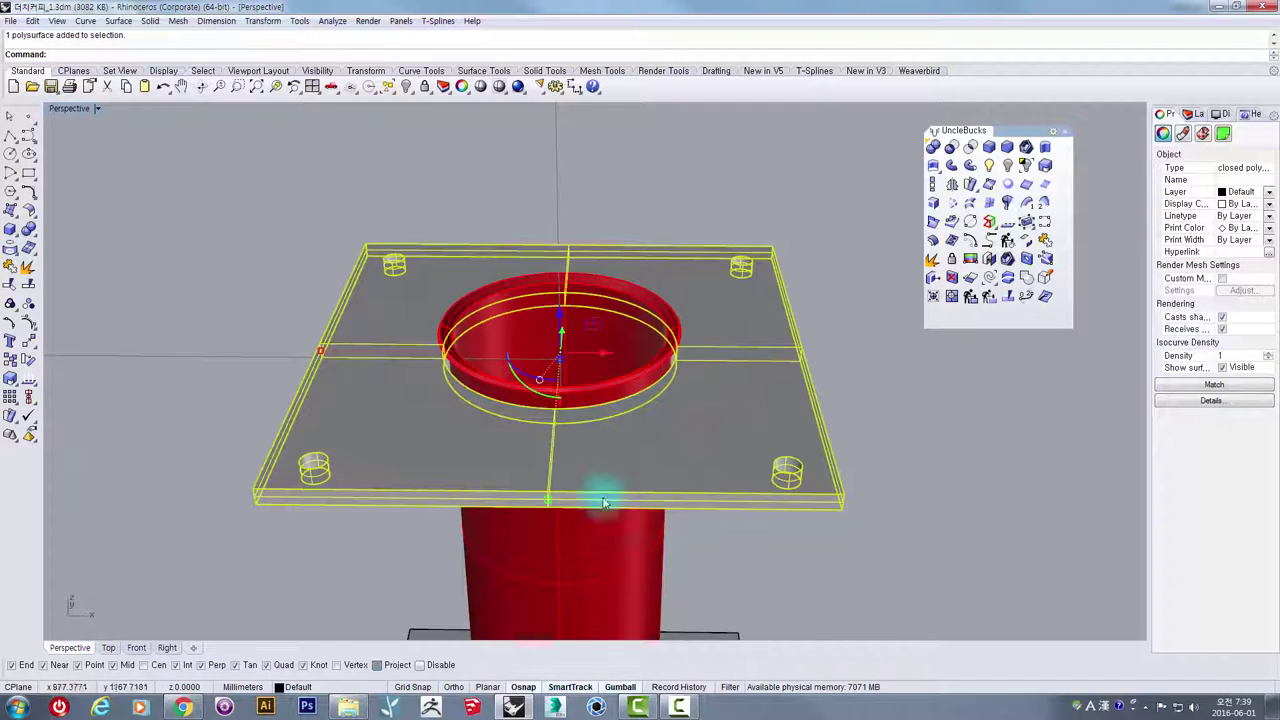
right_click_drag(603, 502, 581, 361)
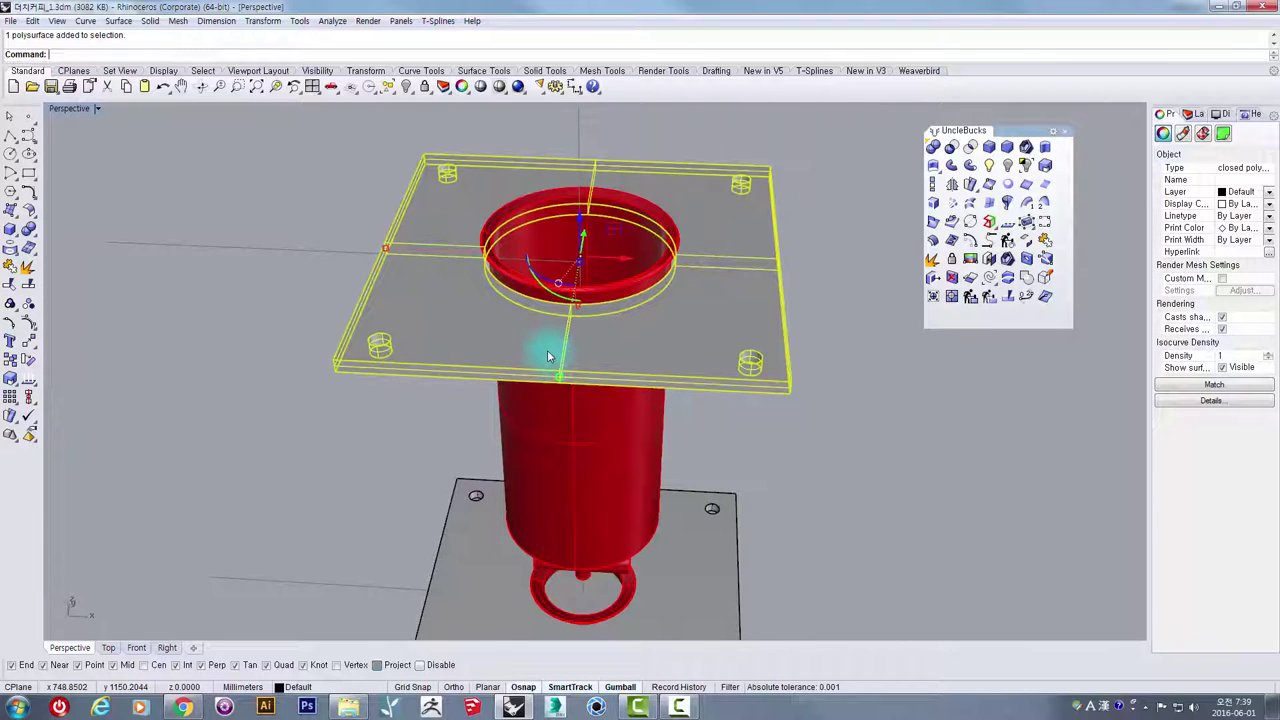
- Undo the curve deletion, plate cut, extrusion, offset and intersection curves, keeping the topmost plate's last move
key("ctrl+z")
key("ctrl+z")
key("ctrl+z")
key("ctrl+z")
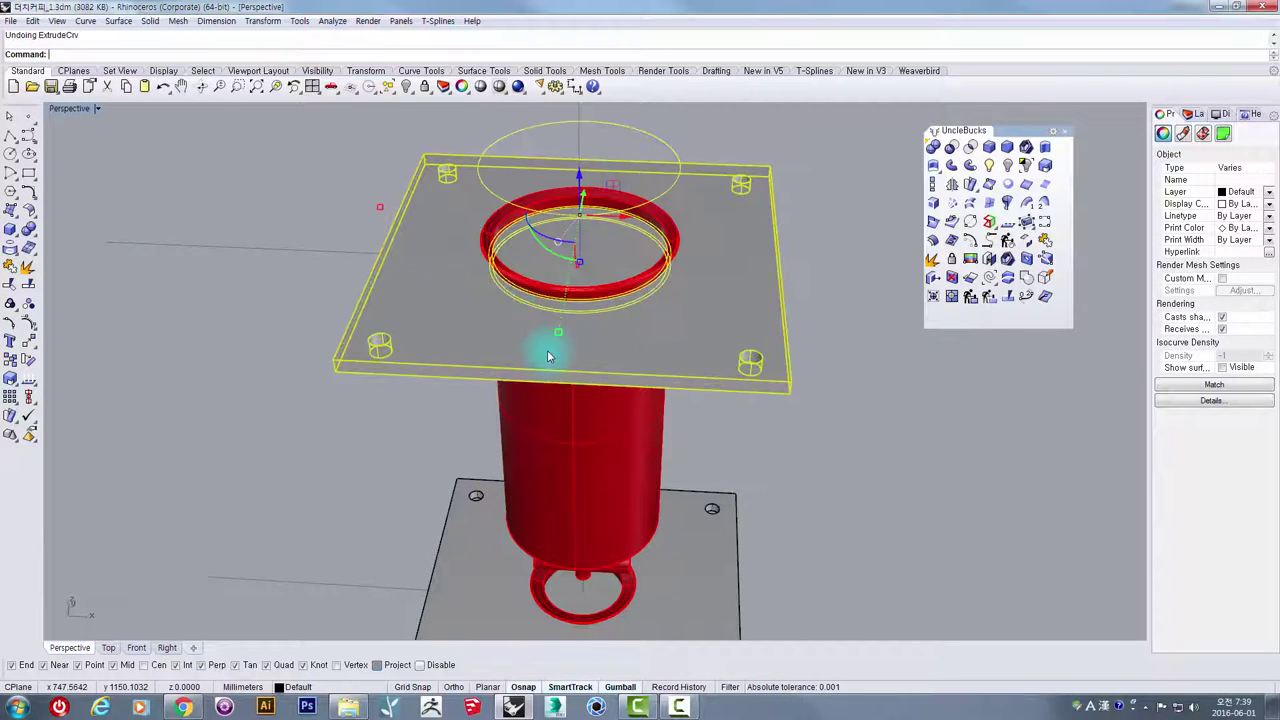
key("ctrl+z")
key("ctrl+z")
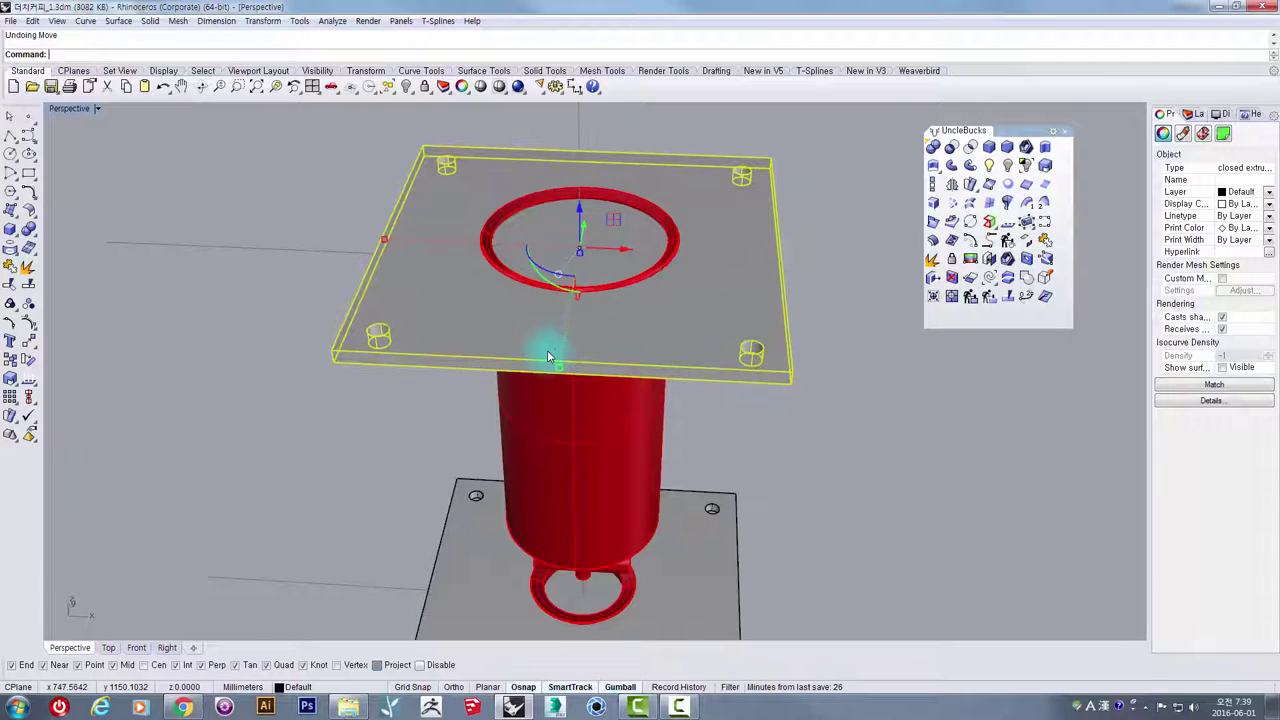
key("ctrl+y")
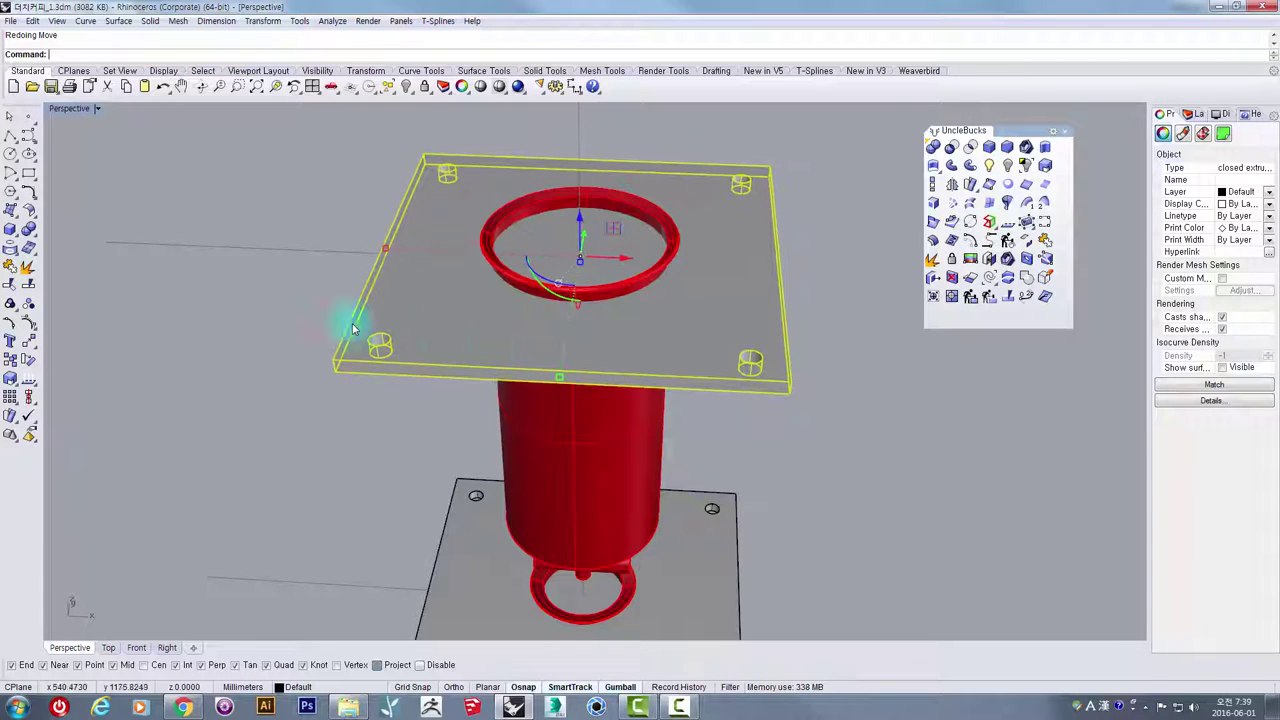
- Draw a circle of 58 mm radius in the front view, centred on the top cylinder's axis just below the topmost plate
left_click(204, 176)
double_click(57, 110)
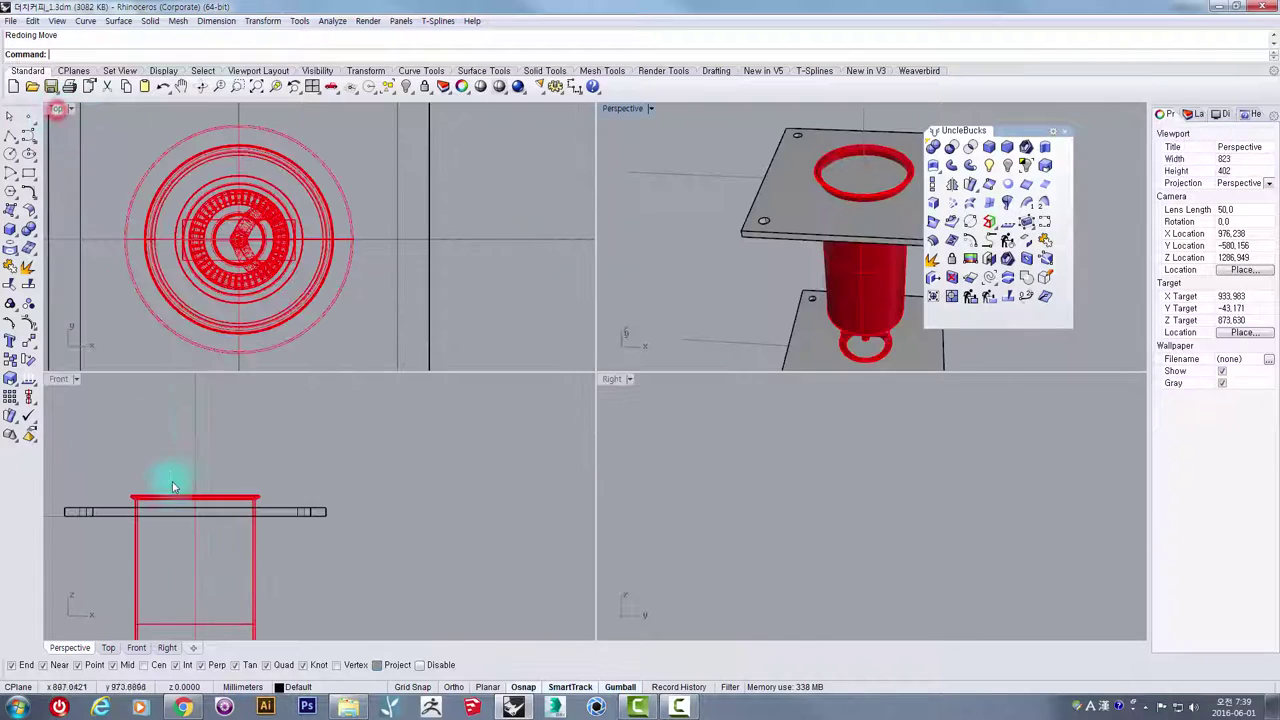
double_click(55, 373)
right_click_drag(256, 398, 266, 414)
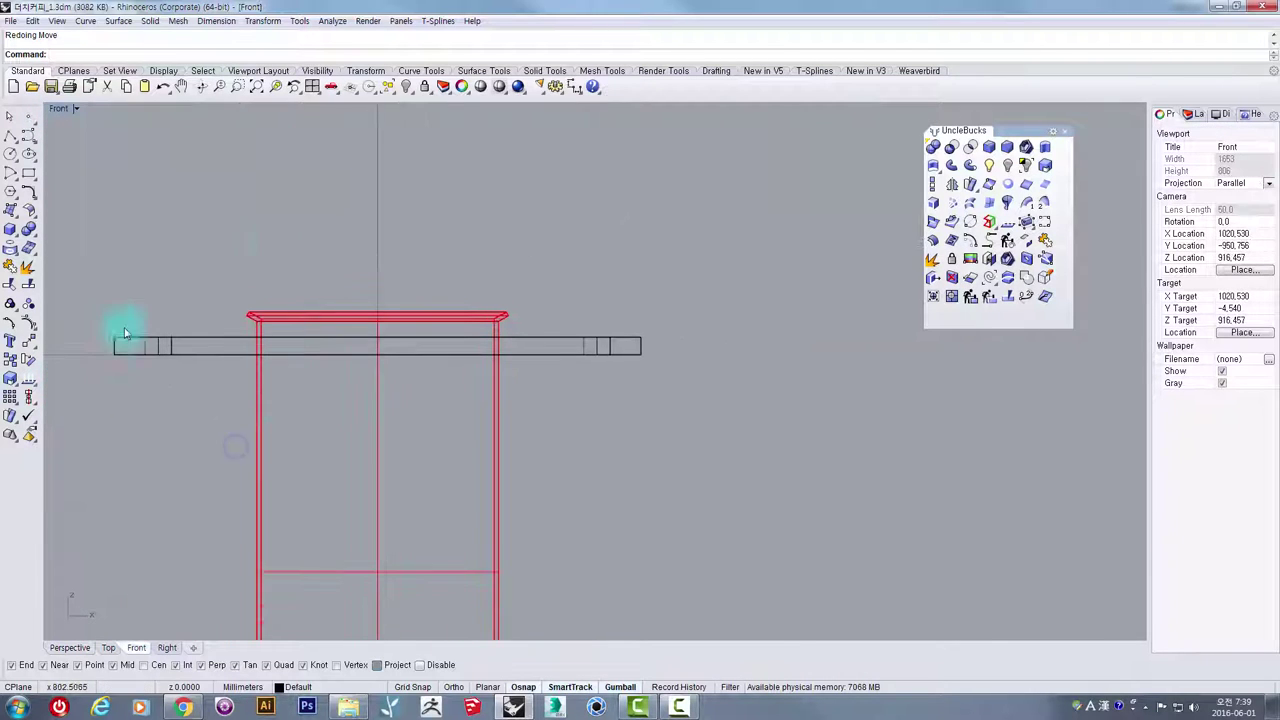
left_click(9, 157)
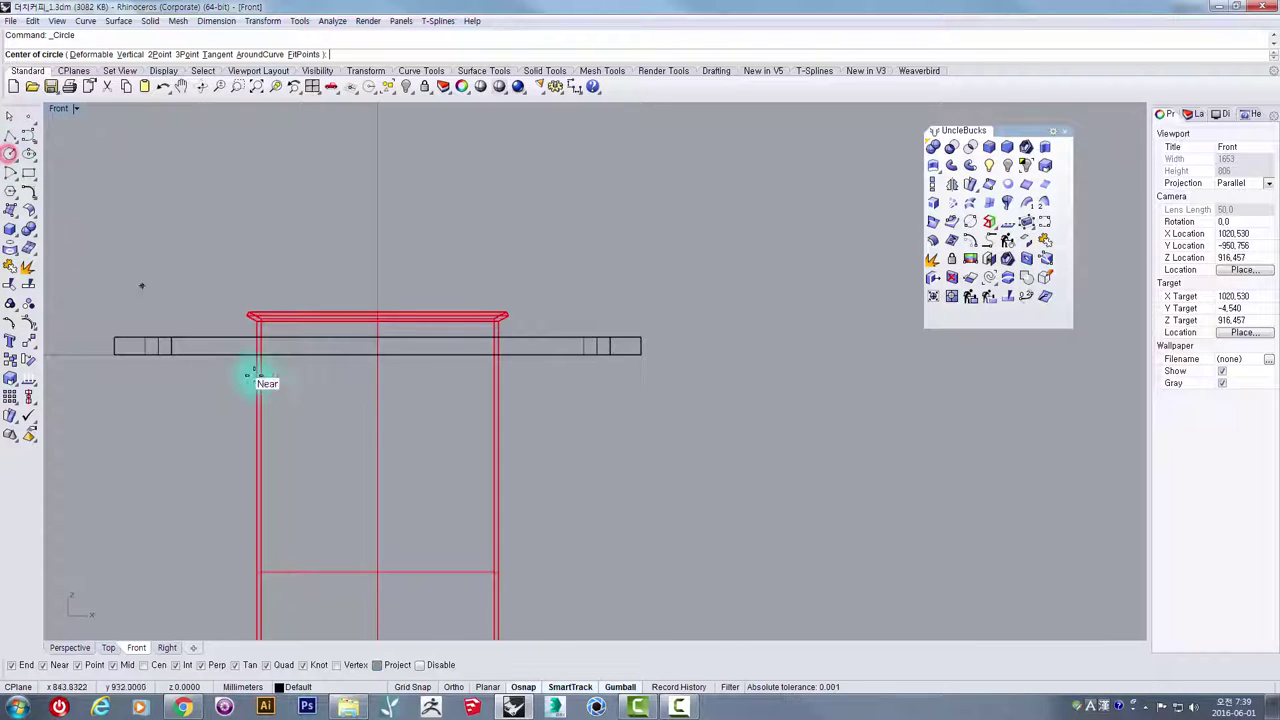
left_click(377, 380)
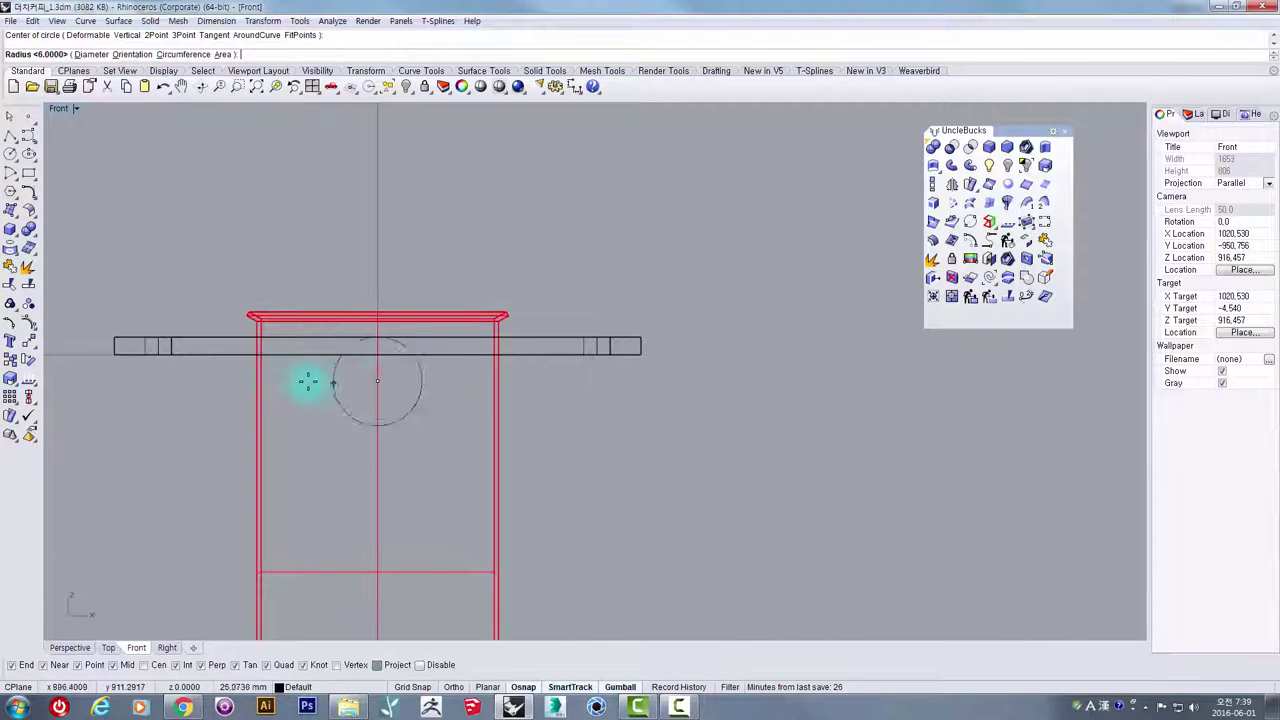
scroll(229, 374, "up", 4)
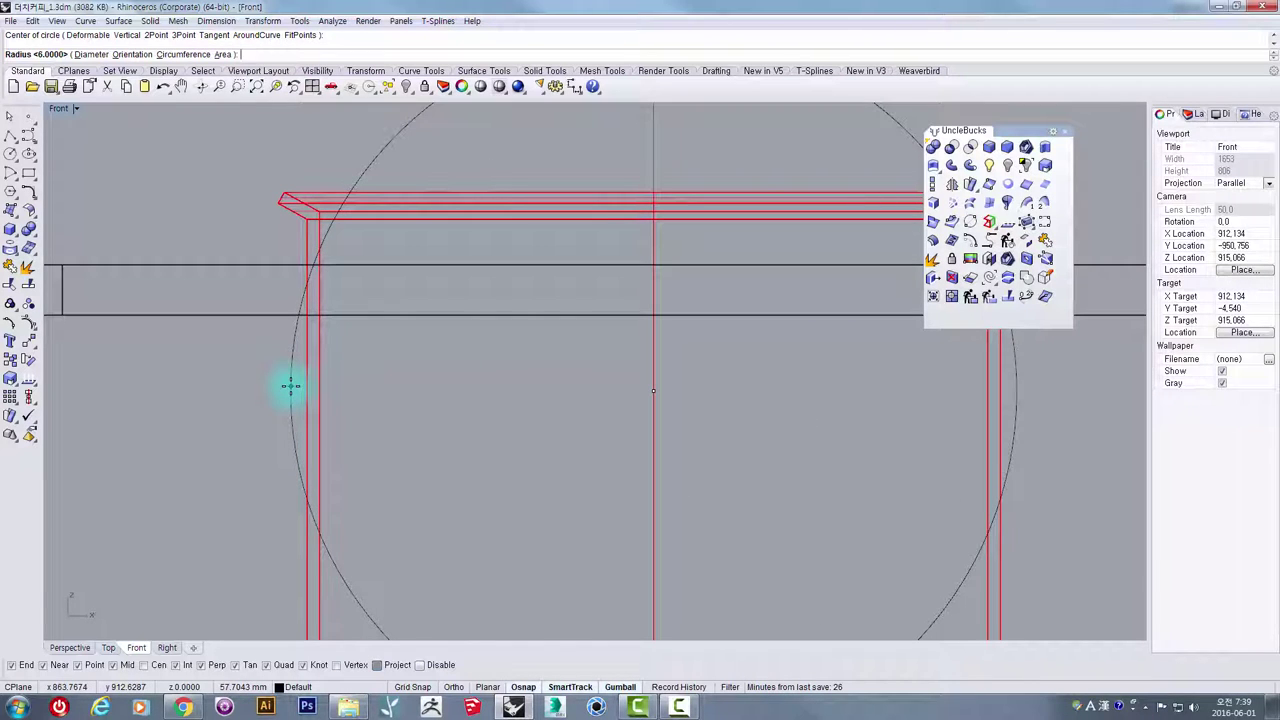
key("Return")
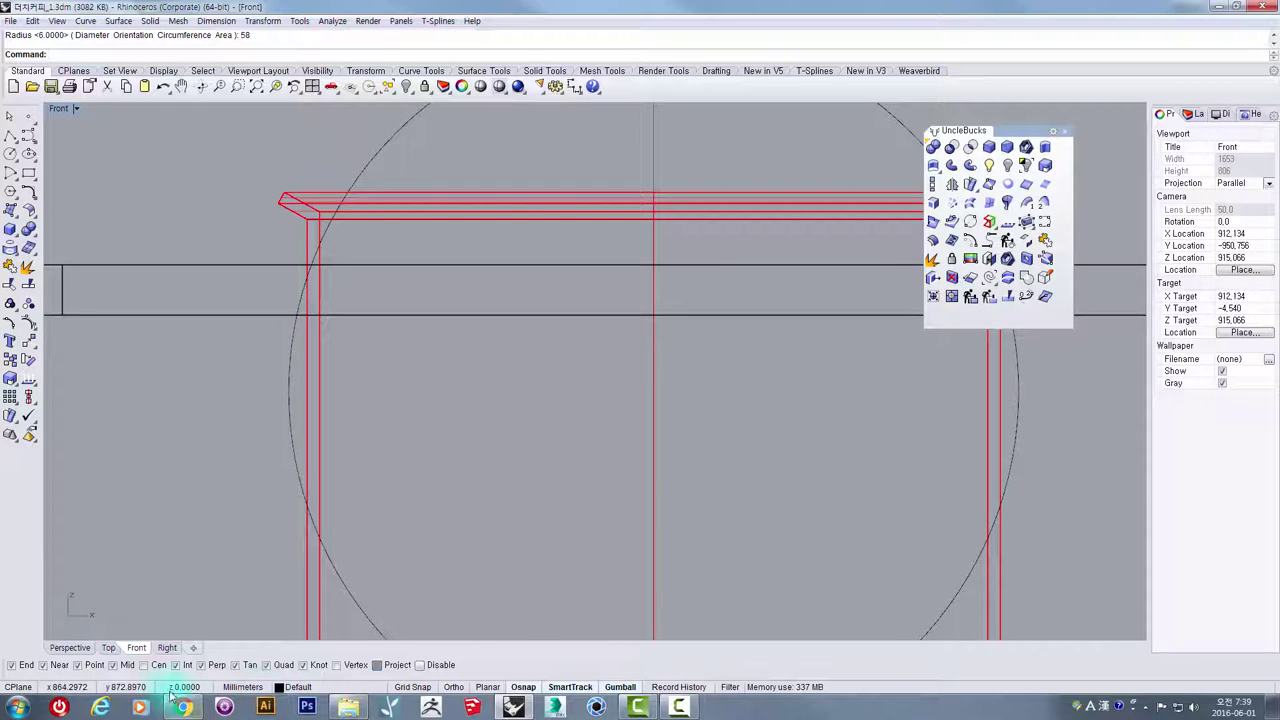
- Rotate the 58 mm radius circle in the perspective view so it lies horizontally around the top cylinder
scroll(403, 469, "down", 3)
left_click(481, 257)
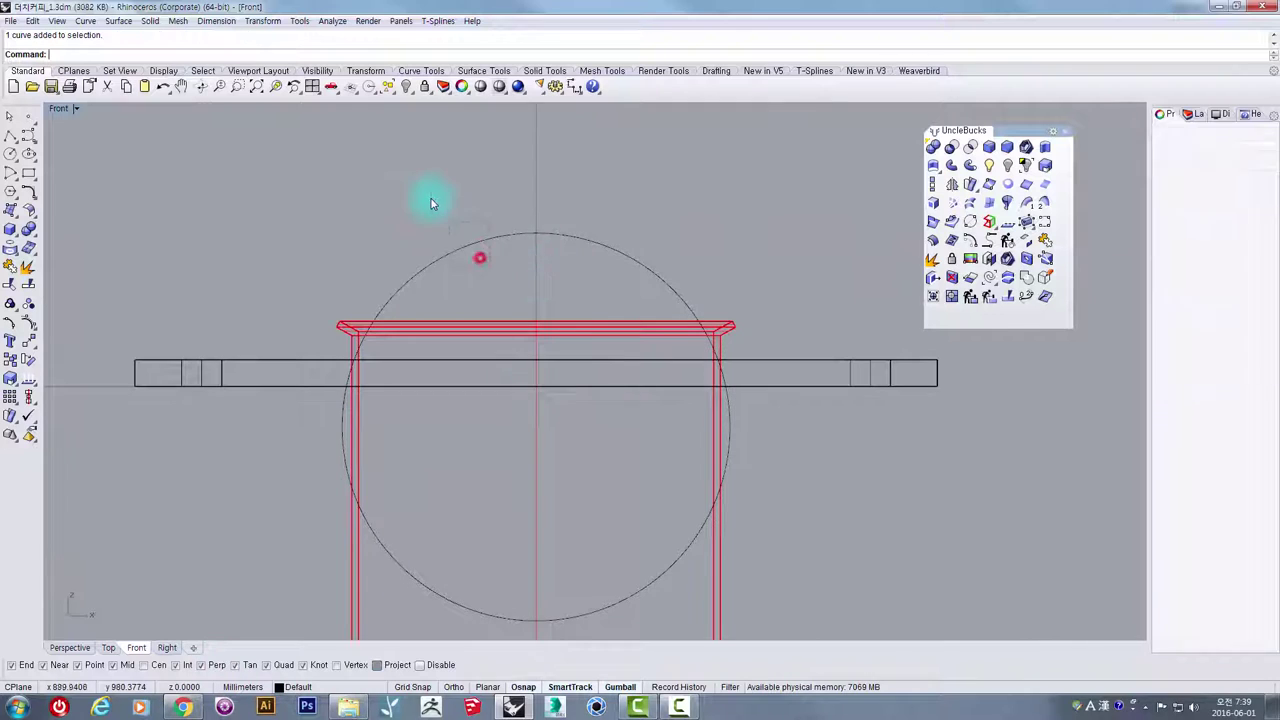
double_click(60, 108)
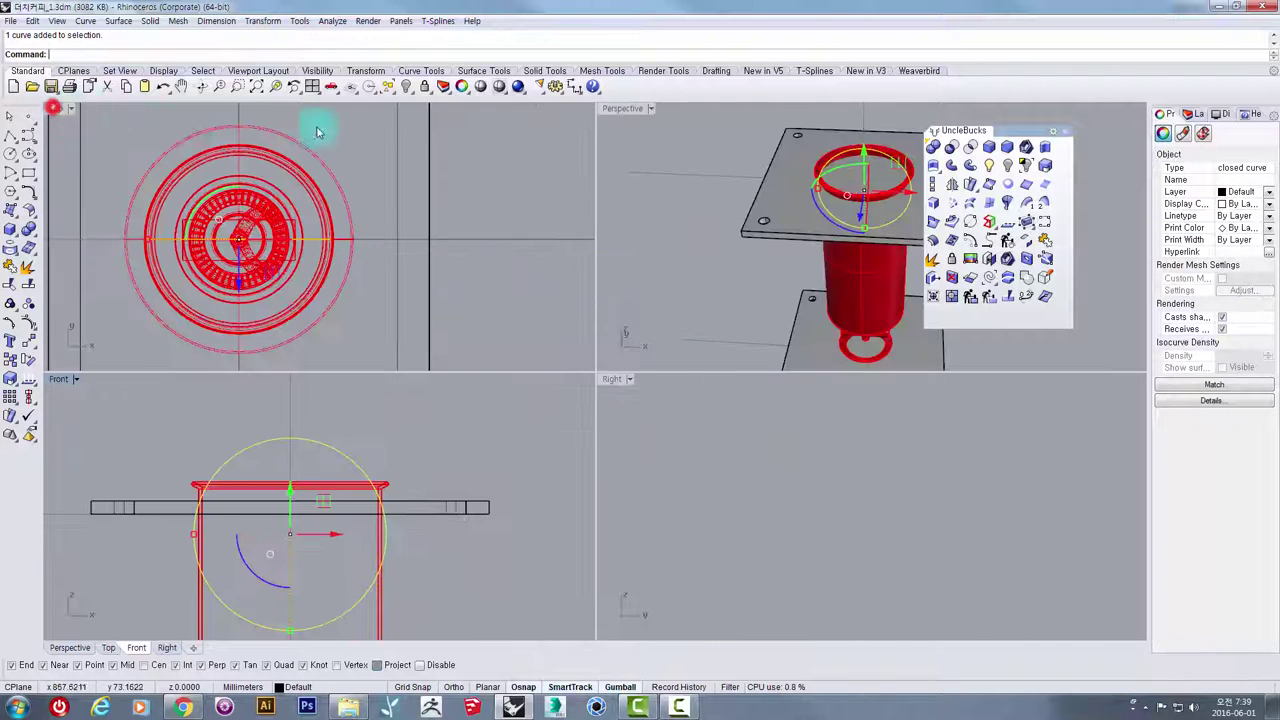
double_click(620, 110)
right_click_drag(606, 287, 523, 320)
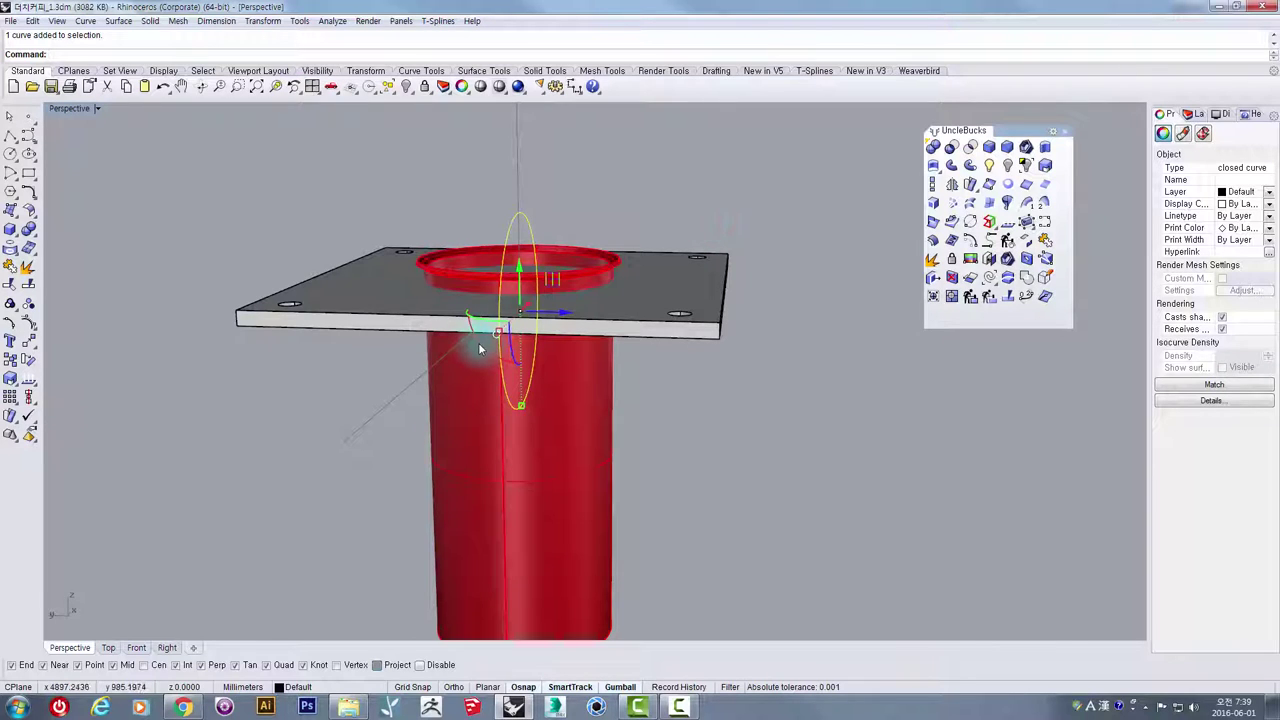
left_click_drag(480, 349, 531, 378)
- Extrude the horizontal circle upward as a solid through the topmost plate and past the cylinder's rim
right_click_drag(517, 269, 637, 320)
left_click(1044, 148)
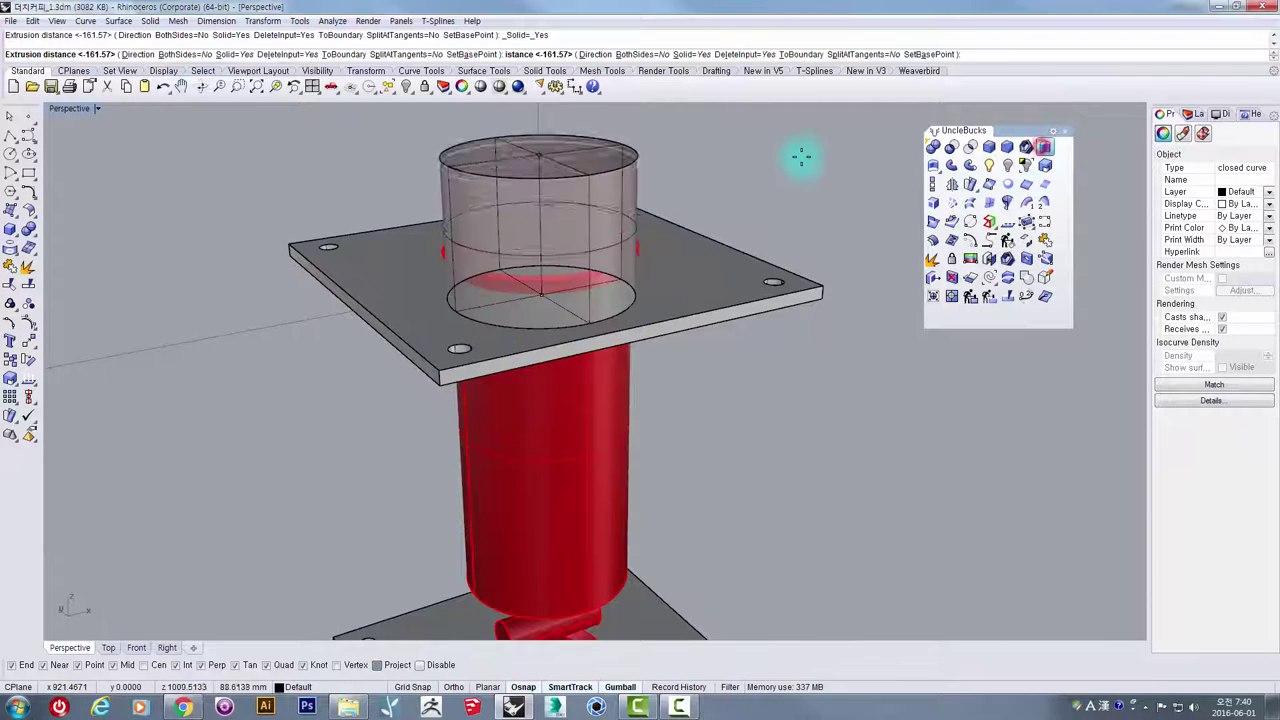
right_click(796, 143)
- Cut the extruded cylinder out of the topmost plate with a Boolean difference
left_click(714, 257)
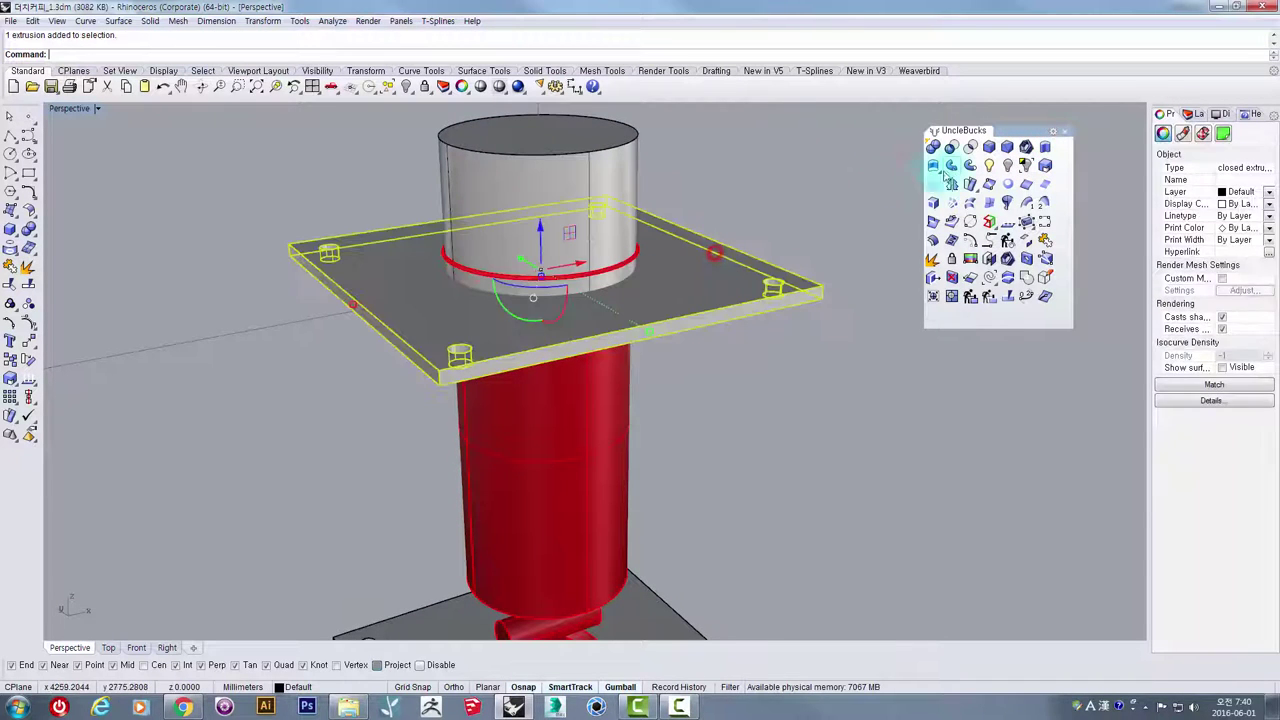
left_click(951, 148)
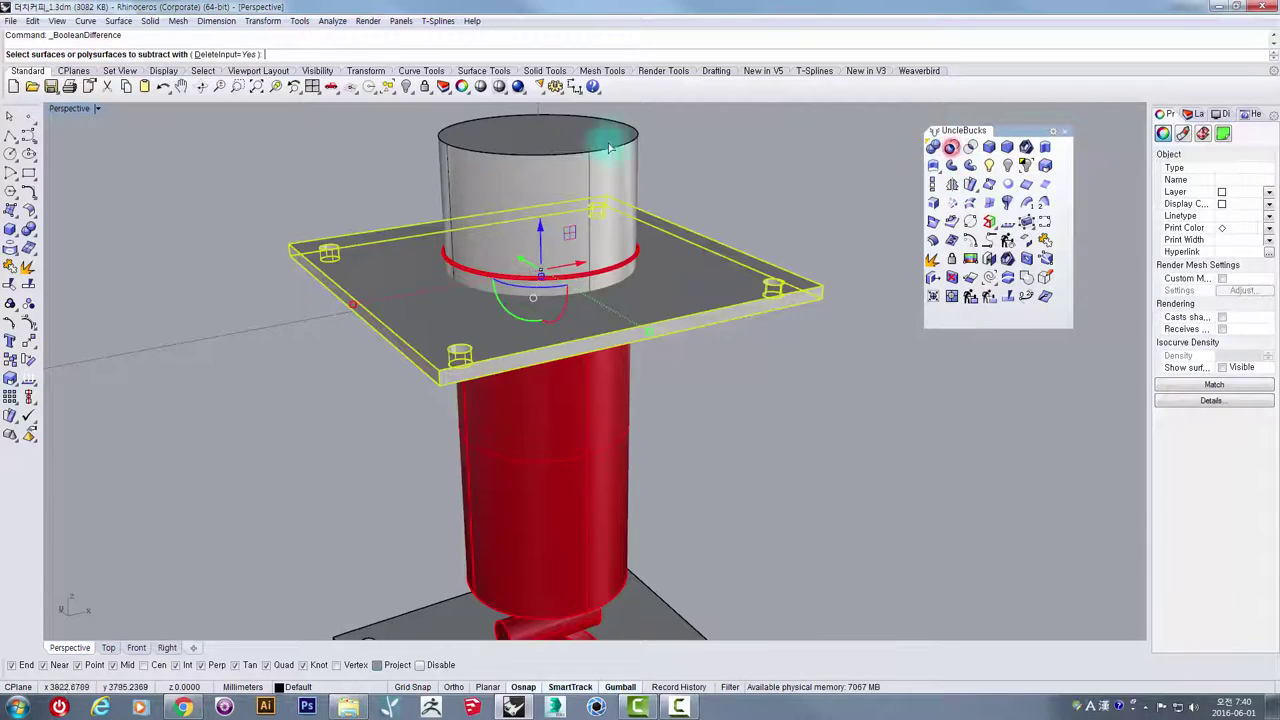
left_click(457, 140)
right_click(456, 152)
- Draw a circle of 34 mm radius in the front view, centred on the narrow cylinder's axis at the underside of the second plate
right_click_drag(456, 152, 541, 502)
scroll(541, 502, "up", 5)
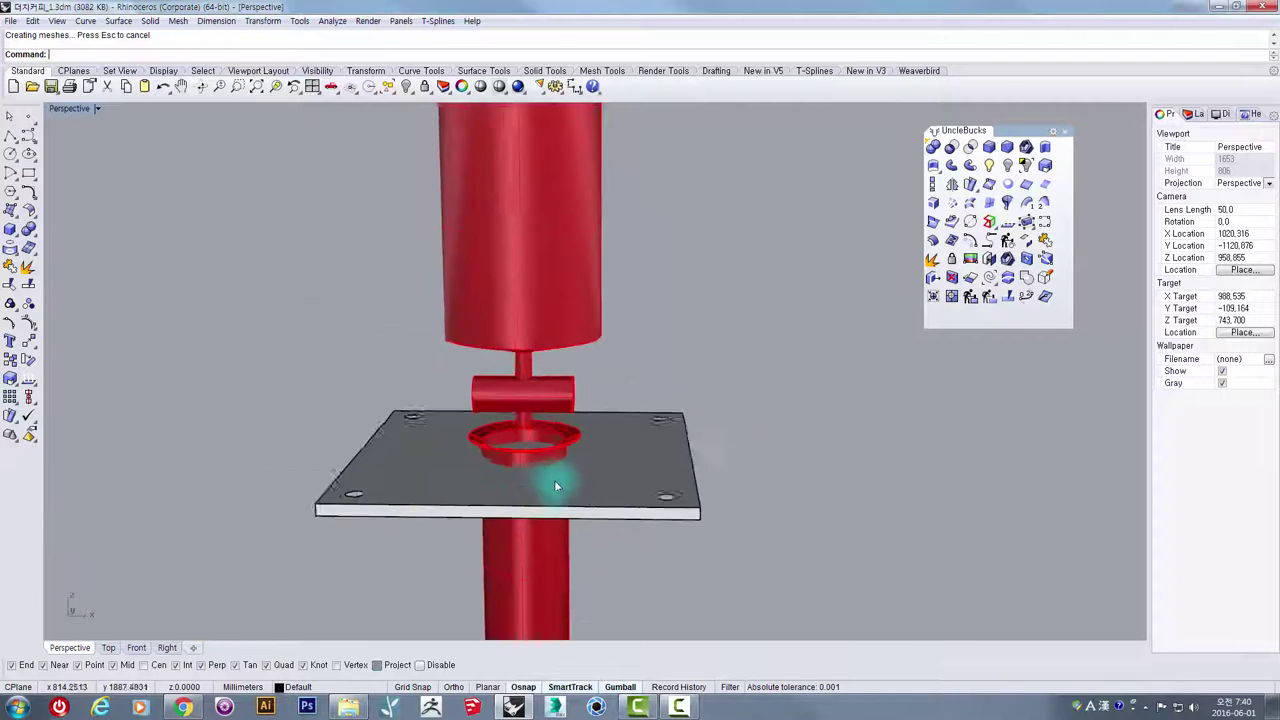
double_click(70, 110)
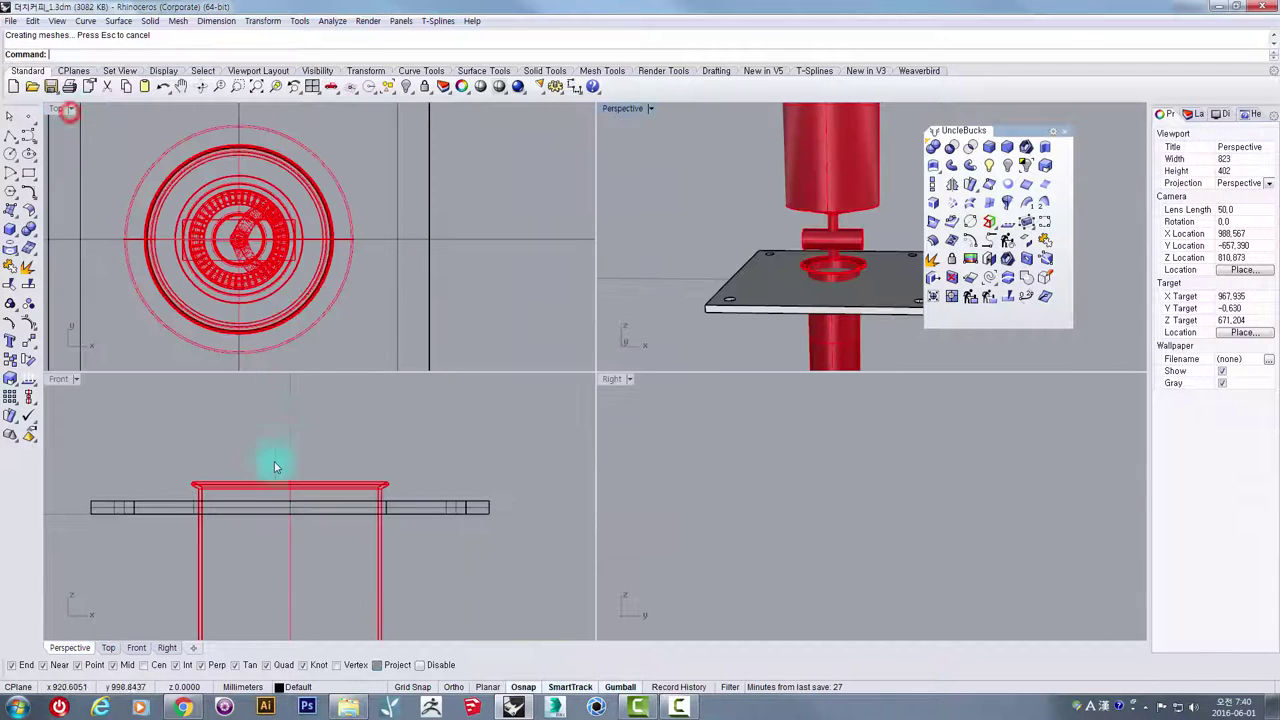
scroll(274, 460, "up", 2)
scroll(300, 500, "down", 6)
scroll(316, 490, "up", 4)
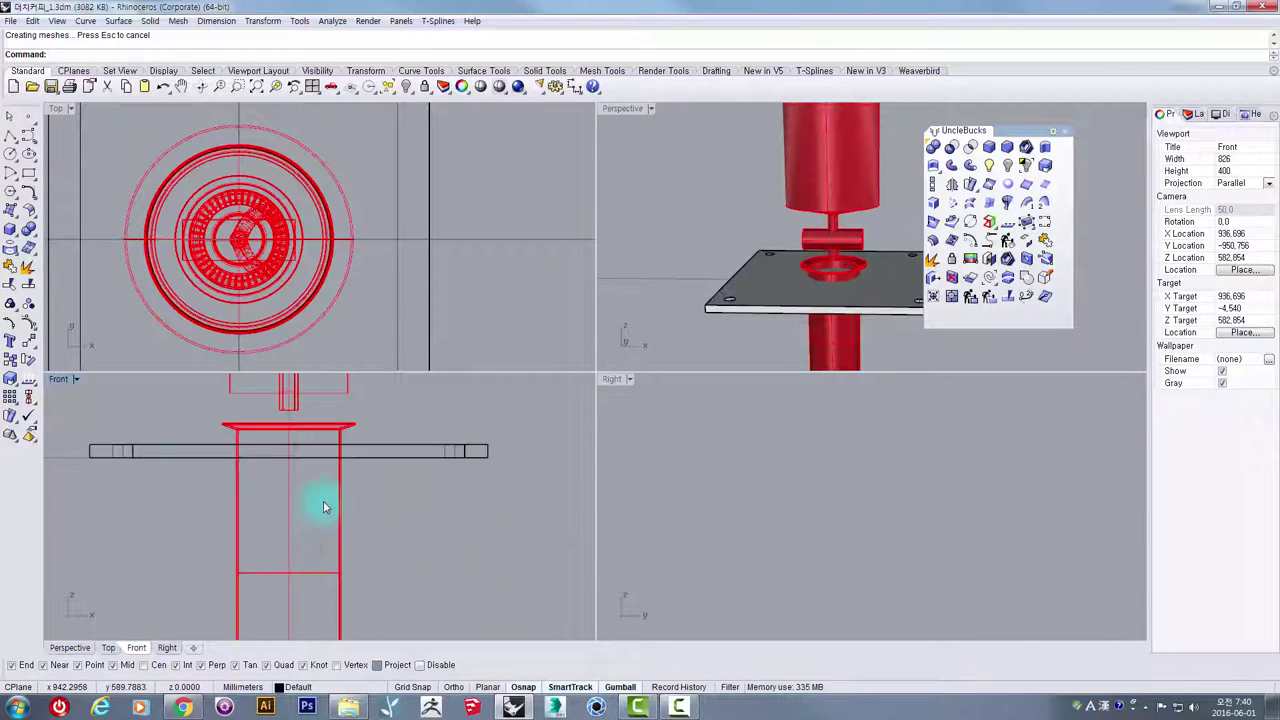
left_click(10, 155)
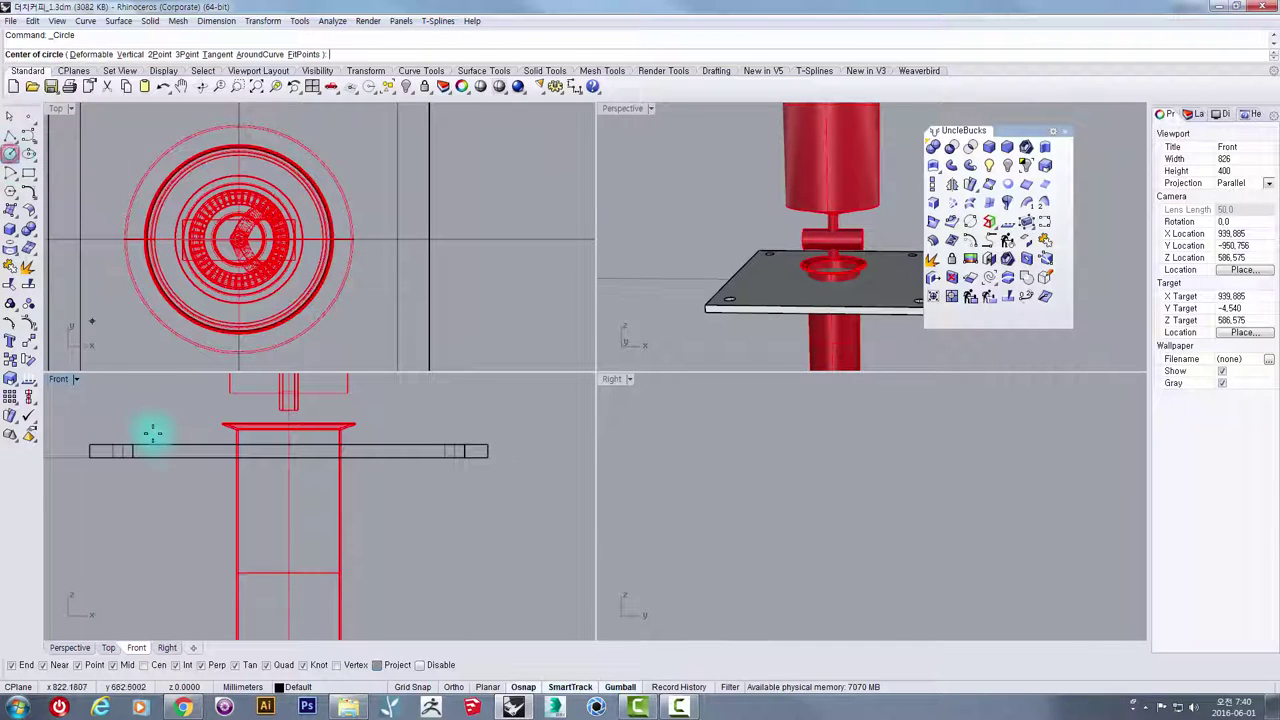
scroll(149, 430, "up", 2)
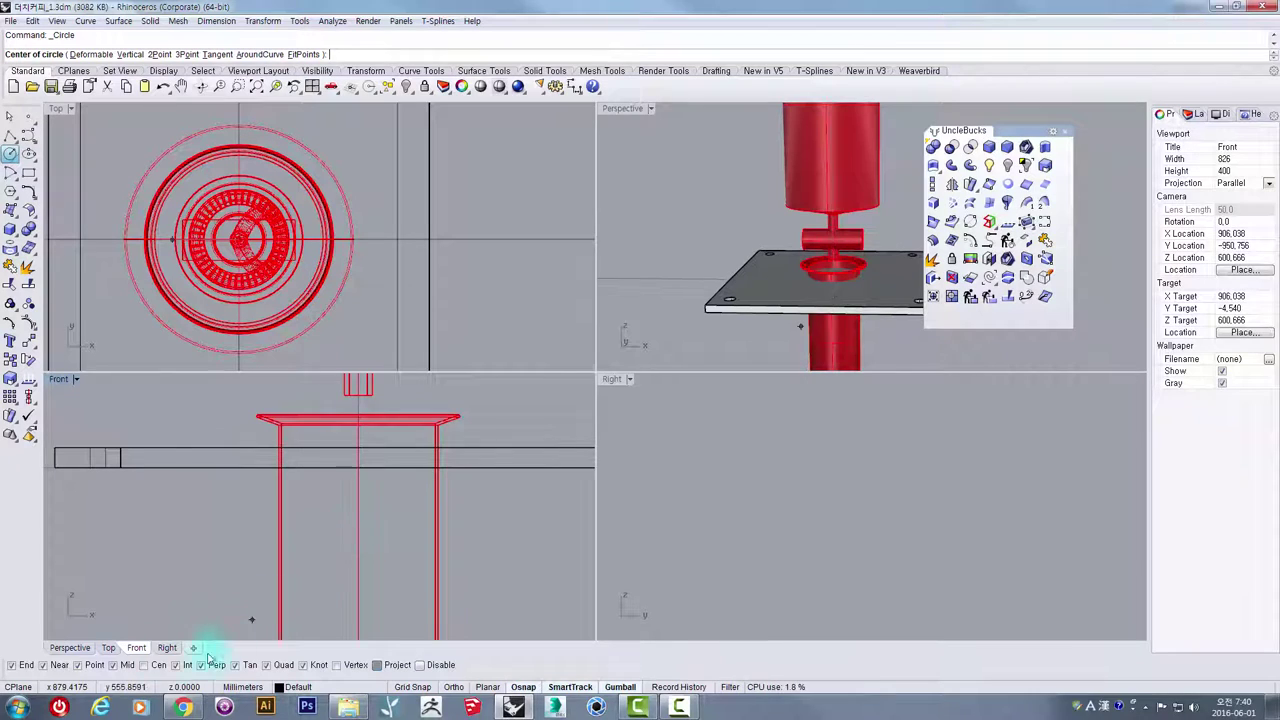
left_click(357, 467)
scroll(276, 466, "up", 2)
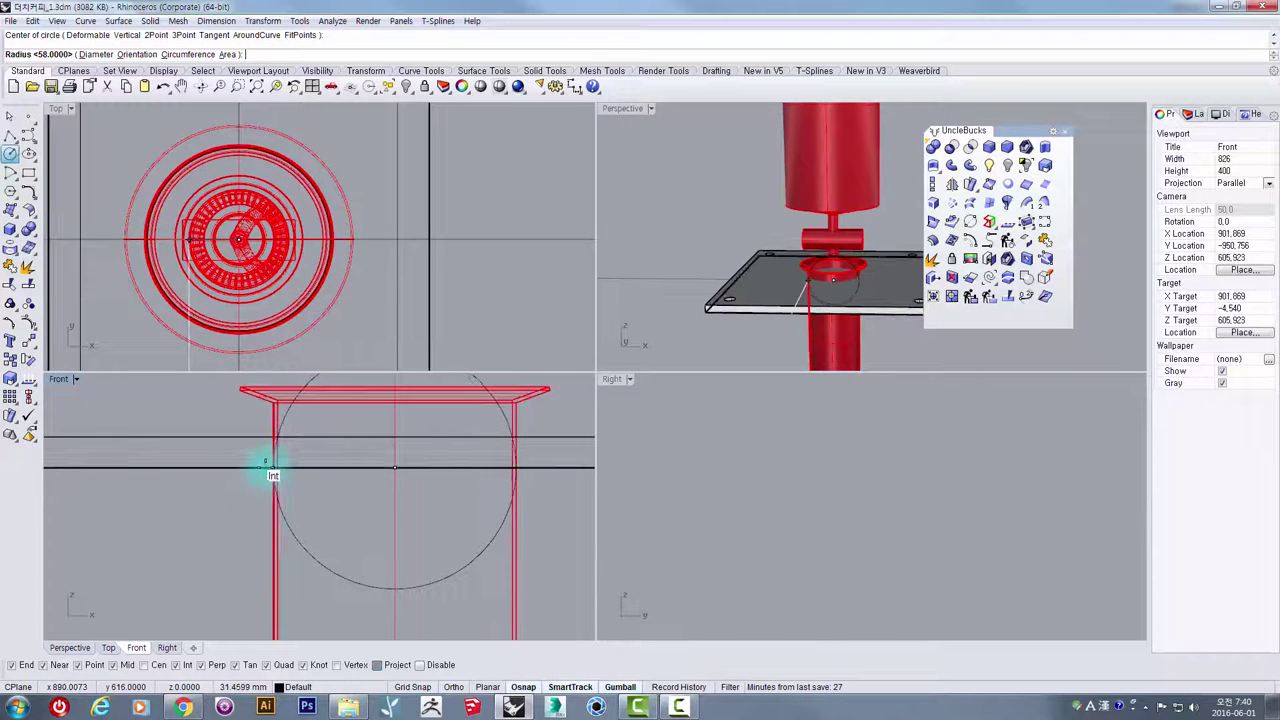
scroll(265, 464, "up", 2)
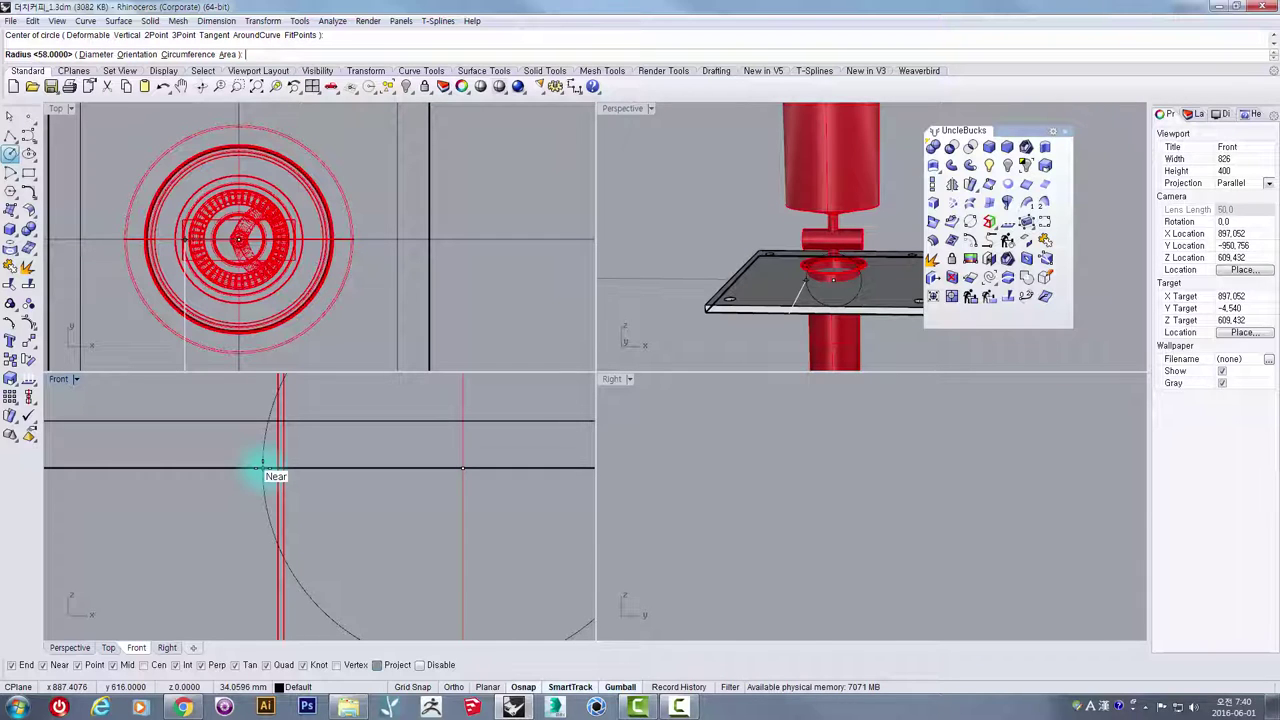
scroll(258, 466, "down", 4)
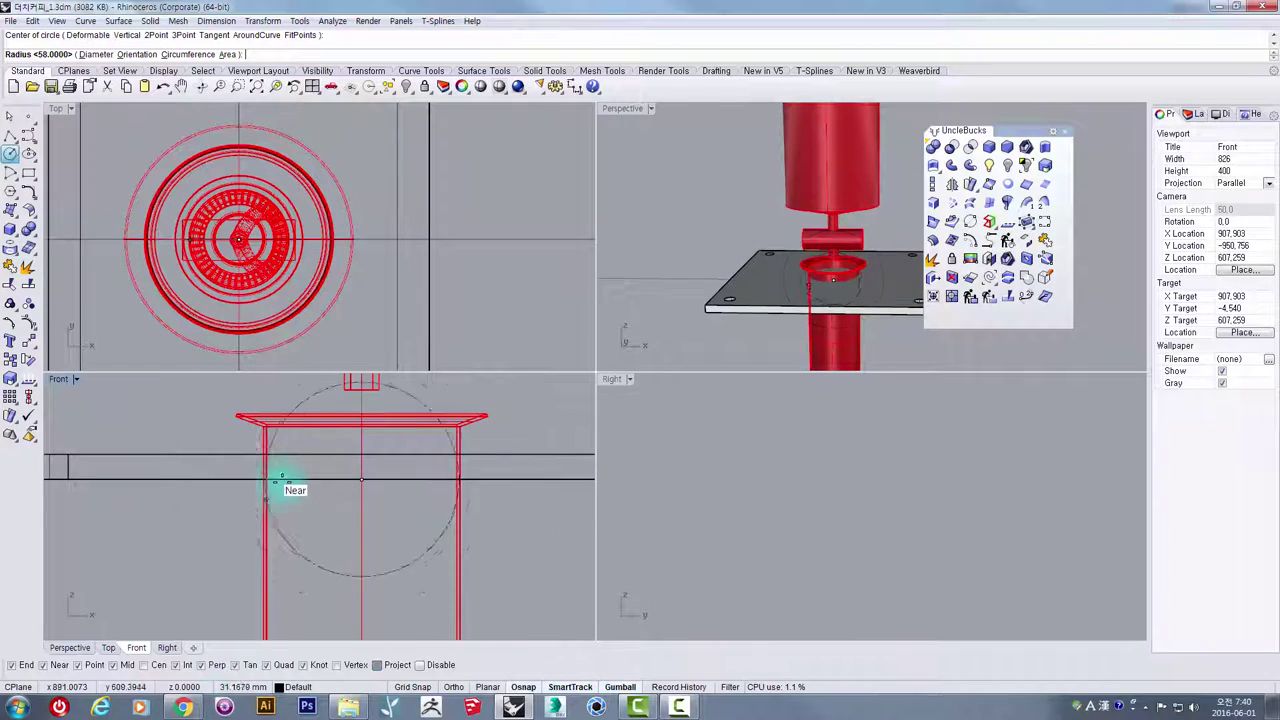
scroll(255, 482, "up", 5)
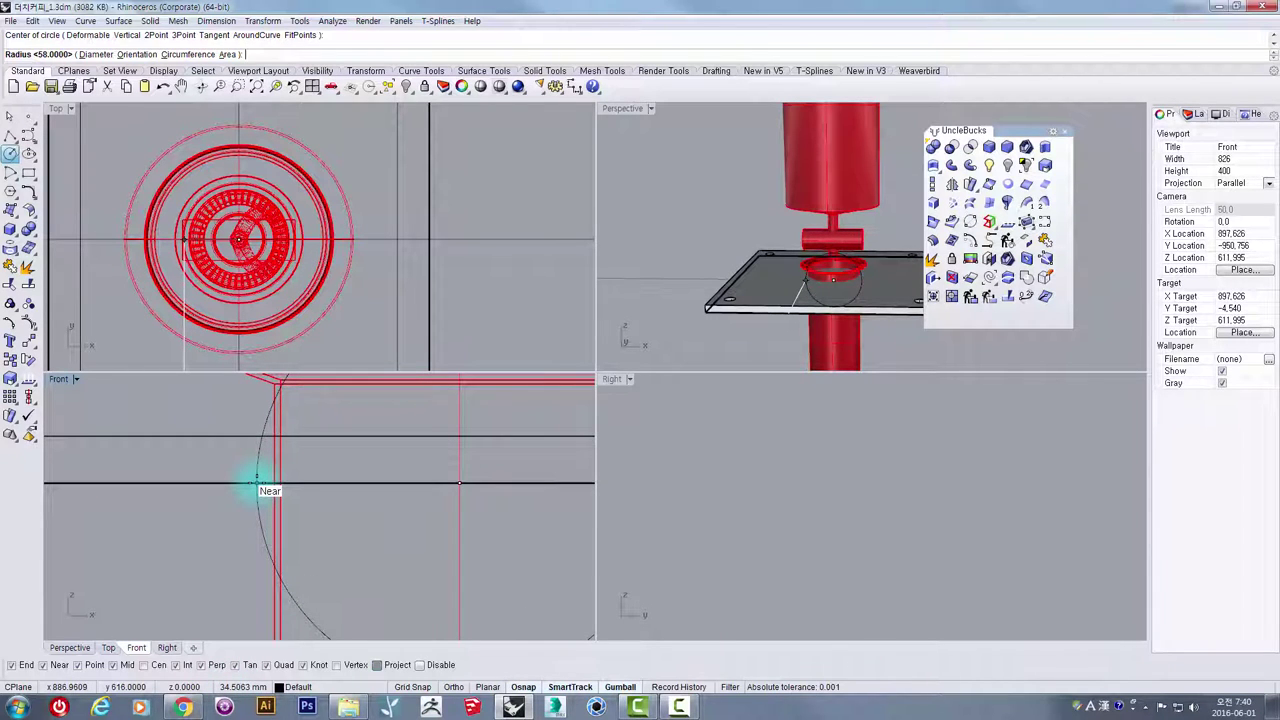
left_click(257, 481)
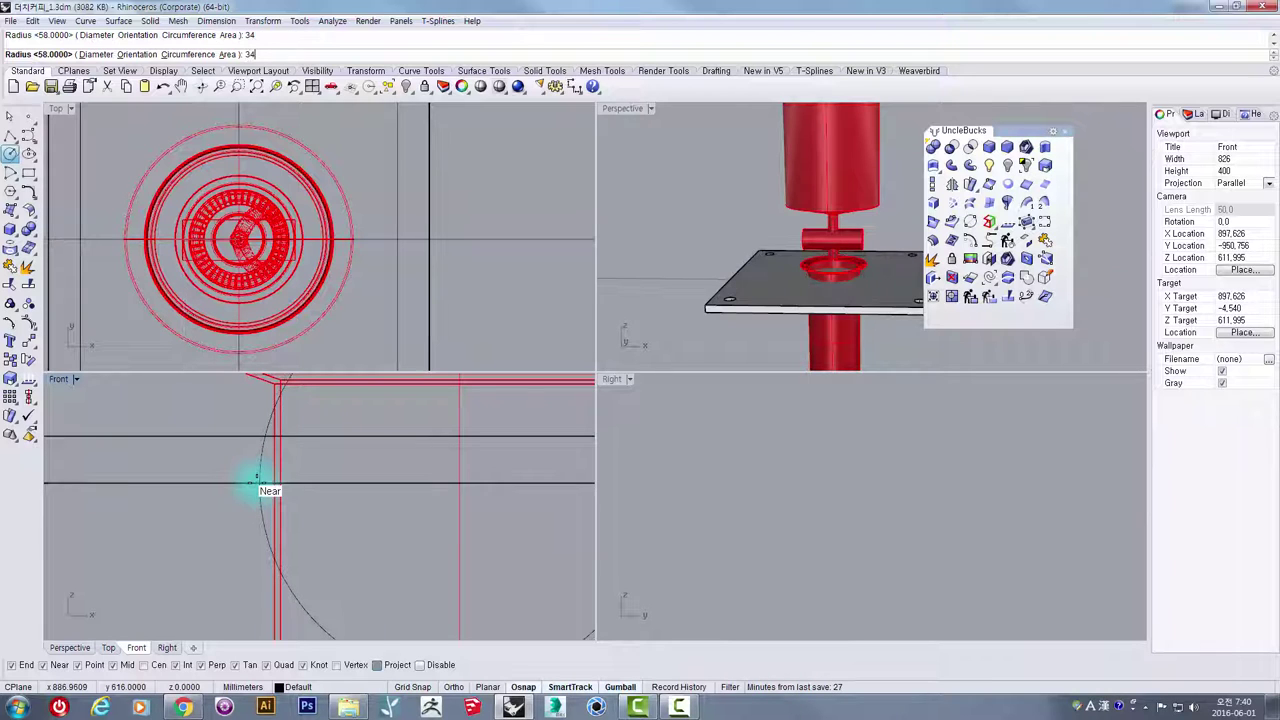
- Rotate the 34 mm radius circle by 90 degrees in the perspective view so it lies horizontally around the narrow cylinder
left_click(263, 428)
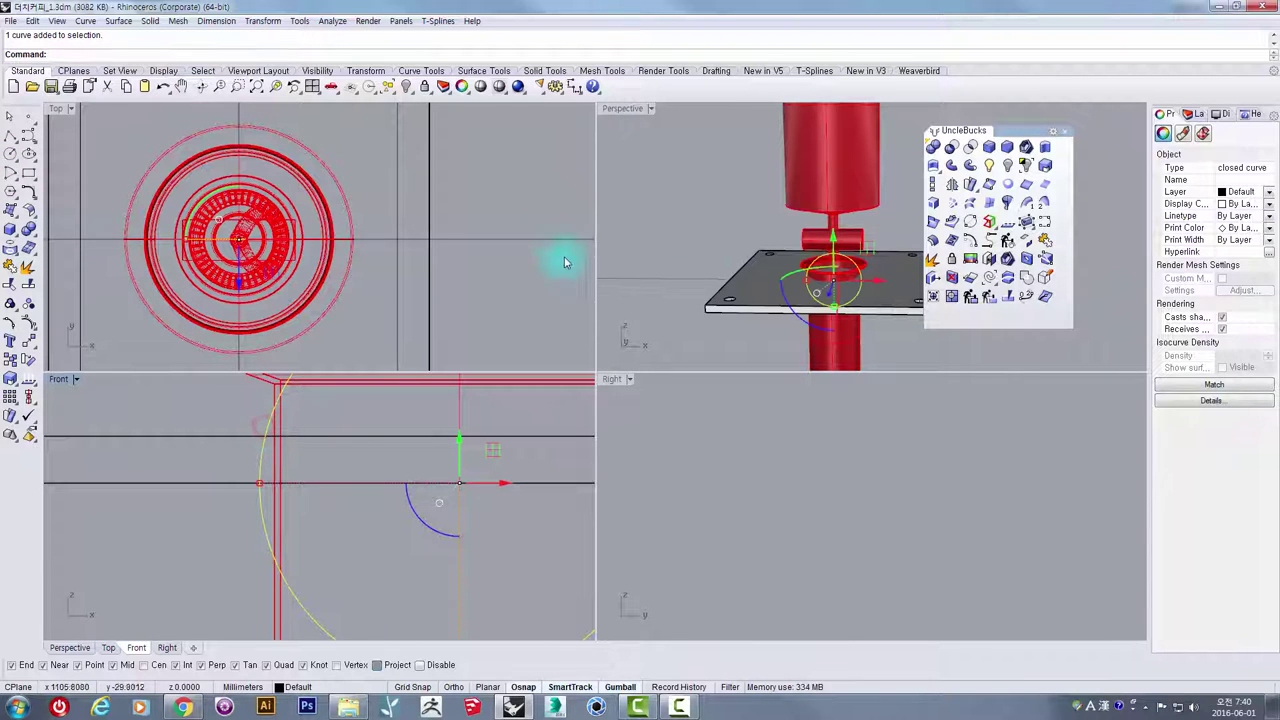
right_click_drag(737, 237, 770, 312)
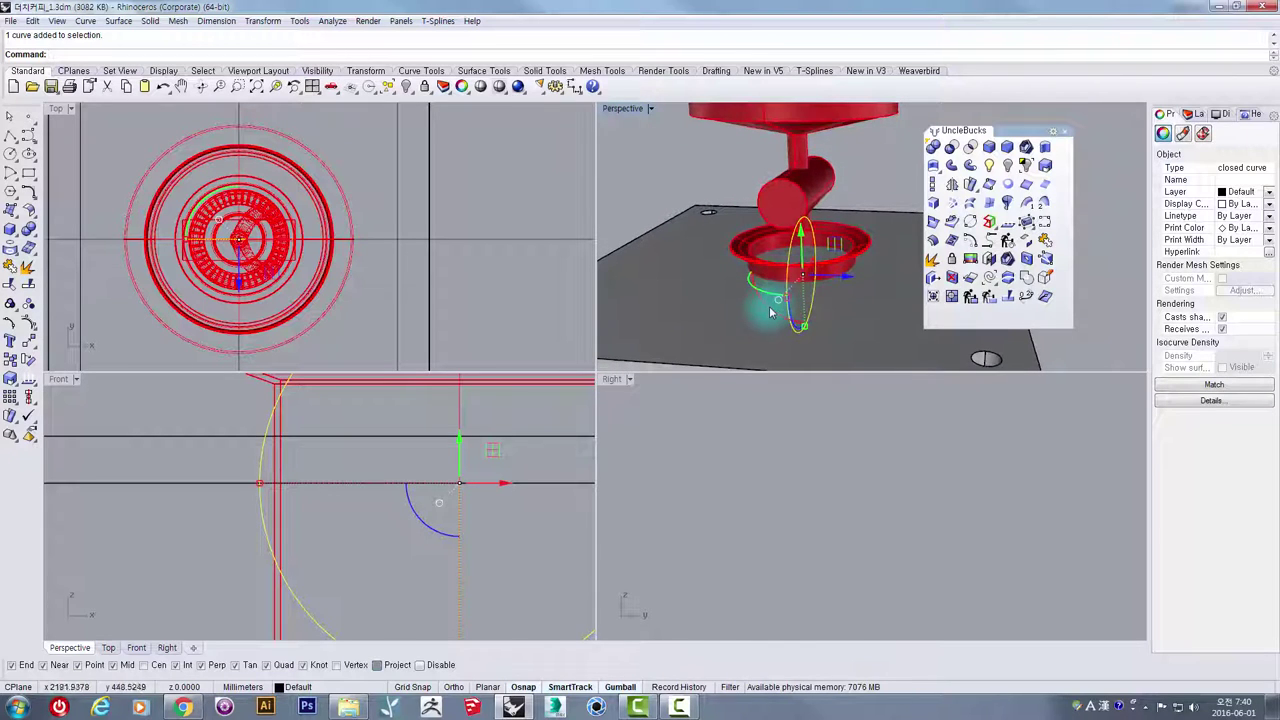
left_click_drag(770, 312, 835, 316)
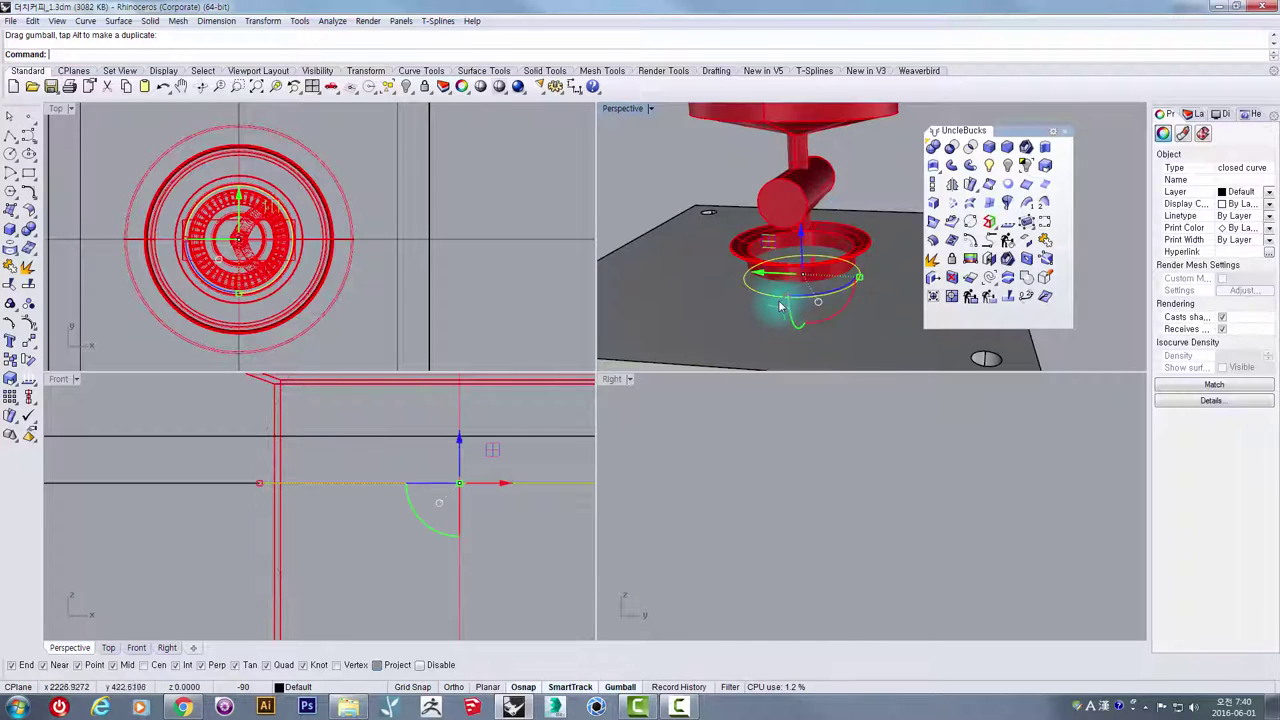
- Extrude the 34 mm radius circle upward as a solid through the second plate and past the cylinder's flared rim
right_click_drag(782, 289, 617, 126)
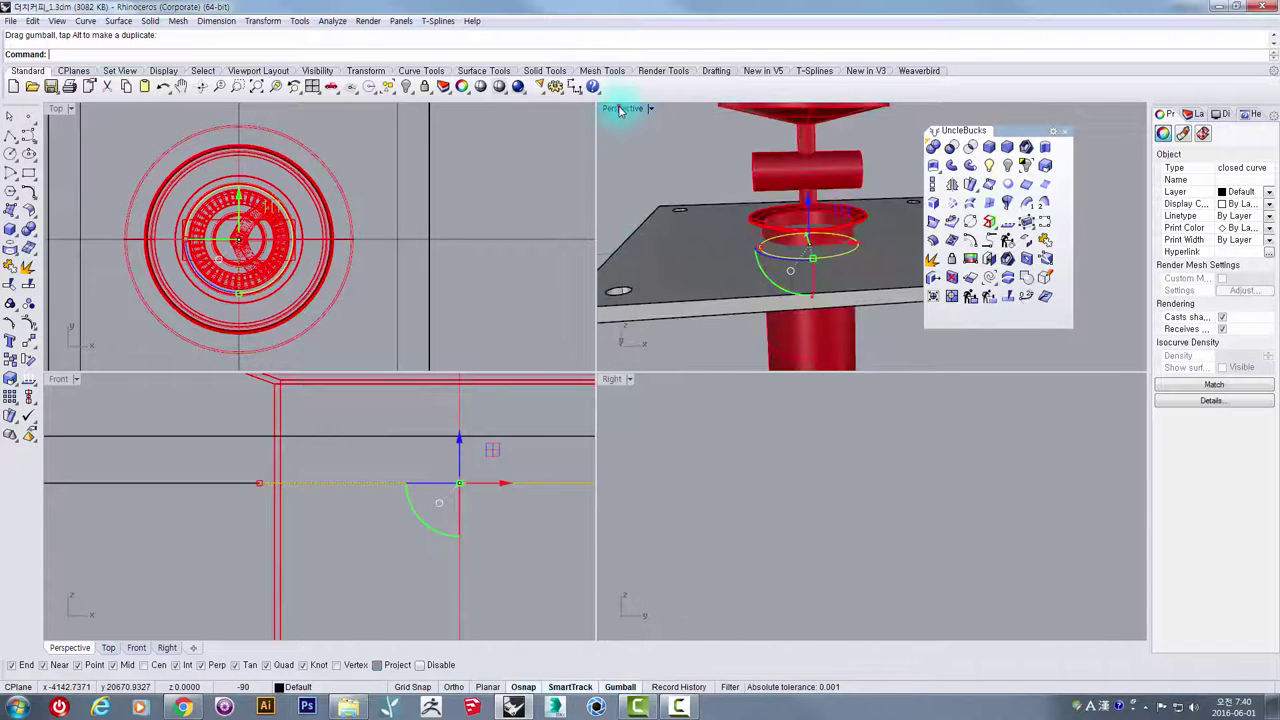
double_click(619, 109)
scroll(616, 226, "down", 6)
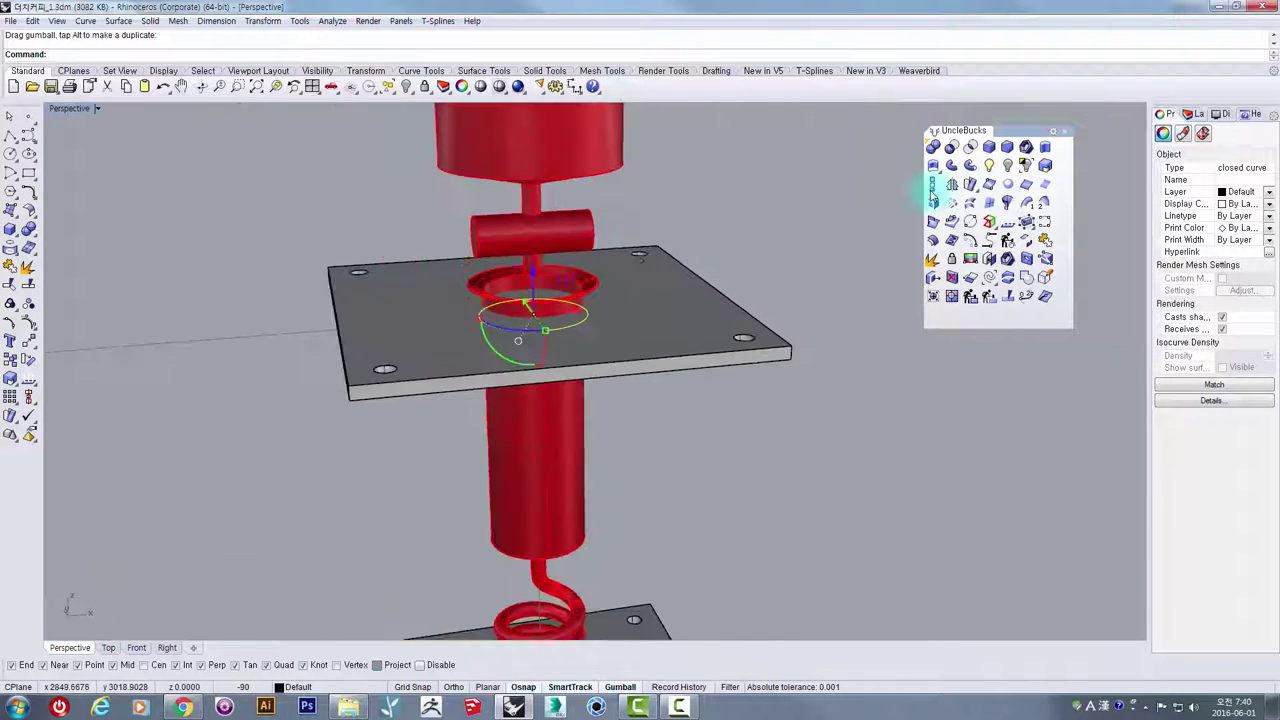
left_click(1044, 150)
left_click(809, 149)
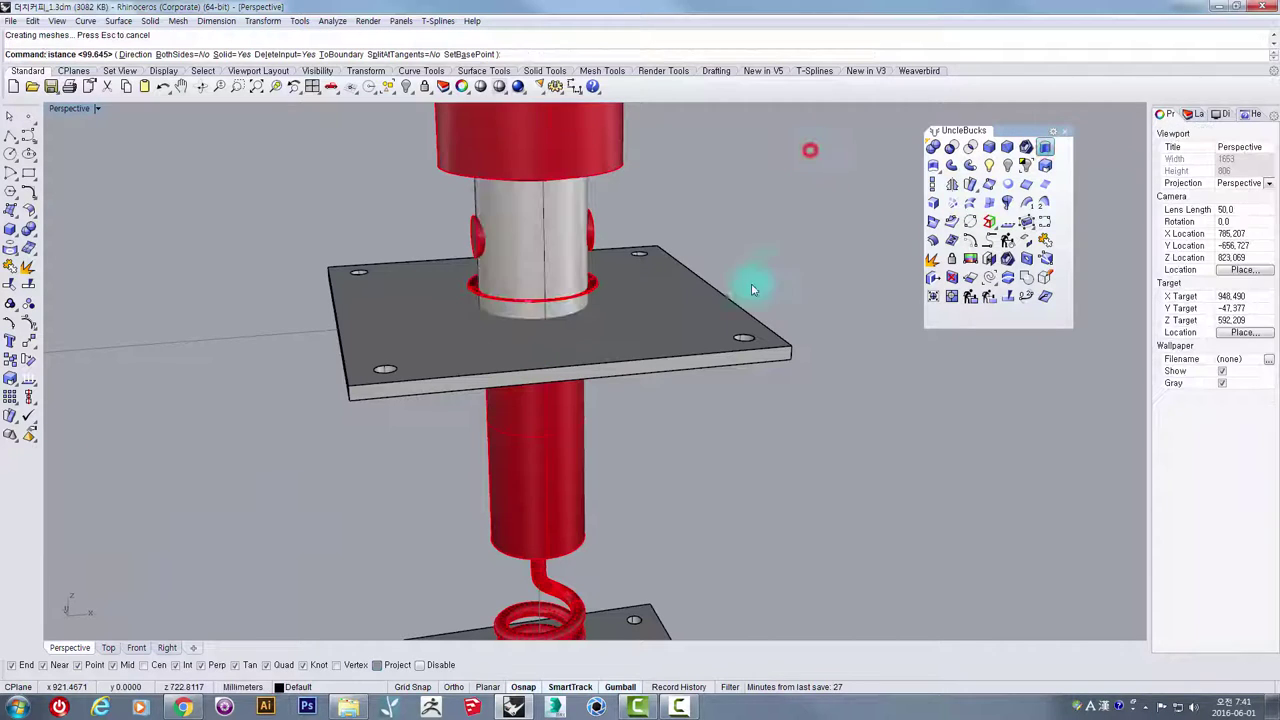
- Move the extruded cylinder down so it extends below the underside of the second plate
right_click_drag(712, 307, 589, 293)
left_click(553, 243)
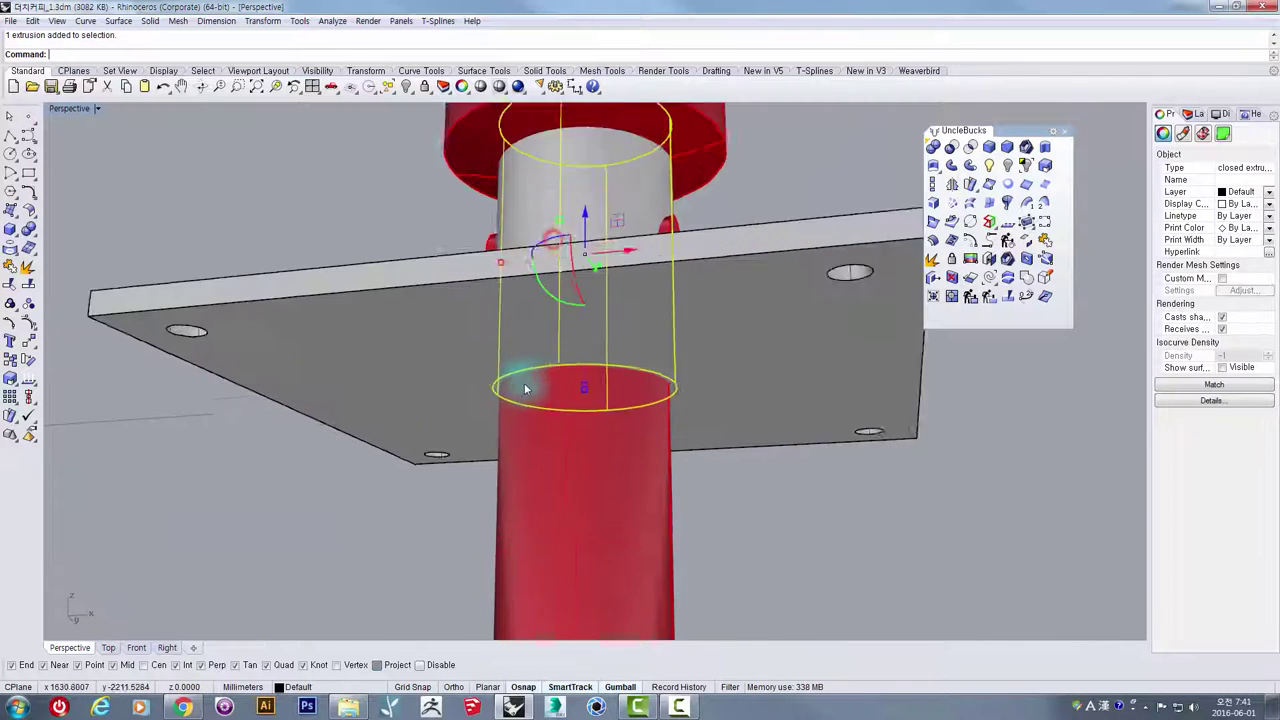
scroll(502, 386, "up", 3)
scroll(530, 230, "down", 5)
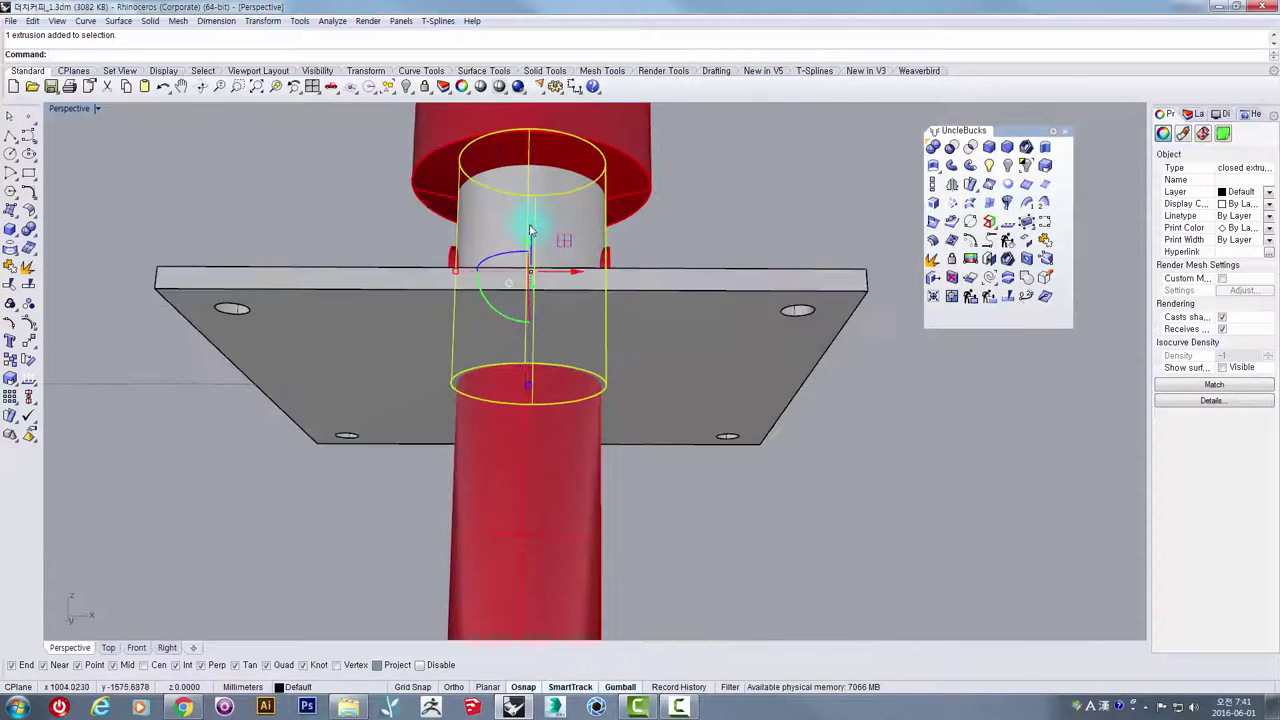
left_click_drag(530, 237, 541, 334)
- Cut the extruded cylinder out of the second plate with a Boolean difference
right_click_drag(598, 357, 740, 446)
left_click(741, 445)
left_click(728, 338)
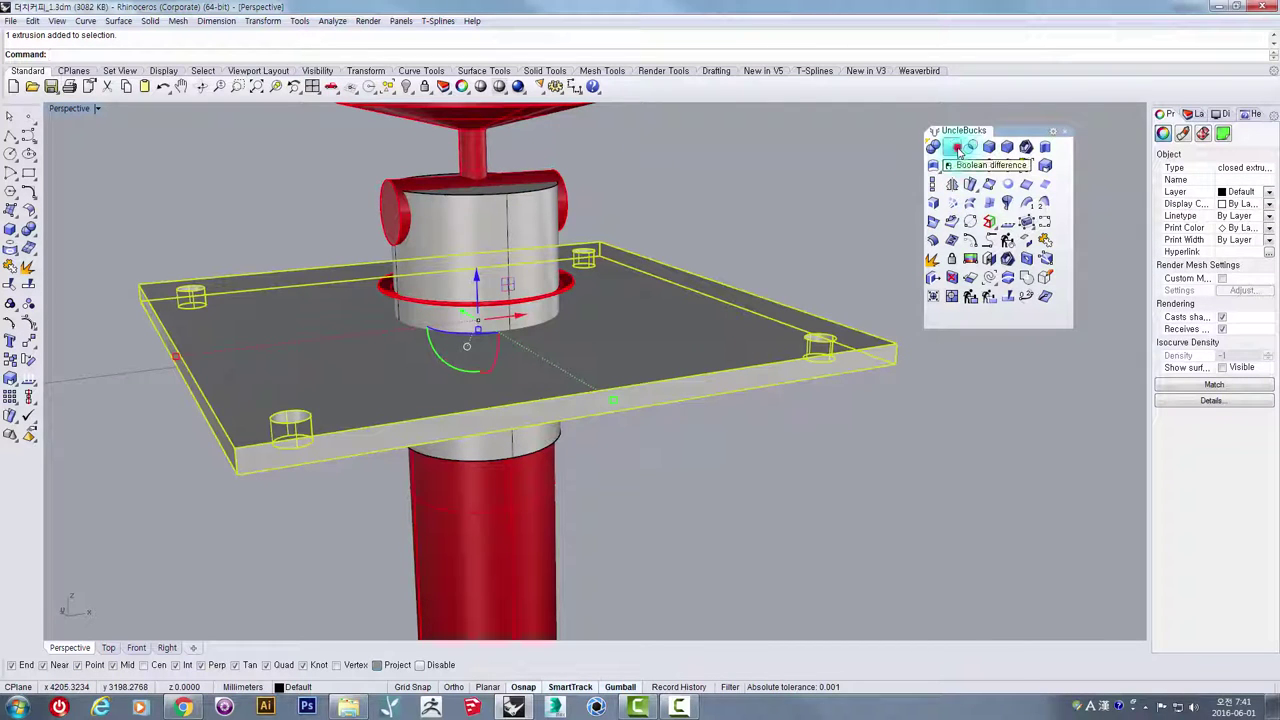
left_click(958, 150)
left_click(525, 213)
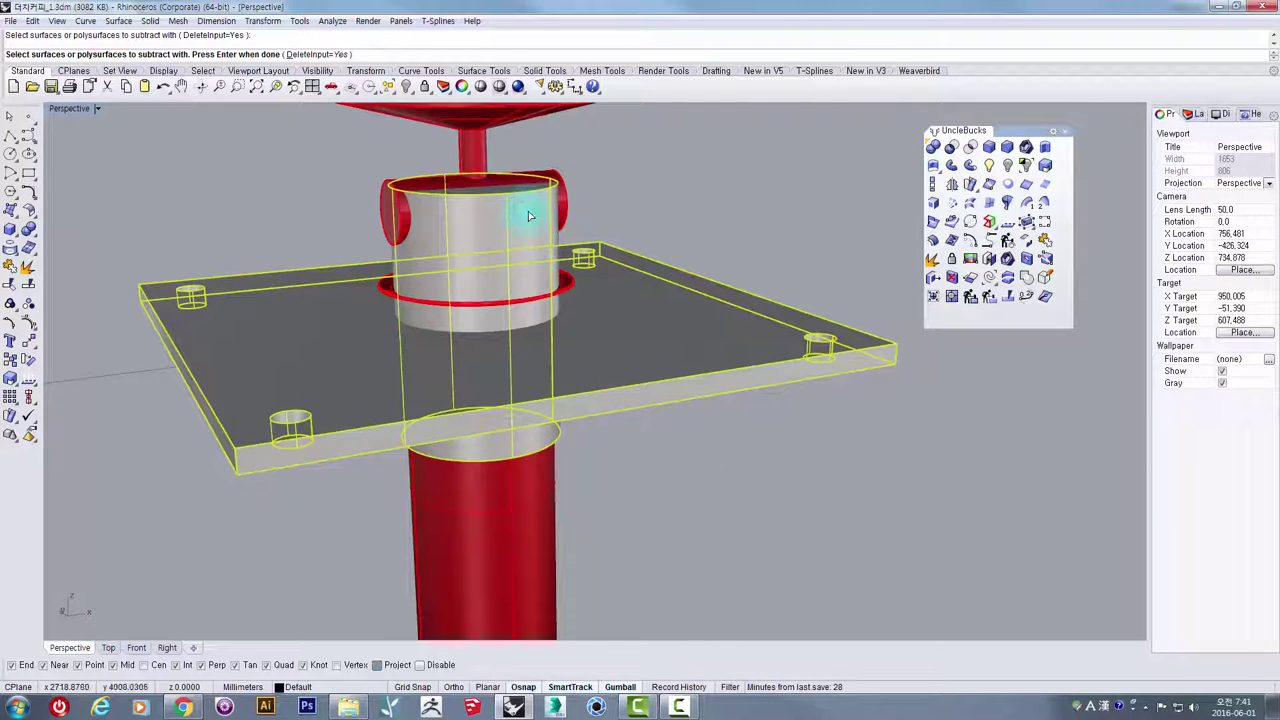
key("Return")
- Select the second plate with its new round hole and isolate it in the maximized top view
scroll(528, 210, "down", 2)
right_click_drag(528, 210, 677, 257)
left_click(579, 262)
scroll(543, 271, "down", 2)
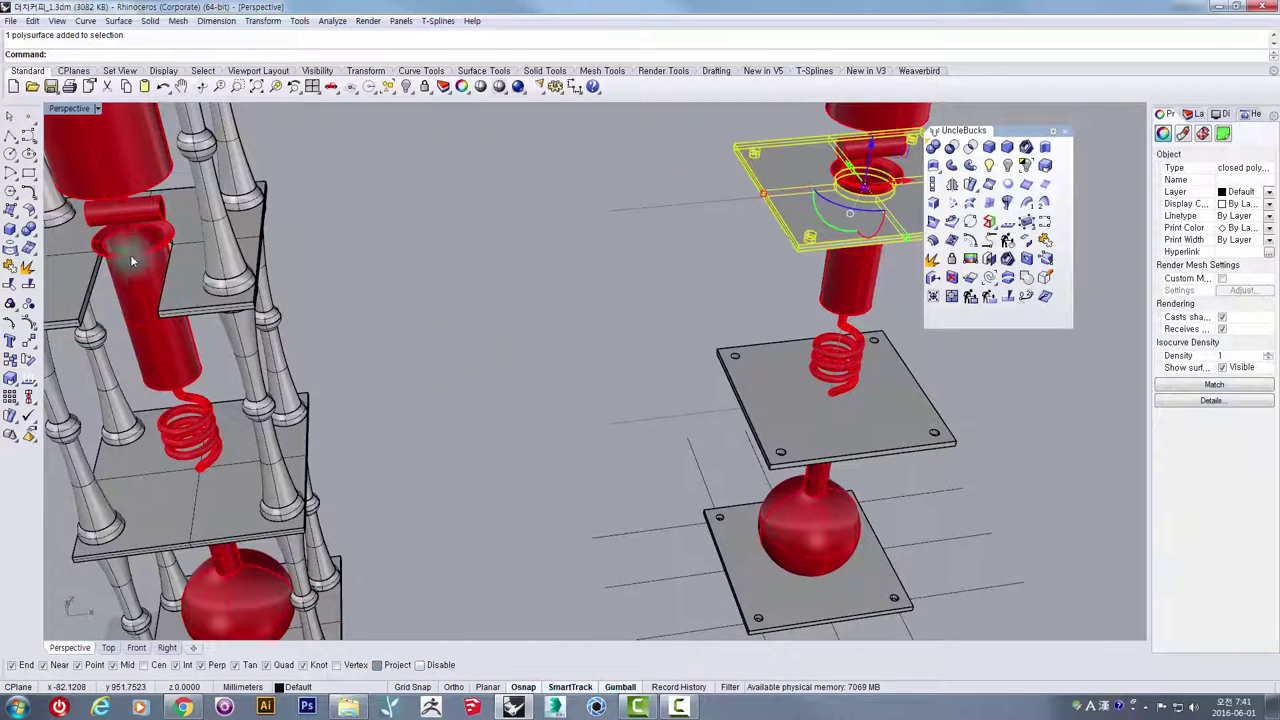
double_click(58, 109)
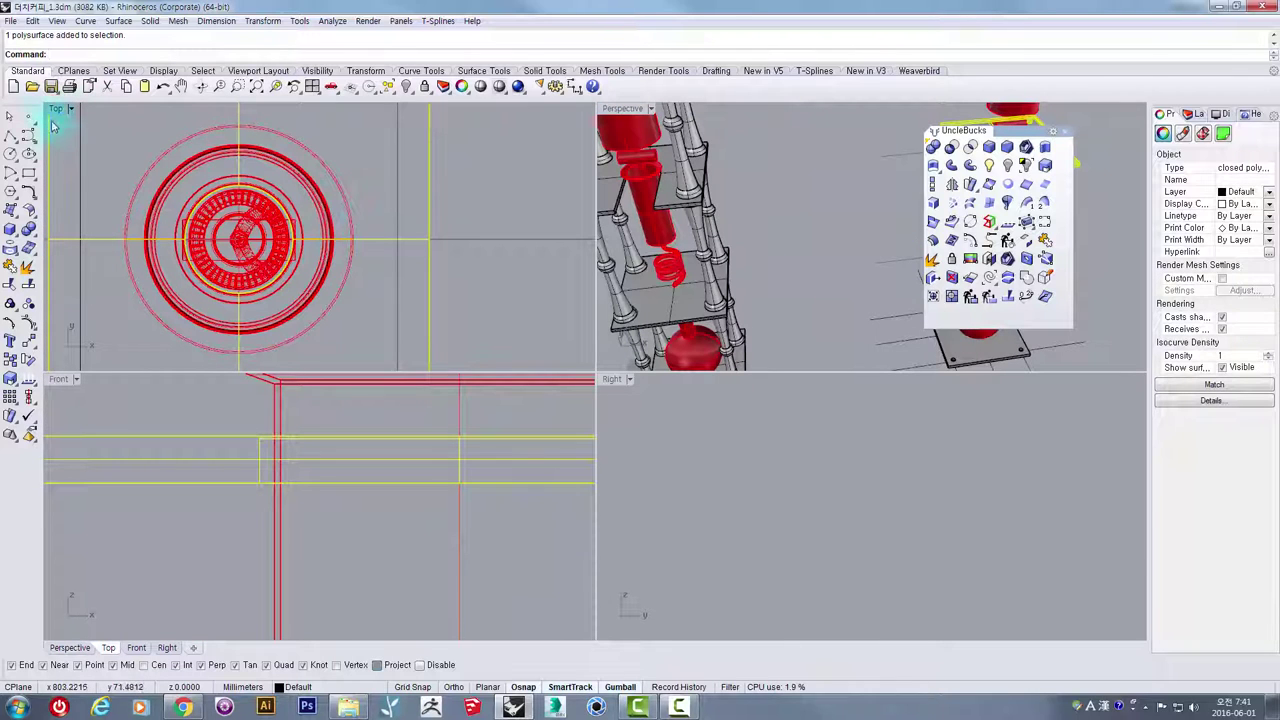
double_click(52, 110)
scroll(363, 183, "down", 5)
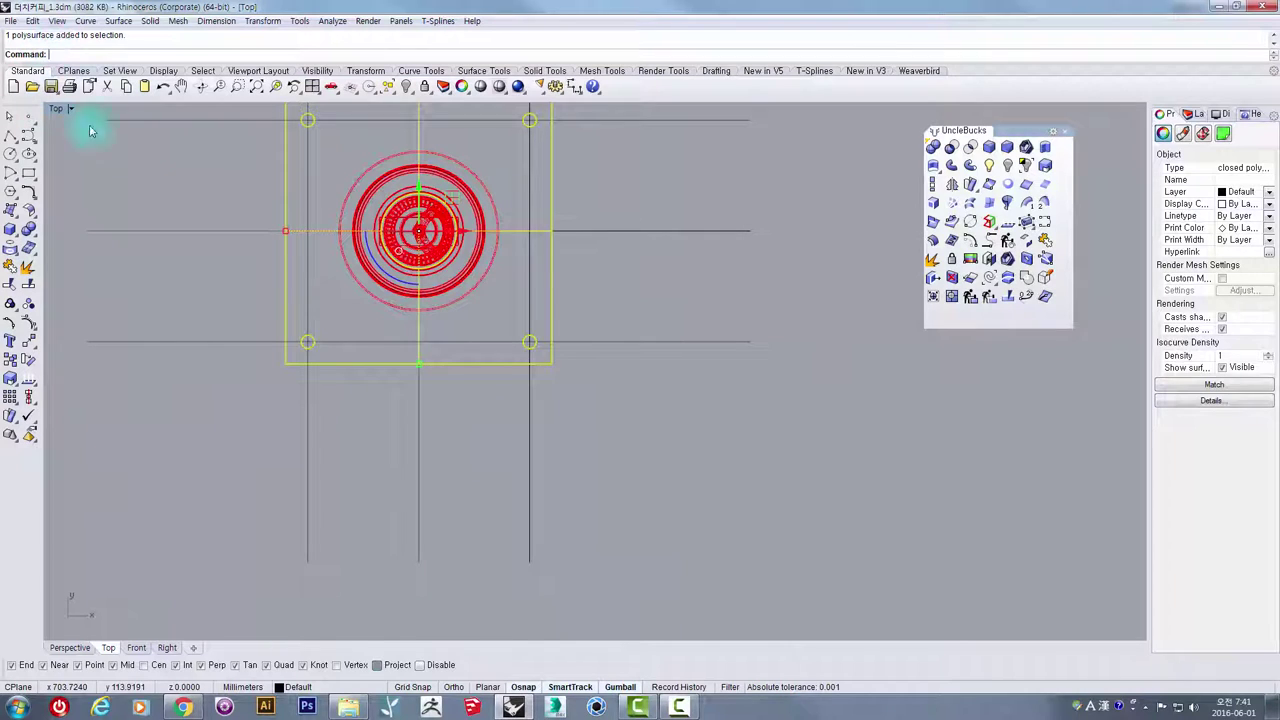
scroll(423, 234, "down", 4)
right_click_drag(423, 237, 408, 320)
scroll(409, 320, "up", 8)
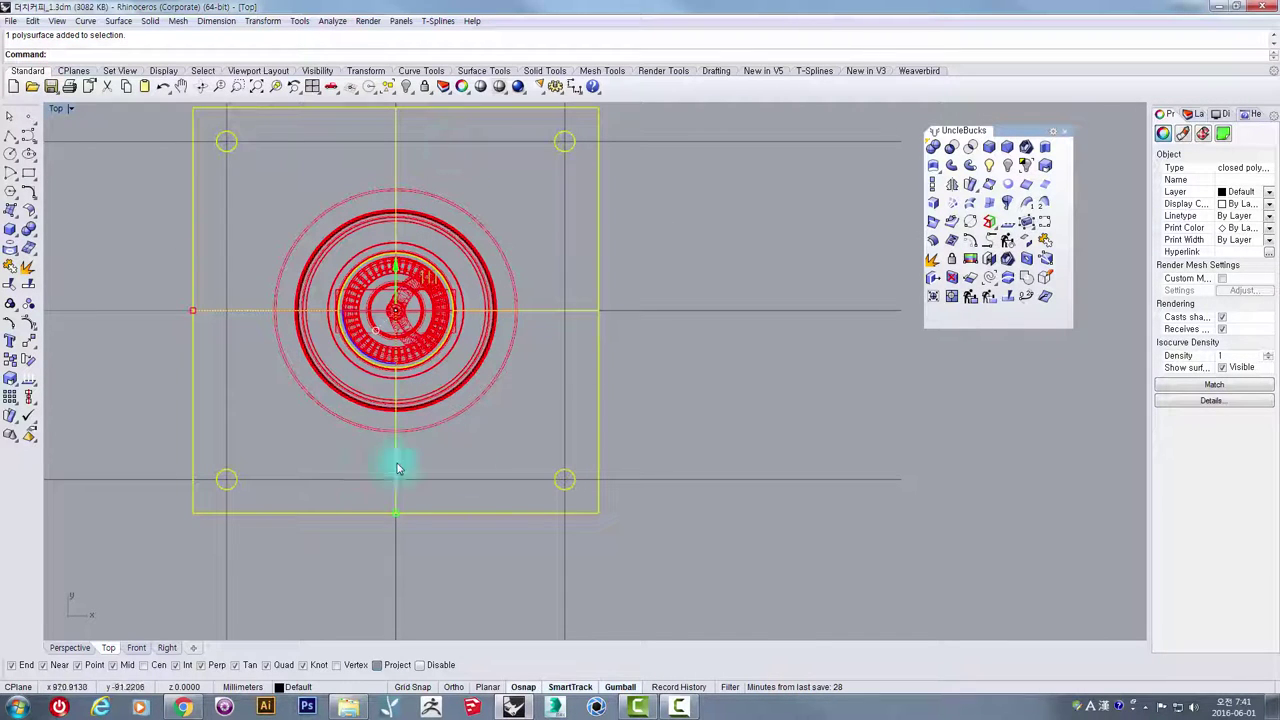
right_click_drag(506, 210, 535, 262)
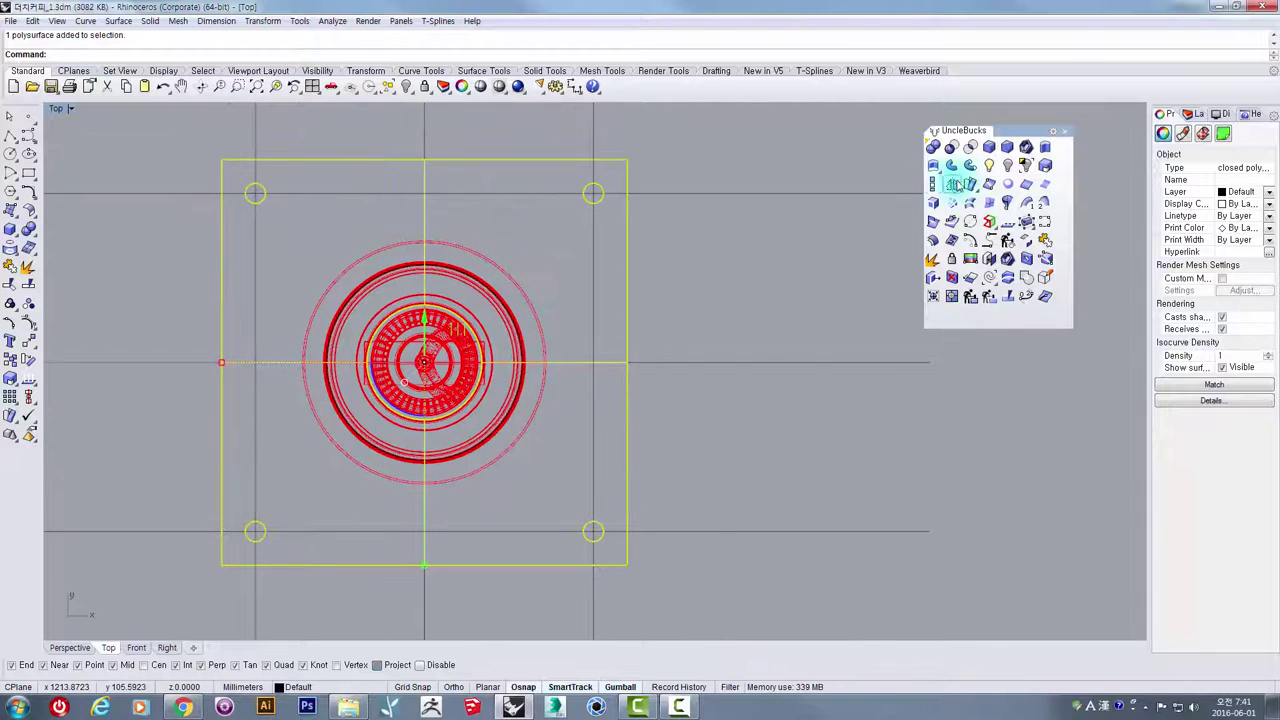
left_click(1028, 165)
left_click_drag(672, 280, 625, 245)
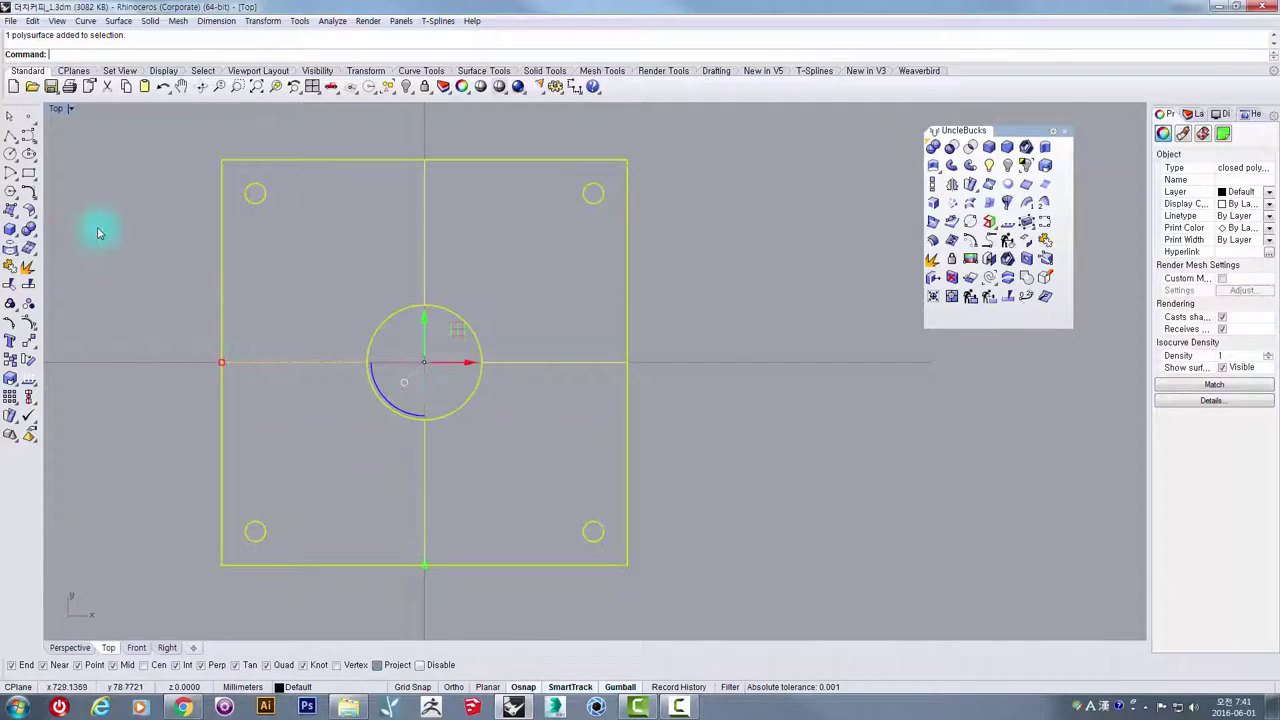
- Draw a rectangle from the left quadrant of the plate's central hole to a point beyond the plate's front edge
left_click(27, 173)
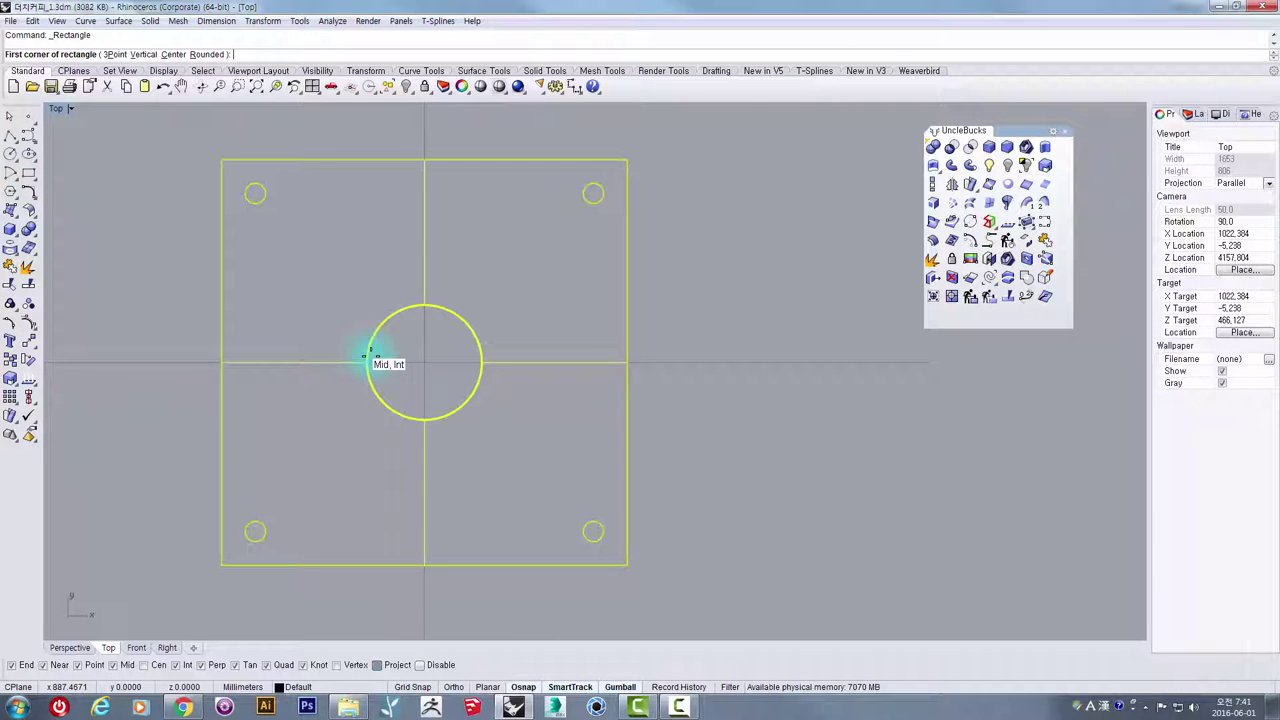
left_click(369, 360)
scroll(386, 380, "down", 2)
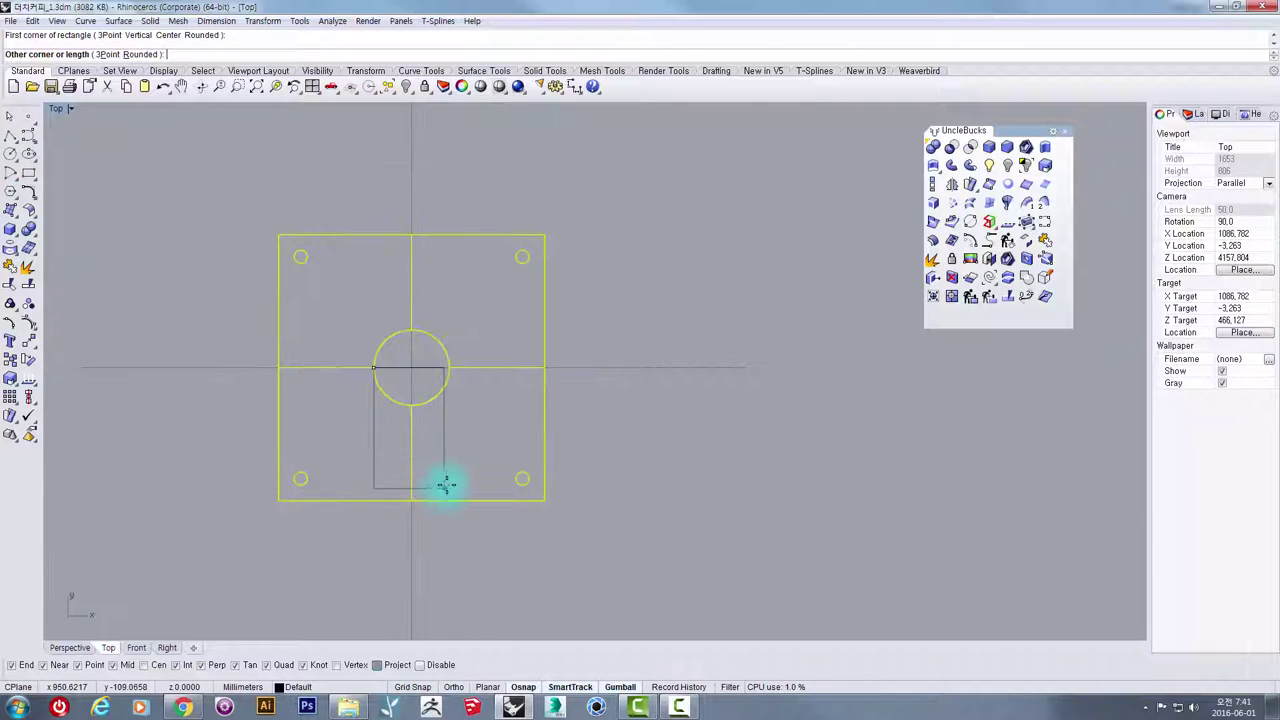
left_click(476, 582)
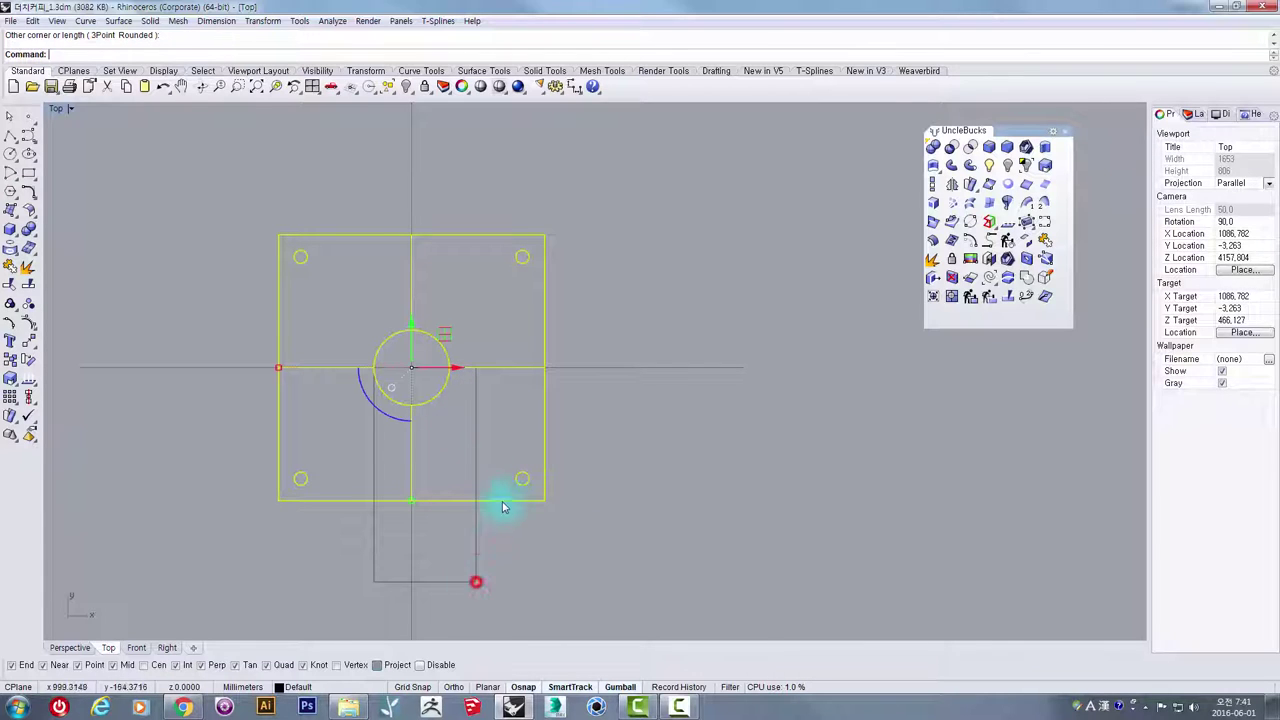
- Scale the rectangle in one direction from its hole-side left corner so its width matches the central hole's 68 mm diameter
left_click(470, 425)
scroll(430, 448, "up", 2)
right_click_drag(421, 410, 416, 323)
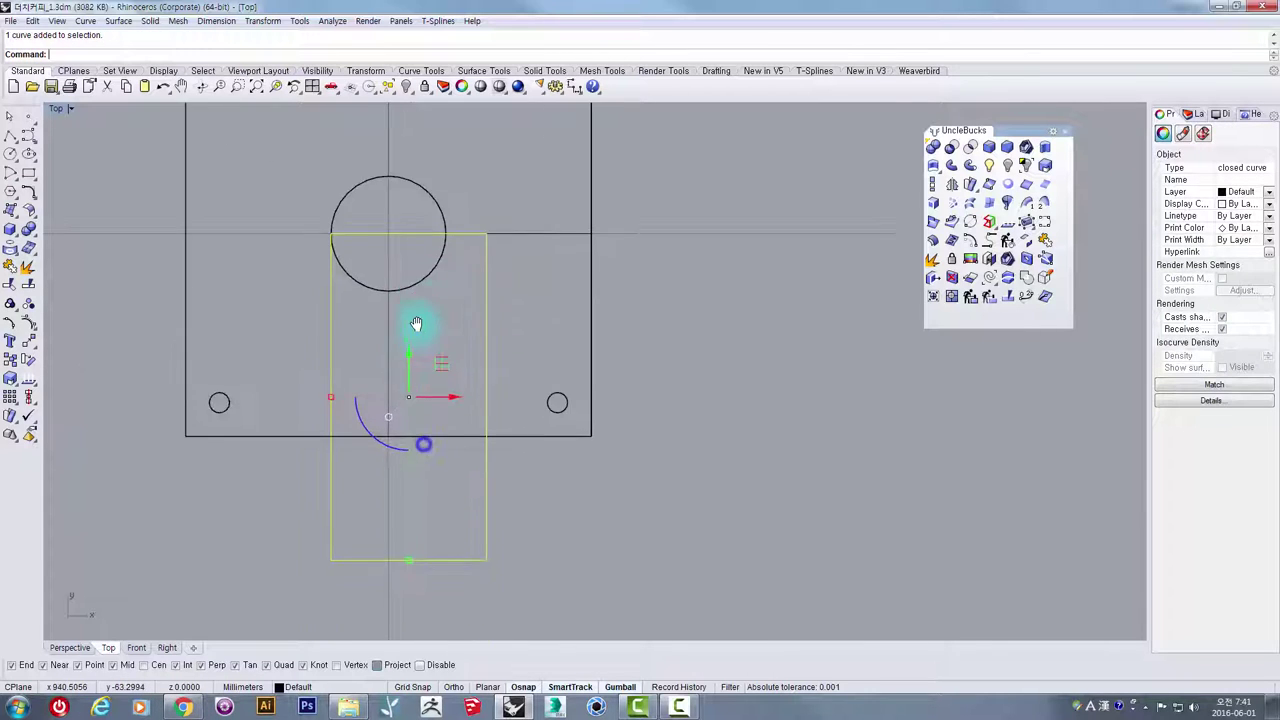
scroll(349, 243, "up", 2)
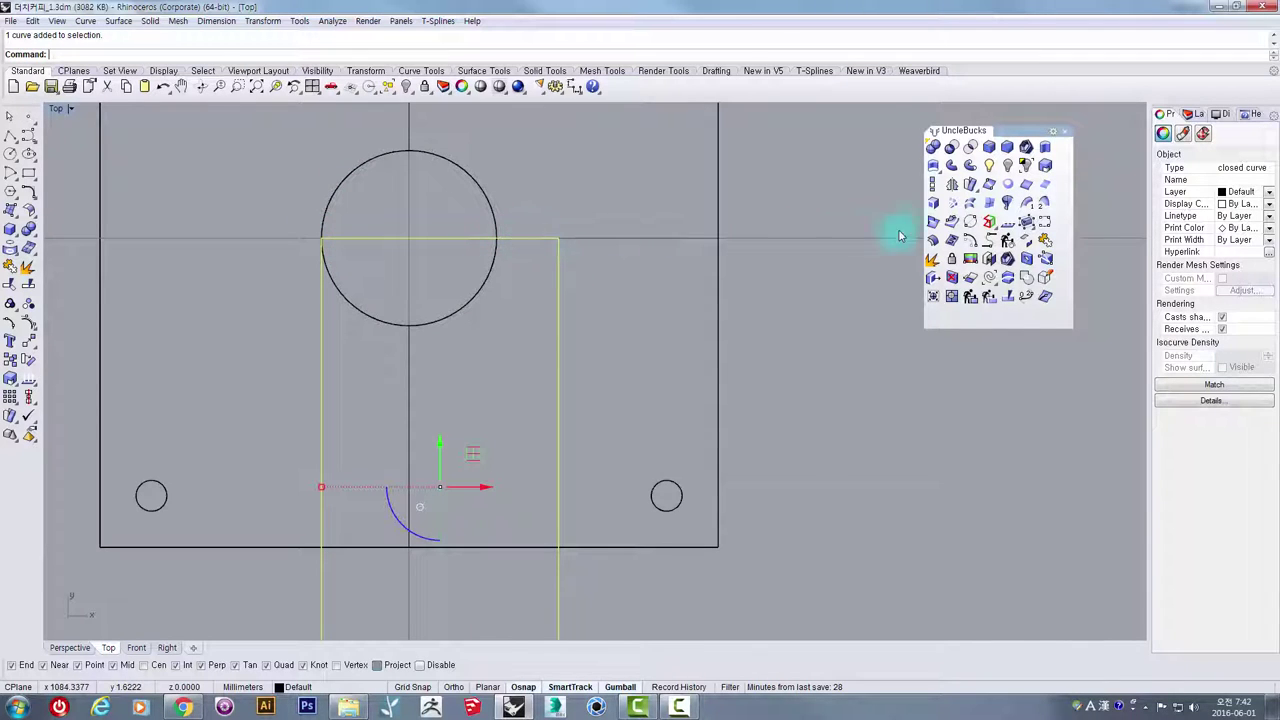
left_click(934, 183)
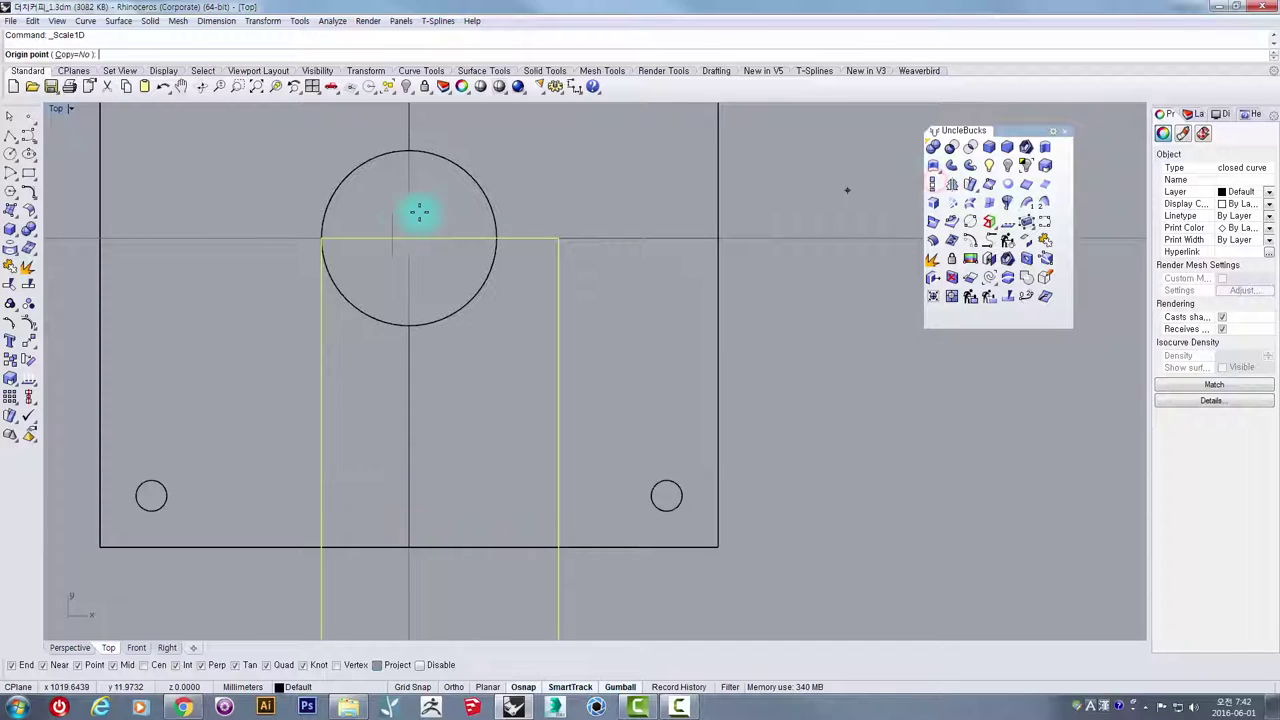
left_click(320, 239)
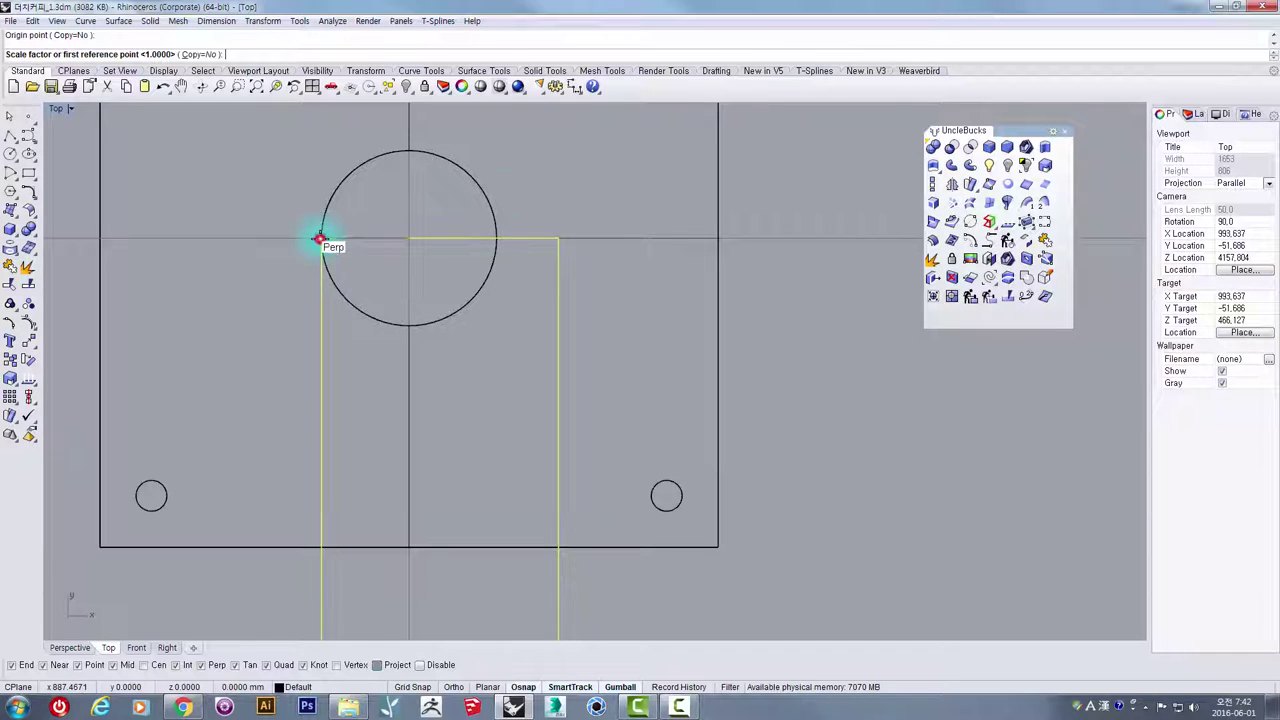
left_click(558, 237)
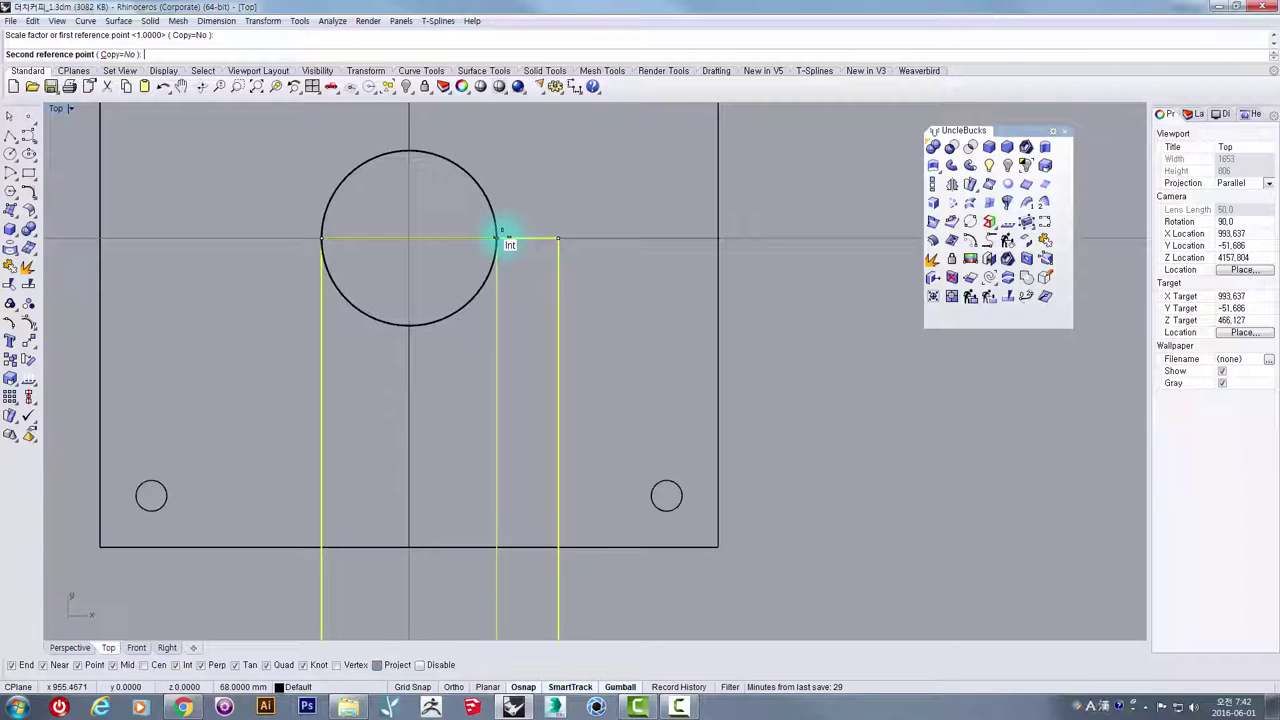
left_click(502, 238)
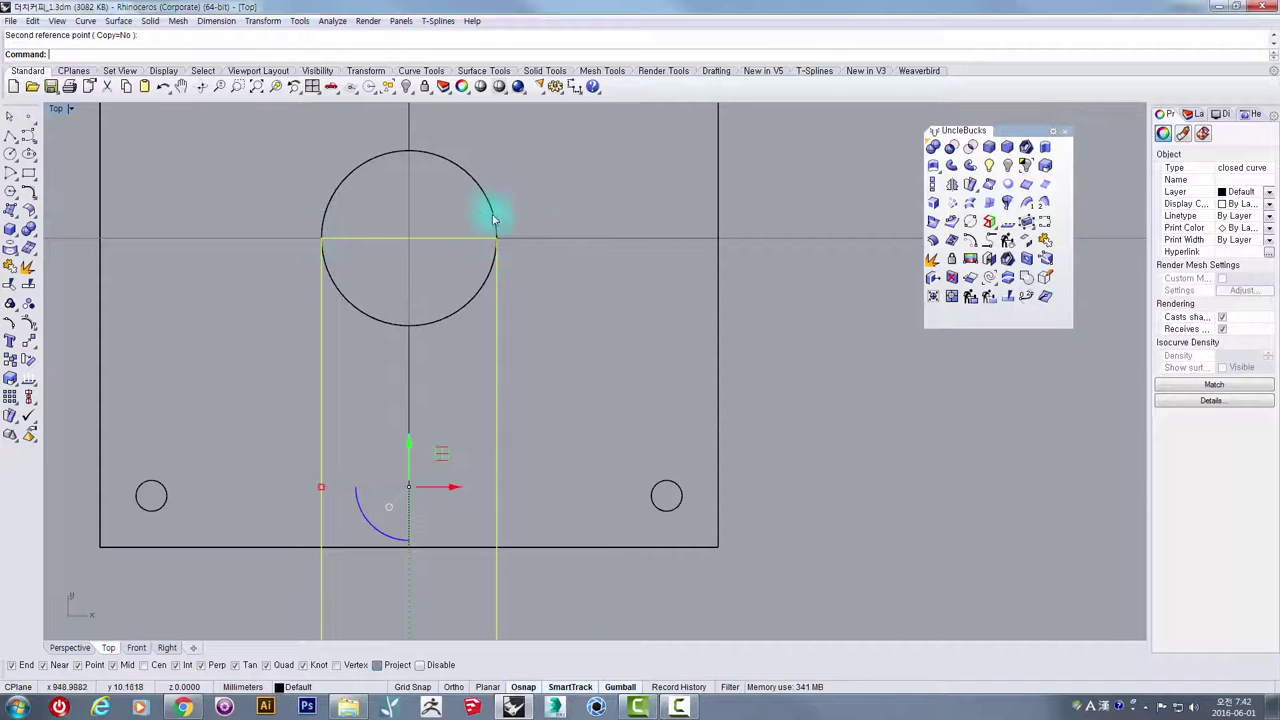
- Select the slot rectangle and, in the maximized perspective view, move it up vertically to just below the second plate
scroll(497, 240, "down", 3)
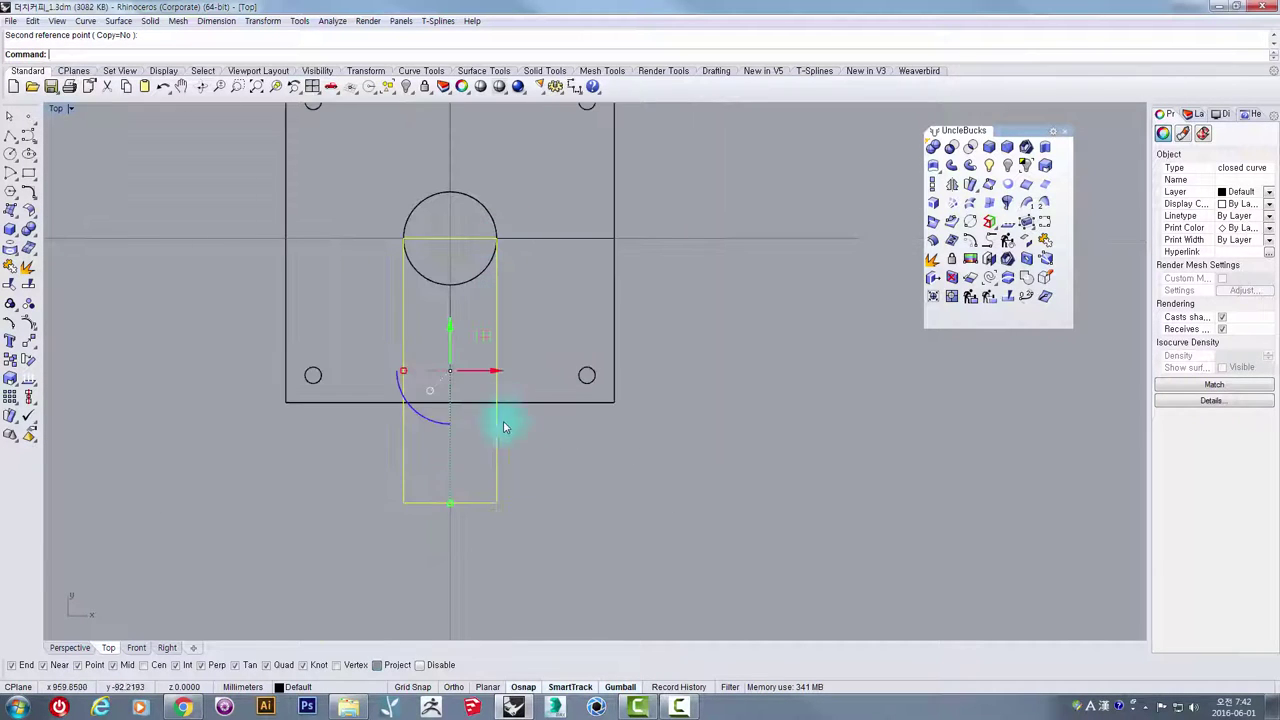
left_click(543, 503)
left_click(443, 440)
double_click(55, 108)
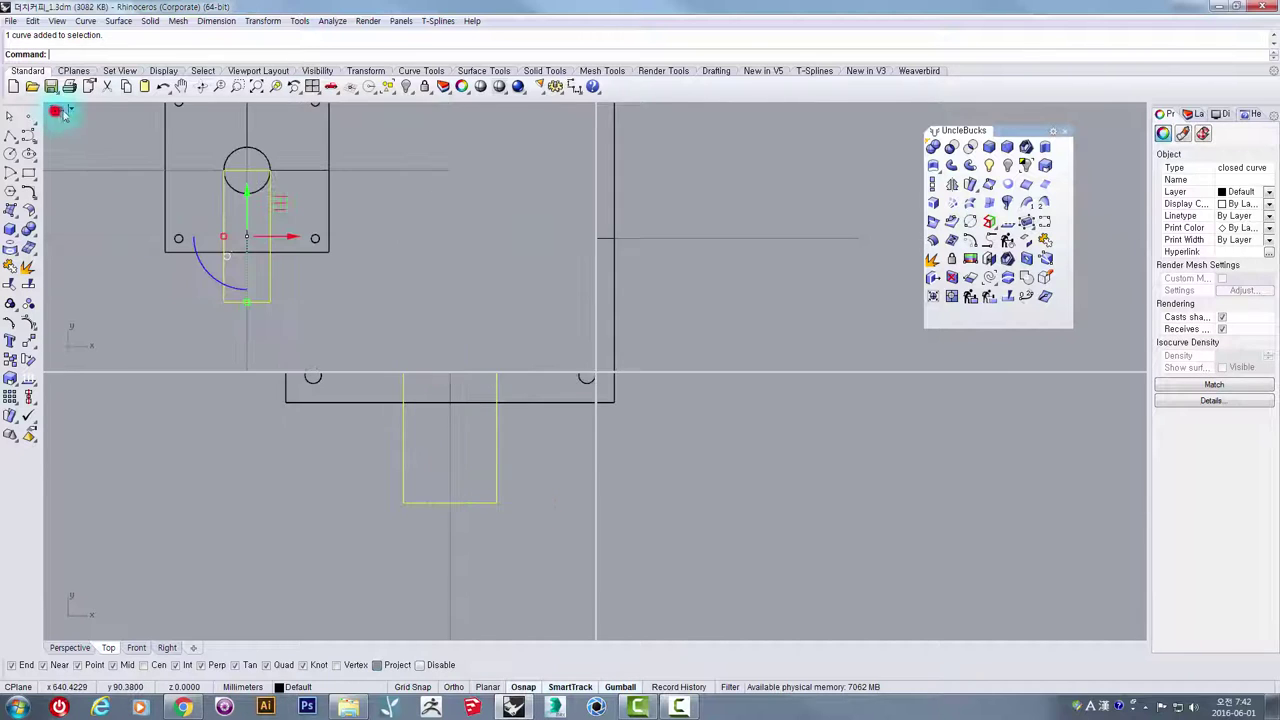
double_click(623, 108)
right_click_drag(745, 344, 664, 472)
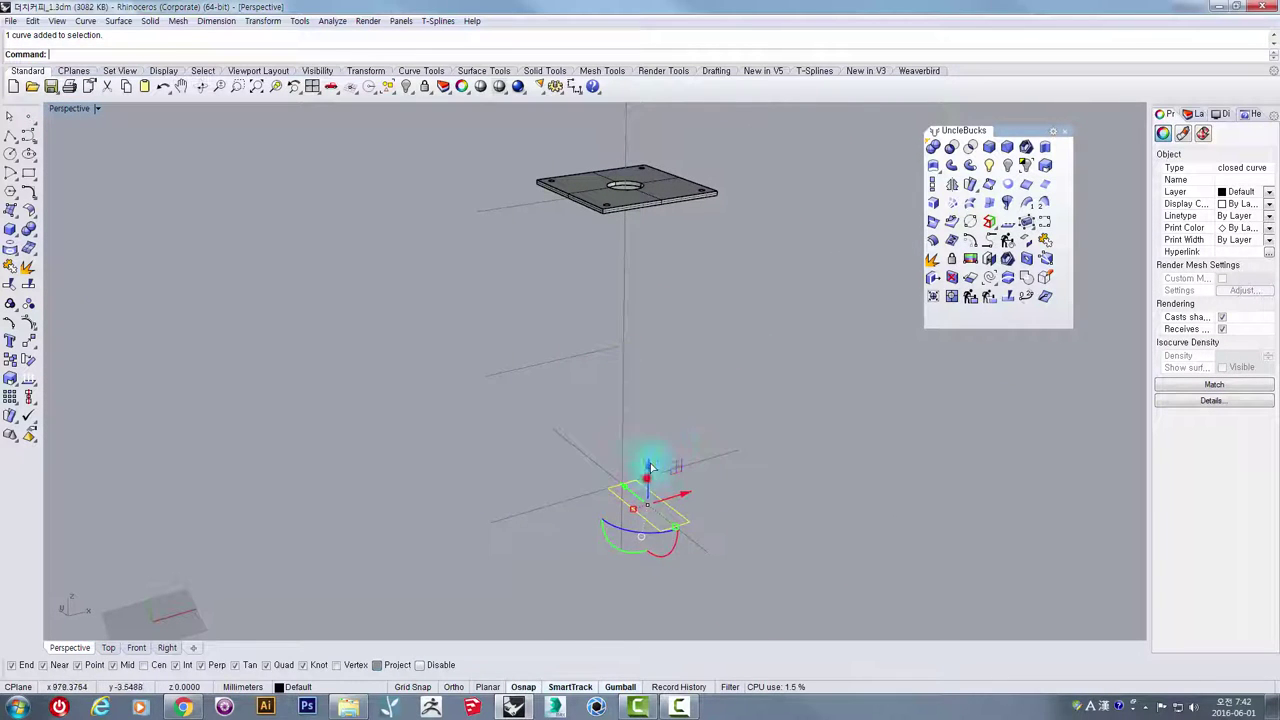
left_click_drag(650, 465, 721, 211)
right_click_drag(721, 211, 676, 339, "shift")
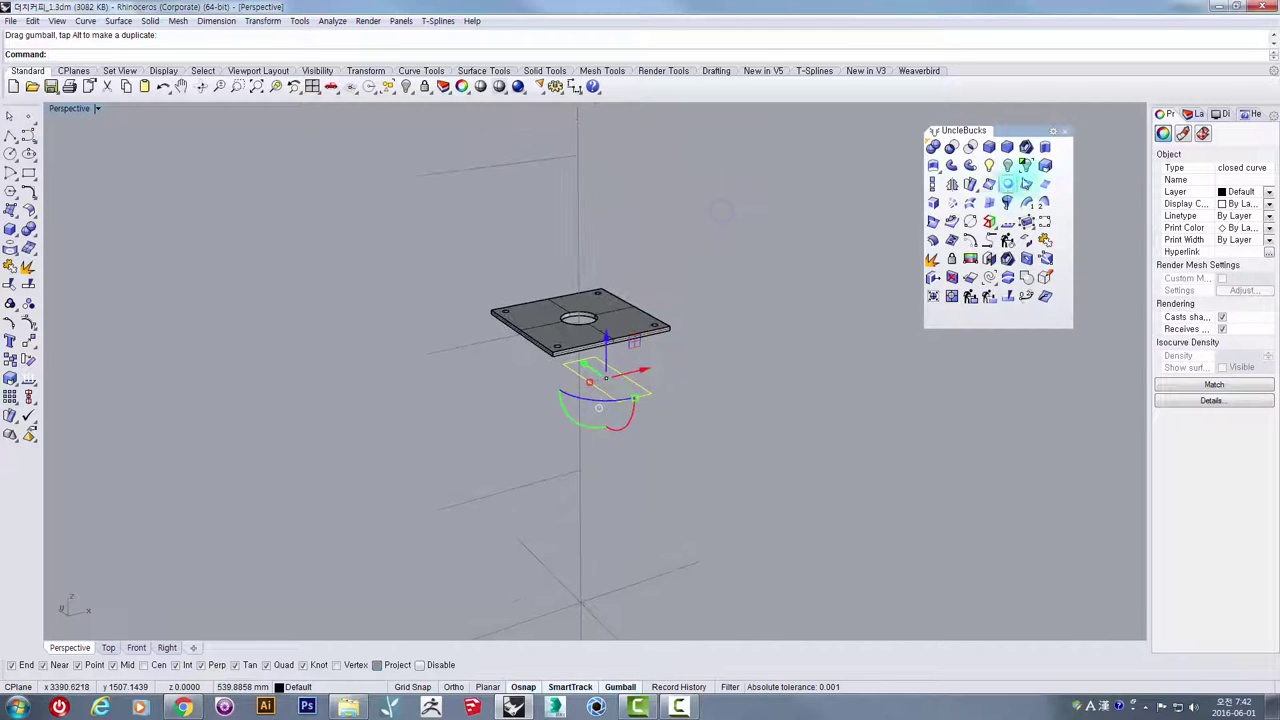
- Extrude the rectangle upward into a solid block that passes completely through the plate
left_click(1045, 147)
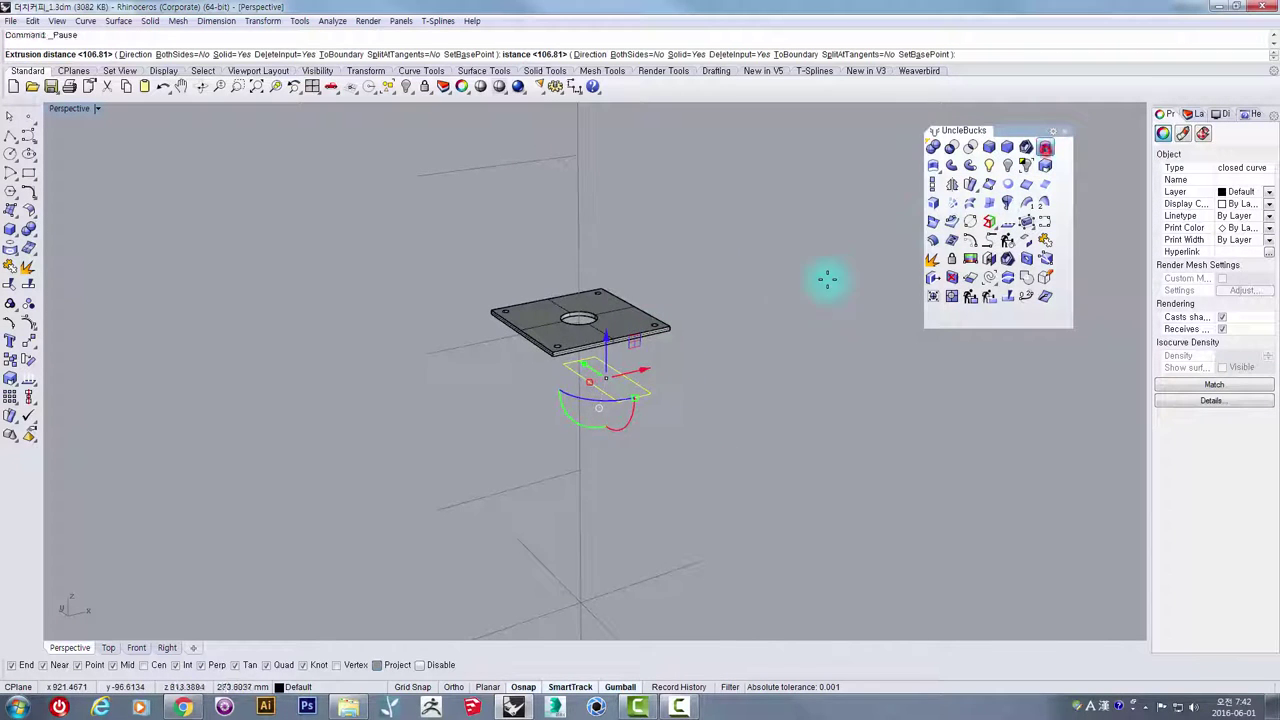
right_click(771, 240)
right_click_drag(694, 291, 472, 304)
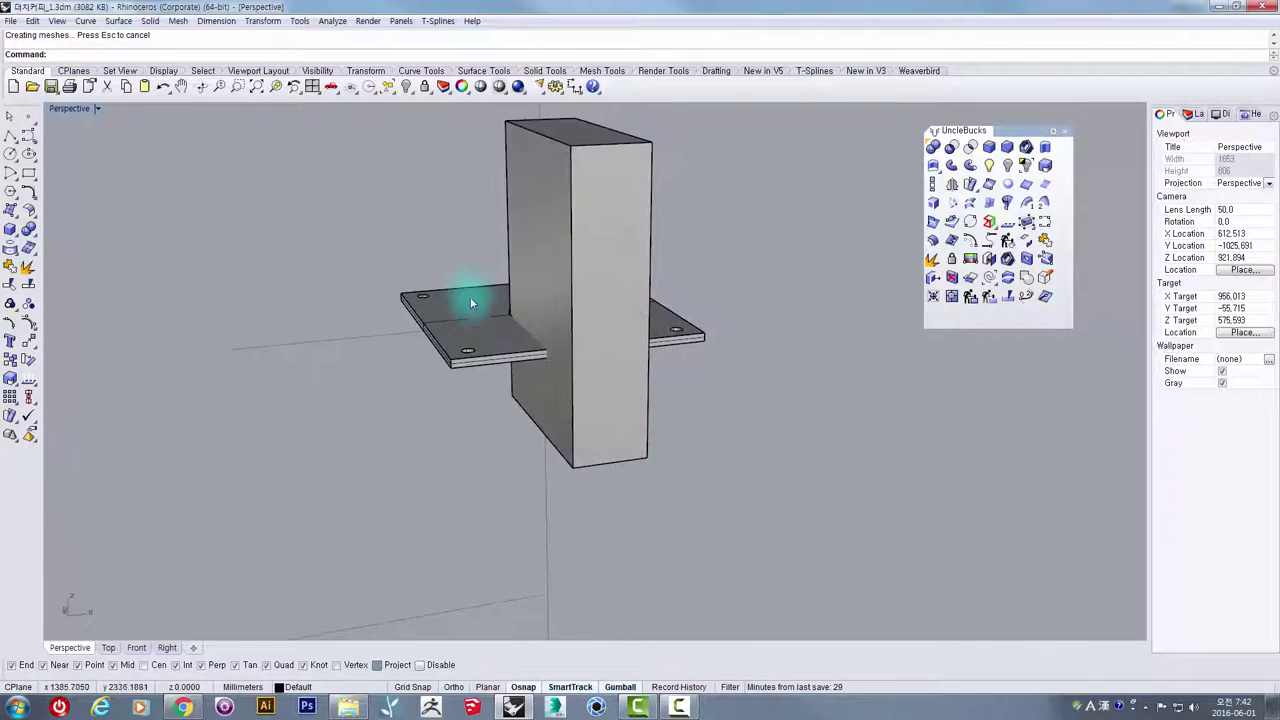
- Subtract the block from the second plate with a Boolean difference, opening a slot from the central hole to the front edge
left_click(471, 296)
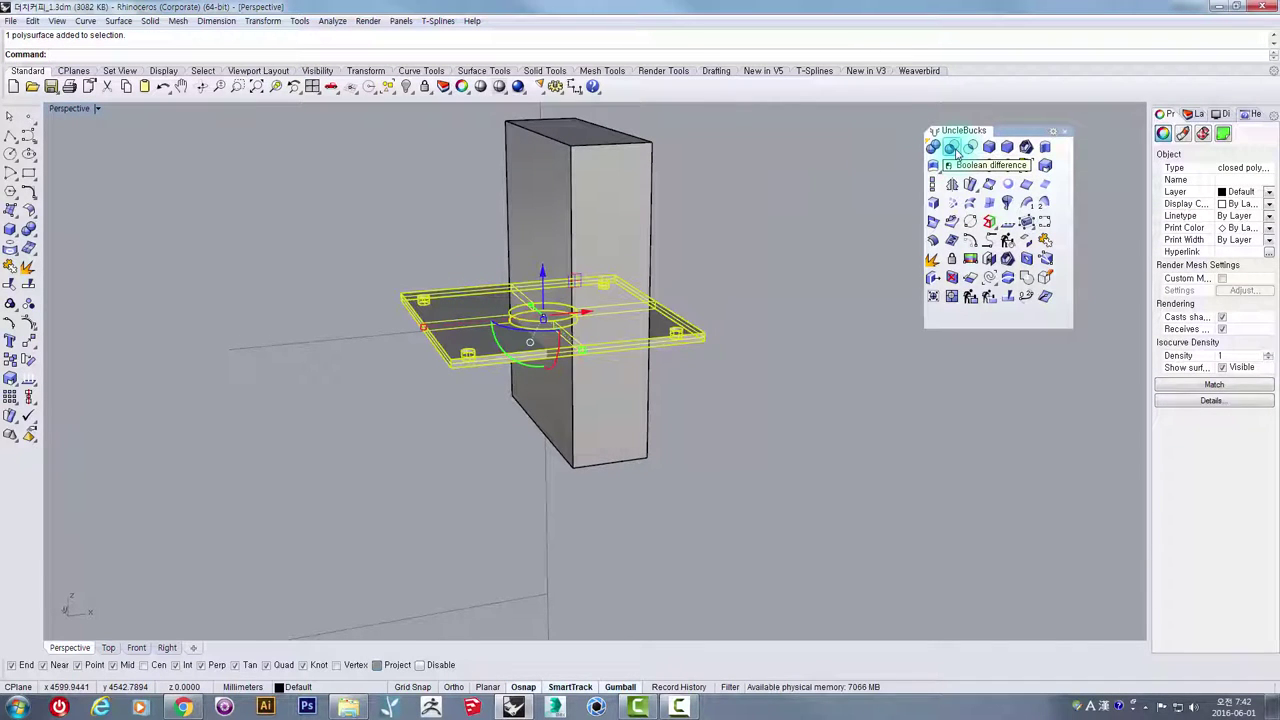
left_click(951, 147)
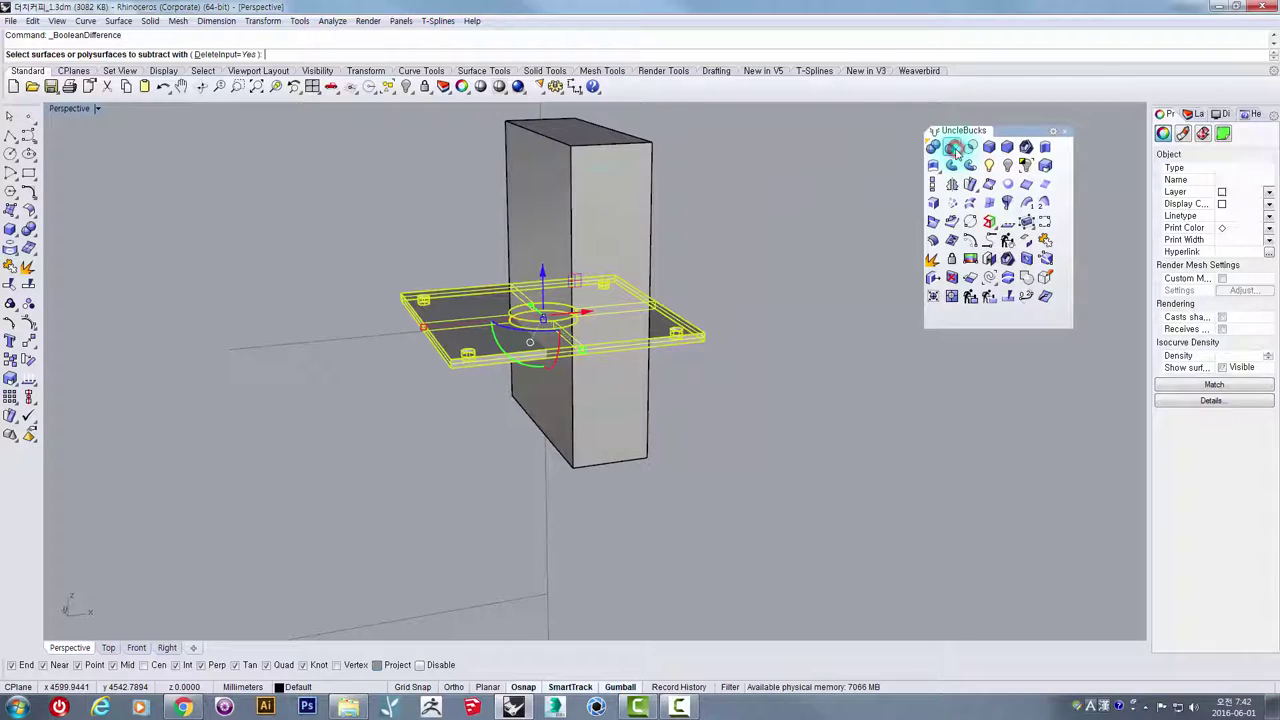
left_click(517, 145)
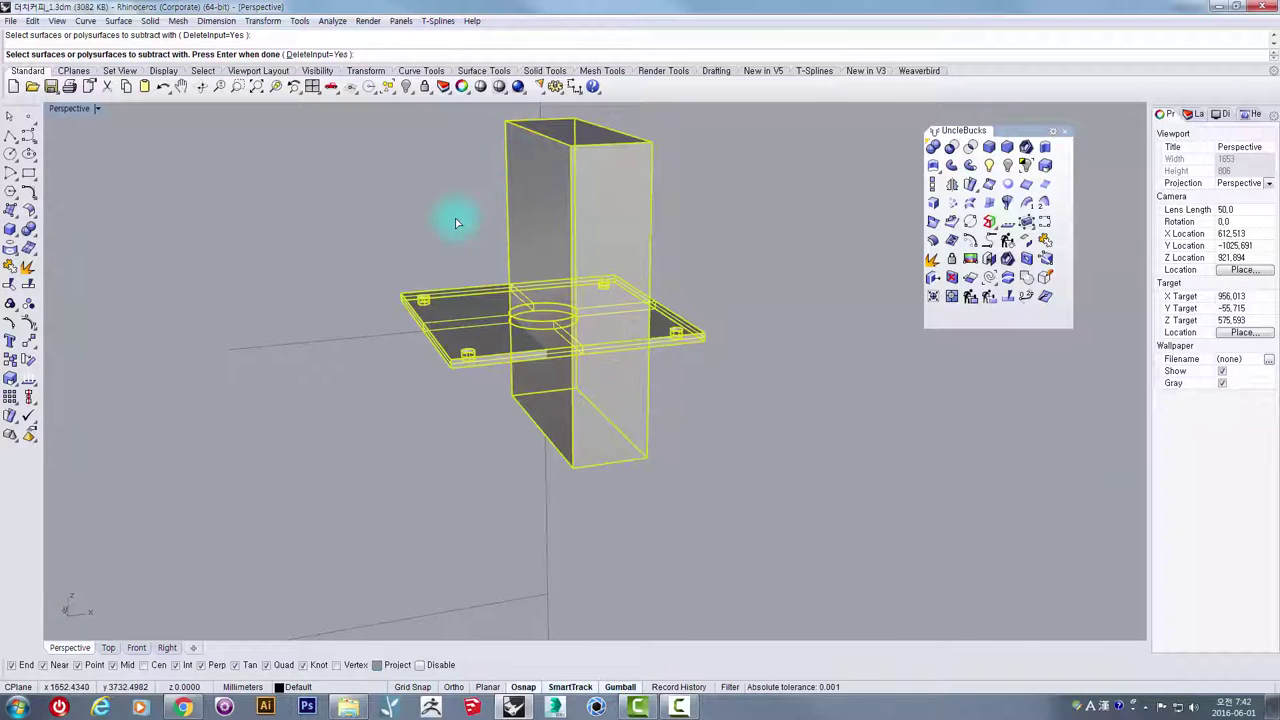
key("Return")
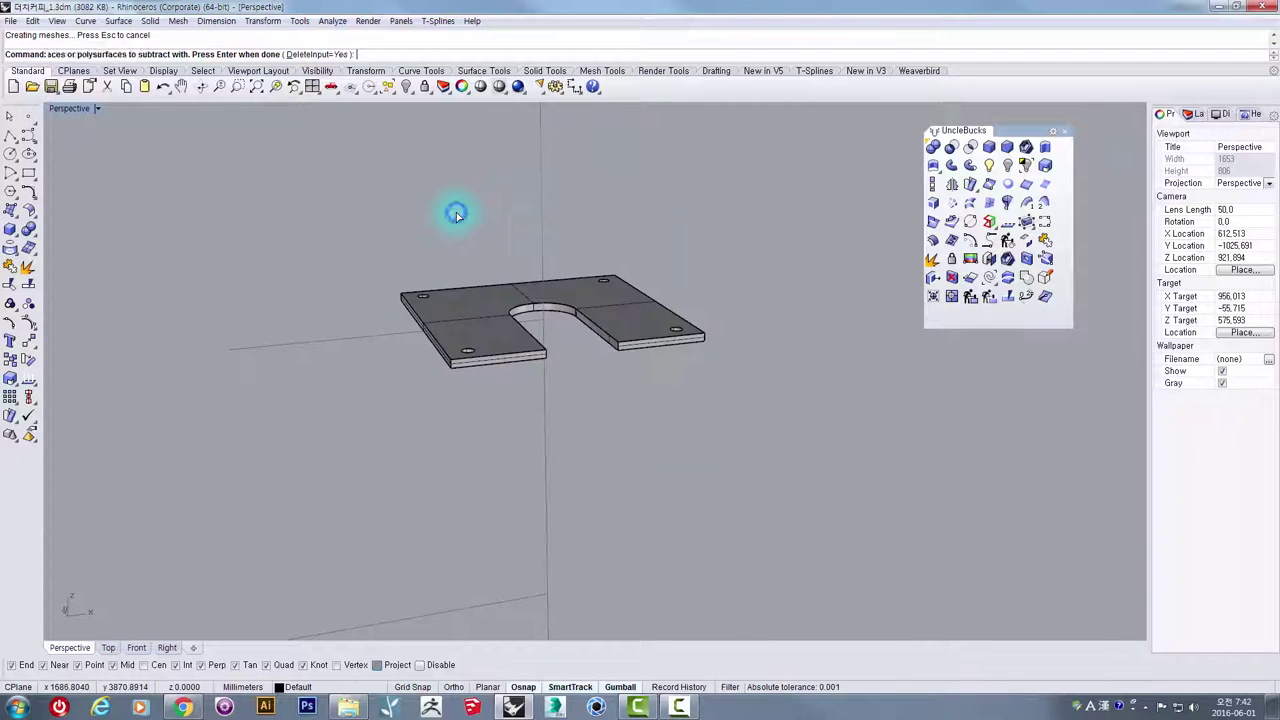
right_click_drag(509, 234, 354, 266)
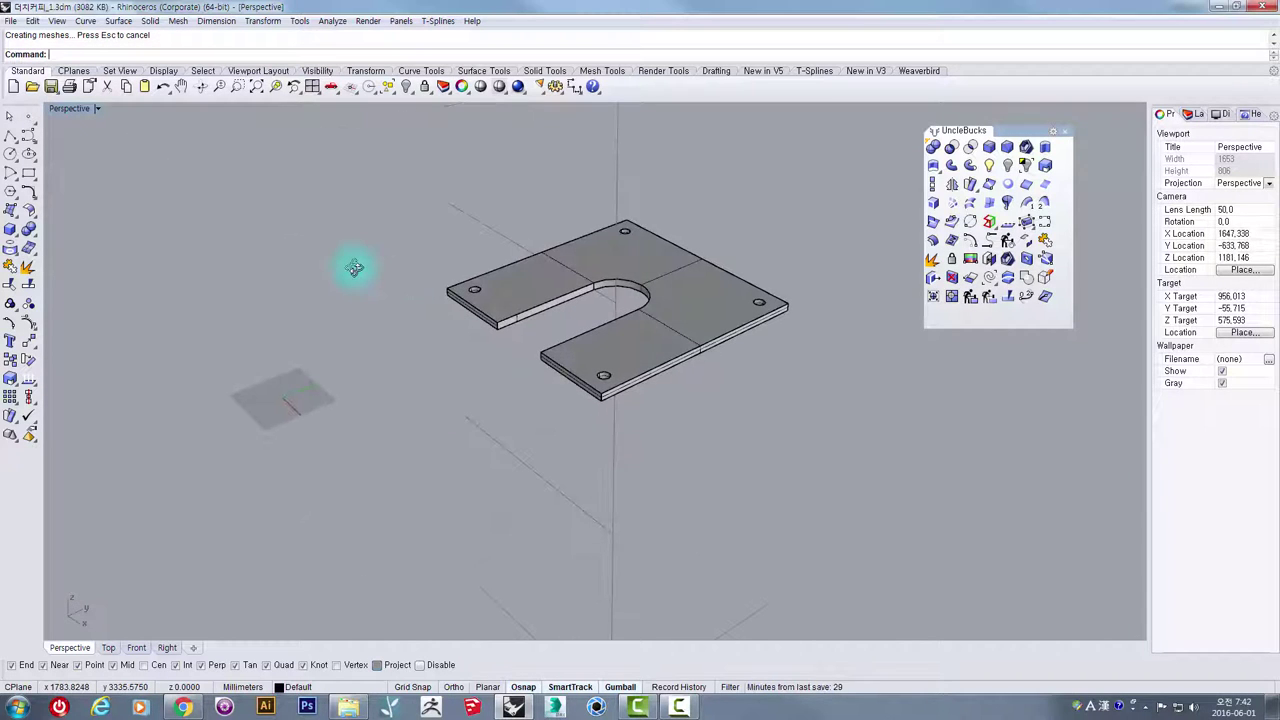
right_click_drag(722, 190, 834, 268)
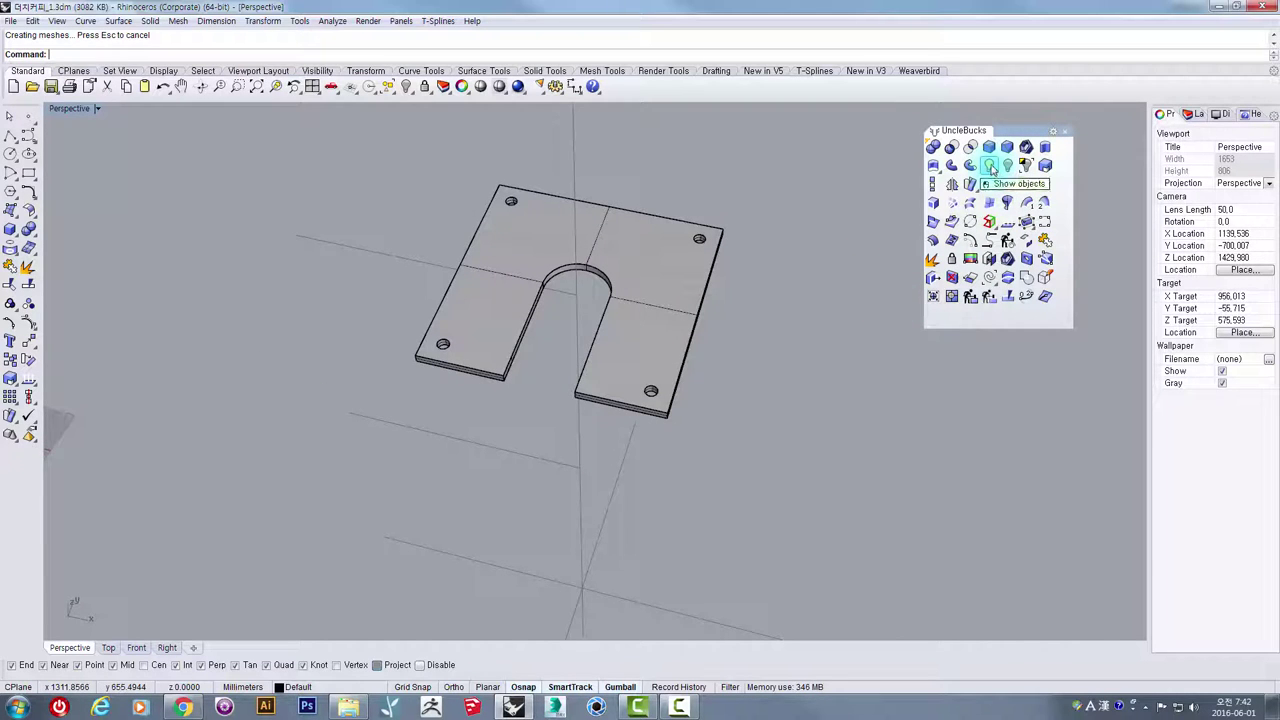
- Show all hidden objects, inspect the plate beneath the coil, and return to the four-viewport layout
left_click(990, 166)
right_click_drag(850, 220, 543, 366)
scroll(571, 437, "up", 5)
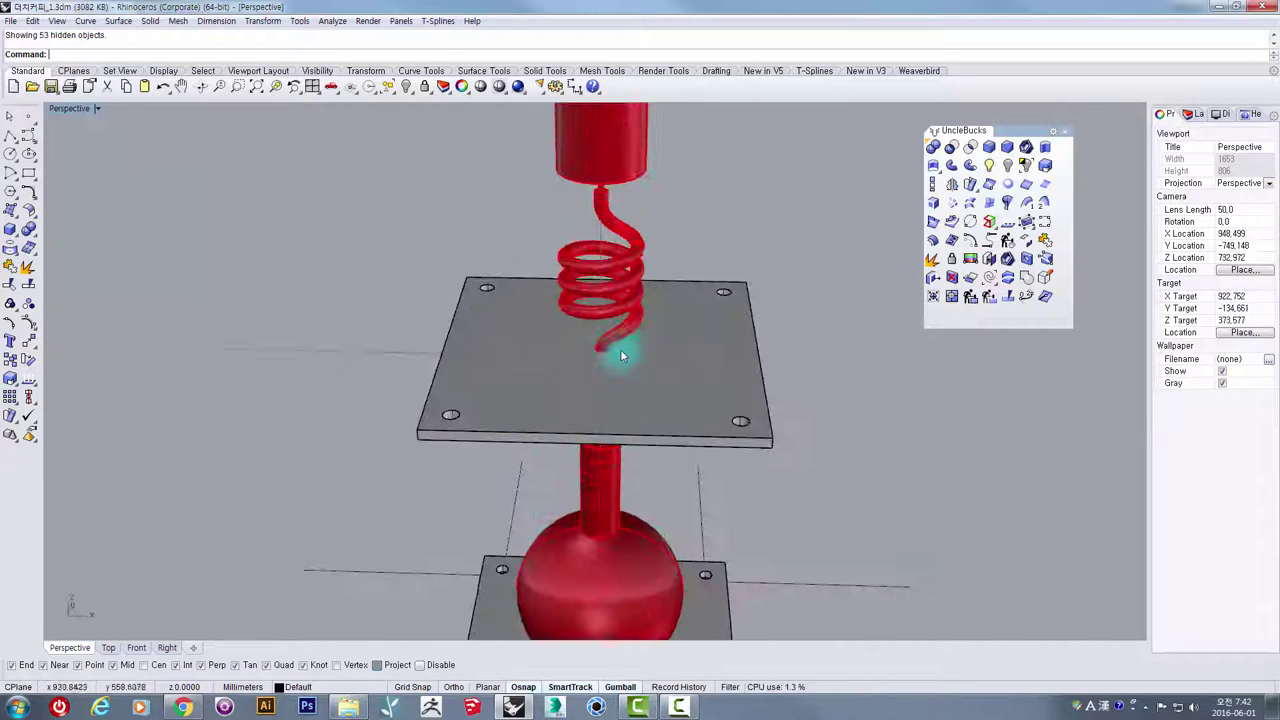
right_click(601, 363, "ctrl+shift")
double_click(63, 111)
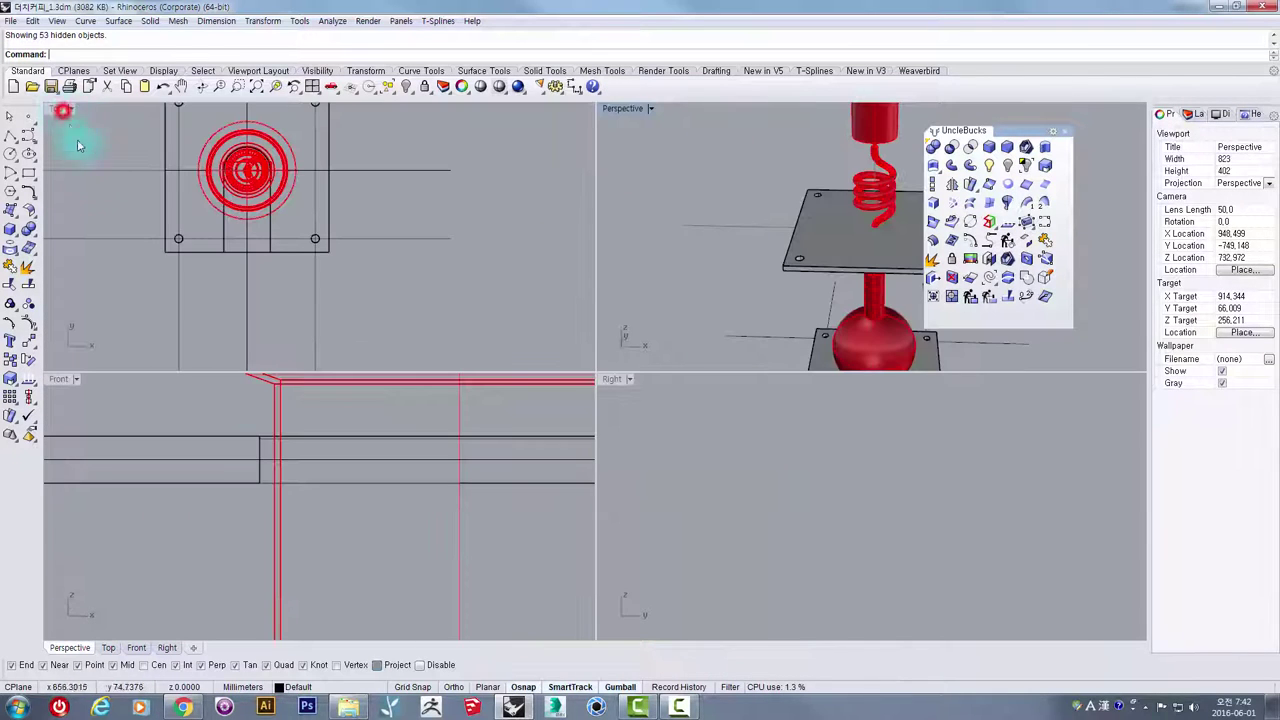
- Examine in the Front view where the coiled tube passes through the plate above the round flask
scroll(300, 485, "down", 5)
scroll(320, 460, "up", 4)
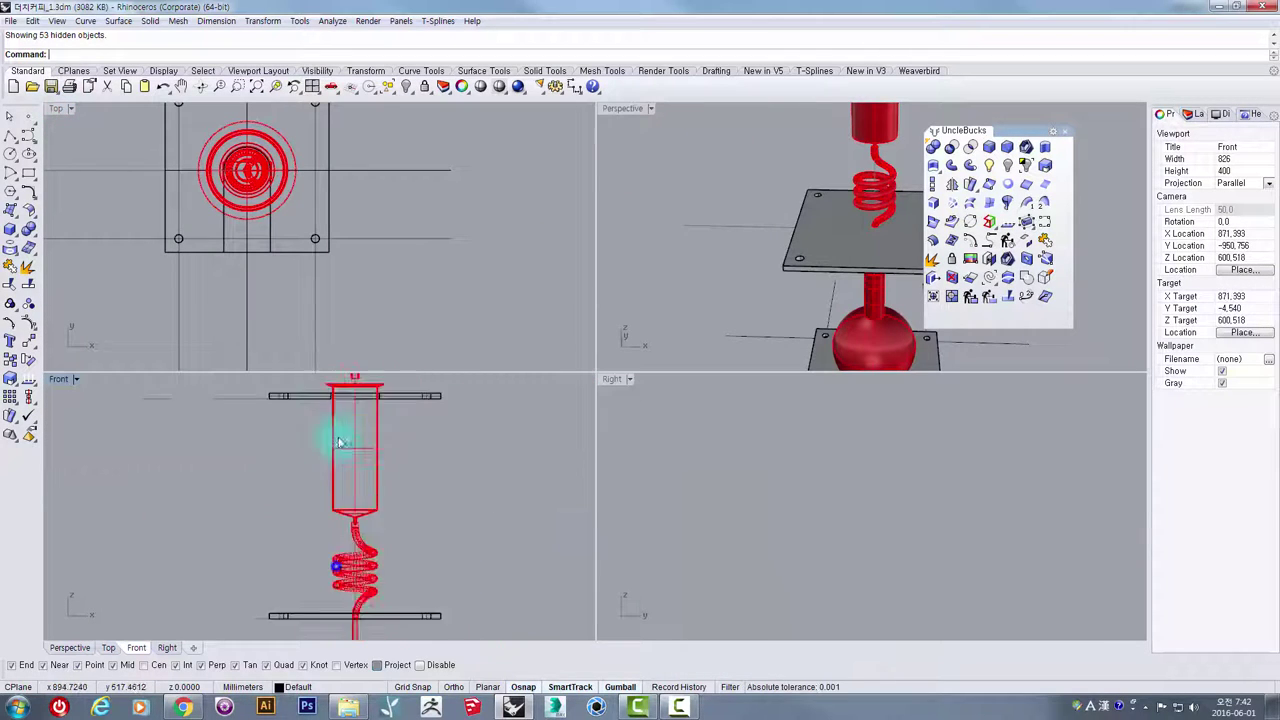
scroll(356, 516, "up", 6)
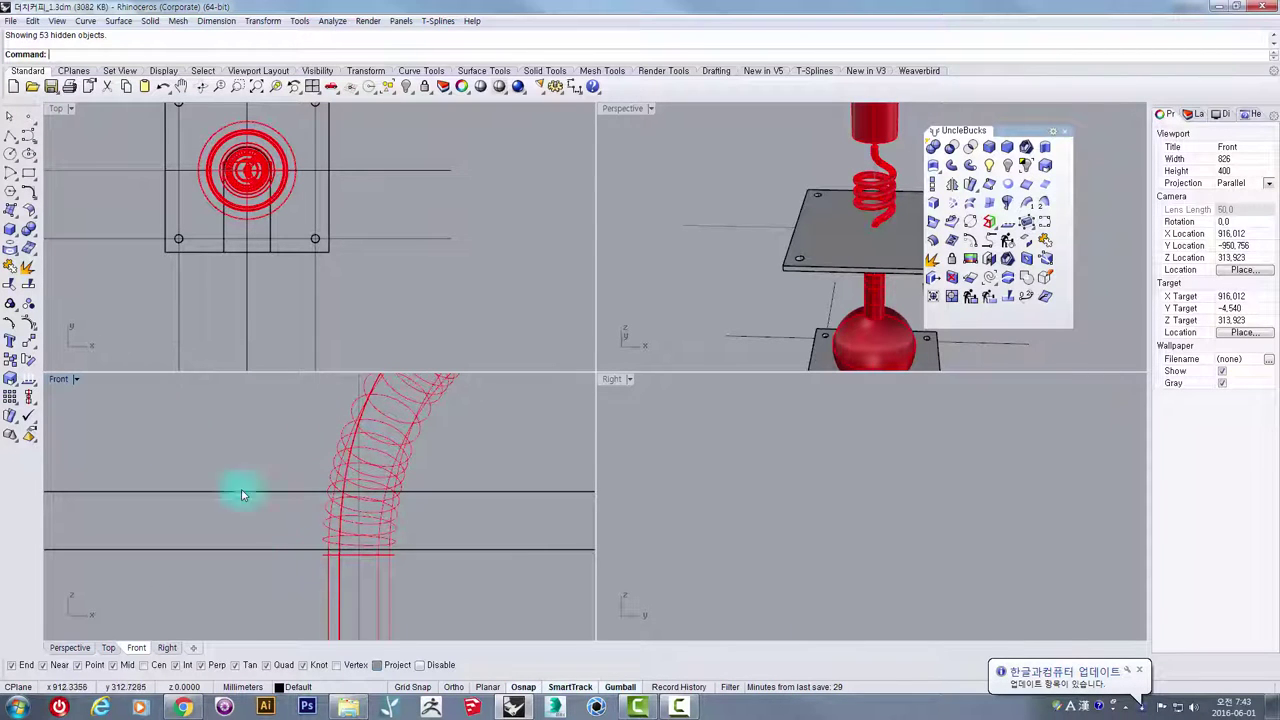
double_click(58, 380)
scroll(586, 460, "down", 5)
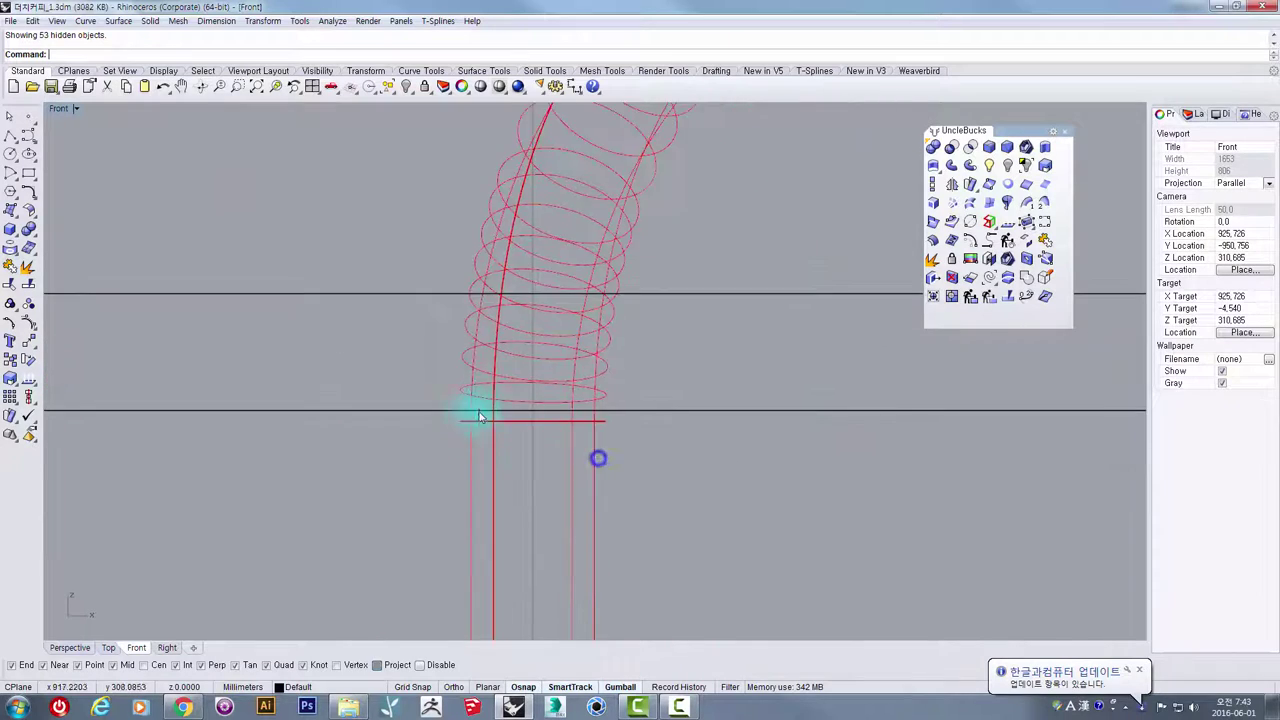
left_click(570, 325)
right_click_drag(538, 330, 504, 452)
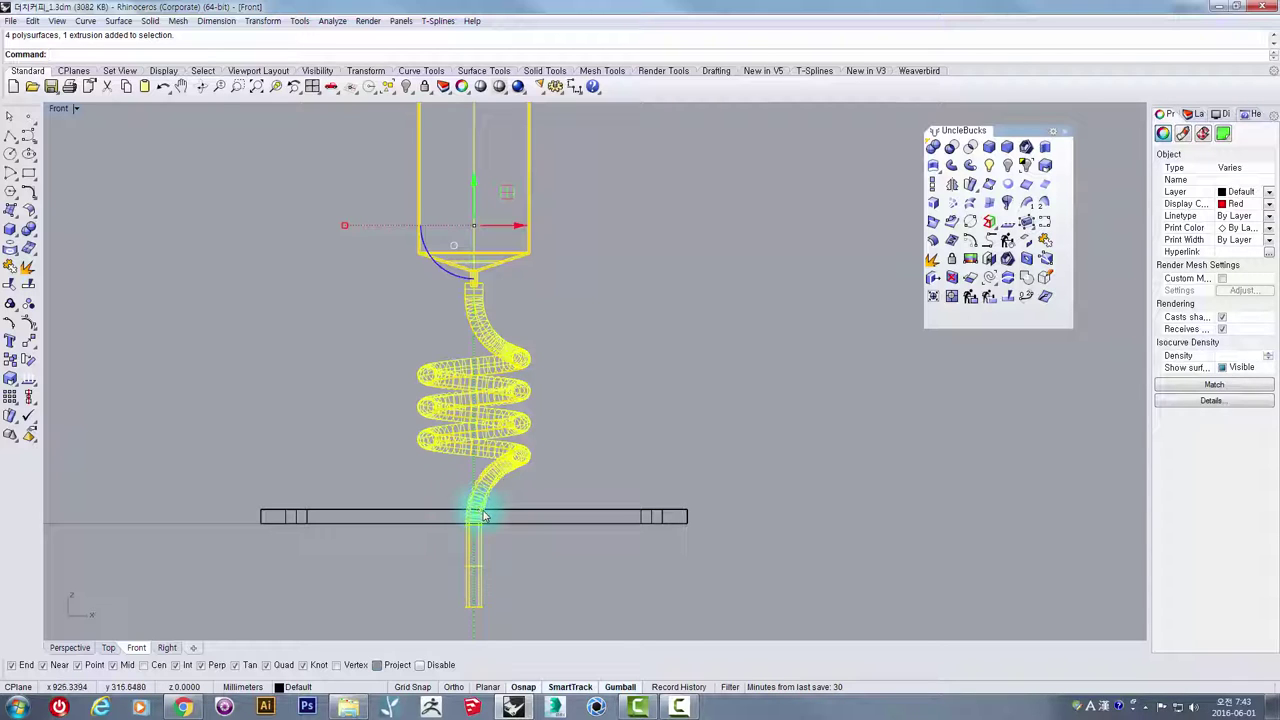
scroll(483, 516, "down", 3)
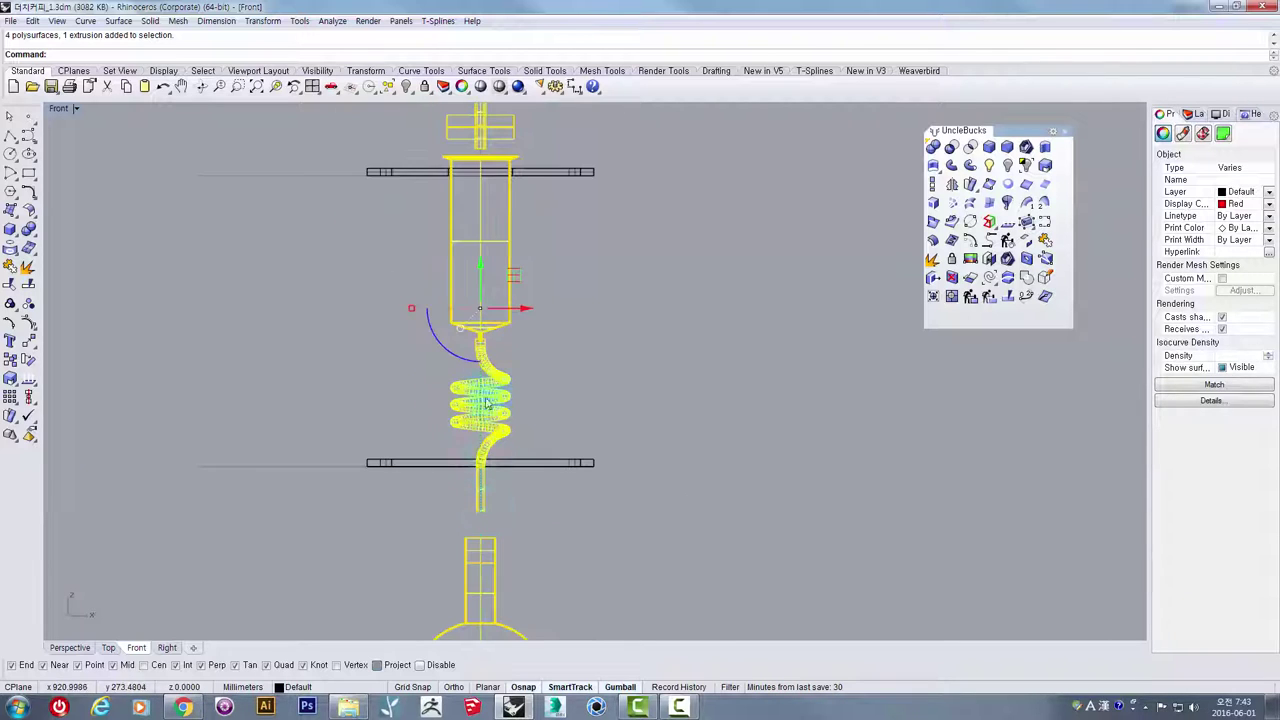
scroll(478, 481, "up", 5)
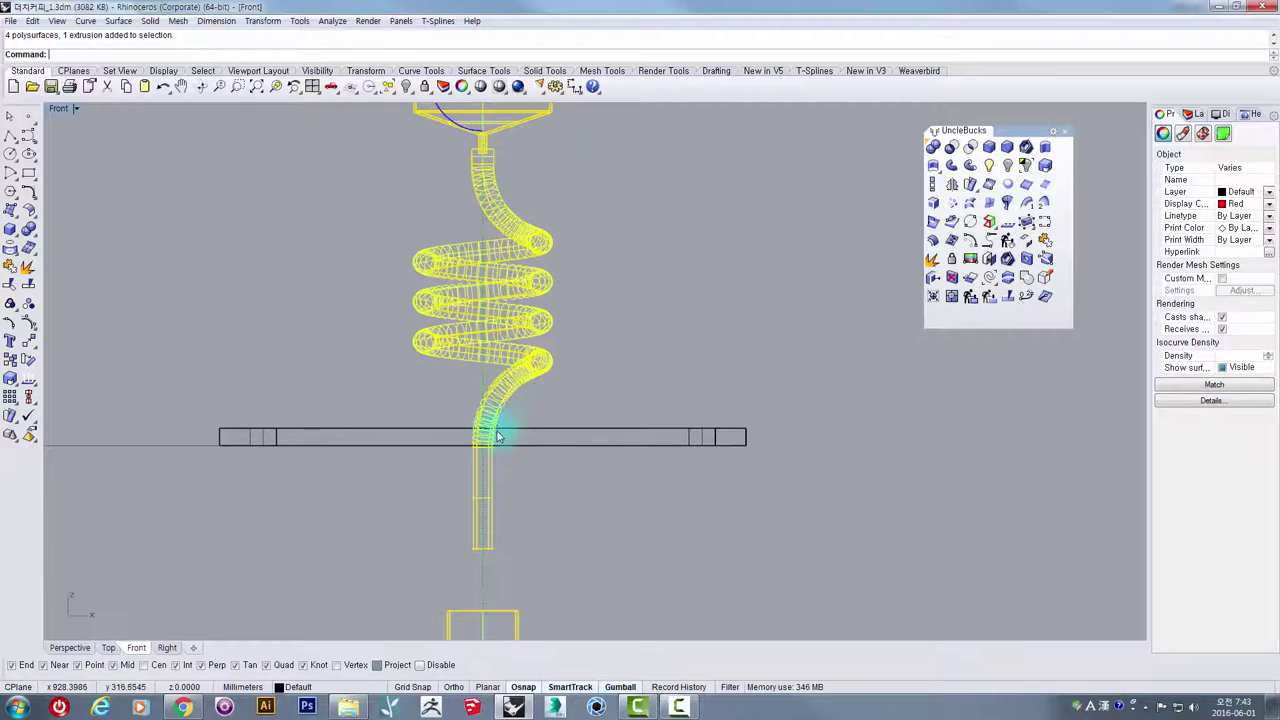
scroll(498, 436, "up", 4)
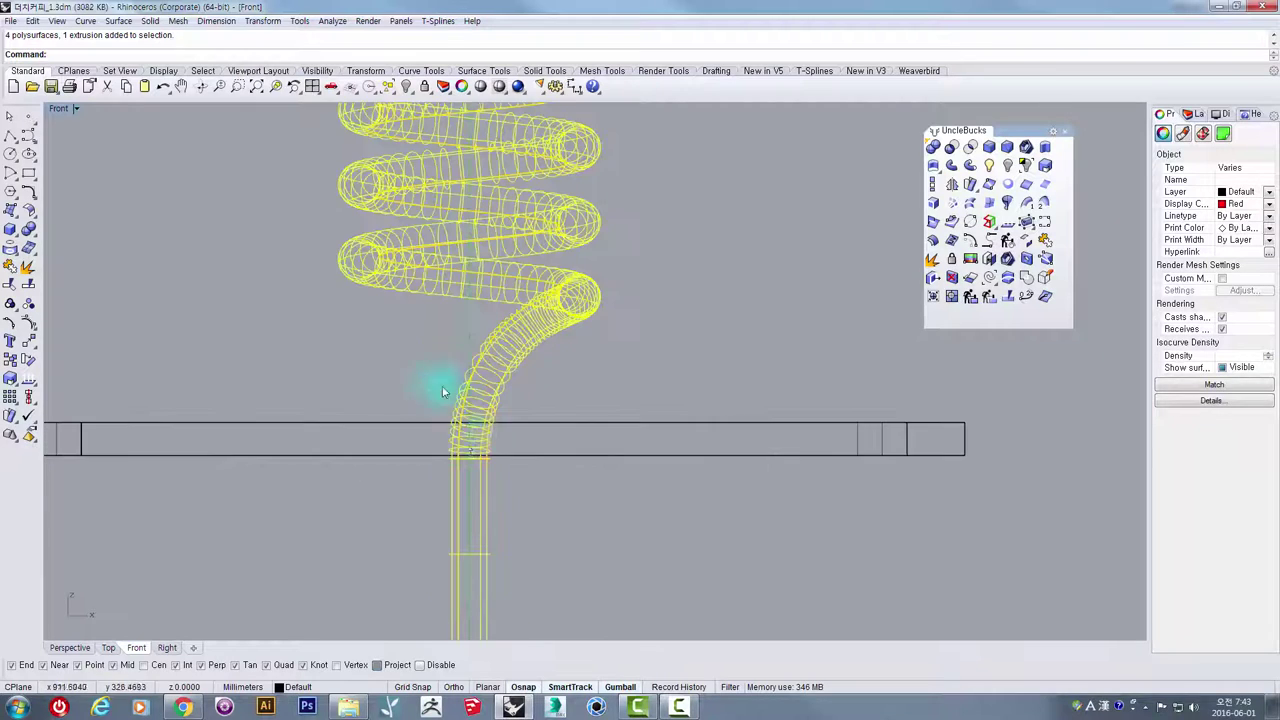
- Try to draw a circle of radius 53 mm centred on the straight tube's axis just below the plate
left_click(10, 155)
scroll(374, 434, "up", 2)
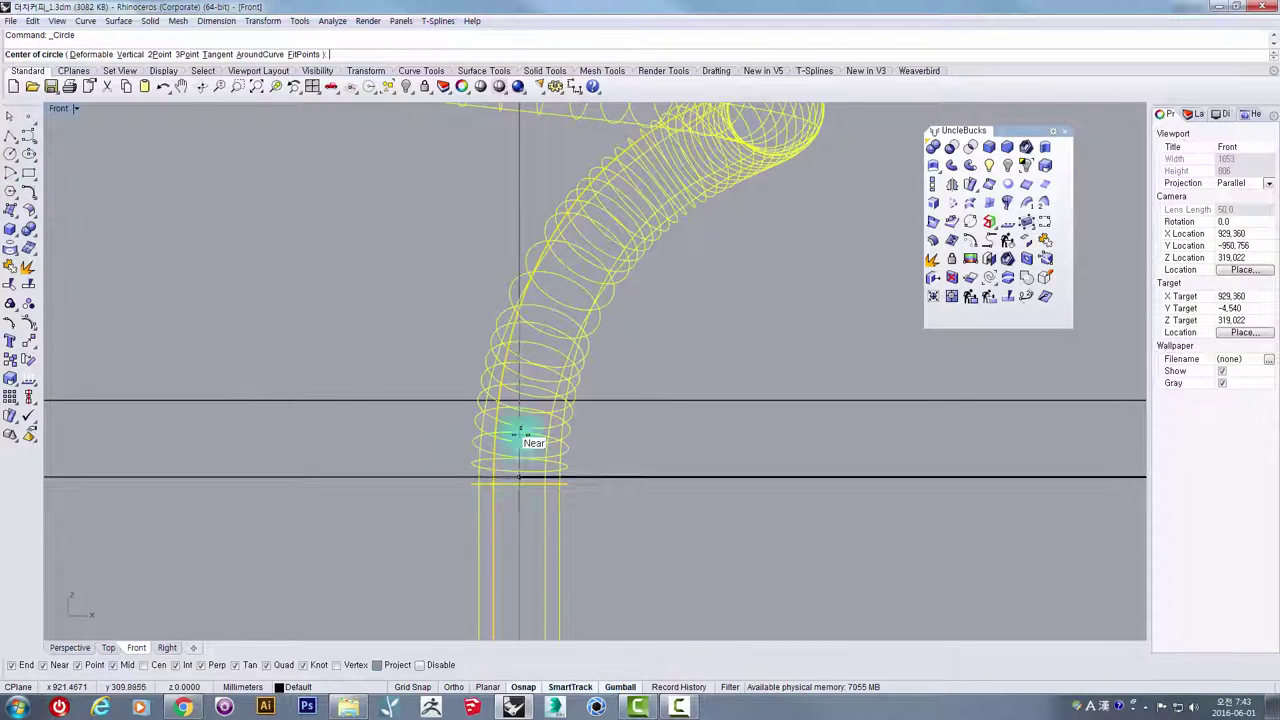
left_click(516, 556)
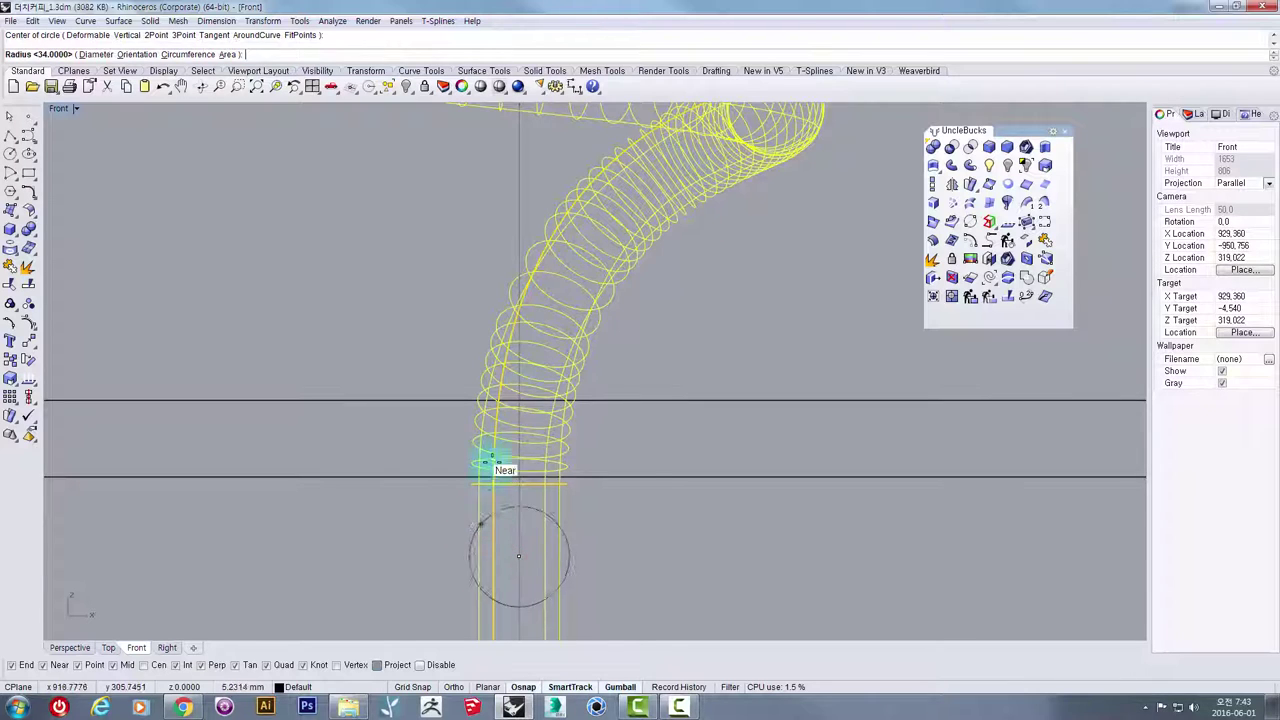
scroll(465, 540, "up", 1)
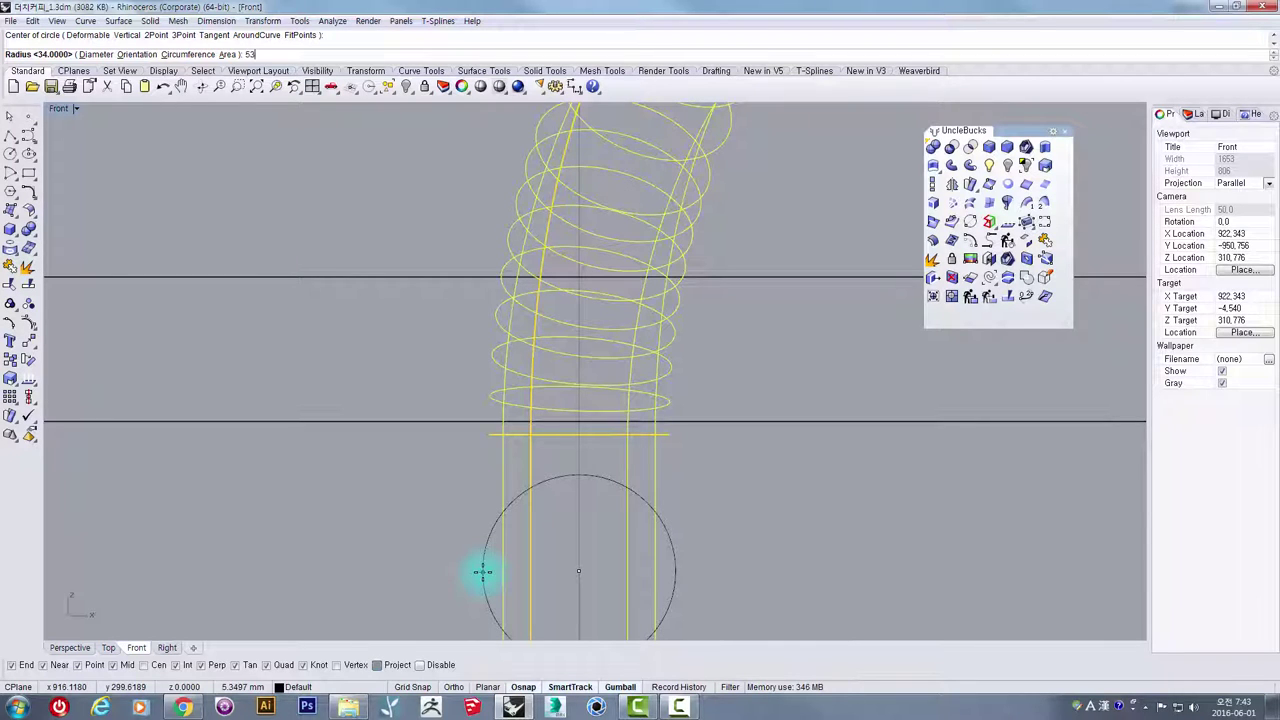
left_click(482, 572)
scroll(499, 570, "down", 4)
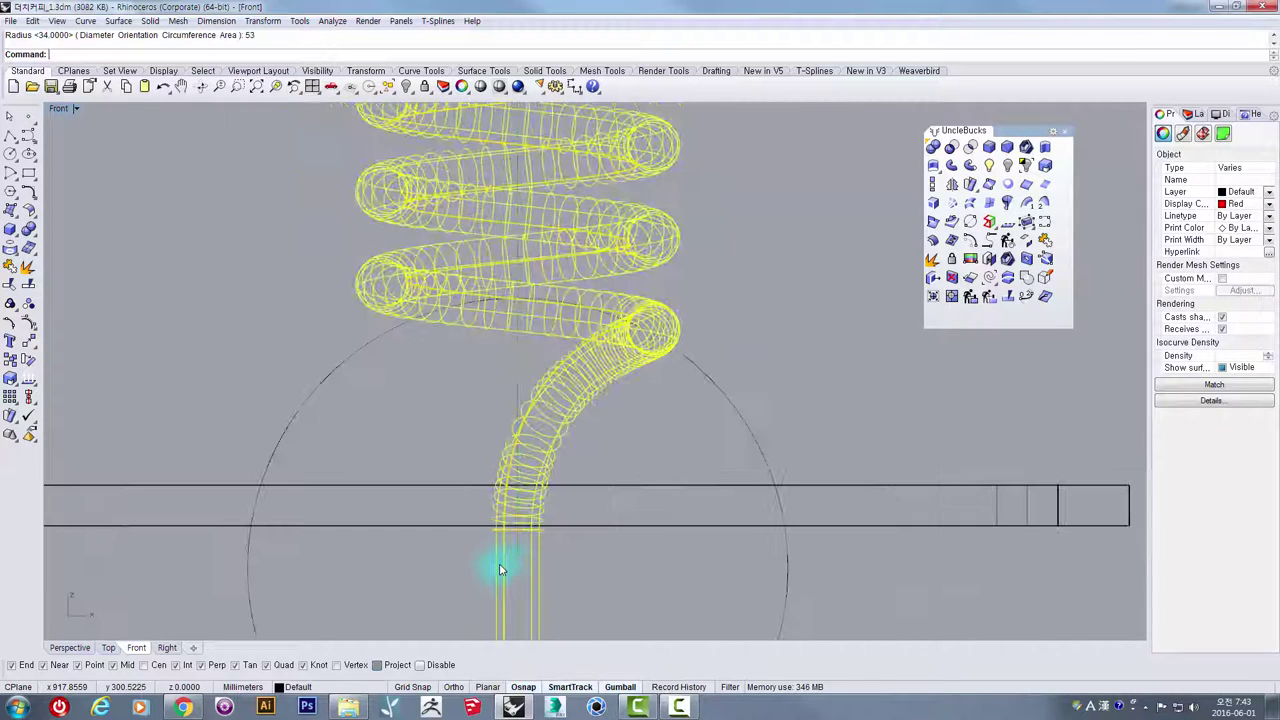
- Draw a circle of about 5.3 mm radius centred on the straight tube's axis just below the plate, and select it
scroll(505, 571, "up", 4)
key("Return")
left_click(528, 478)
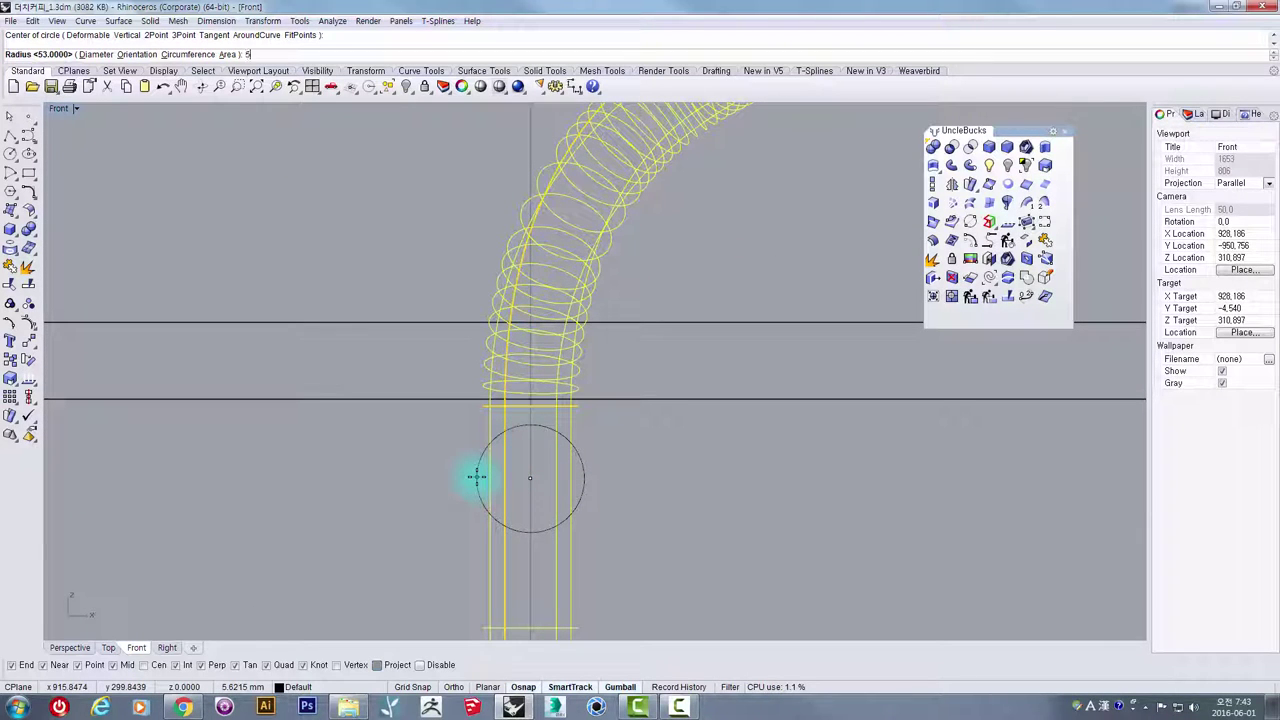
left_click(476, 477)
left_click(476, 477)
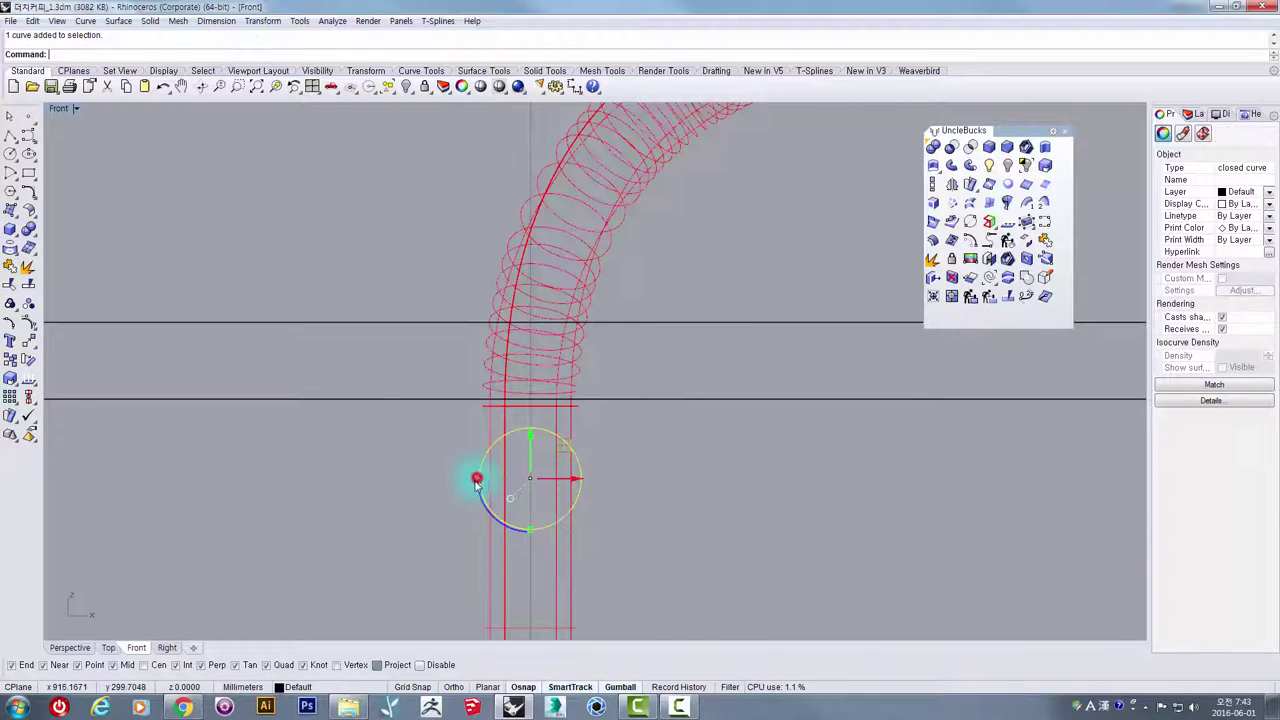
- Rotate the circle to lie horizontally around the tube's axis and move it down below the tube's lower end
double_click(55, 107)
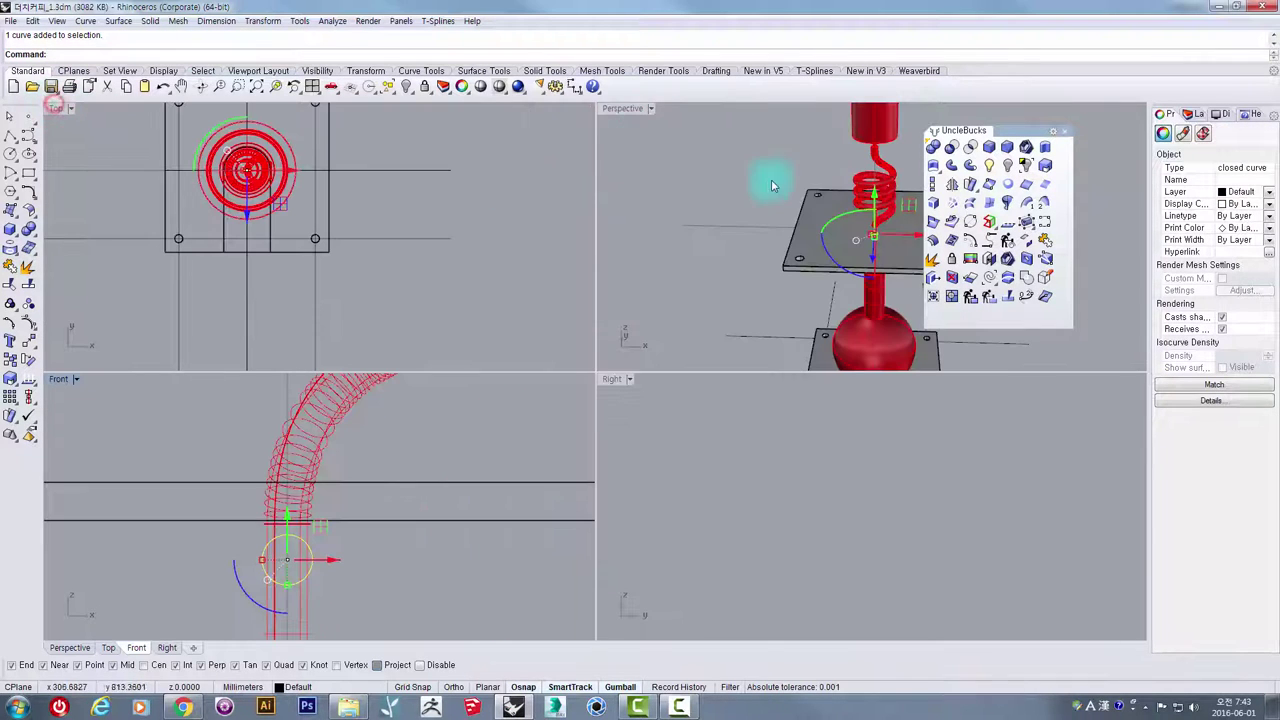
double_click(615, 108)
scroll(715, 406, "up", 10)
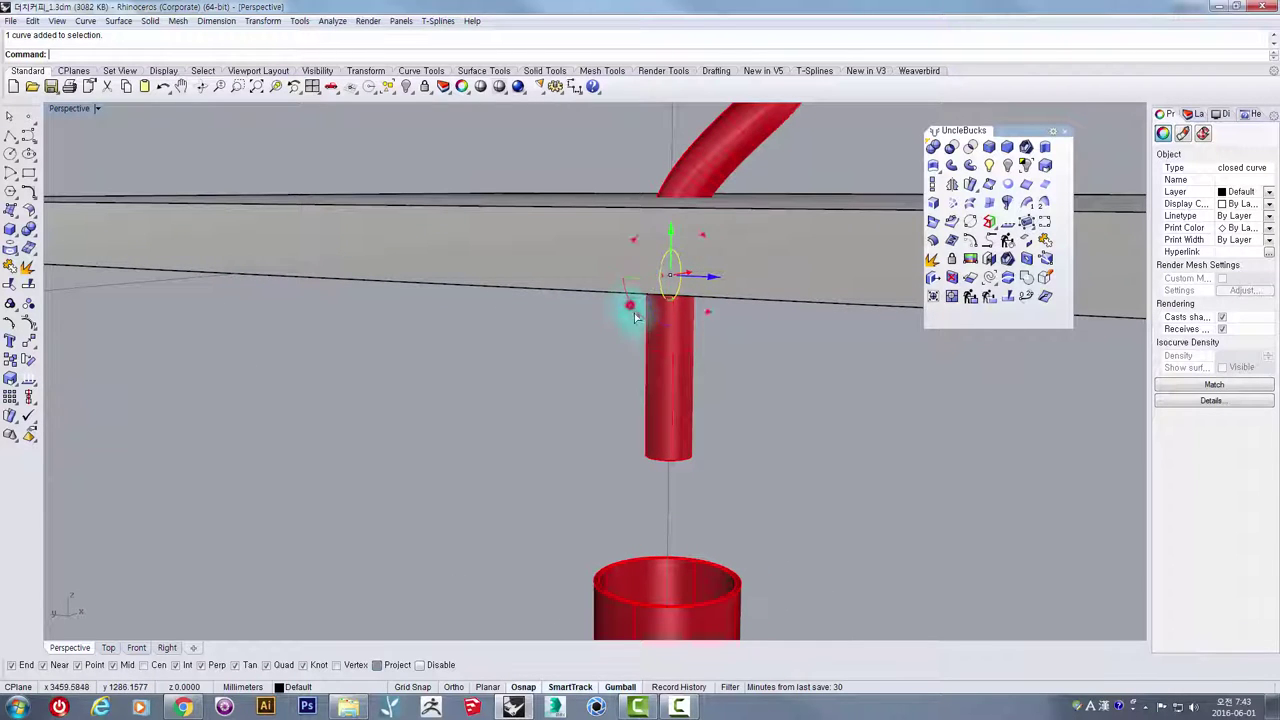
left_click_drag(634, 317, 687, 343)
scroll(715, 357, "down", 4)
right_click_drag(736, 351, 604, 283)
left_click_drag(597, 271, 594, 423)
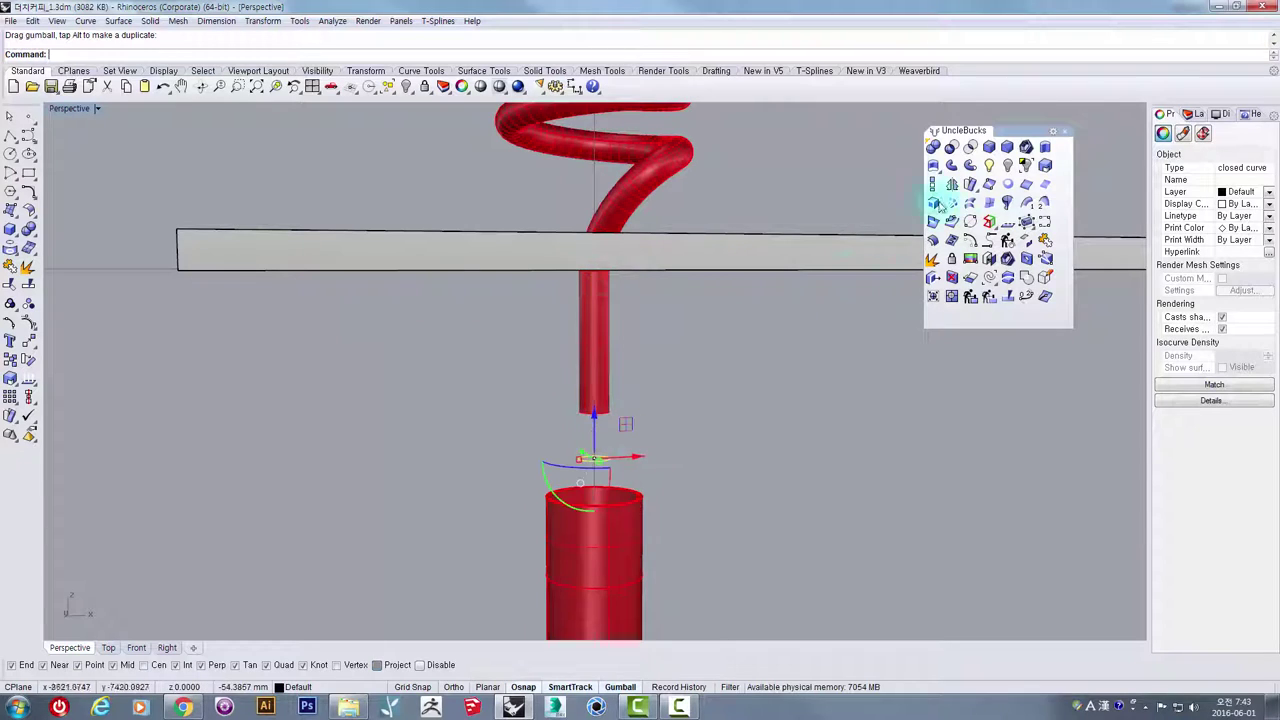
- Extrude the circle upward into a solid rod through the plate and subtract the rod from the plate with Boolean Difference
left_click(1045, 147)
right_click(780, 139)
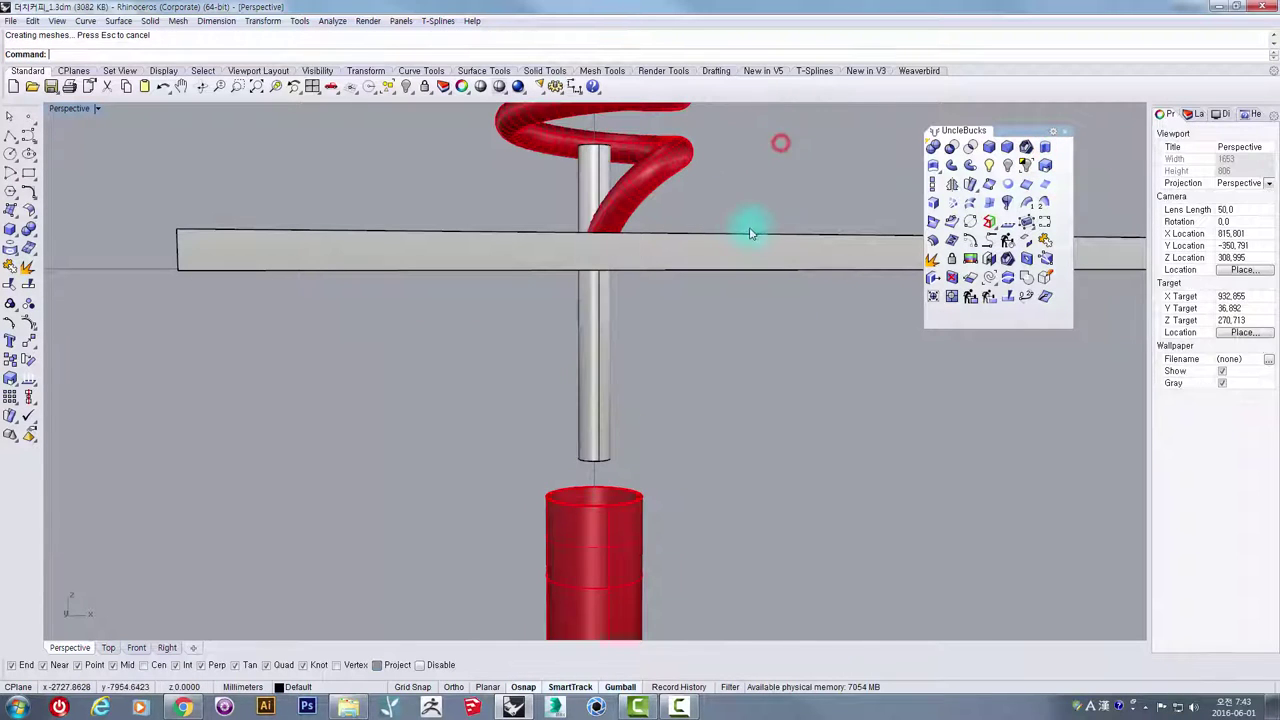
left_click(740, 235)
left_click(950, 147)
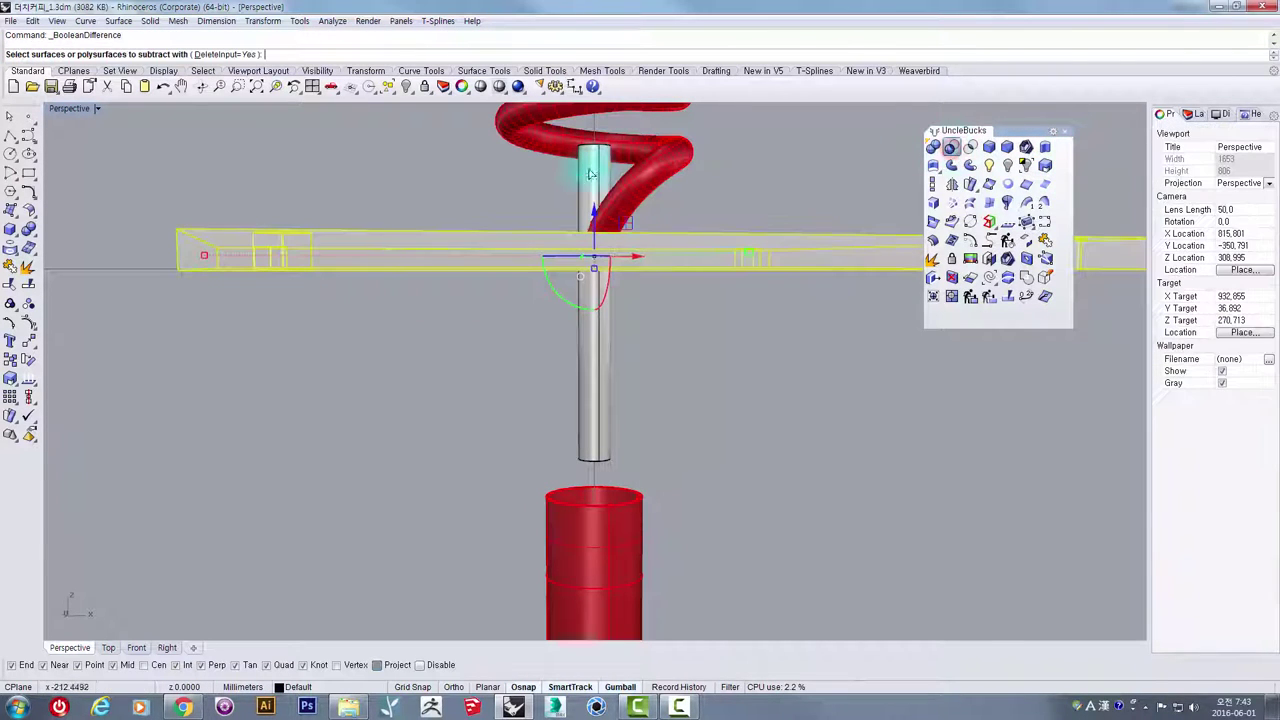
left_click(586, 171)
right_click(663, 251)
- Raise the coiled tube slightly to check the new hole in the plate, and undo the move
right_click_drag(663, 251, 616, 374)
scroll(623, 303, "up", 12)
left_click(631, 271)
scroll(631, 271, "down", 6)
scroll(616, 374, "down", 8)
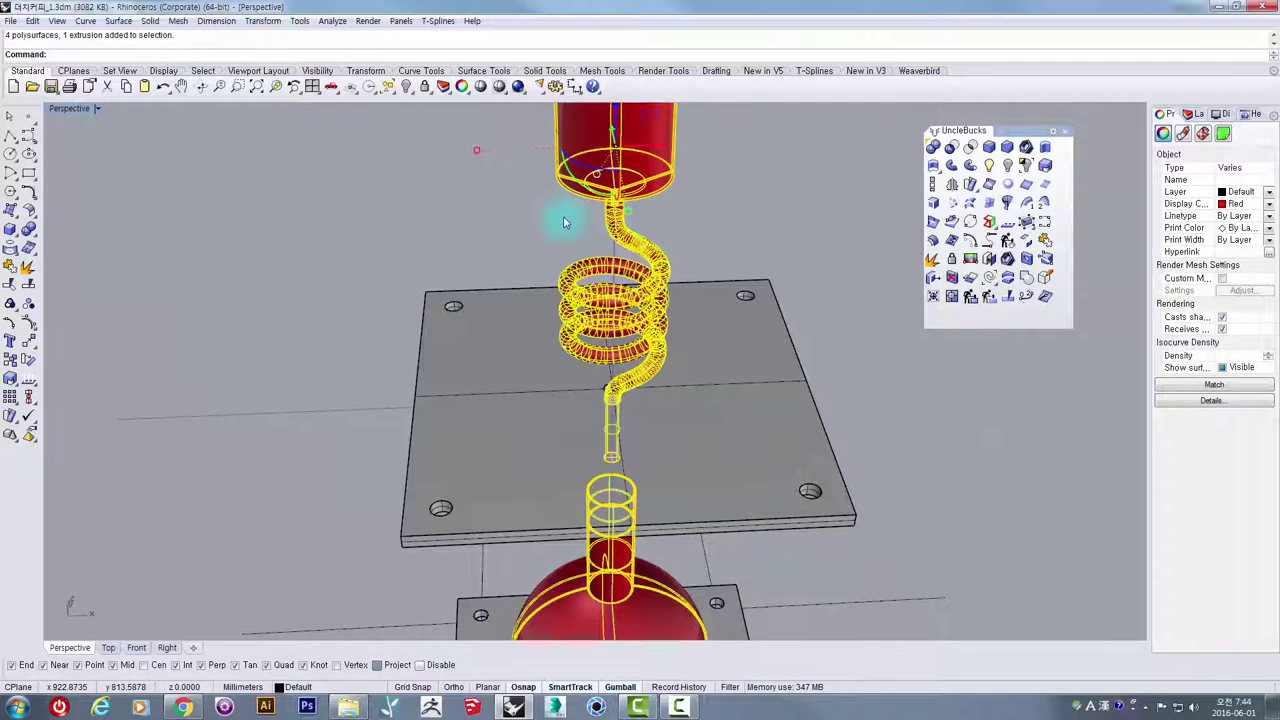
left_click(508, 245)
left_click(600, 270)
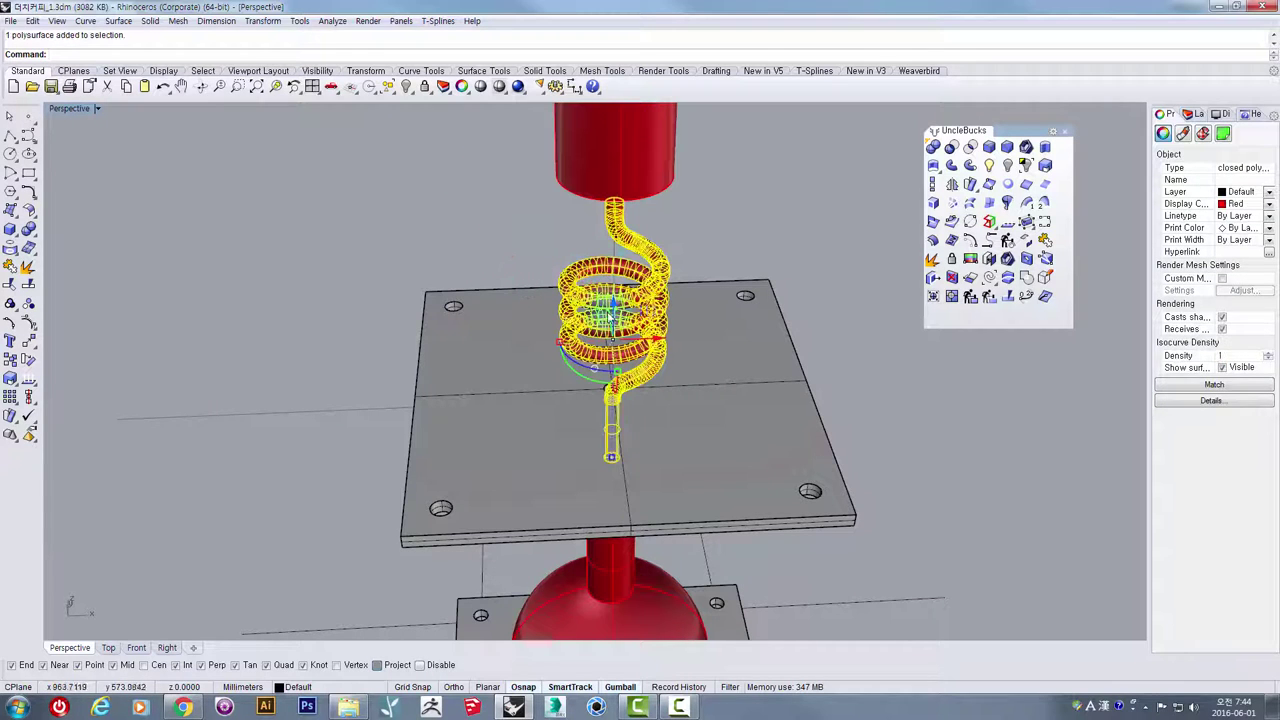
left_click_drag(612, 318, 614, 295)
right_click_drag(667, 332, 571, 337)
key("ctrl+z")
- Examine the plates, tubes and flask of the assembly beside the finished tower in the Perspective view
scroll(680, 289, "down", 2)
scroll(680, 289, "down", 6)
scroll(648, 302, "up", 6)
left_click(564, 232)
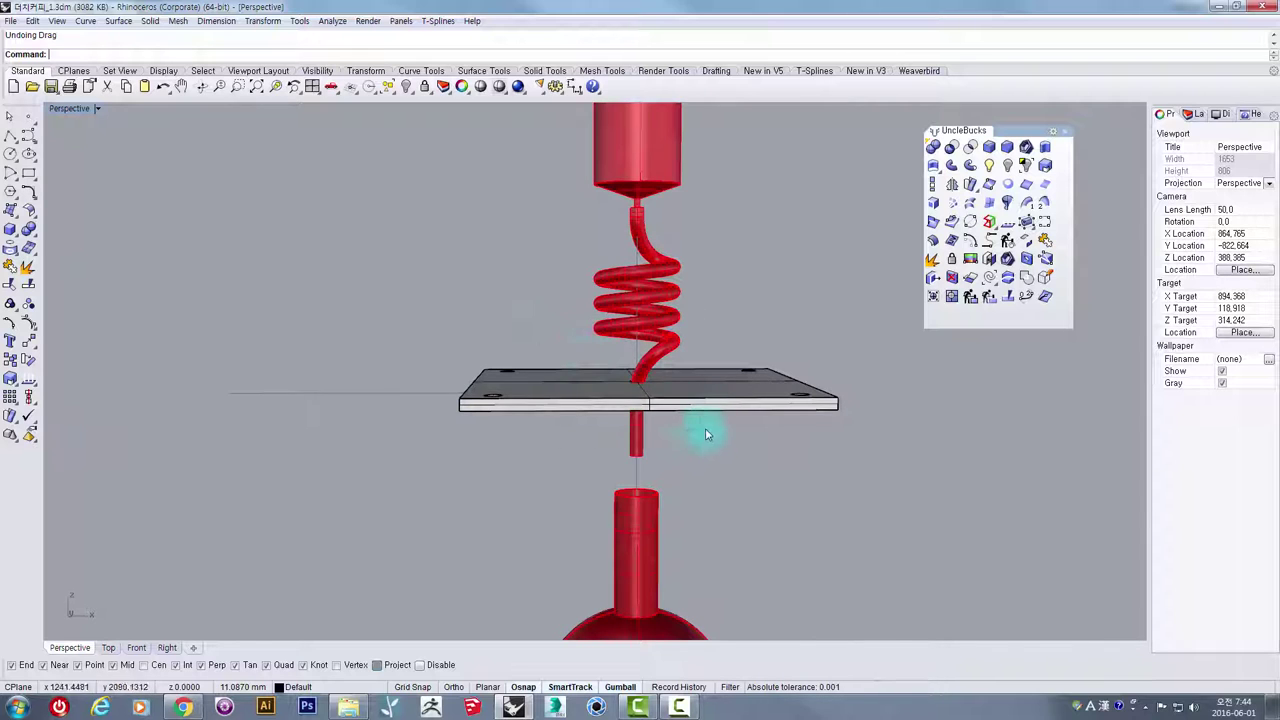
scroll(705, 434, "down", 10)
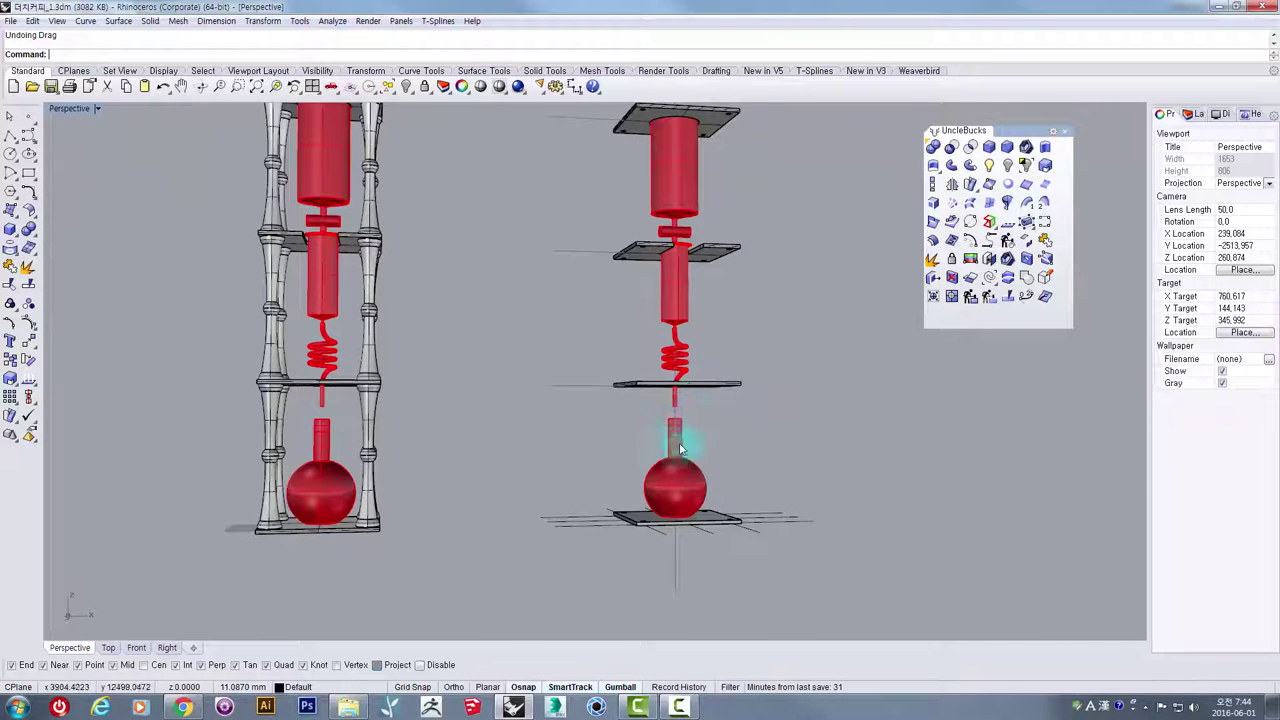
scroll(678, 470, "up", 6)
right_click_drag(677, 510, 632, 455, "shift")
scroll(630, 486, "down", 6)
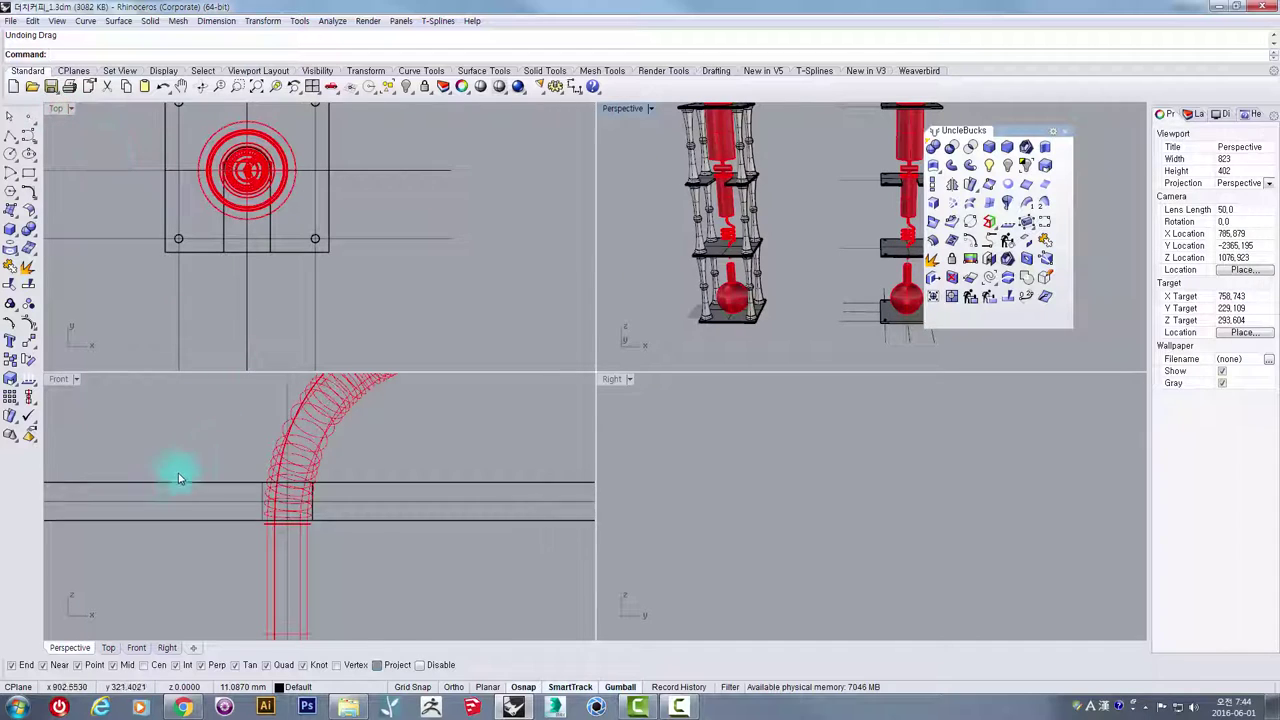
- In the Front view, draw a vertical polyline along the corner hole's axis from the upper plate's top face to the next plate's bottom face
right_click_drag(167, 480, 297, 487)
scroll(290, 478, "down", 14)
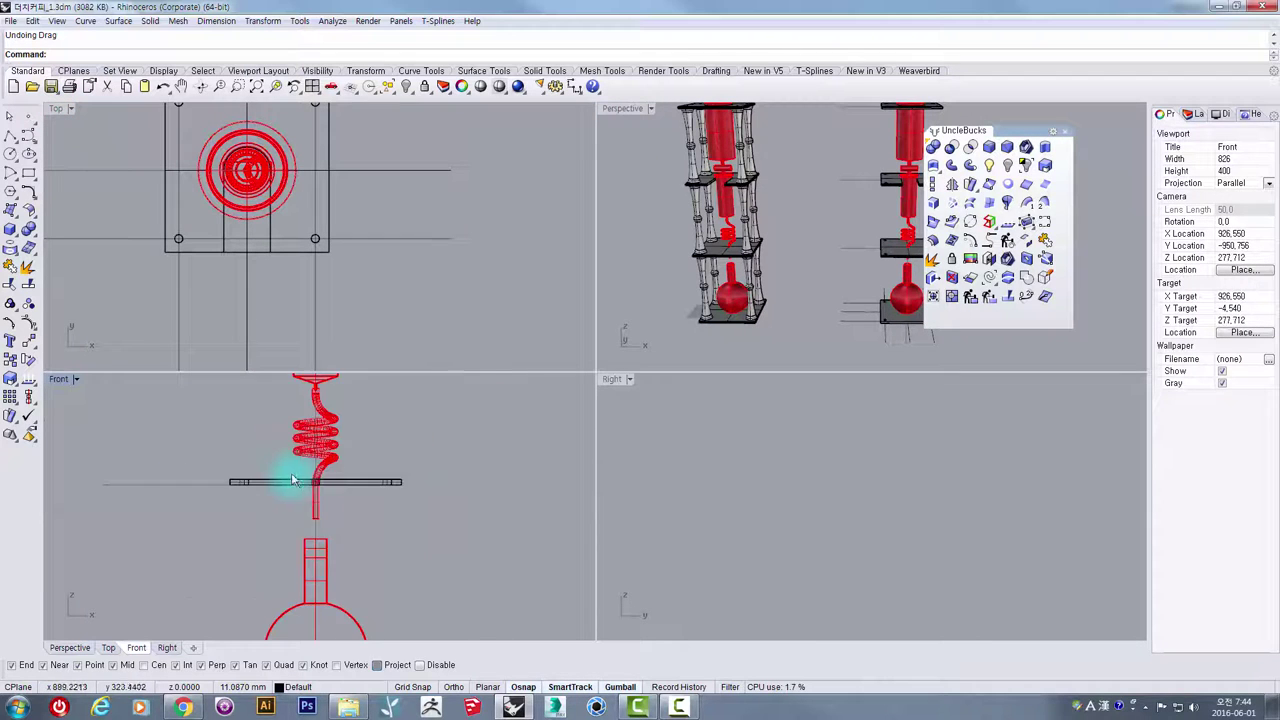
double_click(58, 381)
scroll(425, 405, "down", 3)
scroll(414, 157, "up", 5)
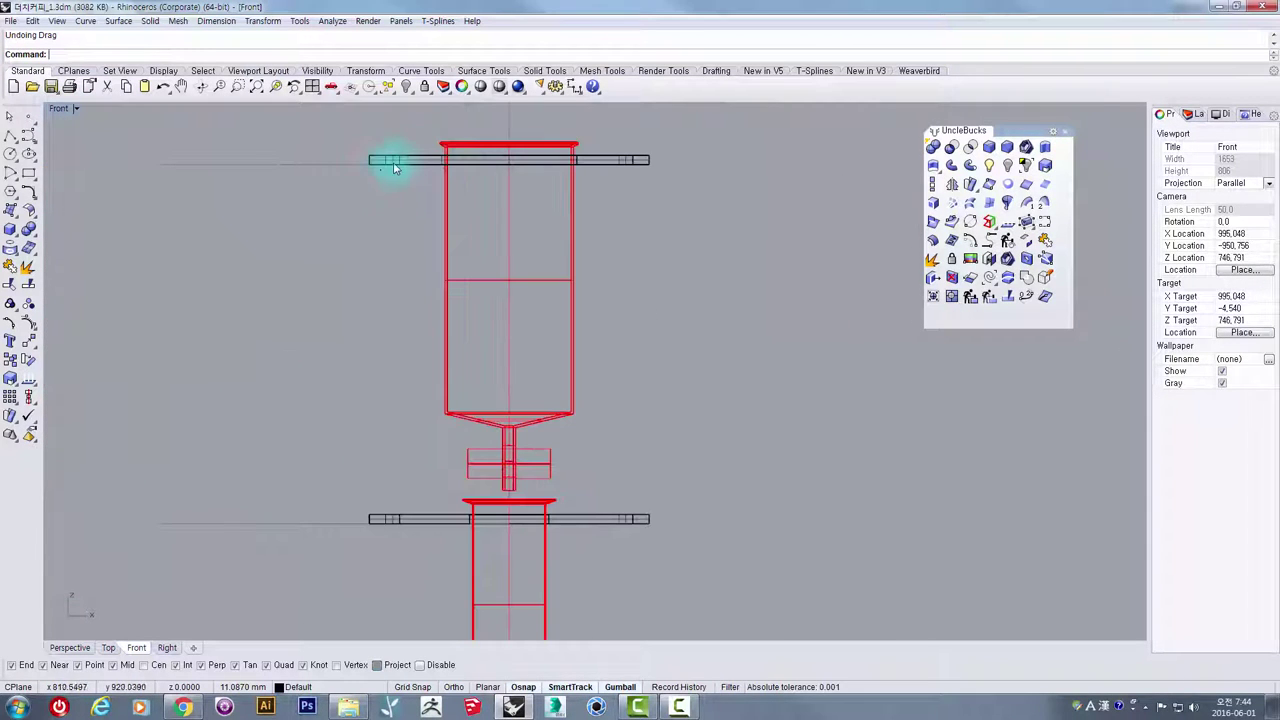
left_click(12, 135)
scroll(390, 156, "up", 5)
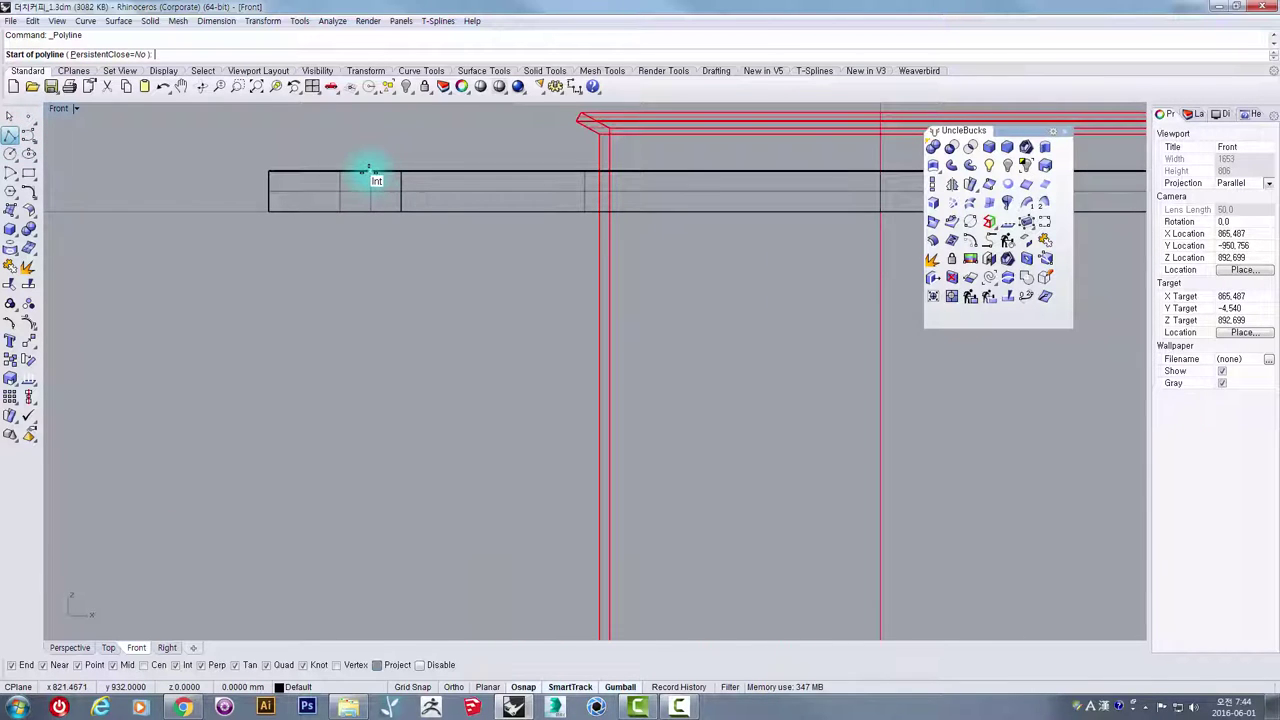
left_click(355, 172)
scroll(405, 270, "down", 2)
scroll(390, 330, "down", 7)
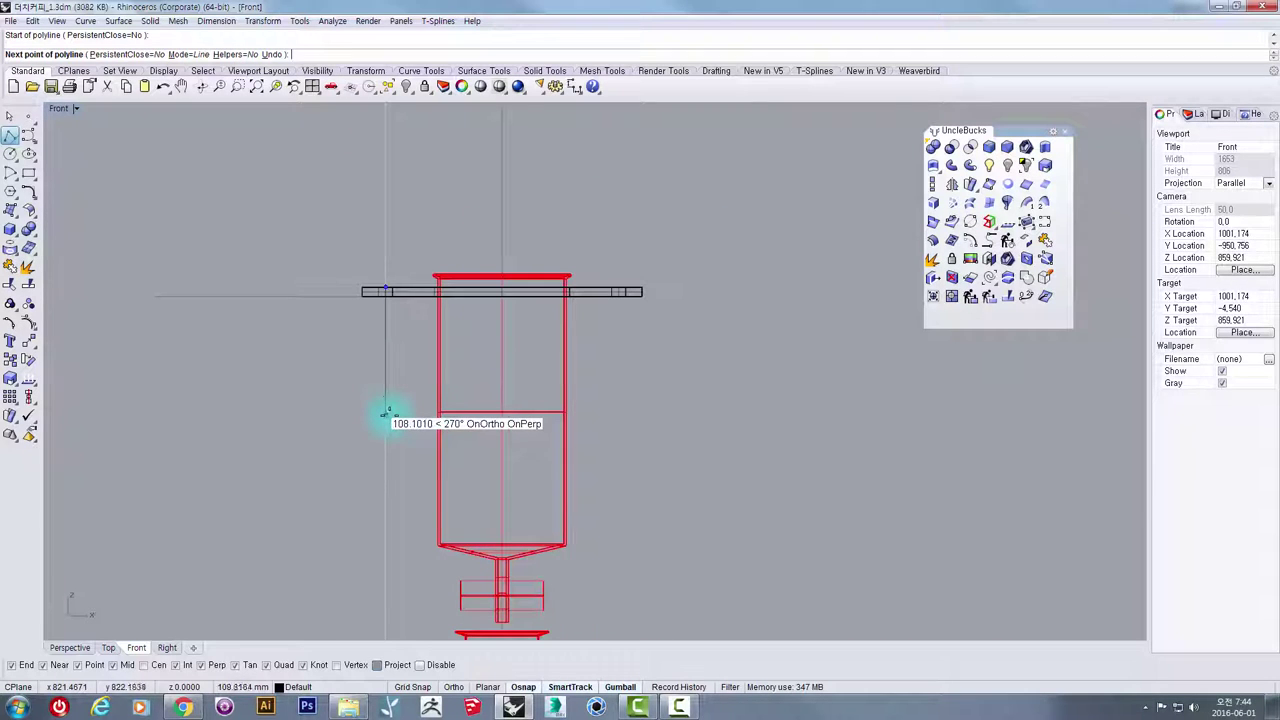
right_click_drag(392, 468, 398, 256)
scroll(404, 462, "up", 3)
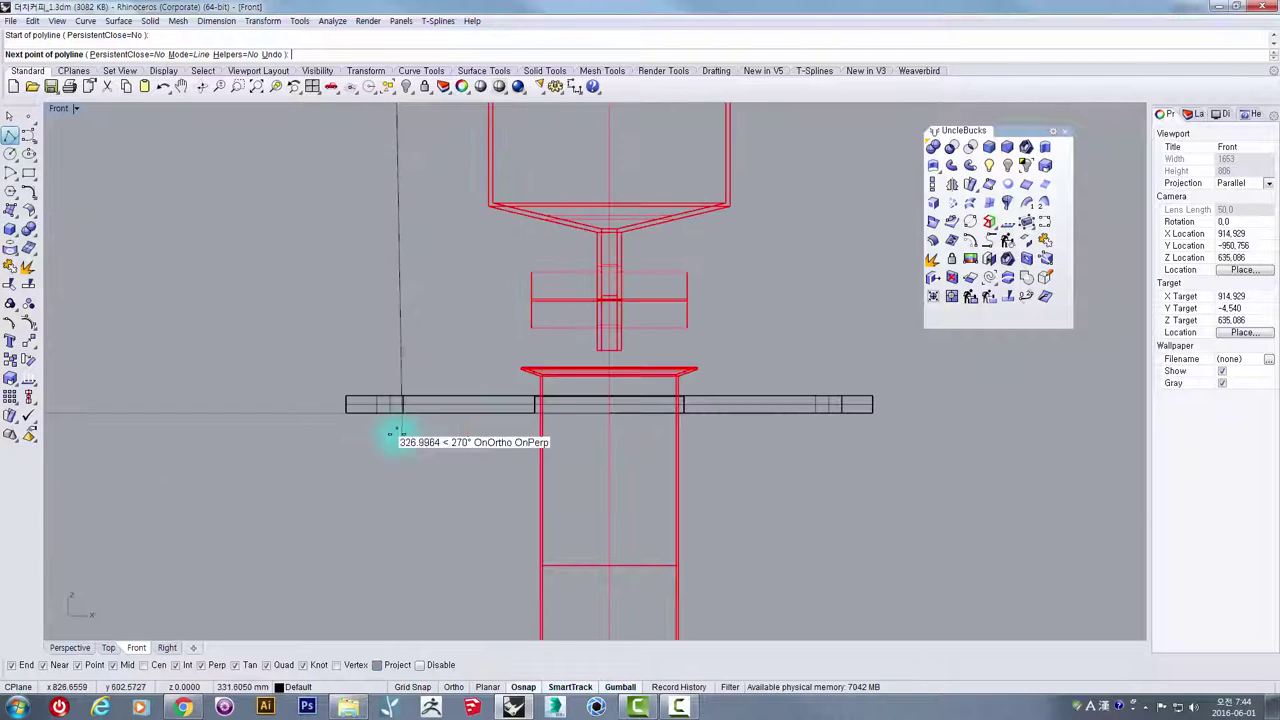
left_click(386, 412)
key("Return")
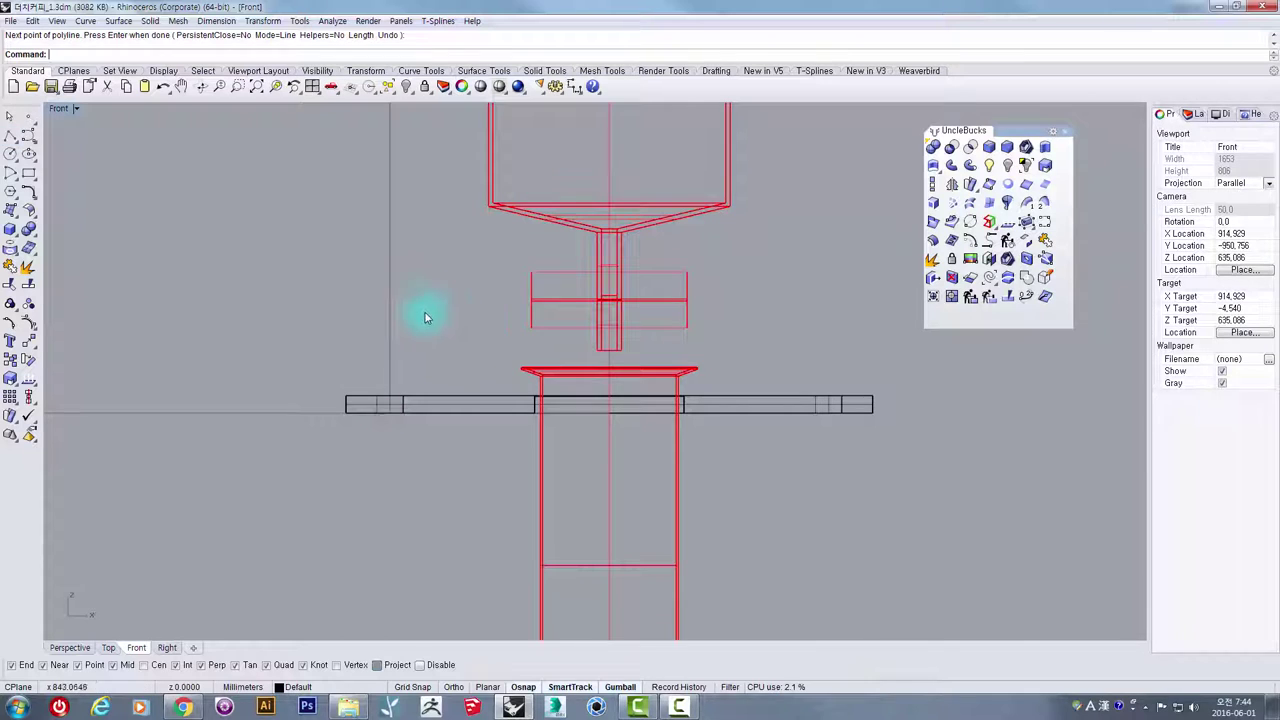
- Draw a 300 mm vertical polyline from the corner hole's inner edge on the upper plate's underside to the next plate's top face, and select it
left_click_drag(414, 314, 329, 249)
scroll(330, 250, "down", 6)
right_click_drag(376, 221, 383, 371)
scroll(376, 256, "up", 6)
right_click_drag(371, 203, 369, 323)
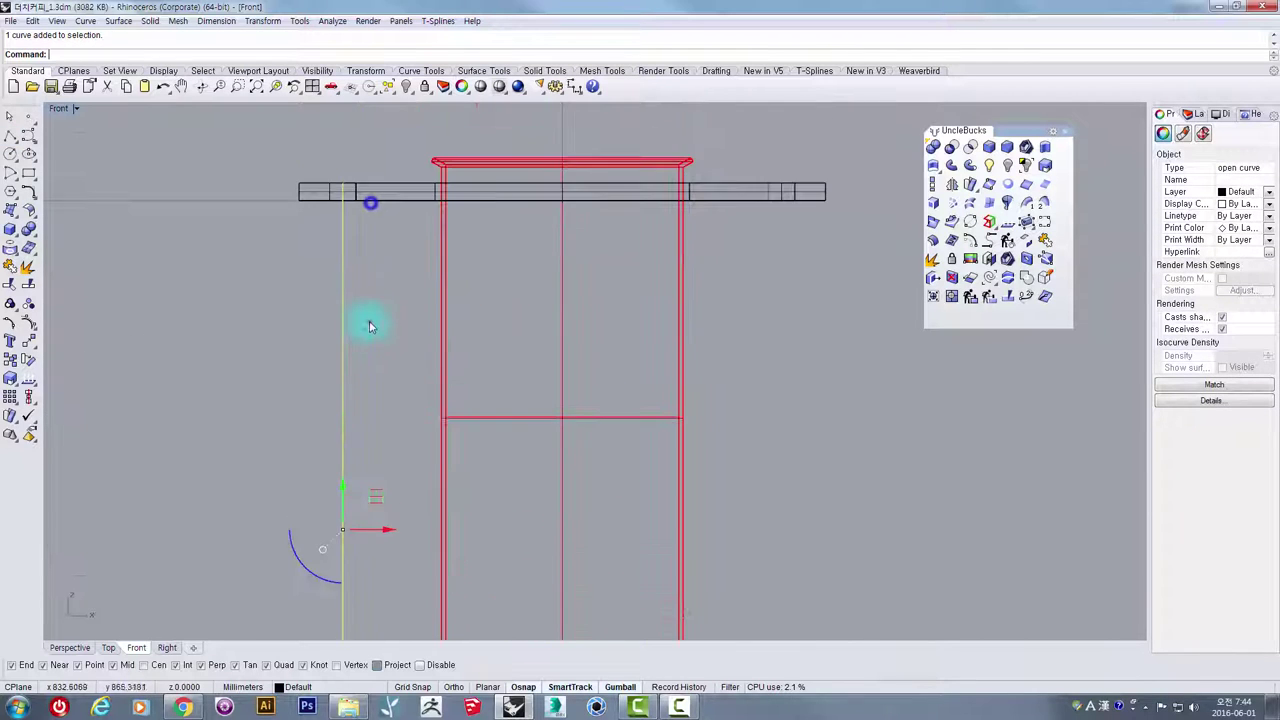
left_click(369, 321)
scroll(340, 197, "up", 12)
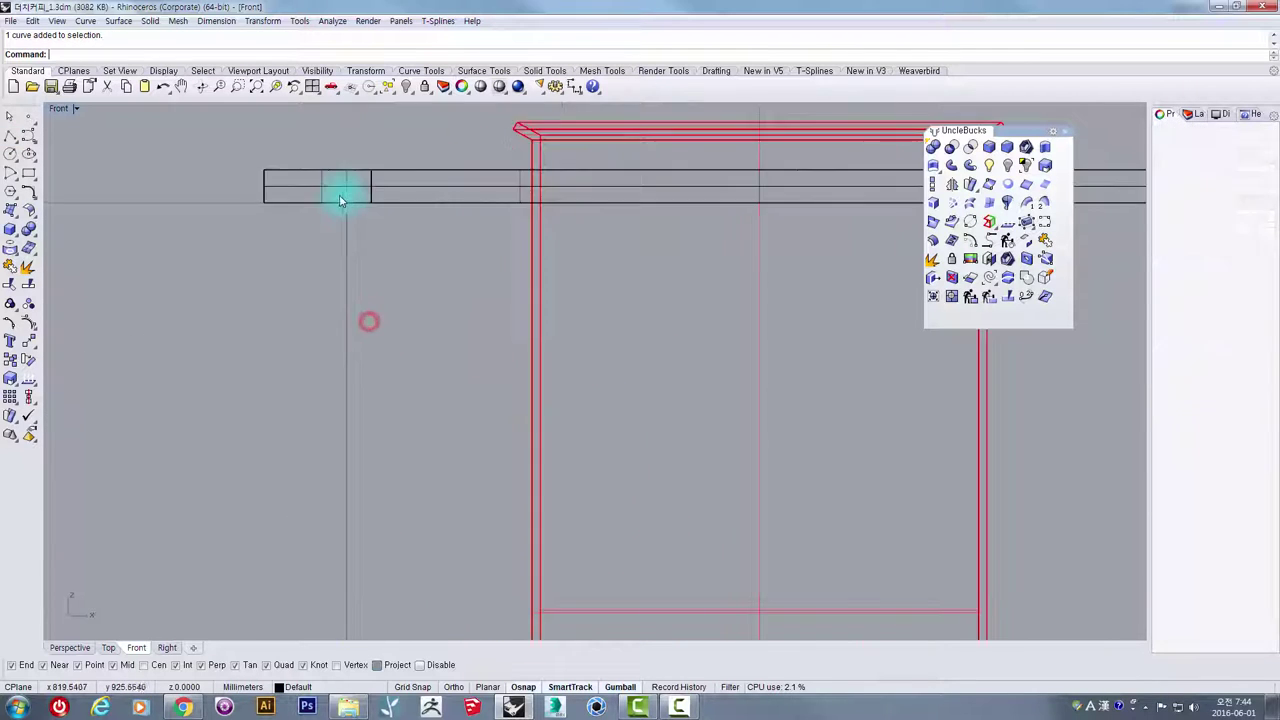
left_click(9, 138)
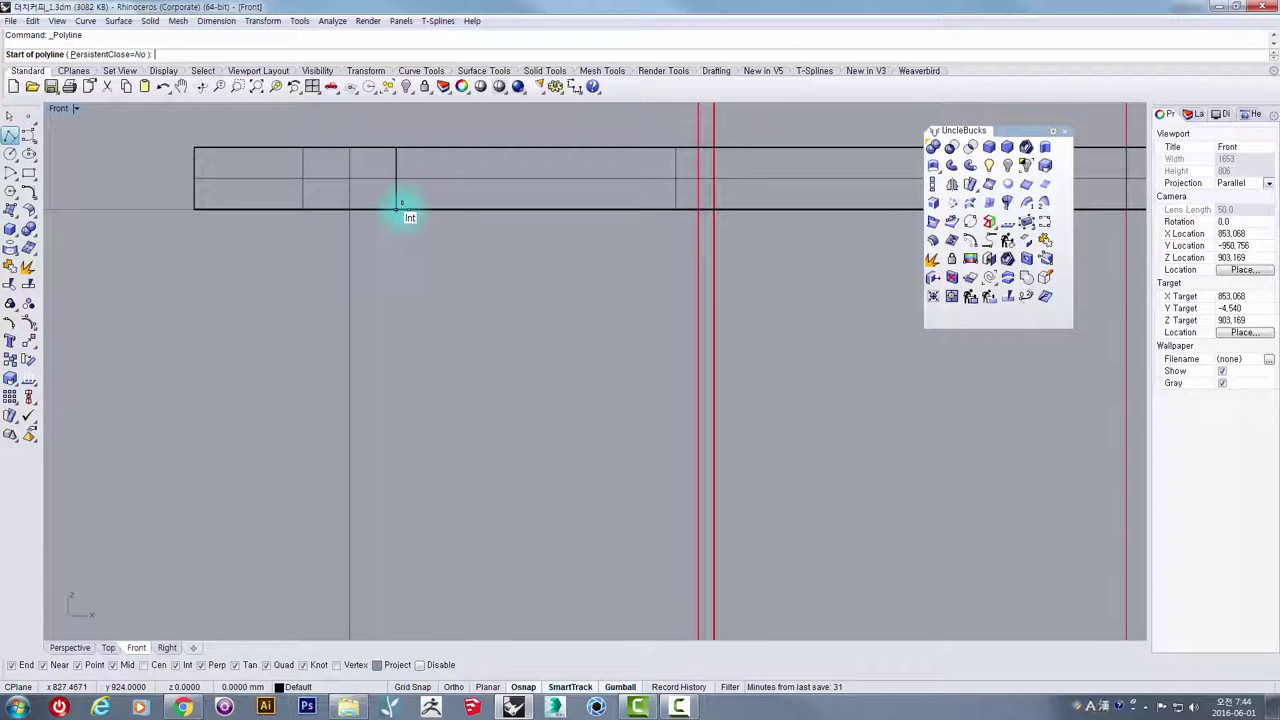
left_click(402, 209)
scroll(420, 289, "down", 14)
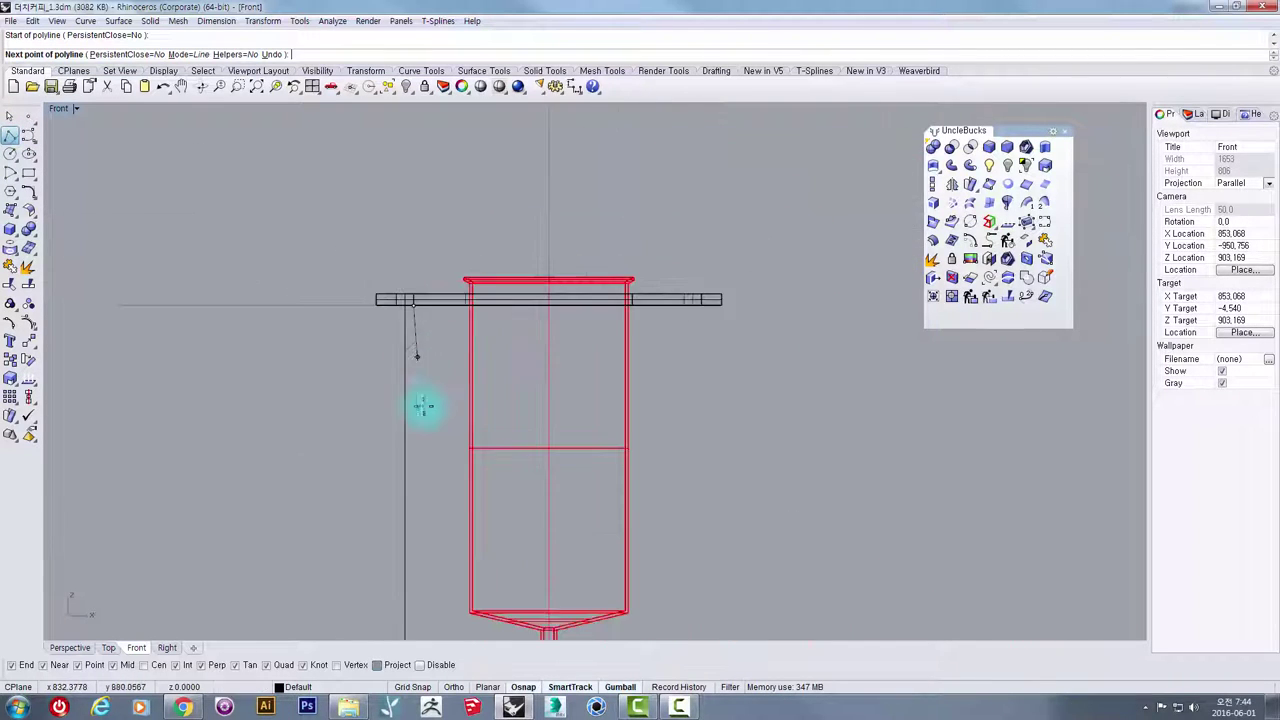
right_click_drag(428, 484, 425, 150)
scroll(426, 307, "up", 10)
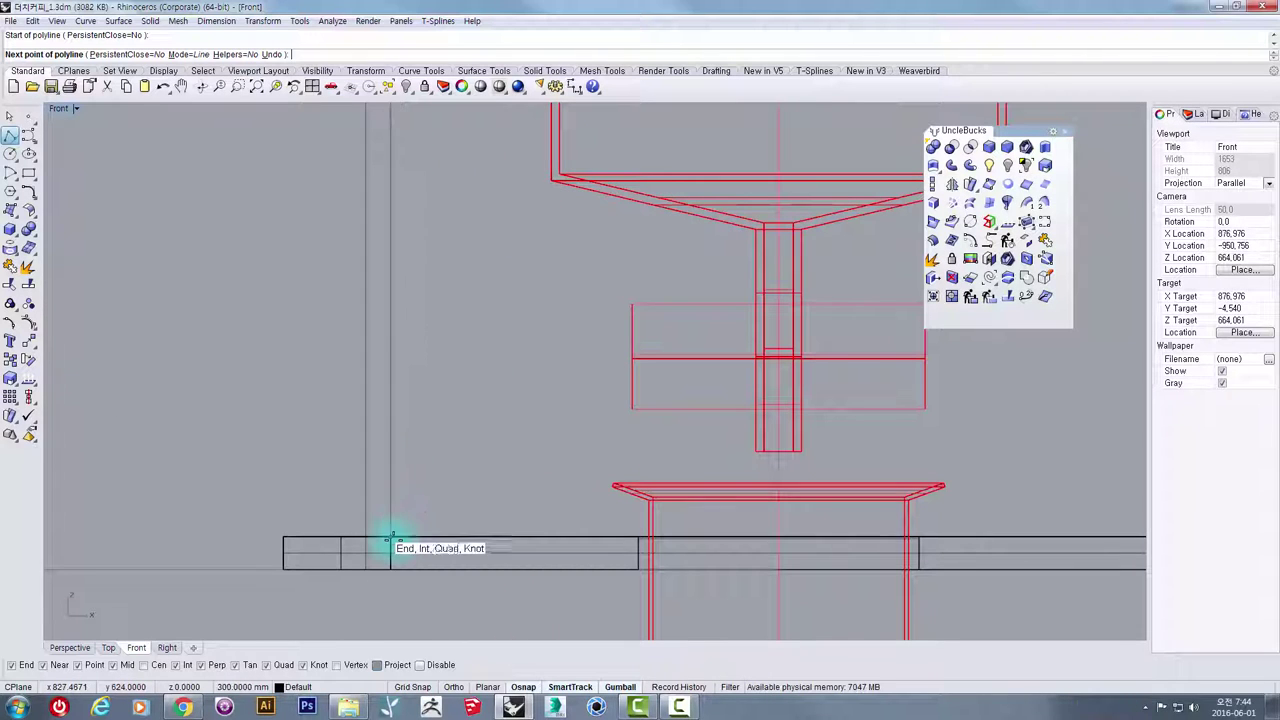
left_click(392, 540)
key("Return")
left_click(391, 390)
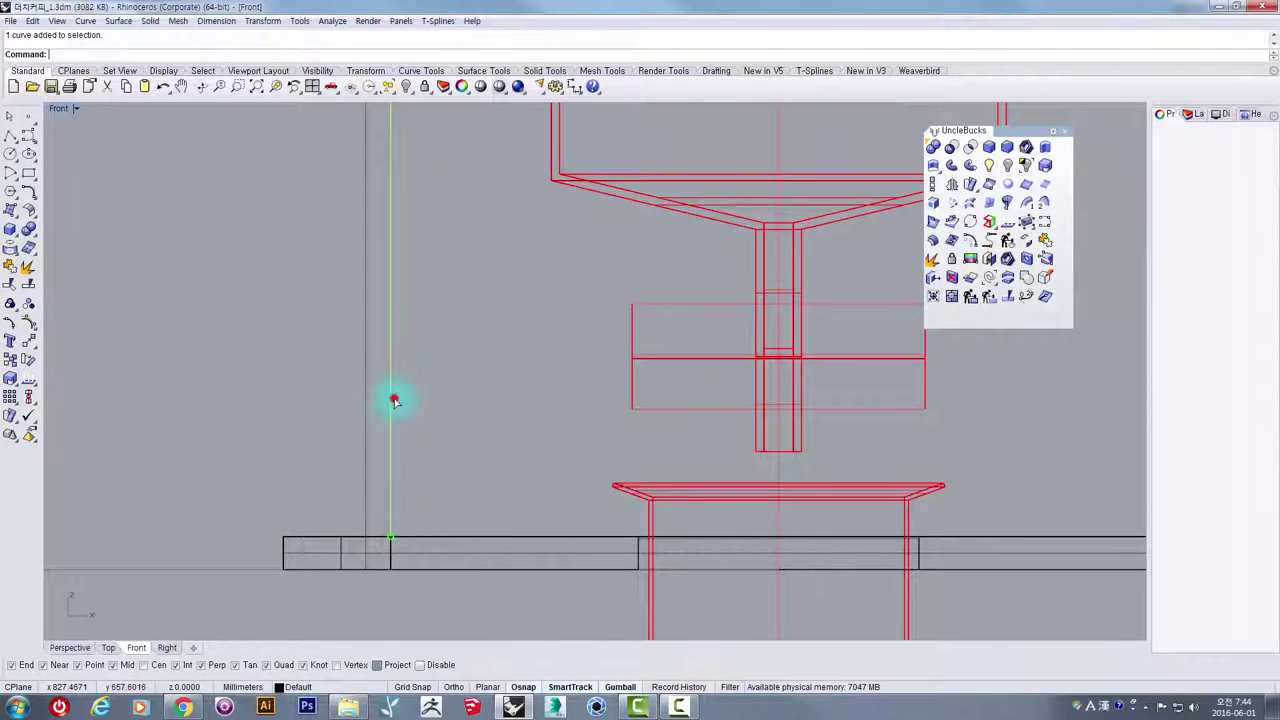
- Draw a horizontal polyline across the vertical construction lines at the midpoint of the hole's inner-edge line
scroll(399, 400, "down", 3)
scroll(398, 399, "down", 6)
right_click_drag(411, 249, 387, 447)
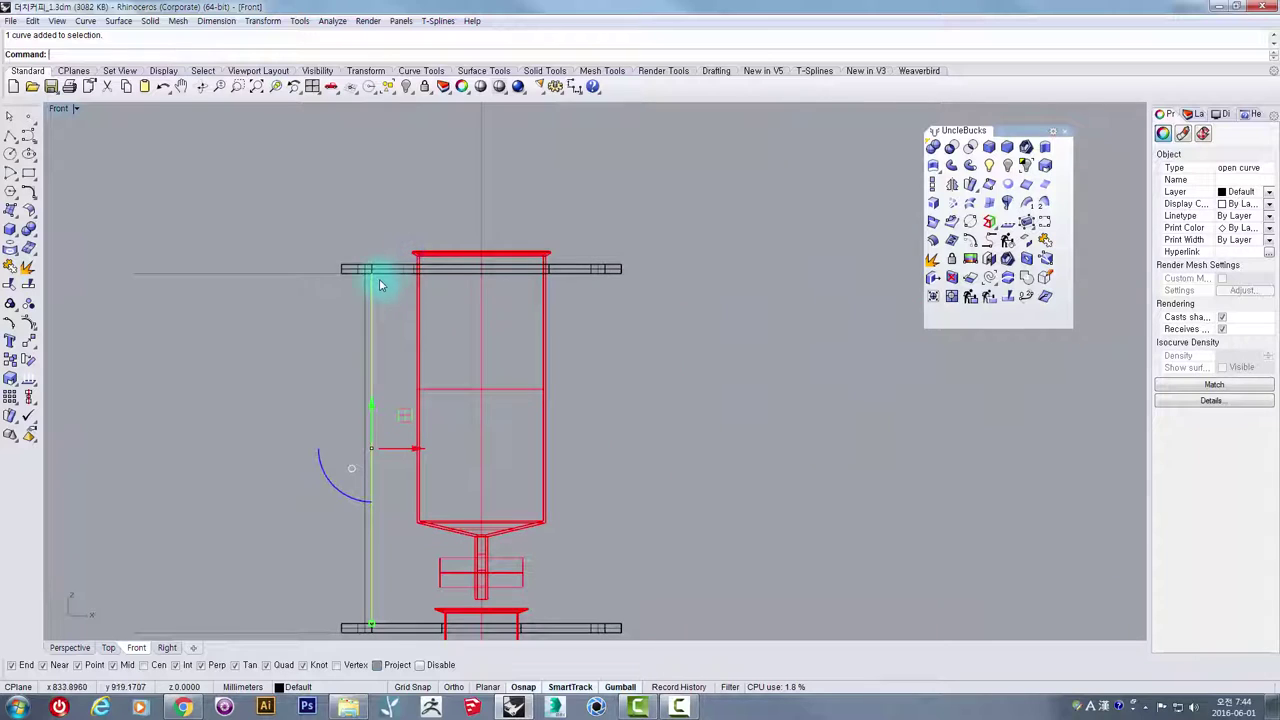
left_click(12, 137)
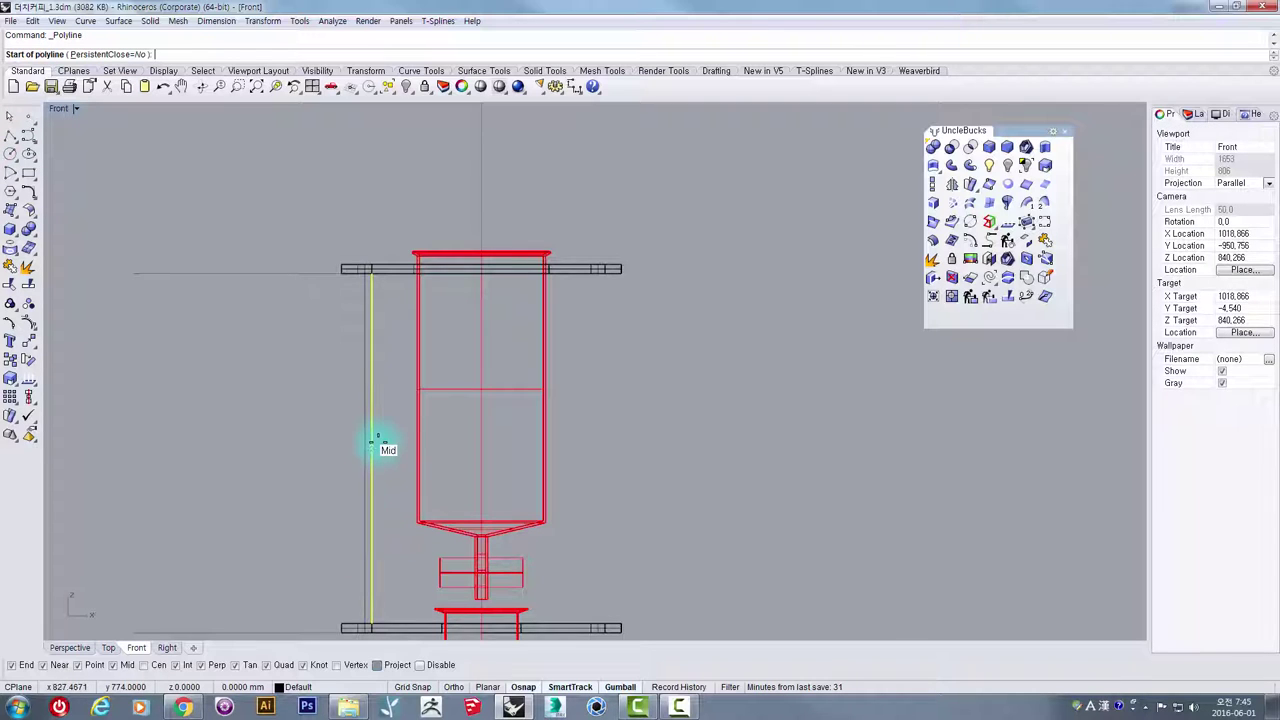
left_click(274, 447)
scroll(362, 447, "up", 4)
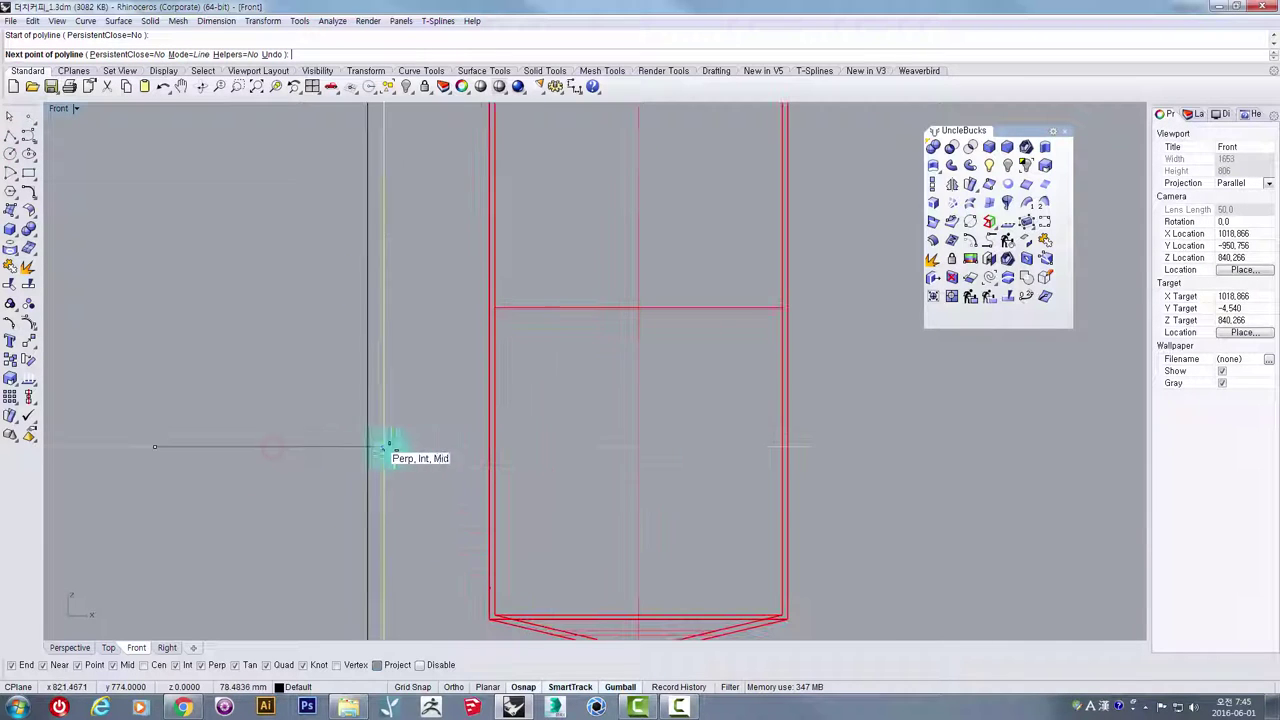
left_click(462, 447)
right_click(456, 493)
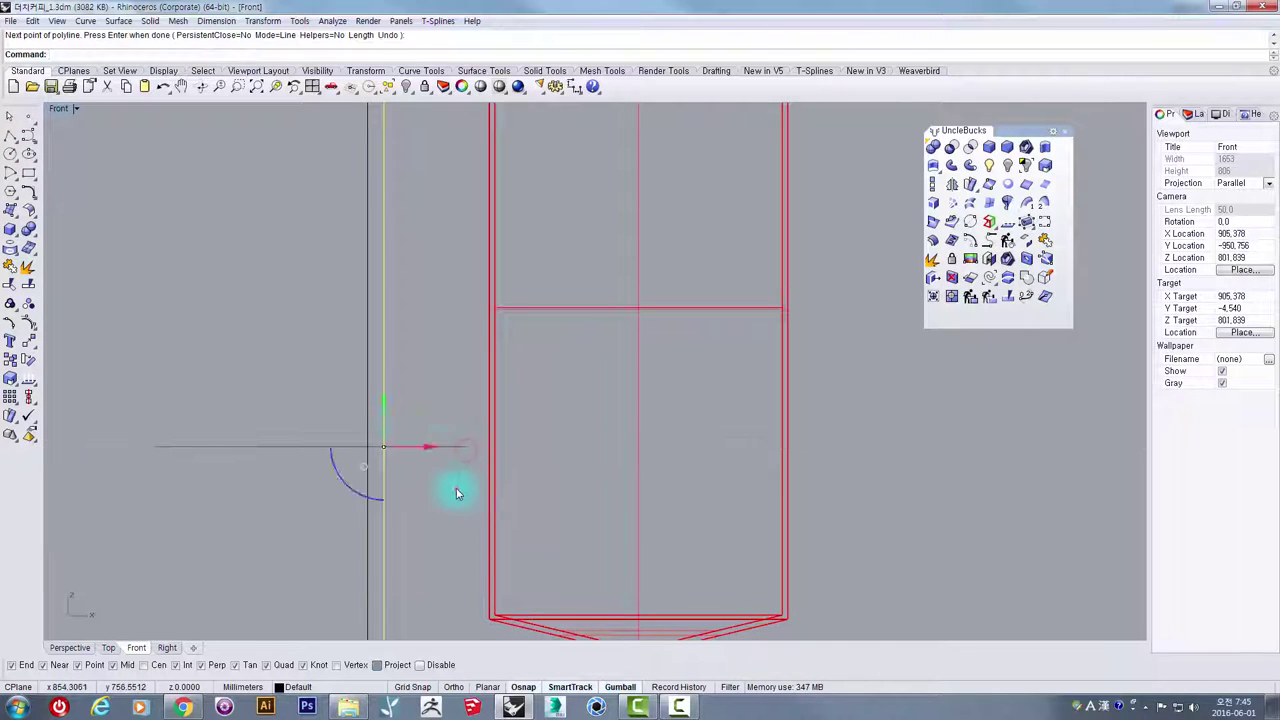
- Add a vertical linear dimension from the horizontal line's outer end up to the level of the upper plate's underside
scroll(430, 393, "down", 6)
right_click_drag(462, 367, 382, 410)
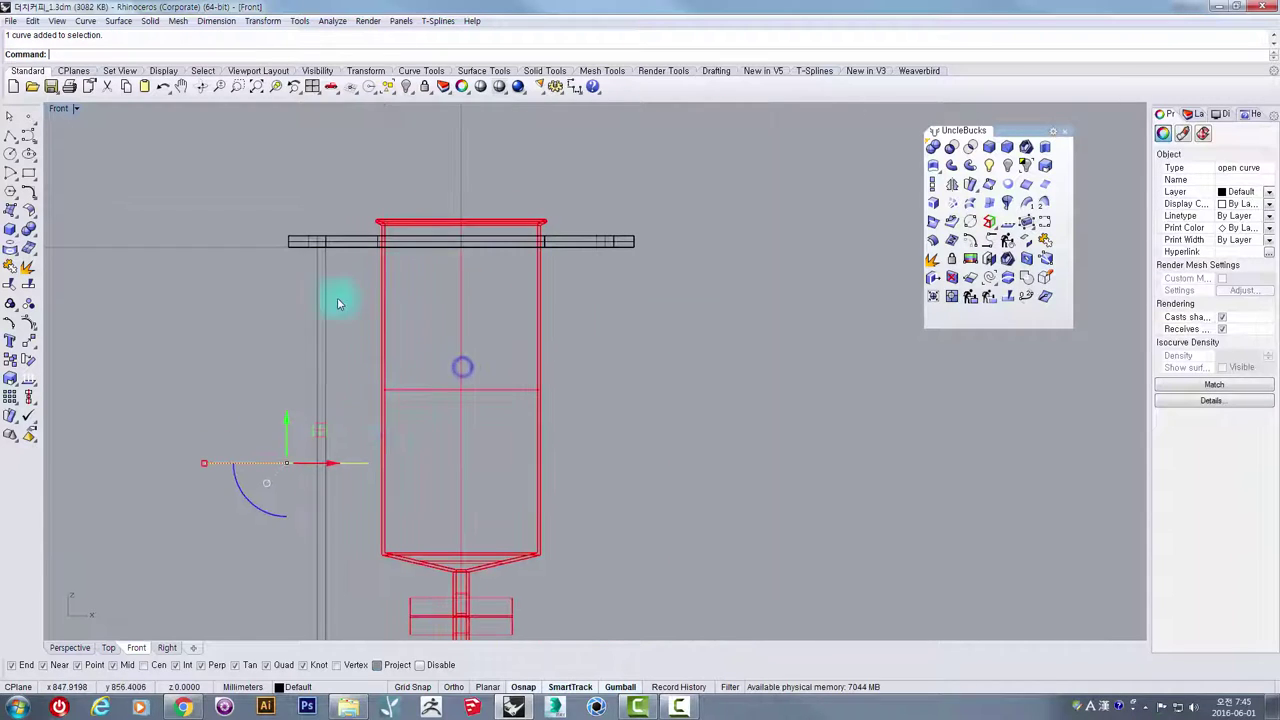
left_click(577, 87)
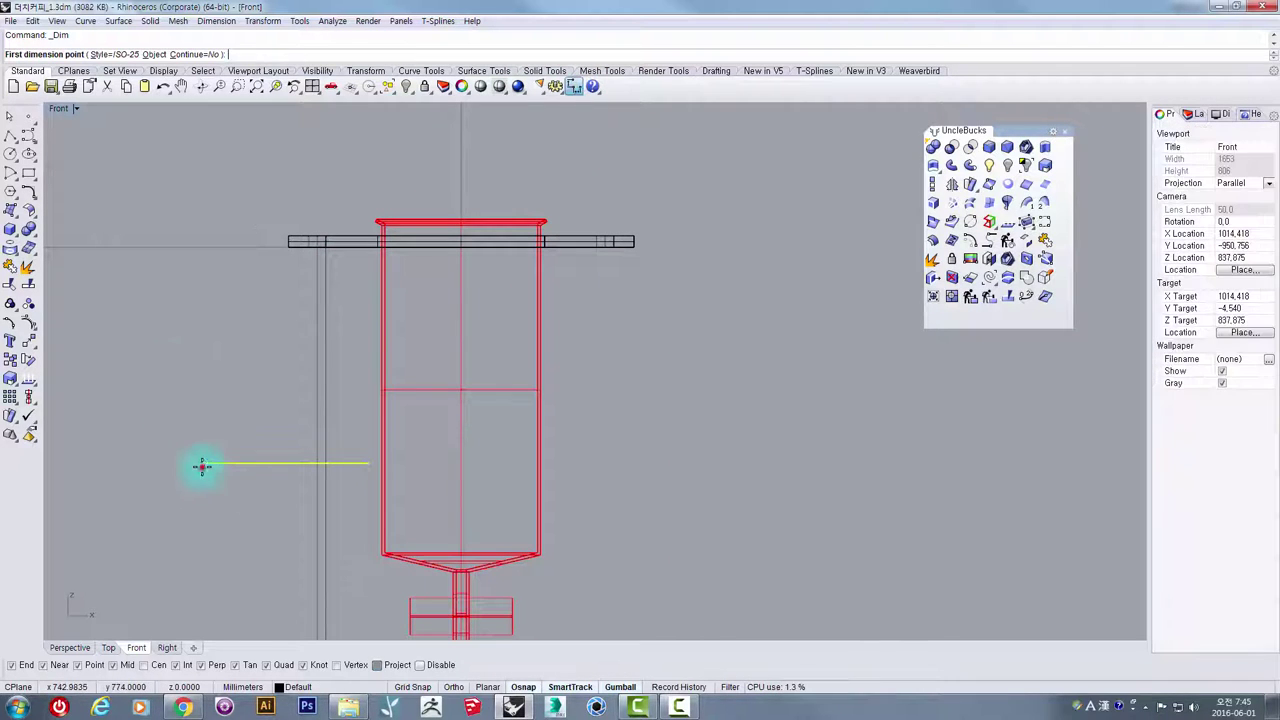
left_click(202, 465)
left_click(202, 247)
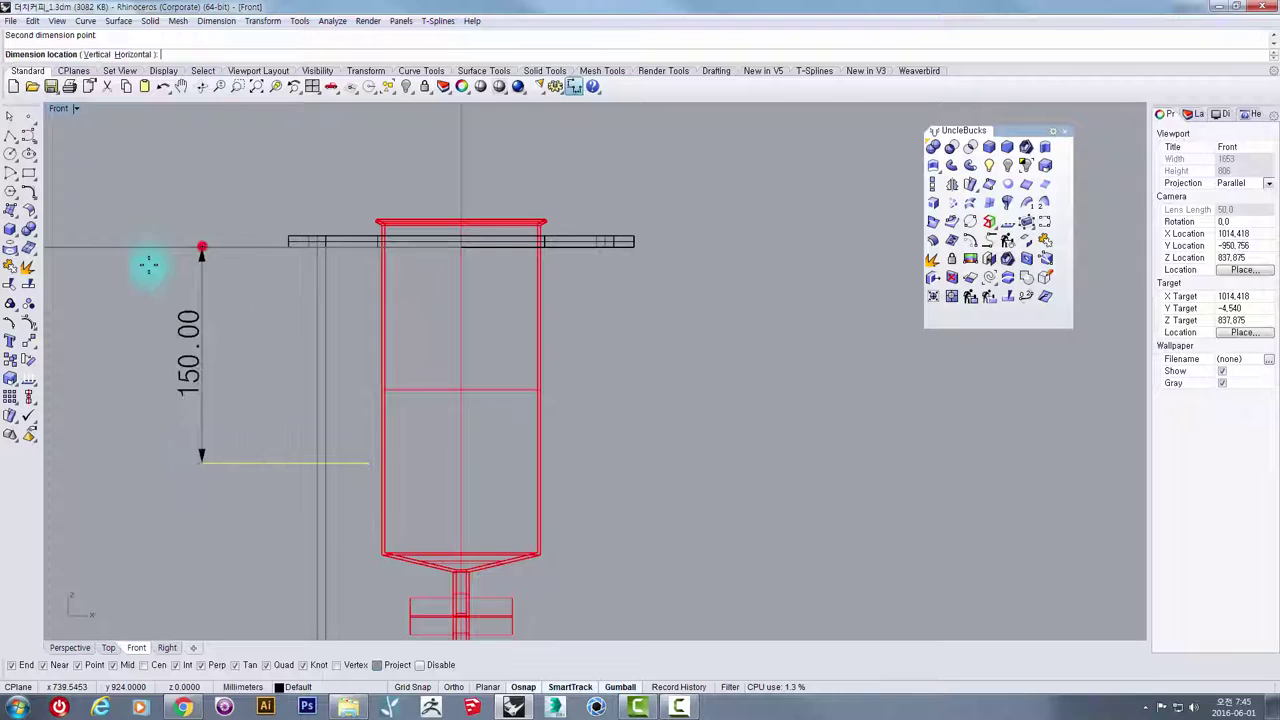
left_click(155, 343)
right_click_drag(195, 370, 318, 345)
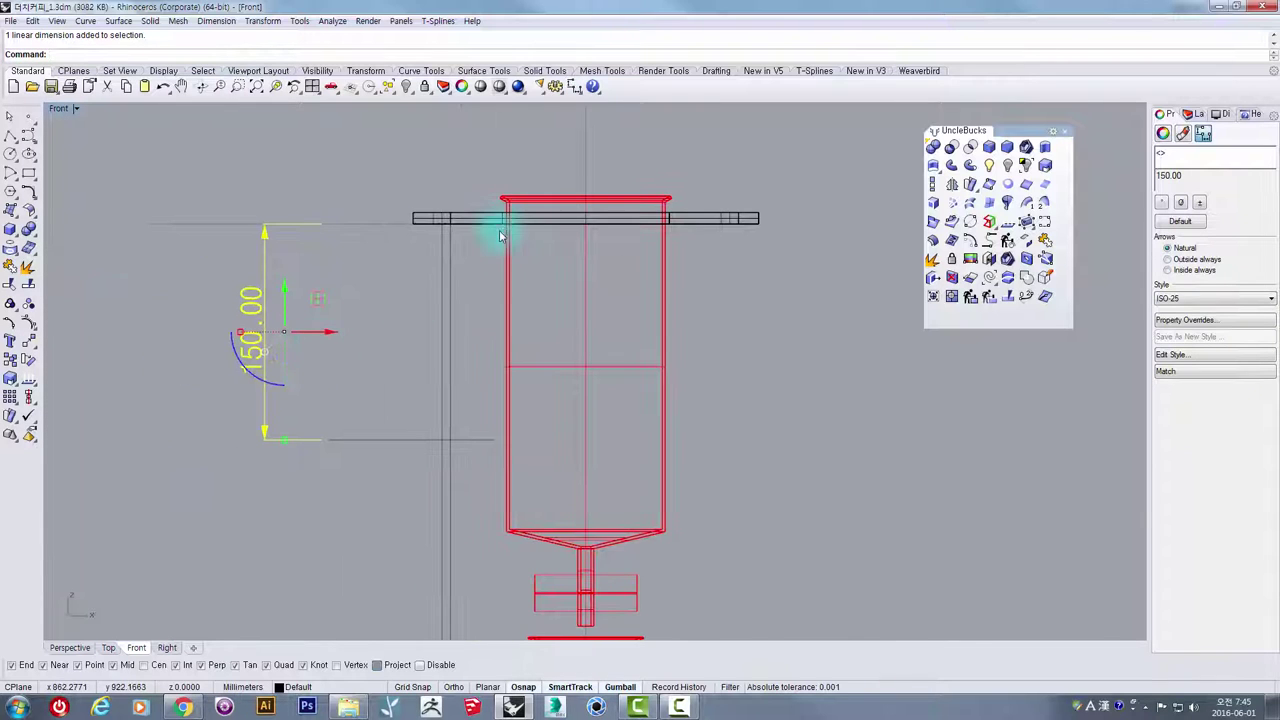
scroll(471, 323, "up", 5)
scroll(460, 363, "down", 4)
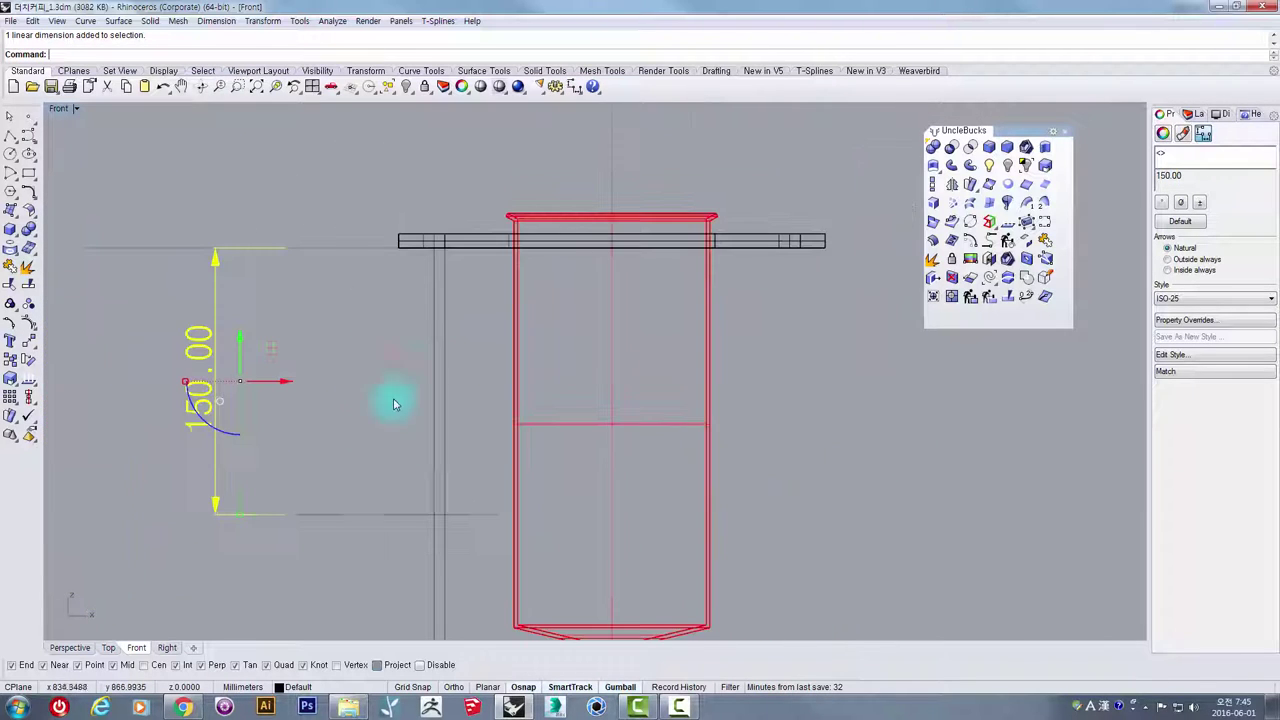
left_click(488, 524)
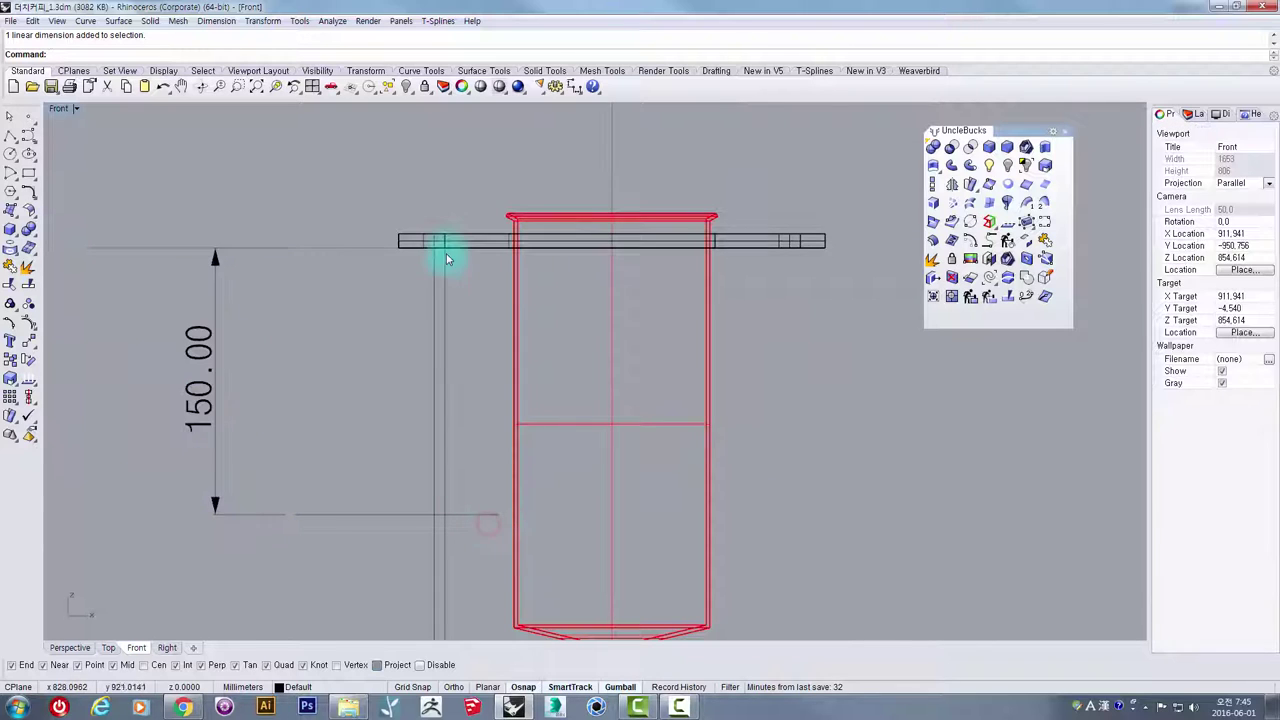
scroll(464, 458, "down", 2)
right_click_drag(449, 609, 444, 422)
scroll(429, 271, "up", 5)
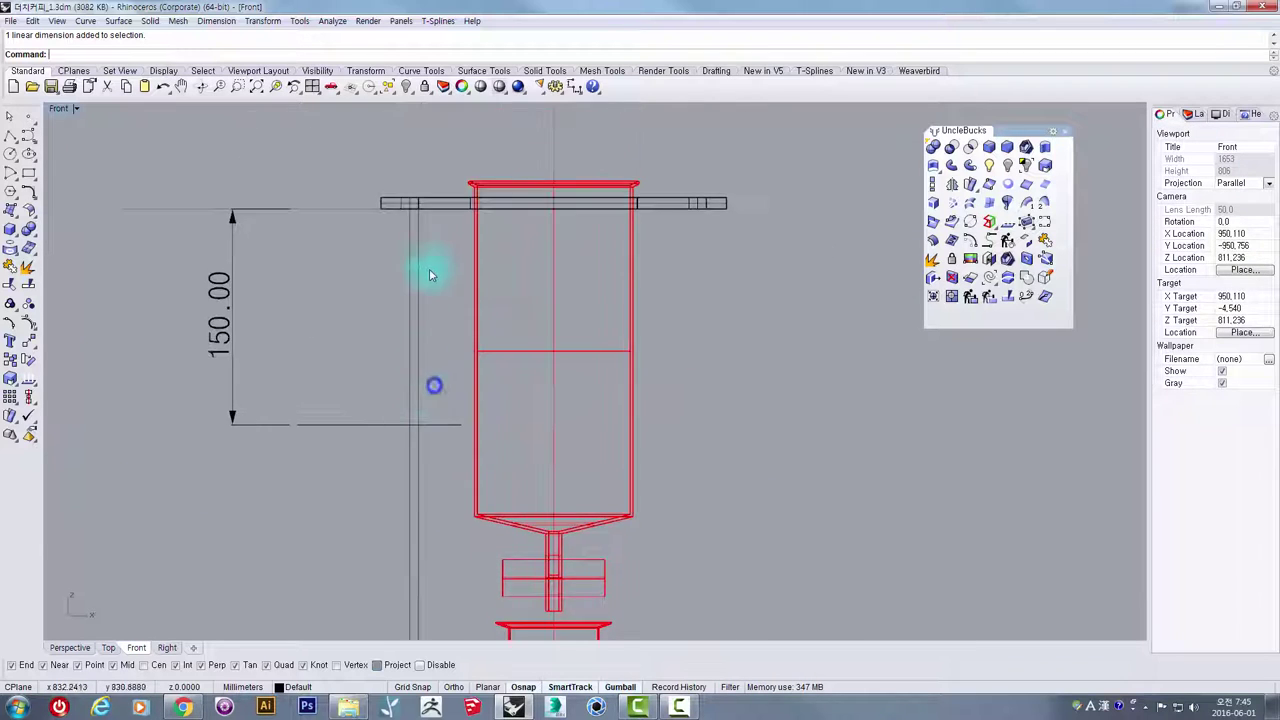
left_click(10, 141)
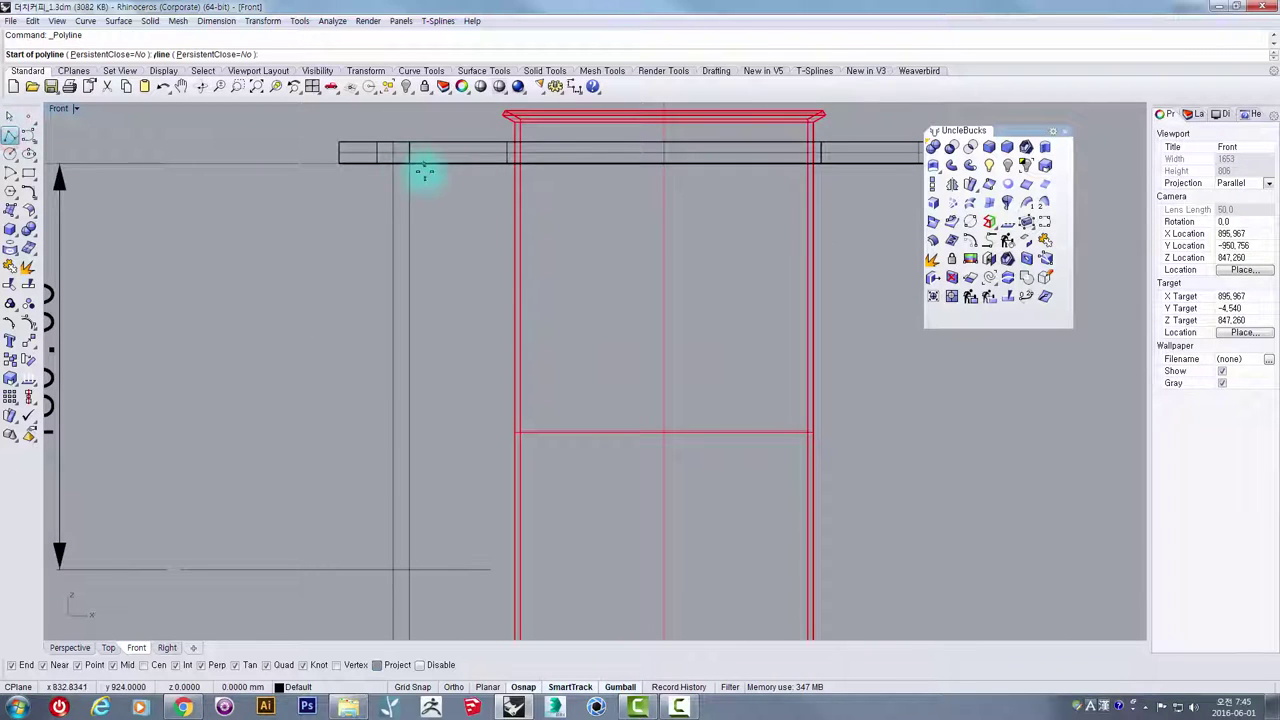
scroll(410, 166, "up", 3)
key("Escape")
left_click(397, 206)
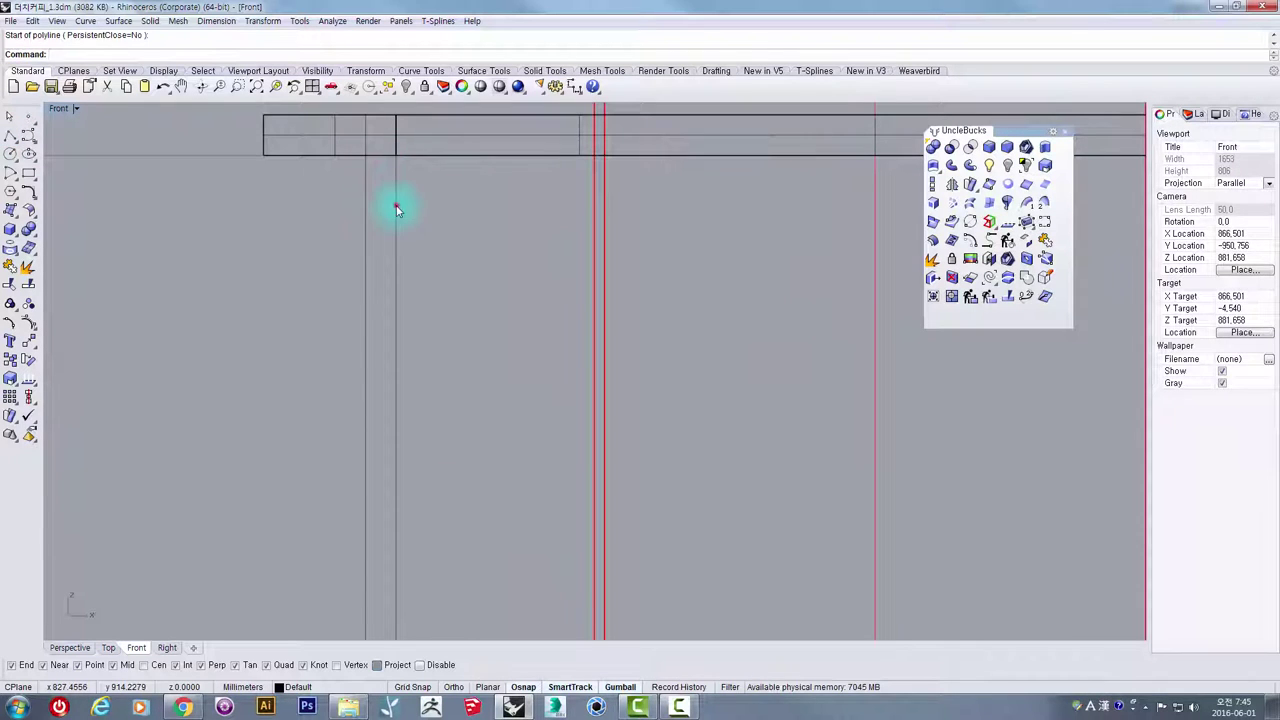
scroll(397, 225, "down", 4)
right_click_drag(420, 466, 397, 392)
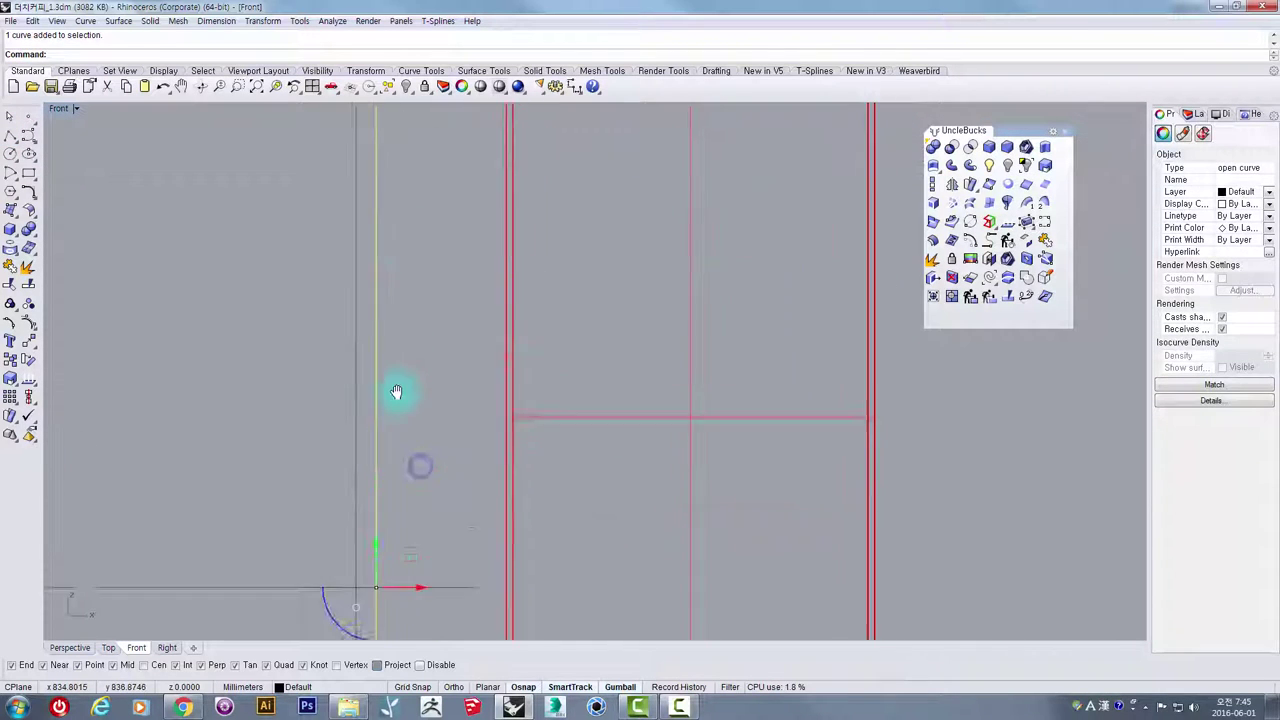
left_click(428, 266)
- Draw a vertical polyline along the hole's inner-edge line from the horizontal midline up to the upper plate's underside
left_click(11, 136)
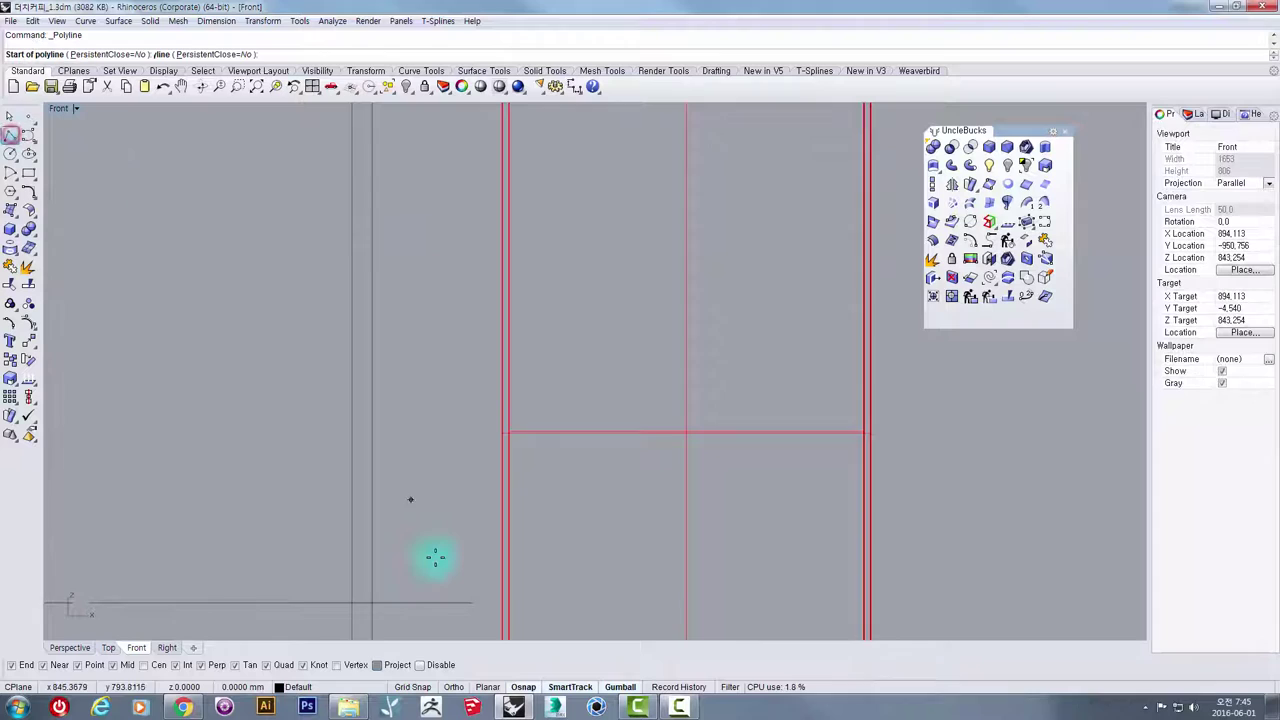
left_click(368, 598)
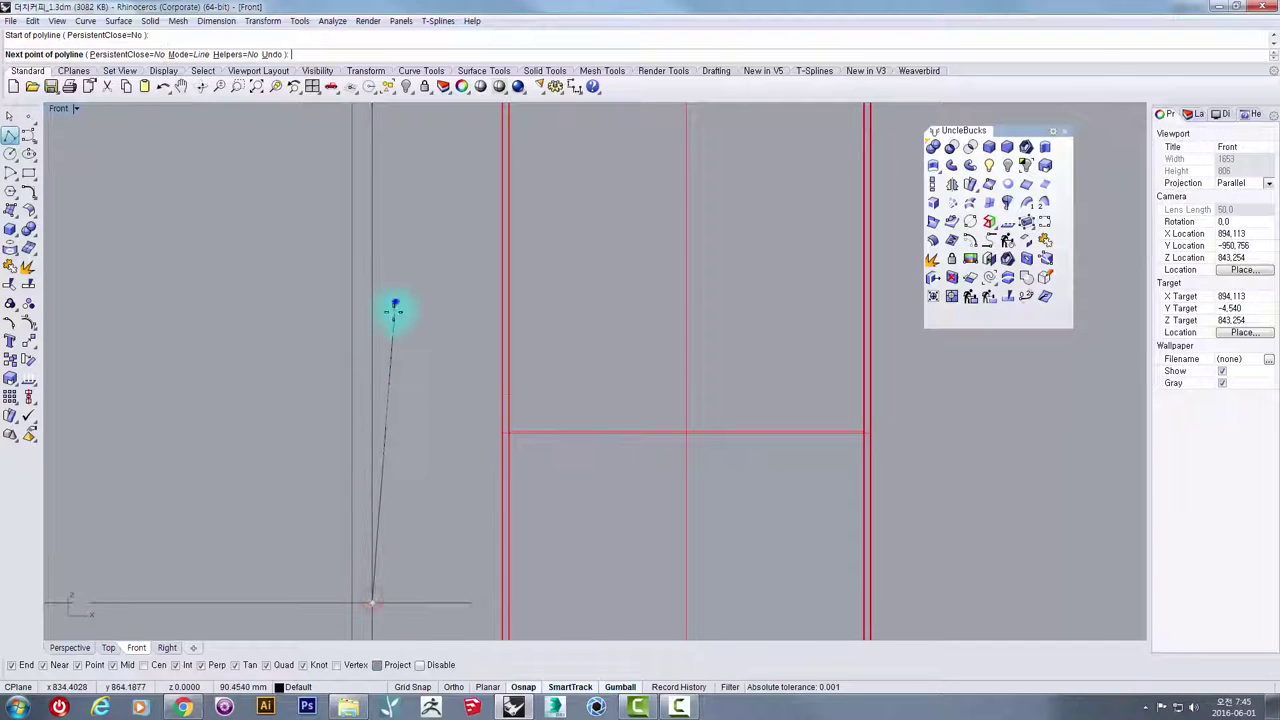
right_click_drag(394, 306, 371, 526)
left_click(342, 384)
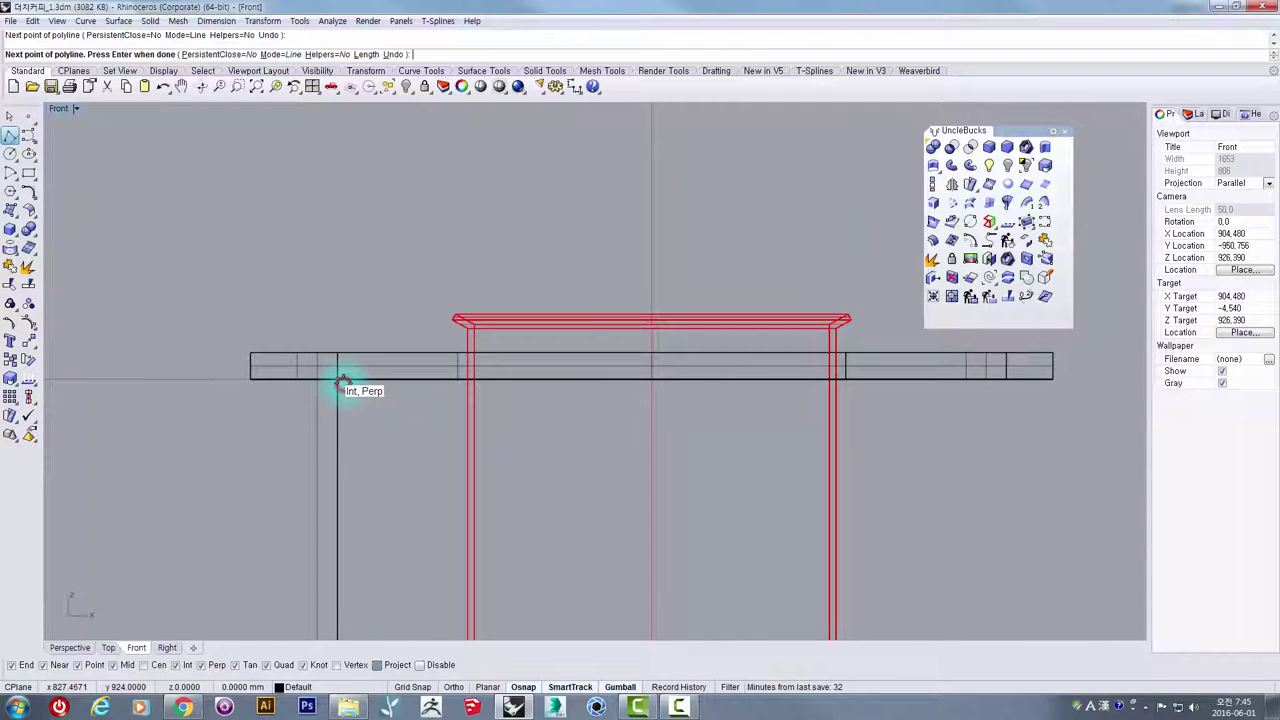
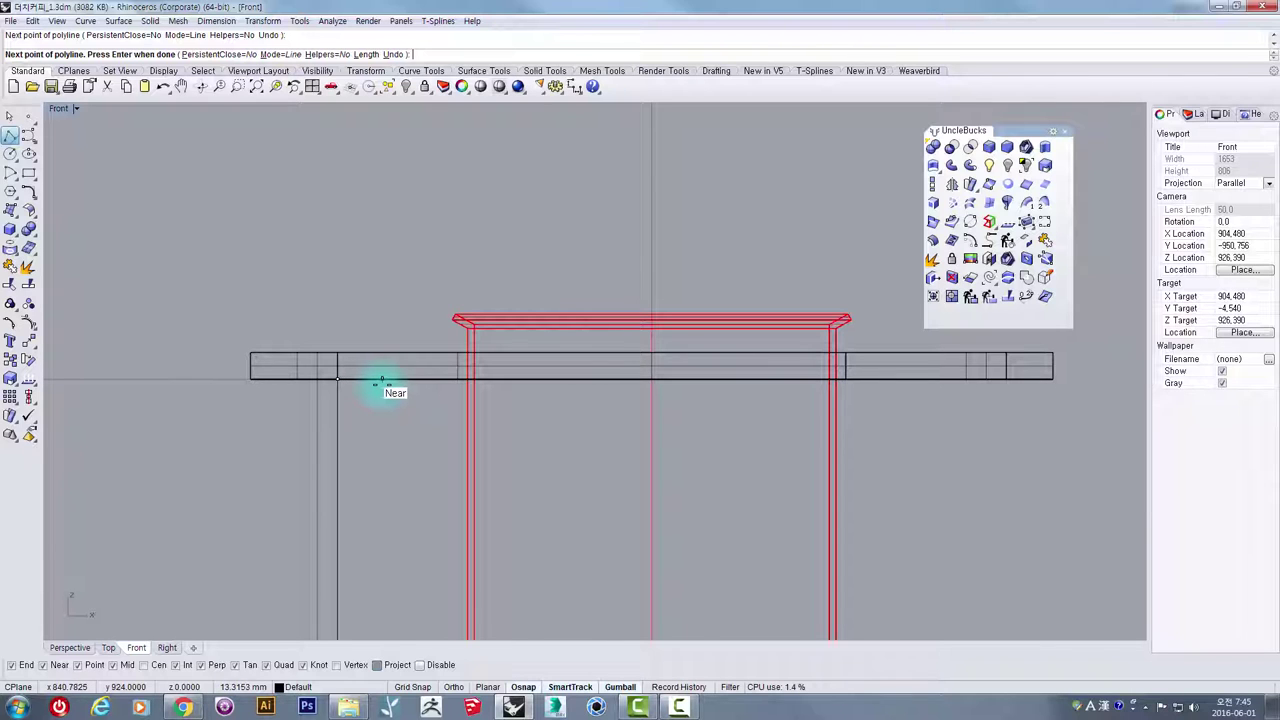
right_click(382, 386)
scroll(380, 389, "down", 4)
left_click(355, 462)
right_click_drag(360, 502, 366, 339)
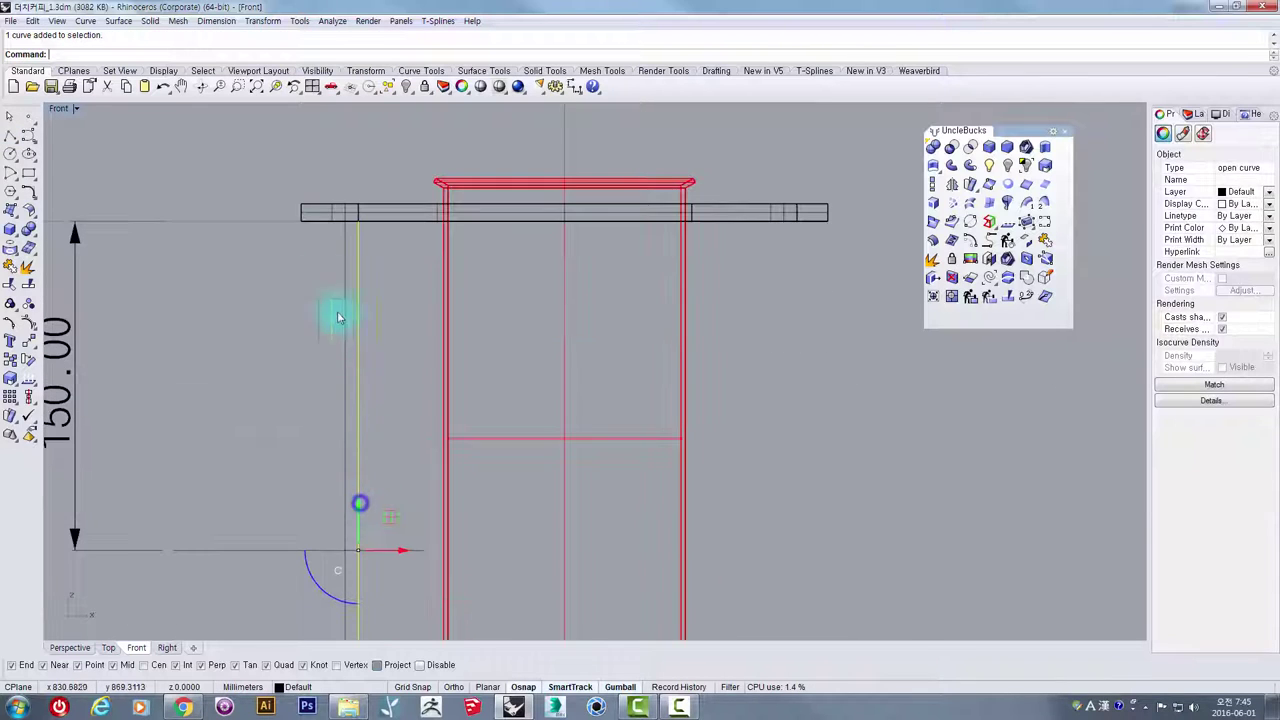
- Draw a vertical polyline from the corner hole's outer edge on the upper plate's underside down to the next plate
left_click(12, 138)
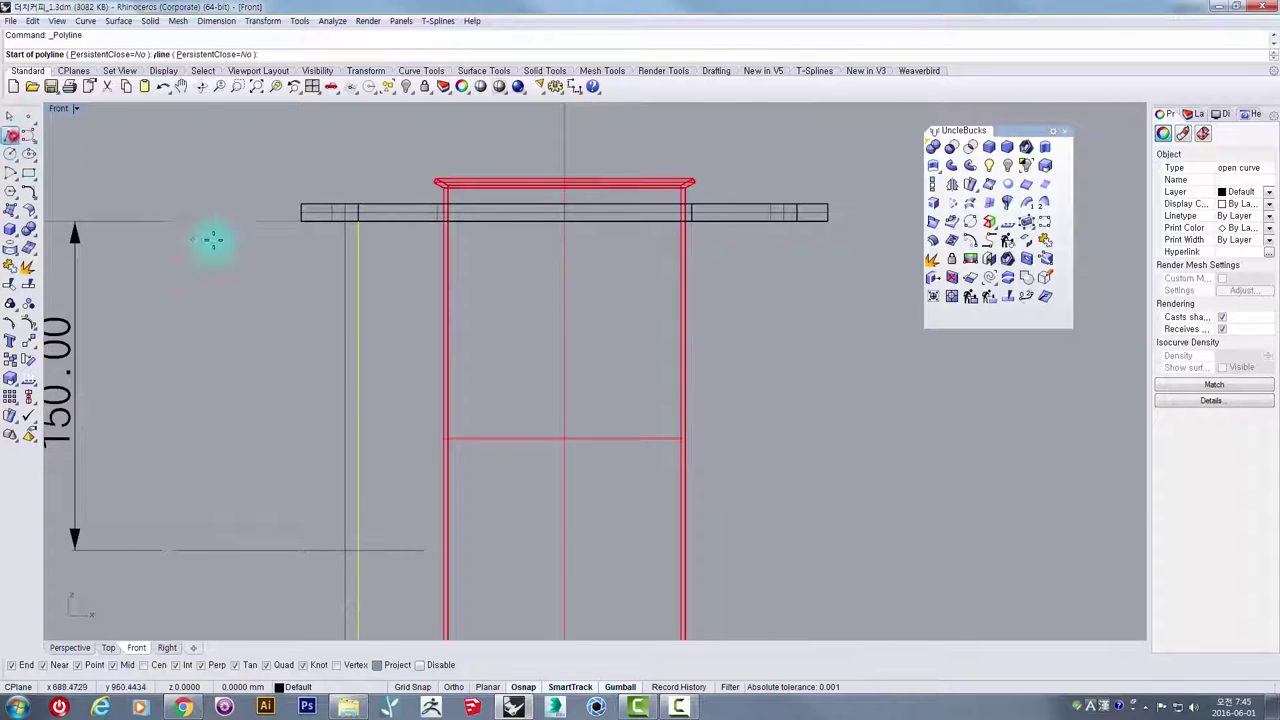
left_click(333, 218)
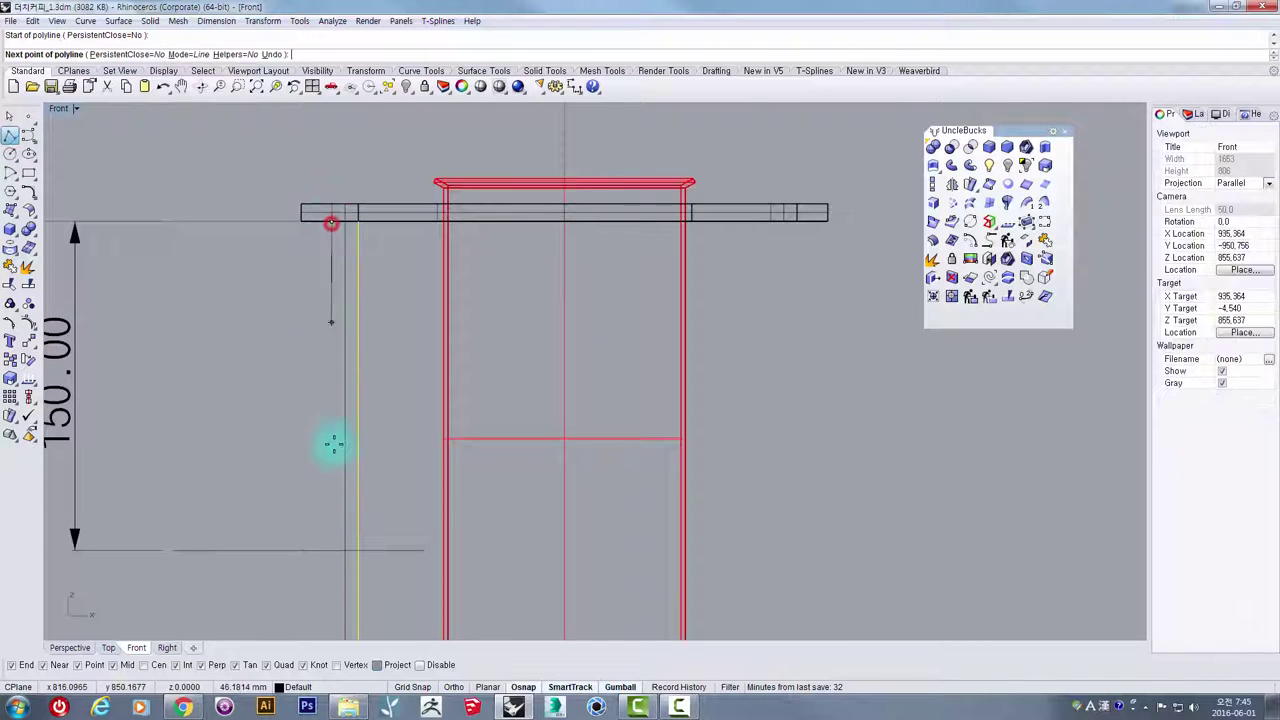
right_click_drag(336, 578, 336, 275)
left_click(331, 575)
key("Return")
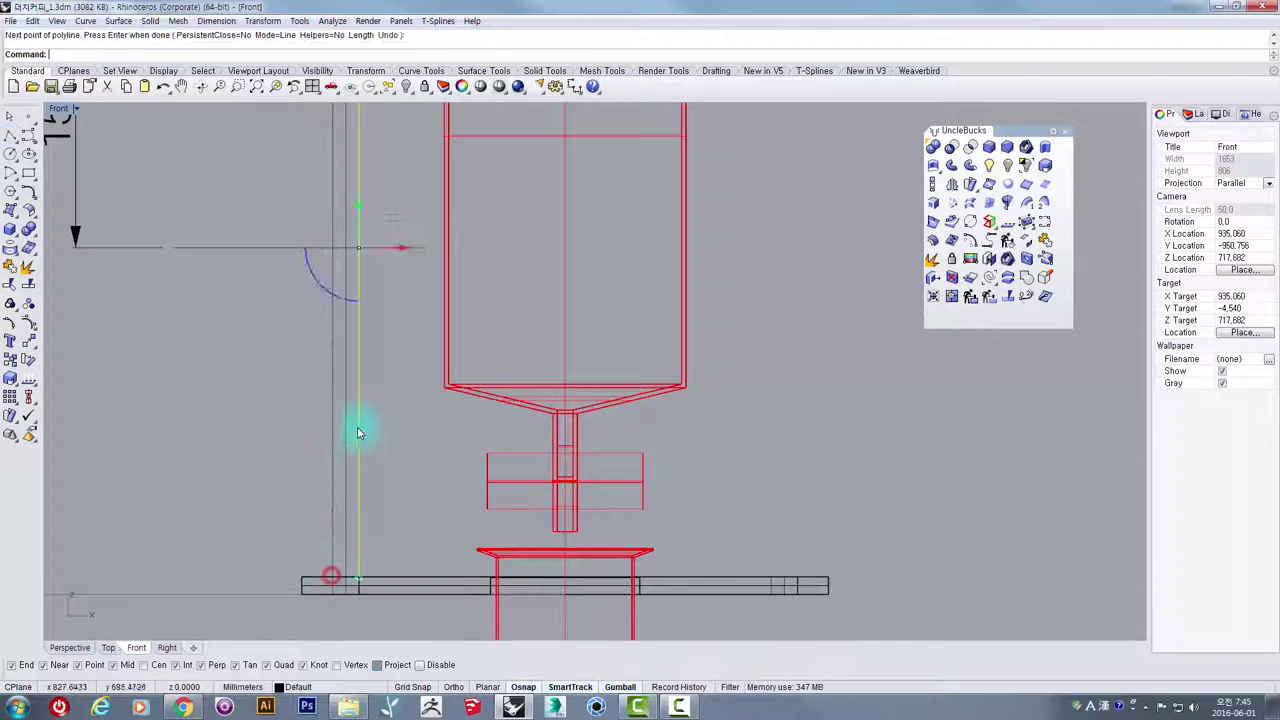
scroll(358, 432, "down", 6)
right_click_drag(357, 340, 338, 426)
left_click(287, 352)
scroll(343, 252, "up", 4)
left_click(320, 260)
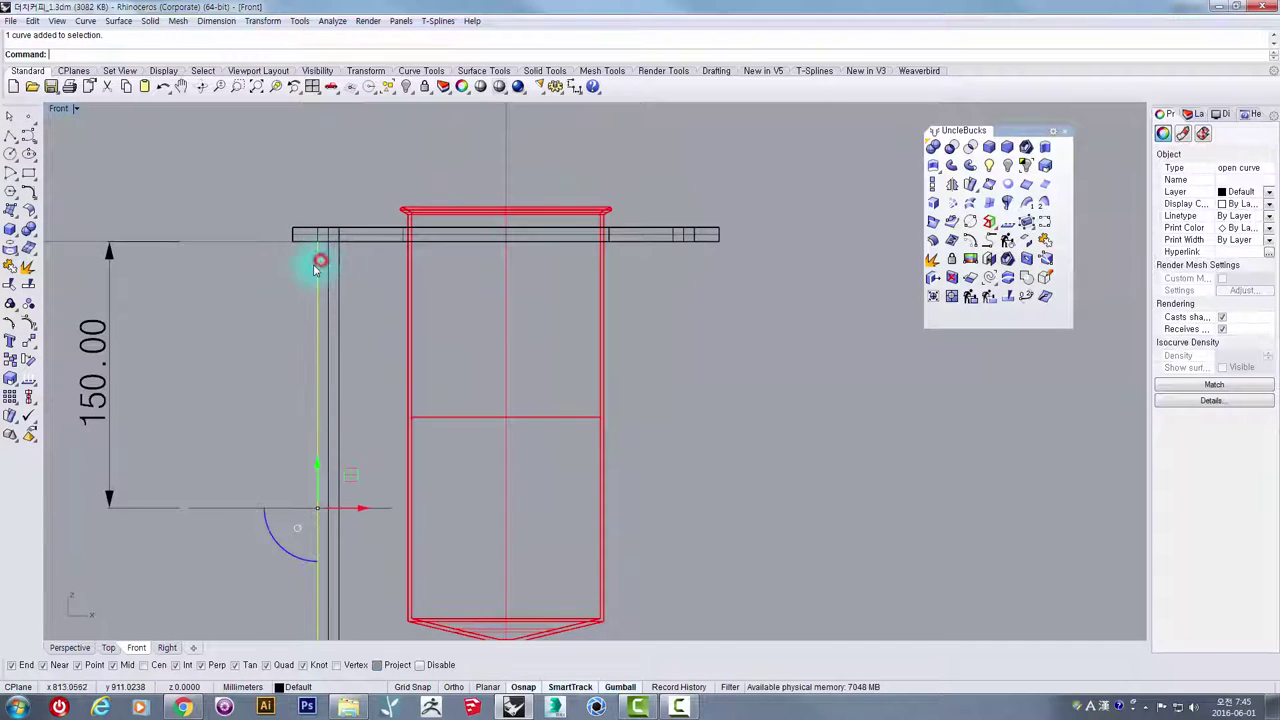
scroll(300, 290, "up", 3)
left_click(126, 223)
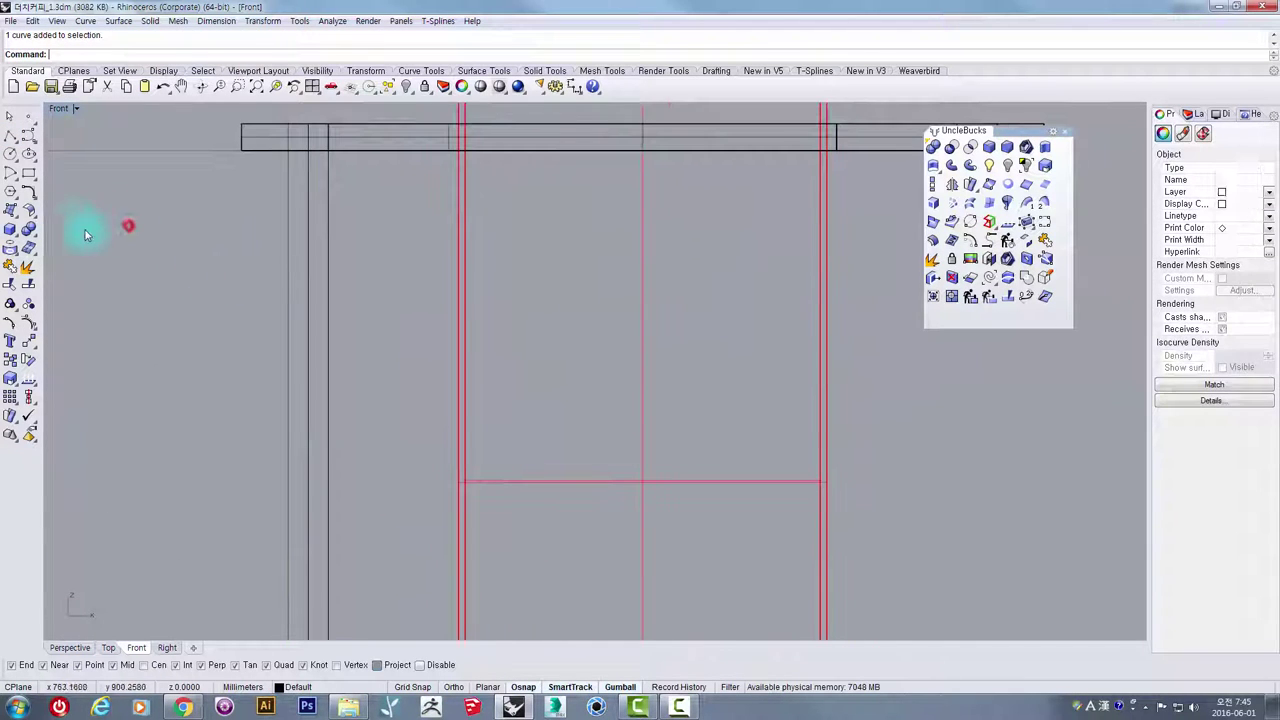
- Draw a closed 300 mm tall rectangular polyline between the two plates, from their outer edge to the corner hole's outer edge, and select it
left_click(11, 137)
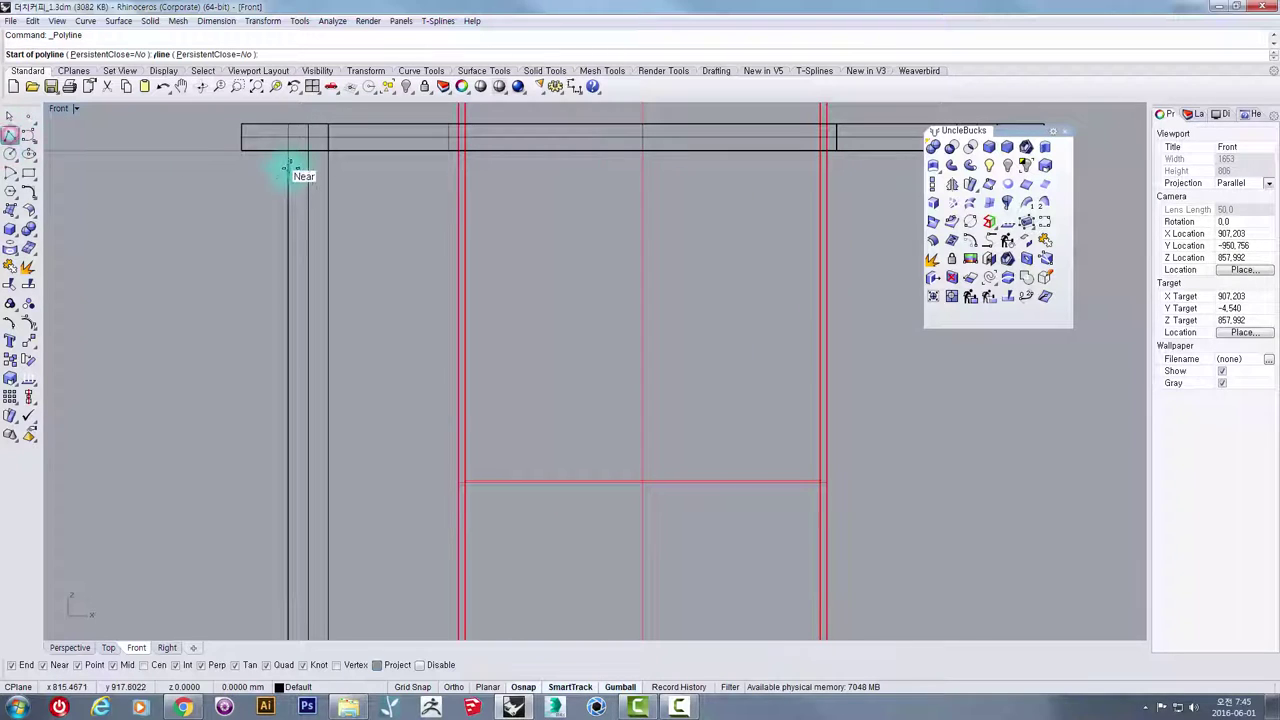
left_click(240, 152)
left_click(286, 152)
scroll(282, 168, "down", 2)
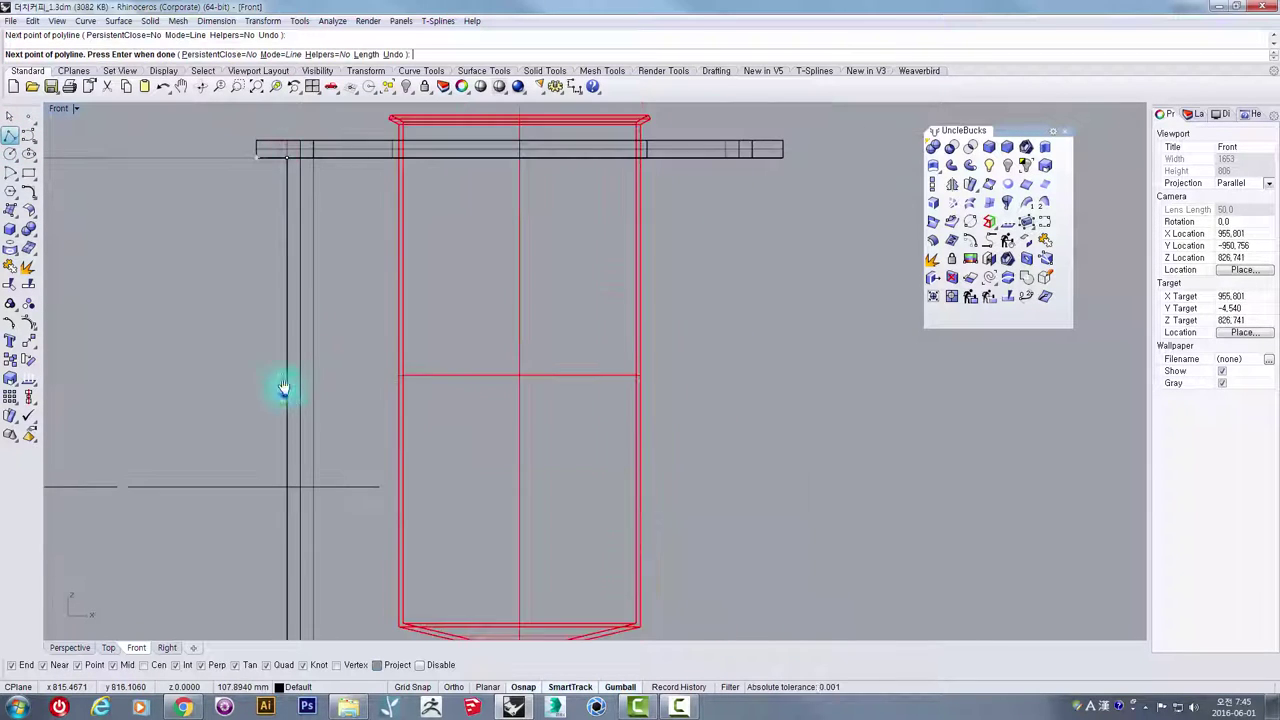
right_click_drag(284, 388, 296, 282)
right_click_drag(286, 498, 298, 267)
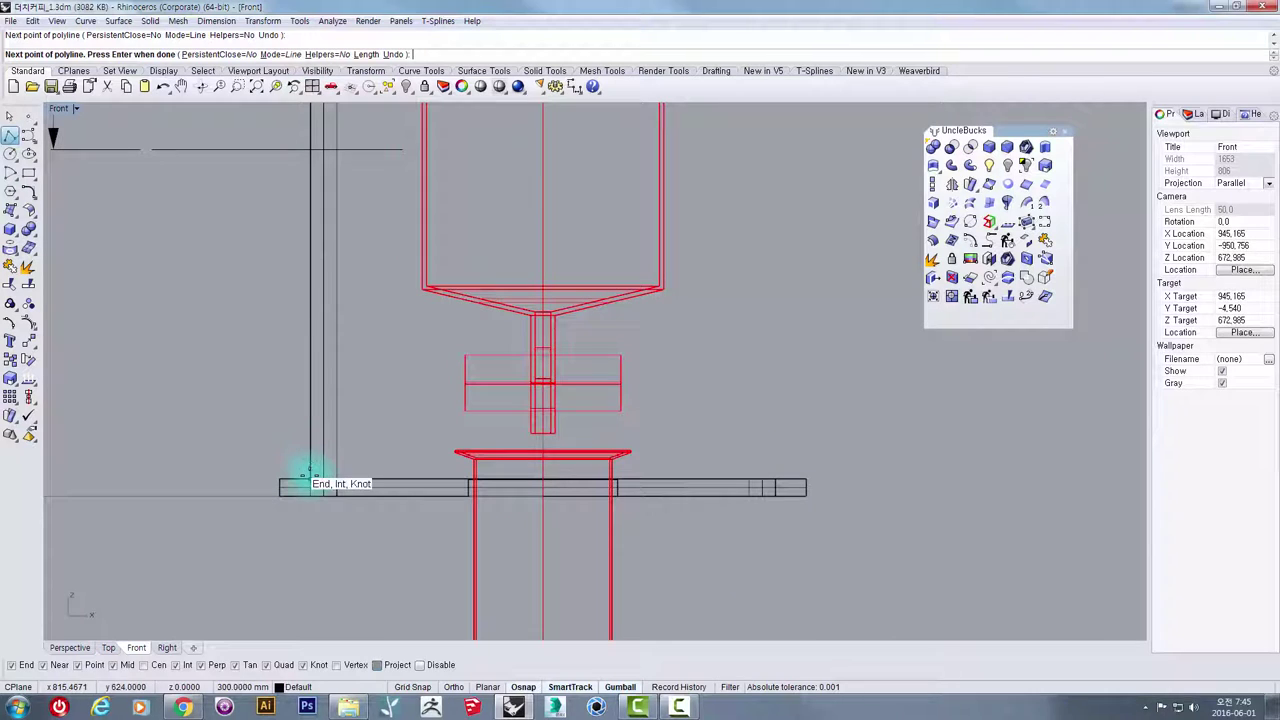
left_click(309, 474)
left_click(281, 478)
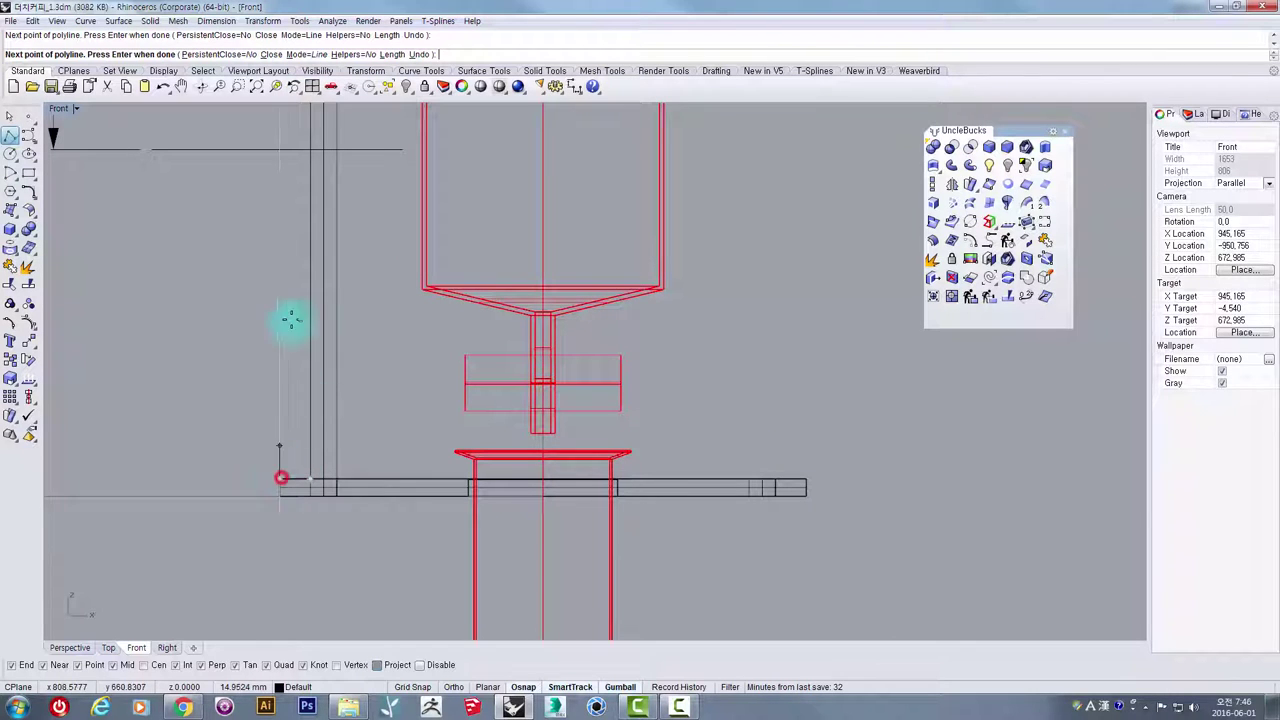
right_click_drag(290, 322, 253, 368)
right_click_drag(251, 263, 224, 481)
scroll(219, 308, "up", 2)
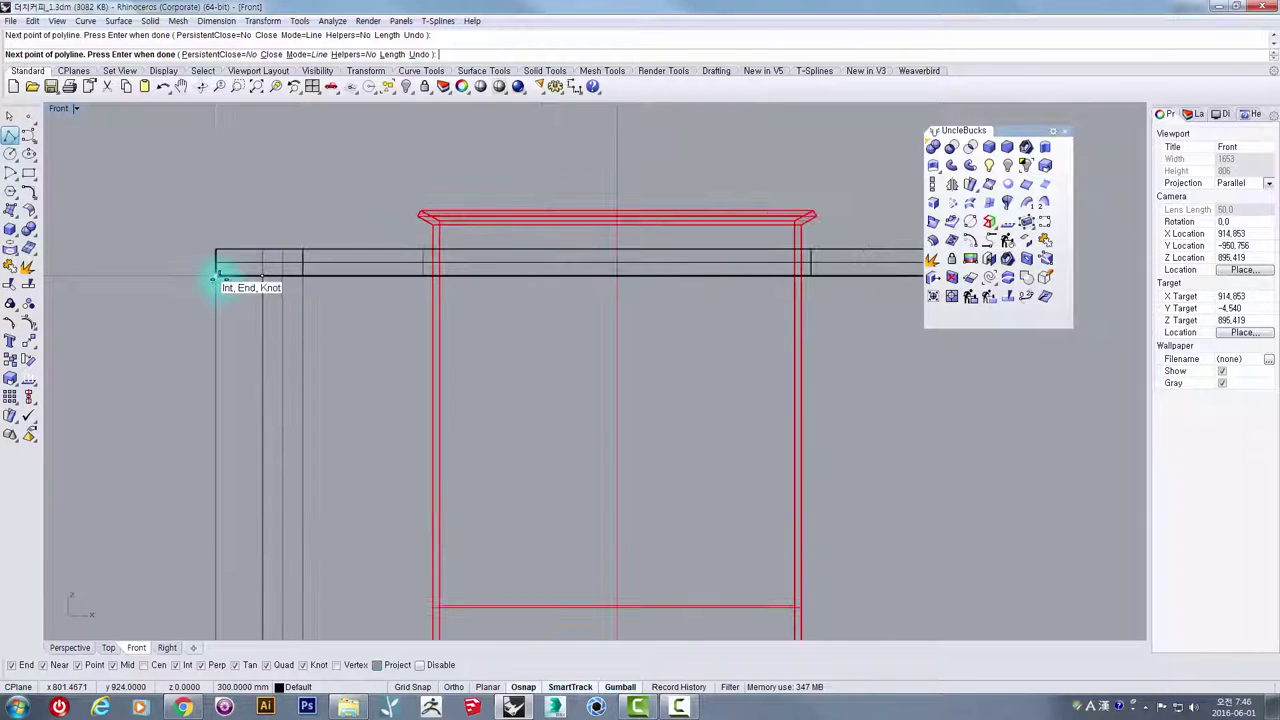
left_click(217, 281)
left_click(216, 349)
scroll(262, 378, "down", 2)
right_click_drag(264, 379, 278, 325)
scroll(278, 325, "down", 5)
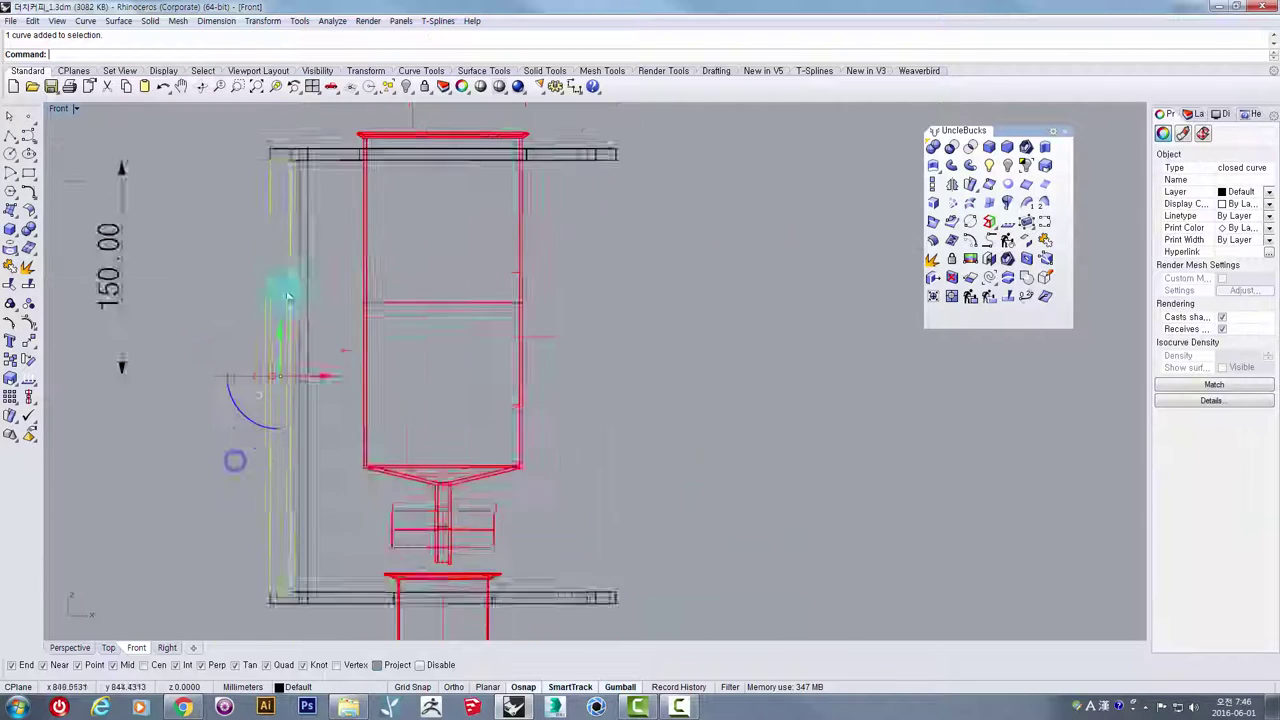
scroll(278, 135, "up", 5)
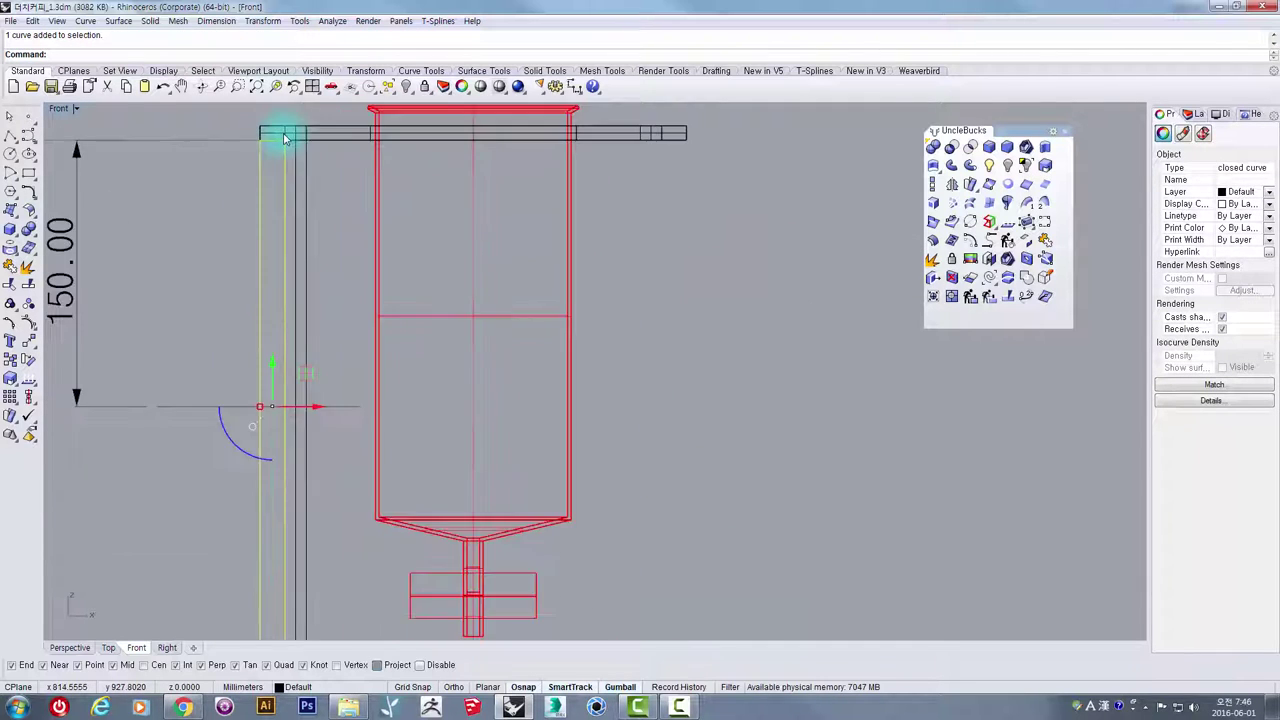
scroll(268, 280, "down", 4)
scroll(257, 396, "up", 3)
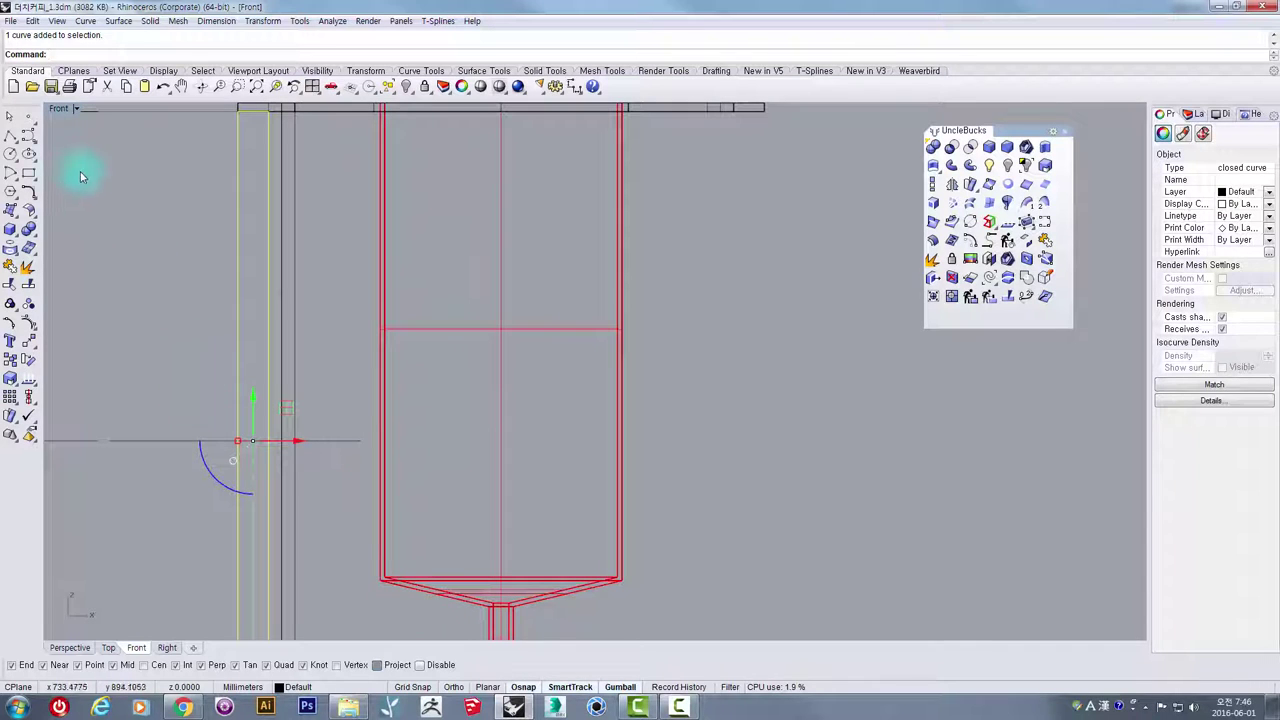
left_click(15, 155)
scroll(201, 412, "up", 3)
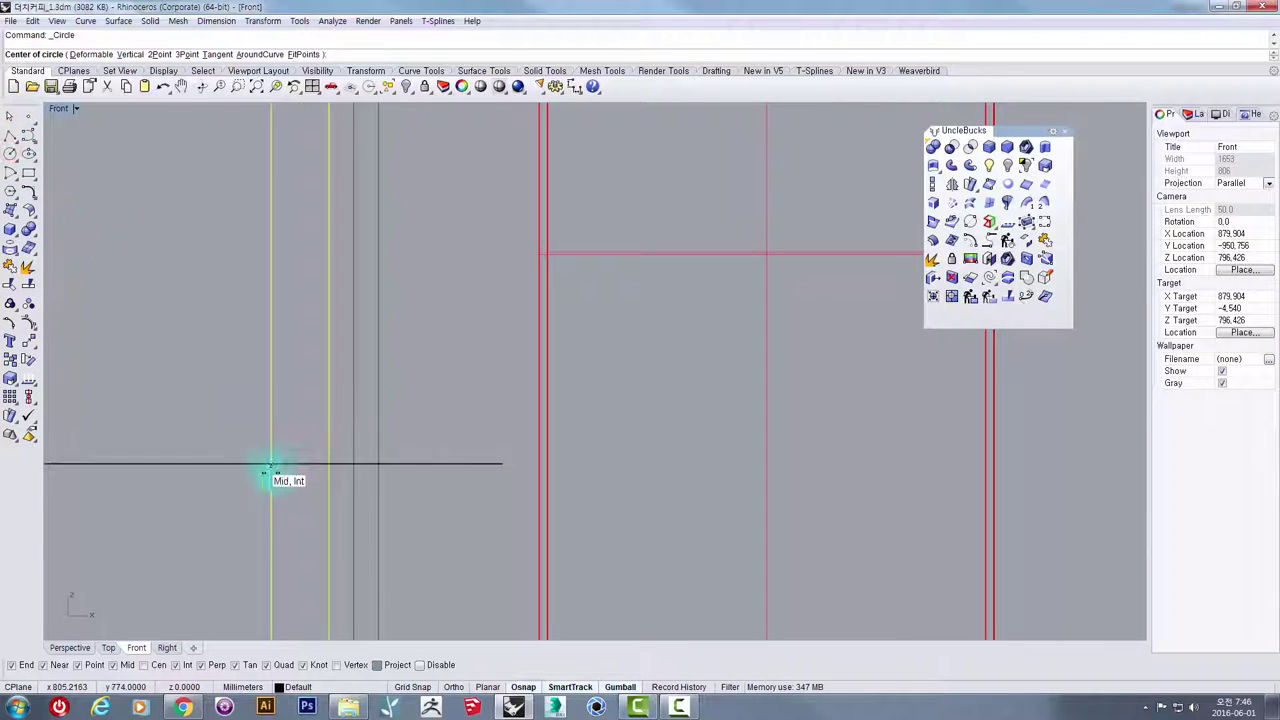
scroll(268, 463, "up", 3)
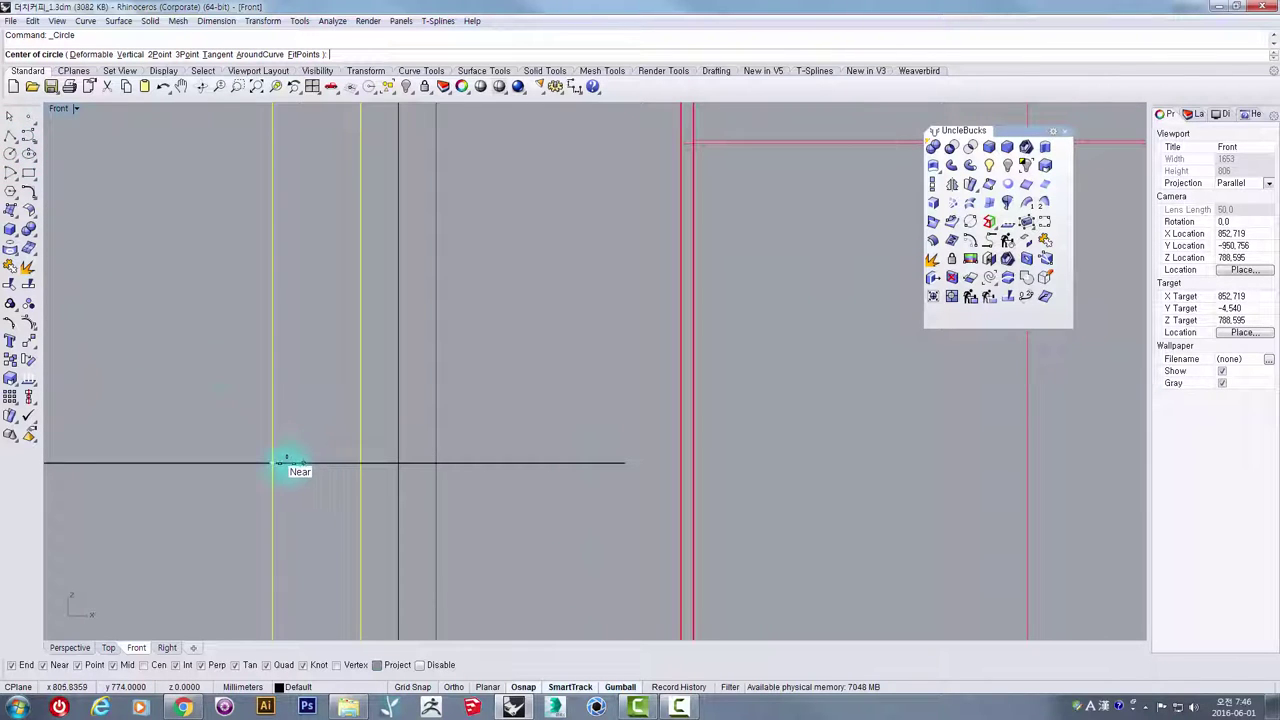
left_click(15, 140)
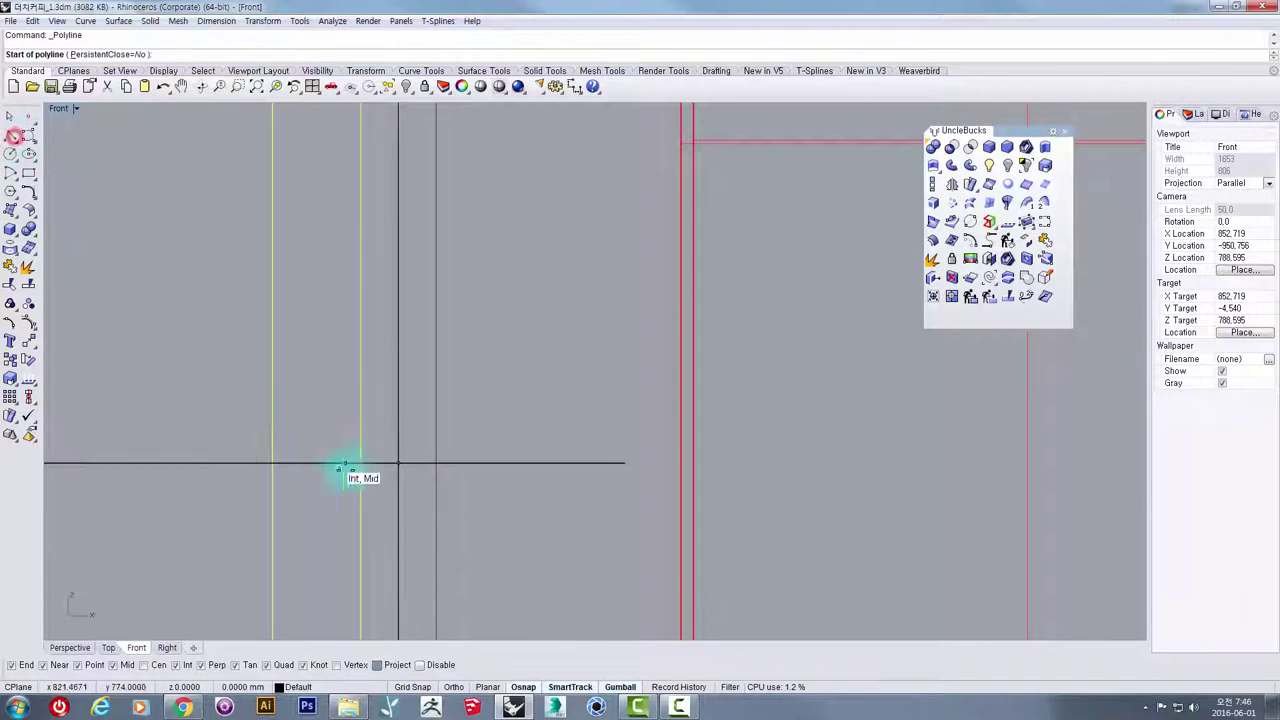
left_click(272, 463)
key("Escape")
left_click(226, 413)
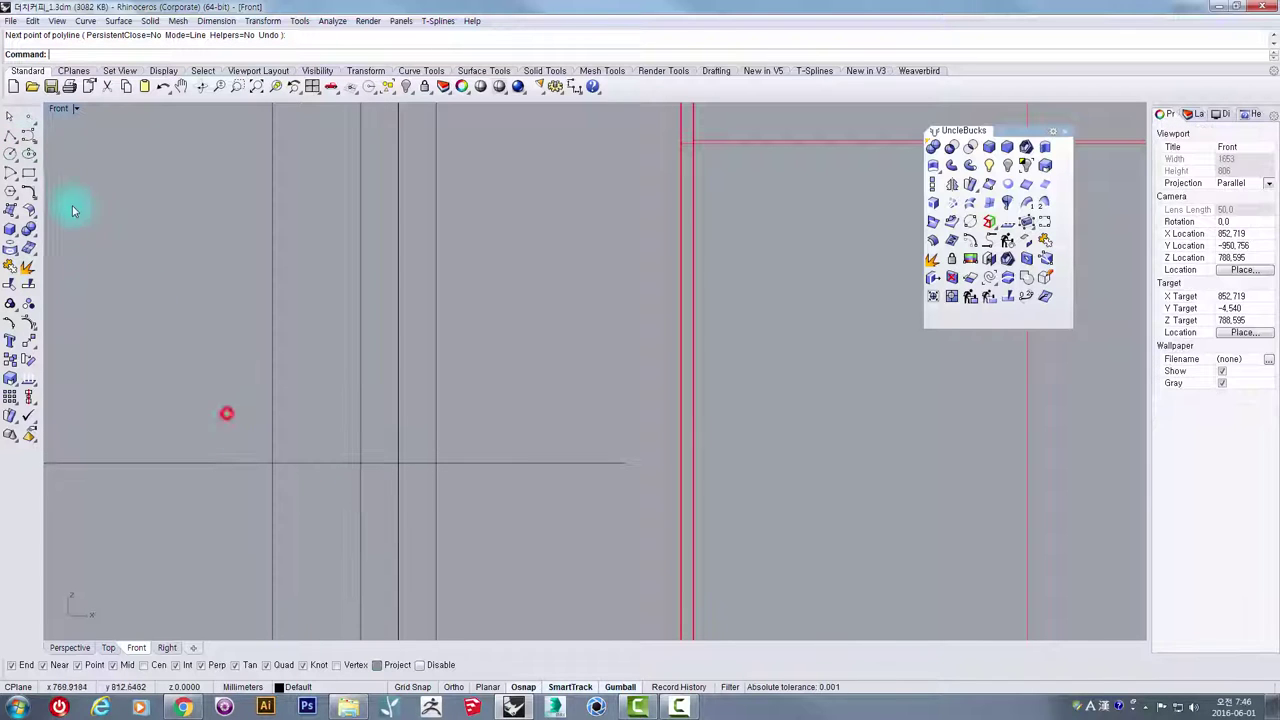
- Draw a 150 mm tall rectangle from the upper plate's underside at its outer edge to where the midheight line meets the hole's outer-edge line
scroll(212, 290, "down", 6)
right_click_drag(251, 263, 252, 440)
scroll(255, 436, "down", 4)
left_click(245, 430)
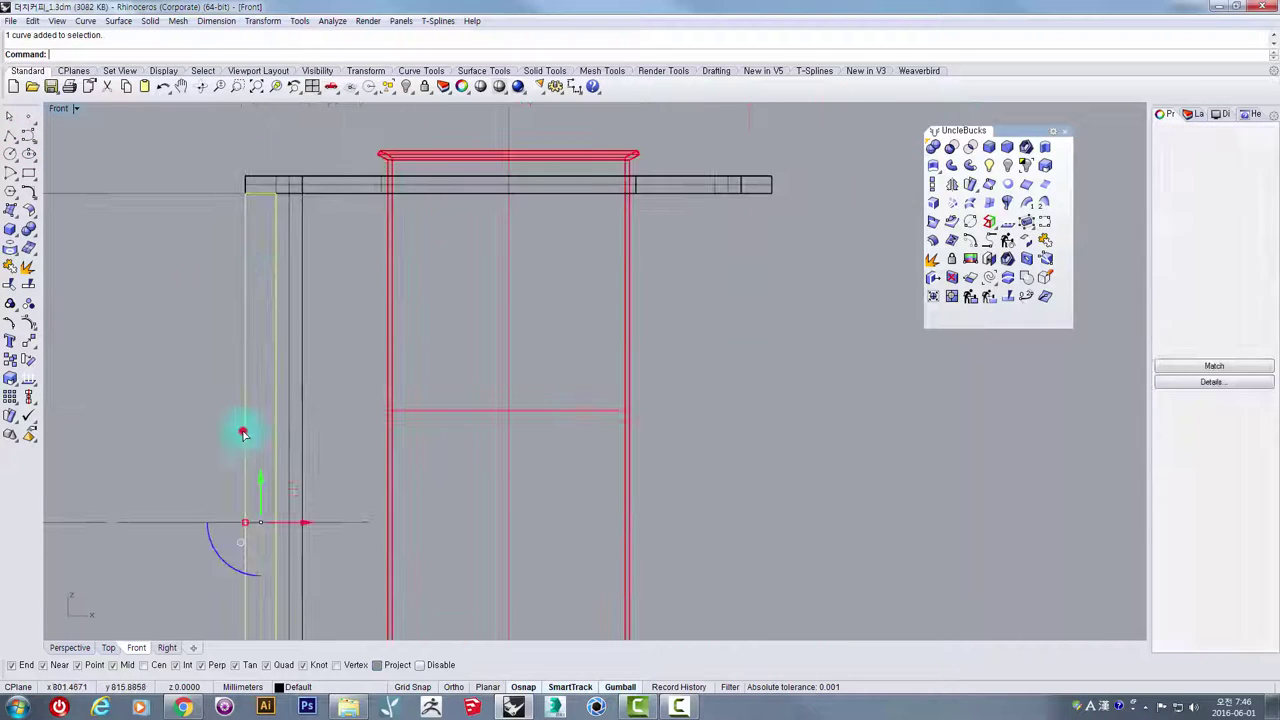
left_click(29, 174)
scroll(195, 222, "up", 2)
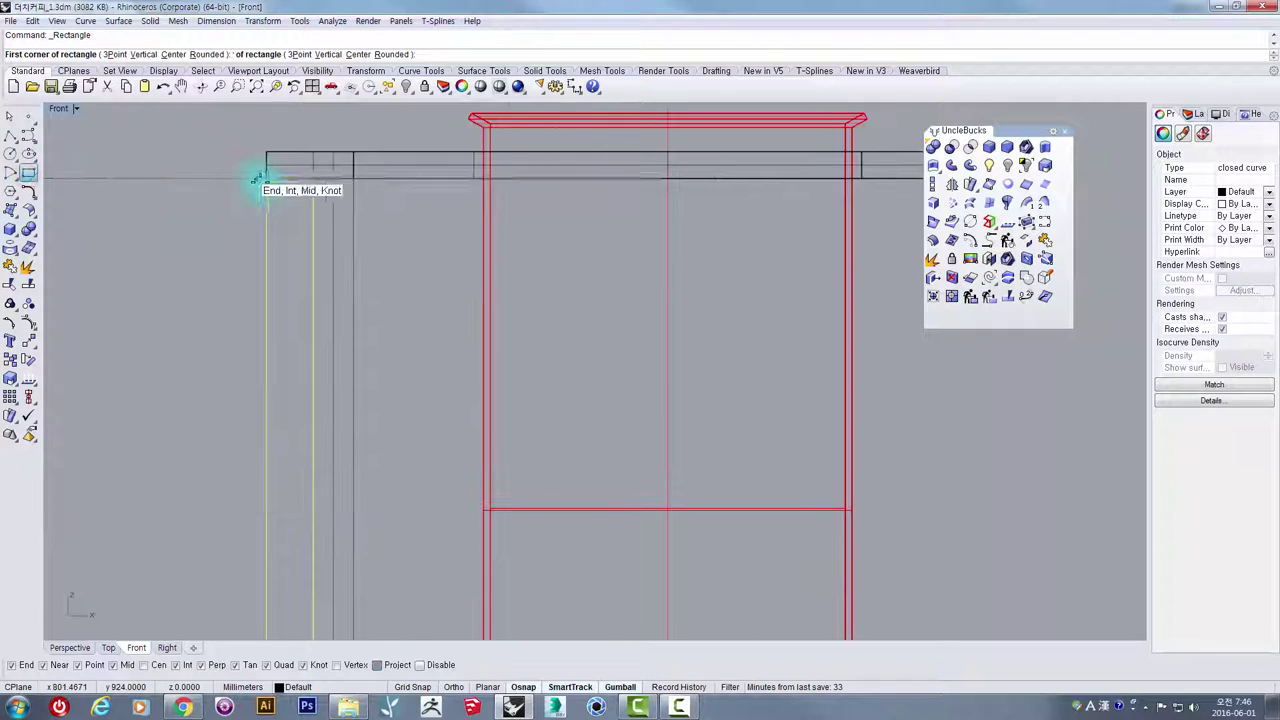
left_click(265, 178)
scroll(289, 470, "down", 2)
scroll(289, 470, "up", 3)
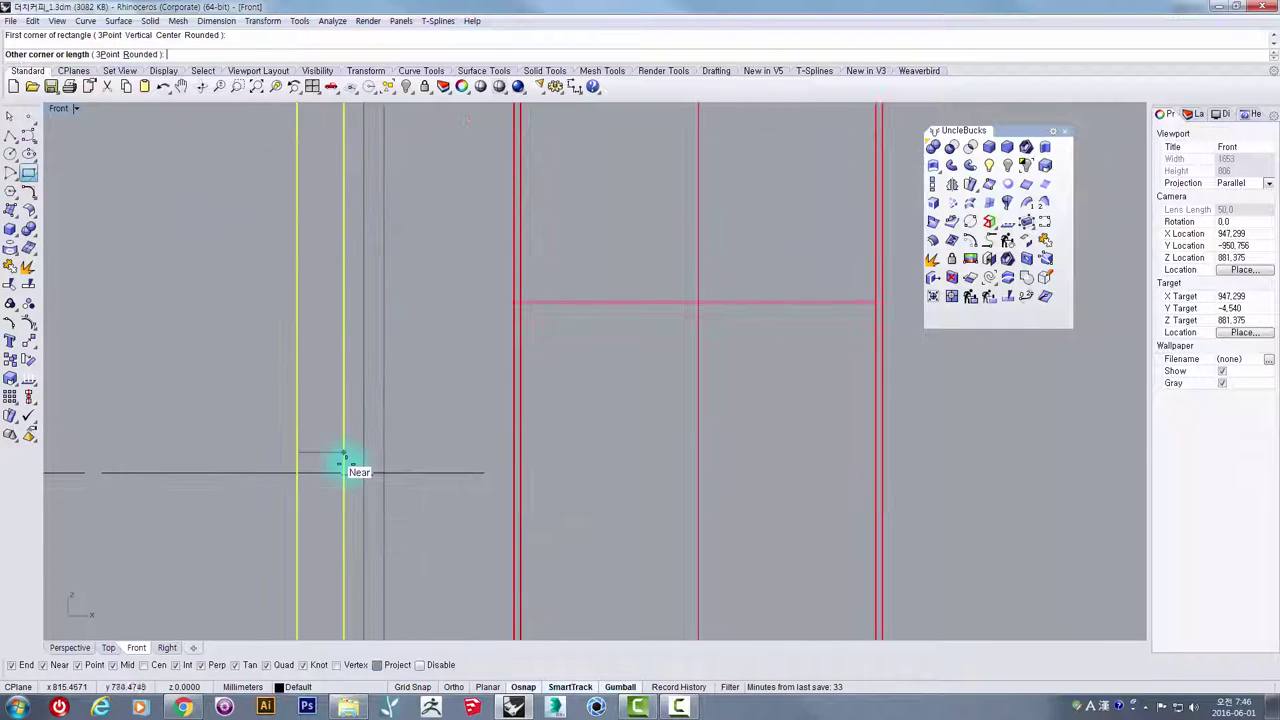
left_click(347, 474)
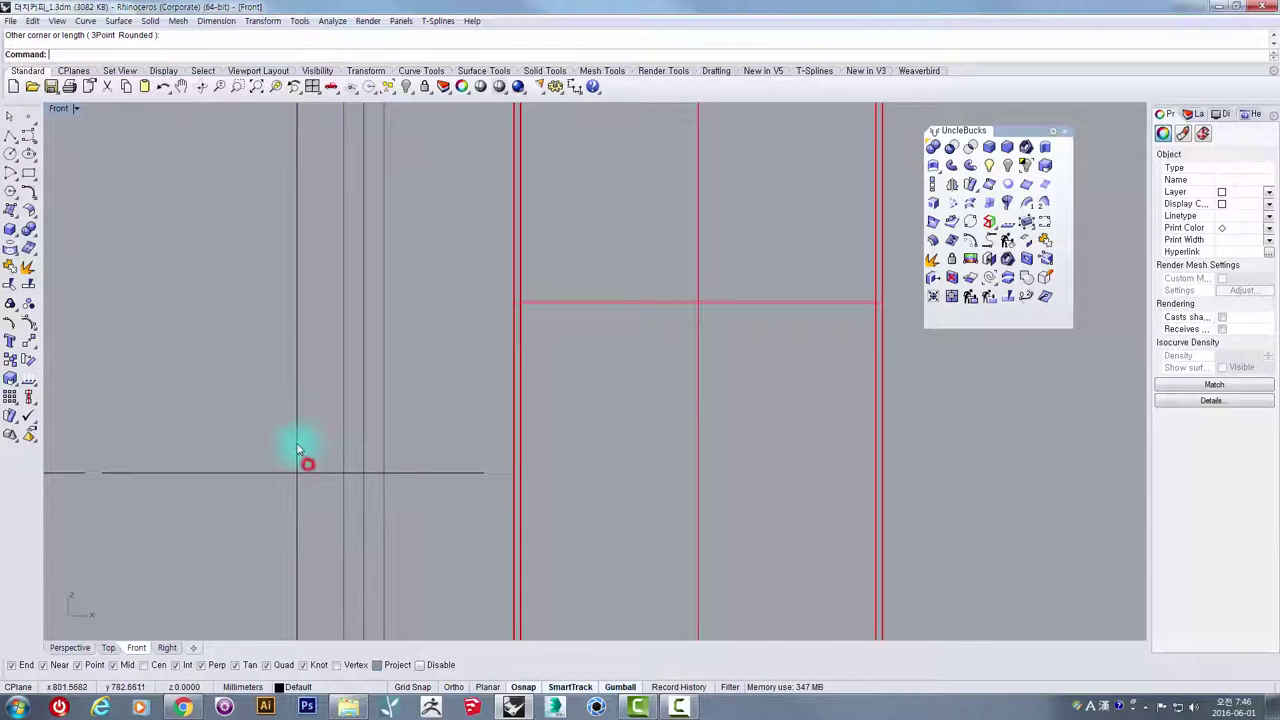
- Delete the 300 mm tall closed profile and select the shorter rectangle that ends at the midheight line
left_click(297, 444)
left_click(335, 489)
scroll(336, 487, "down", 3)
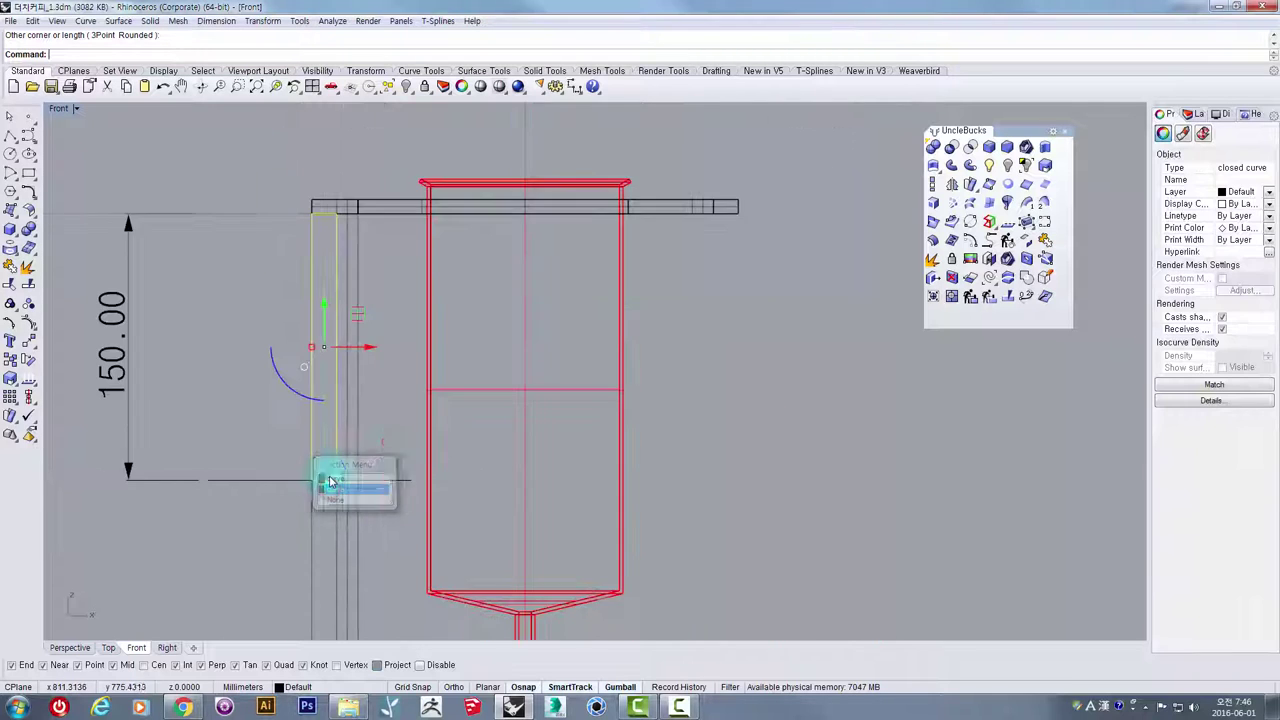
scroll(313, 363, "up", 3)
right_click_drag(337, 562, 338, 472)
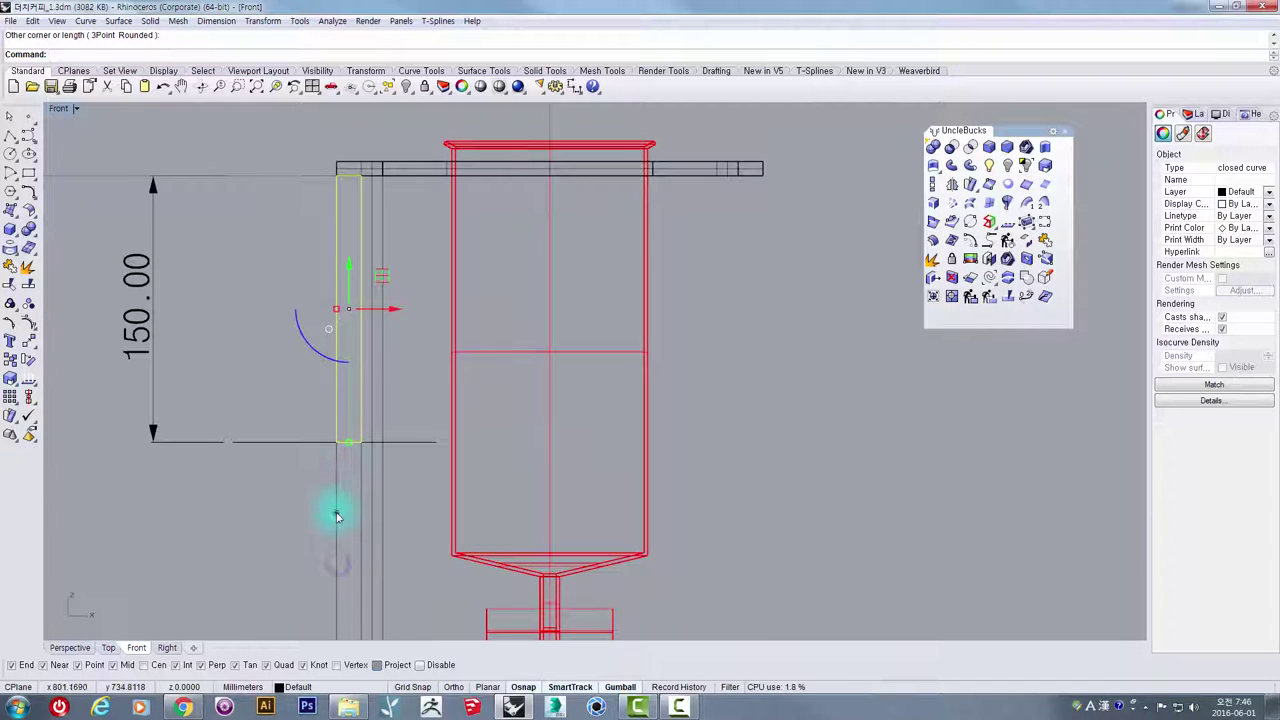
left_click(337, 514)
key("Delete")
left_click(338, 410)
right_click_drag(323, 242, 303, 306)
right_click_drag(337, 497, 323, 403)
scroll(323, 403, "up", 6)
right_click_drag(303, 337, 280, 427)
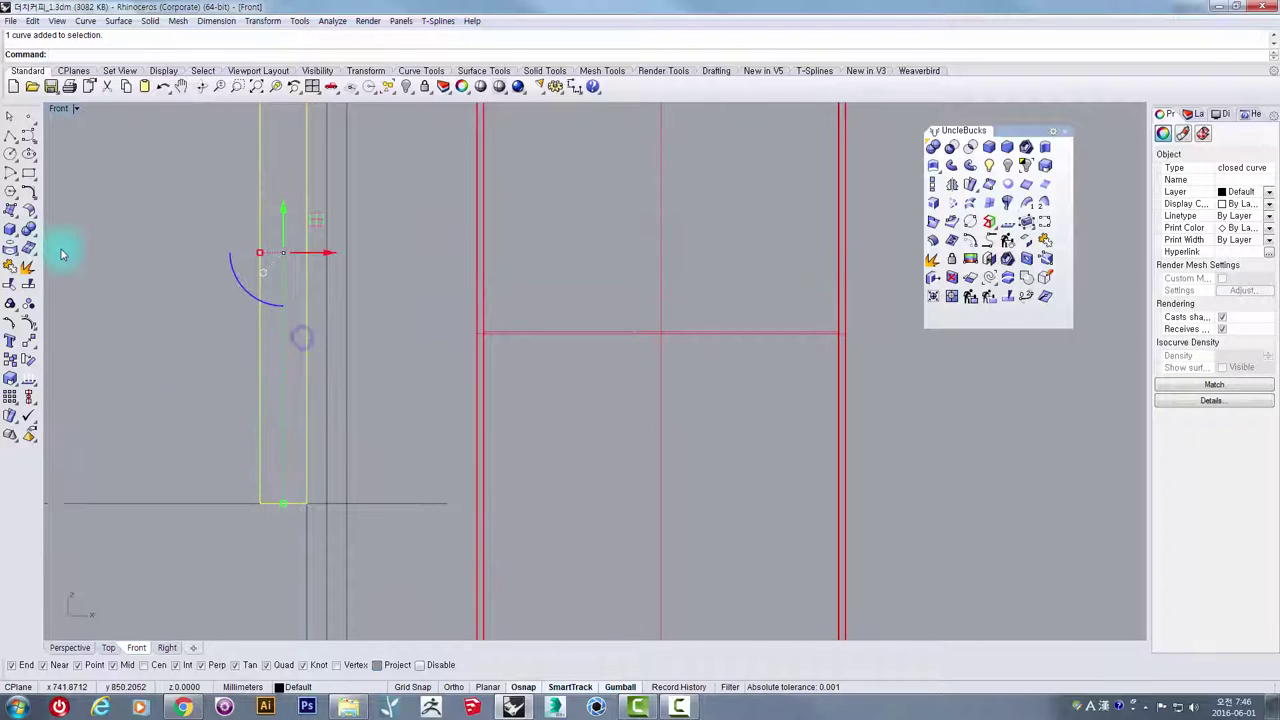
- Draw an open polyline from the hole's outer edge to the plate's outer edge, down along a slight taper and back out to the midheight line
left_click(10, 137)
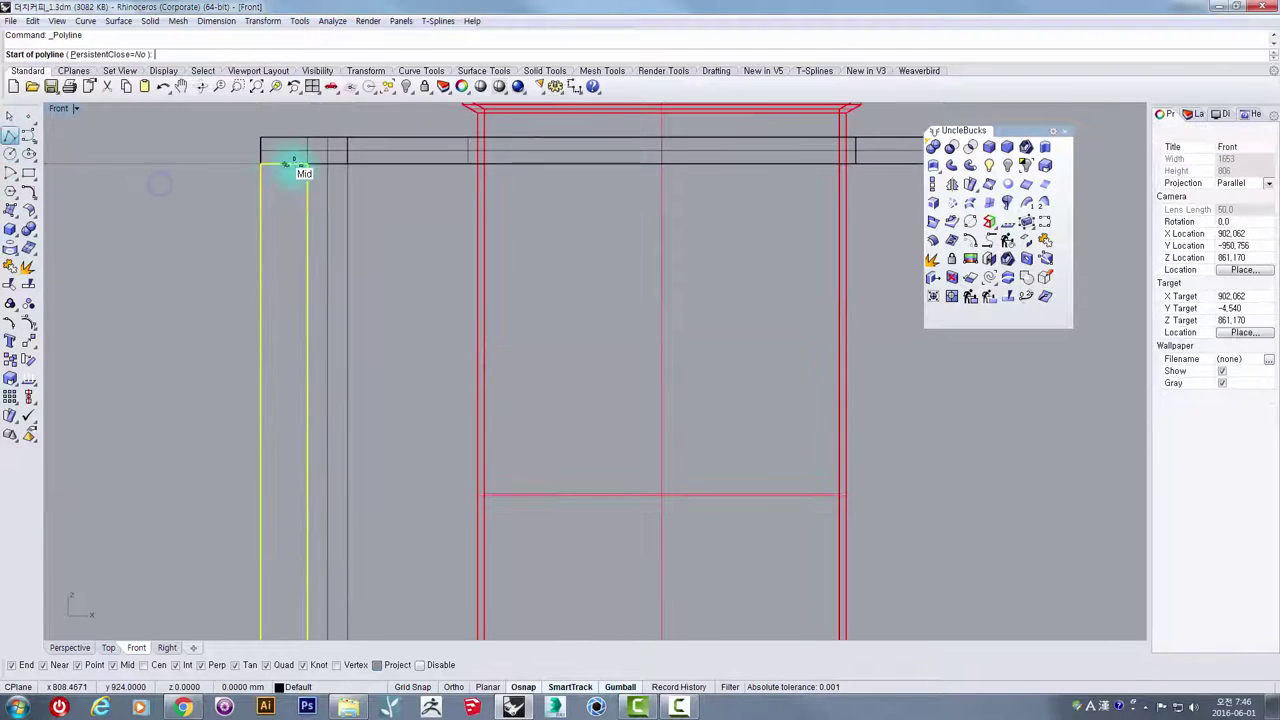
left_click(305, 160)
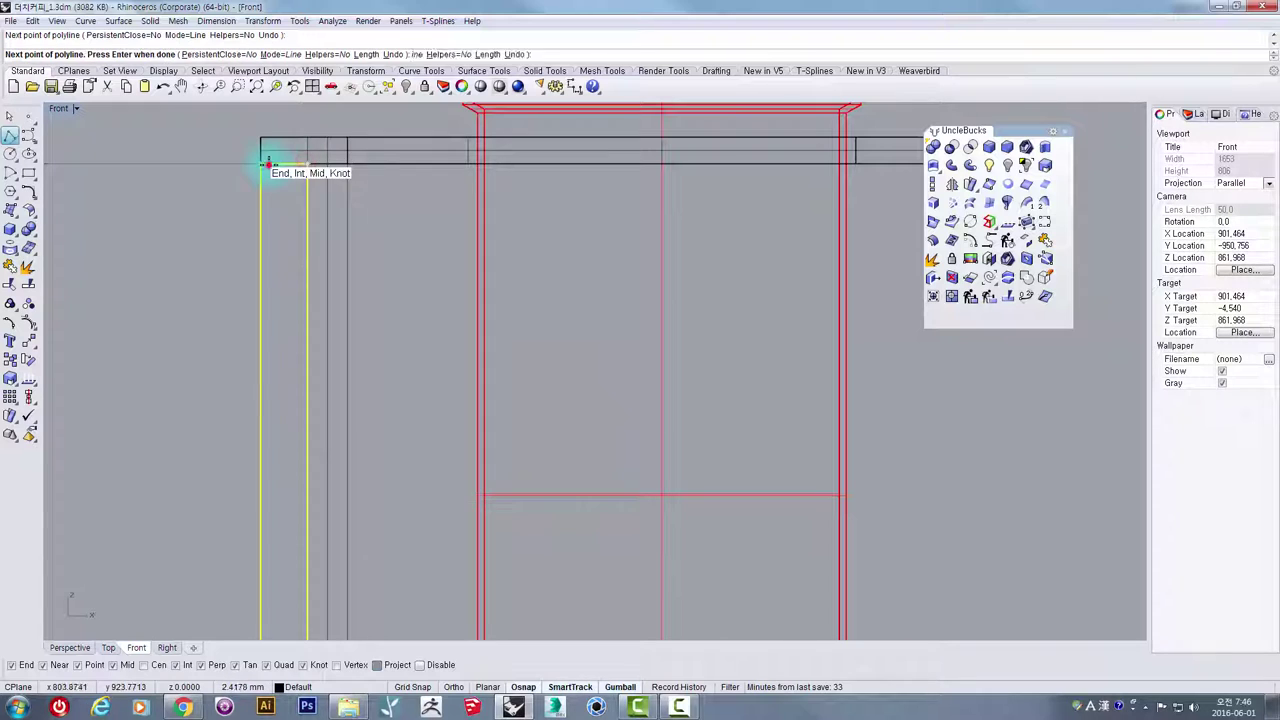
scroll(285, 290, "up", 2)
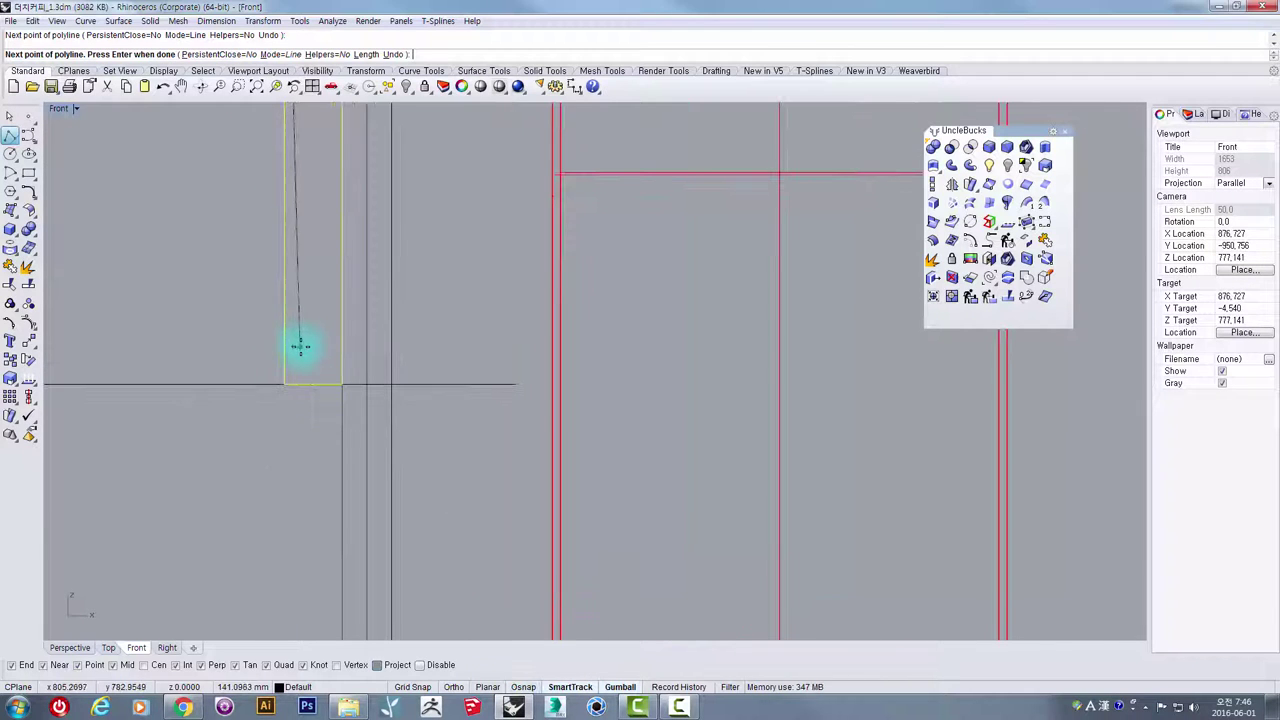
left_click(305, 310)
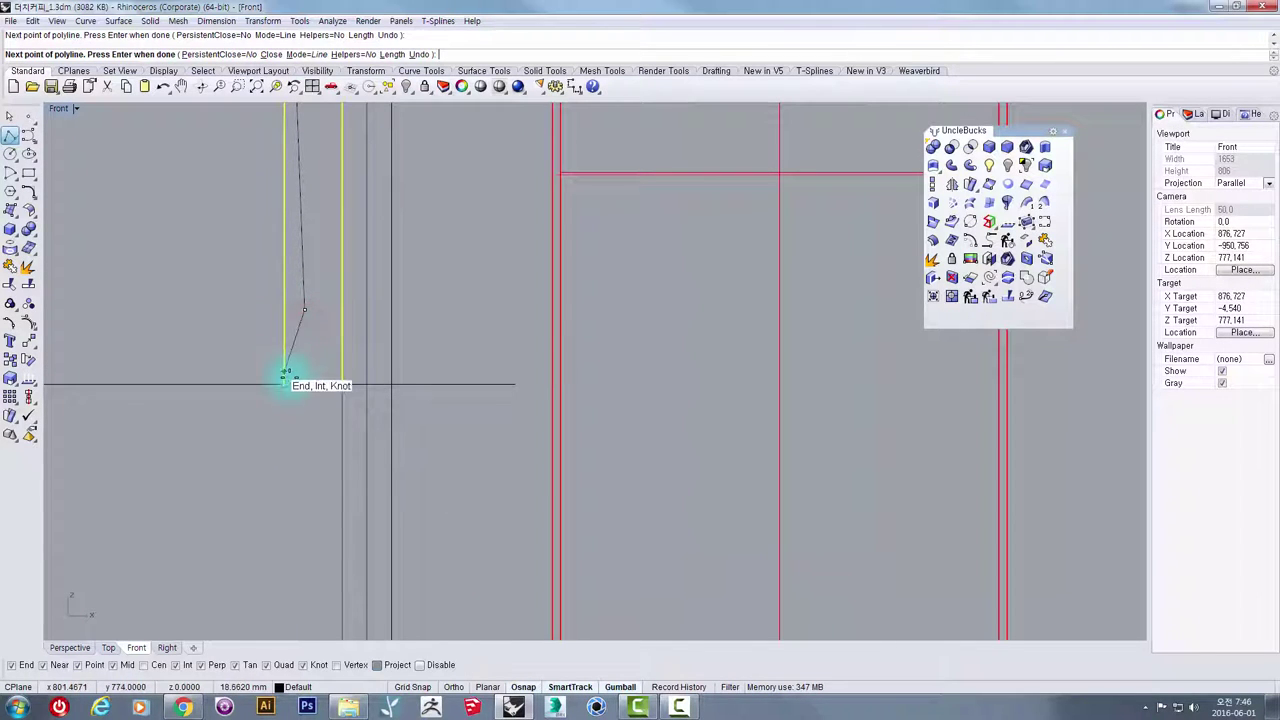
left_click(287, 380)
right_click(300, 337)
left_click(300, 337)
- Delete the open tapered polyline
scroll(296, 336, "down", 4)
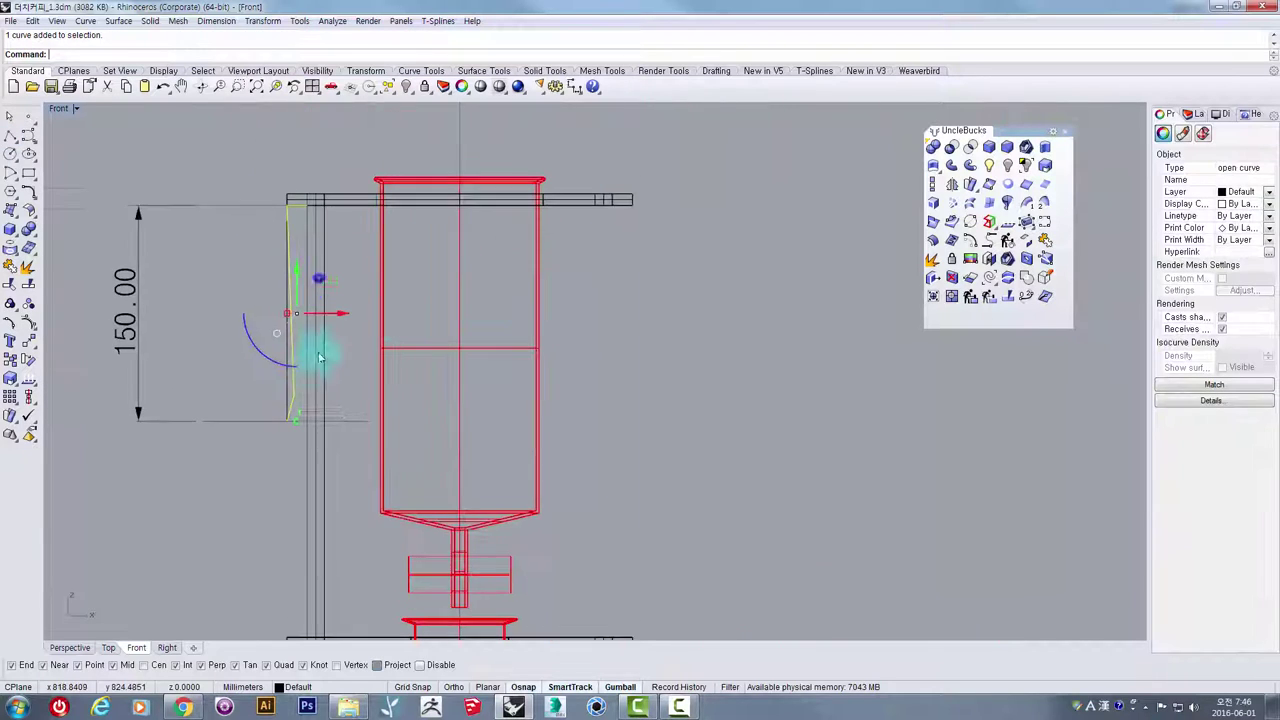
scroll(343, 320, "up", 2)
left_click(9, 140)
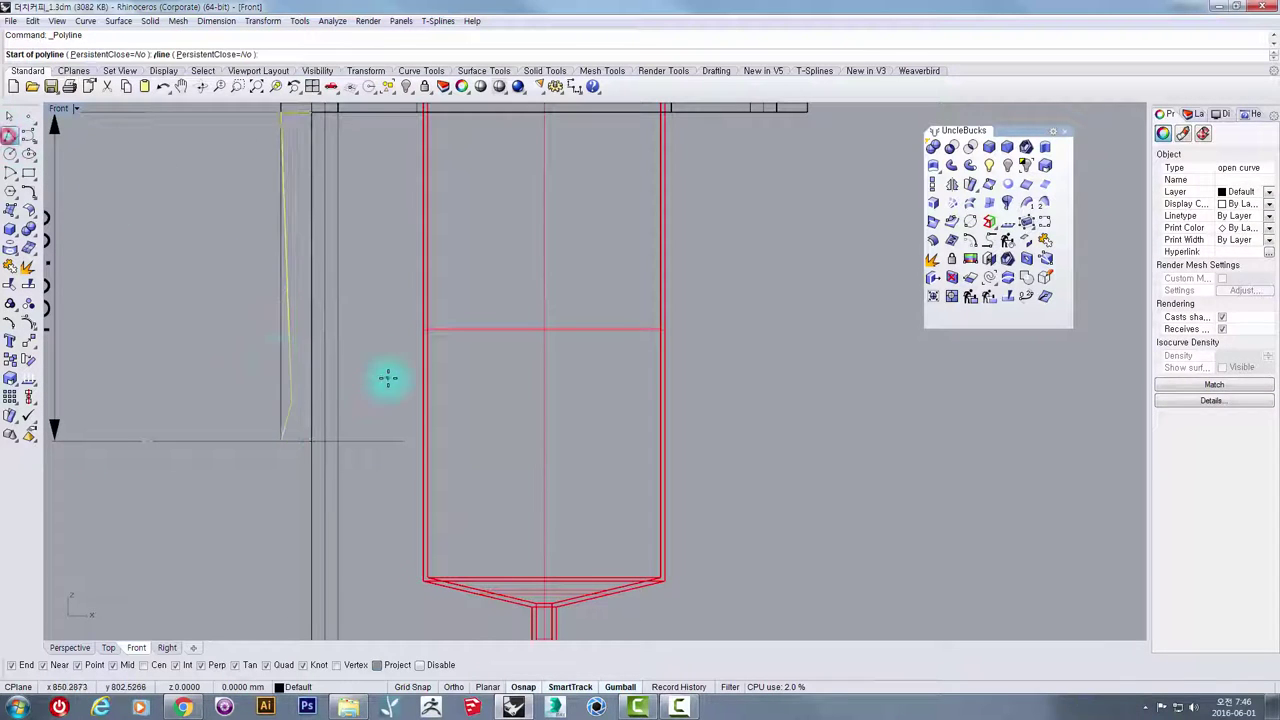
key("Escape")
left_click(288, 380)
key("Delete")
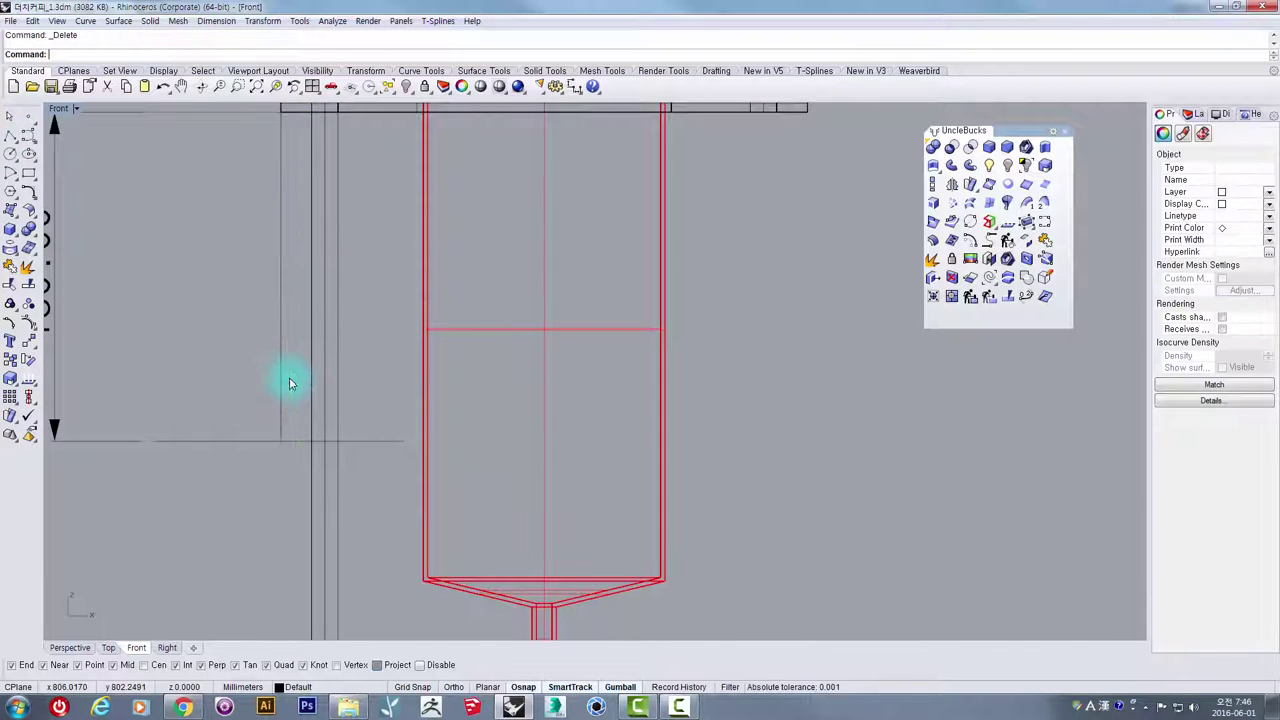
- Draw a closed post profile polyline from the upper plate's underside to the midheight line, tapering slightly inward on its outer side and flaring out at the base
left_click(16, 139)
right_click_drag(277, 163, 274, 252)
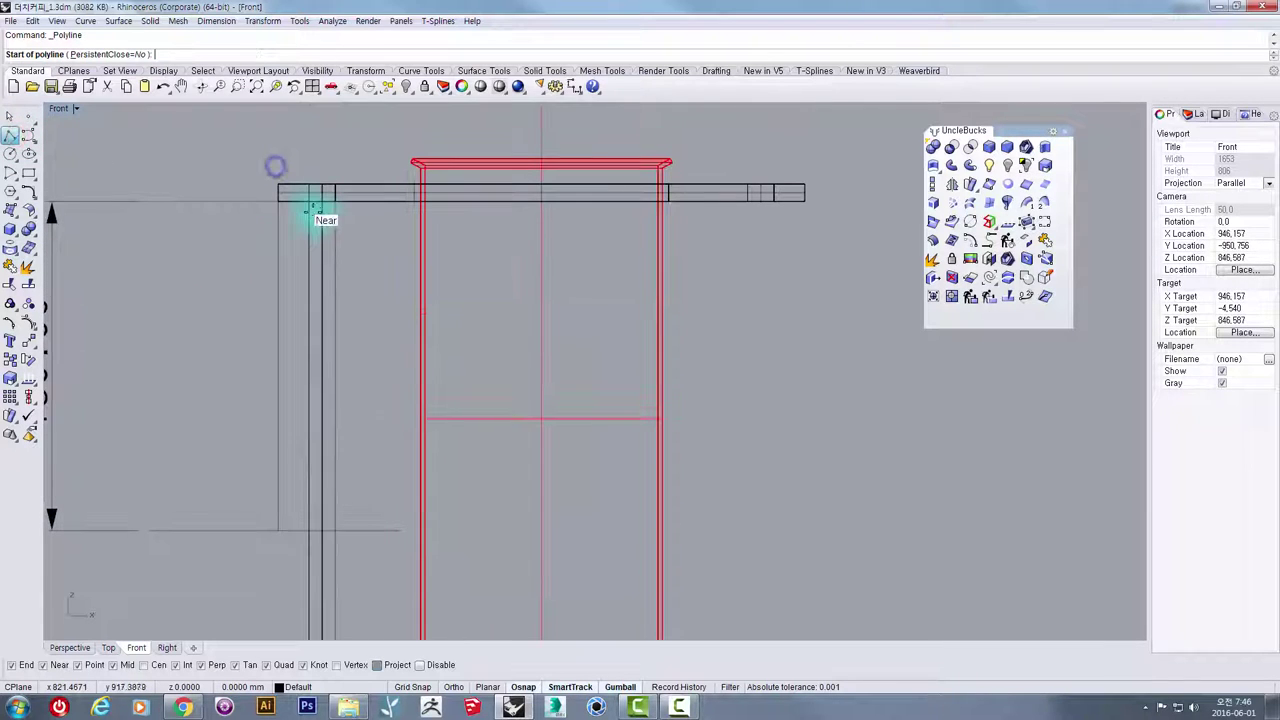
left_click(309, 204)
left_click(281, 203)
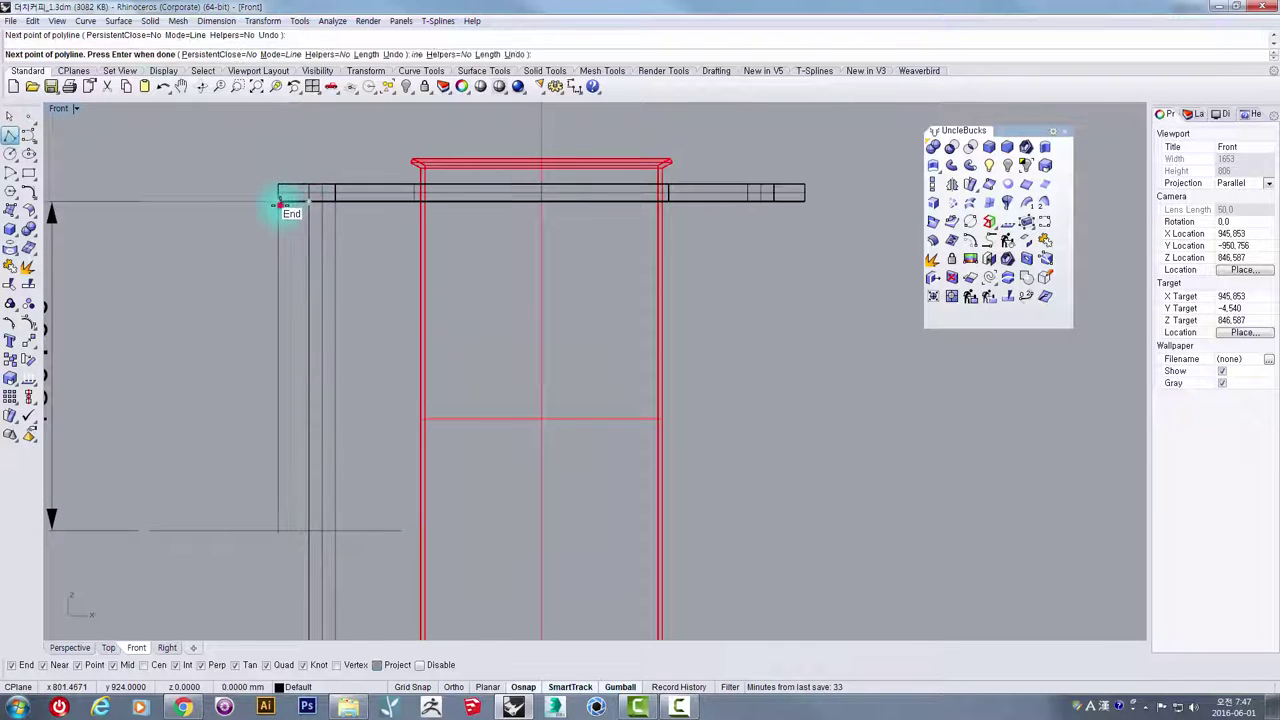
scroll(300, 498, "up", 3)
scroll(278, 505, "up", 3)
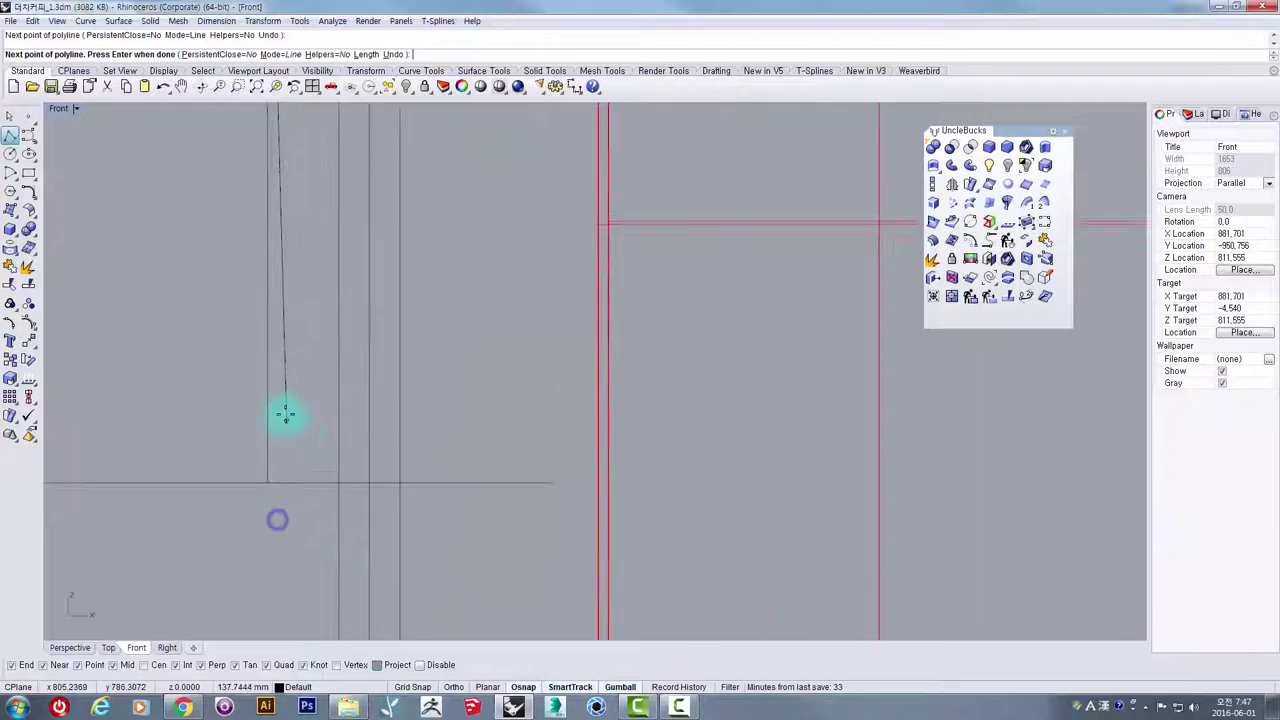
left_click(285, 348)
left_click(263, 496)
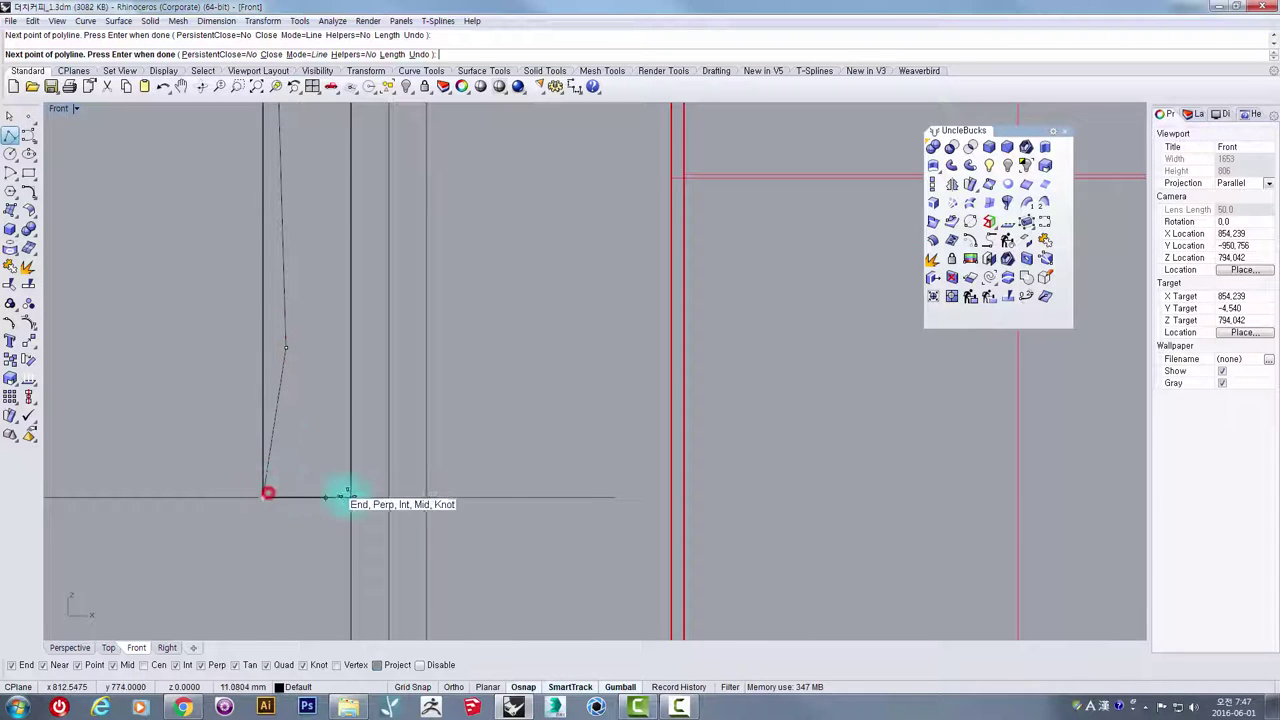
left_click(350, 497)
scroll(350, 397, "down", 4)
right_click_drag(351, 223, 337, 532)
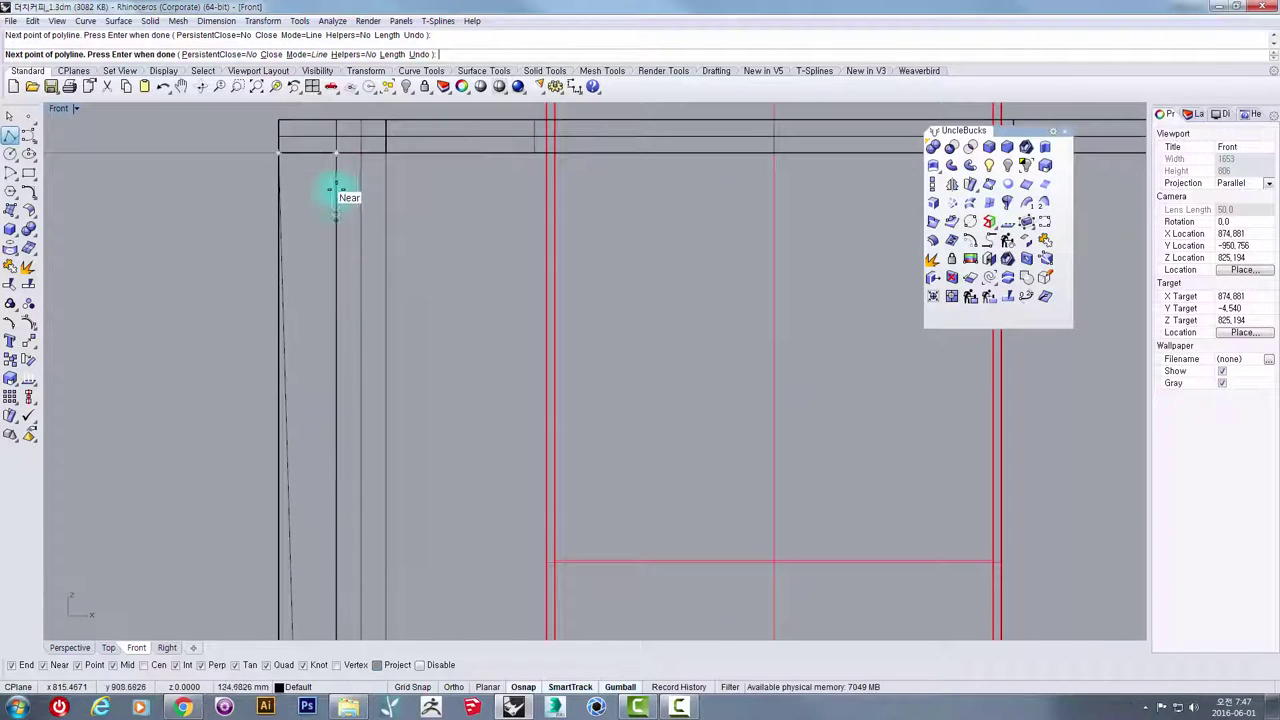
left_click(336, 153)
key("Return")
- Select the closed tapered profile and show it in the maximized Perspective view
right_click_drag(269, 608, 312, 362)
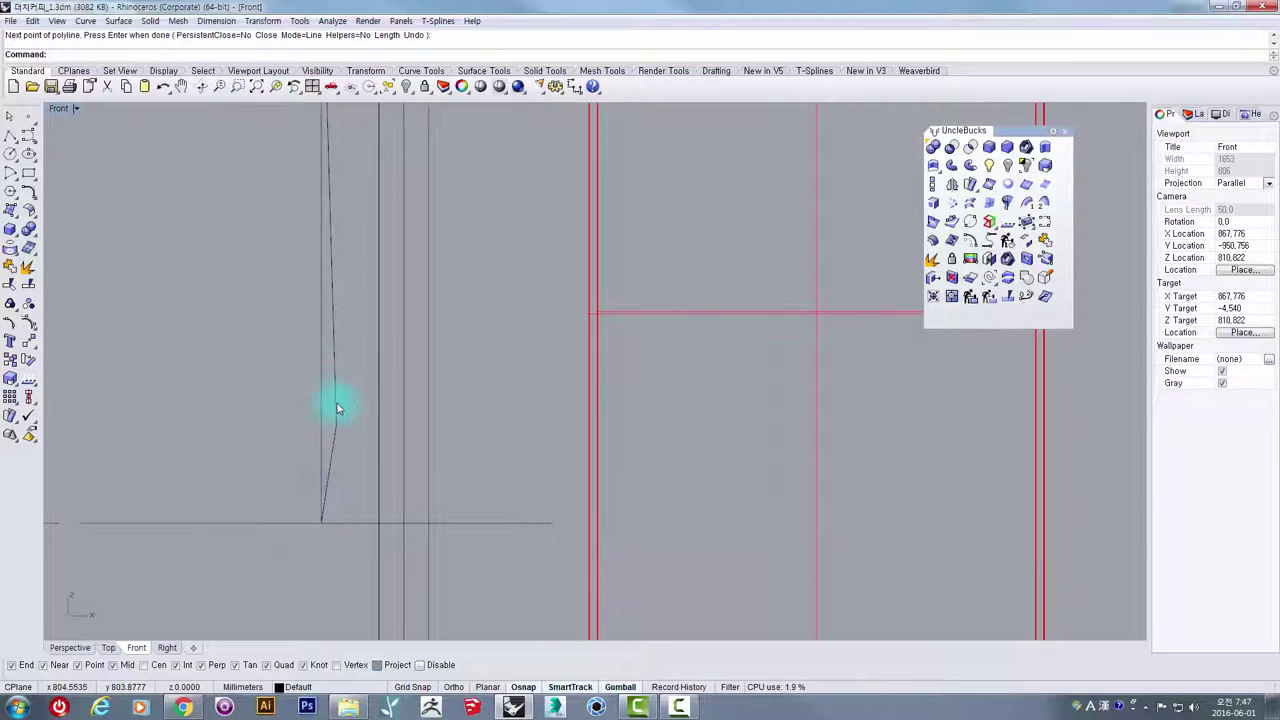
left_click(337, 403)
scroll(368, 284, "down", 6)
right_click_drag(391, 328, 357, 301)
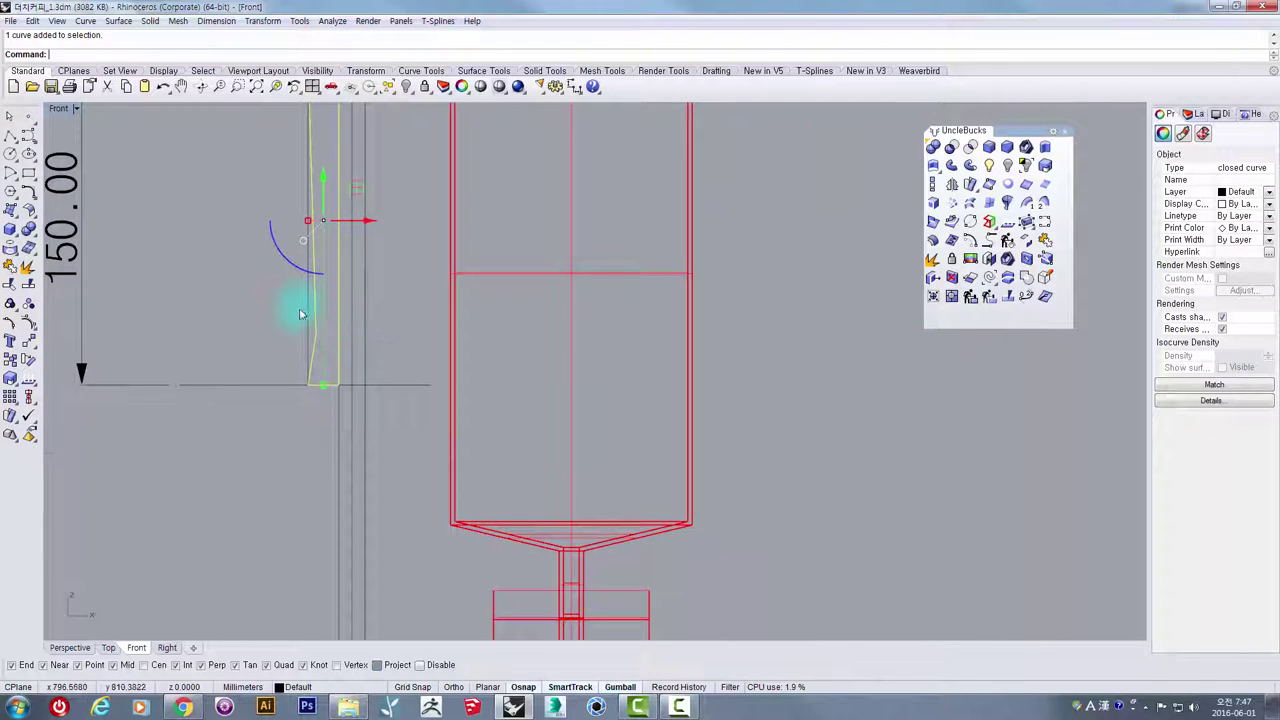
scroll(318, 348, "up", 5)
scroll(309, 297, "down", 2)
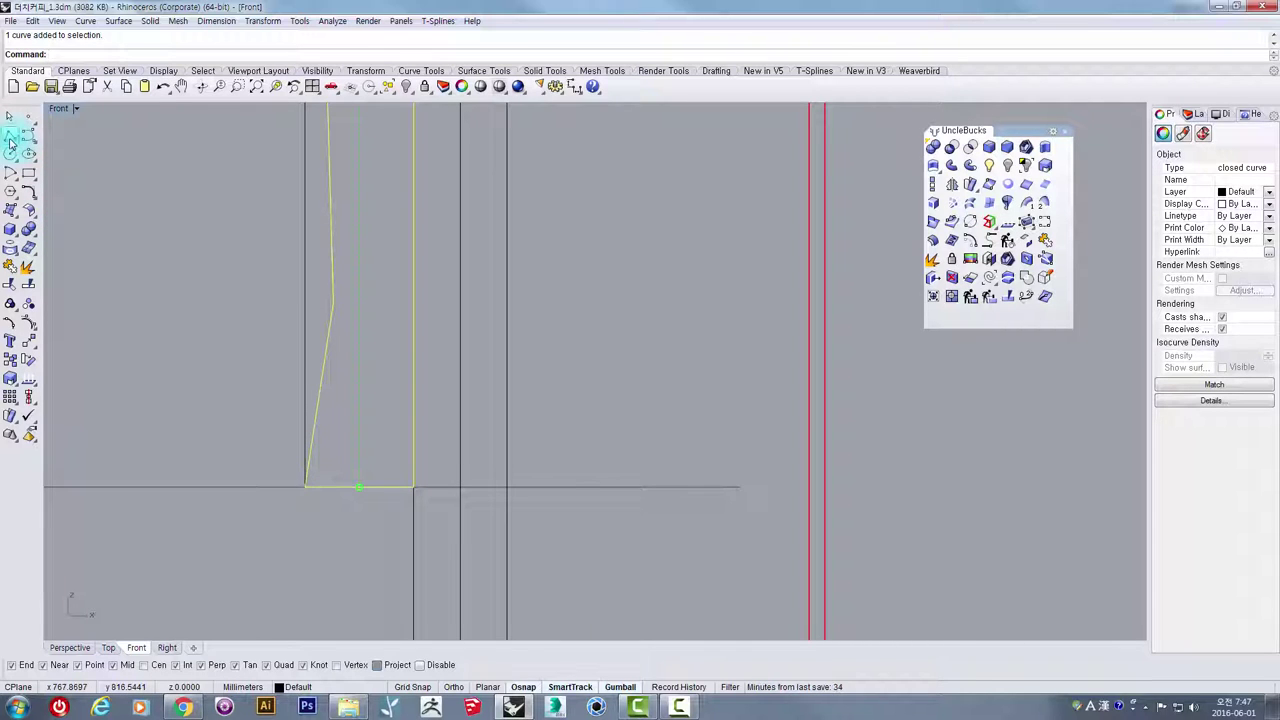
double_click(59, 110)
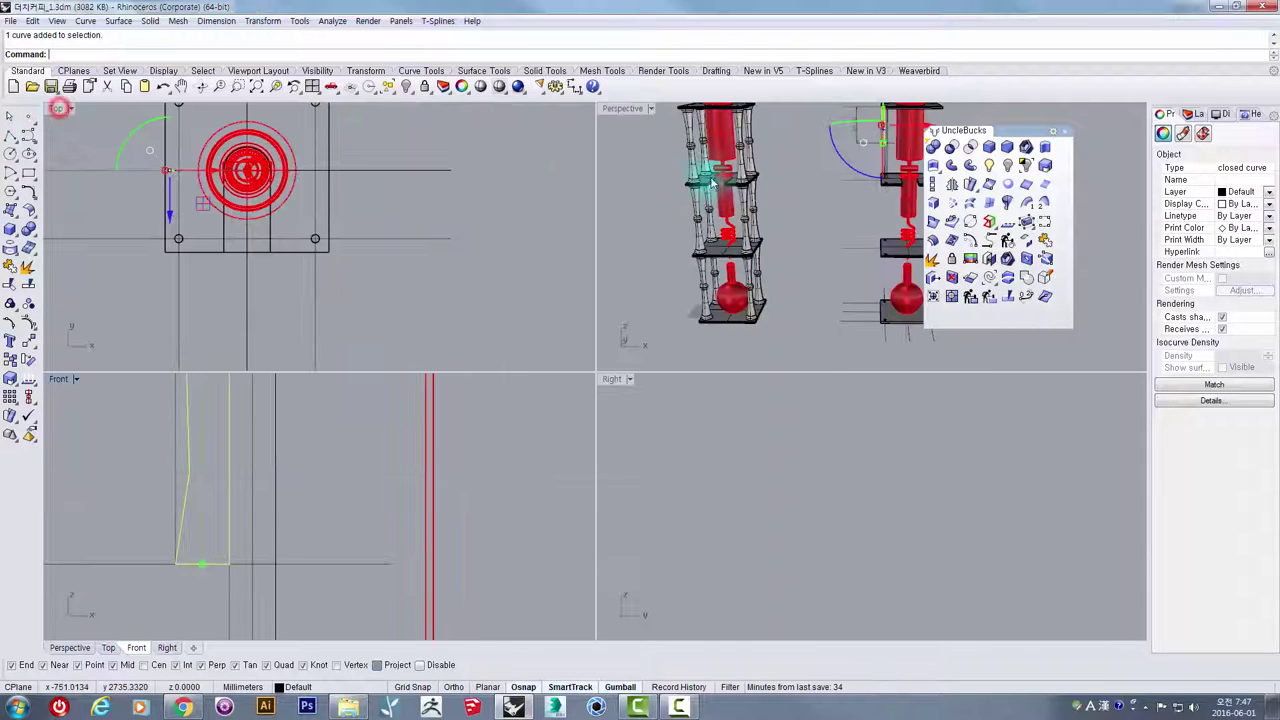
double_click(620, 108)
- Turn off object snap projection and revolve the tapered profile 360 degrees about the corner hole's vertical center line
scroll(590, 235, "up", 8)
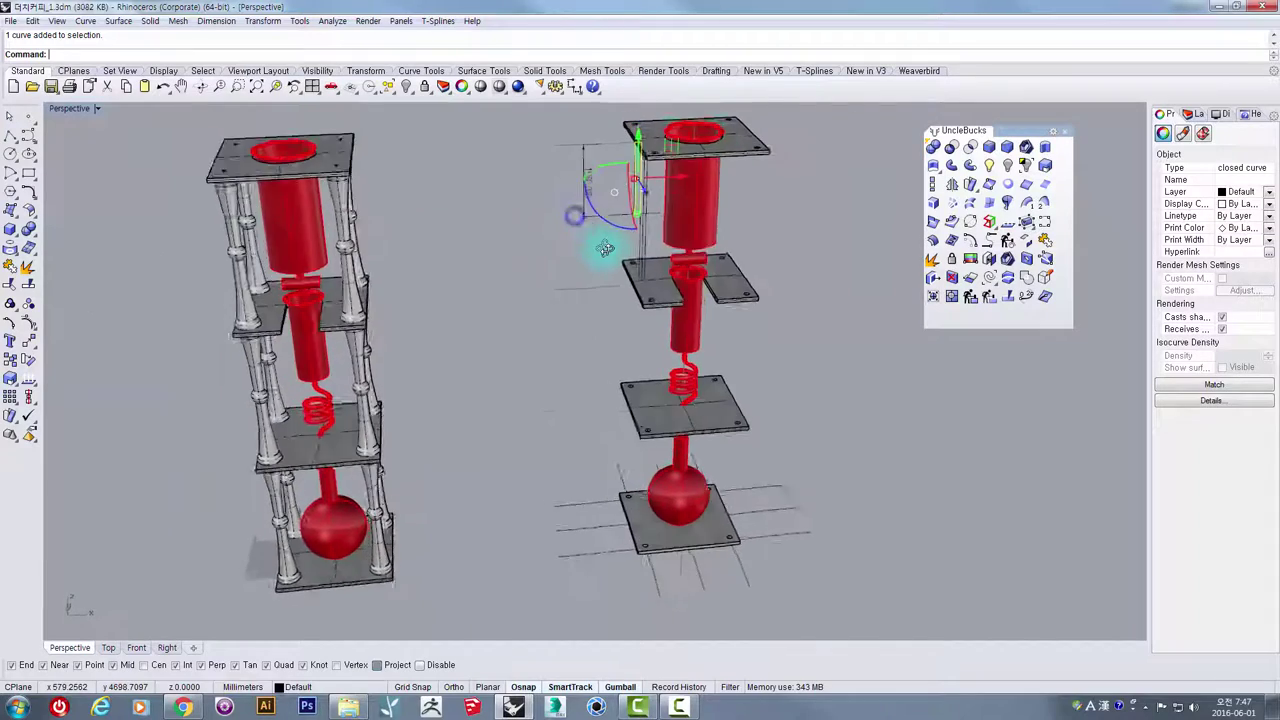
right_click_drag(630, 249, 668, 268)
scroll(746, 310, "up", 6)
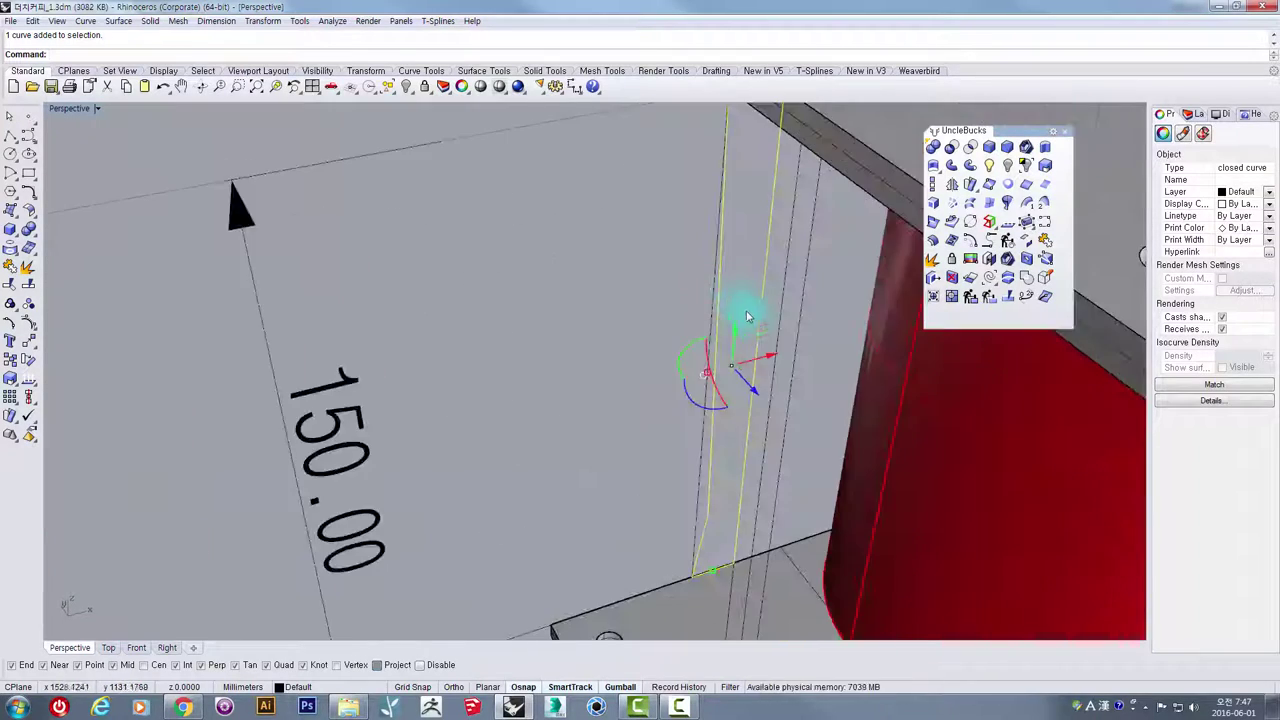
right_click_drag(749, 316, 780, 300)
scroll(800, 295, "down", 3)
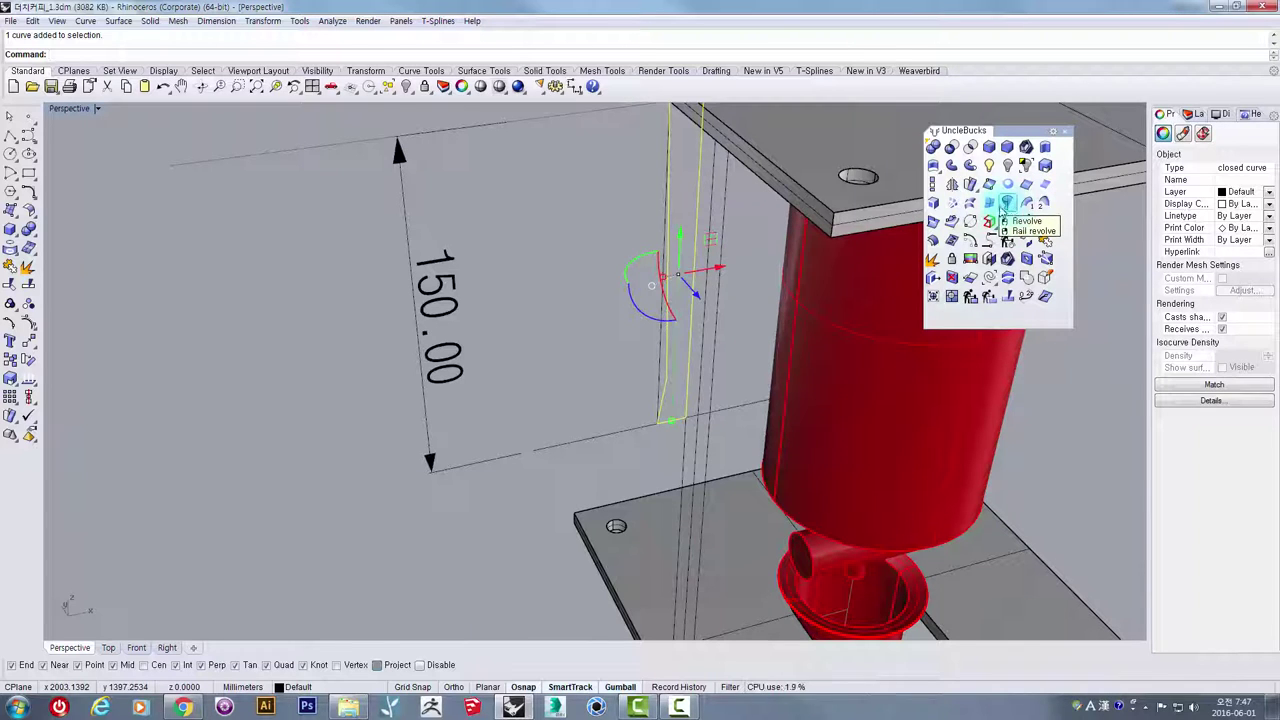
left_click(617, 267)
left_click(670, 310)
right_click_drag(726, 340, 648, 405, "shift")
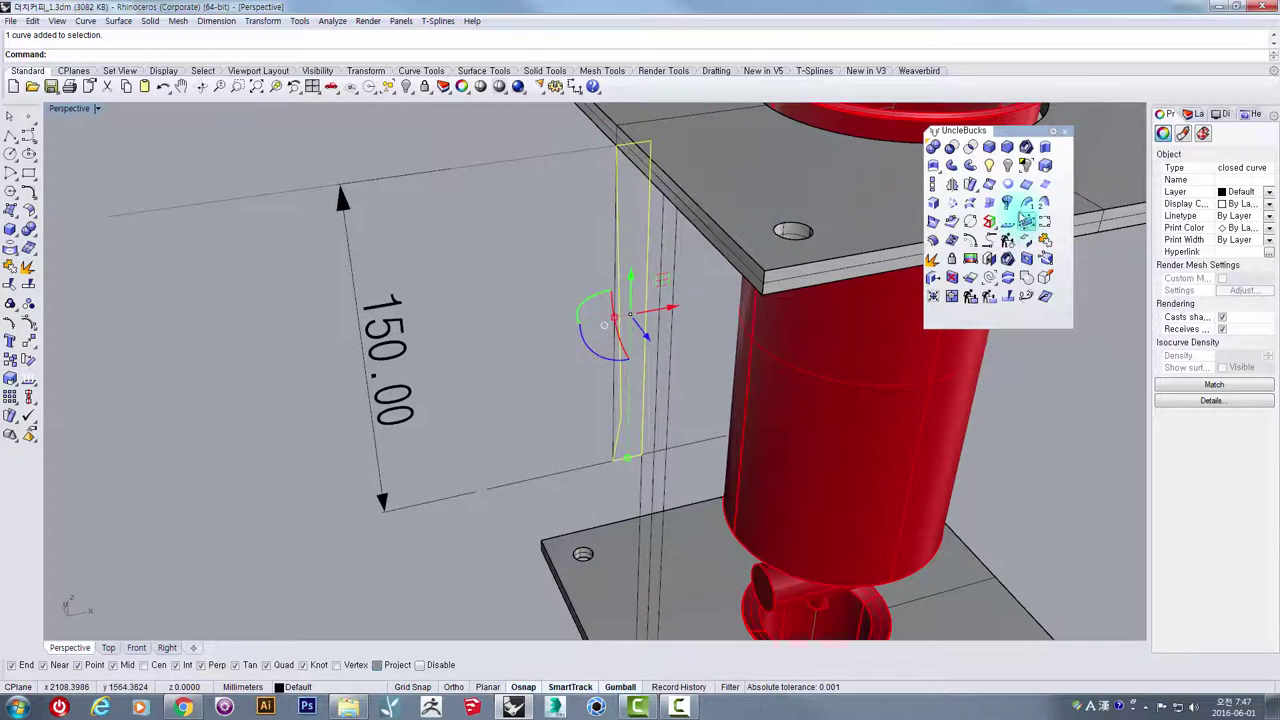
left_click(1008, 205)
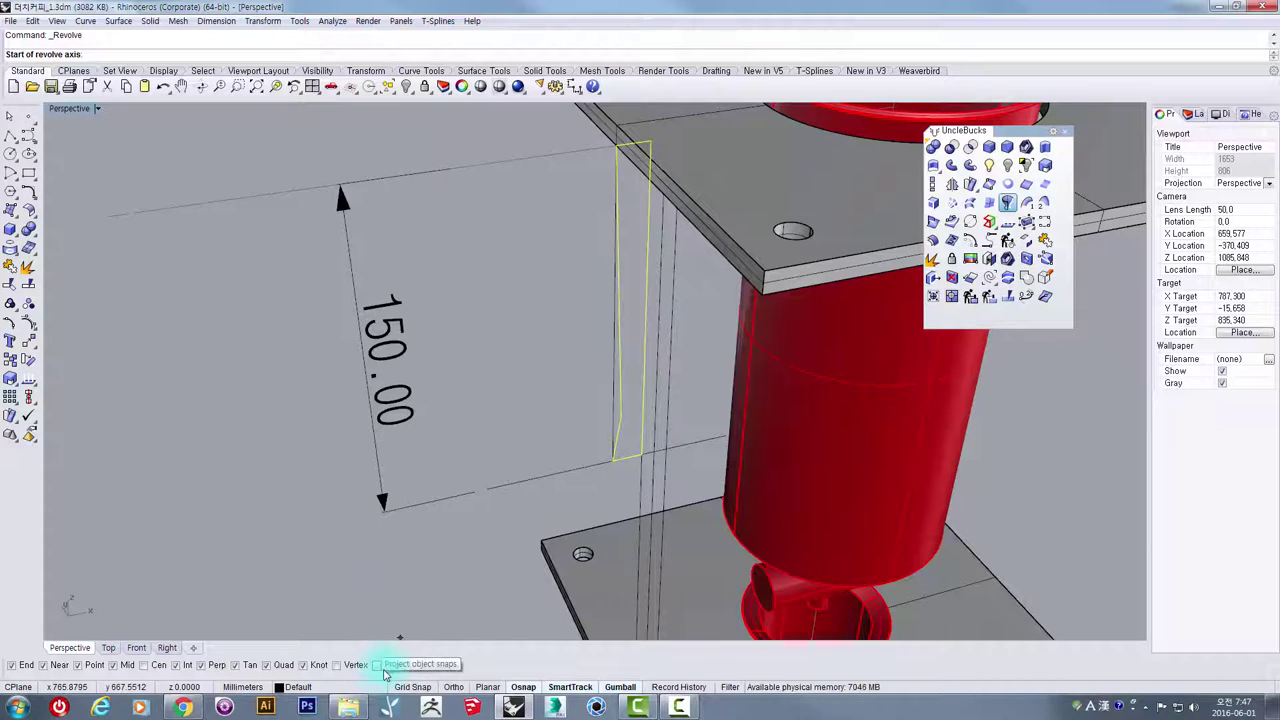
left_click(660, 262)
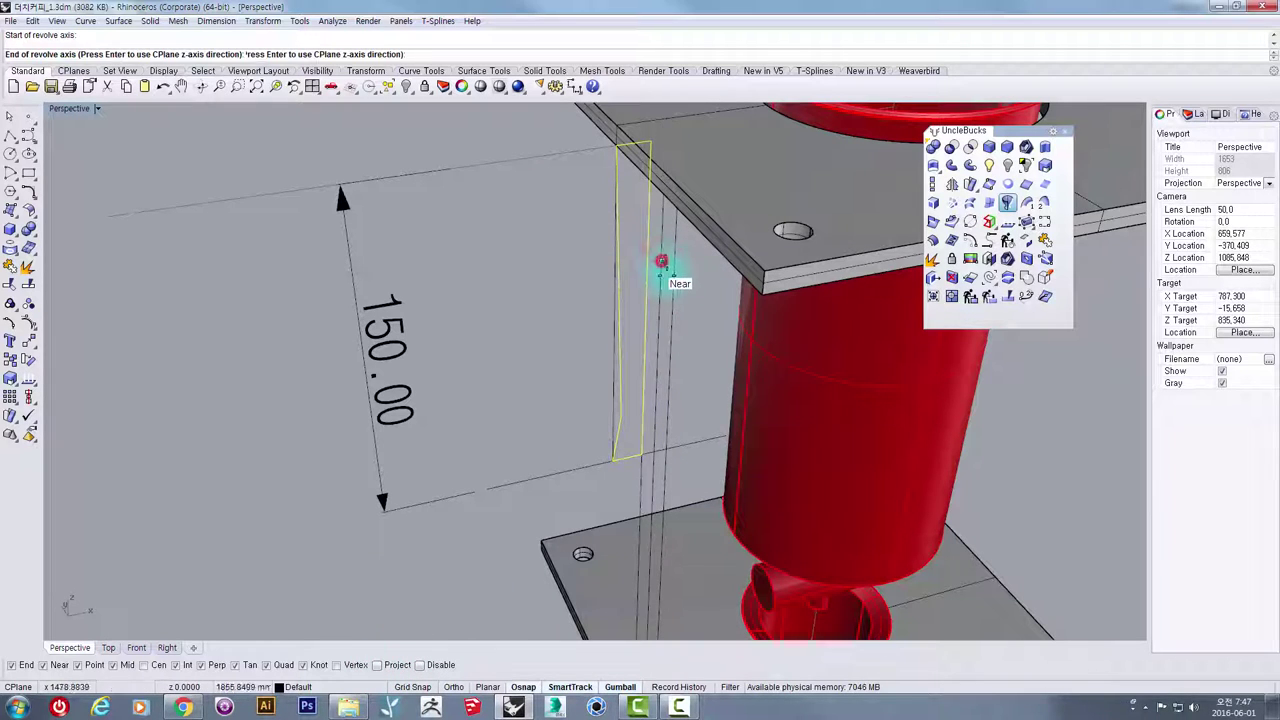
left_click(659, 385)
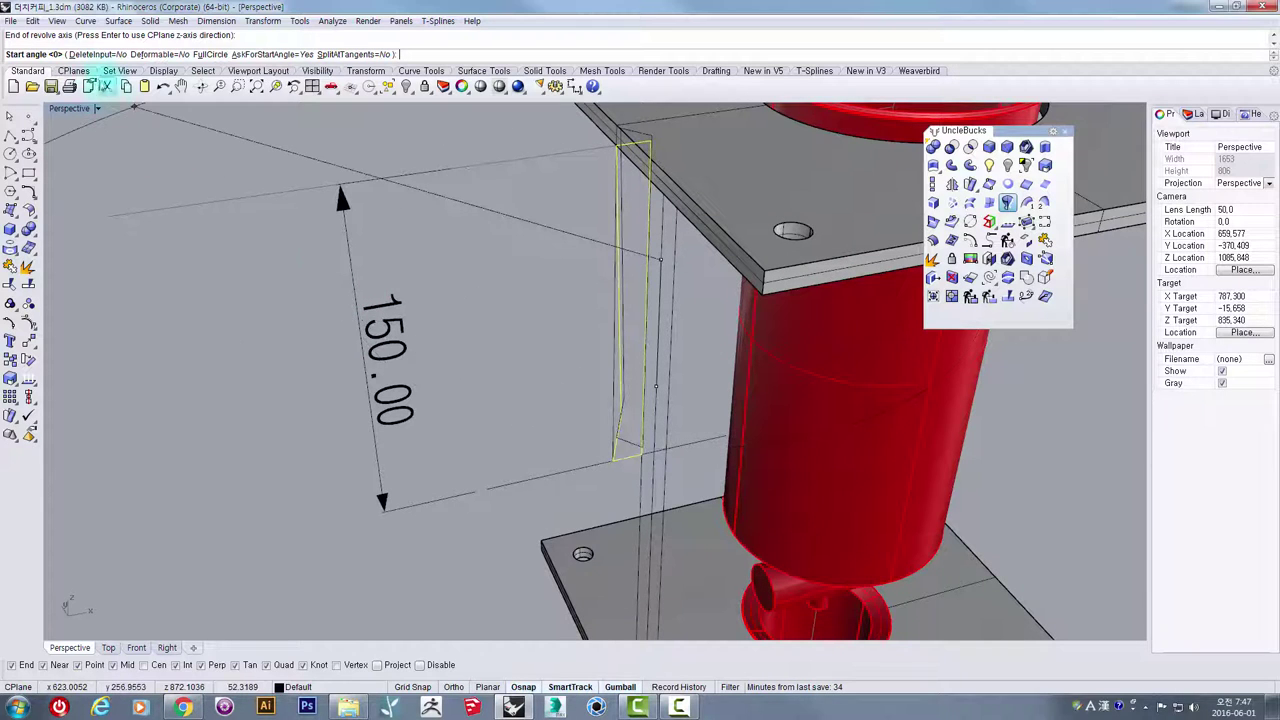
left_click(495, 327)
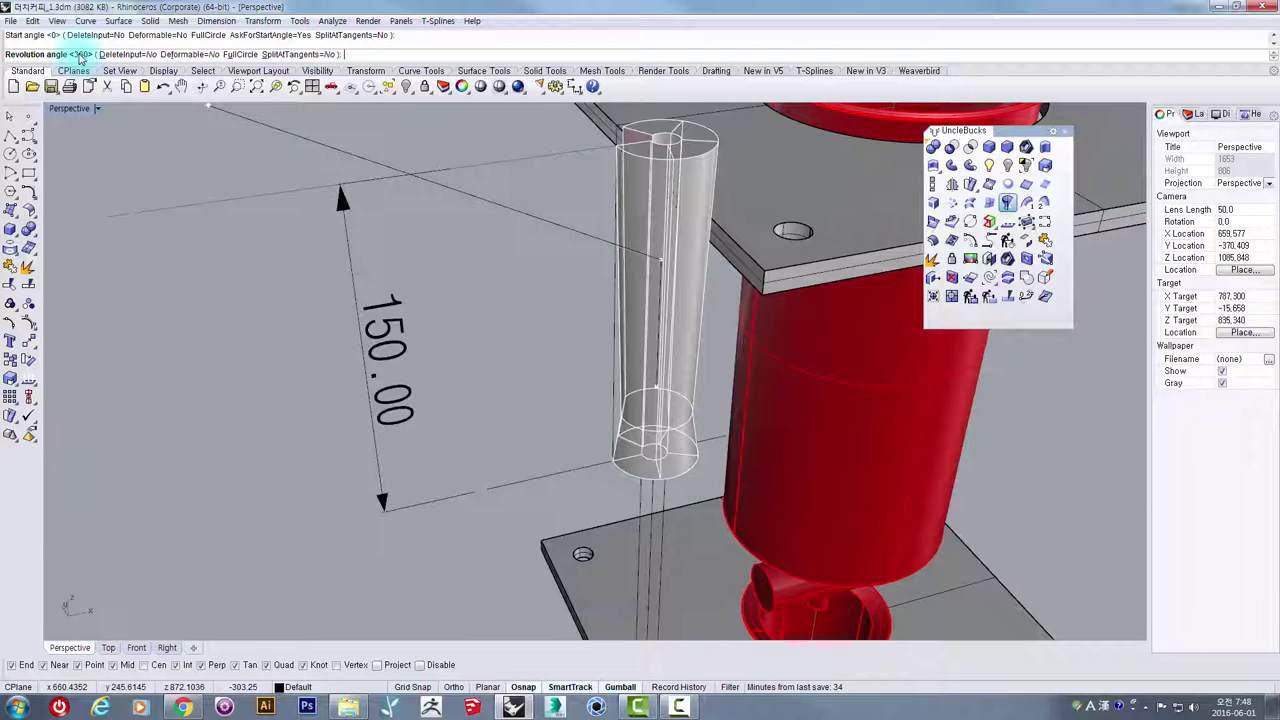
left_click(79, 55)
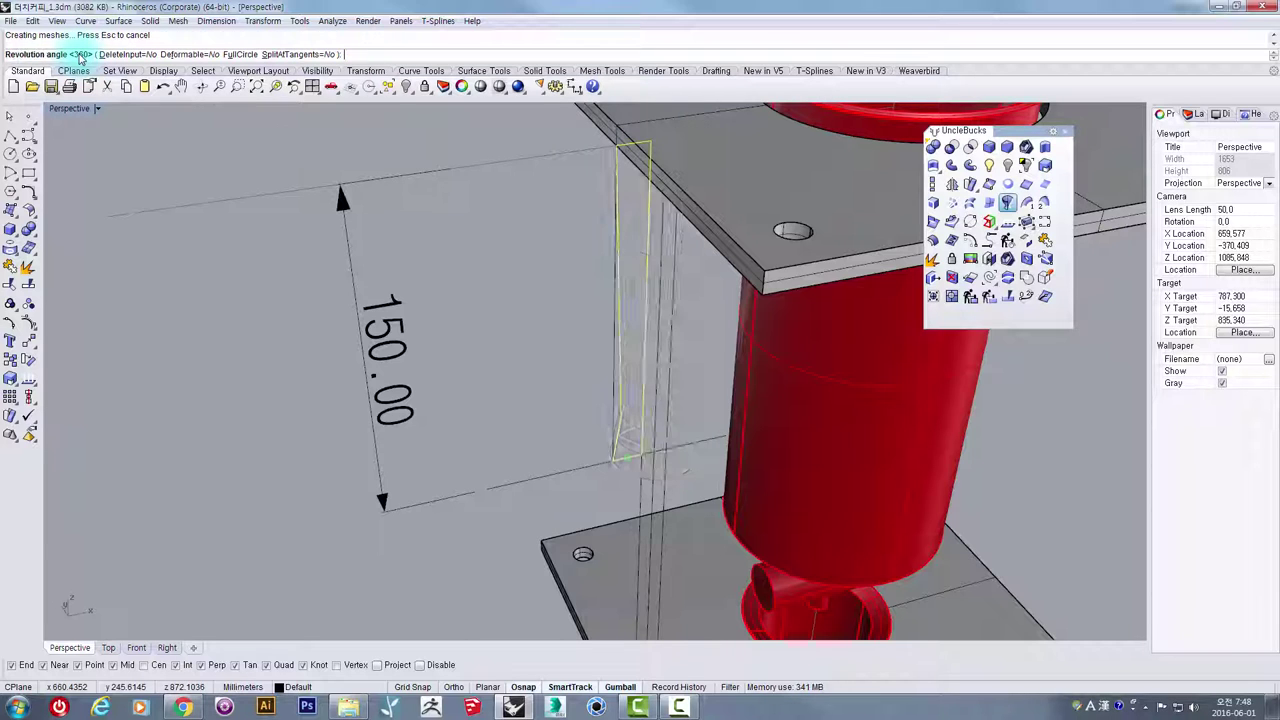
left_click(519, 322)
- Select the revolved half post and examine its shape beneath the upper plate
right_click_drag(575, 407, 694, 328)
left_click(694, 326)
right_click_drag(736, 371, 651, 366)
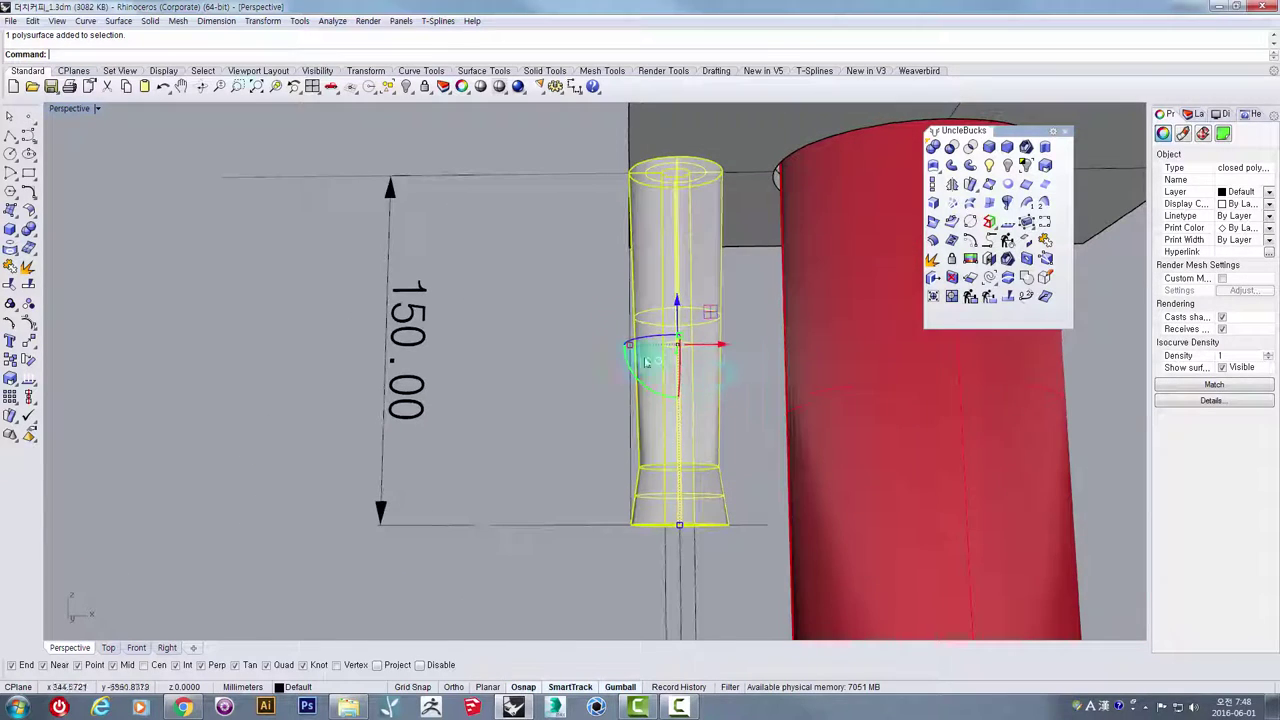
- Mirror the revolved half post downward about the horizontal midheight line in the Front view, keeping the original
double_click(70, 110)
left_click(332, 552)
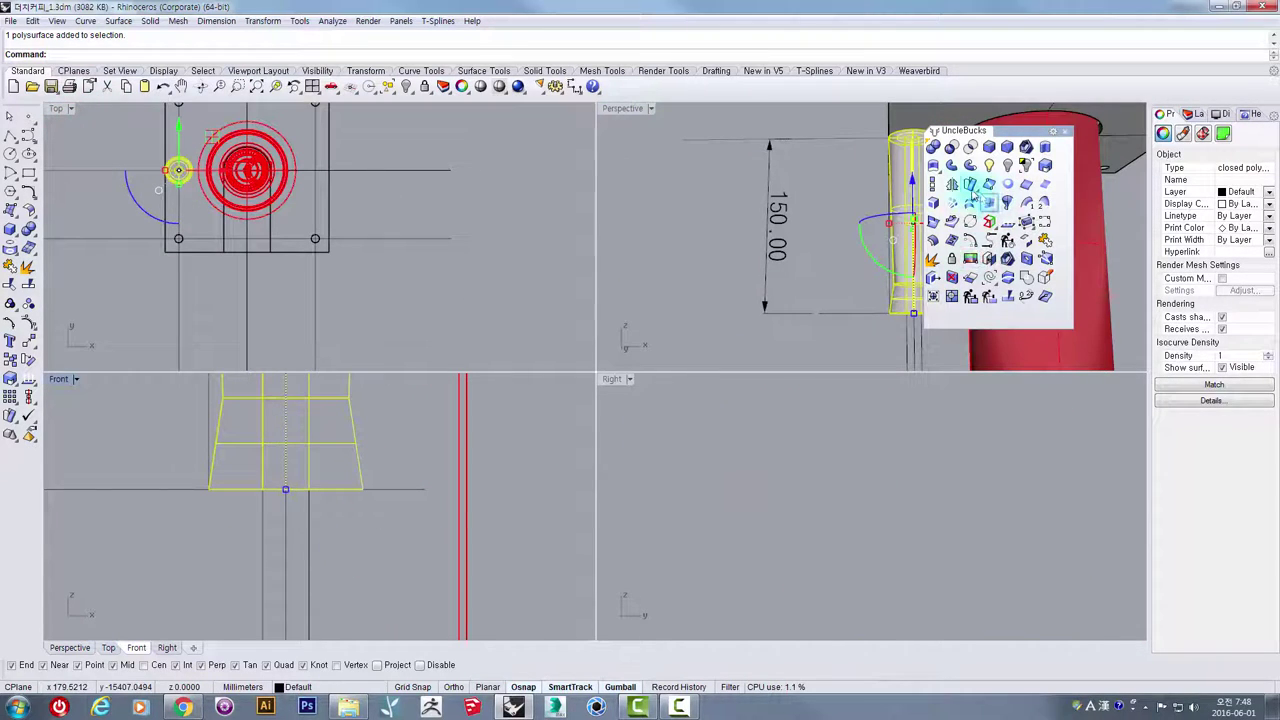
left_click(951, 186)
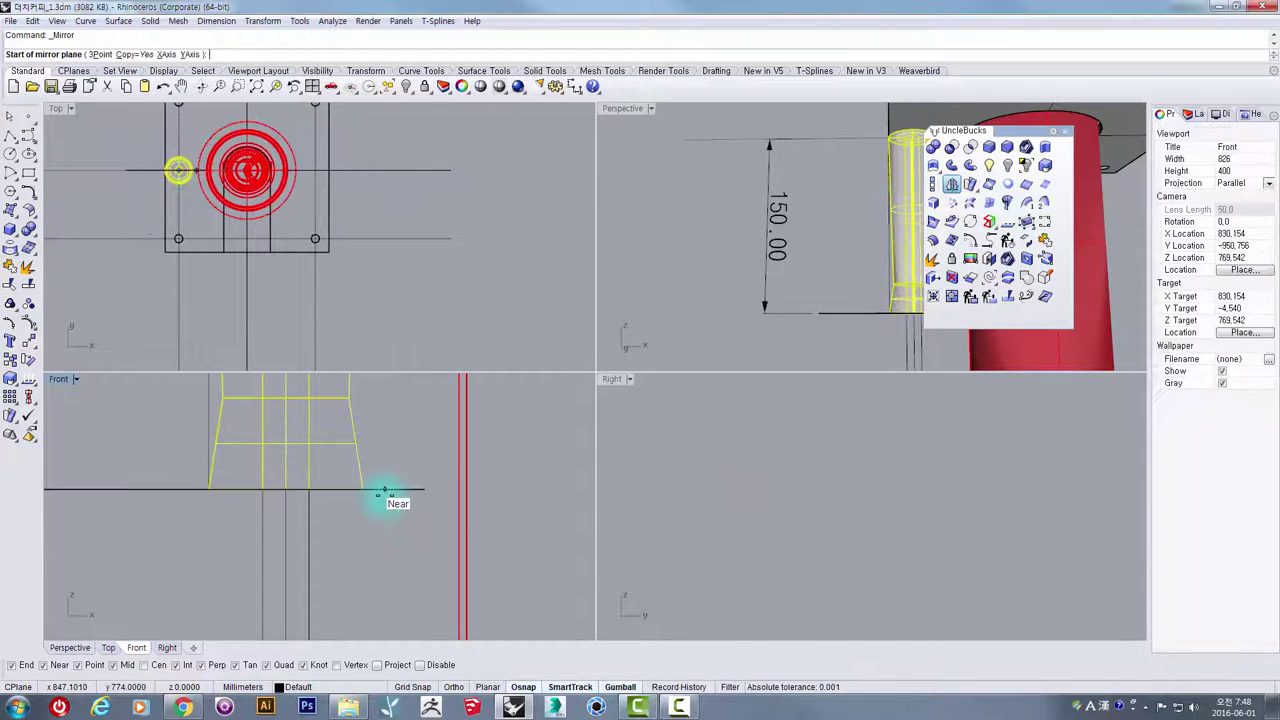
left_click(379, 493)
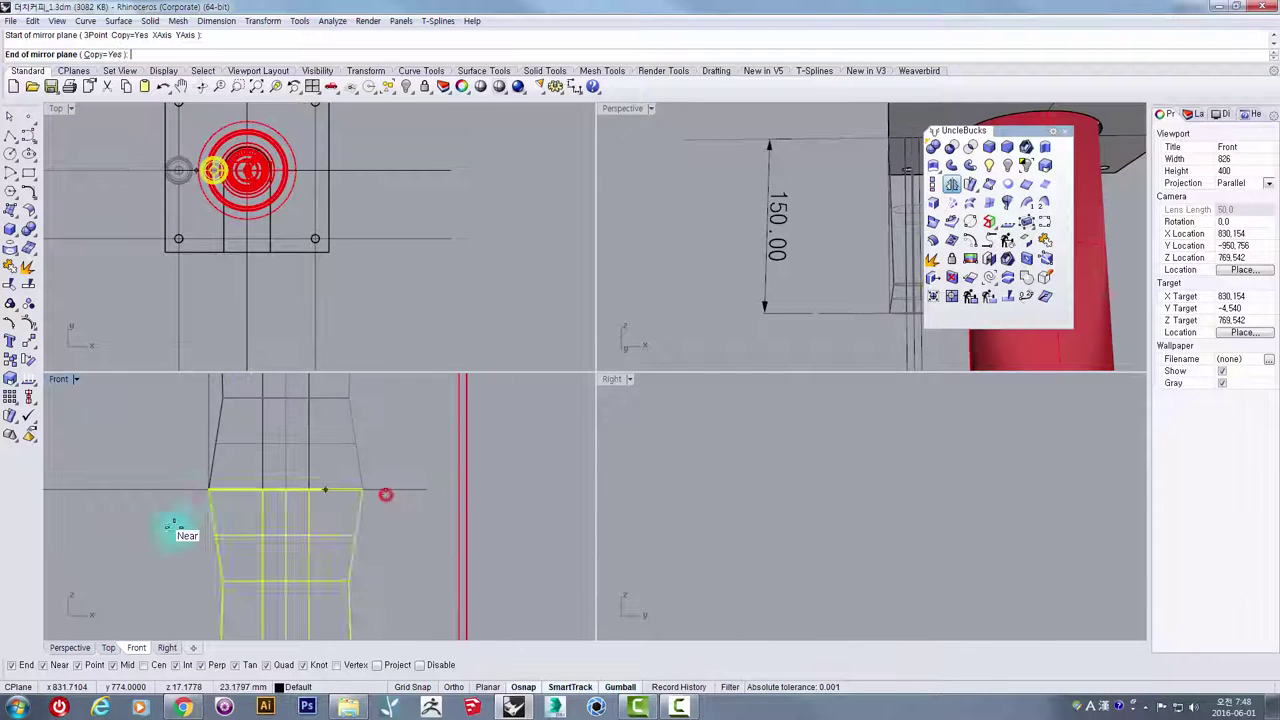
left_click(100, 493)
double_click(622, 109)
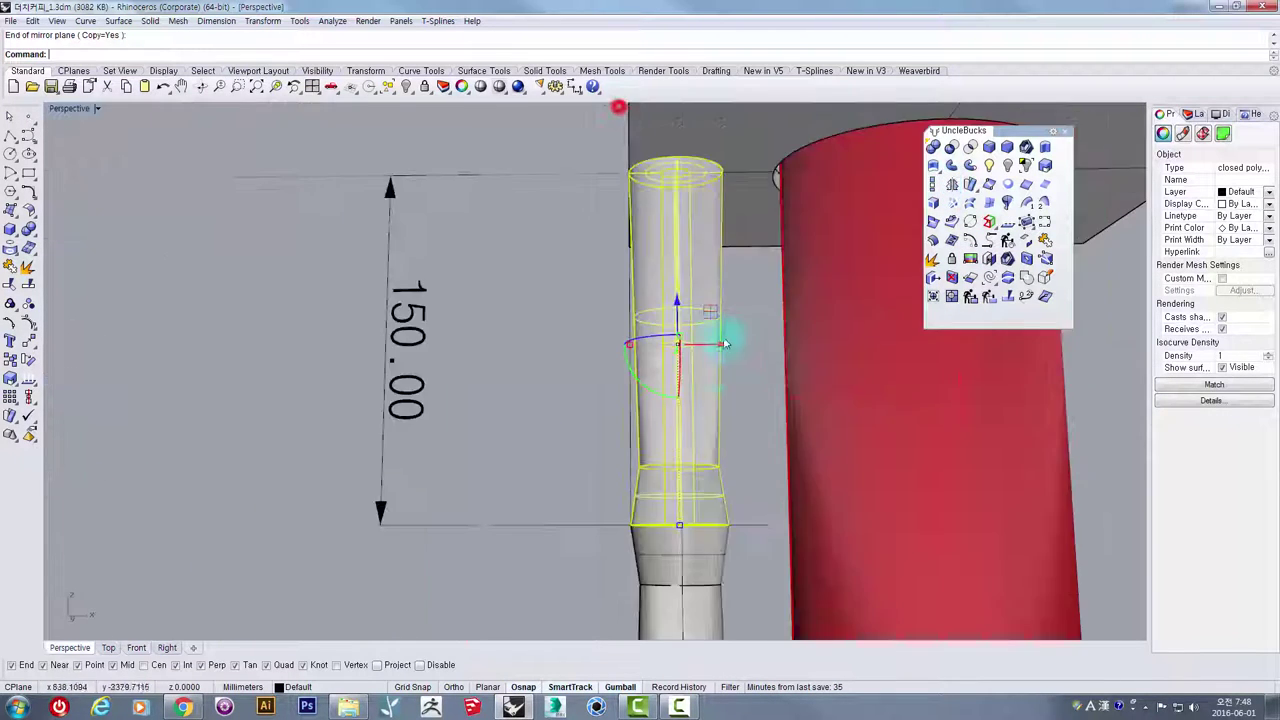
- Select both post halves and move them in the Top view onto the plate's front-left corner hole, snapping hole edge to hole edge
right_click_drag(730, 380, 688, 350)
left_click(690, 558)
left_click(687, 404, "shift")
scroll(692, 408, "down", 8)
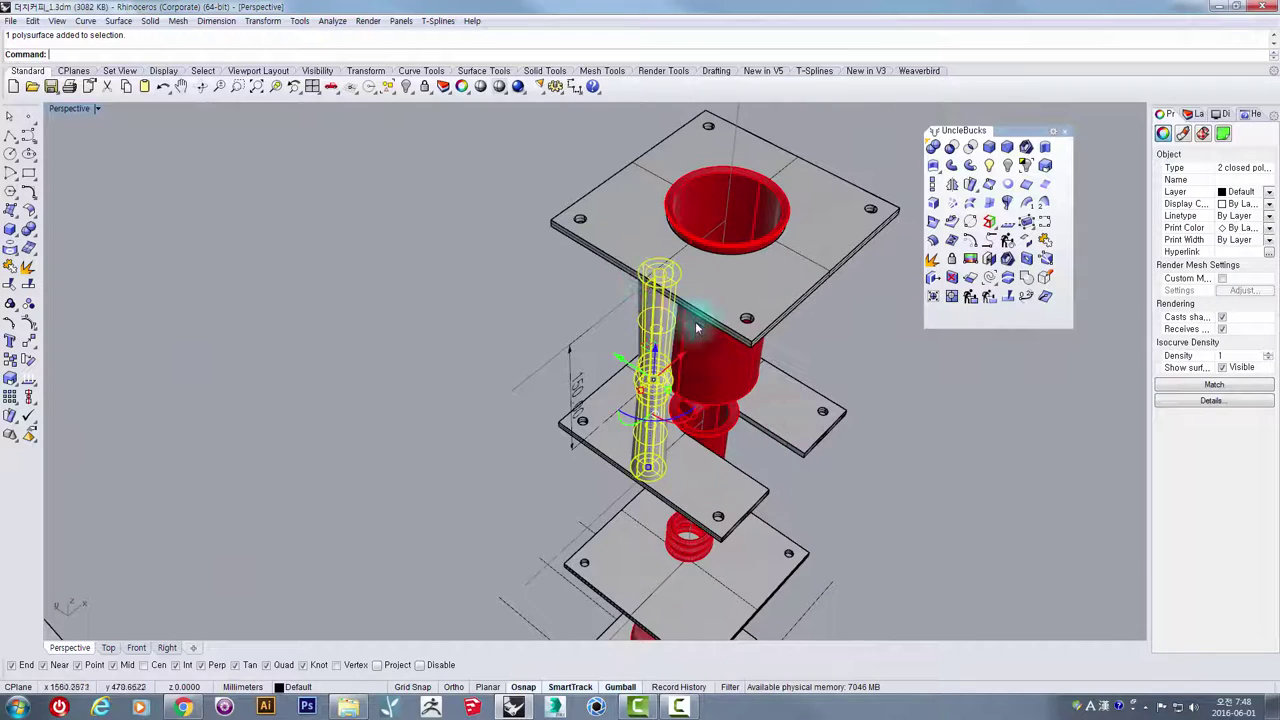
double_click(59, 109)
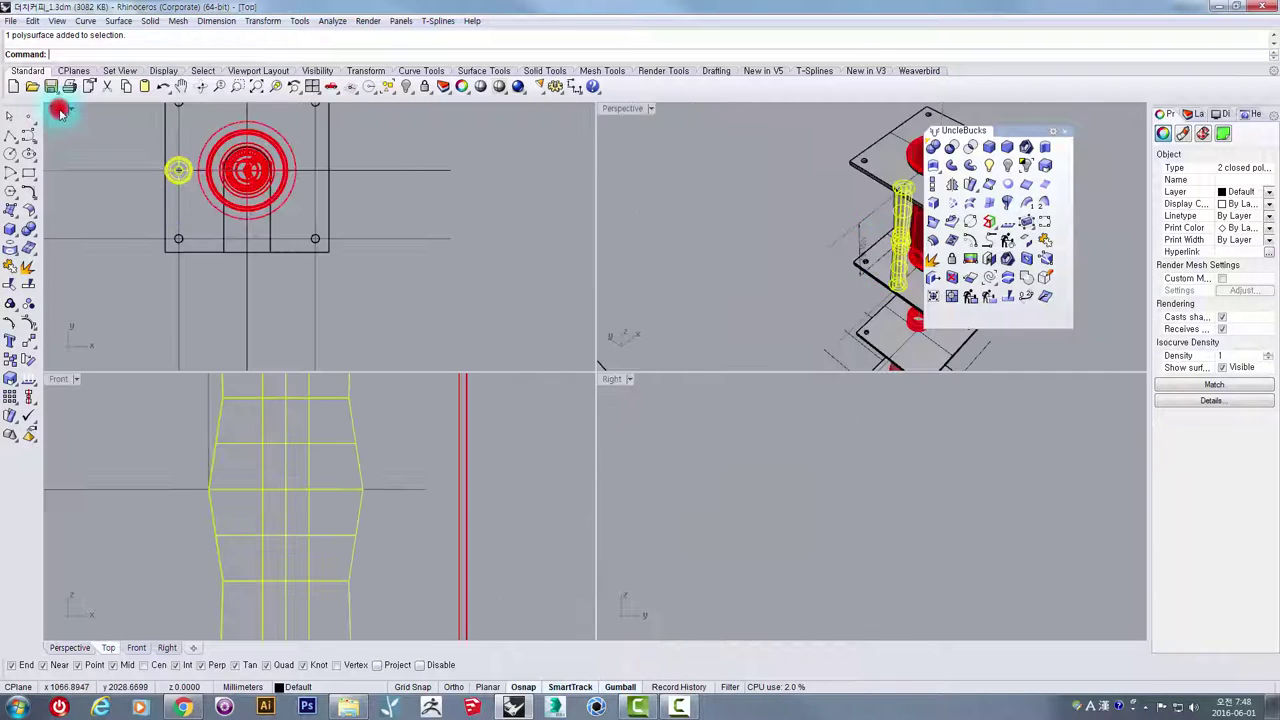
double_click(57, 110)
scroll(330, 245, "up", 4)
right_click_drag(333, 256, 355, 167)
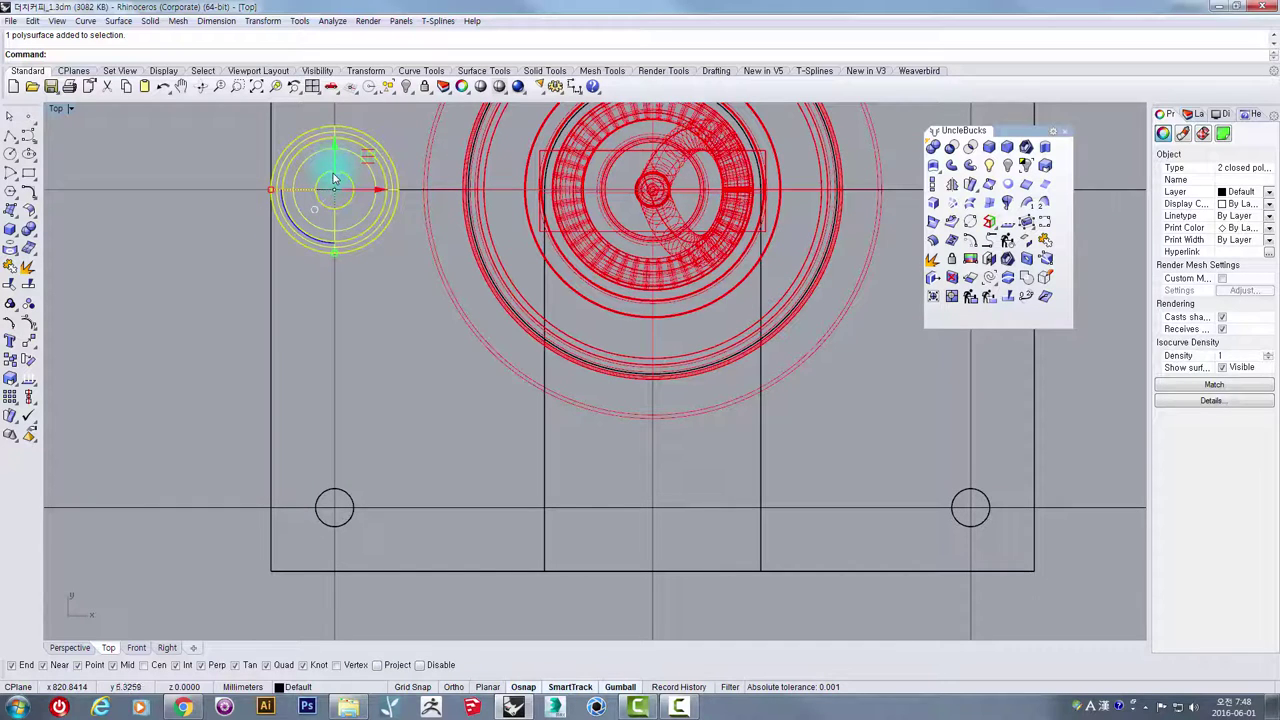
left_click(30, 340)
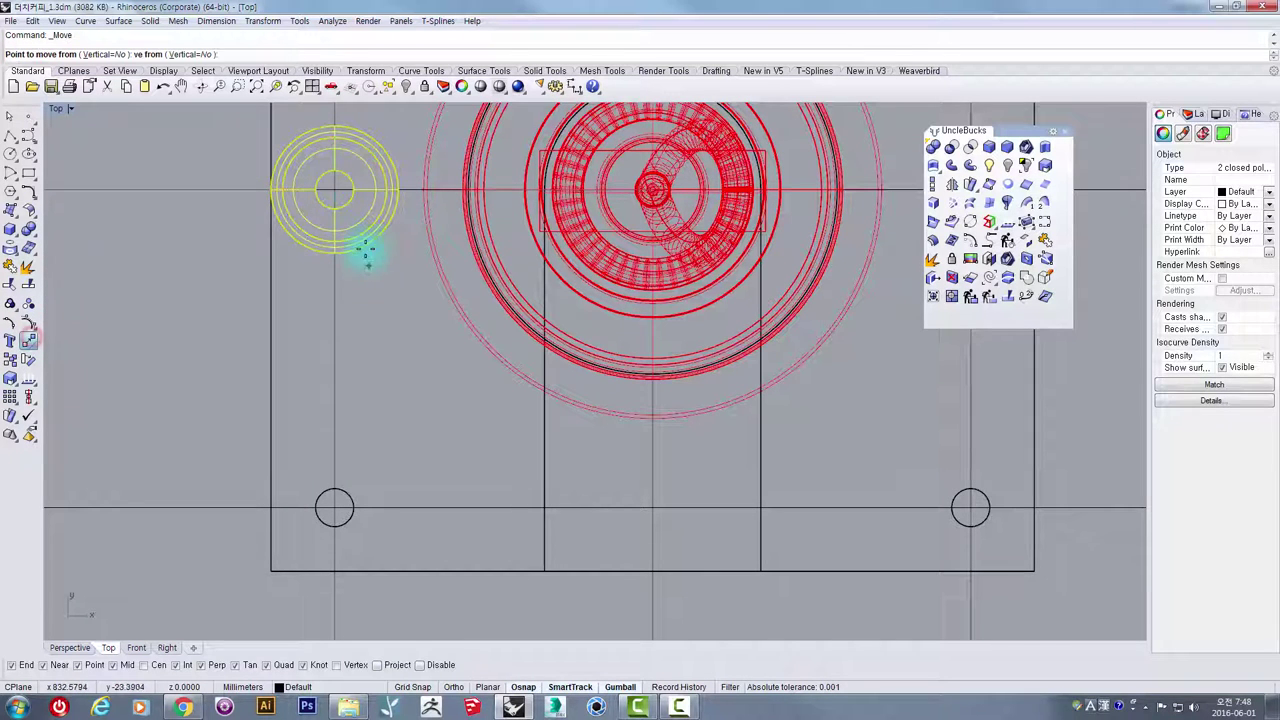
left_click(334, 208)
left_click(334, 526)
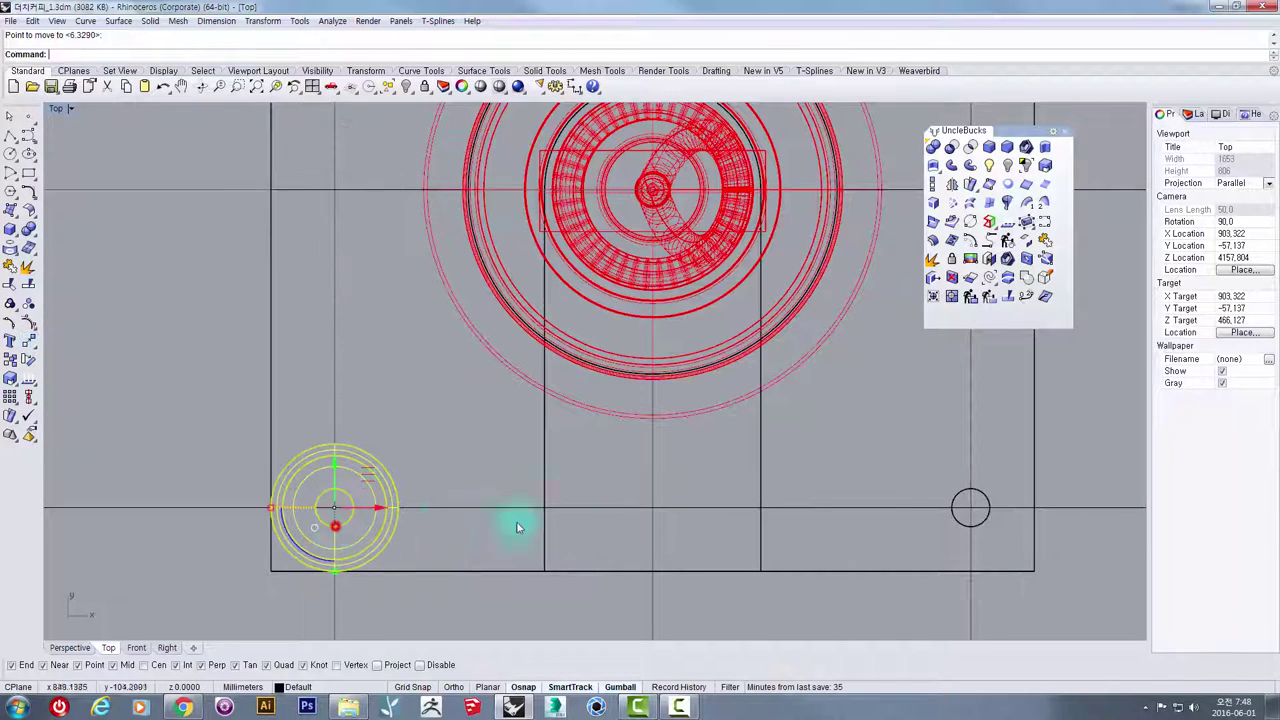
- Mirror the corner post across the plate's vertical center line in the Top view to the opposite front corner hole
right_click_drag(577, 524, 426, 427)
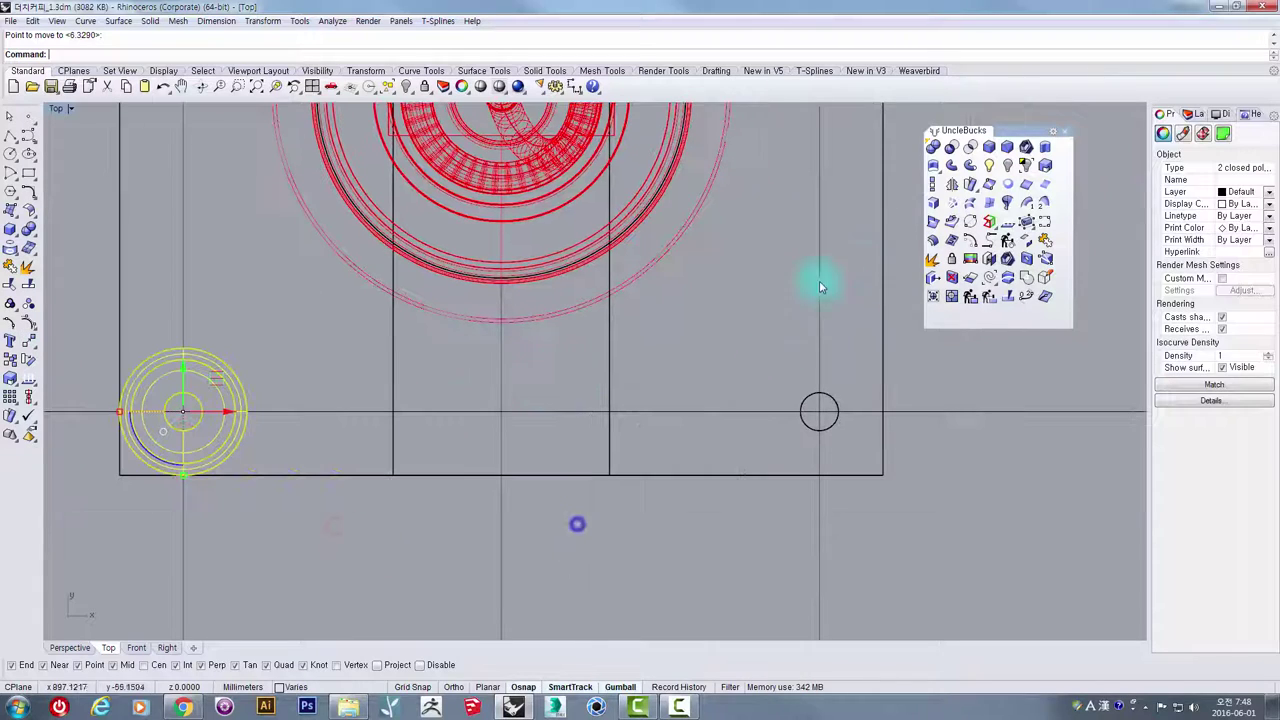
left_click(956, 190)
left_click(507, 505)
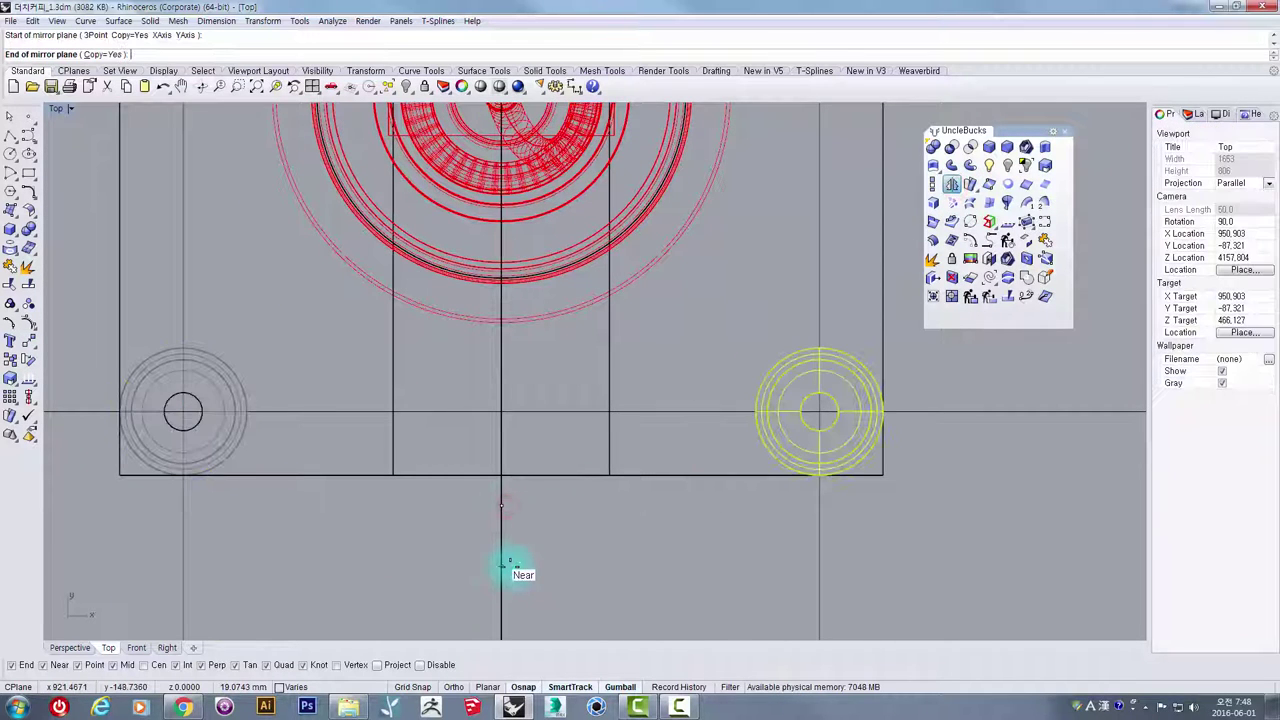
left_click(509, 566)
- Select both front corner posts and mirror them across the plate's horizontal center line onto the two back corner holes
scroll(560, 543, "down", 3)
left_click_drag(263, 417, 729, 551)
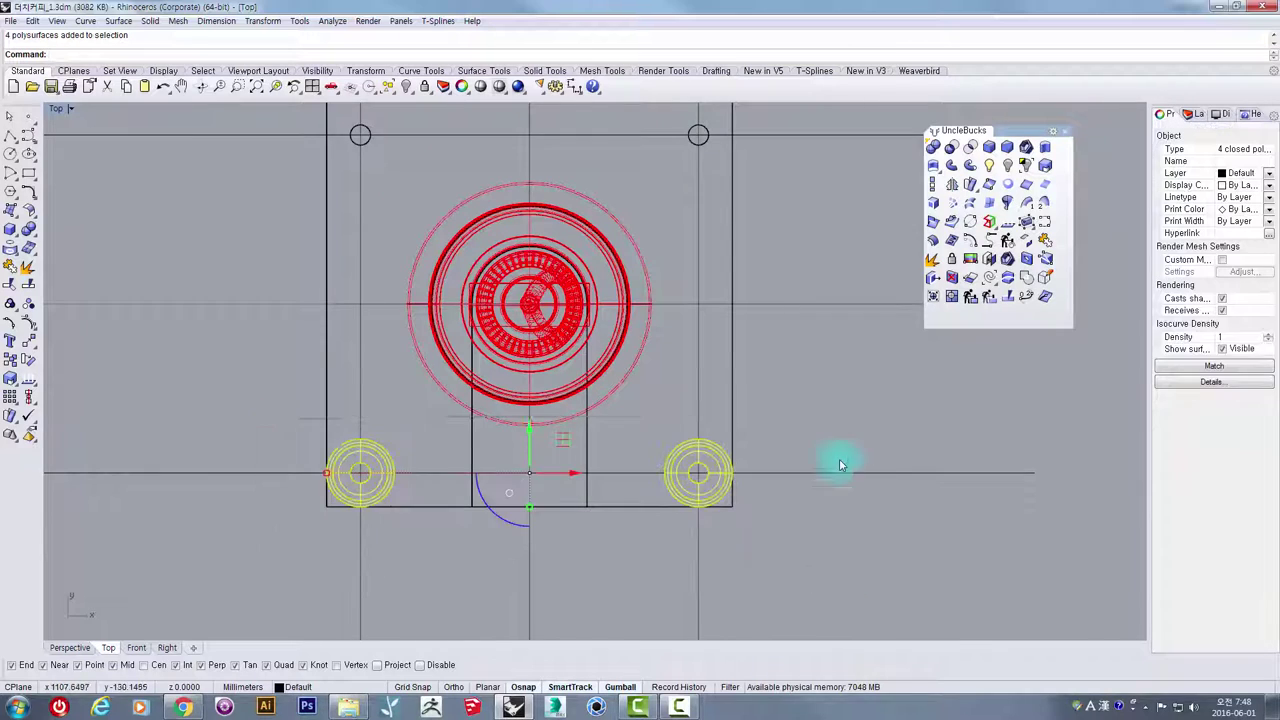
right_click_drag(839, 425, 807, 458)
left_click(951, 185)
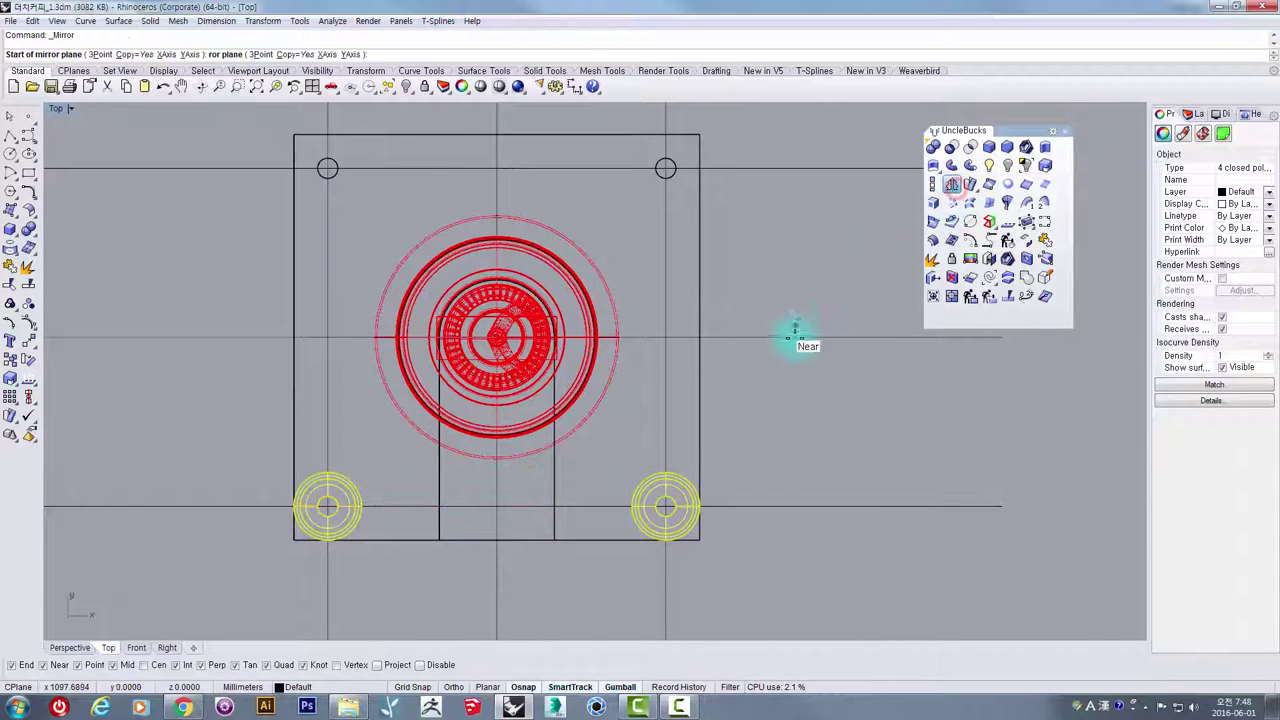
left_click(763, 342)
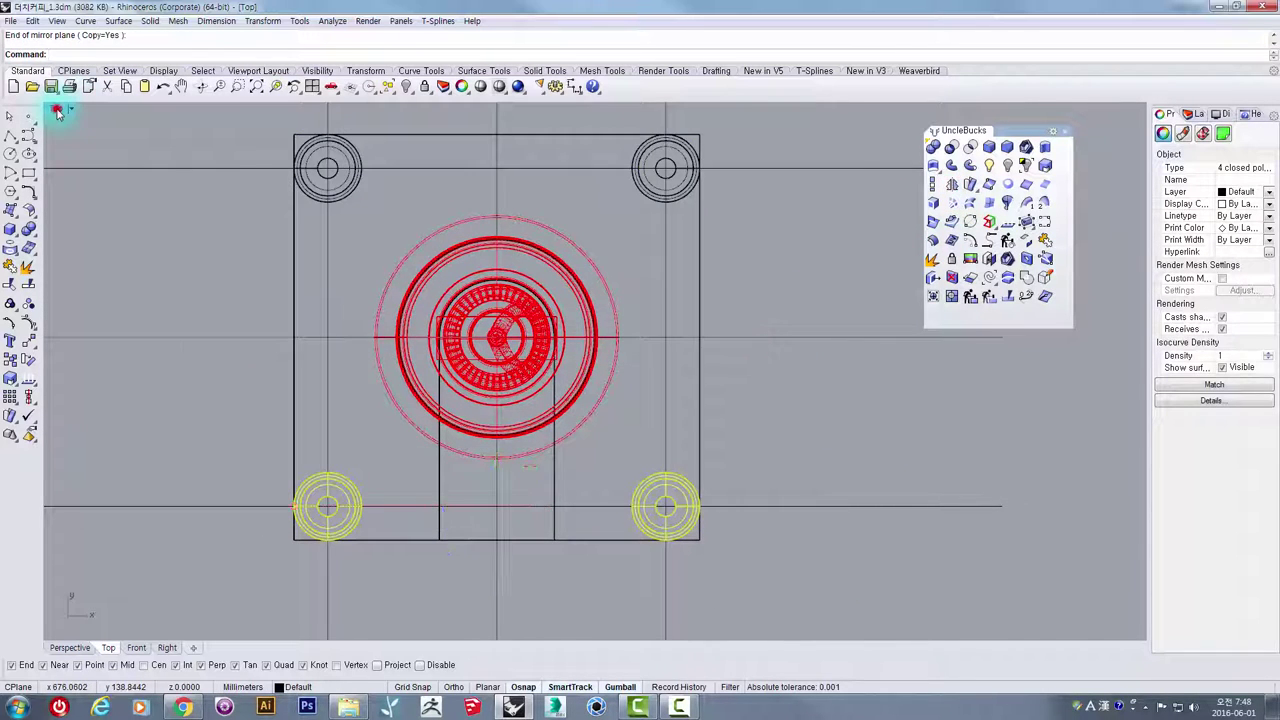
- Examine in the maximized Perspective view how the four posts sit relative to the stand's plates
double_click(57, 112)
double_click(616, 111)
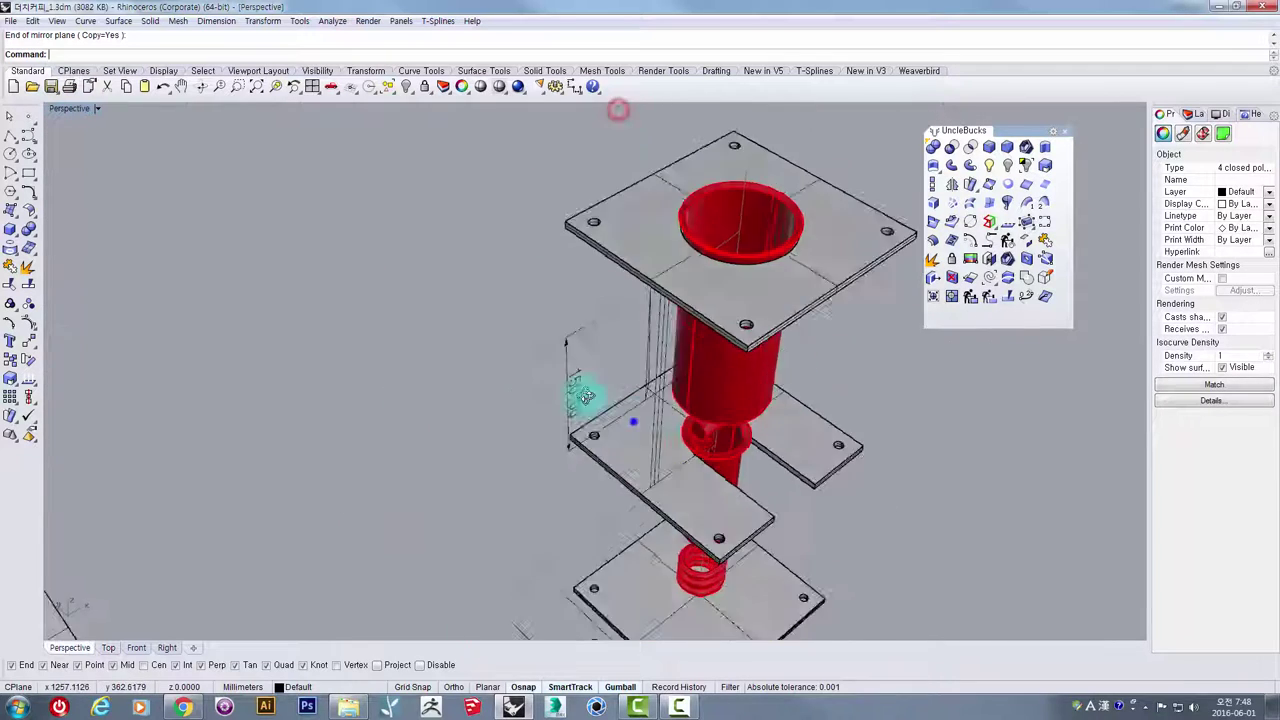
right_click_drag(586, 396, 540, 380)
scroll(540, 380, "down", 6)
right_click_drag(660, 480, 645, 183, "shift")
scroll(597, 273, "up", 1)
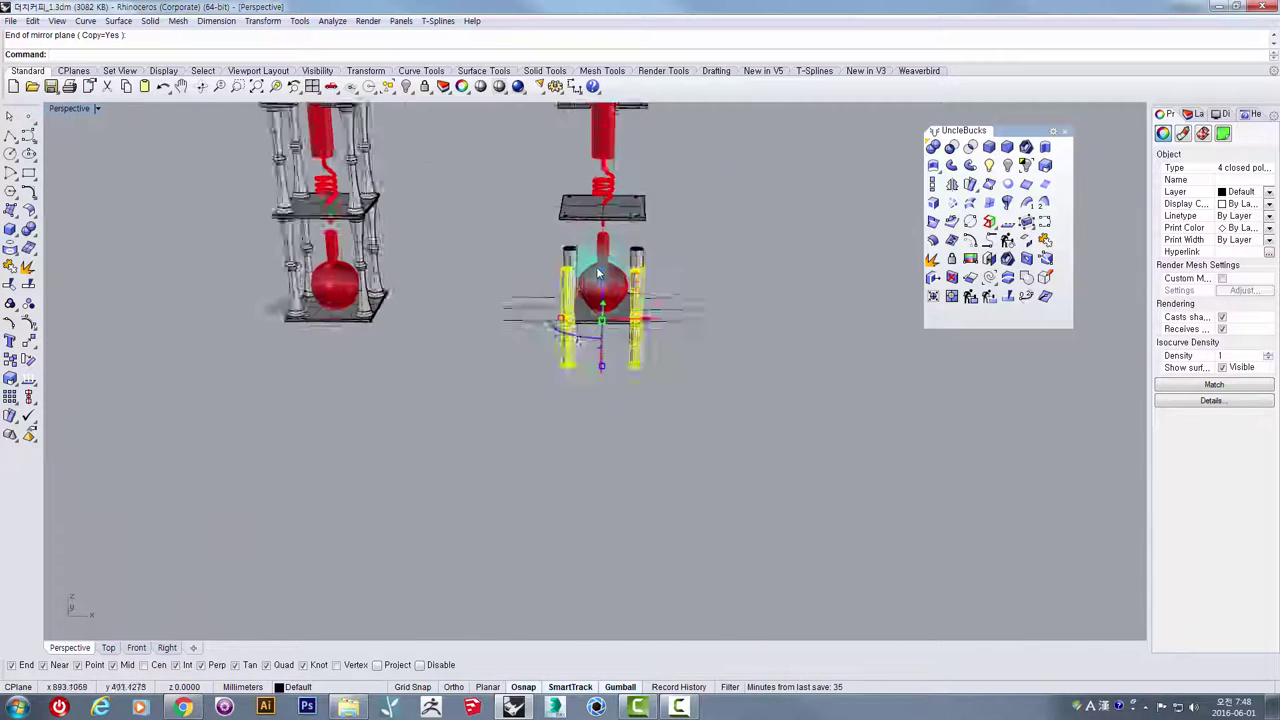
scroll(597, 273, "up", 8)
right_click_drag(583, 323, 586, 286)
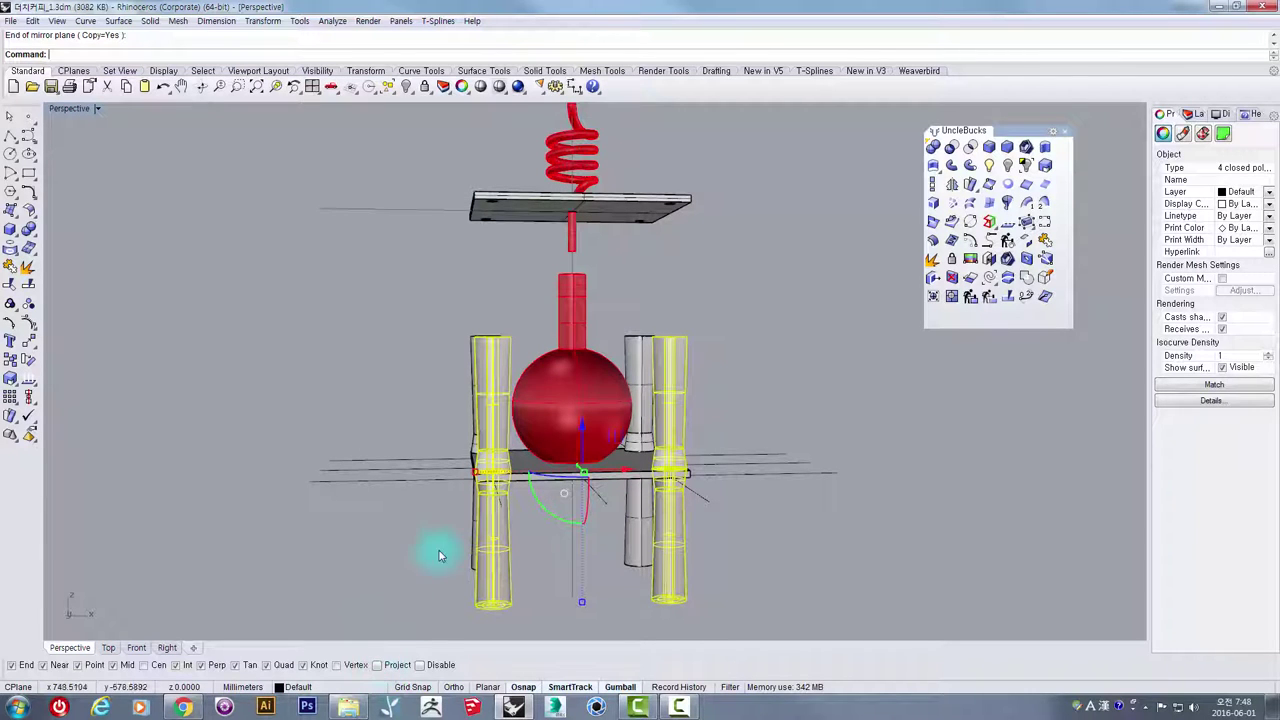
mouse_move(497, 599)
right_mouse_down()
mouse_move(481, 597)
mouse_move(500, 585)
right_mouse_up()
scroll(502, 582, "down", 5)
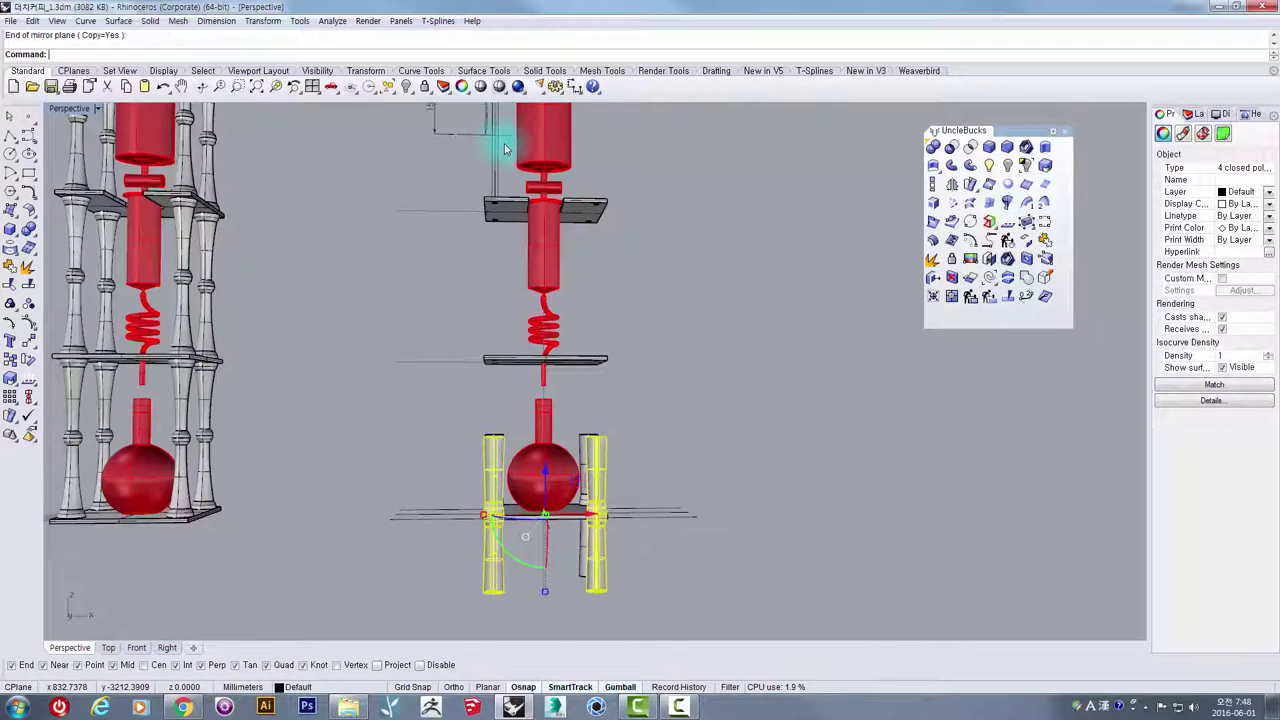
- Select all eight post halves around the round flask and raise them about 147 mm, between the bottom plate and the plate above
scroll(510, 447, "up", 6)
left_click_drag(497, 408, 454, 462)
left_click_drag(655, 456, 650, 459, "shift")
right_click_drag(693, 604, 674, 342, "shift")
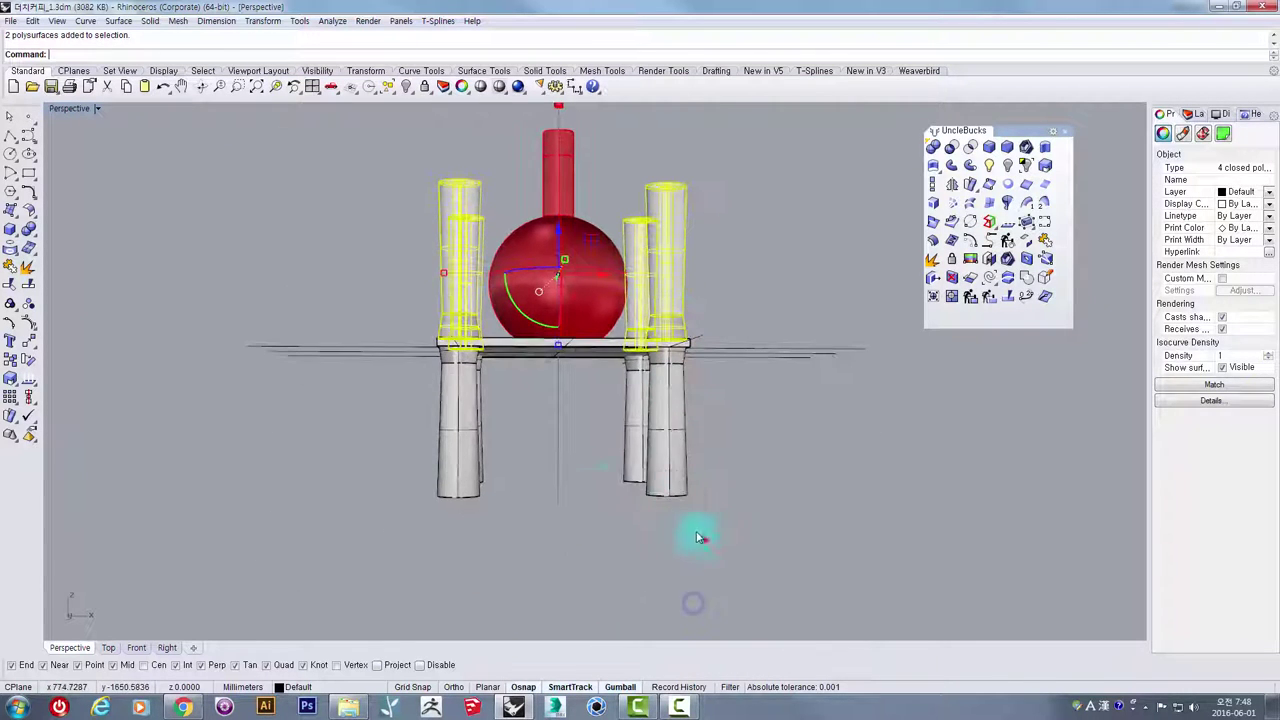
left_click_drag(702, 539, 631, 469, "shift")
left_click_drag(485, 556, 411, 437, "shift")
scroll(411, 441, "down", 3)
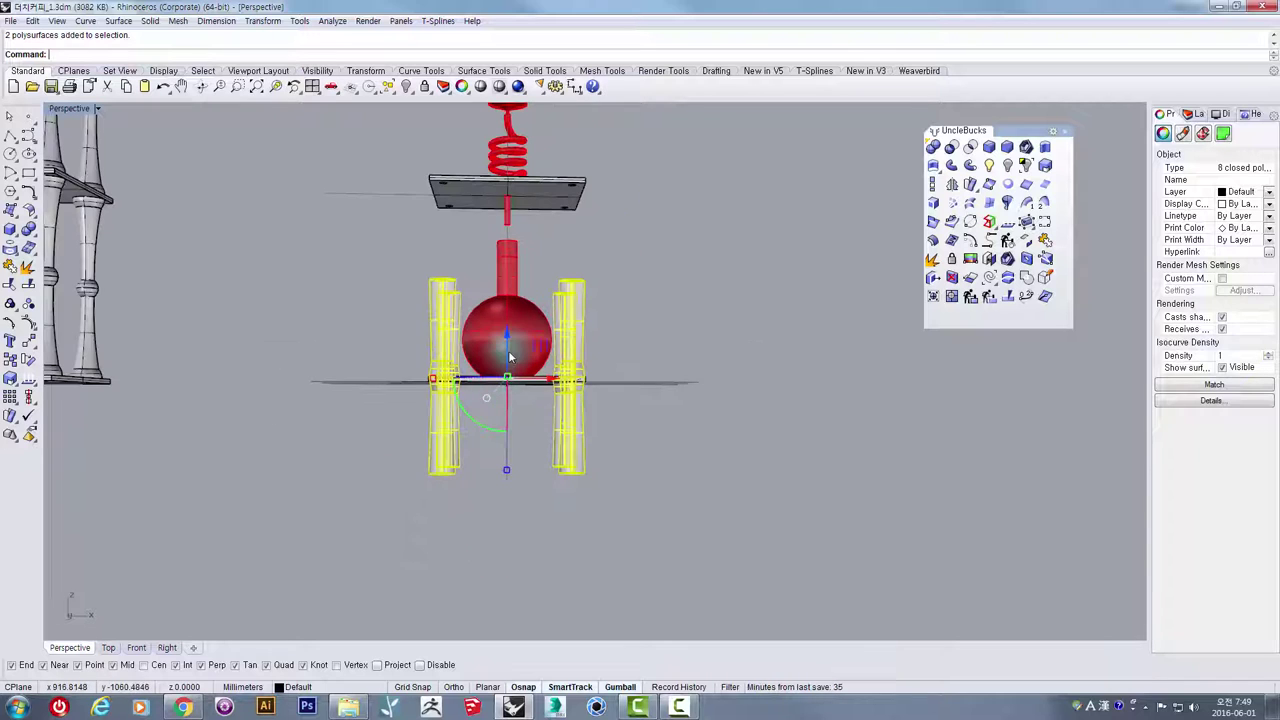
left_click_drag(510, 357, 510, 261)
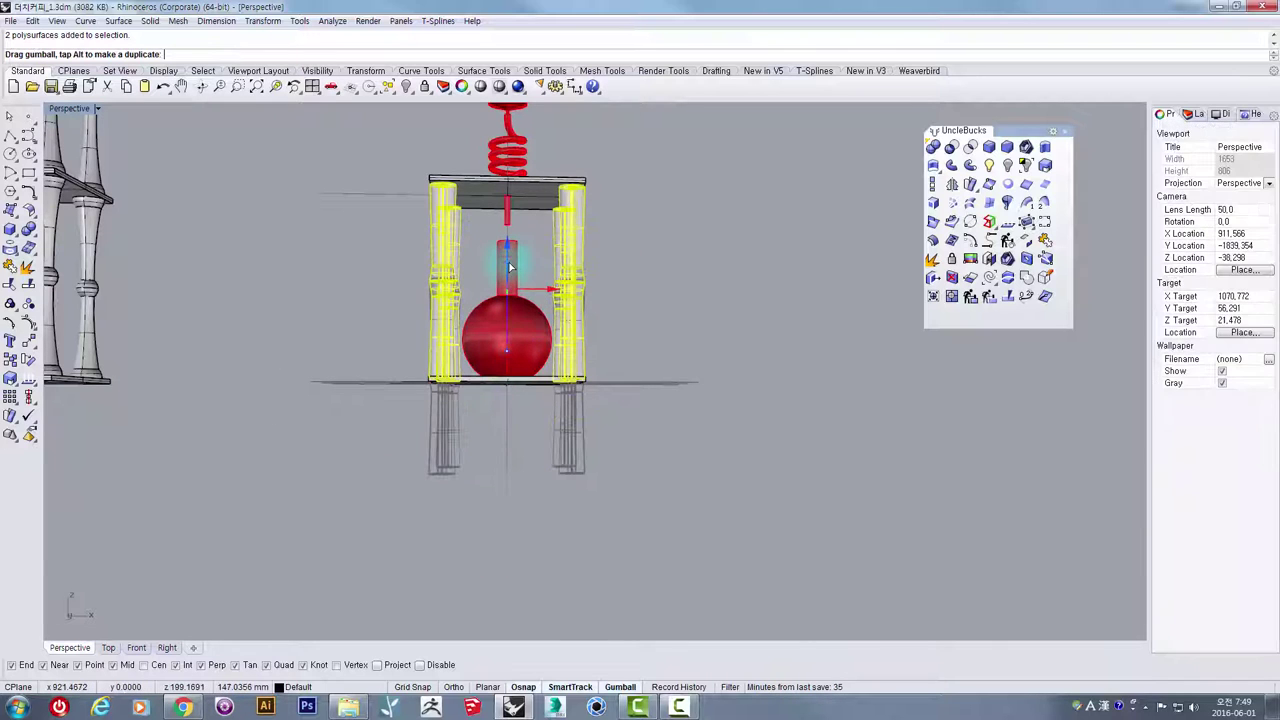
- With object snap projection on, move the posts vertically in the Front view so their tops meet the underside of the plate above
double_click(68, 108)
scroll(383, 468, "up", 3)
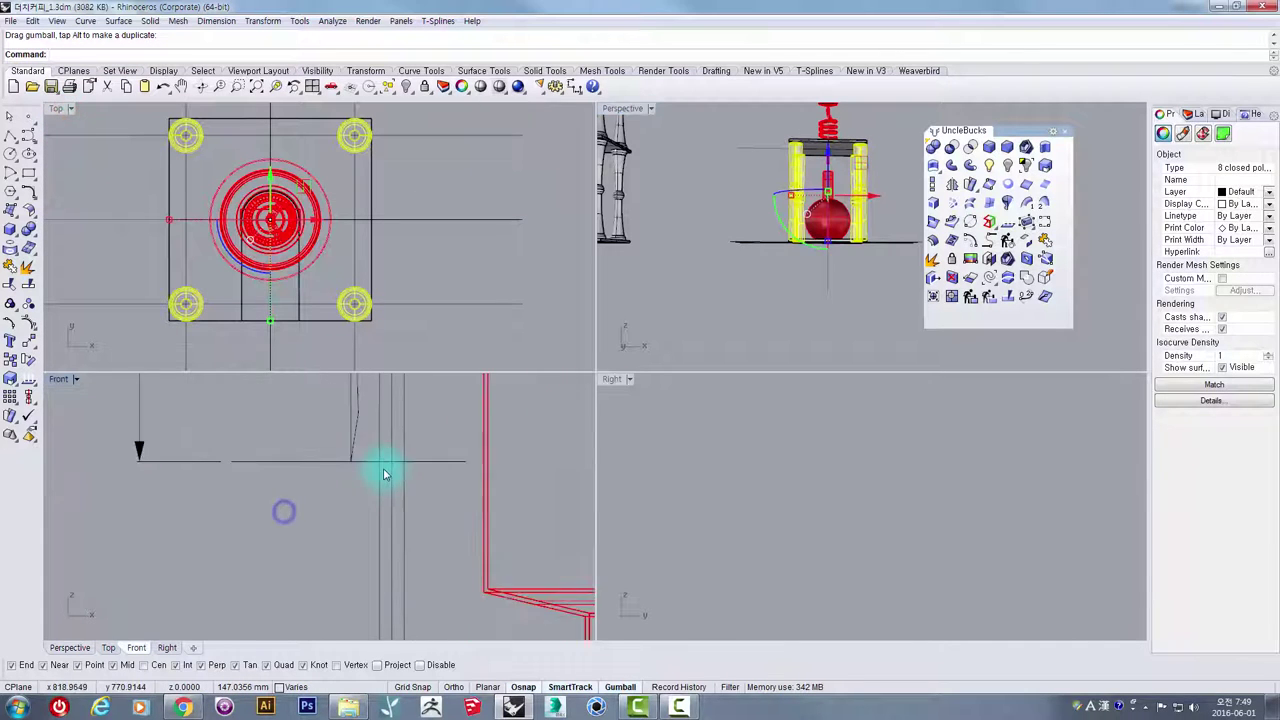
scroll(398, 490, "down", 6)
right_click_drag(416, 574, 397, 440)
right_click_drag(403, 549, 403, 486)
scroll(399, 462, "up", 10)
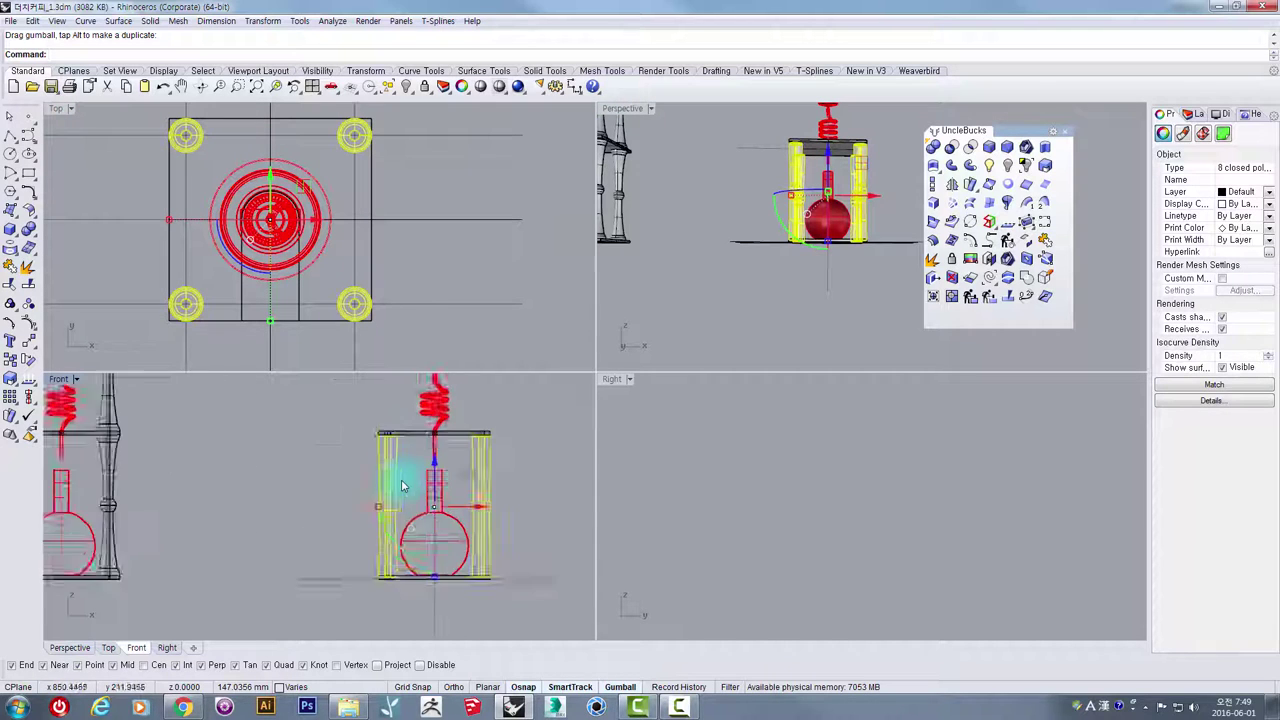
right_click_drag(389, 420, 389, 520)
scroll(393, 500, "up", 12)
right_click_drag(405, 470, 403, 540)
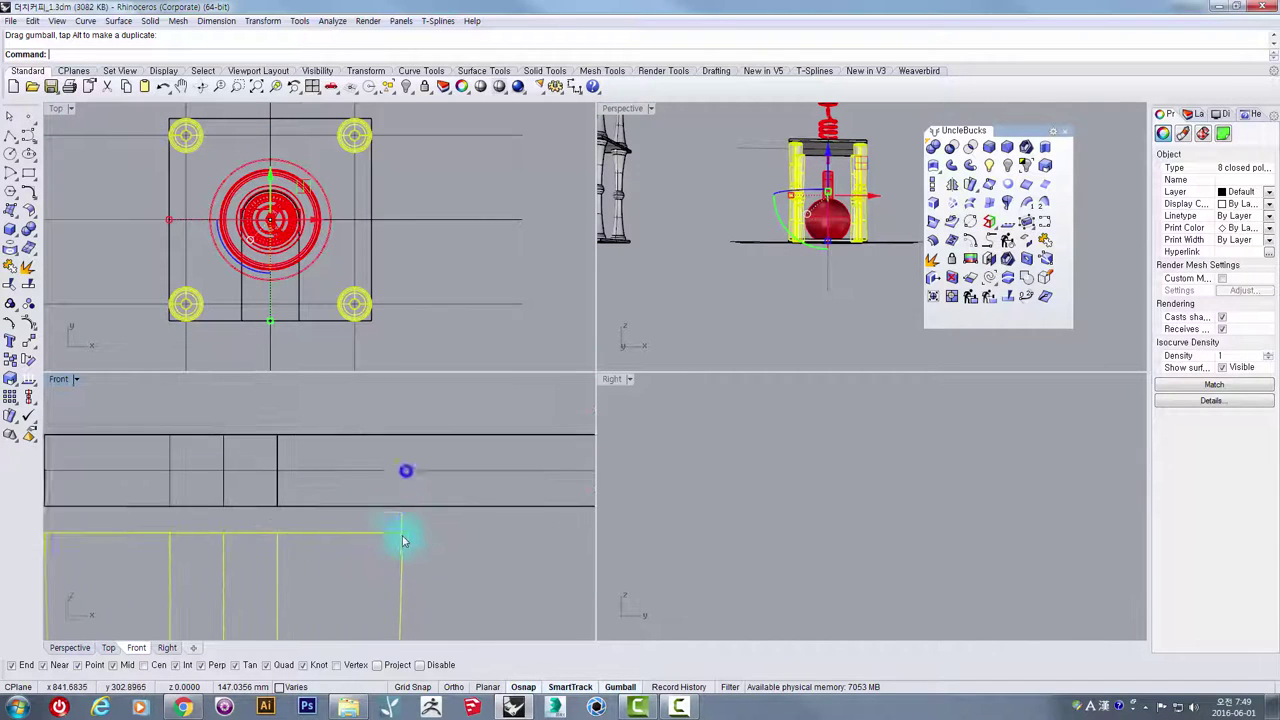
scroll(404, 537, "up", 2)
scroll(340, 545, "up", 1)
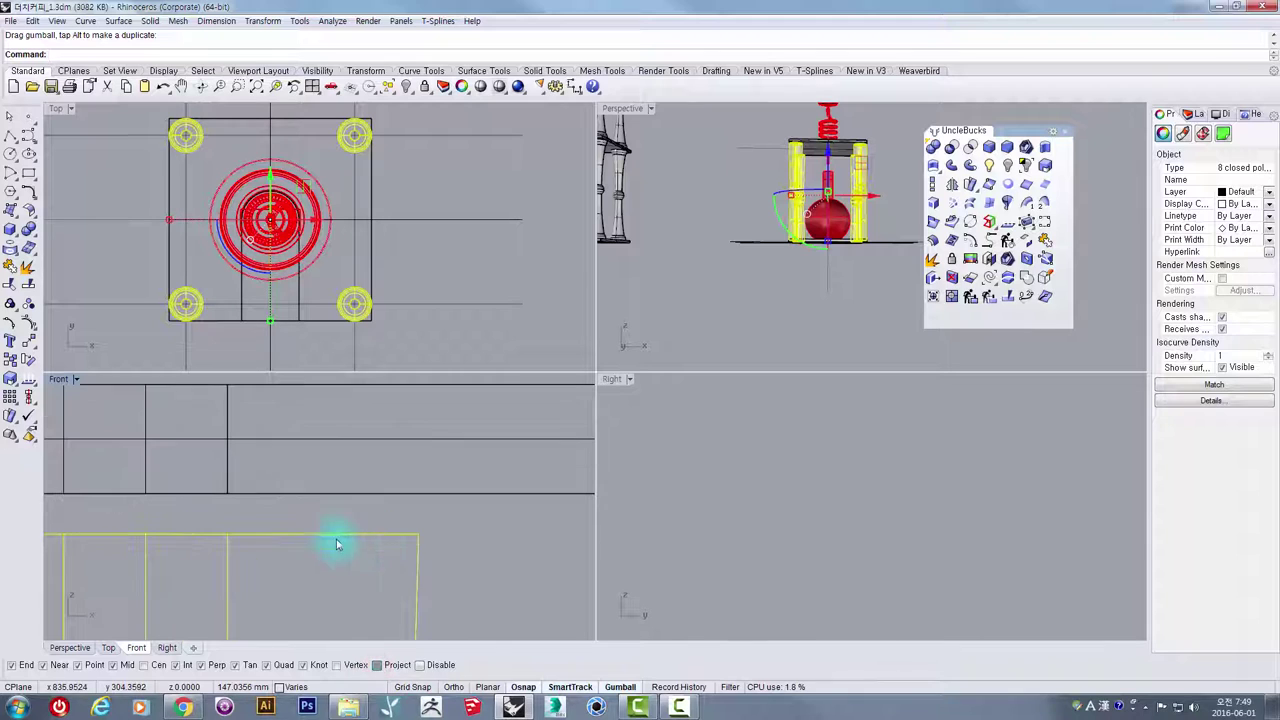
left_click(344, 532)
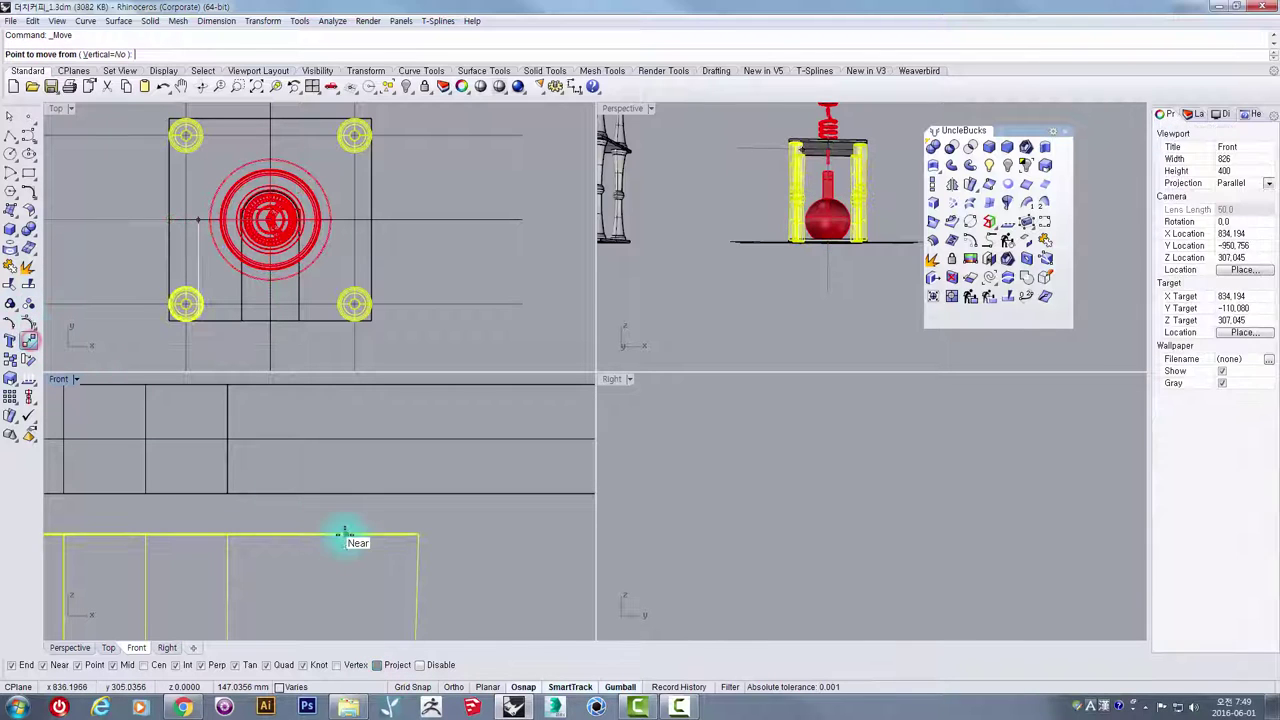
left_click(344, 494)
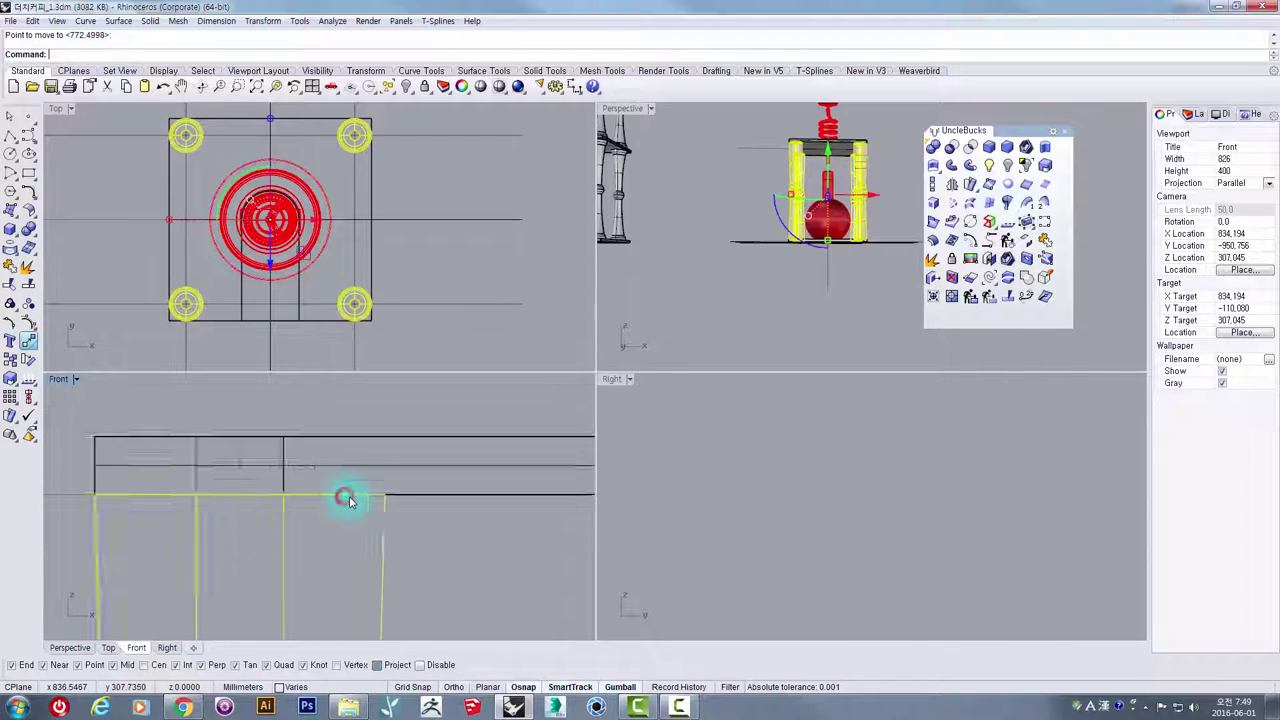
- Duplicate the four bottom-tier posts about 321 mm straight up into the middle tier in the Front view
scroll(226, 514, "down", 2)
scroll(486, 465, "down", 2)
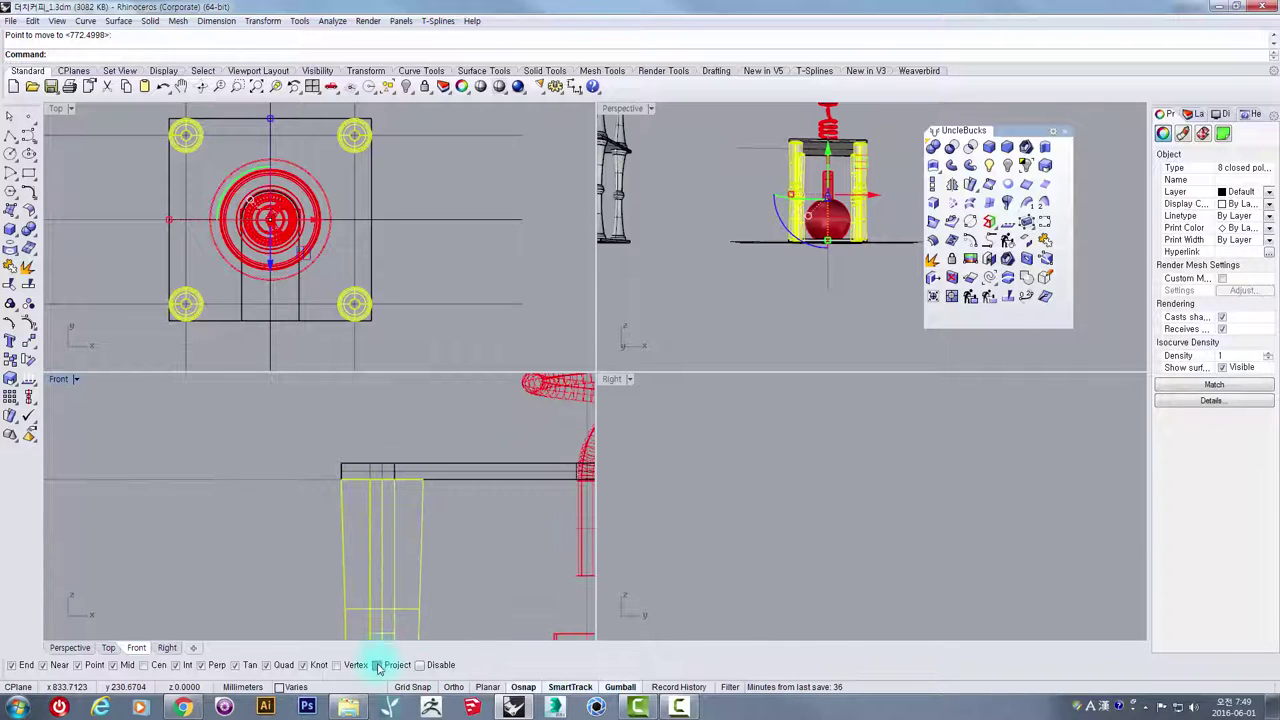
right_click_drag(793, 264, 674, 180)
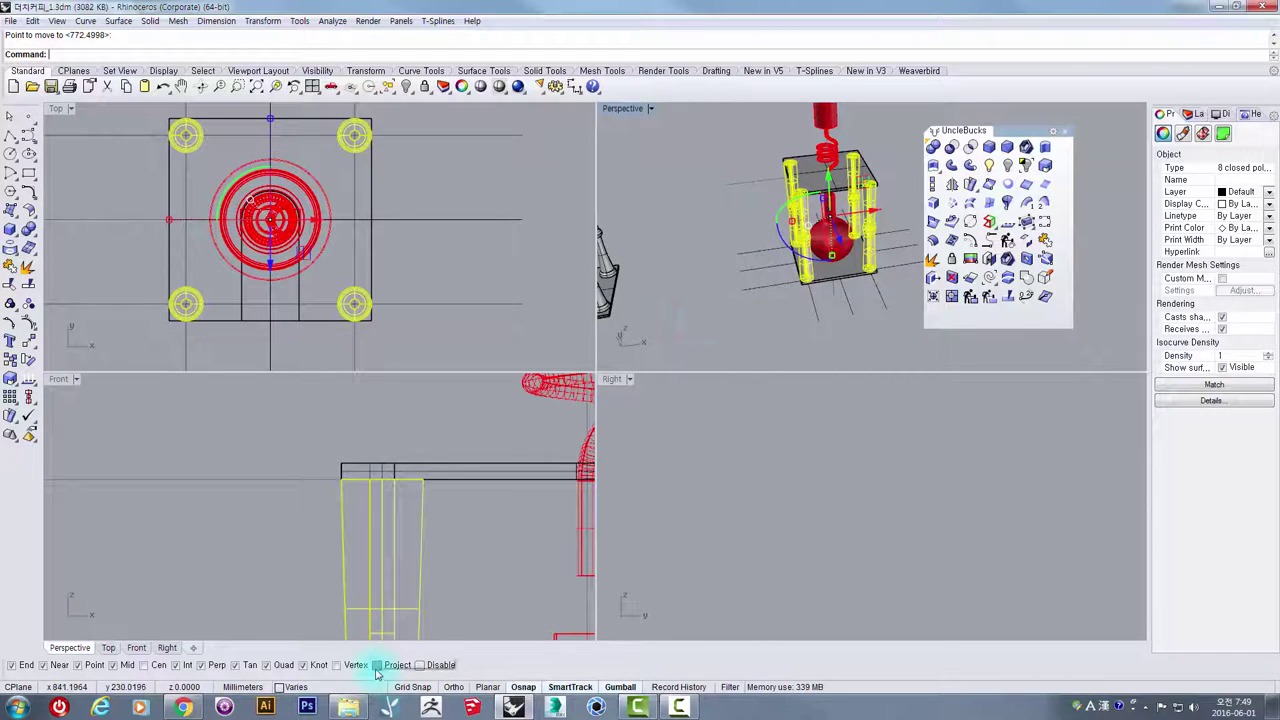
scroll(425, 564, "down", 5)
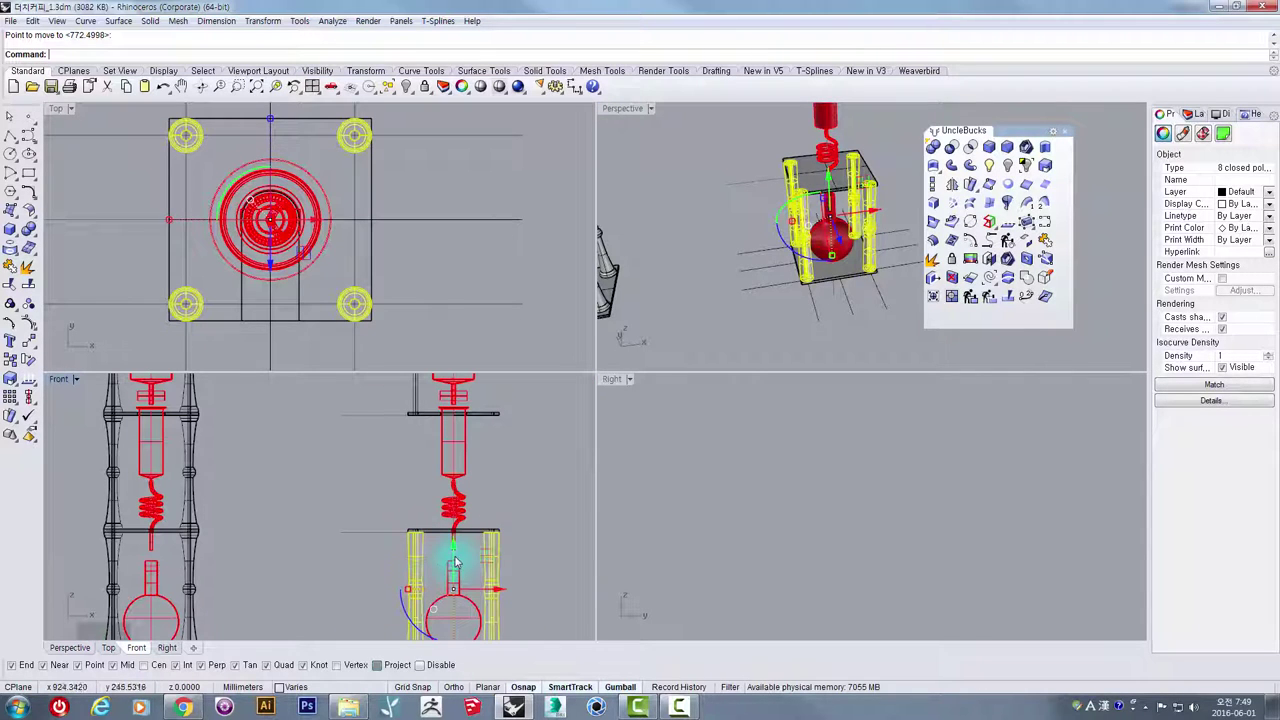
left_click_drag(452, 568, 451, 442)
- Move the duplicated middle-tier posts straight down so their bases rest on the top face of the plate below
scroll(416, 538, "up", 12)
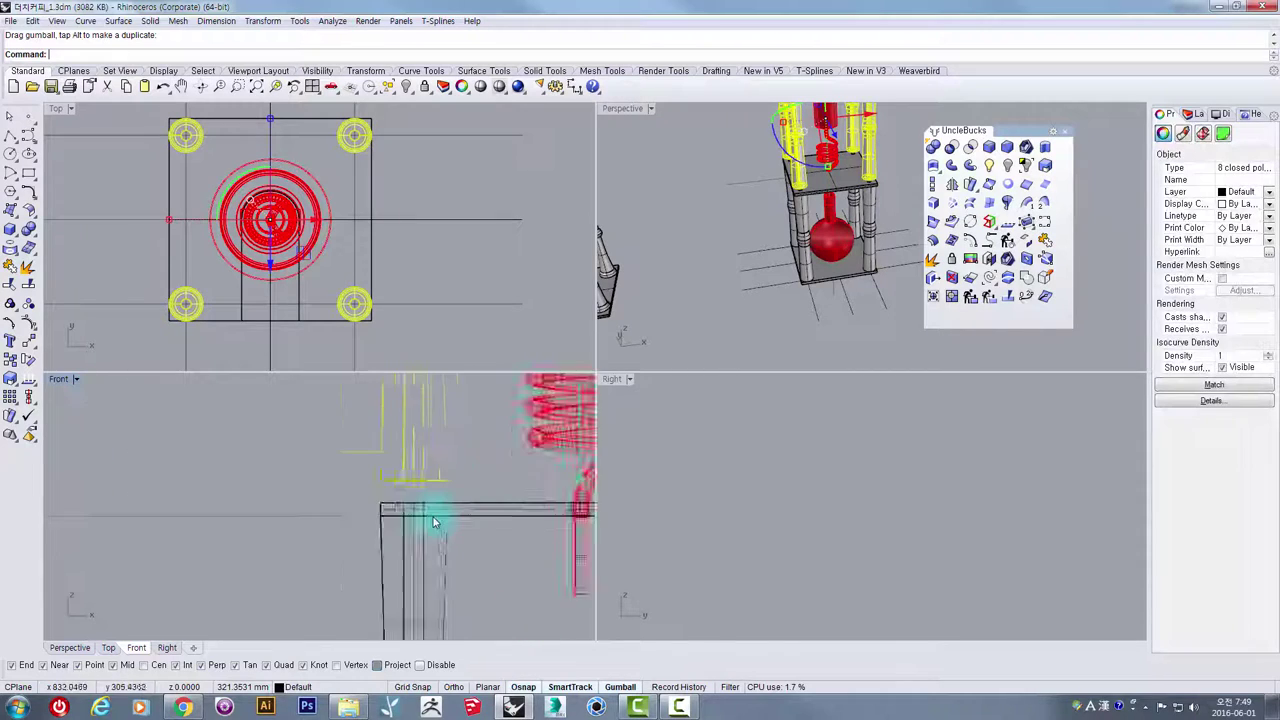
left_click(28, 341)
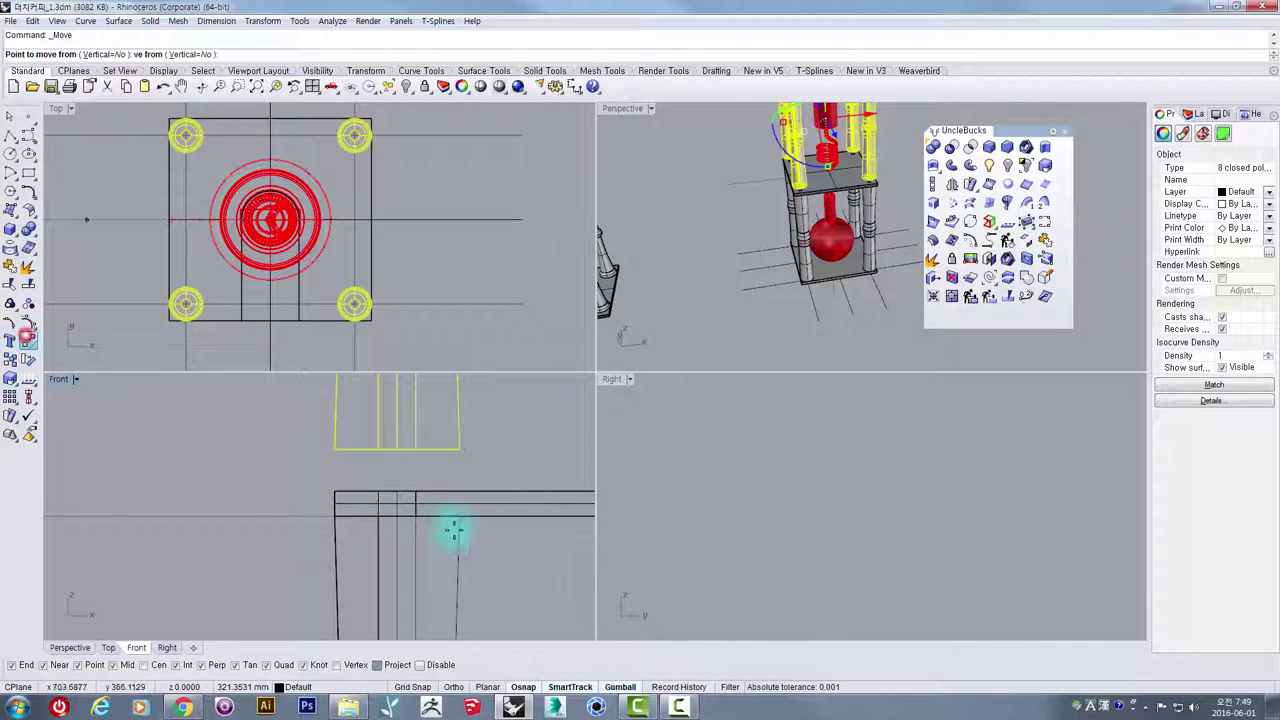
left_click(441, 457)
left_click(441, 484)
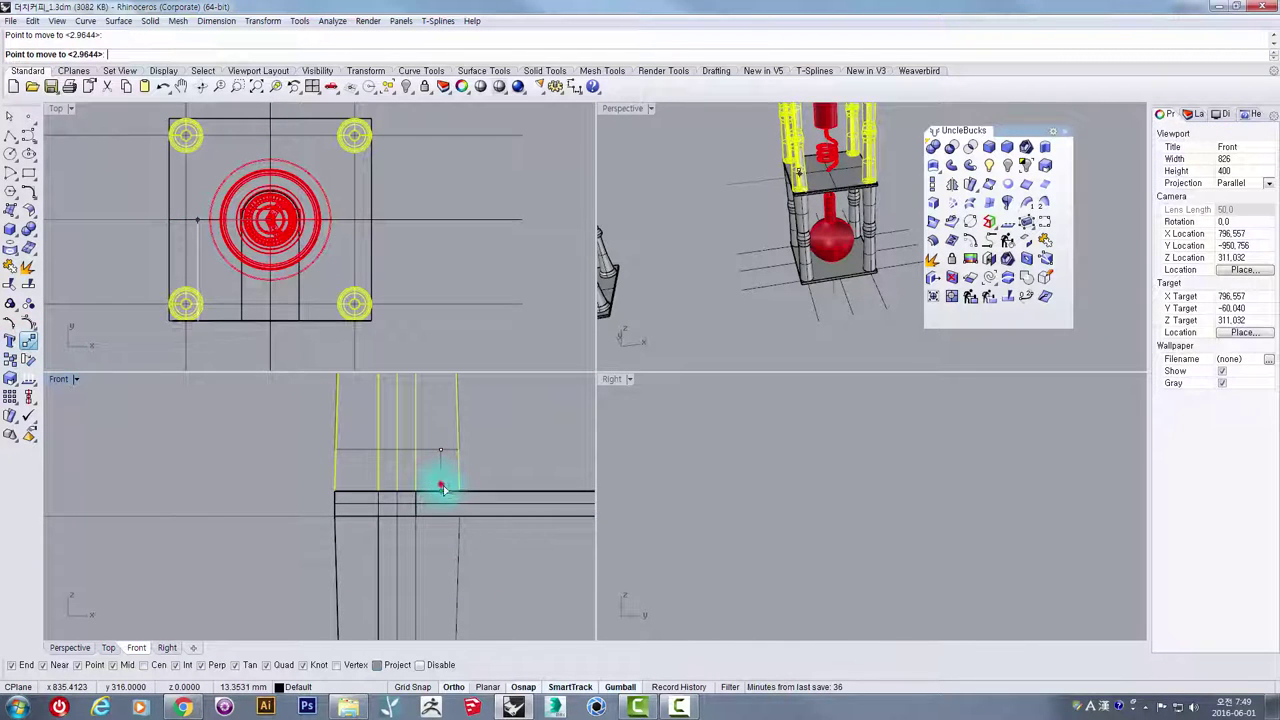
- Duplicate the middle-tier posts about 311 mm straight up into the tier beneath the top plate
scroll(443, 490, "down", 5)
right_click_drag(469, 470, 440, 580)
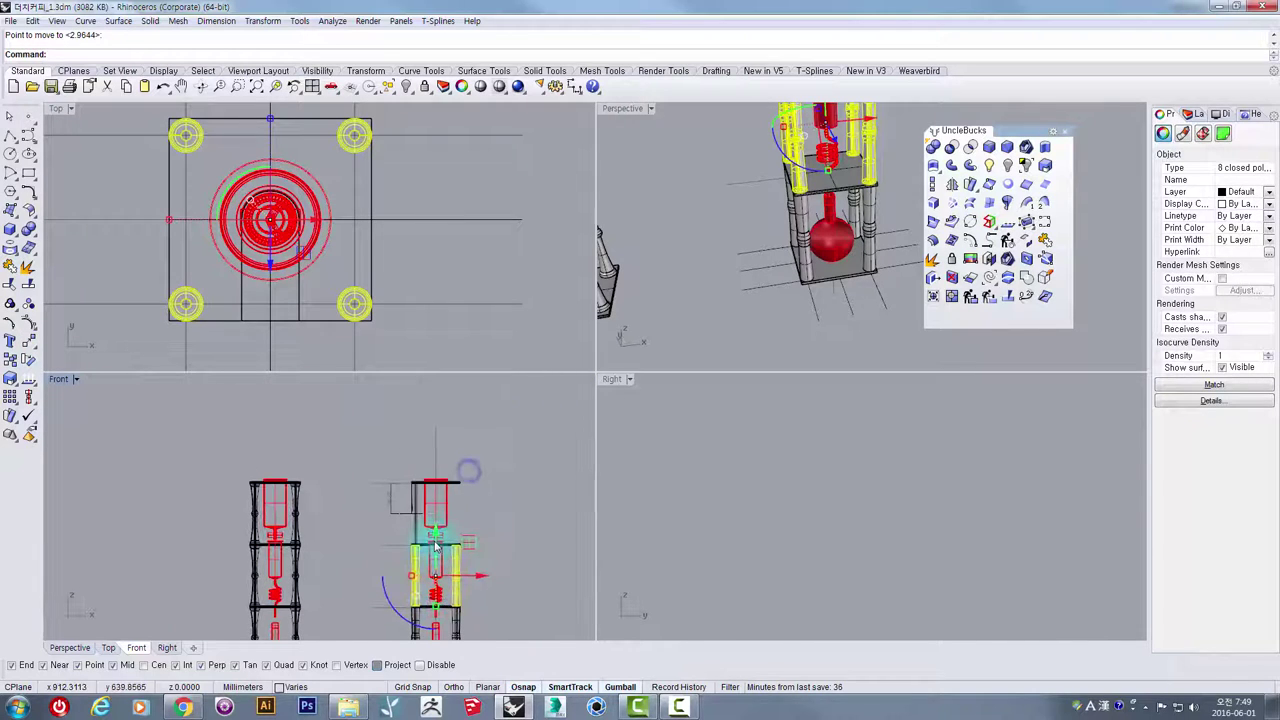
left_click(436, 553)
scroll(450, 545, "up", 5)
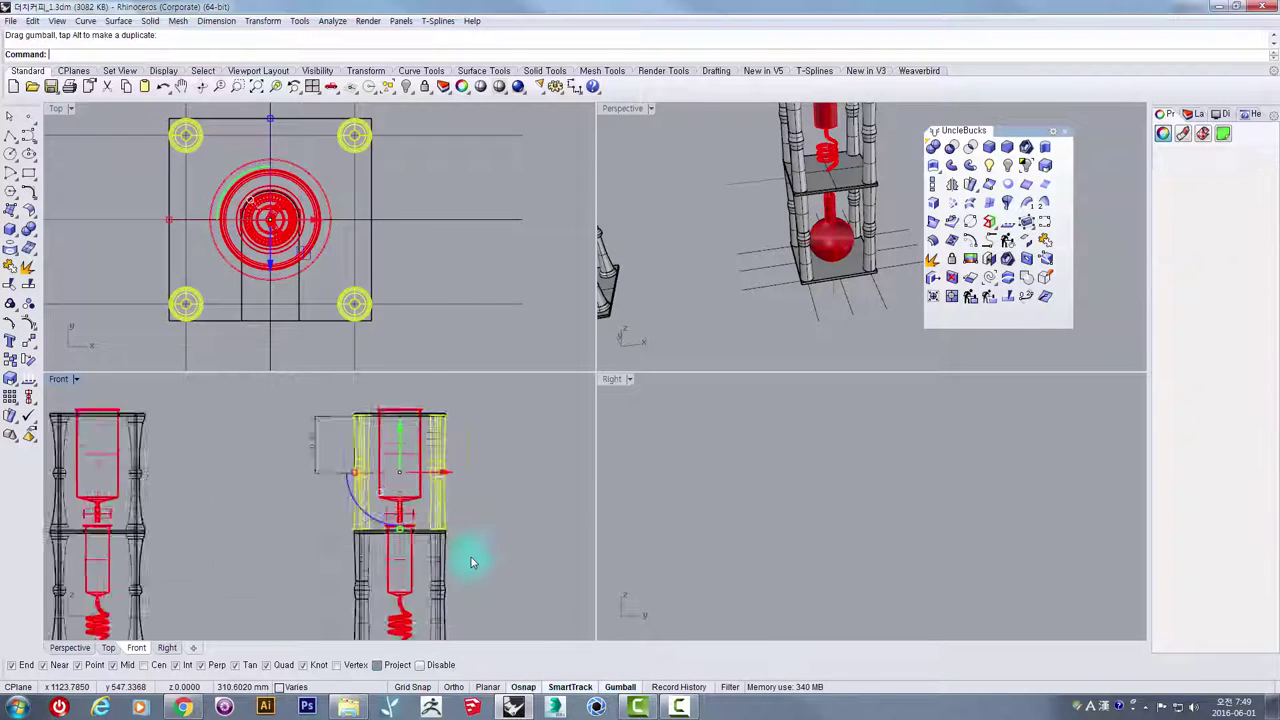
- Move the top-tier posts straight down in the Front view so their bases rest on the top face of the plate below
scroll(438, 500, "up", 3)
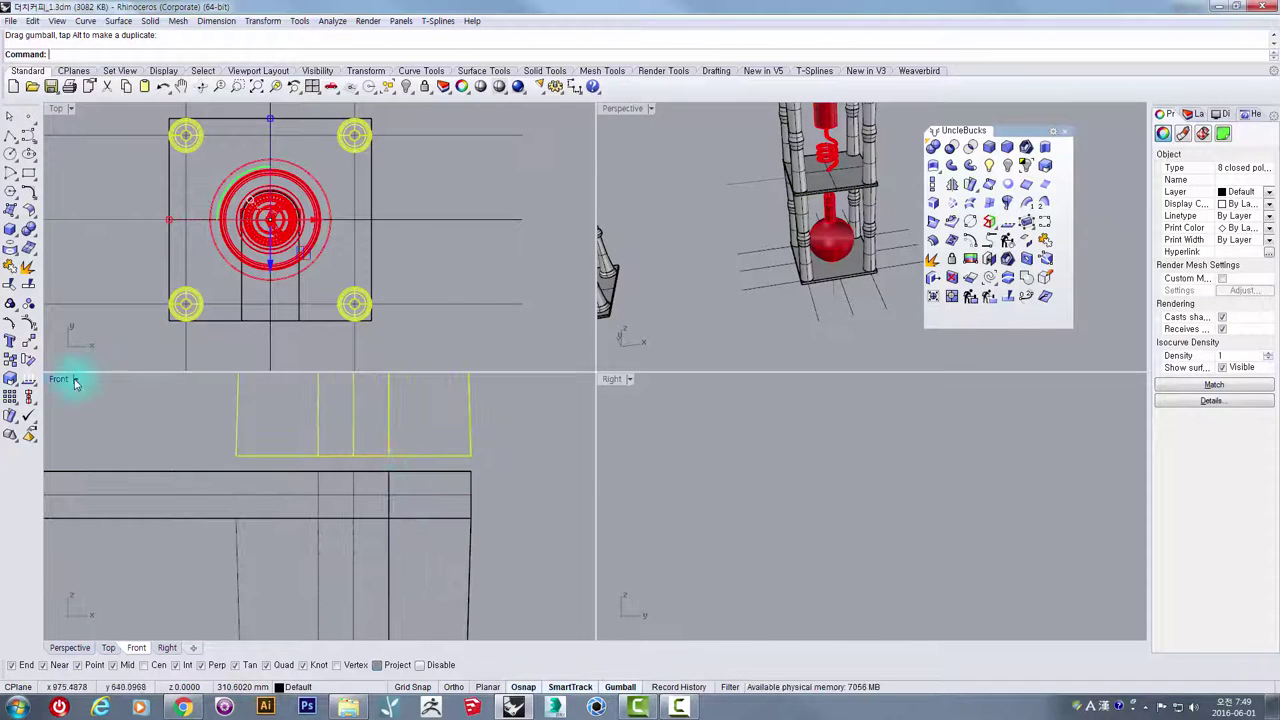
left_click(29, 342)
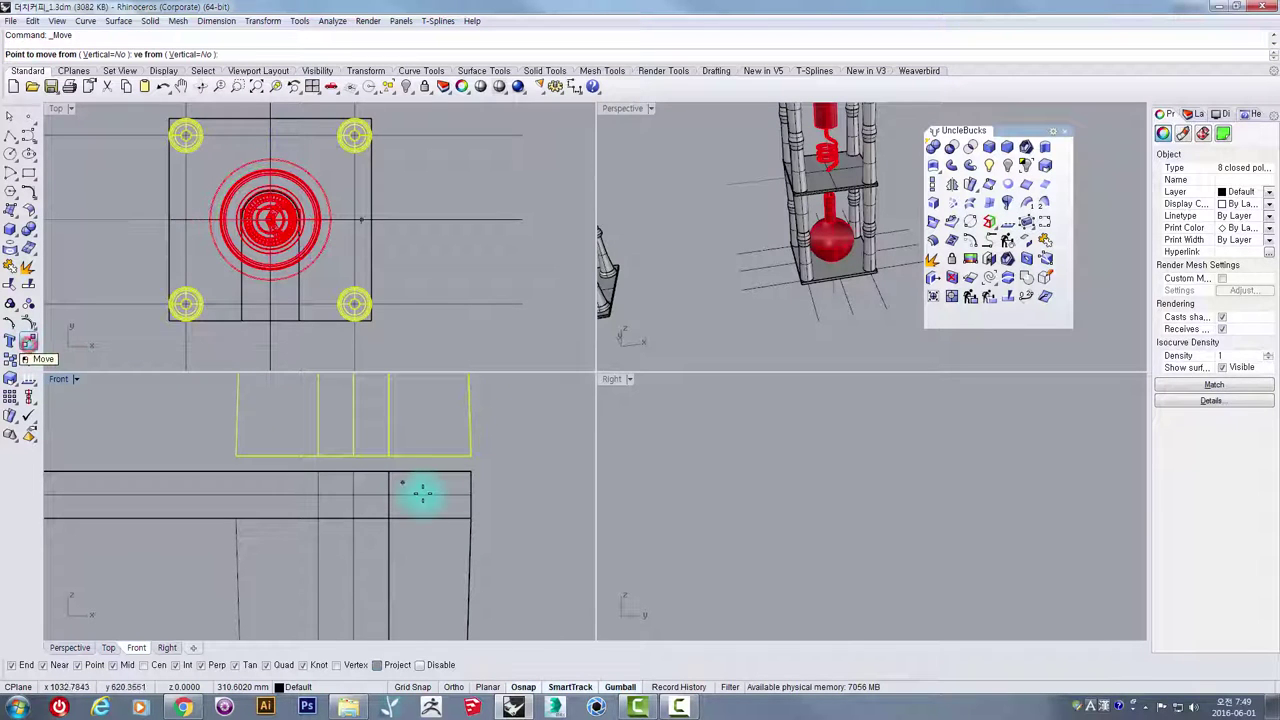
left_click(432, 460)
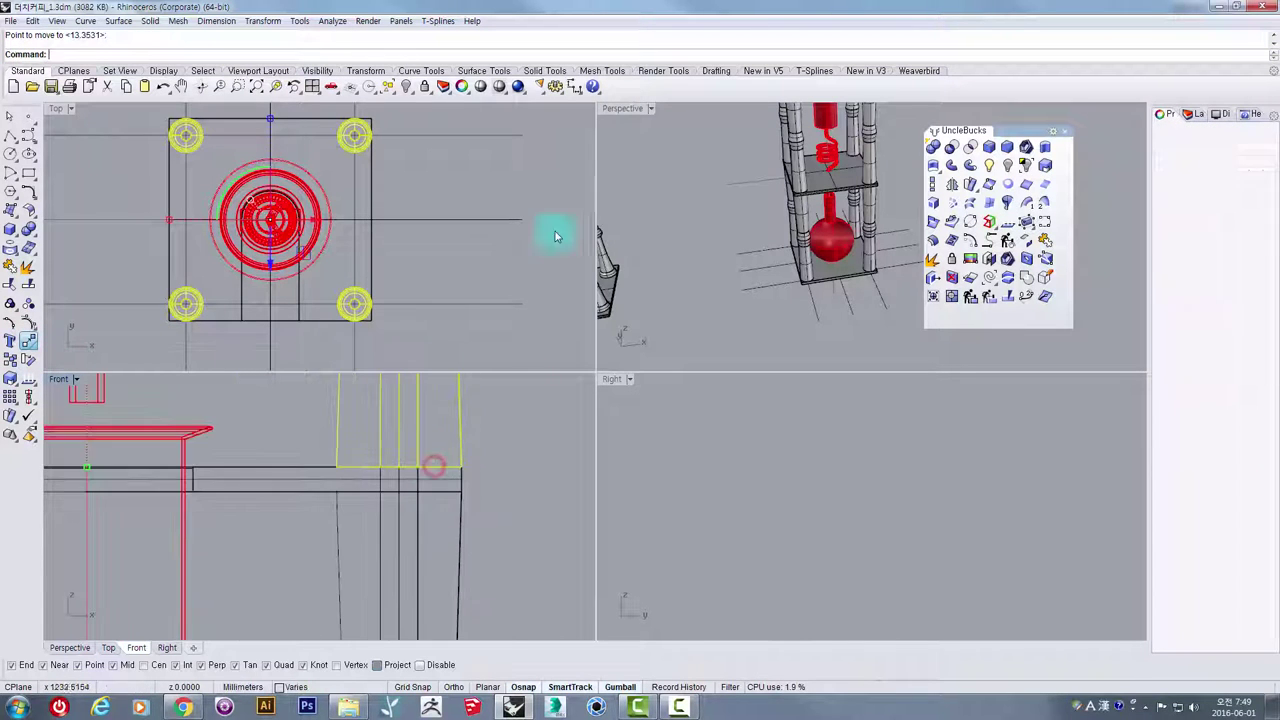
- Inspect the whole stand from above, below and the sides in a maximized Perspective view, including its base plate
double_click(625, 108)
right_click_drag(634, 289, 660, 463, "shift")
left_click(766, 411)
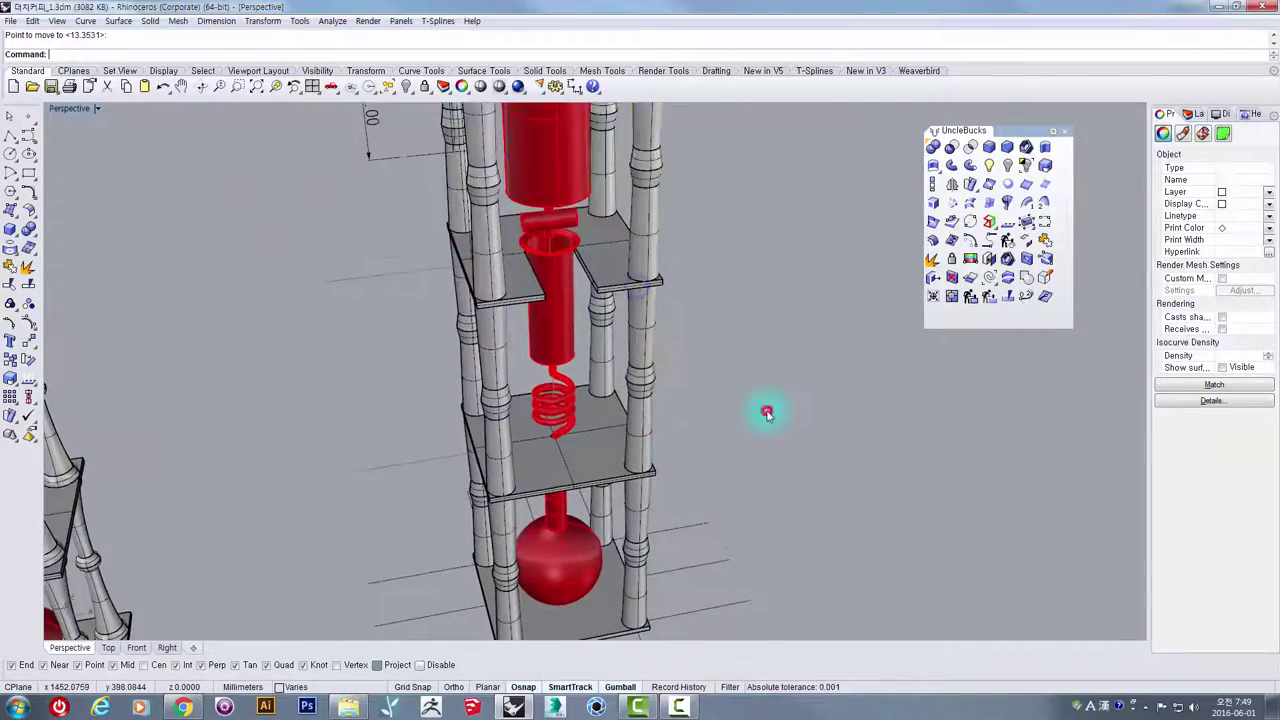
scroll(766, 411, "down", 4)
right_click_drag(760, 449, 634, 543)
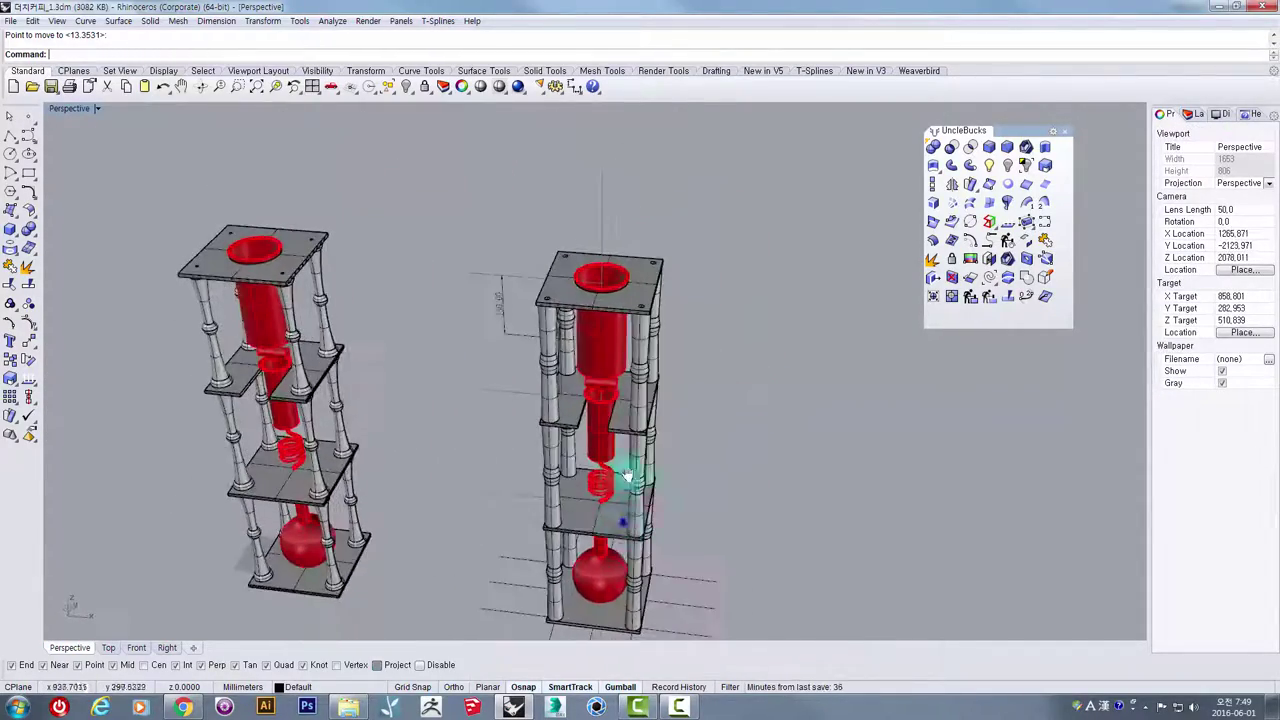
scroll(620, 523, "up", 4)
left_click(576, 478)
scroll(579, 488, "up", 7)
right_click_drag(579, 488, 592, 404)
scroll(585, 481, "down", 6)
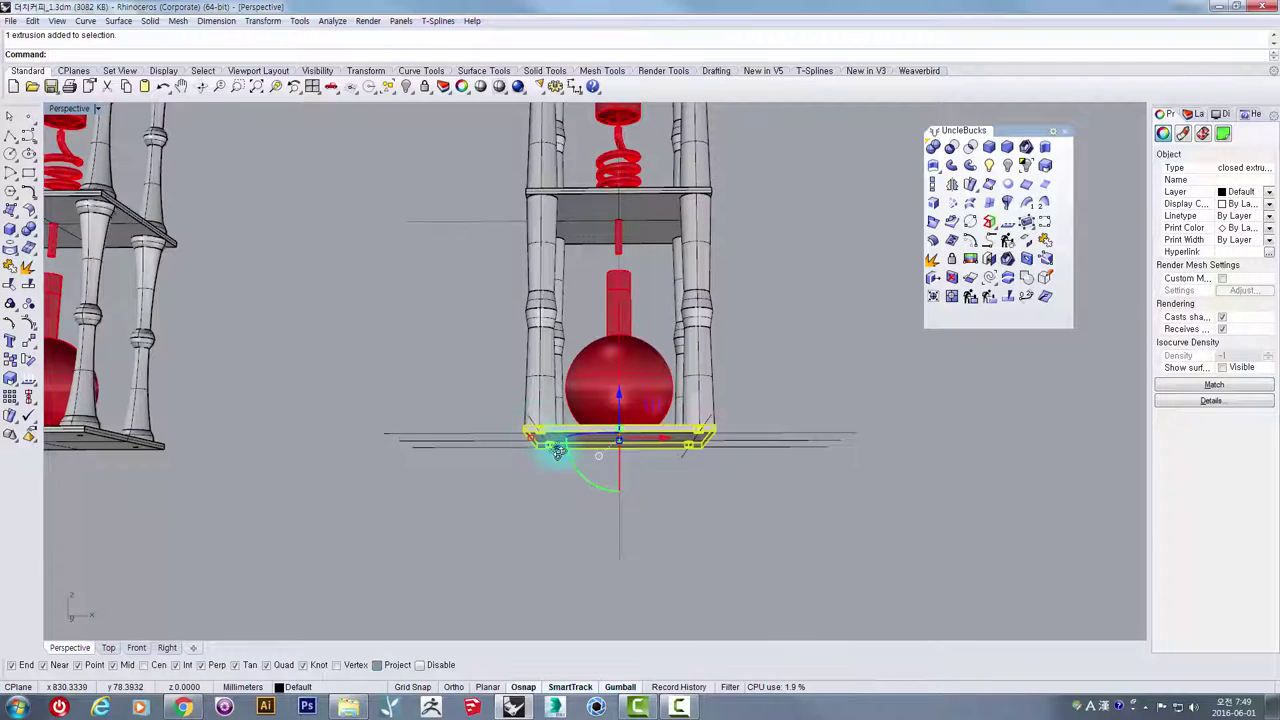
right_click_drag(558, 452, 589, 540)
scroll(589, 540, "down", 4)
left_click(791, 457)
scroll(780, 405, "down", 2)
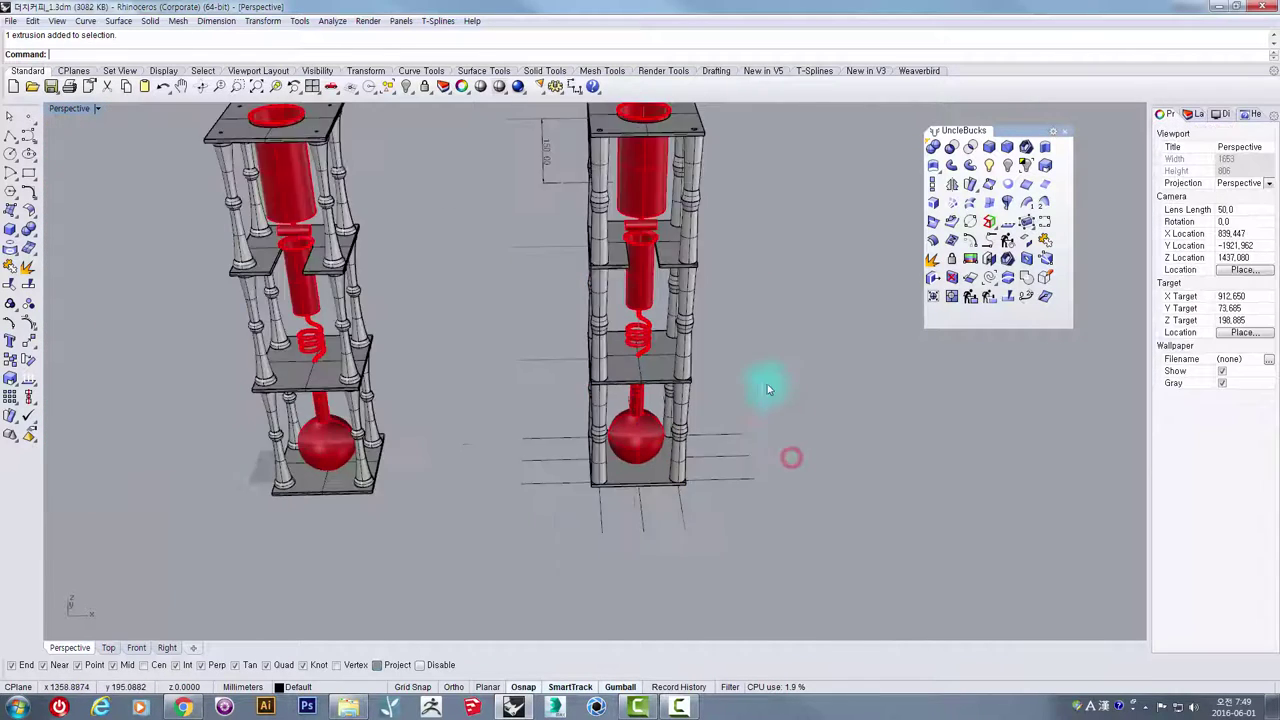
right_click_drag(767, 390, 574, 434)
scroll(606, 442, "up", 4)
right_click_drag(582, 451, 535, 396)
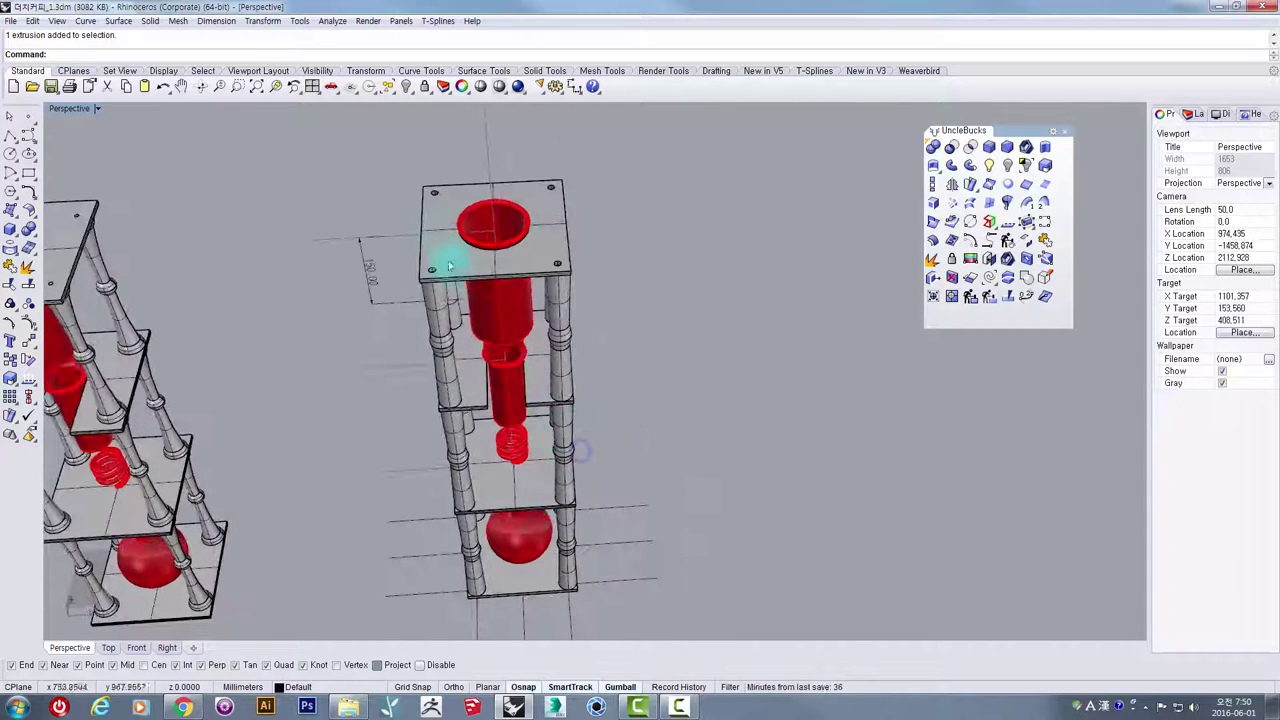
- Check the stand's plates and corner posts one by one as separate parts
left_click(450, 265)
left_click(466, 371)
left_click(486, 484)
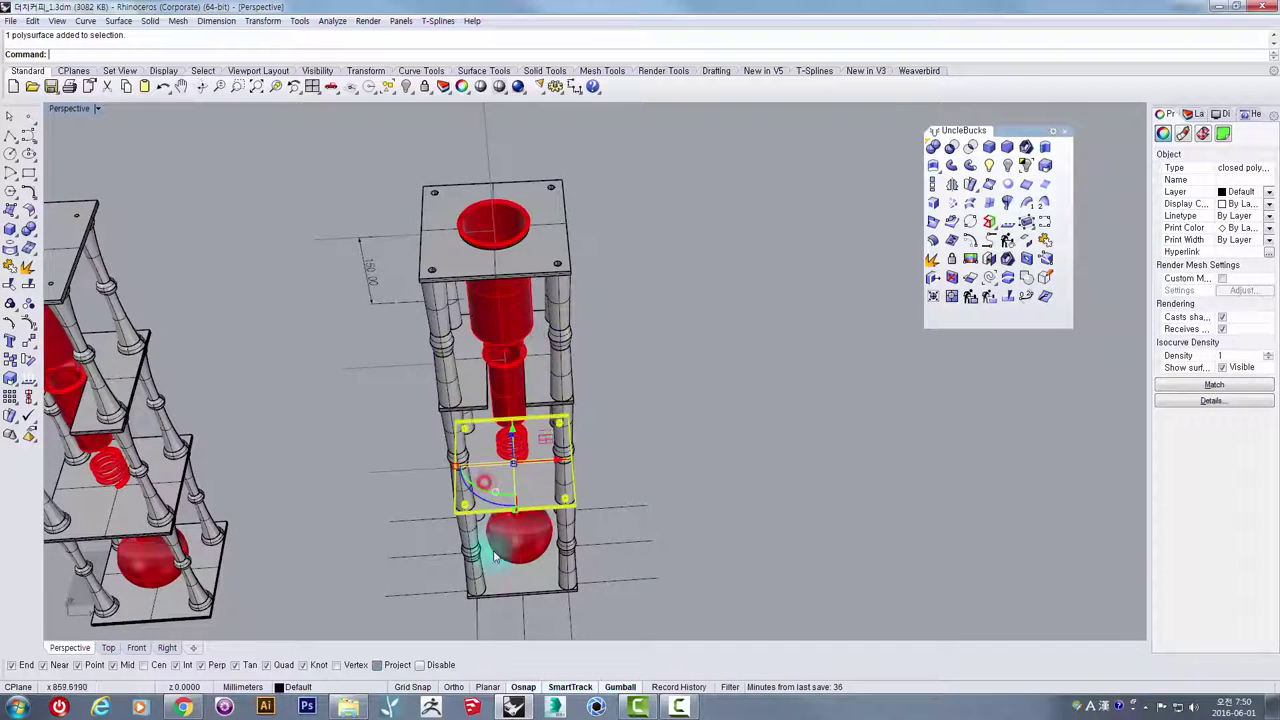
left_click(494, 557)
right_click_drag(494, 560, 509, 266)
left_click(478, 262)
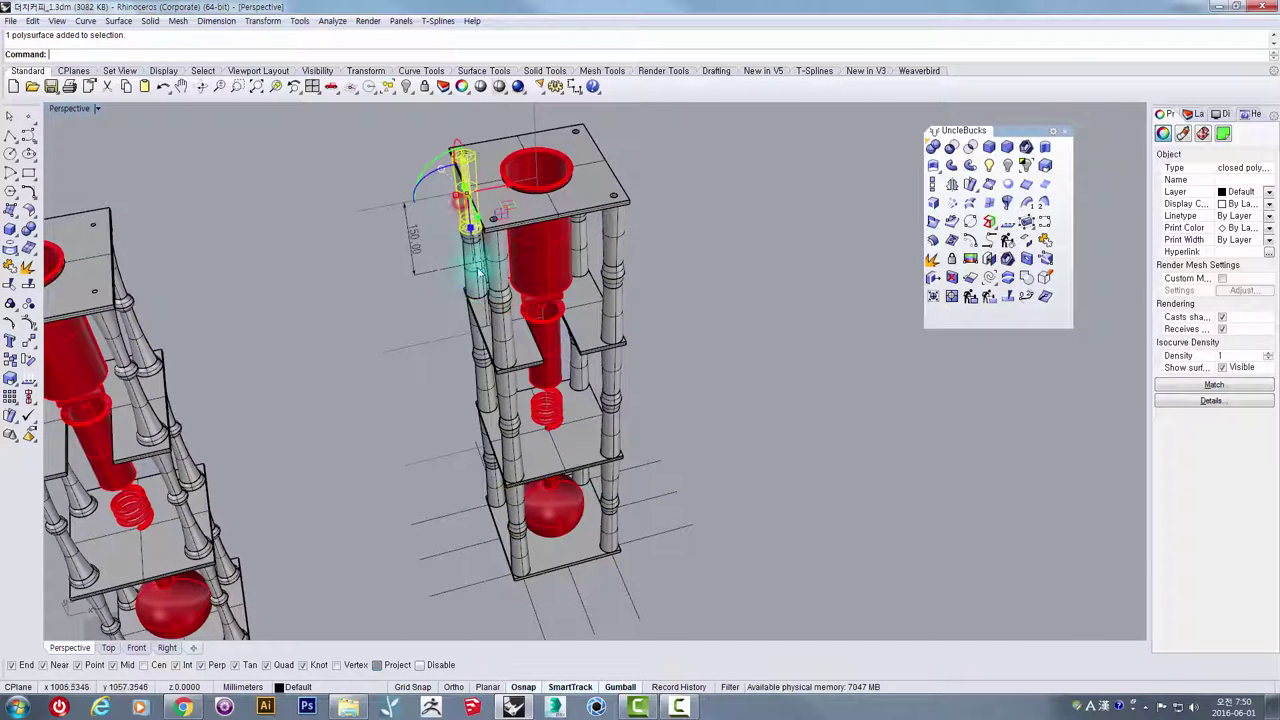
left_click_drag(466, 290, 497, 335)
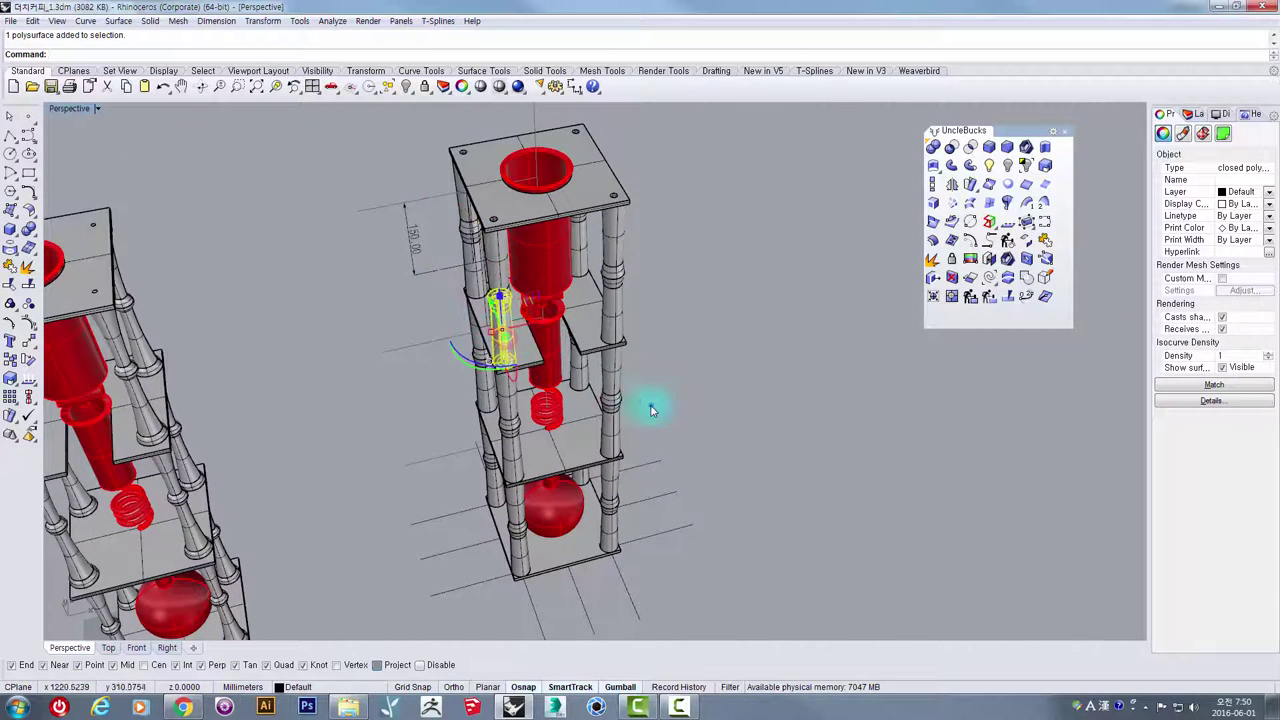
- Duplicate the bottom-tier front corner post sideways into the empty space beside the stand
right_click_drag(651, 403, 597, 517)
scroll(597, 517, "up", 5)
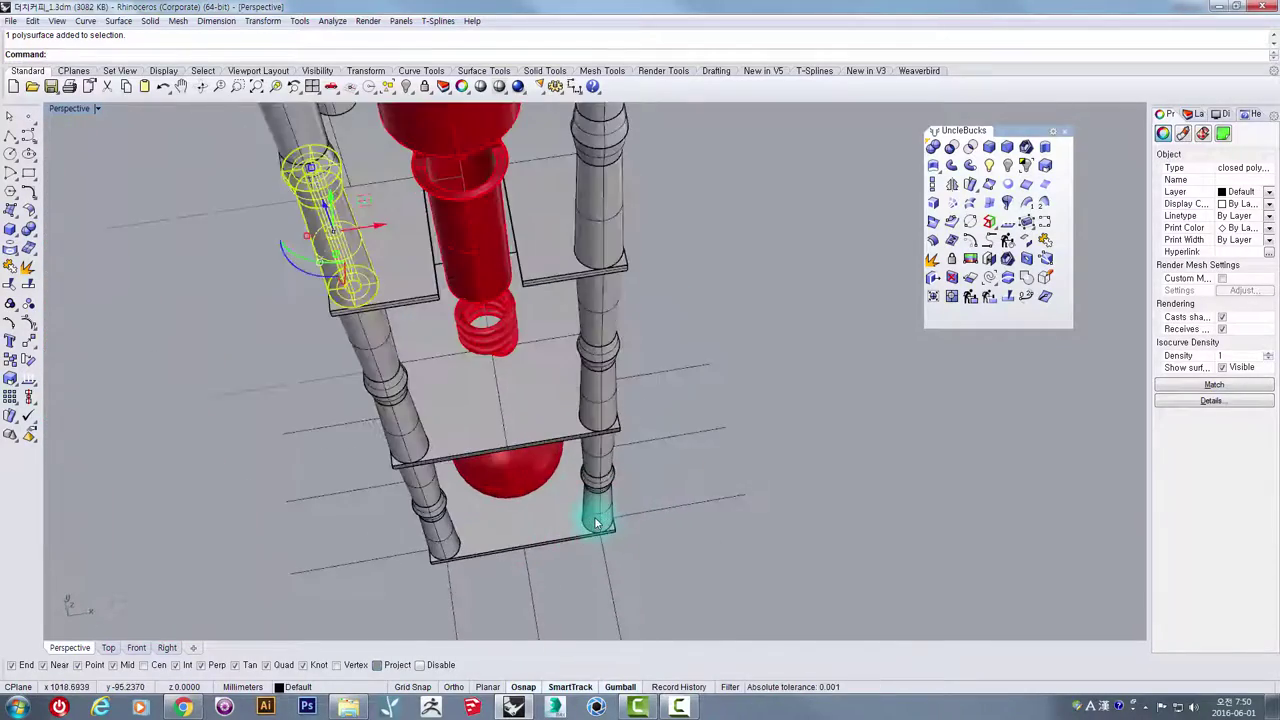
left_click(596, 518)
scroll(598, 512, "down", 6)
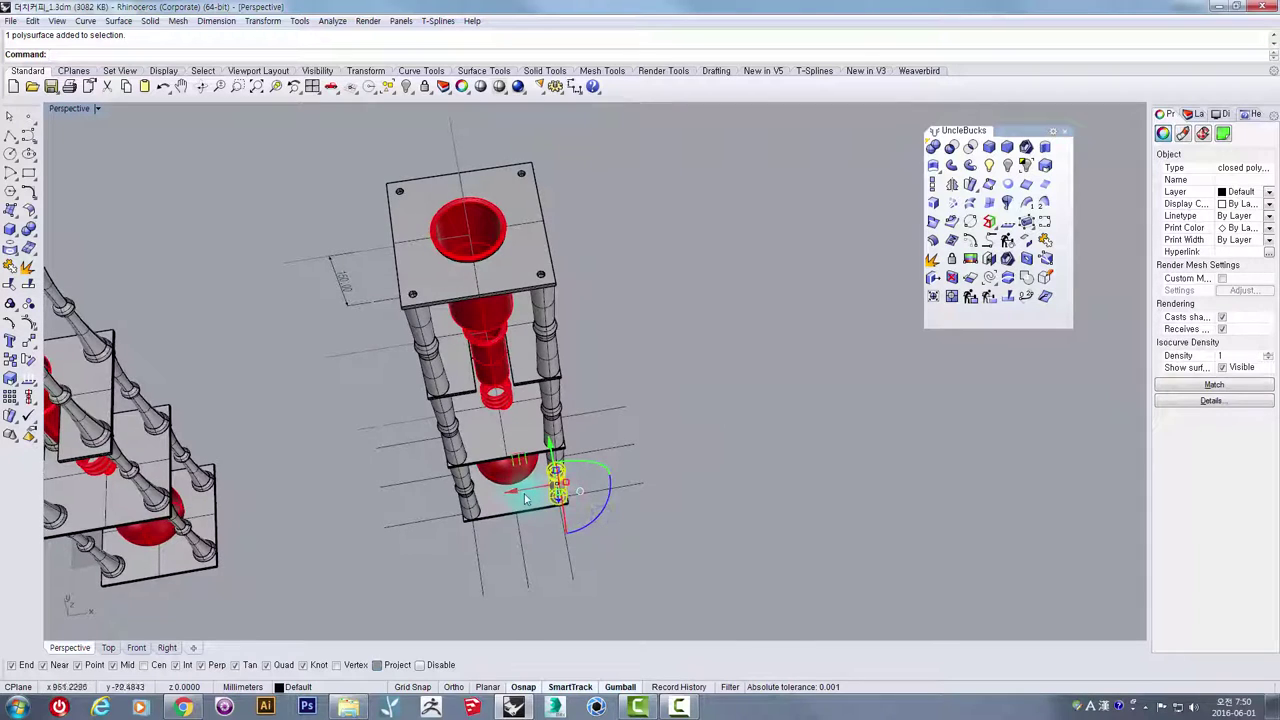
left_click_drag(516, 494, 660, 441)
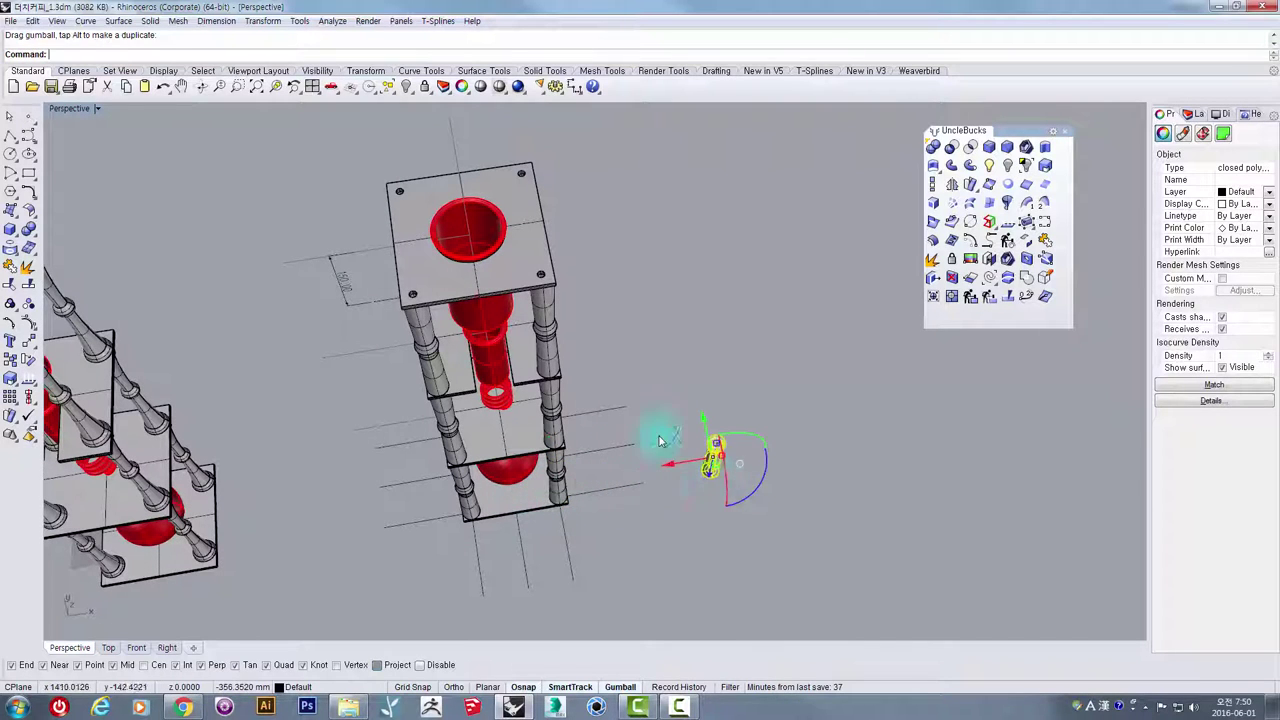
left_click(790, 383)
- Select the duplicated post and look up the command for exporting selected objects
scroll(711, 450, "up", 3)
left_click(707, 436)
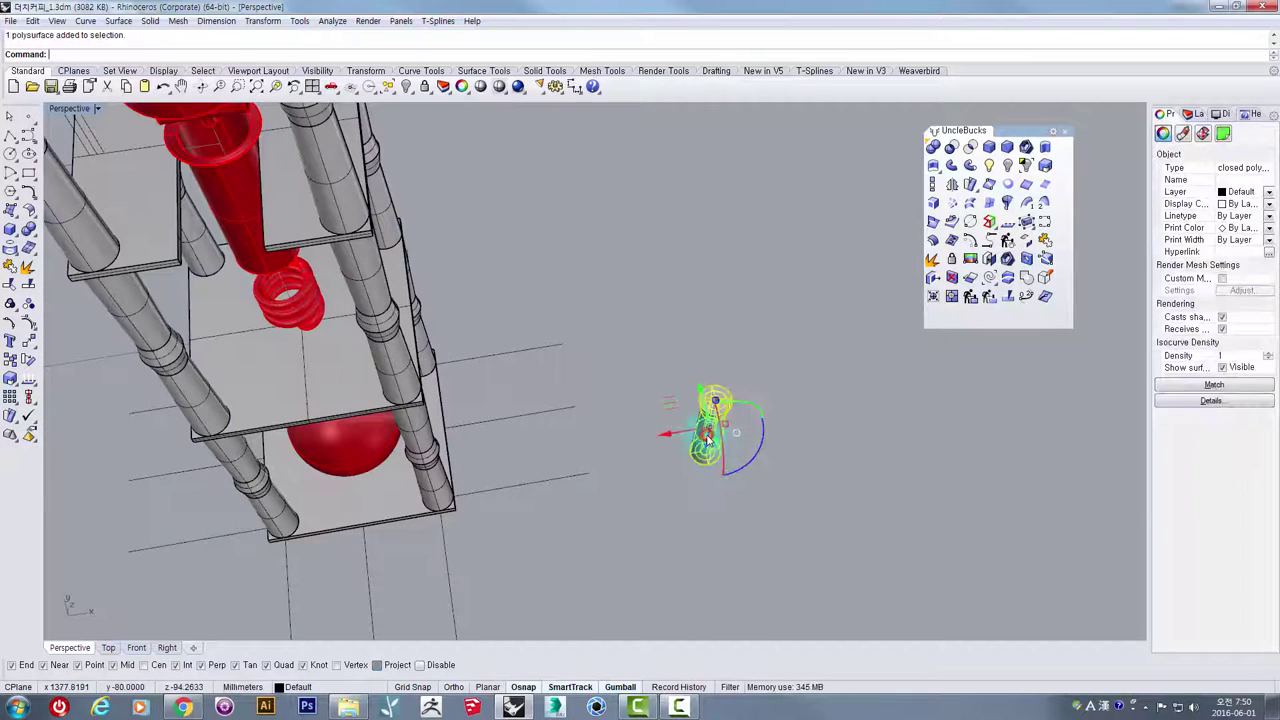
left_click(12, 21)
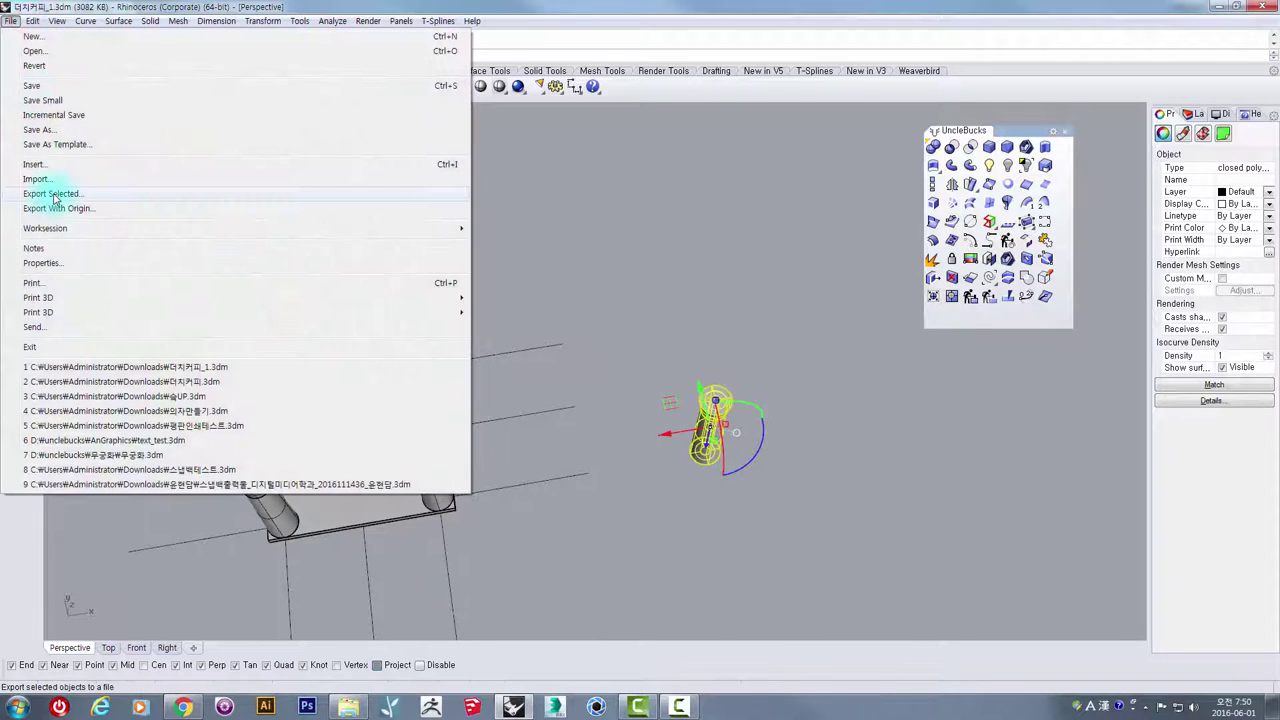
left_click(583, 258)
- Examine the stand's four plates one at a time, from the top plate down to the base
scroll(566, 290, "down", 4)
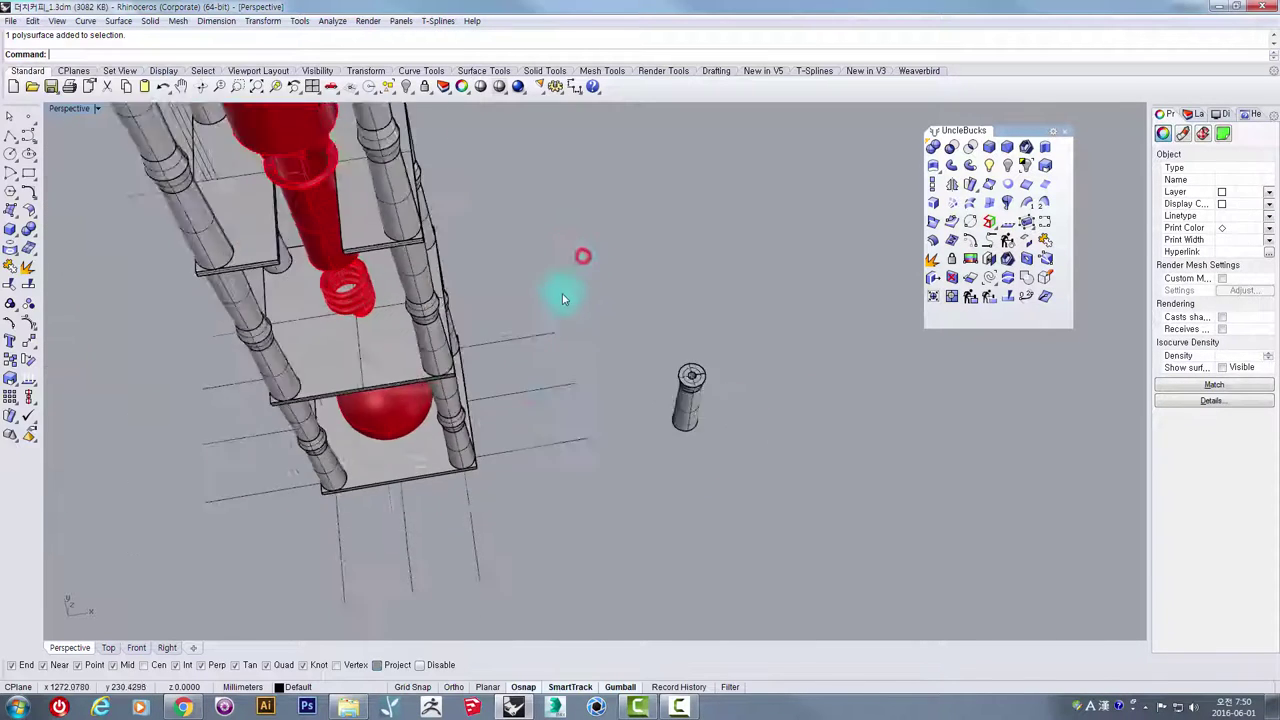
right_click_drag(529, 314, 603, 391, "shift")
left_click(466, 183)
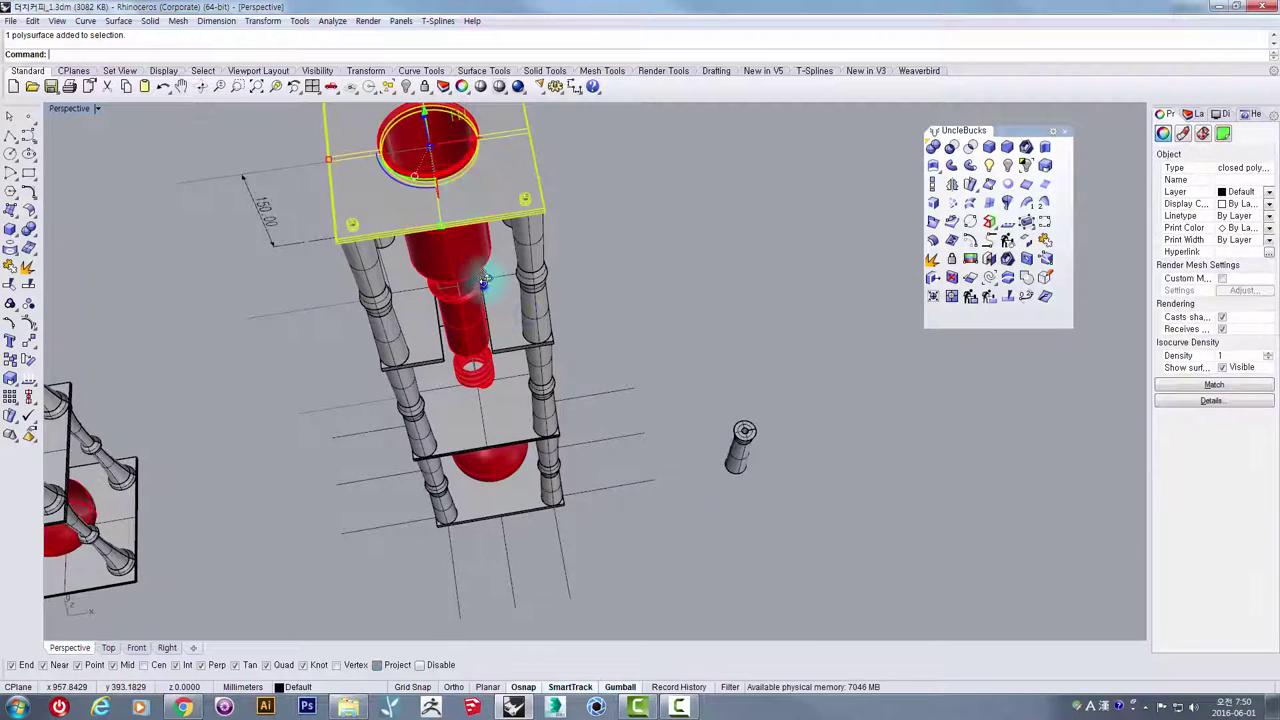
right_click_drag(491, 277, 490, 255)
left_click(510, 308)
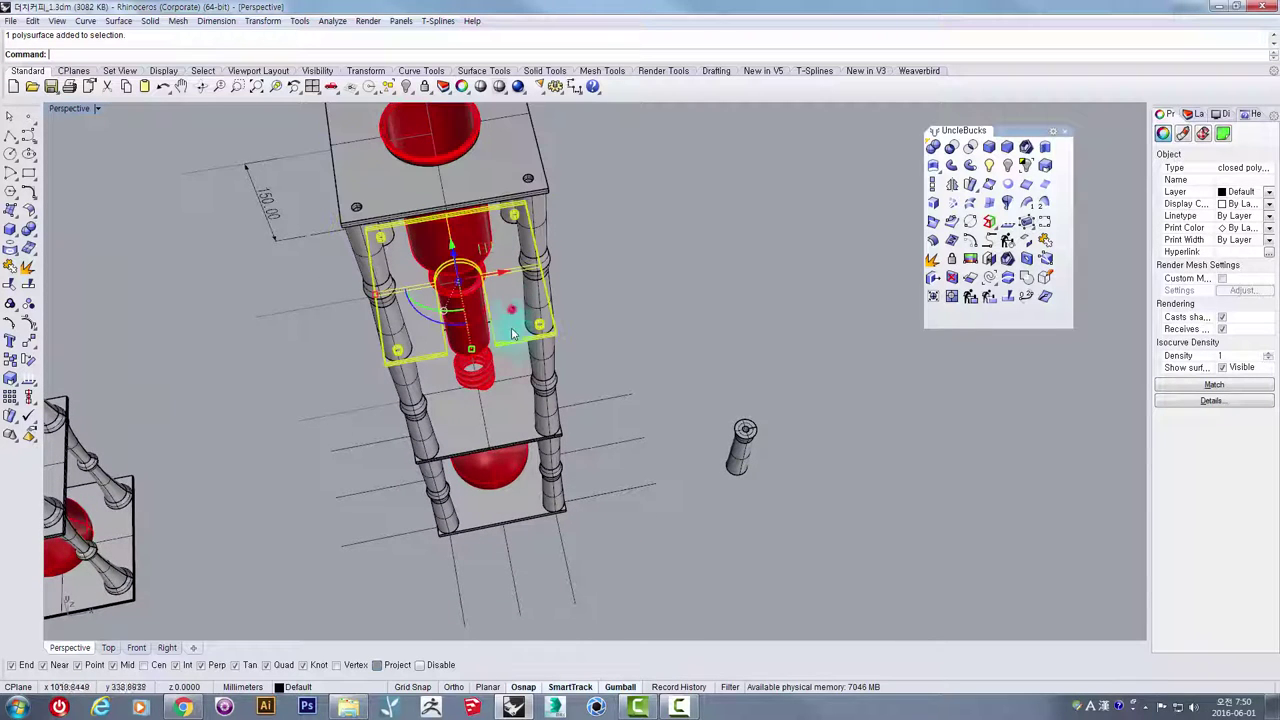
left_click(499, 422)
left_click_drag(521, 503, 524, 500)
left_click(672, 273)
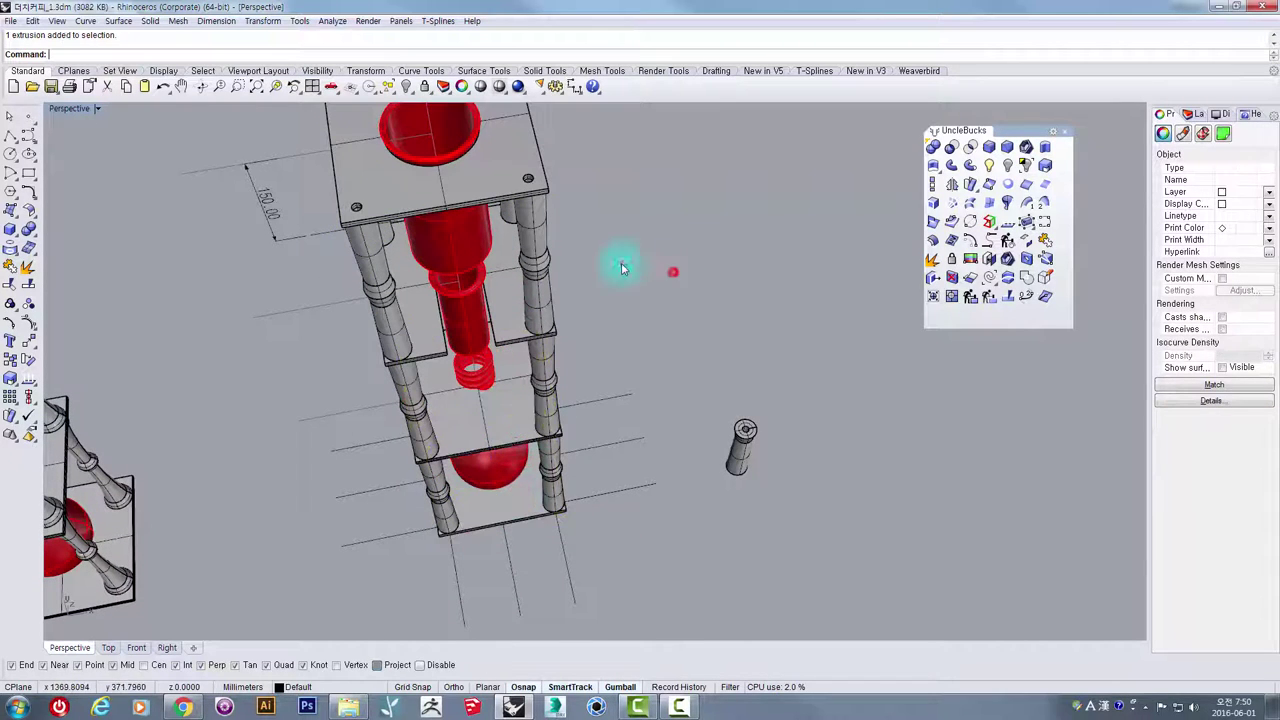
- Select all four plates of the stand and duplicate them into the empty space beyond the single post
left_click(486, 193)
left_click(511, 327, "shift")
left_click(500, 430, "shift")
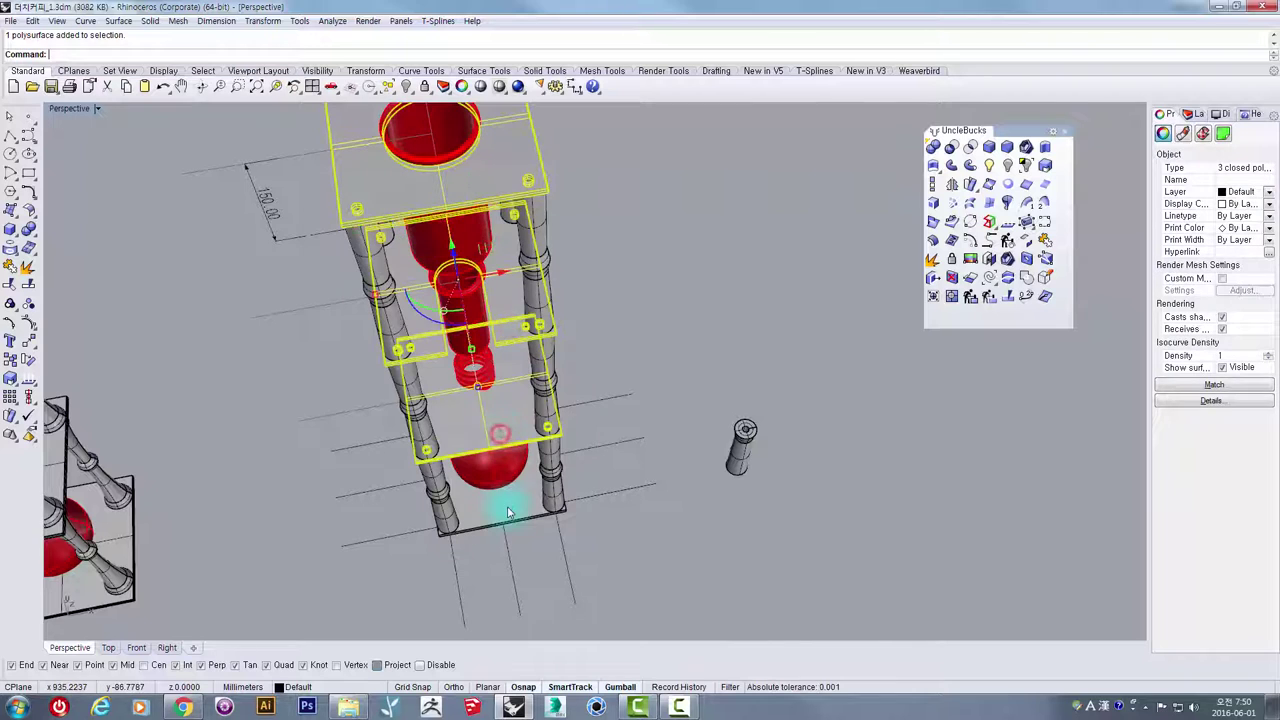
left_click(508, 508, "shift")
scroll(530, 462, "down", 4)
right_click_drag(537, 437, 512, 368)
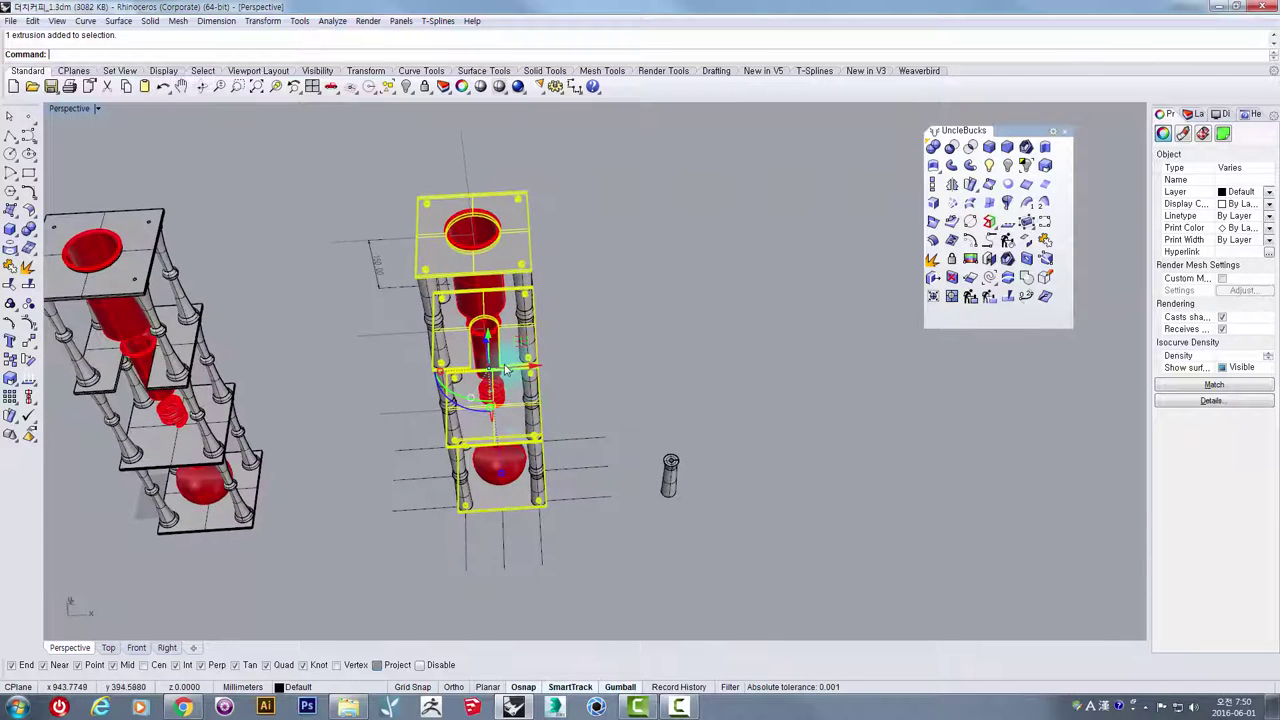
left_click_drag(505, 374, 940, 443, "alt")
right_click_drag(1041, 441, 763, 474)
left_click(788, 451)
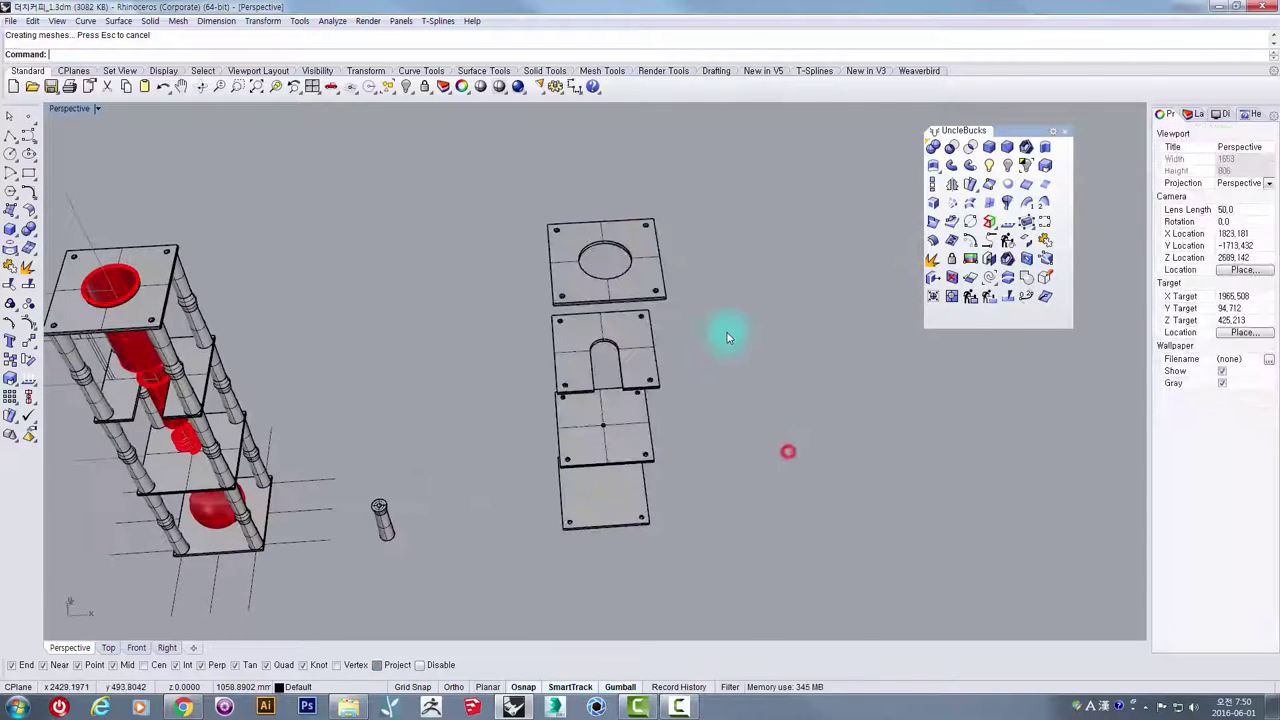
- Duplicate the top face borders of the four copied plates and move the resulting curves beside the plates
right_click_drag(773, 381, 674, 303)
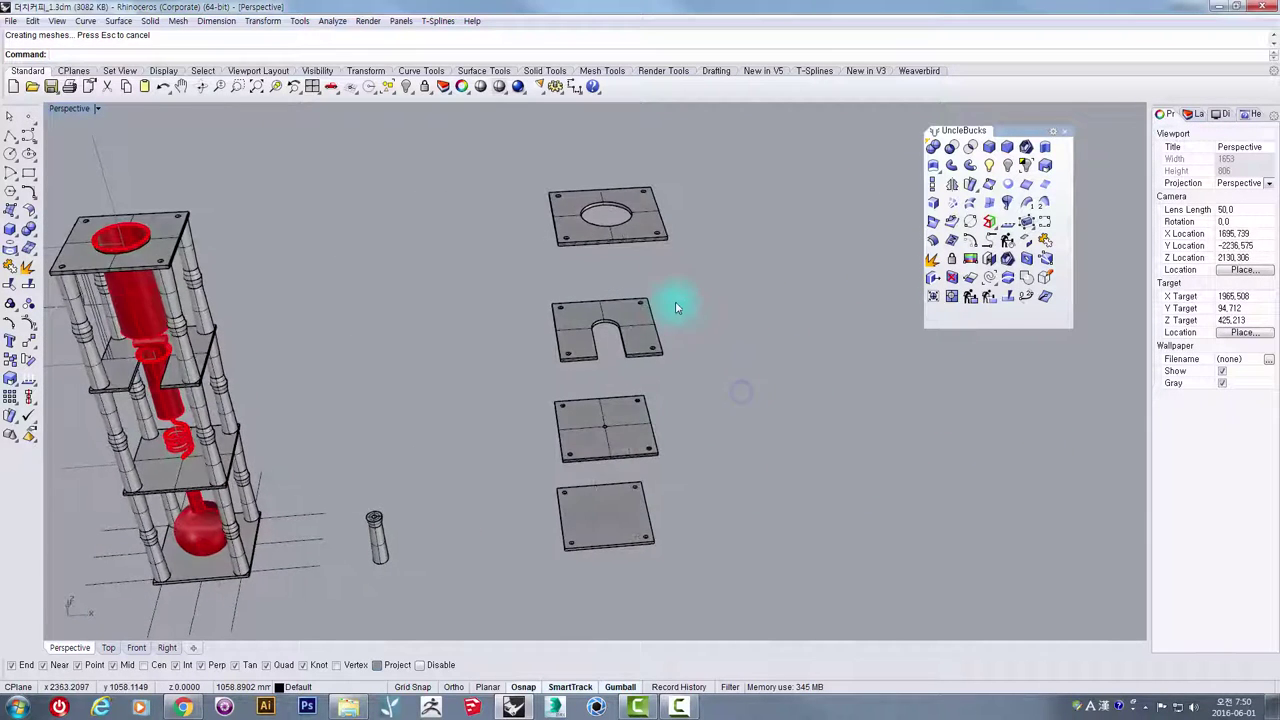
scroll(674, 303, "up", 3)
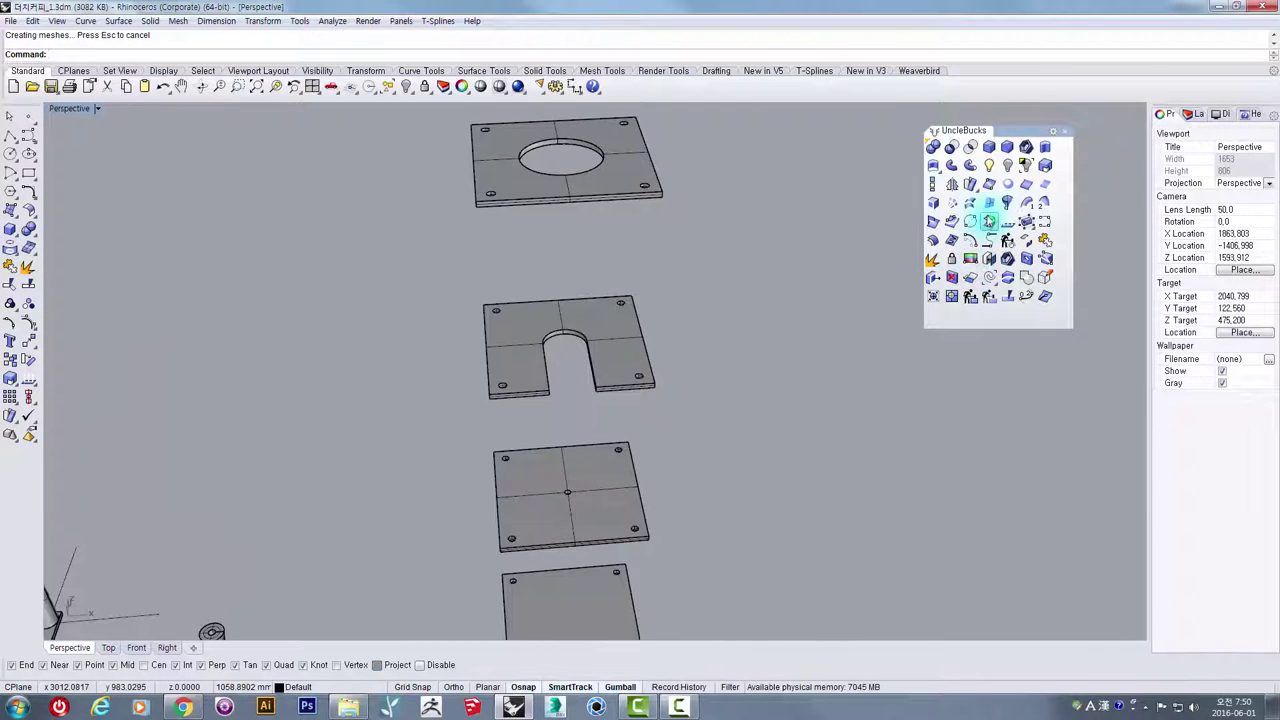
scroll(577, 168, "up", 4)
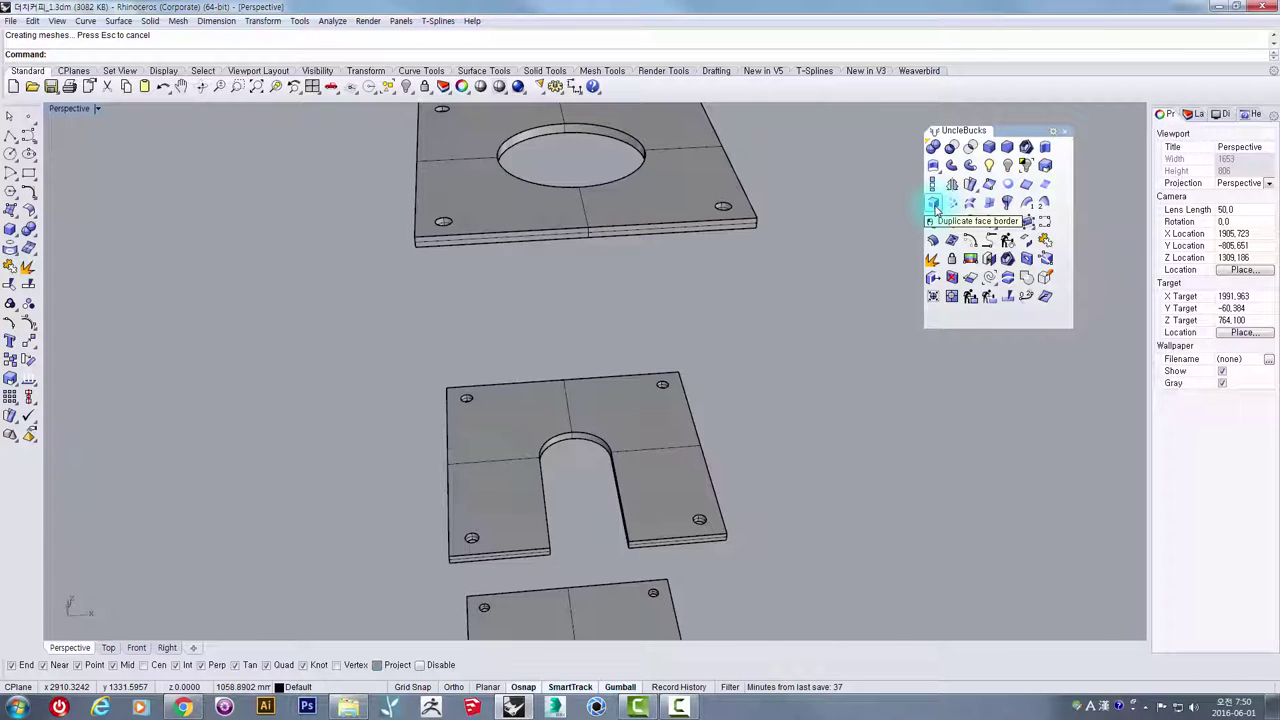
left_click(933, 205)
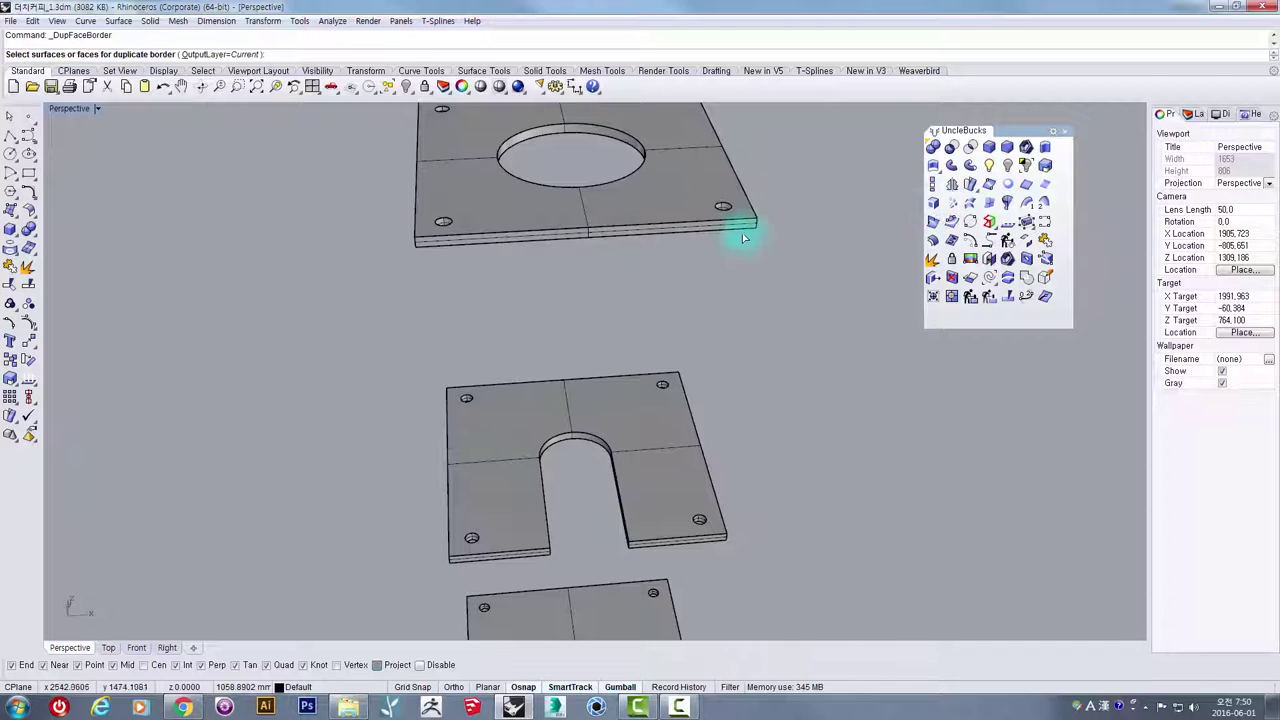
left_click(688, 178)
left_click(648, 415)
scroll(630, 495, "down", 3)
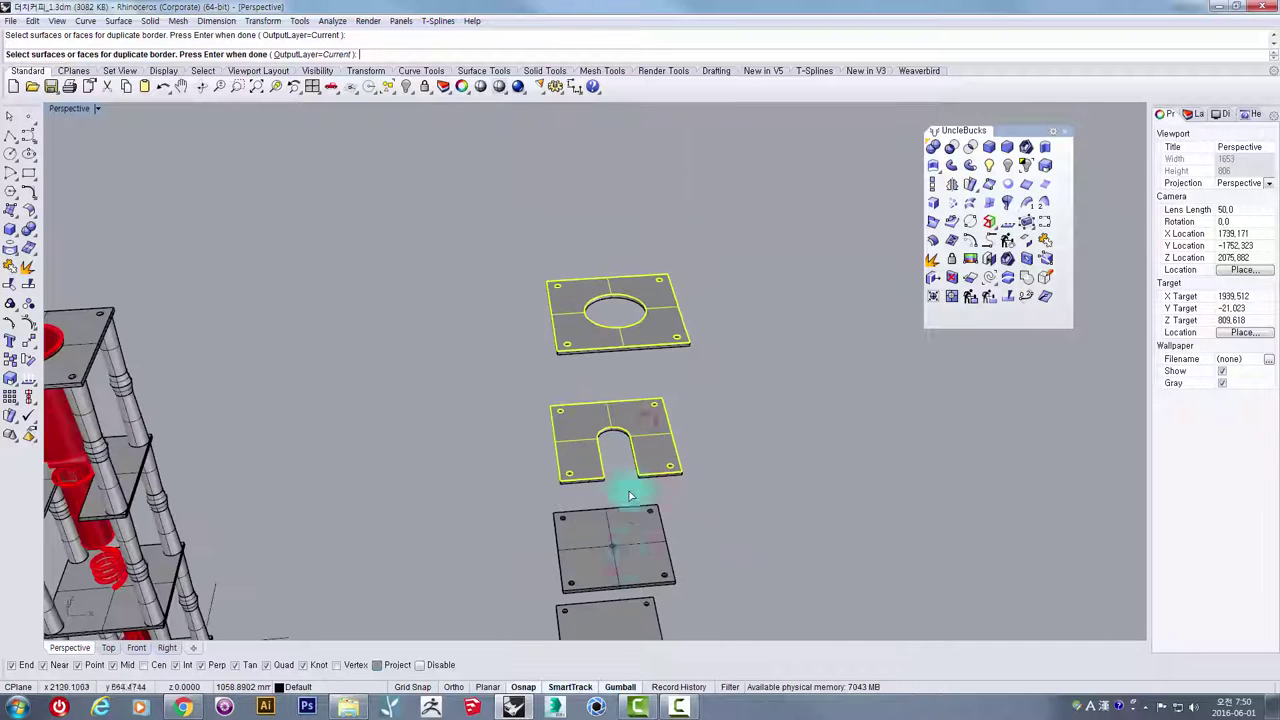
left_click(630, 552)
right_click_drag(643, 565, 639, 450, "shift")
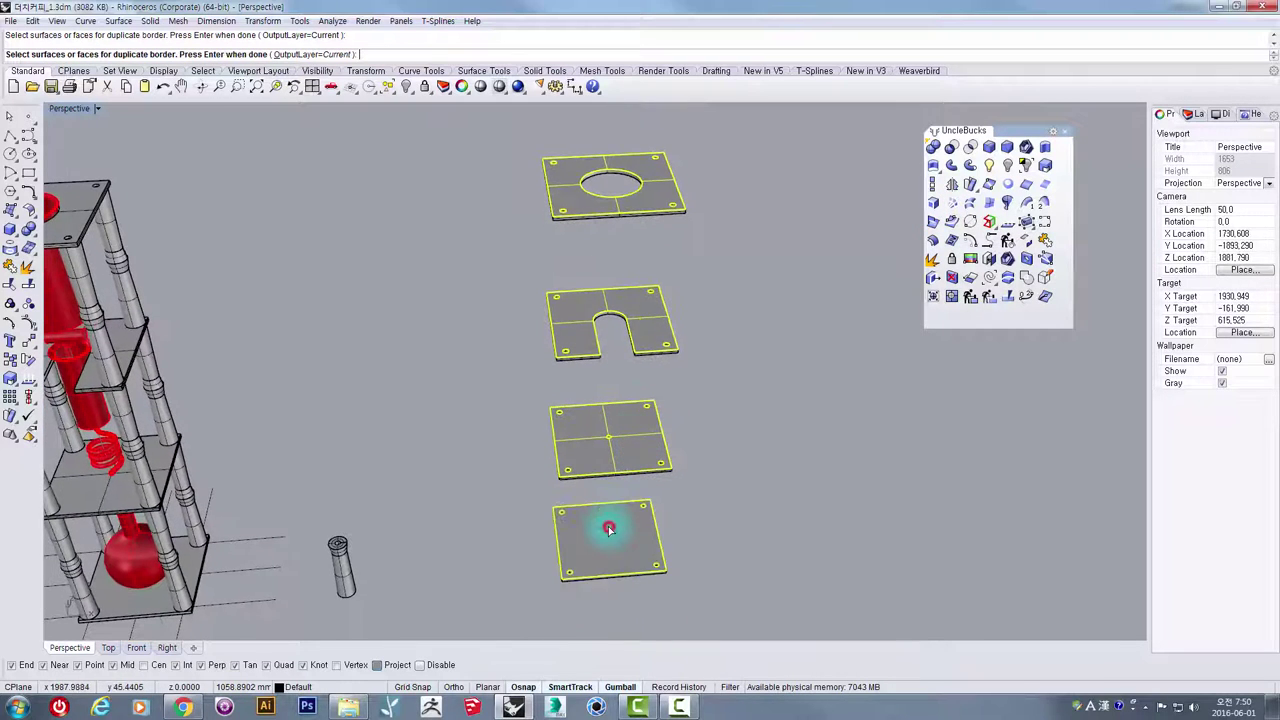
right_click(634, 403)
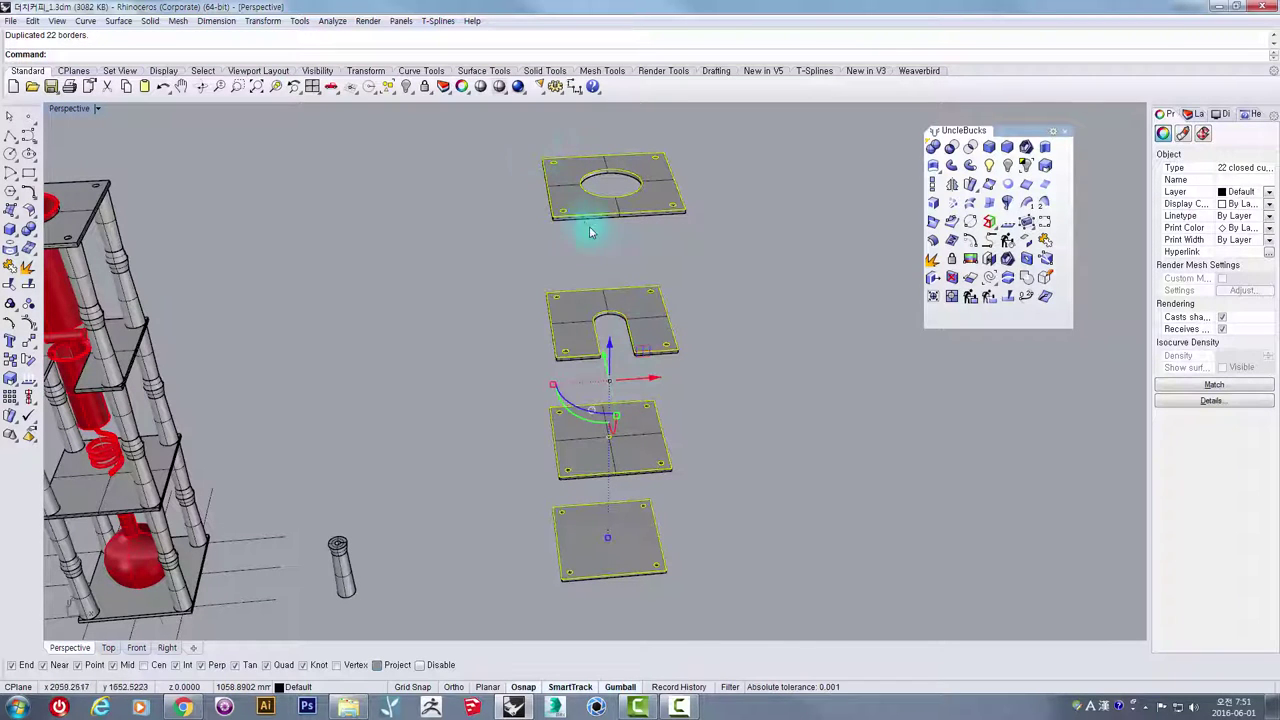
left_click_drag(689, 384, 837, 383)
right_click_drag(826, 389, 646, 445, "shift")
- Review the extracted plate outlines by selecting one plate's set of curves at a time from different angles
left_click_drag(569, 166, 774, 287)
left_click_drag(569, 297, 736, 408)
left_click_drag(569, 420, 737, 516)
right_click_drag(737, 518, 715, 449, "shift")
mouse_move(714, 449)
right_mouse_down()
mouse_move(726, 414)
mouse_move(718, 436)
right_mouse_up()
scroll(390, 478, "down", 5)
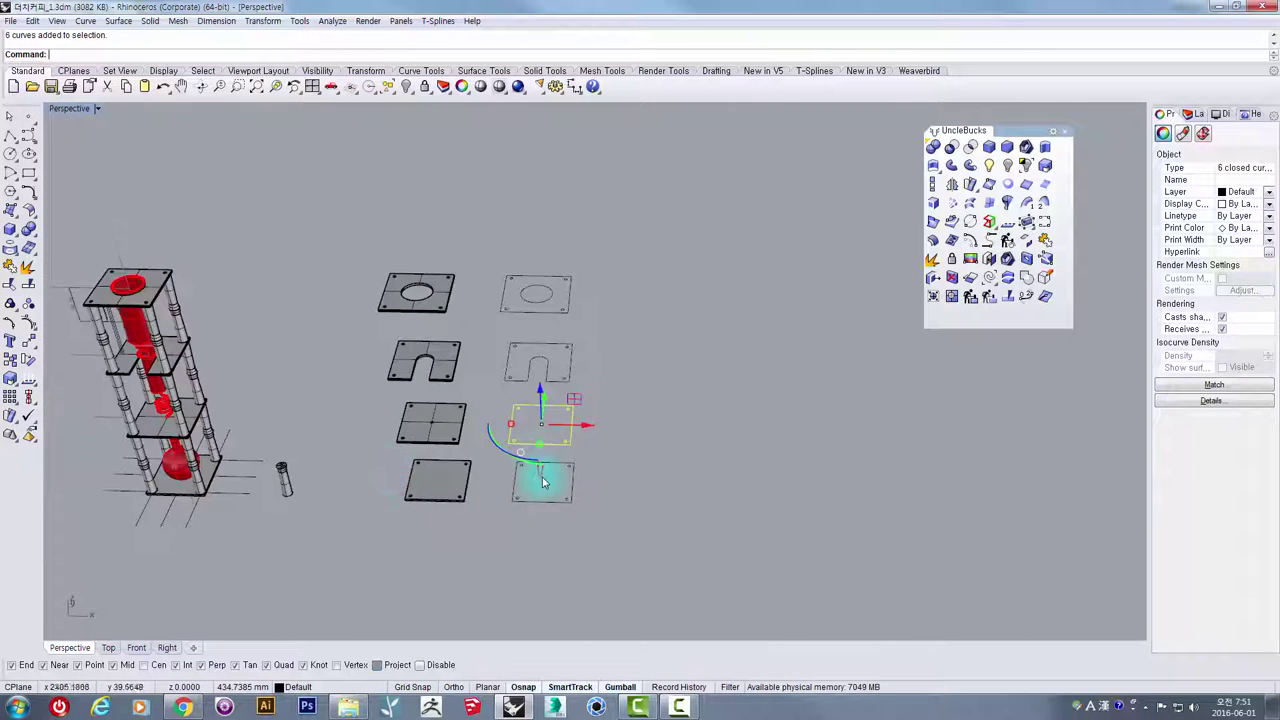
scroll(543, 483, "up", 3)
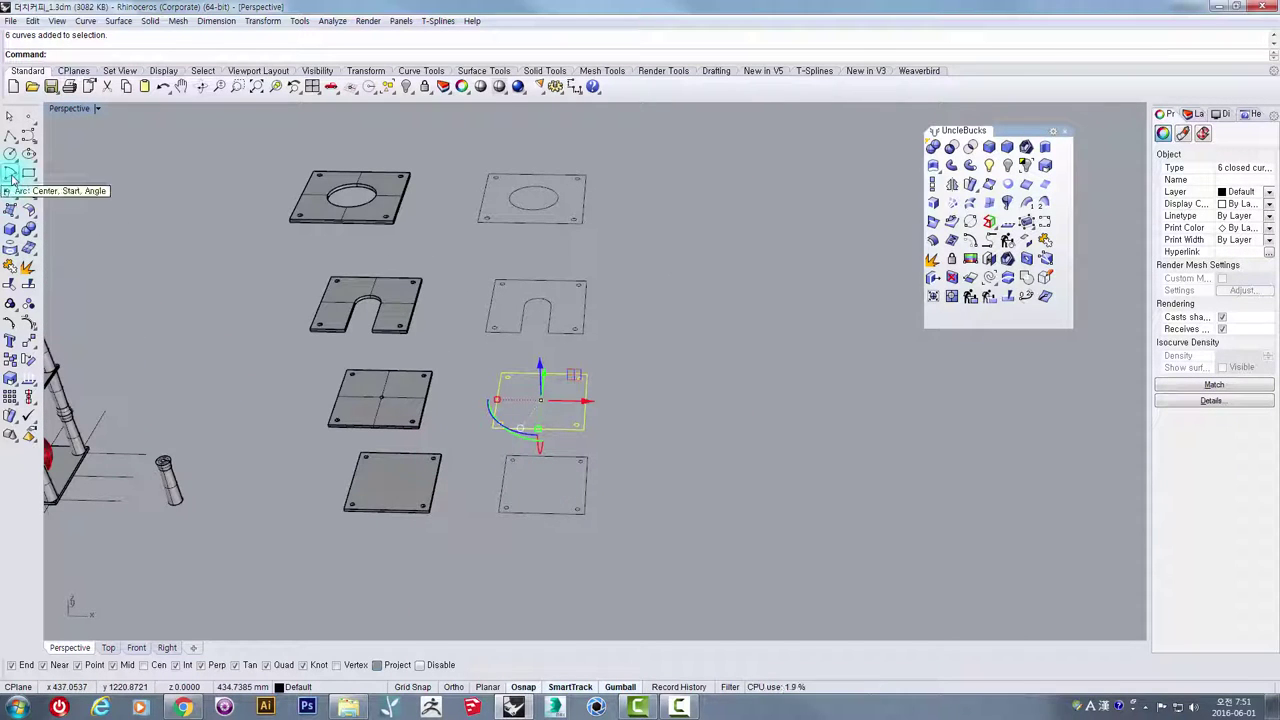
right_click_drag(586, 500, 638, 434)
left_click_drag(633, 433, 503, 164)
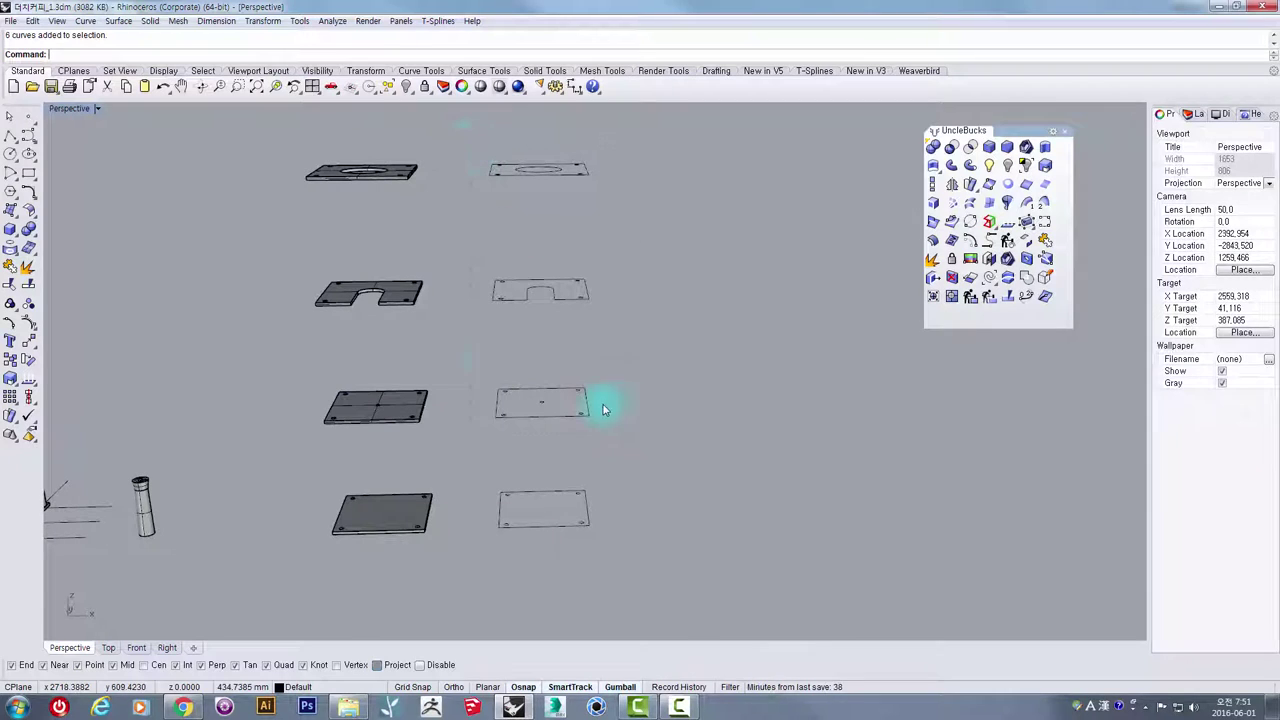
left_click_drag(488, 364, 490, 372)
scroll(497, 412, "up", 4)
right_click_drag(511, 446, 557, 425)
- Draw a straight polyline across the empty space in front of the plate outlines as an alignment guide
left_click(10, 137)
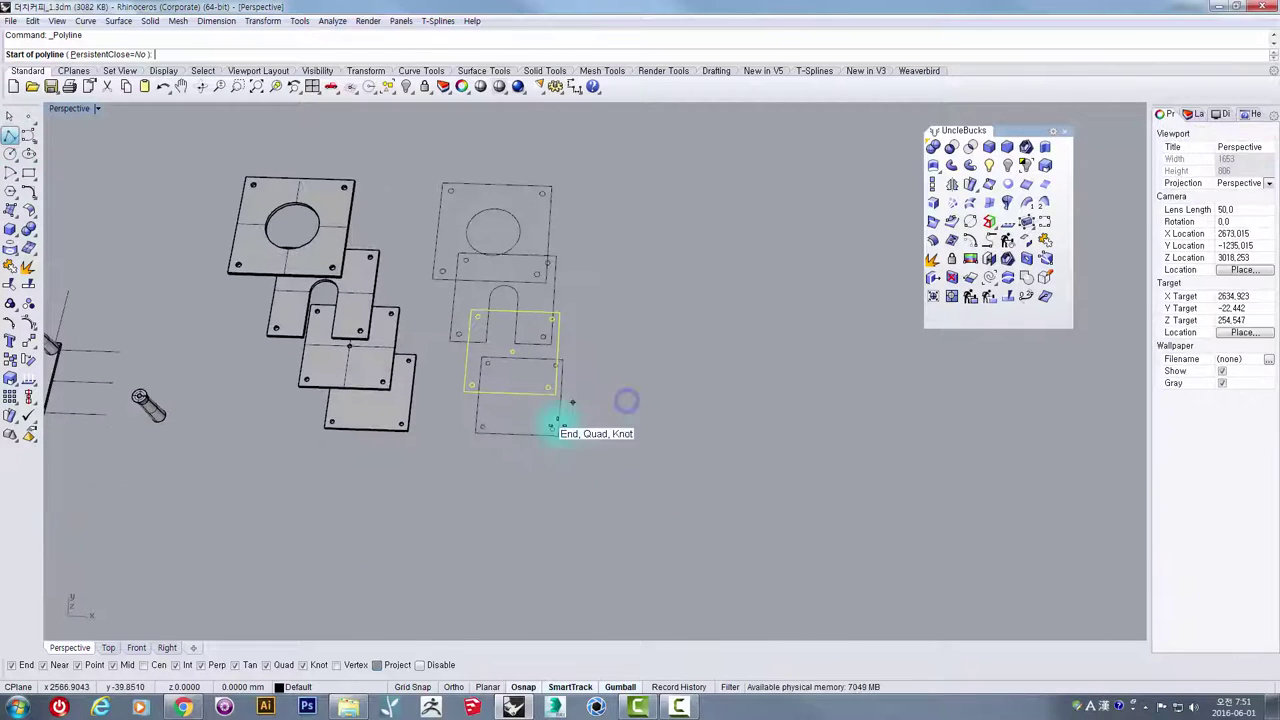
left_click(460, 473)
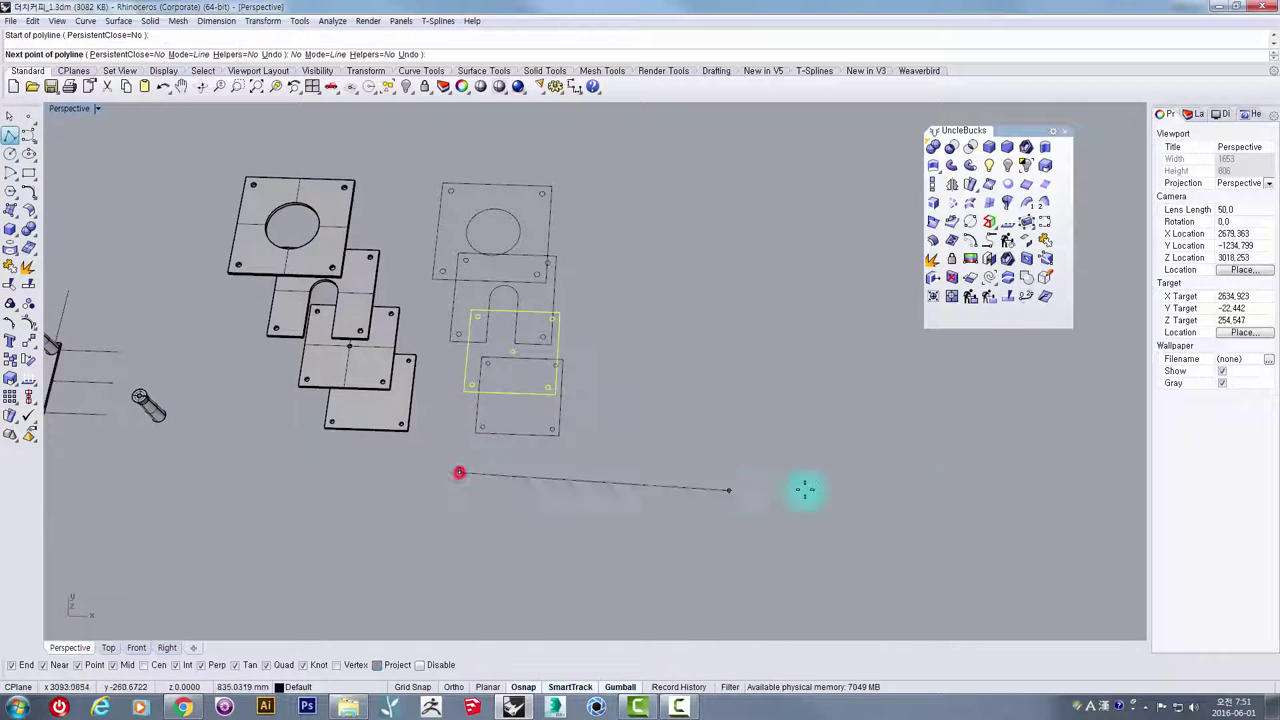
left_click(928, 485)
right_click(770, 540)
- Move the outline with the small centre hole down onto the middle of the guide line
right_click_drag(727, 460, 595, 385)
left_click_drag(586, 379, 449, 302)
scroll(469, 370, "up", 4)
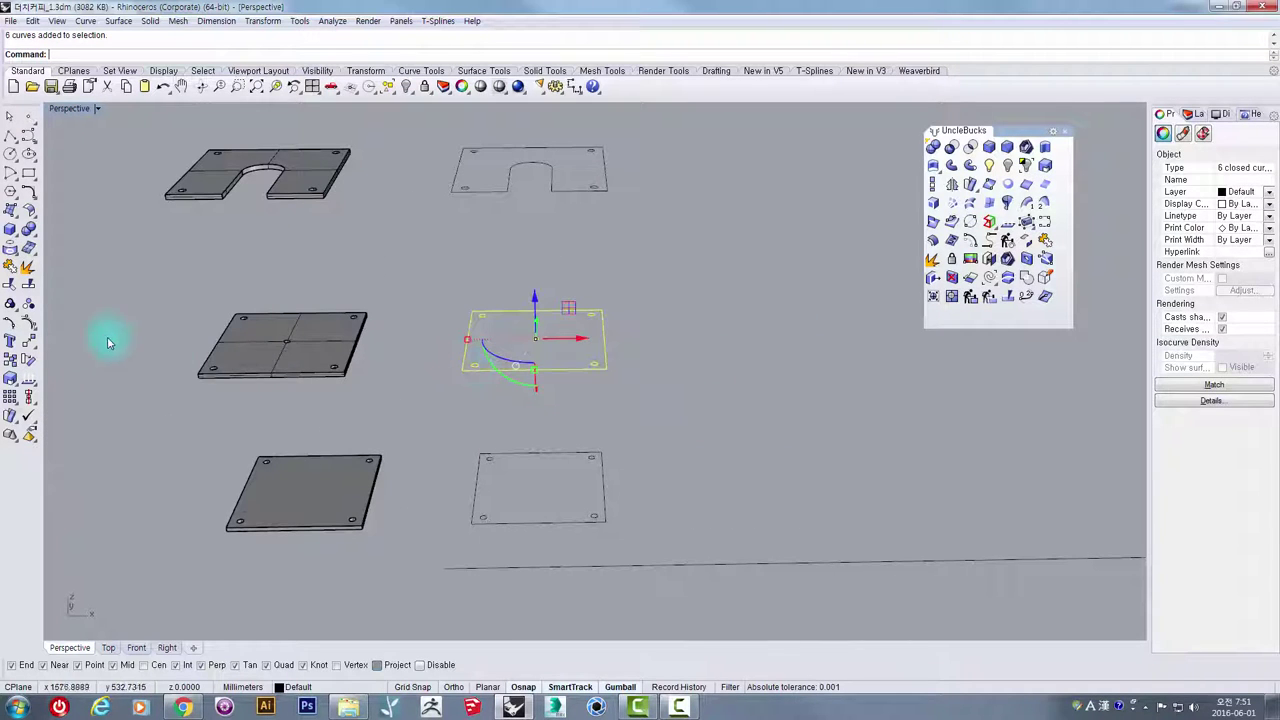
left_click(25, 342)
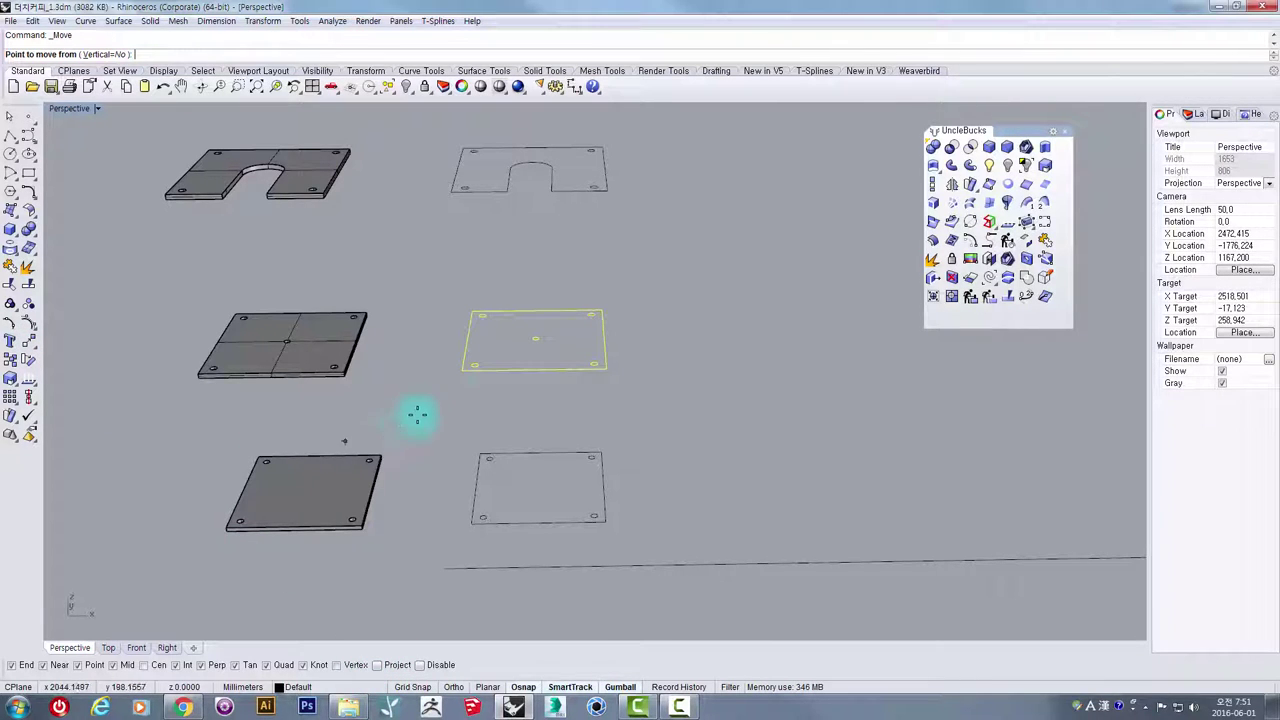
left_click(503, 368)
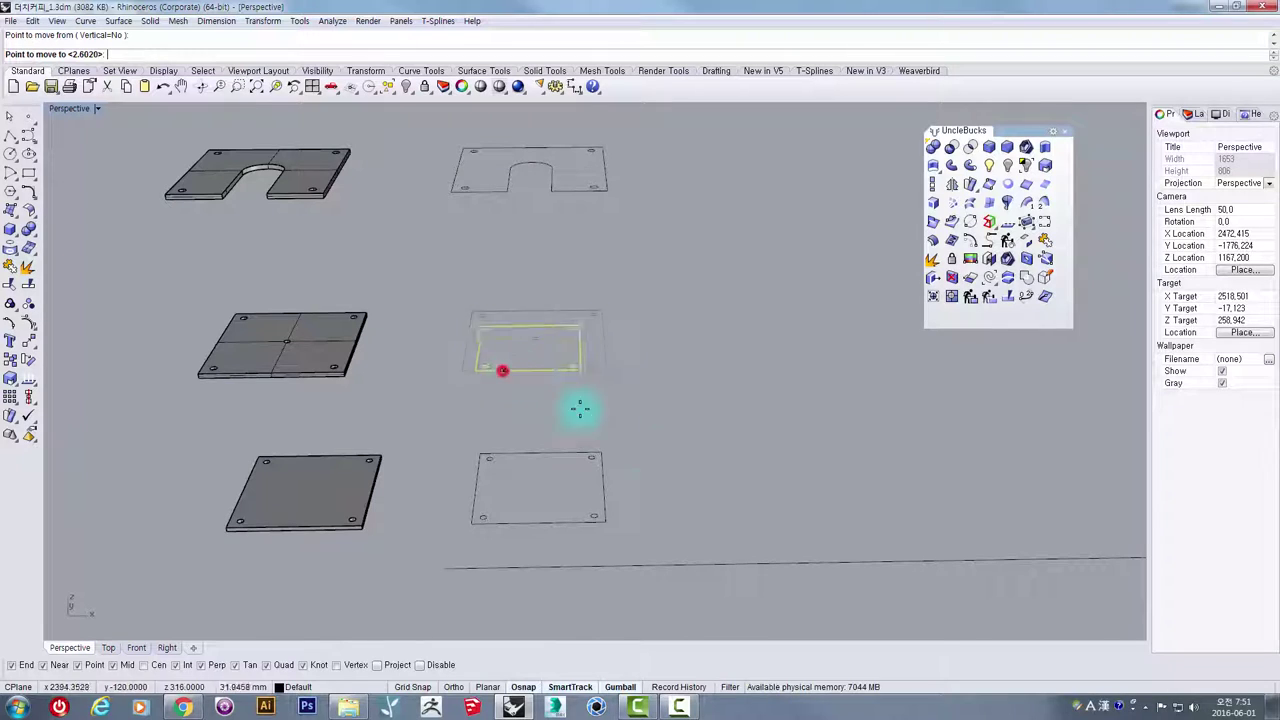
left_click(726, 562)
- Move the plain base plate outline straight forward onto the guide line, beside the outline with the small centre hole
left_click_drag(422, 408, 622, 485)
left_click_drag(631, 547, 631, 547)
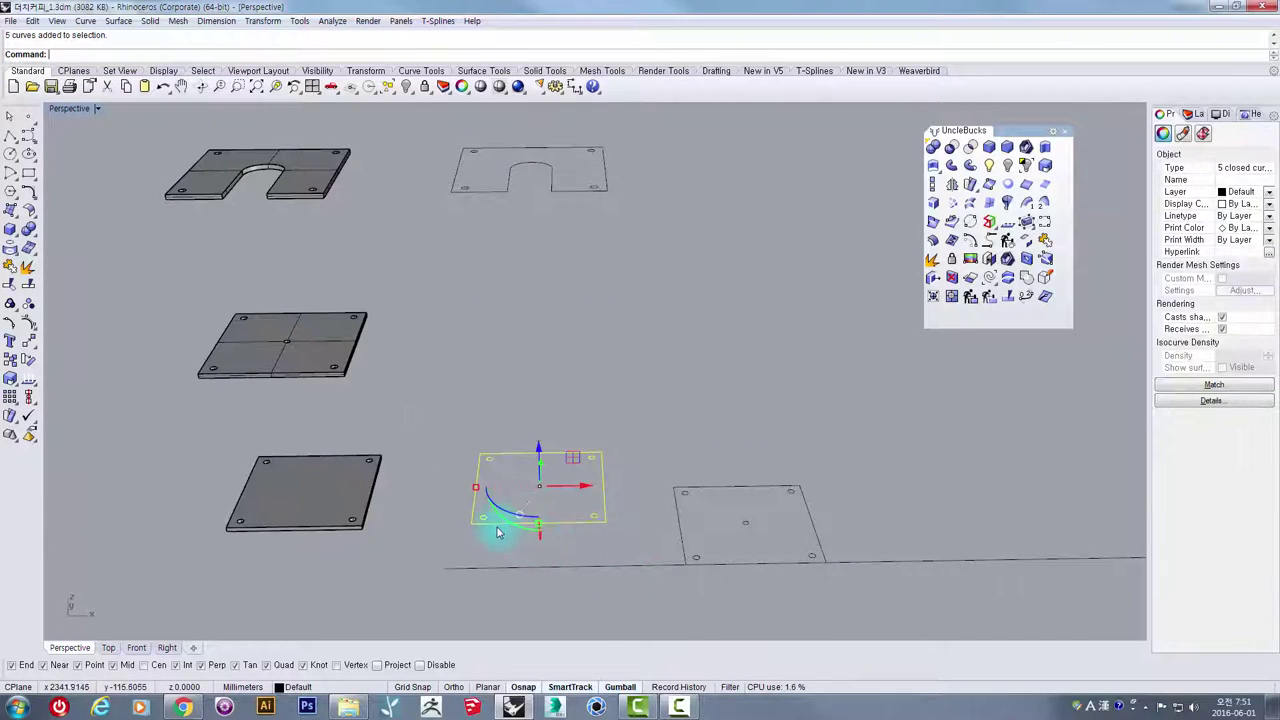
key("space")
left_click(509, 527)
left_click(514, 567)
left_click(623, 371)
- Move the notched plate's outline down onto the guide line, beyond the outline with the small centre hole
left_click_drag(672, 310, 437, 137)
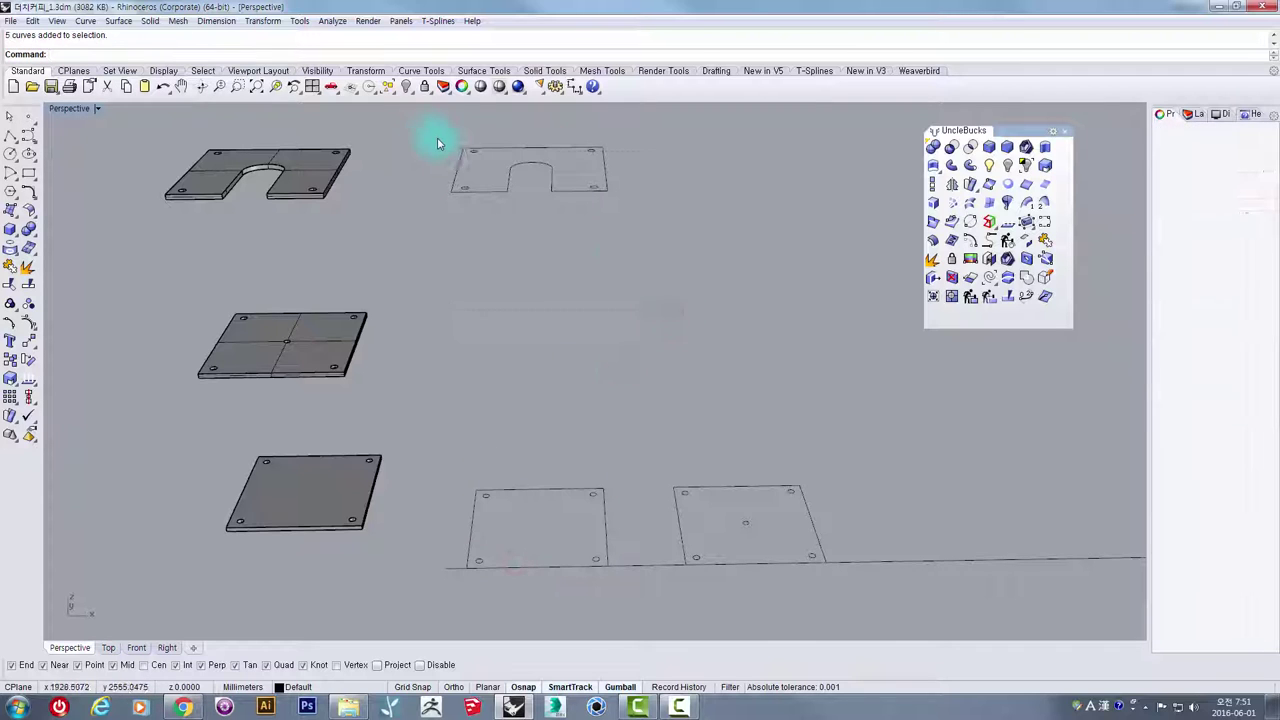
left_click(29, 341)
left_click(492, 190)
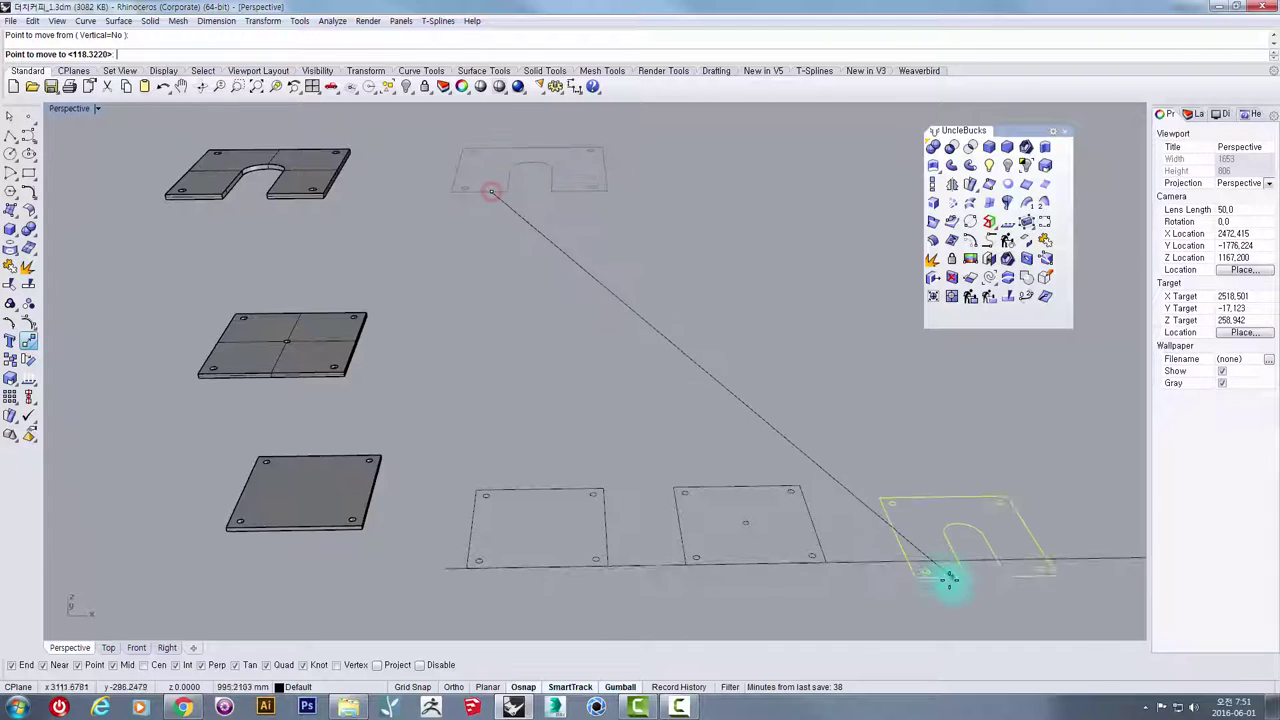
left_click(924, 561)
- Move the top plate's outline with the large circle onto the guide line and shift it clear of the notched outline
scroll(886, 506, "down", 6)
left_click_drag(809, 326, 657, 203)
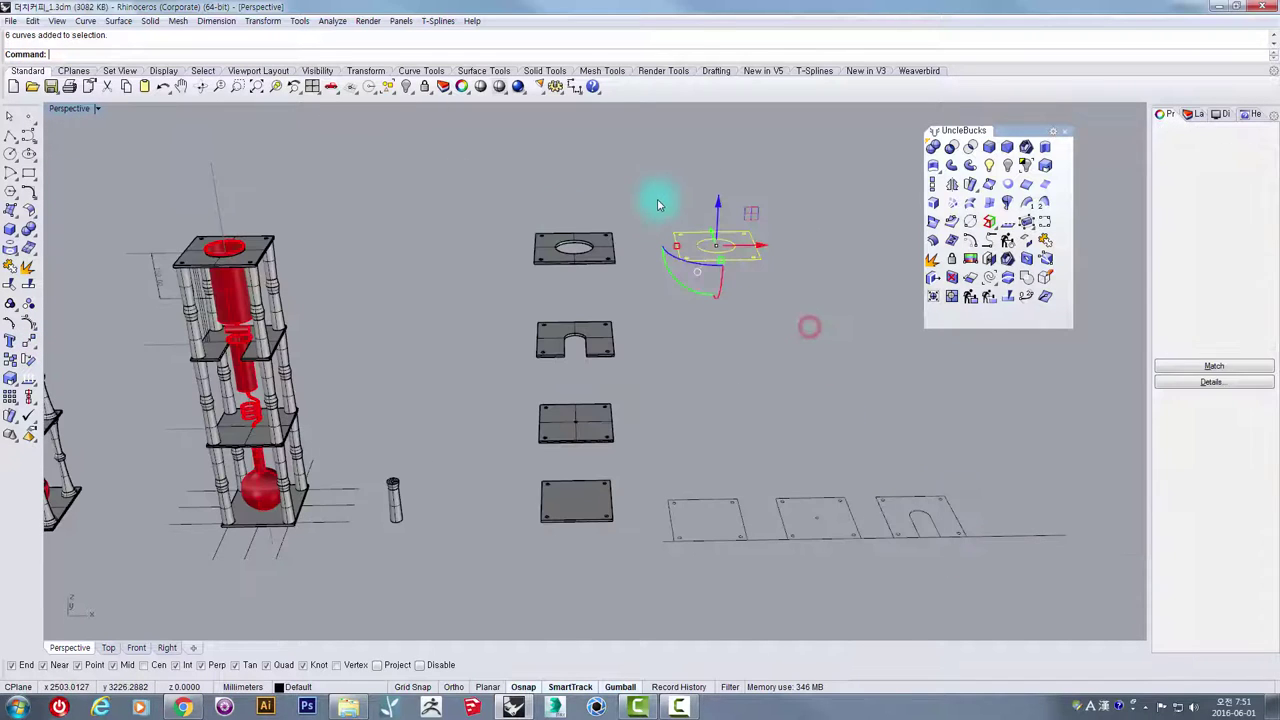
left_click(29, 341)
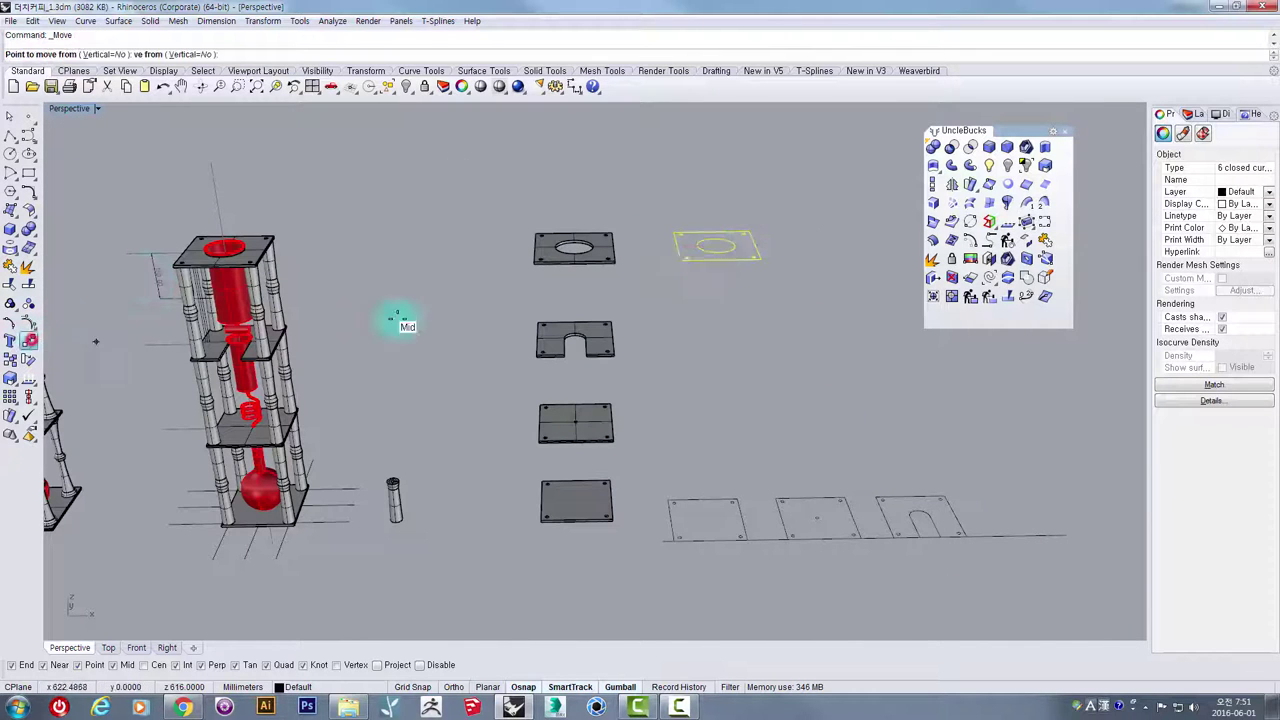
left_click(708, 265)
left_click(998, 534)
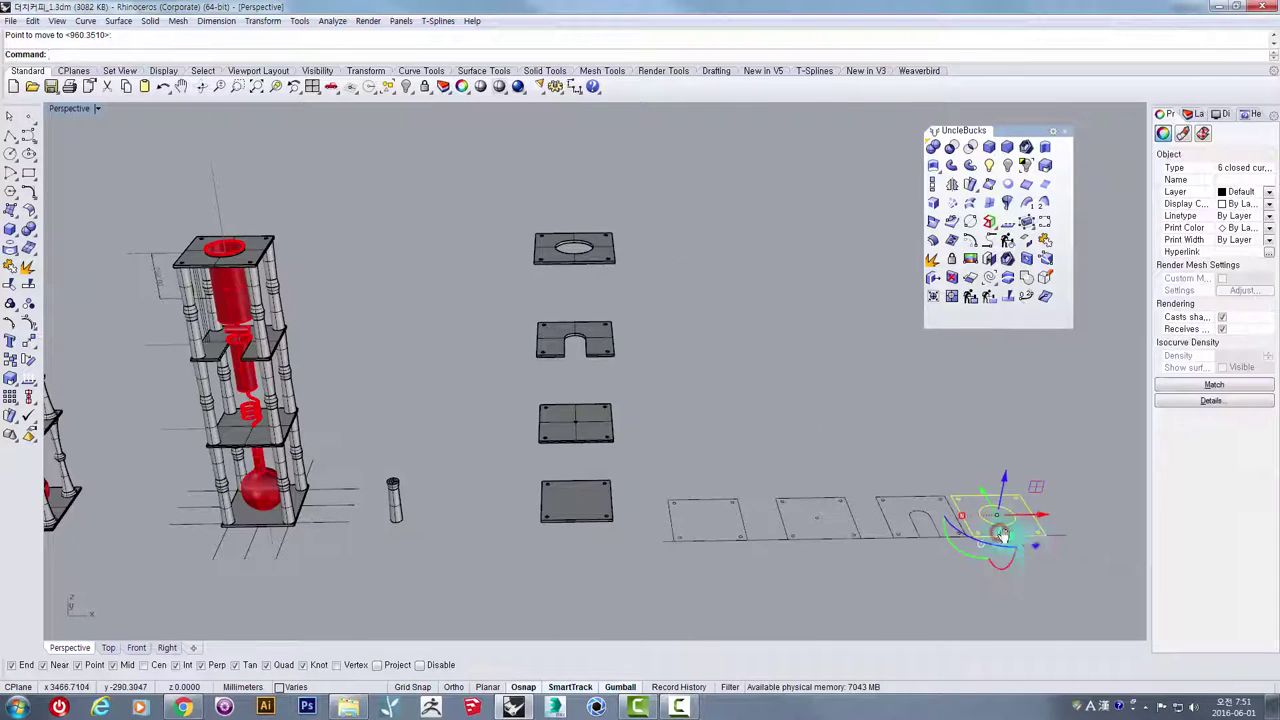
right_click_drag(1035, 546, 810, 501, "shift")
right_click_drag(810, 501, 800, 556)
left_click(563, 506)
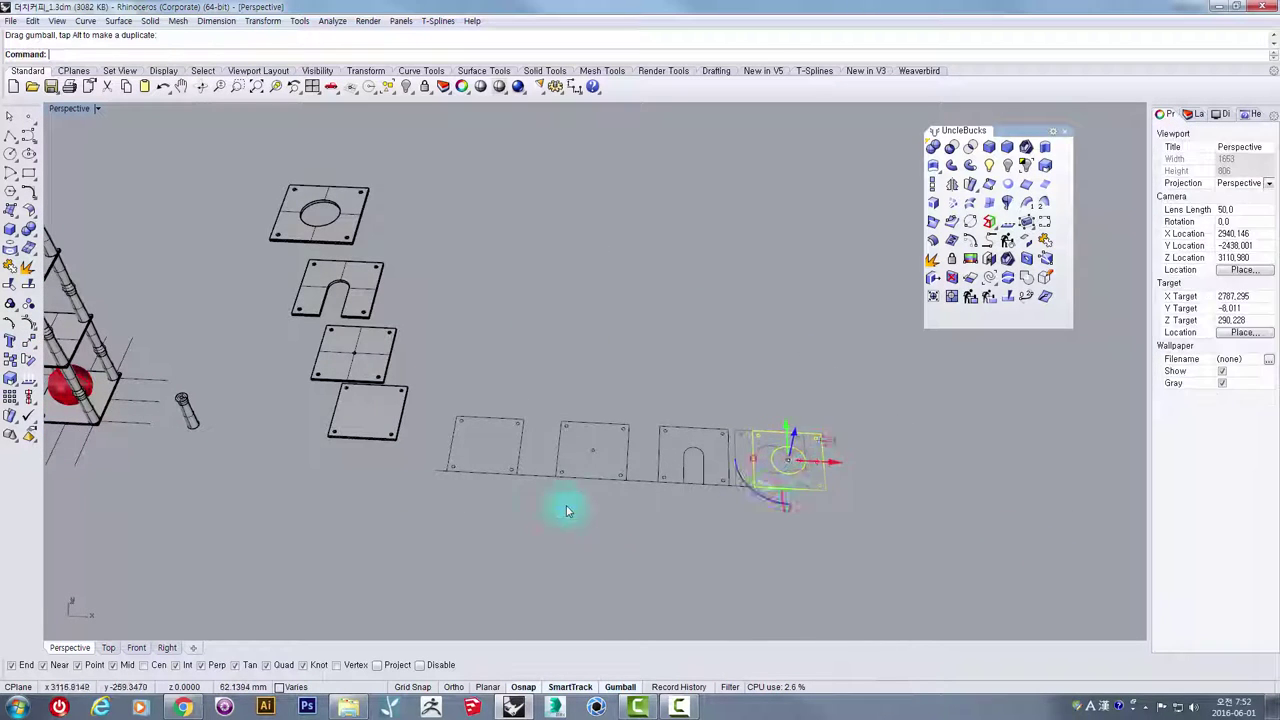
- Delete the guide line running under the row of plate outlines
scroll(529, 449, "up", 3)
left_click(527, 450)
key("Delete")
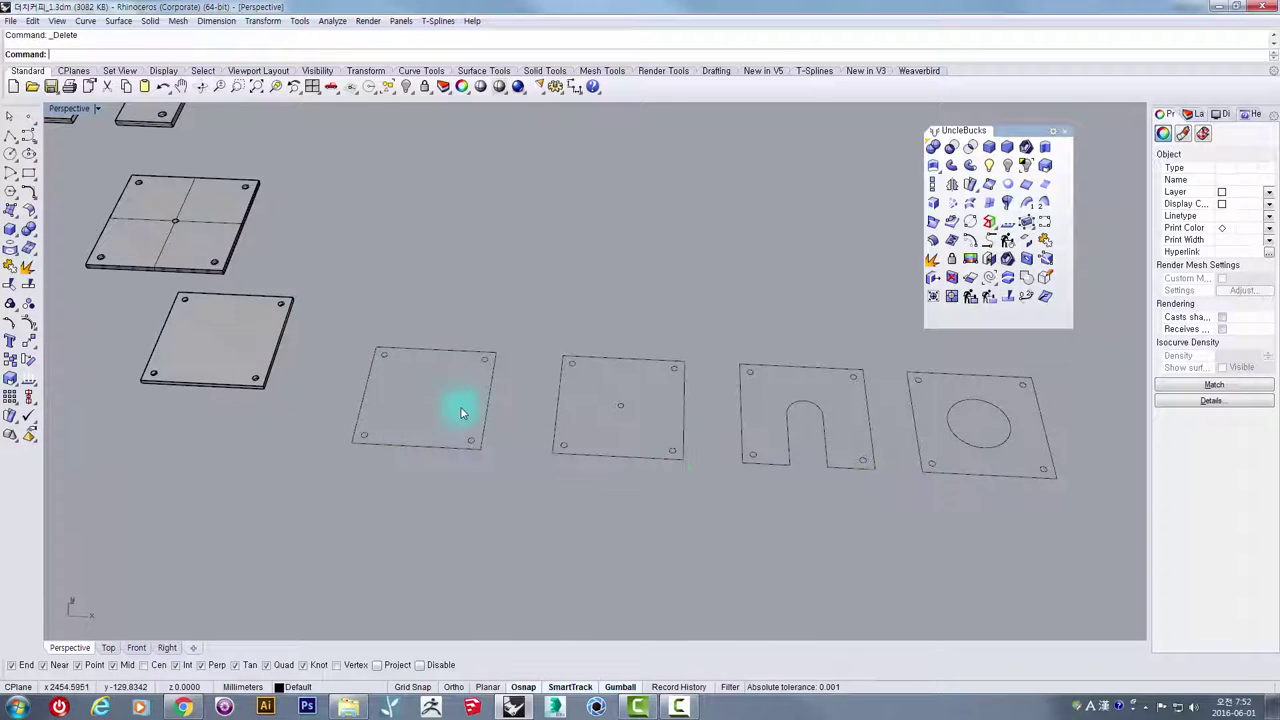
- Select all four plate outlines and move them together into the empty space in front of the stands
scroll(457, 400, "down", 6)
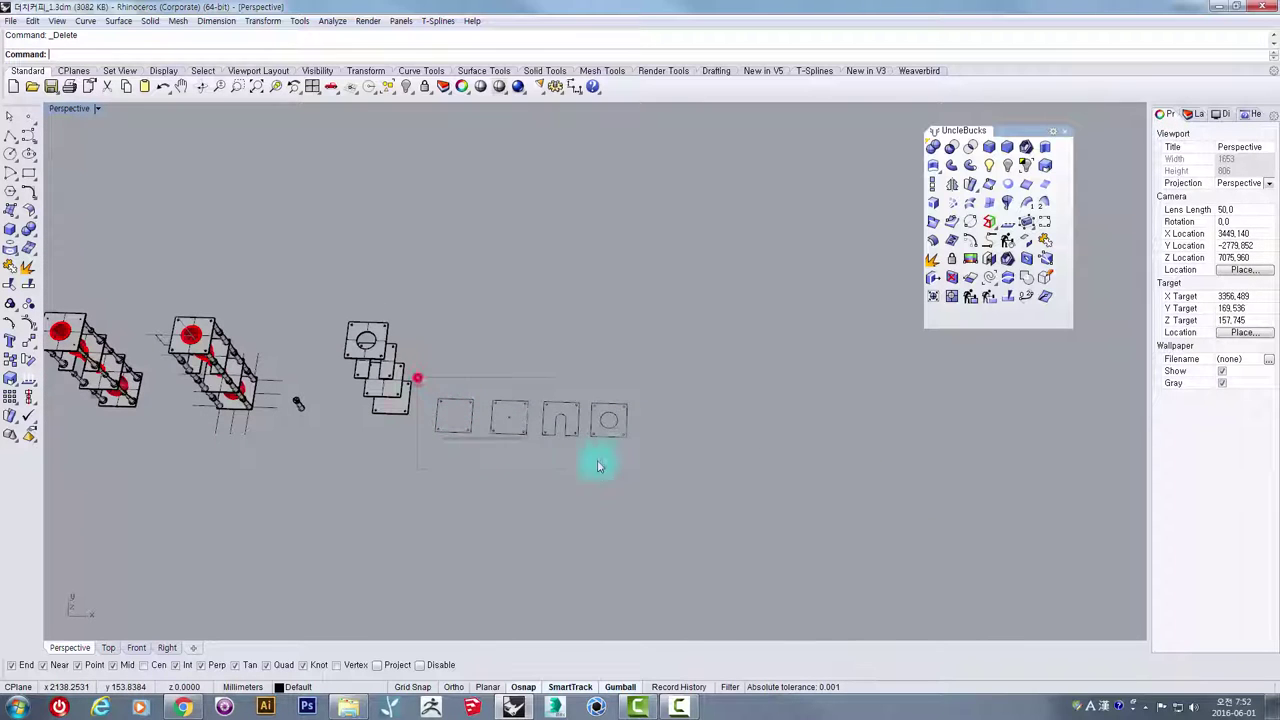
left_click_drag(599, 466, 677, 503)
right_click_drag(551, 480, 712, 478, "shift")
left_click_drag(722, 391, 432, 441)
scroll(408, 495, "down", 2)
right_click_drag(370, 483, 461, 462, "shift")
scroll(499, 509, "up", 4)
scroll(497, 512, "up", 3)
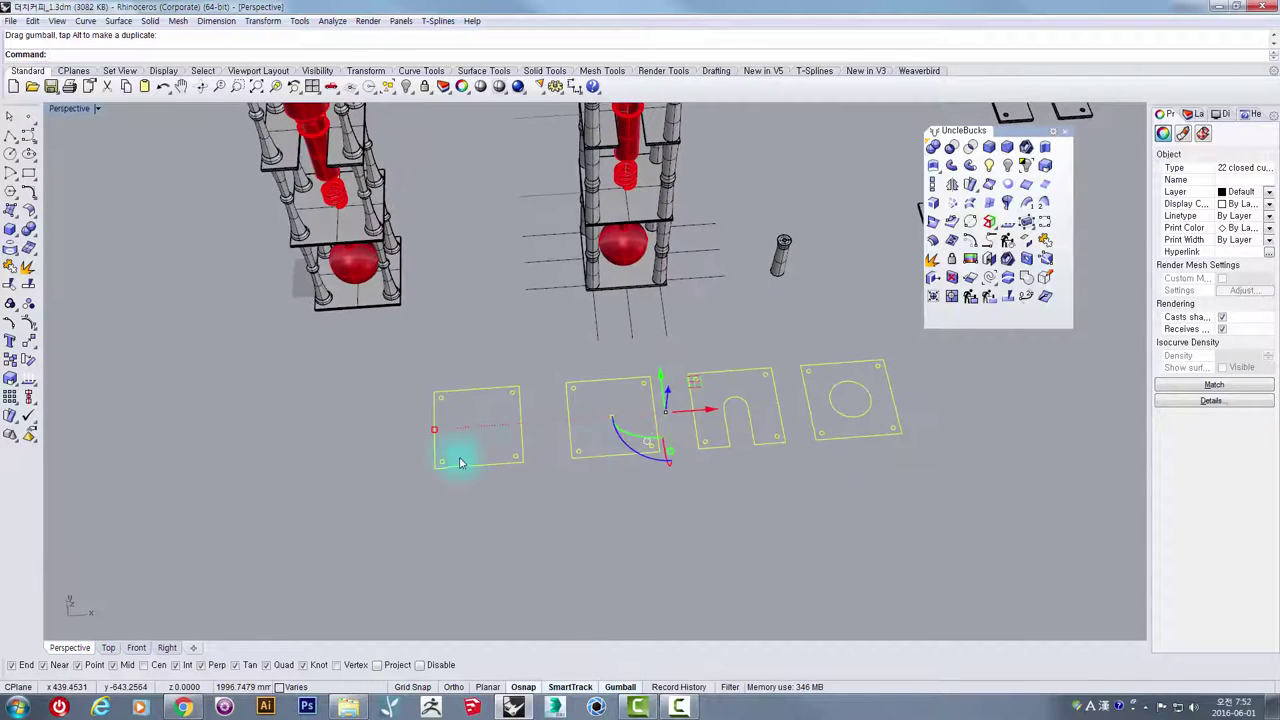
- Inspect the relocated row of plate outlines from different angles and select all four sets together
left_click(524, 510)
right_click_drag(524, 510, 724, 503)
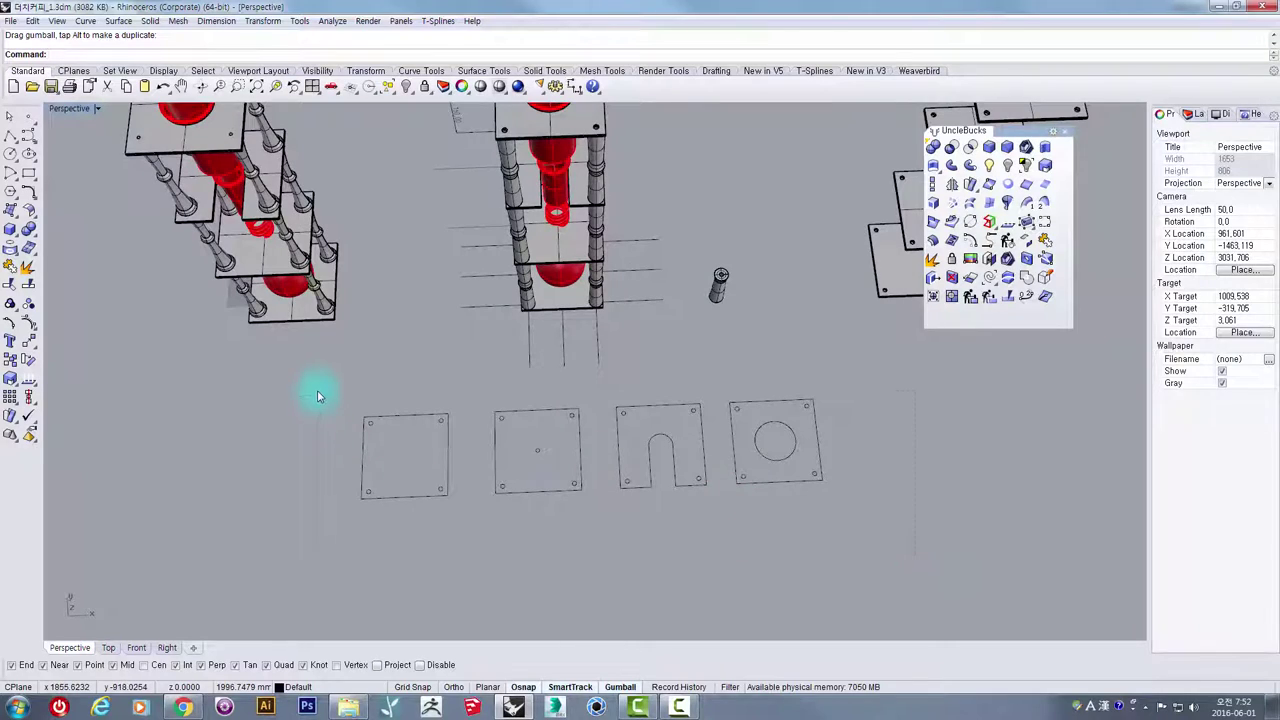
left_click_drag(318, 392, 318, 392)
right_click_drag(546, 449, 471, 417)
right_click_drag(791, 357, 640, 352)
left_click(606, 323)
left_click_drag(220, 309, 938, 531)
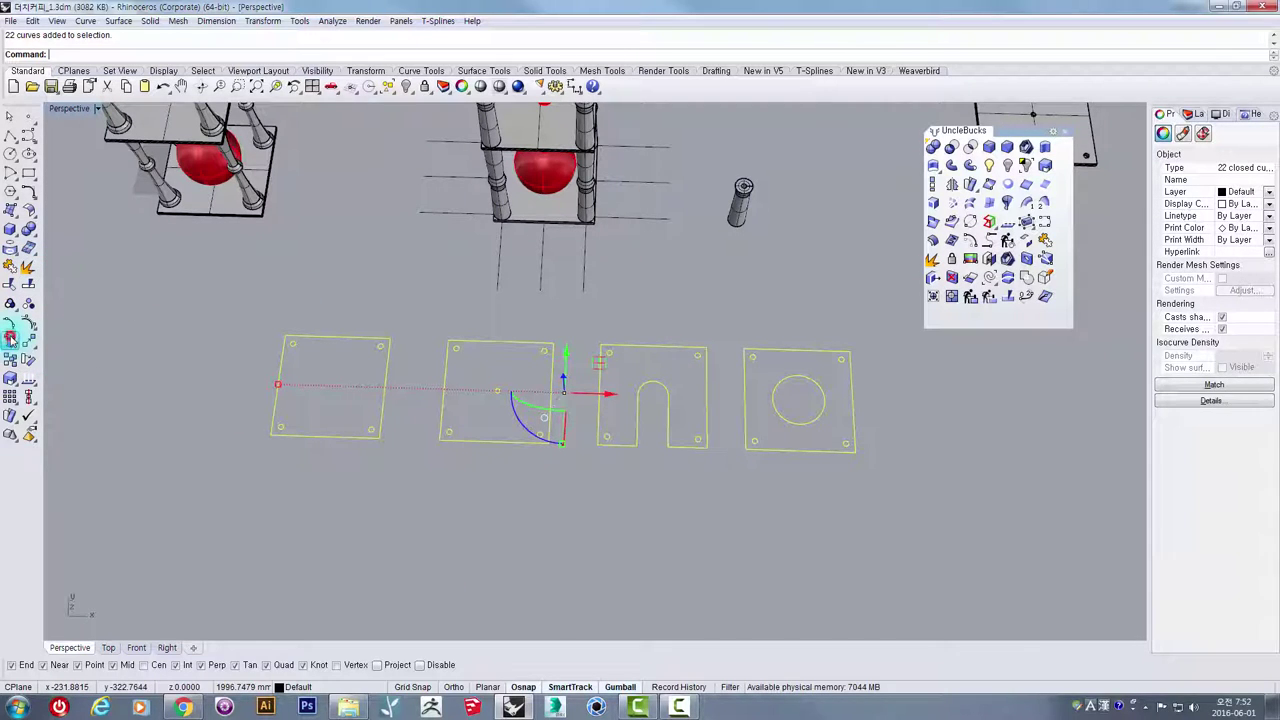
- Create the curve text "아크릴 8T" at 30 mm height and place it below the plain base plate outline
left_click(10, 338)
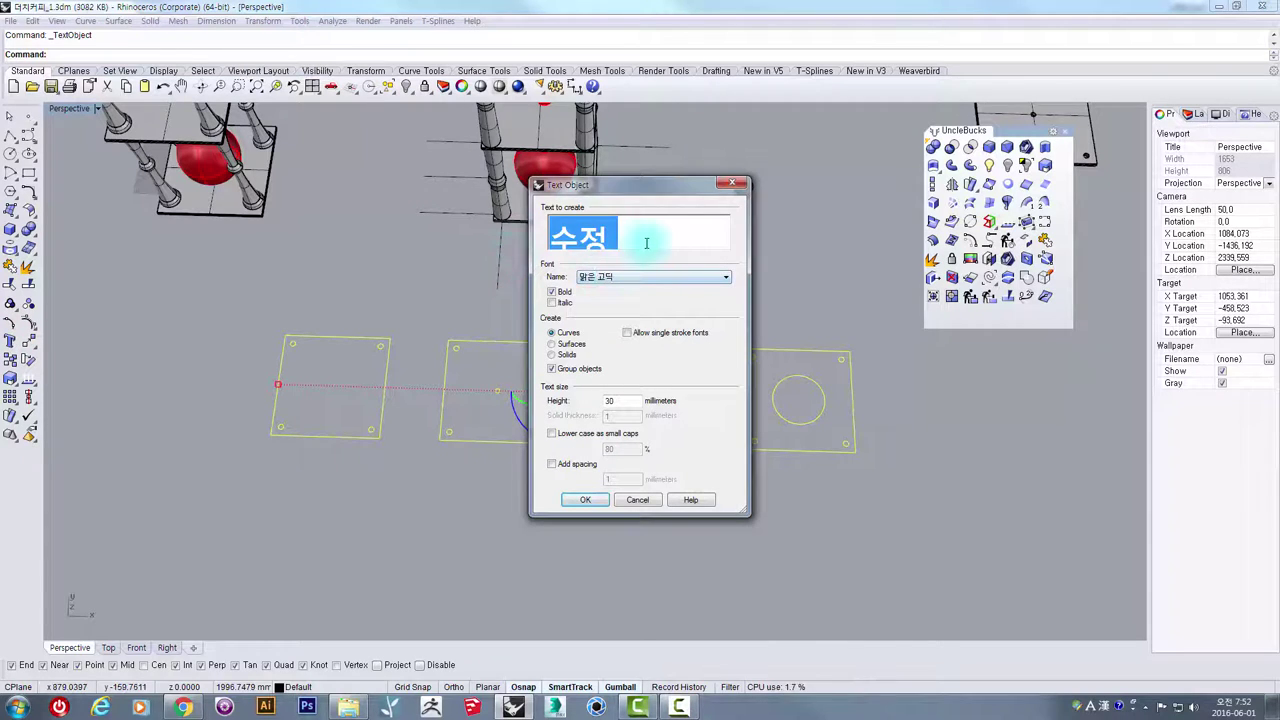
left_click_drag(645, 242, 431, 241)
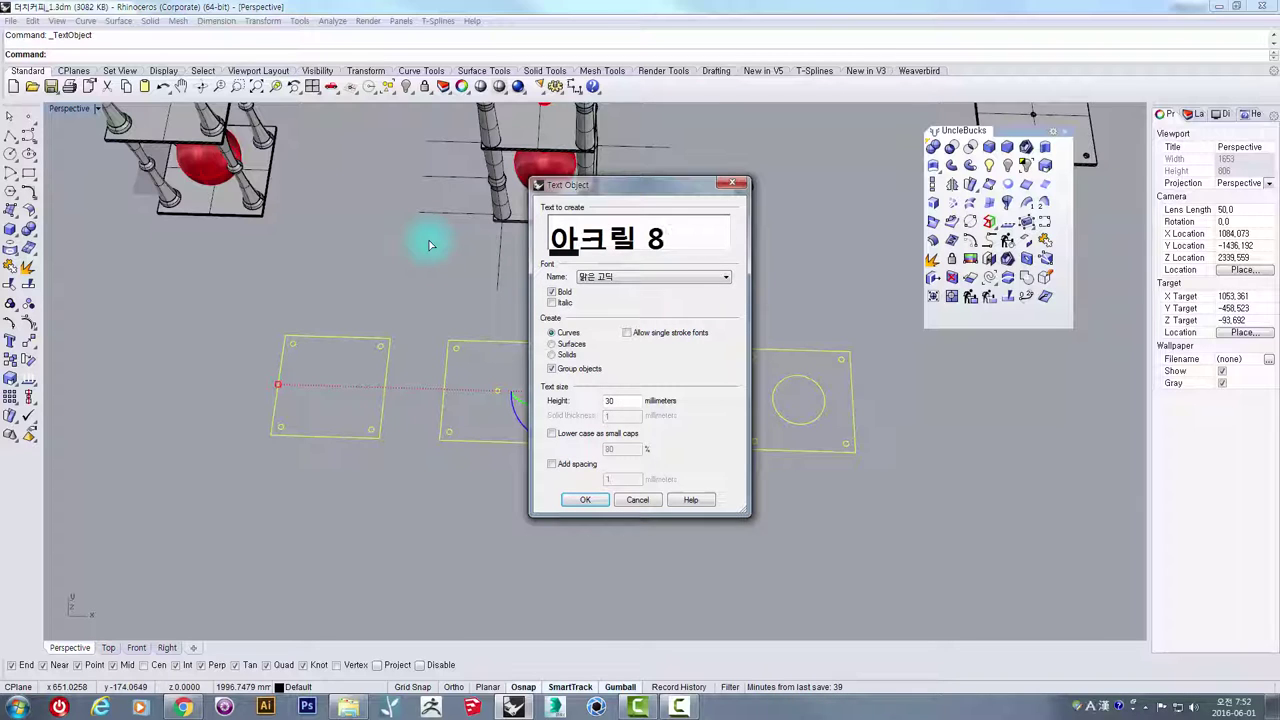
left_click(590, 500)
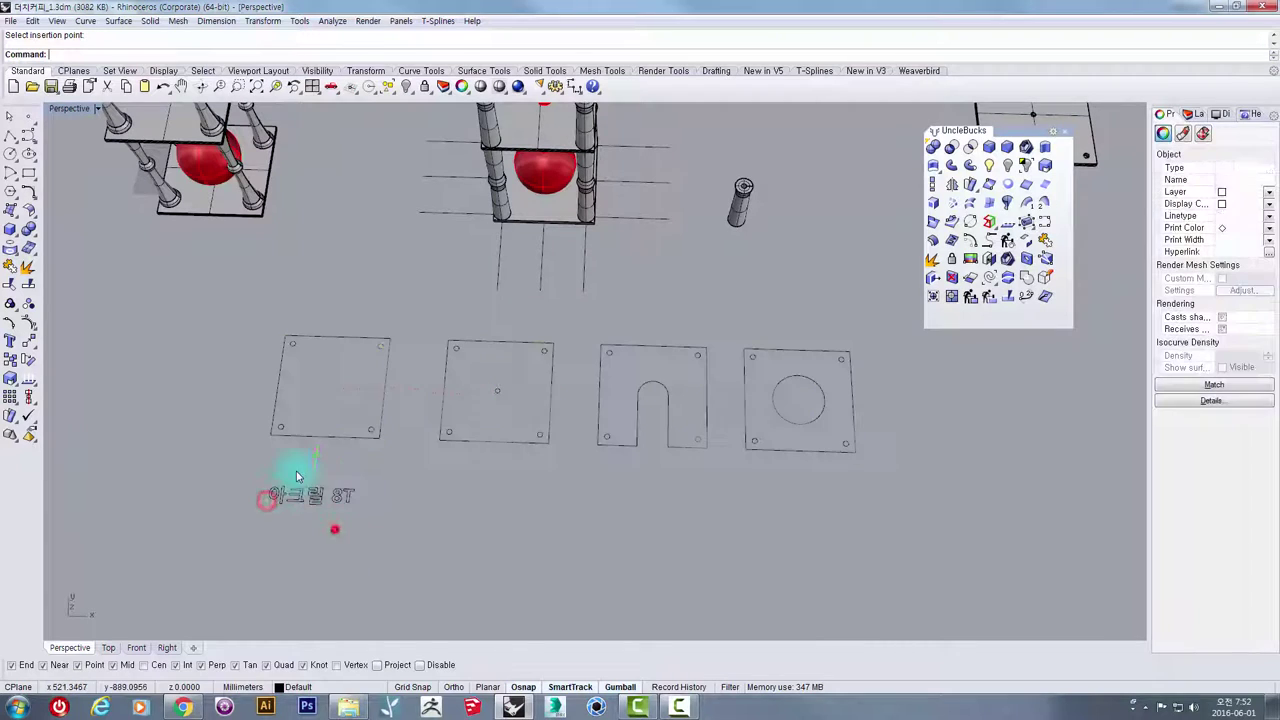
- Duplicate the "아크릴 8T" label three times so one copy sits below each of the other plate outlines
left_click(296, 477)
key("alt")
left_click_drag(336, 505, 845, 533)
key("alt")
key("alt")
right_click_drag(845, 533, 549, 580)
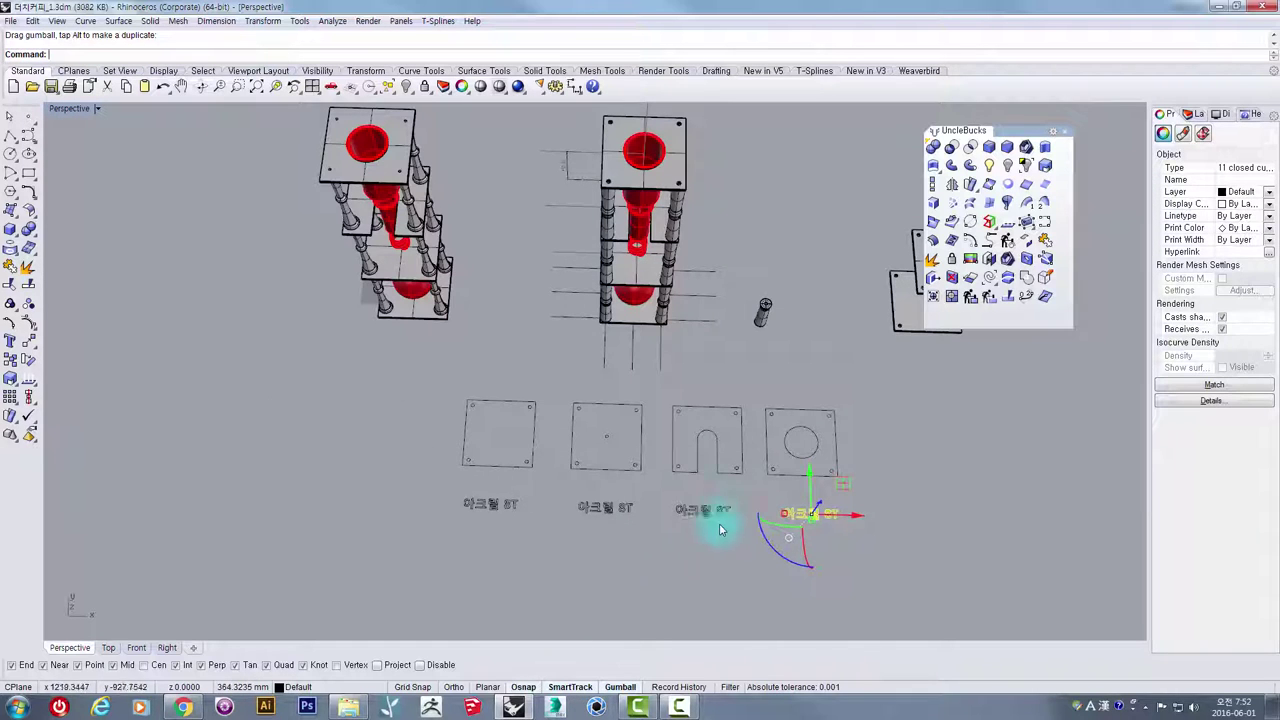
right_click_drag(686, 487, 679, 447)
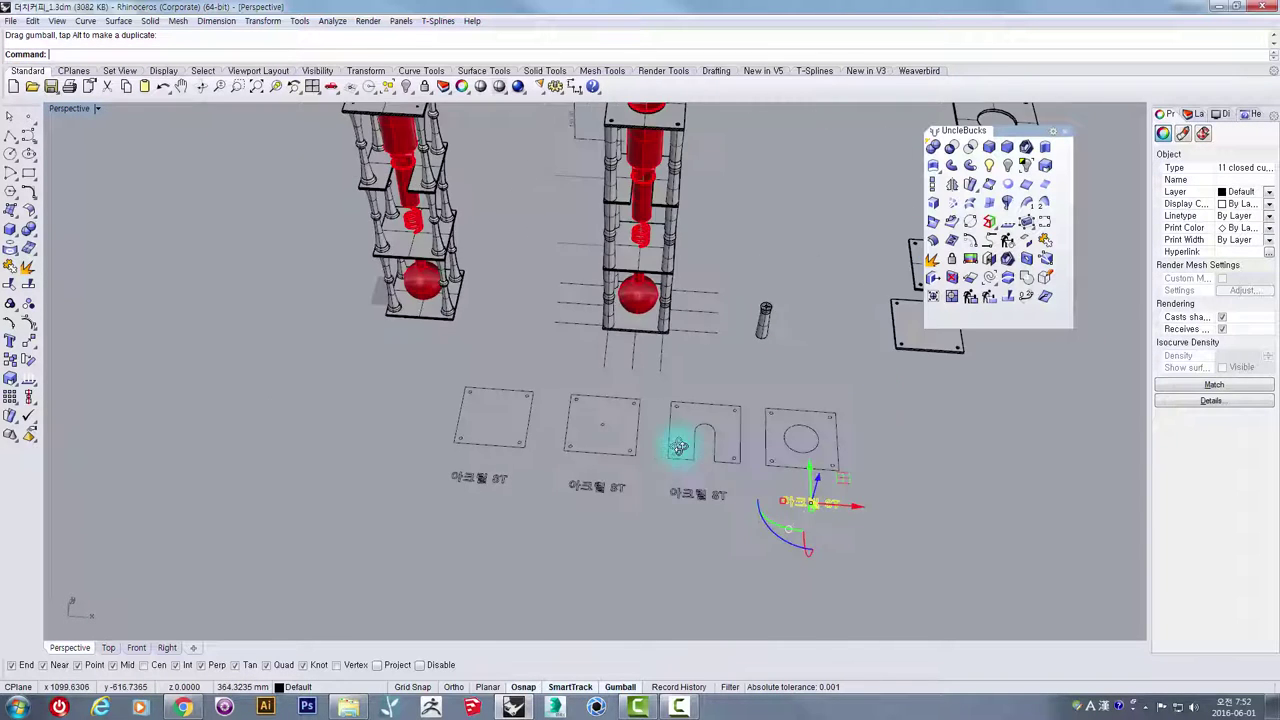
right_click_drag(783, 481, 801, 544)
- Check the grouped label curves, and select all four plate outlines together with their labels
left_click(825, 549)
left_click_drag(859, 566, 360, 370)
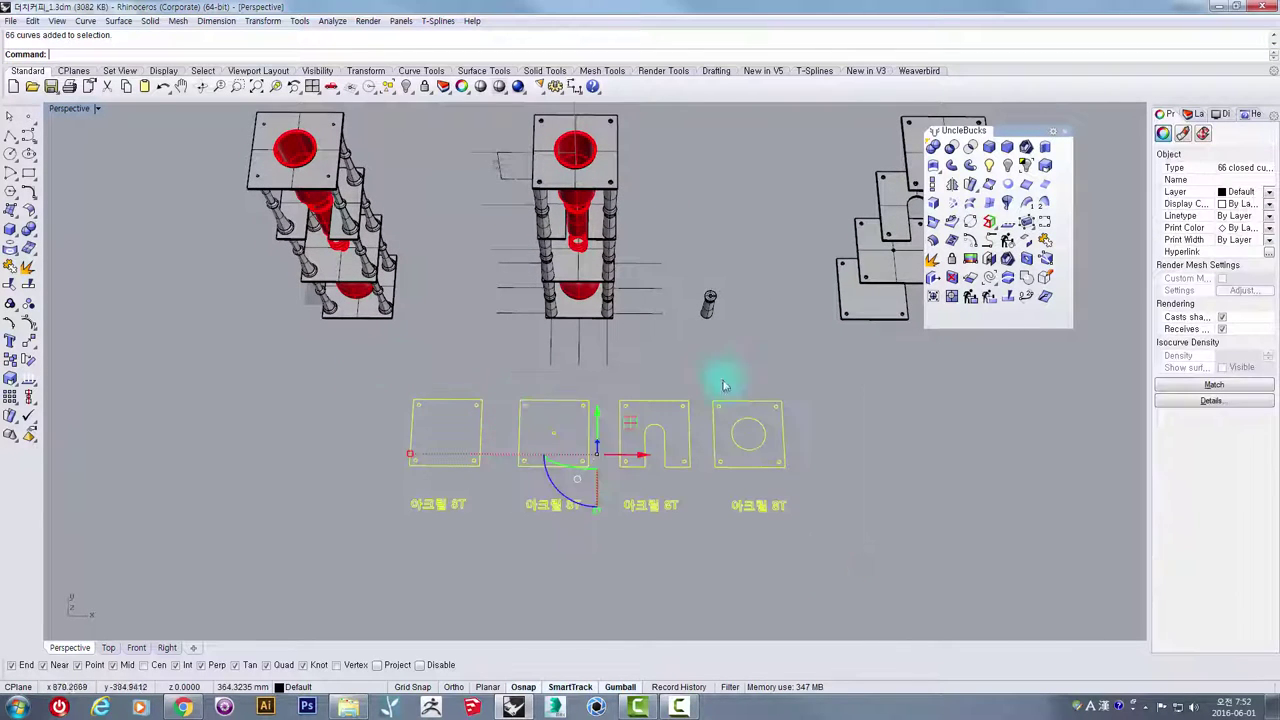
scroll(502, 473, "up", 4)
left_click(402, 506)
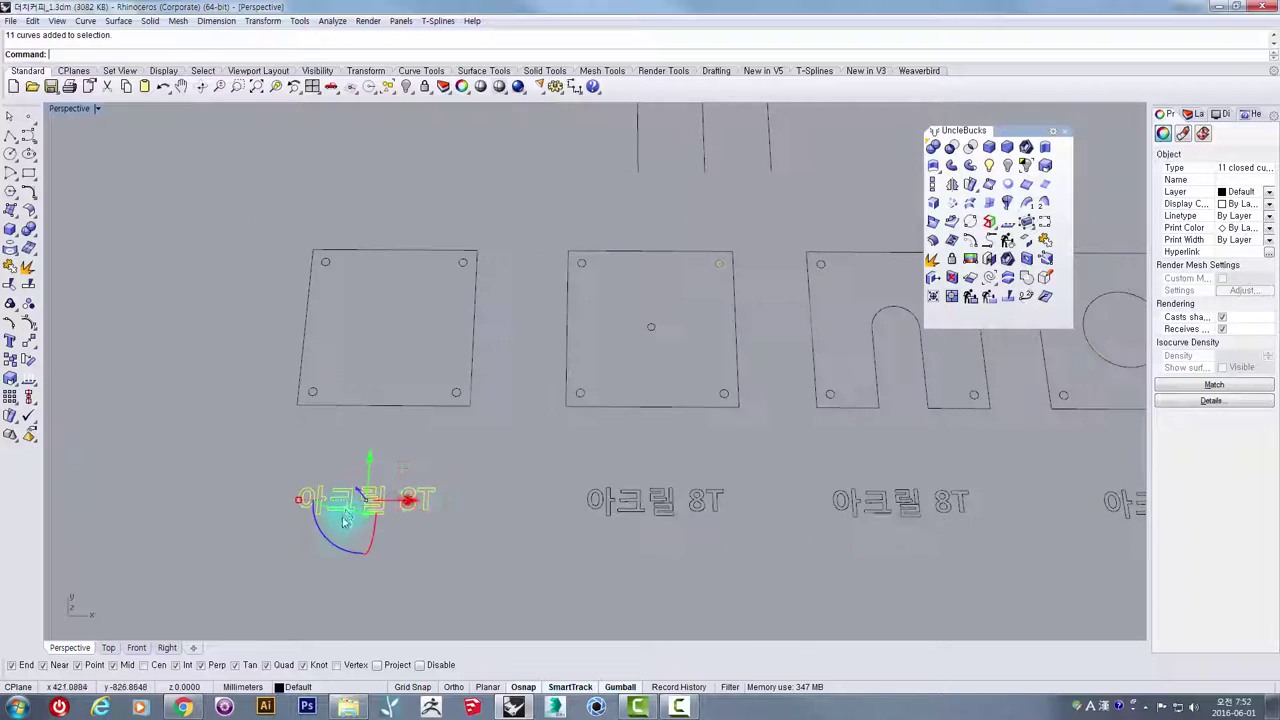
scroll(402, 506, "down", 4)
left_click_drag(274, 374, 817, 589)
scroll(561, 499, "up", 5)
right_click_drag(527, 500, 584, 430)
right_click_drag(703, 384, 673, 376)
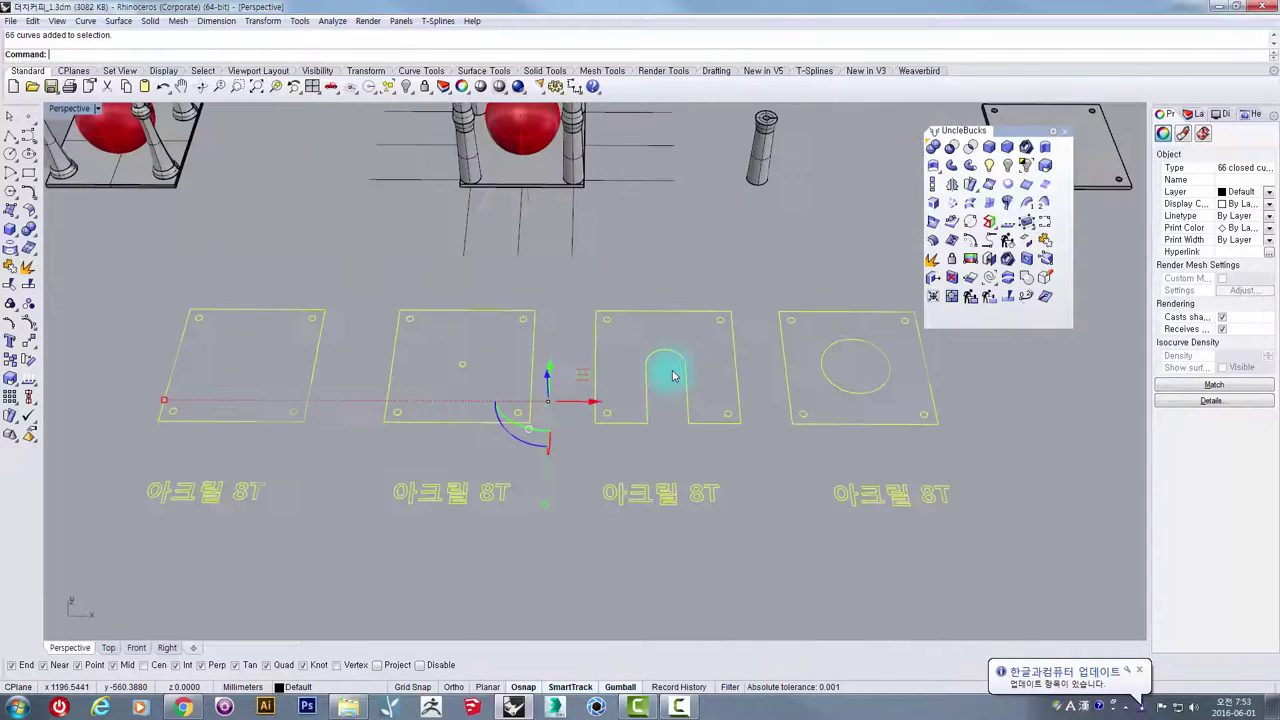
- Show the selected plate outlines and labels in a maximized Top view
double_click(58, 110)
double_click(58, 110)
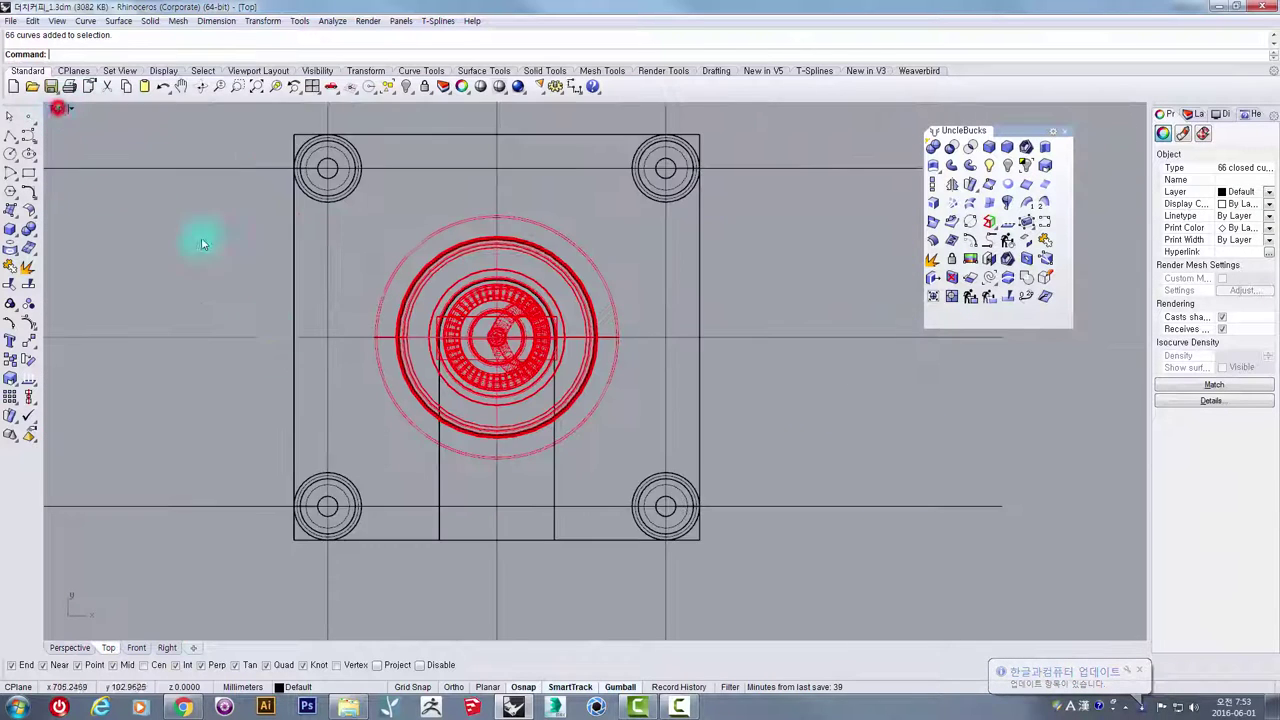
scroll(200, 237, "down", 8)
scroll(360, 305, "up", 5)
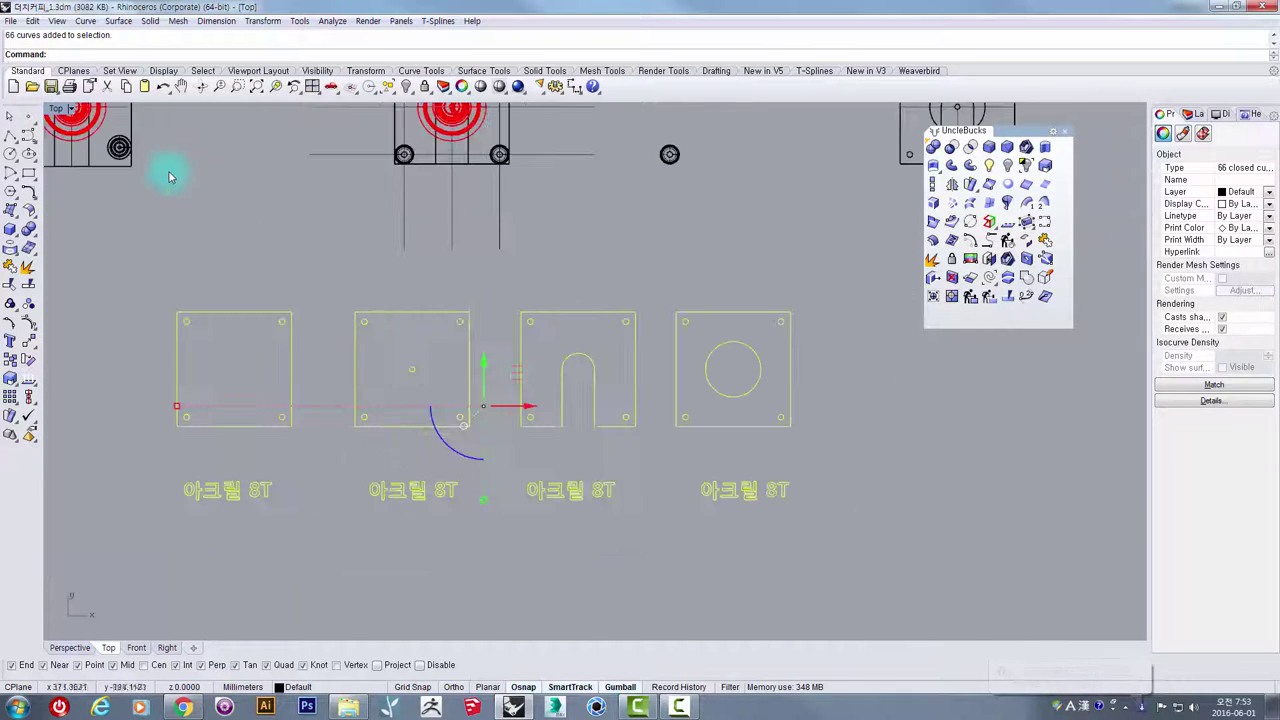
double_click(58, 110)
right_click_drag(636, 110, 663, 175)
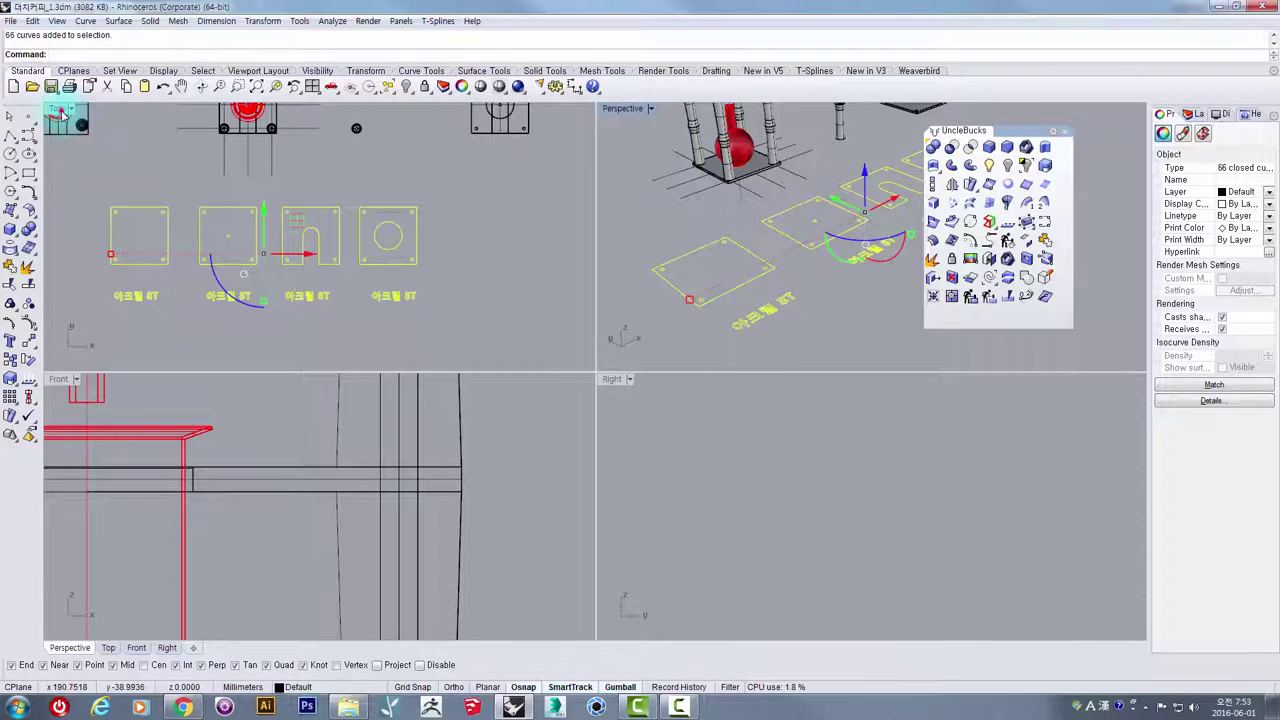
double_click(62, 113)
right_click_drag(409, 357, 517, 303)
scroll(485, 340, "up", 3)
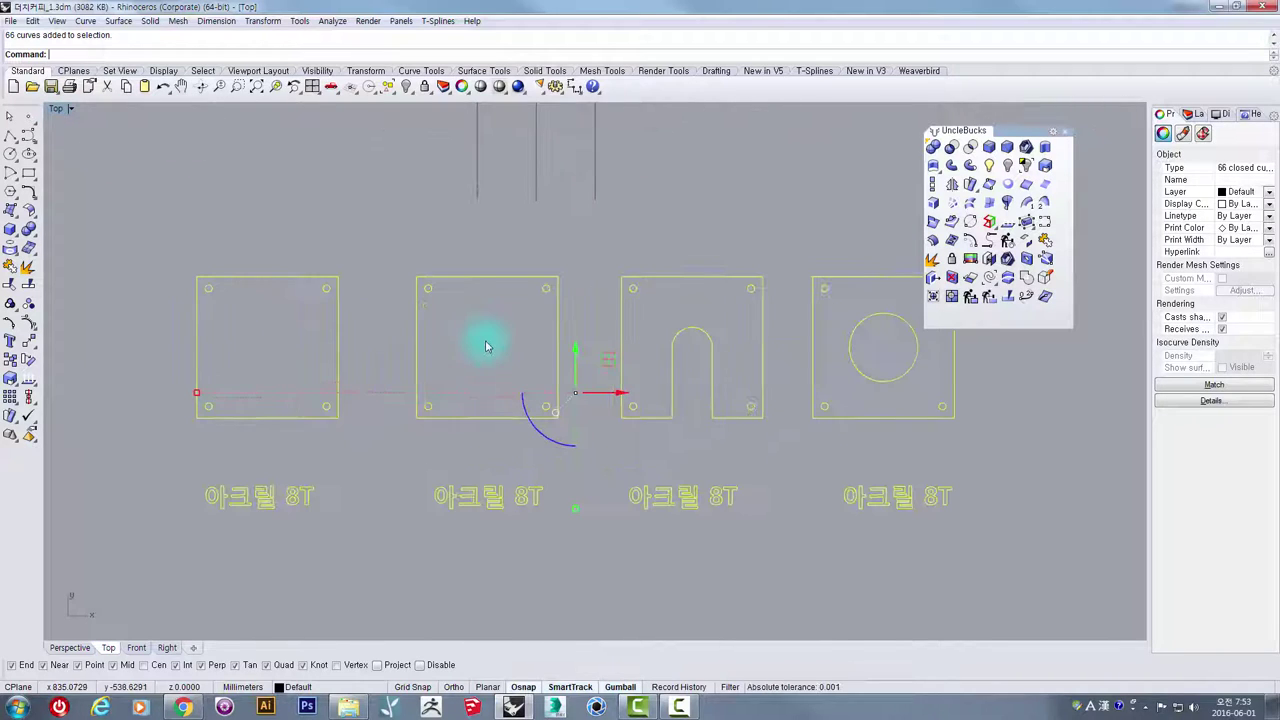
- Start exporting the selected curves, choose Adobe Illustrator (*.ai) as the file format, and cancel the export
left_click(14, 22)
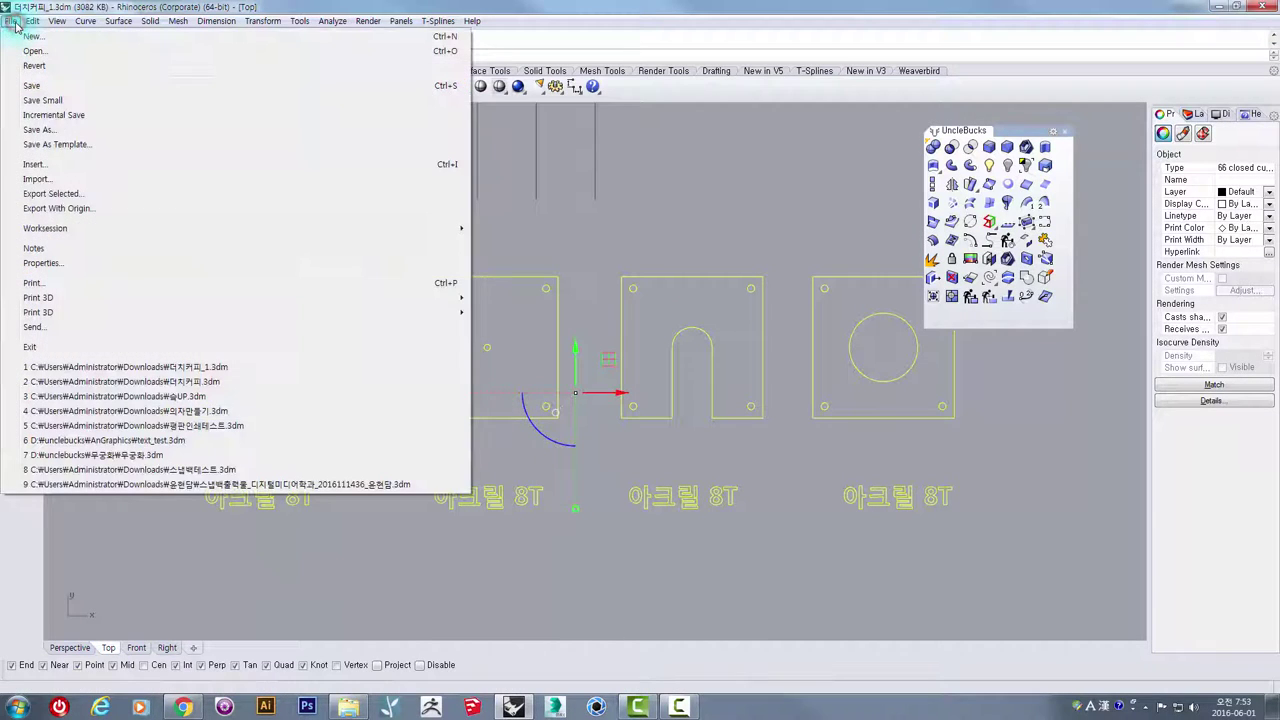
left_click(60, 197)
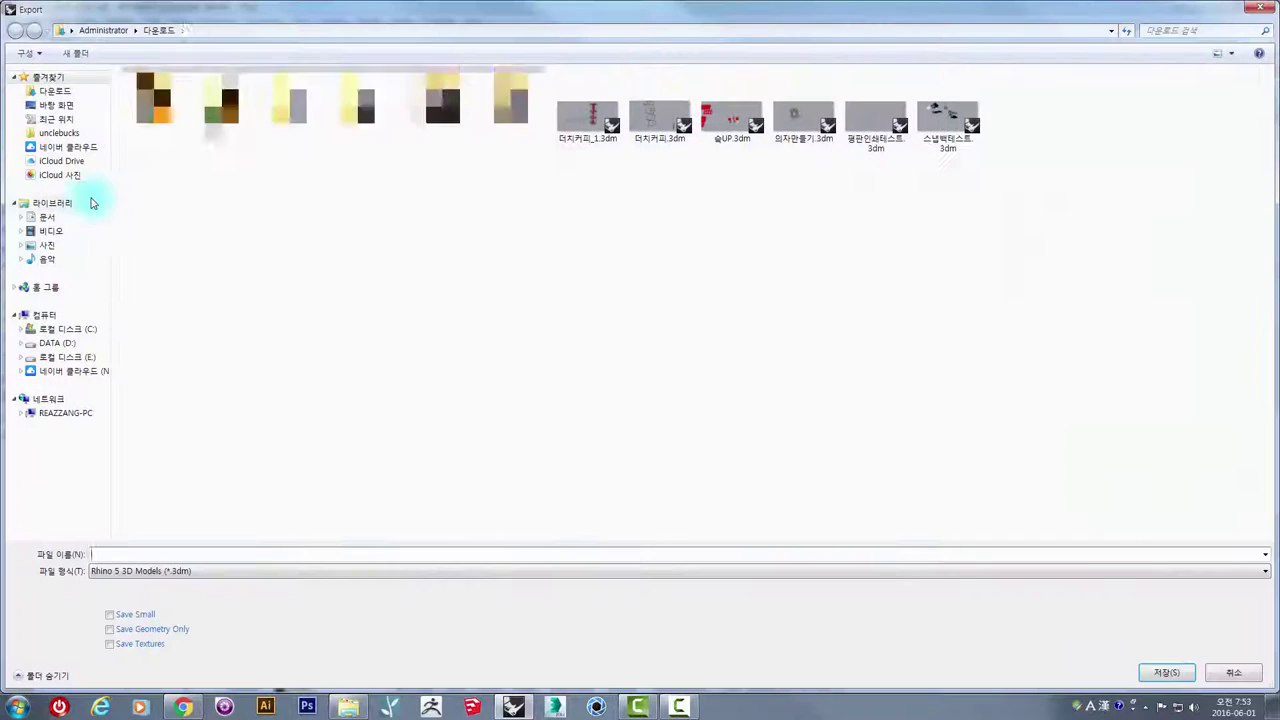
left_click(140, 574)
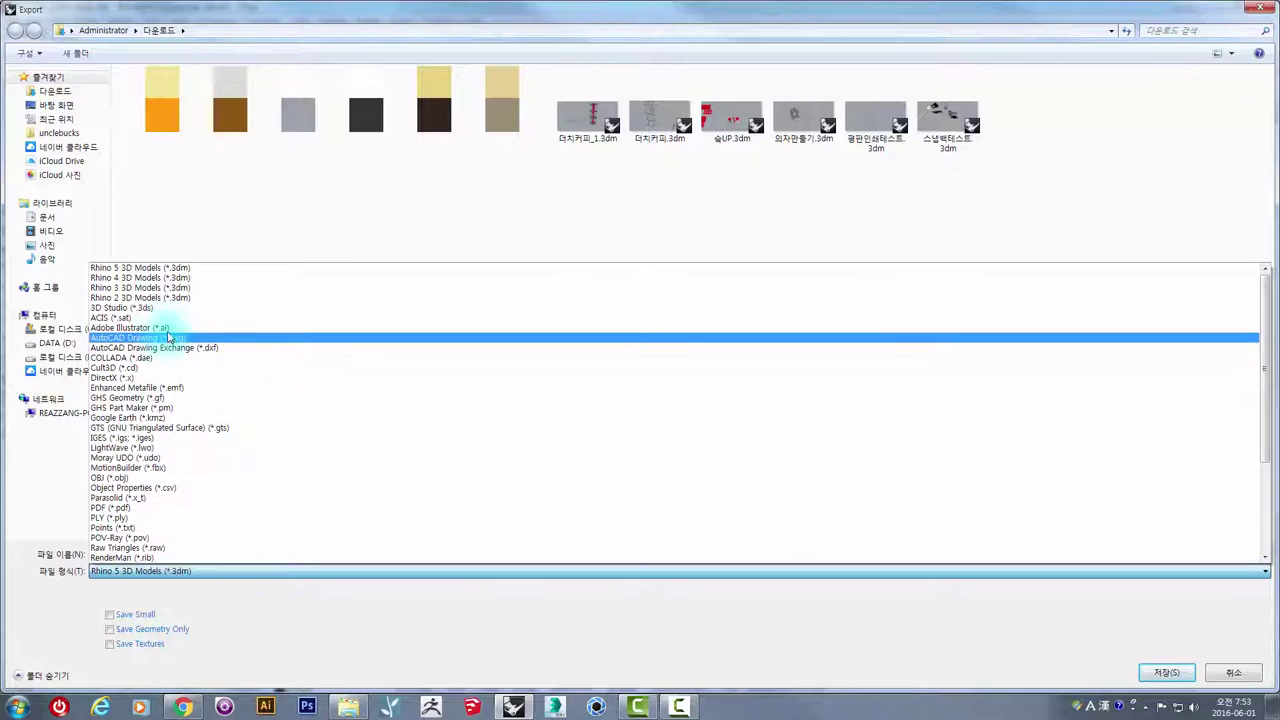
left_click(168, 328)
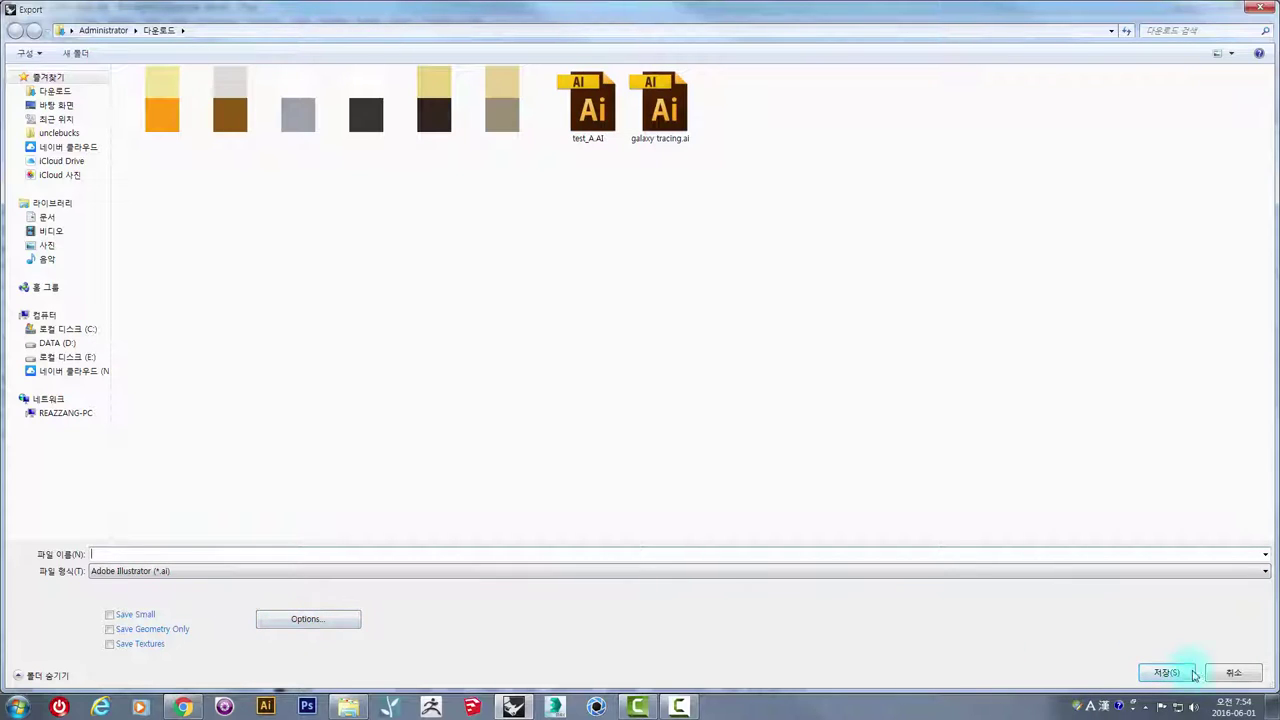
left_click(1235, 673)
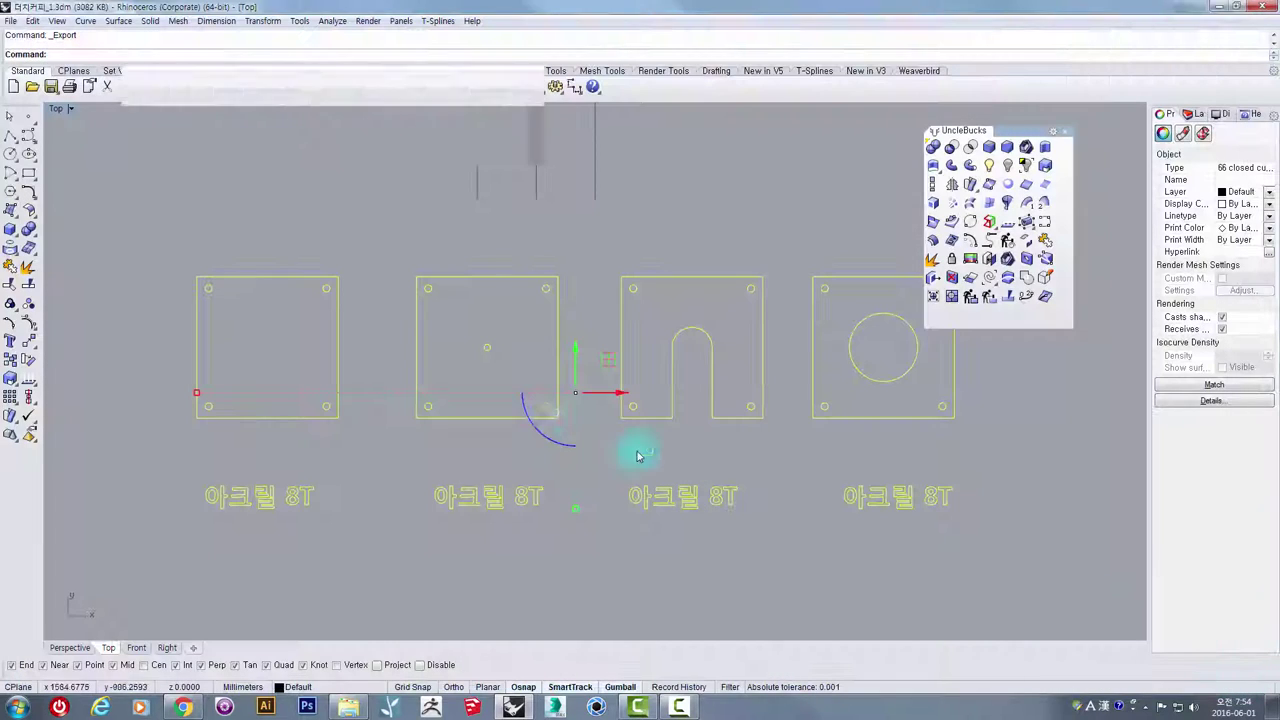
right_click_drag(440, 441, 428, 480)
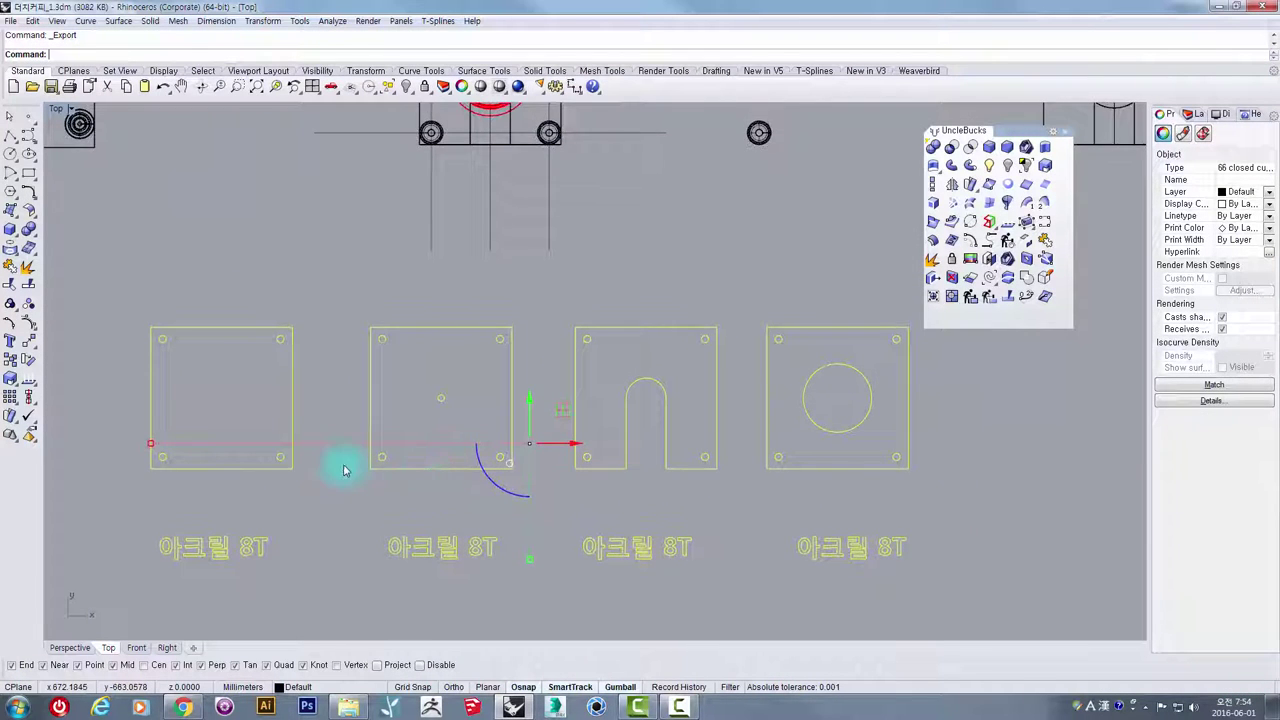
- Restore the four-viewport layout and show the coffee stand and its loose parts in a maximized Perspective view
scroll(346, 466, "down", 6)
left_click(60, 112)
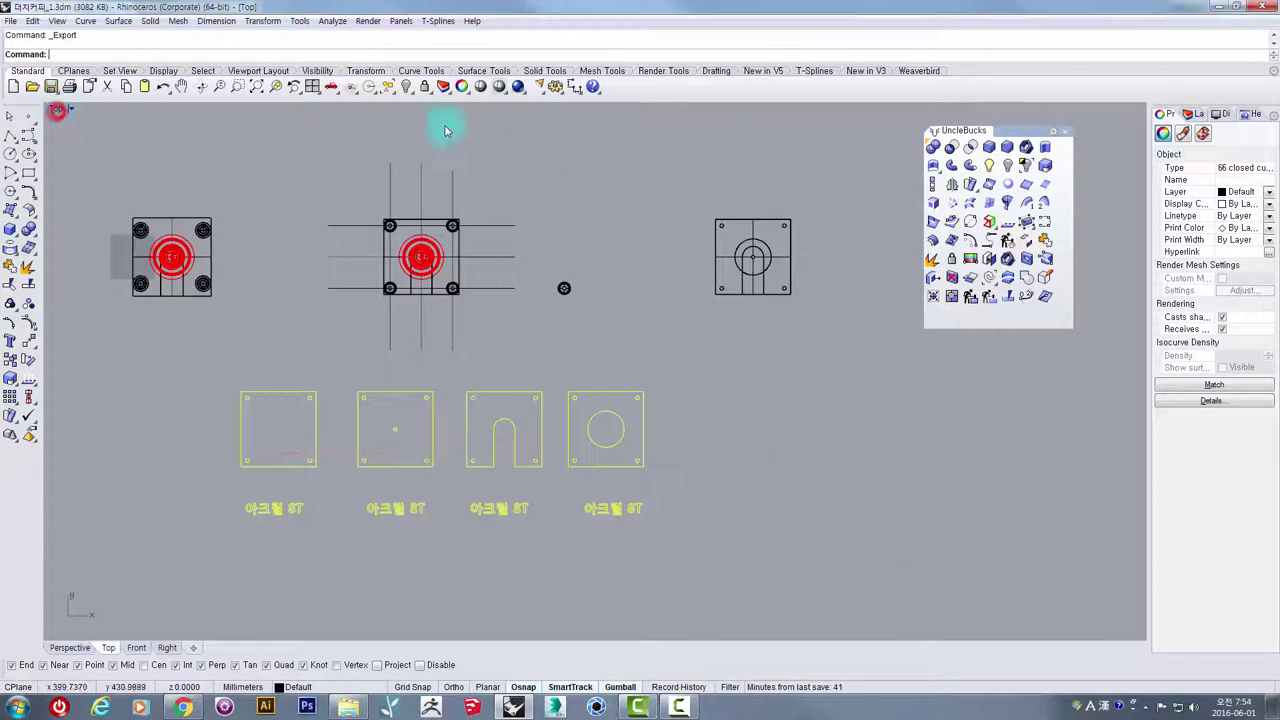
double_click(60, 112)
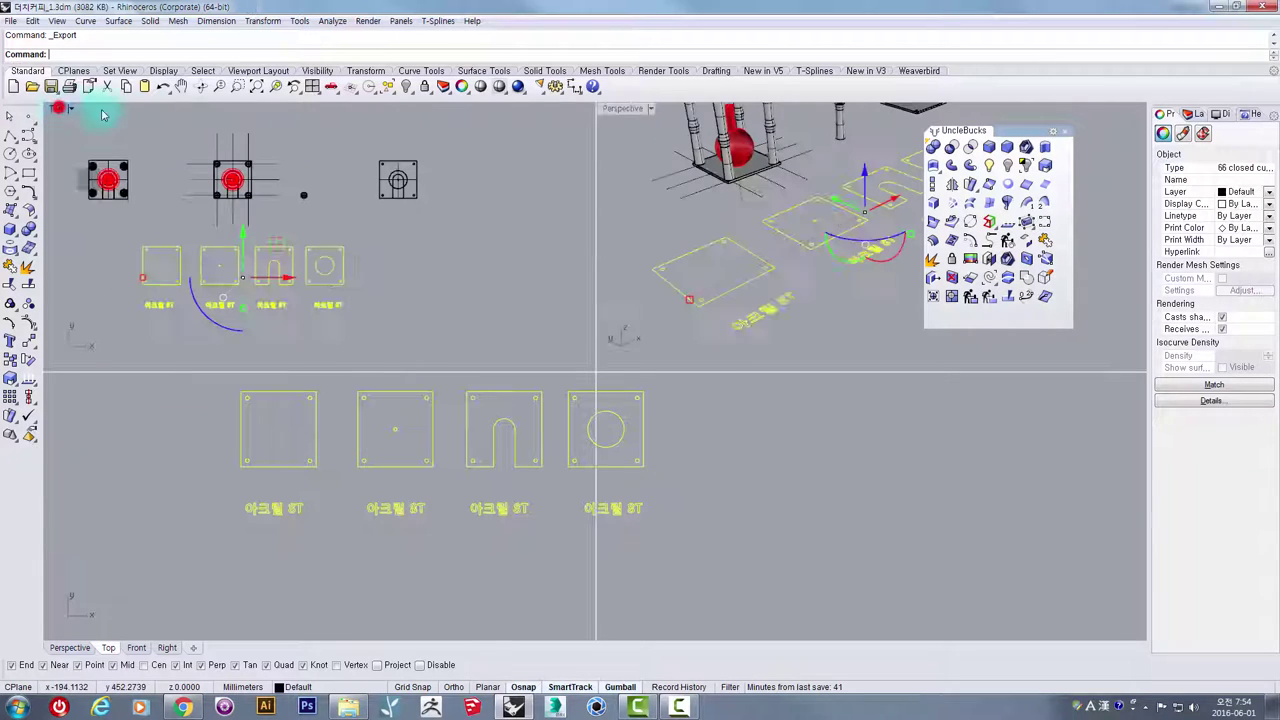
double_click(627, 112)
right_click_drag(426, 180, 503, 390, "shift")
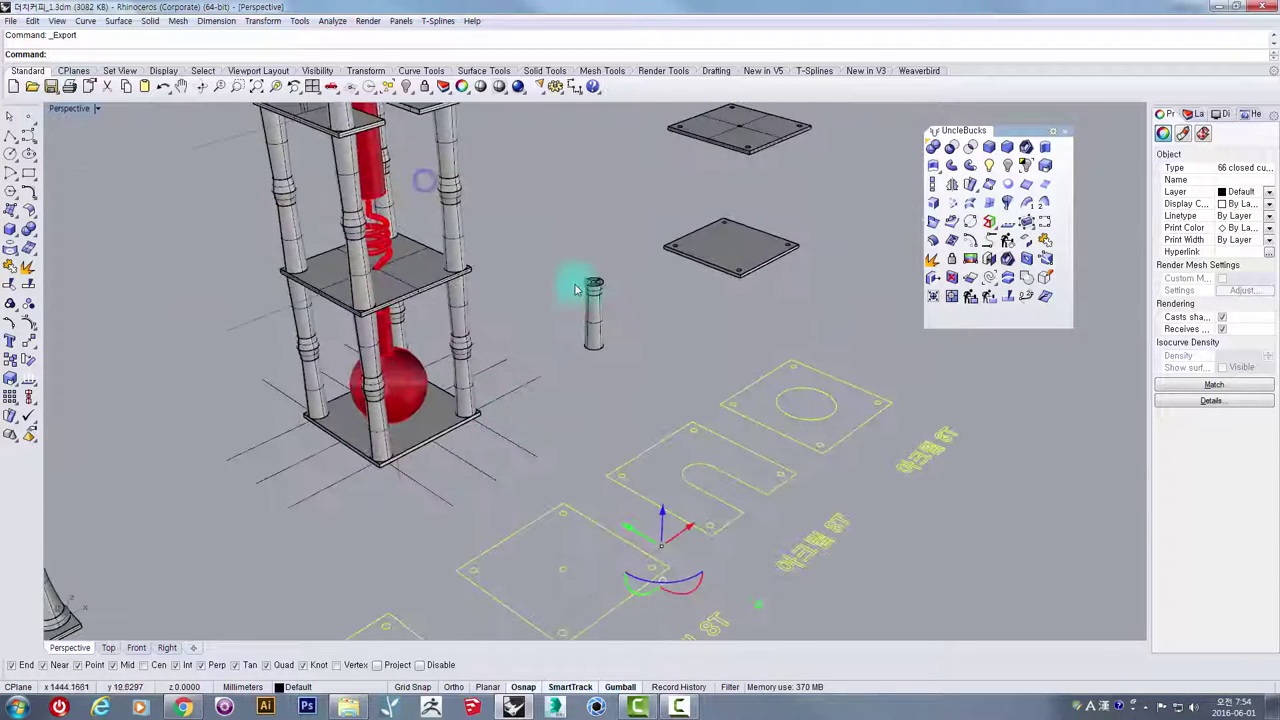
- Copy the standalone column between the stand and the loose plates beside itself, and duplicate the resulting pair alongside to form a row of four
left_click_drag(571, 256, 625, 362)
right_click_drag(625, 358, 561, 306)
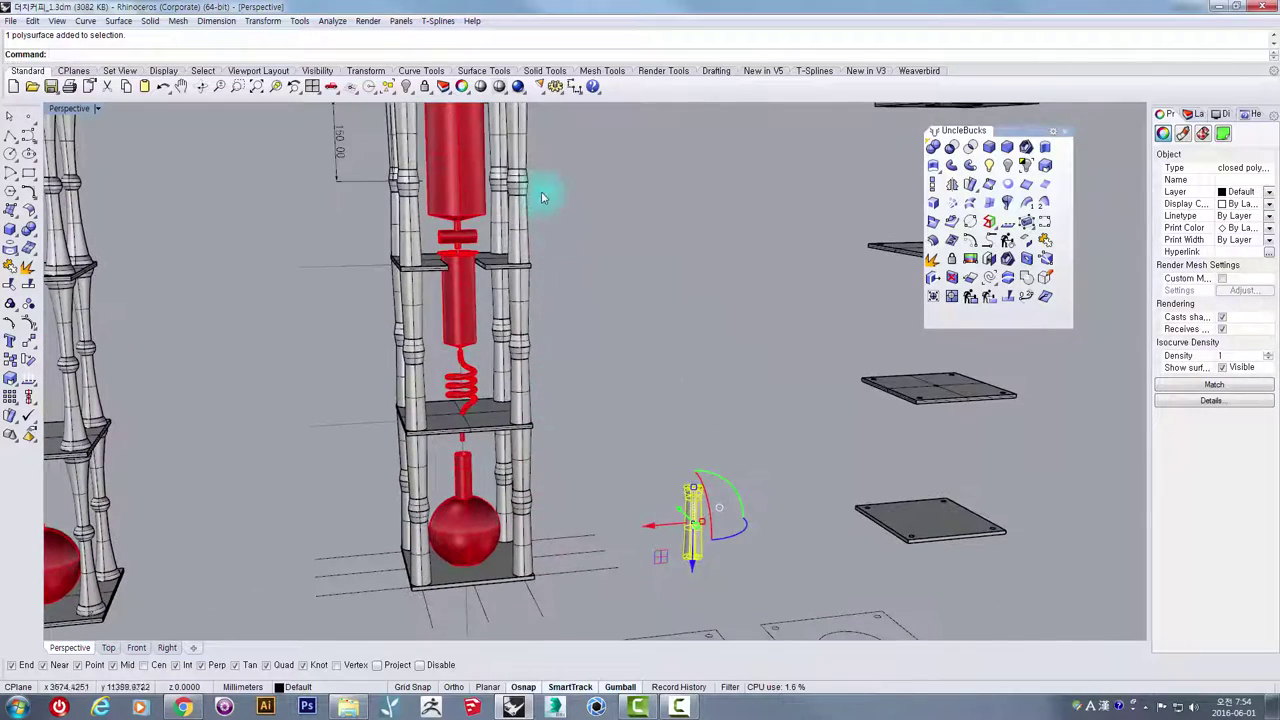
right_click_drag(541, 197, 624, 332)
right_click_drag(594, 366, 660, 464)
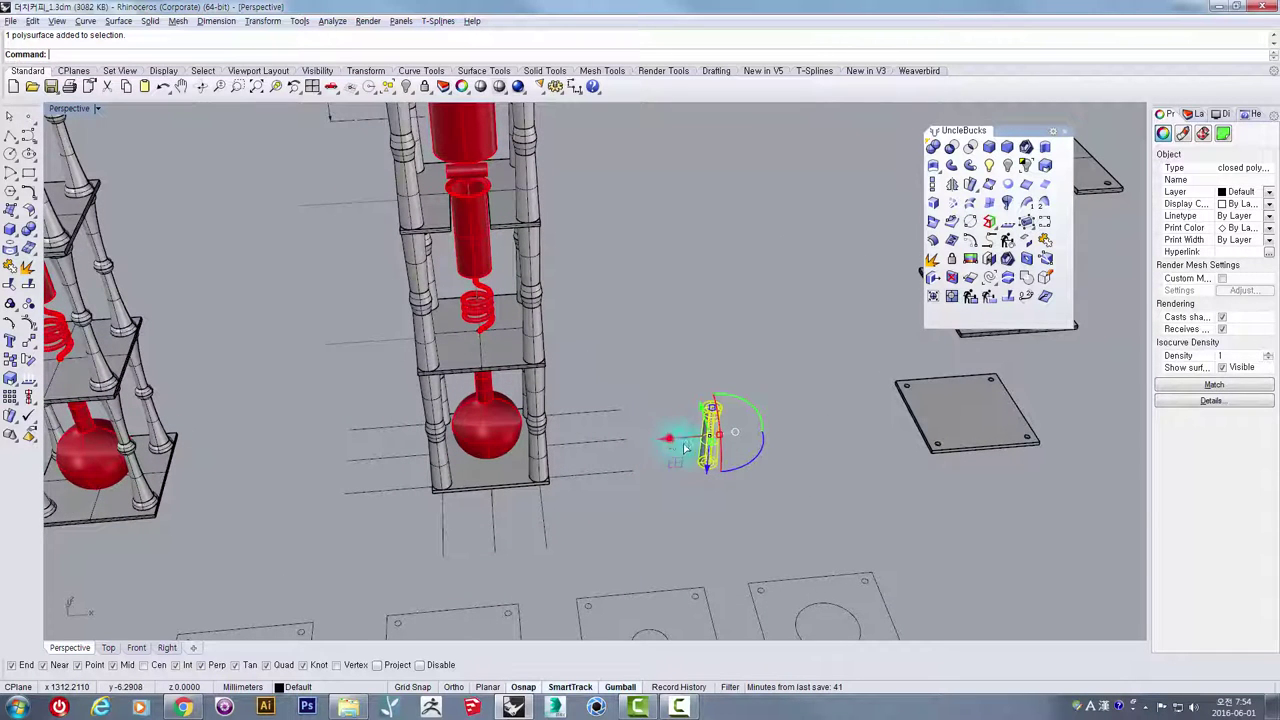
key("alt")
left_click_drag(669, 437, 750, 443)
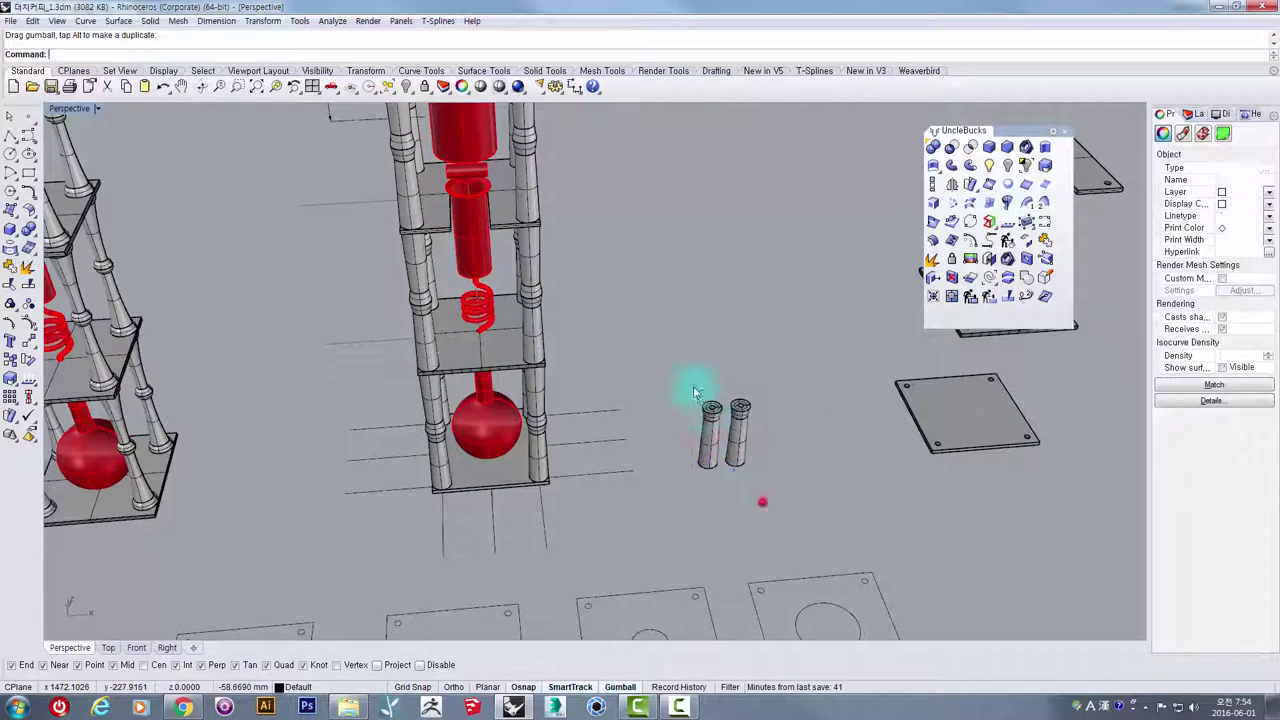
left_click_drag(691, 386, 762, 502)
key("alt")
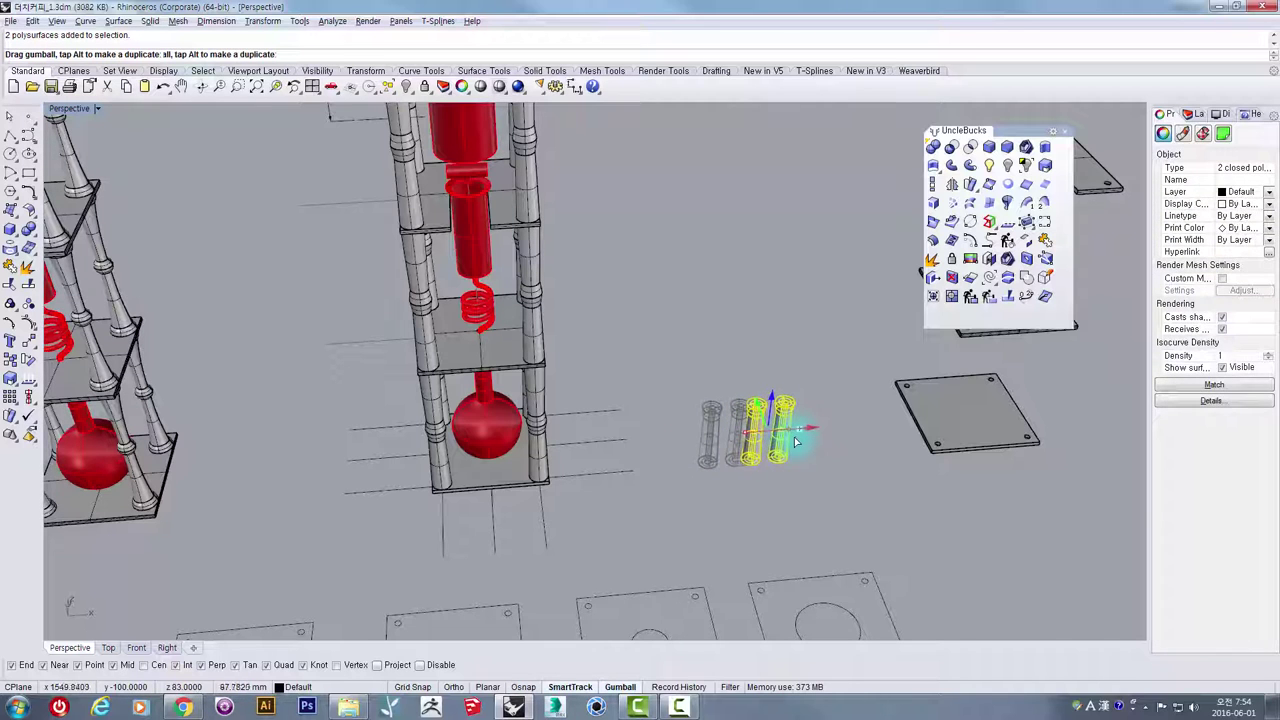